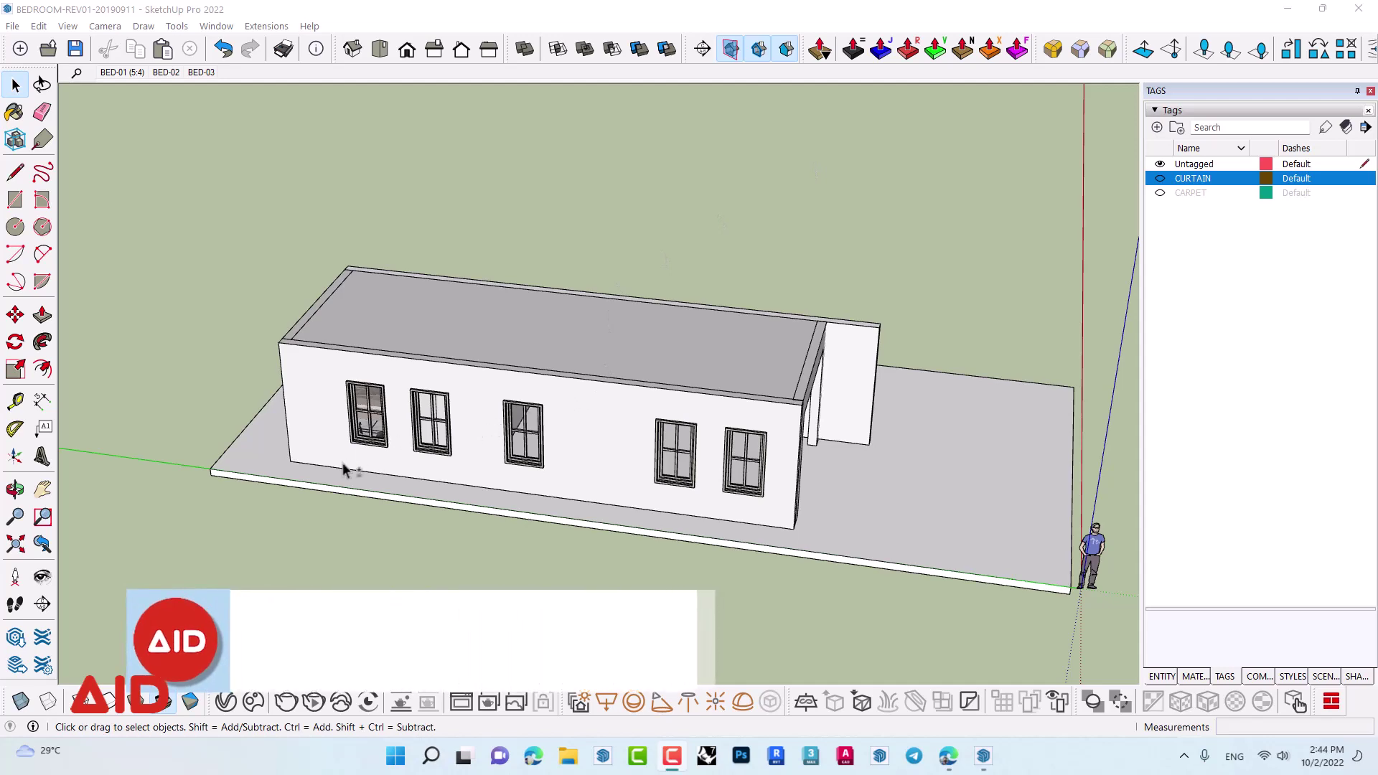
- Orbit around the house, then switch to the BED-01 two-point bedroom scene
{"action": "mouse_move", "coordinate": [347, 467]}
{"action": "middle_mouse_down"}
{"action": "mouse_move", "coordinate": [347, 421]}
{"action": "mouse_move", "coordinate": [767, 305]}
{"action": "mouse_move", "coordinate": [751, 513]}
{"action": "middle_mouse_up"}
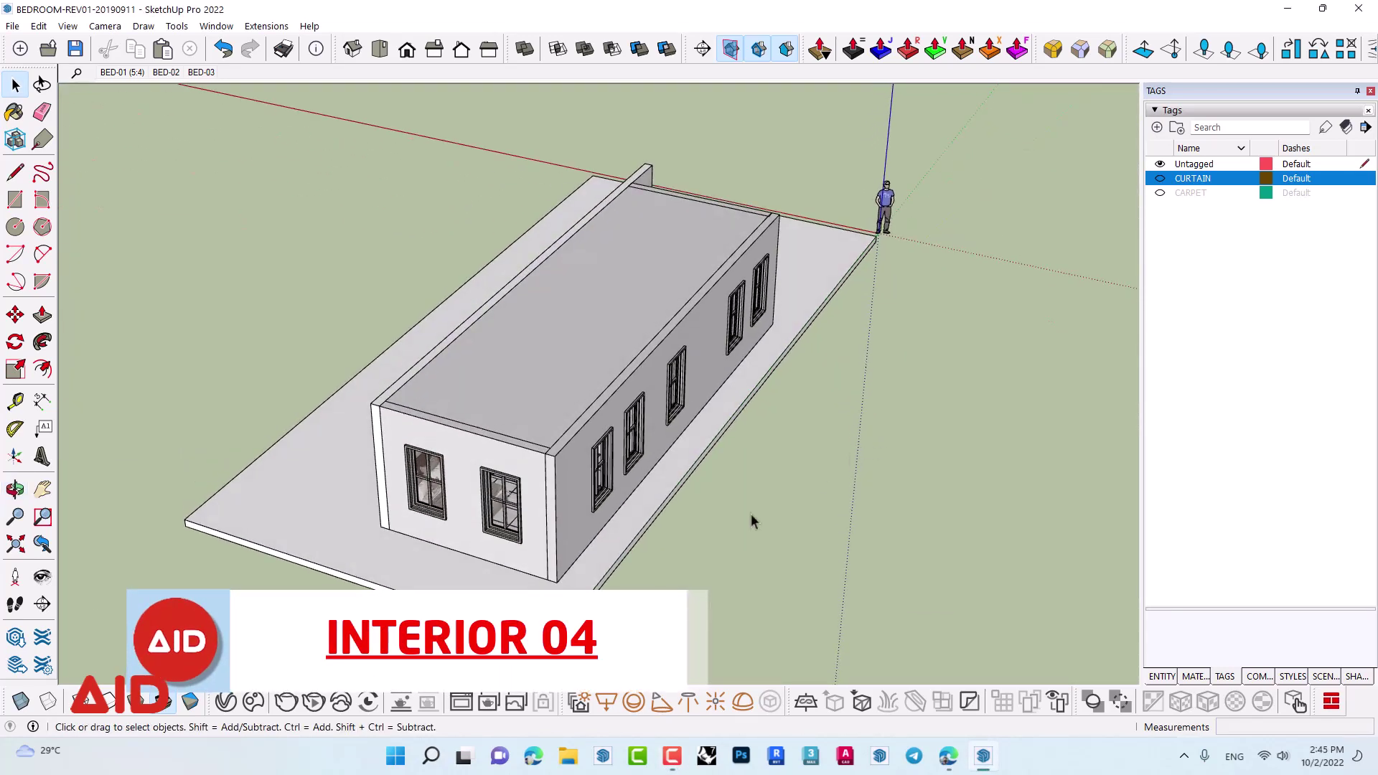
{"action": "scroll", "coordinate": [400, 566], "scroll_direction": "up", "scroll_amount": 2}
{"action": "scroll", "coordinate": [574, 457], "scroll_direction": "up", "scroll_amount": 5}
{"action": "mouse_move", "coordinate": [572, 456]}
{"action": "middle_mouse_down"}
{"action": "mouse_move", "coordinate": [722, 455]}
{"action": "mouse_move", "coordinate": [551, 528]}
{"action": "mouse_move", "coordinate": [950, 344]}
{"action": "mouse_move", "coordinate": [721, 380]}
{"action": "mouse_move", "coordinate": [562, 504]}
{"action": "mouse_move", "coordinate": [563, 547]}
{"action": "mouse_move", "coordinate": [751, 384]}
{"action": "mouse_move", "coordinate": [1024, 368]}
{"action": "mouse_move", "coordinate": [539, 465]}
{"action": "mouse_move", "coordinate": [524, 492]}
{"action": "mouse_move", "coordinate": [722, 541]}
{"action": "mouse_move", "coordinate": [689, 610]}
{"action": "mouse_move", "coordinate": [449, 575]}
{"action": "mouse_move", "coordinate": [462, 572]}
{"action": "middle_mouse_up"}
{"action": "scroll", "coordinate": [562, 504], "scroll_direction": "up", "scroll_amount": 3}
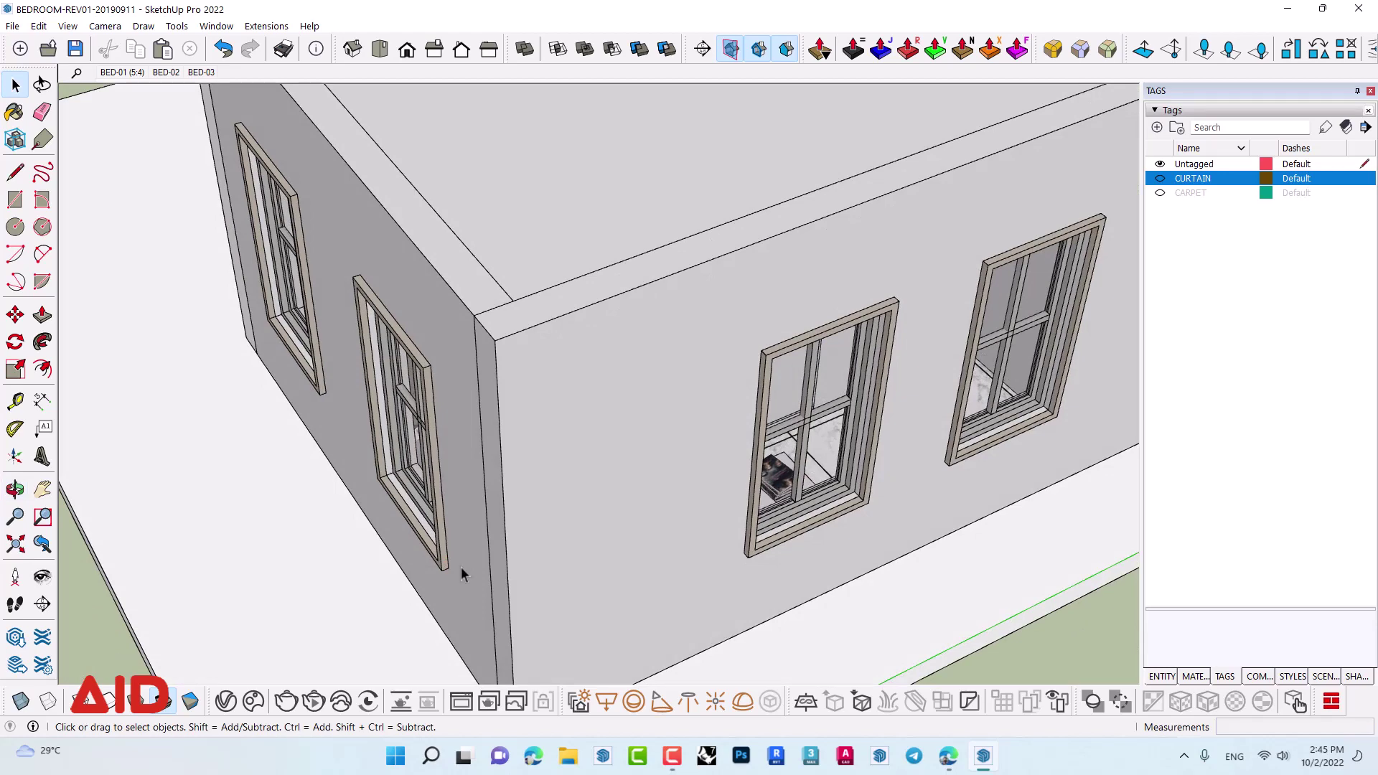
{"action": "scroll", "coordinate": [482, 521], "scroll_direction": "down", "scroll_amount": 3}
{"action": "scroll", "coordinate": [863, 532], "scroll_direction": "down", "scroll_amount": 2}
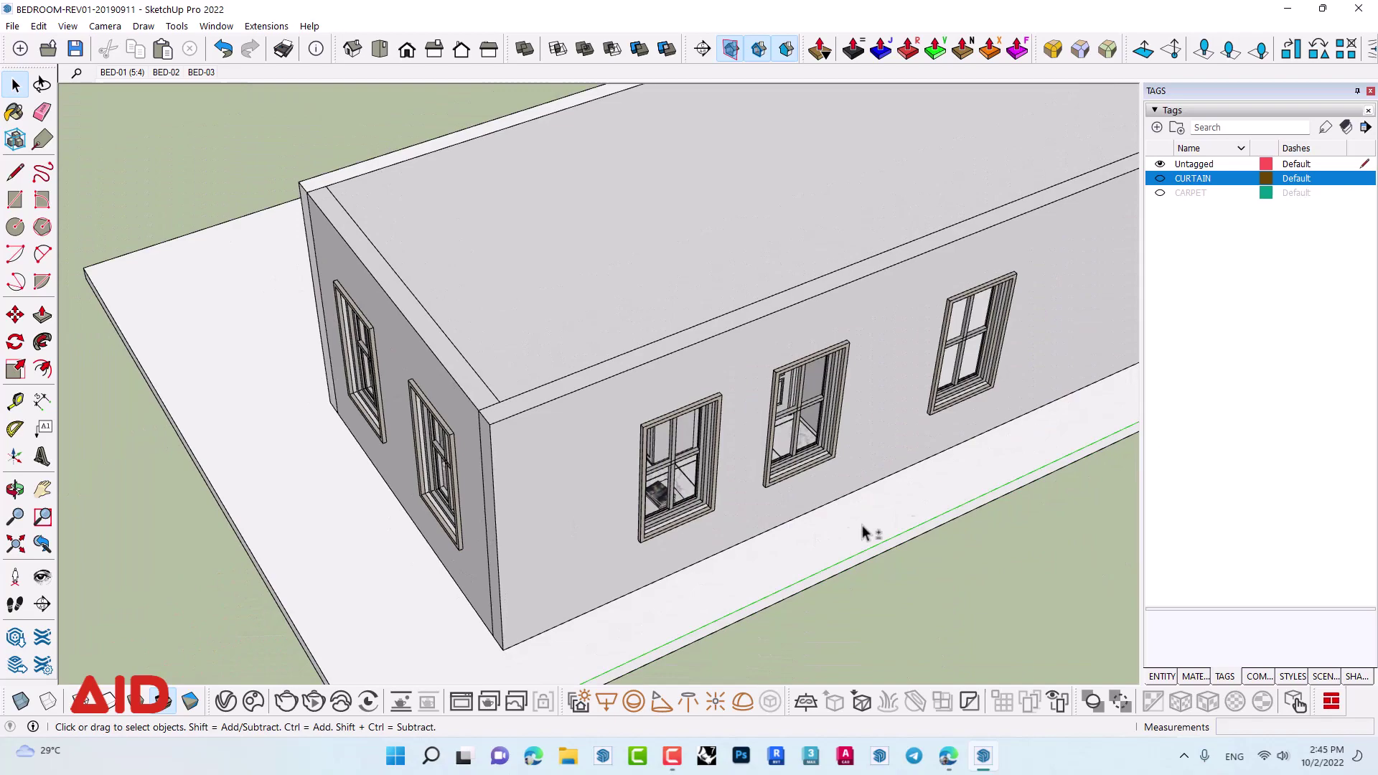
{"action": "mouse_move", "coordinate": [863, 531]}
{"action": "middle_mouse_down"}
{"action": "mouse_move", "coordinate": [873, 347]}
{"action": "mouse_move", "coordinate": [923, 191]}
{"action": "mouse_move", "coordinate": [1083, 200]}
{"action": "mouse_move", "coordinate": [843, 387]}
{"action": "mouse_move", "coordinate": [700, 438]}
{"action": "middle_mouse_up"}
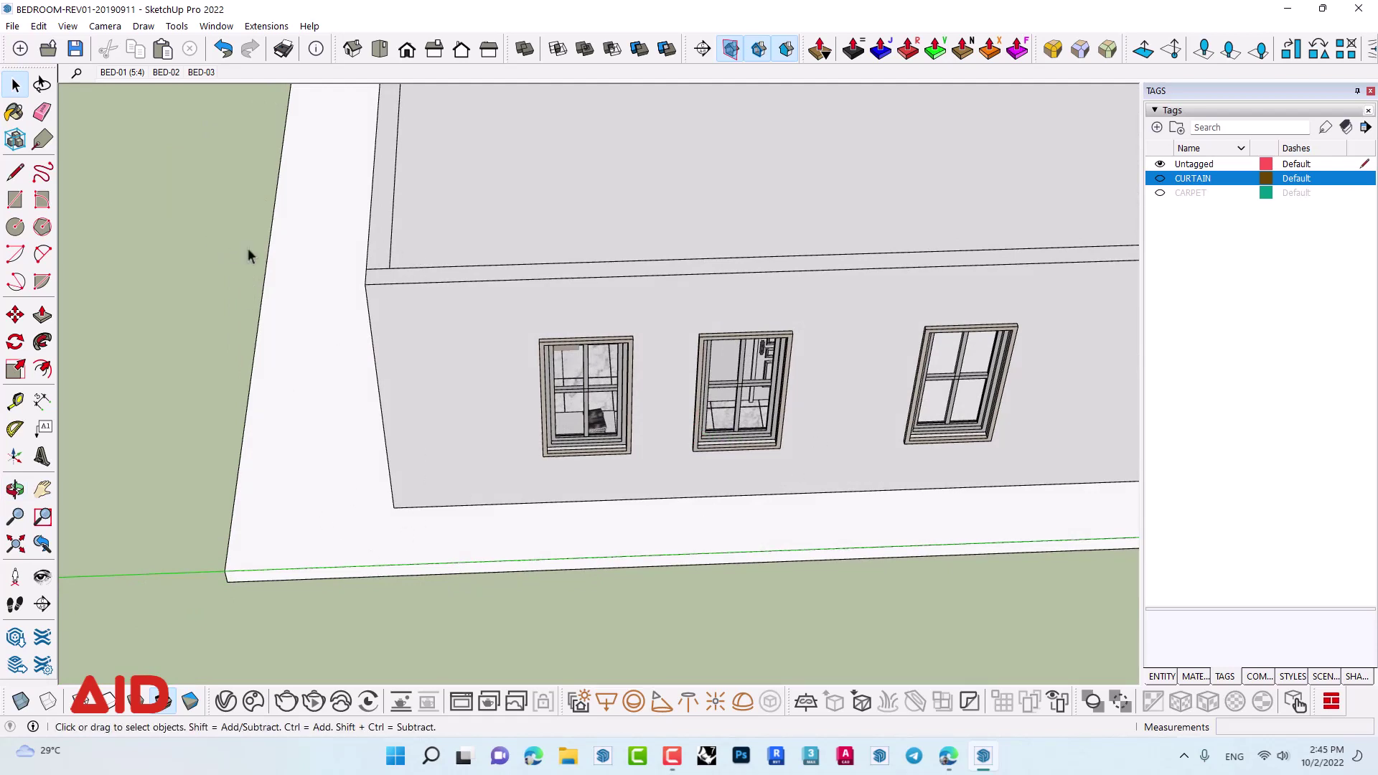
{"action": "left_click", "coordinate": [122, 73]}
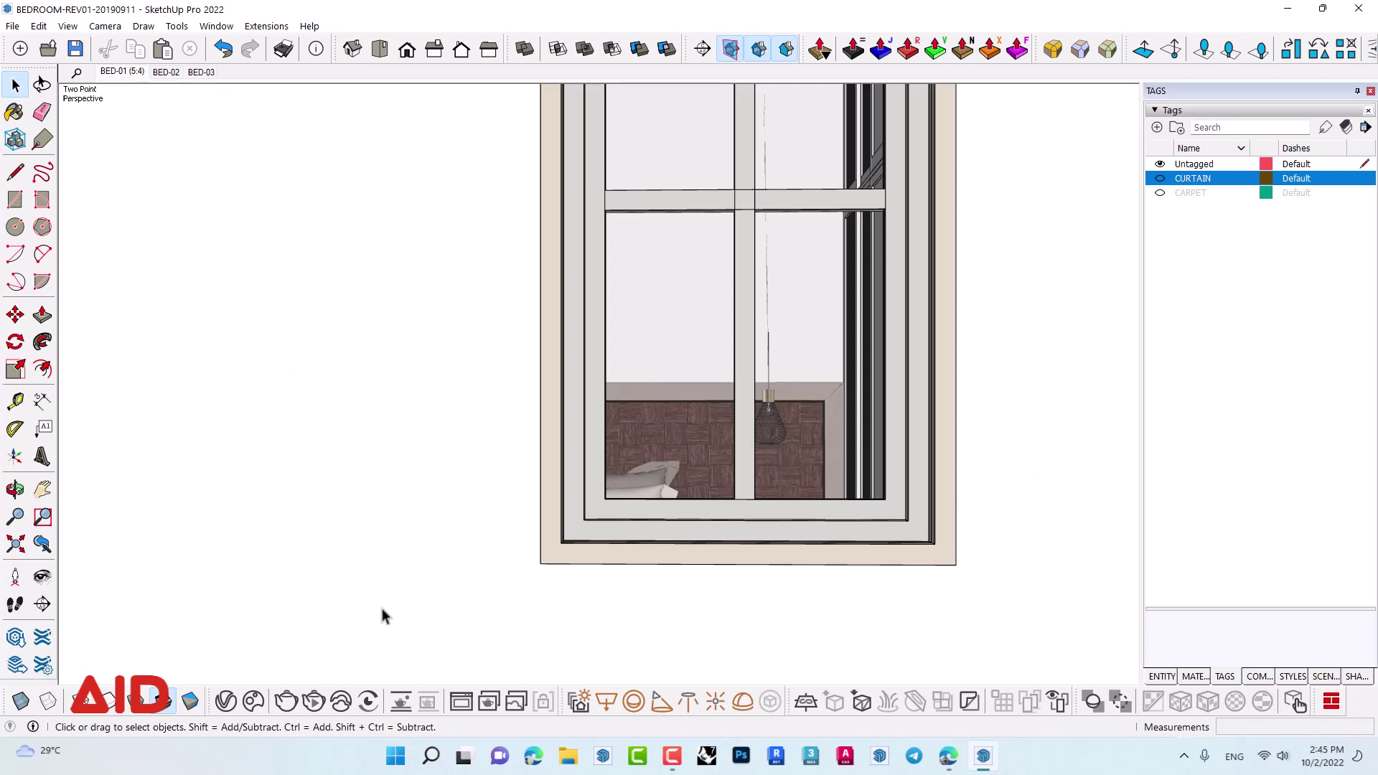
- Enable V-Ray Camera Clipping, keeping Clipping Far at 10000
{"action": "left_click", "coordinate": [227, 703]}
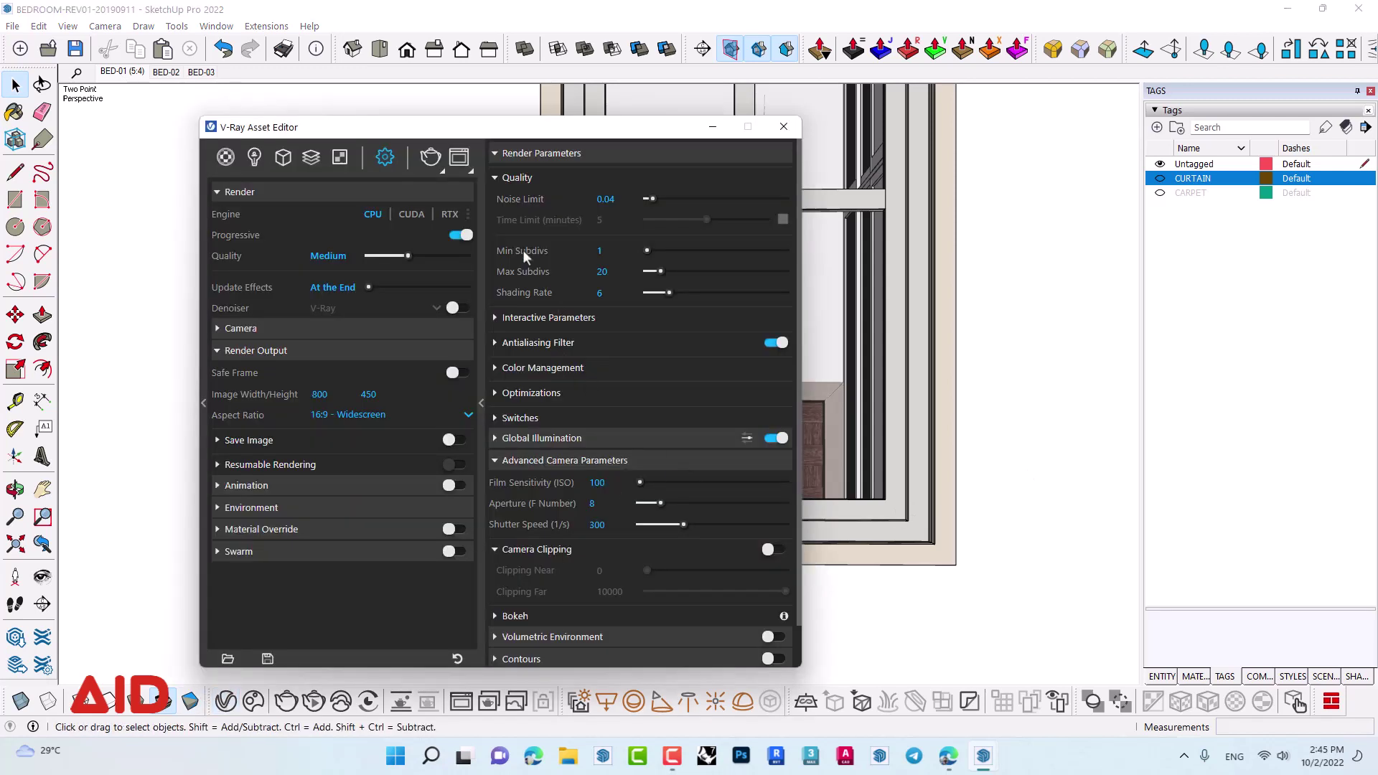
{"action": "left_click_drag", "start_coordinate": [473, 132], "coordinate": [641, 108]}
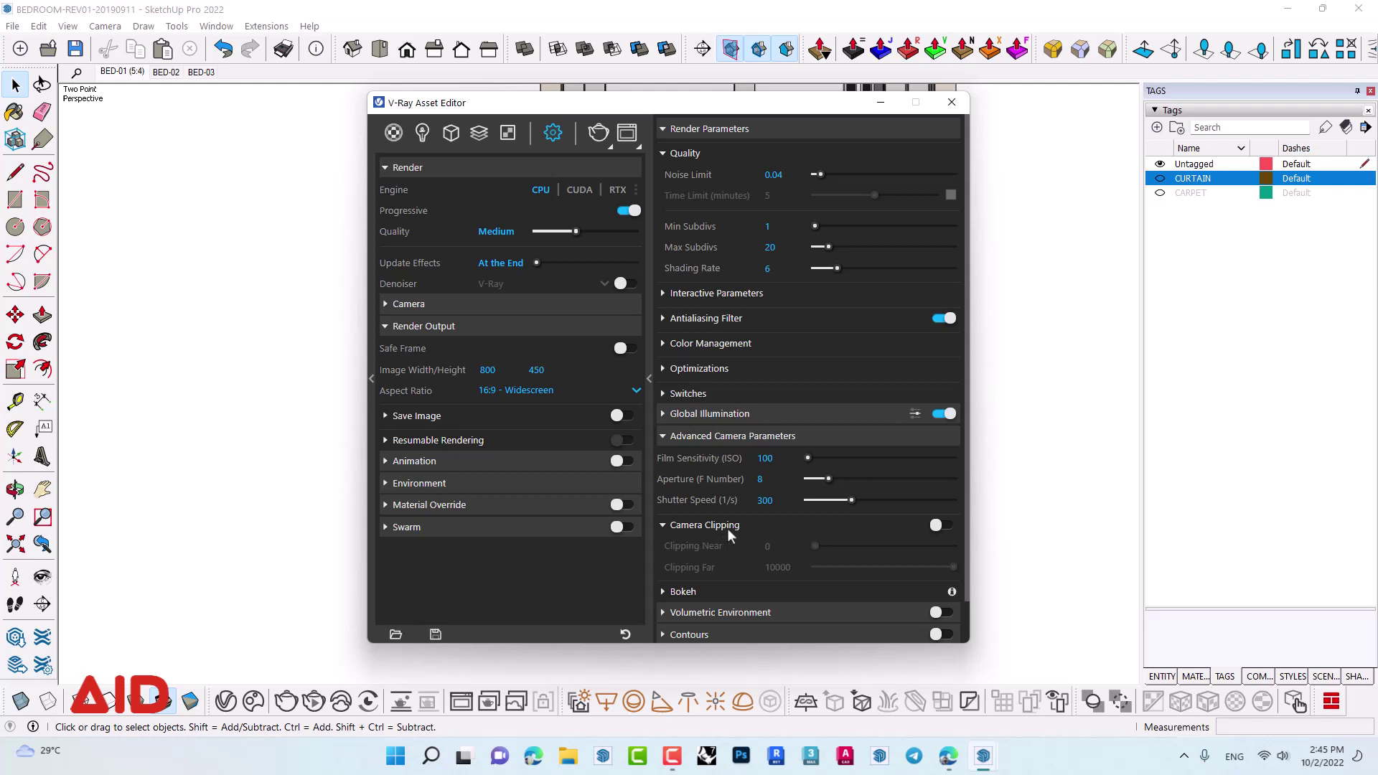
{"action": "left_click", "coordinate": [951, 529]}
{"action": "left_click", "coordinate": [770, 547]}
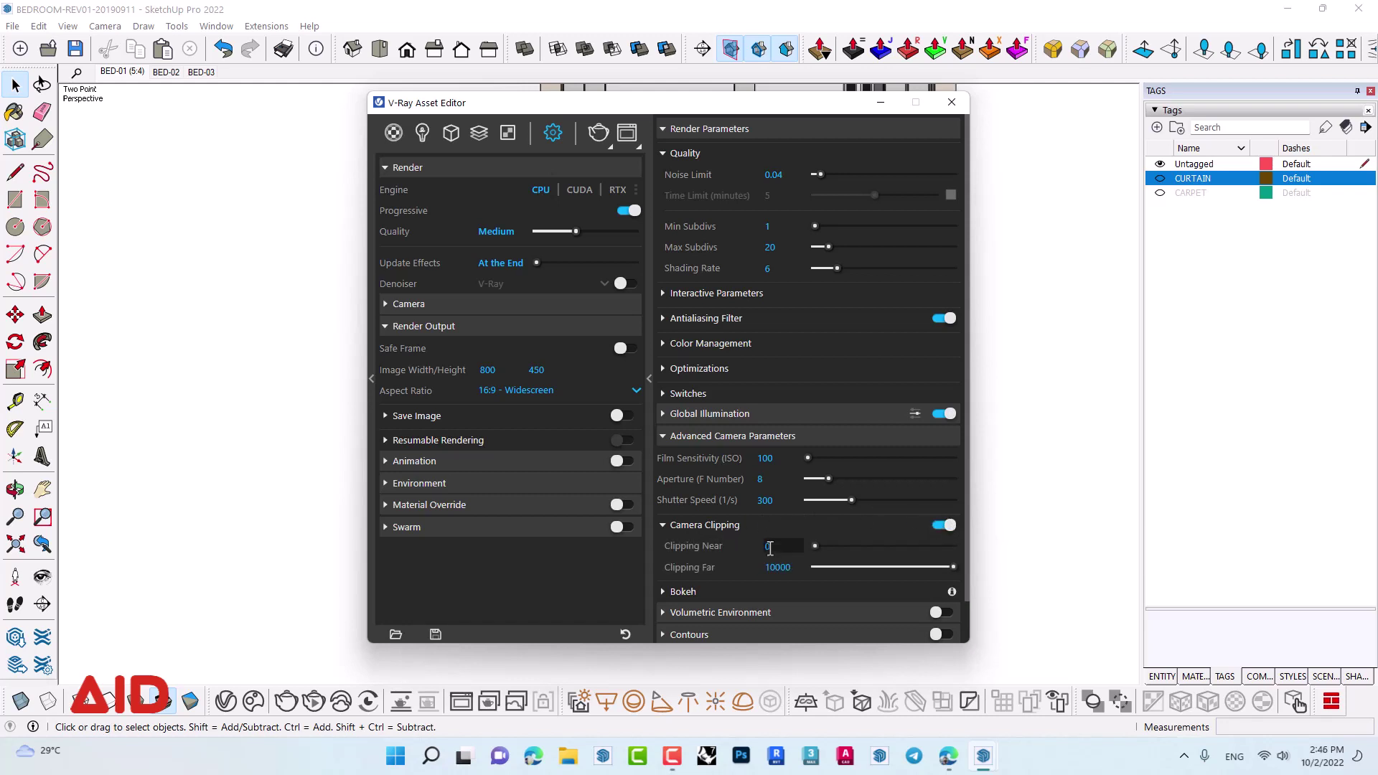
{"action": "double_click", "coordinate": [777, 567]}
{"action": "key", "text": "Return"}
- Set Clipping Near to 300 and turn Material Override on
{"action": "double_click", "coordinate": [772, 547]}
{"action": "left_click", "coordinate": [785, 547]}
{"action": "left_click_drag", "start_coordinate": [786, 548], "coordinate": [708, 547]}
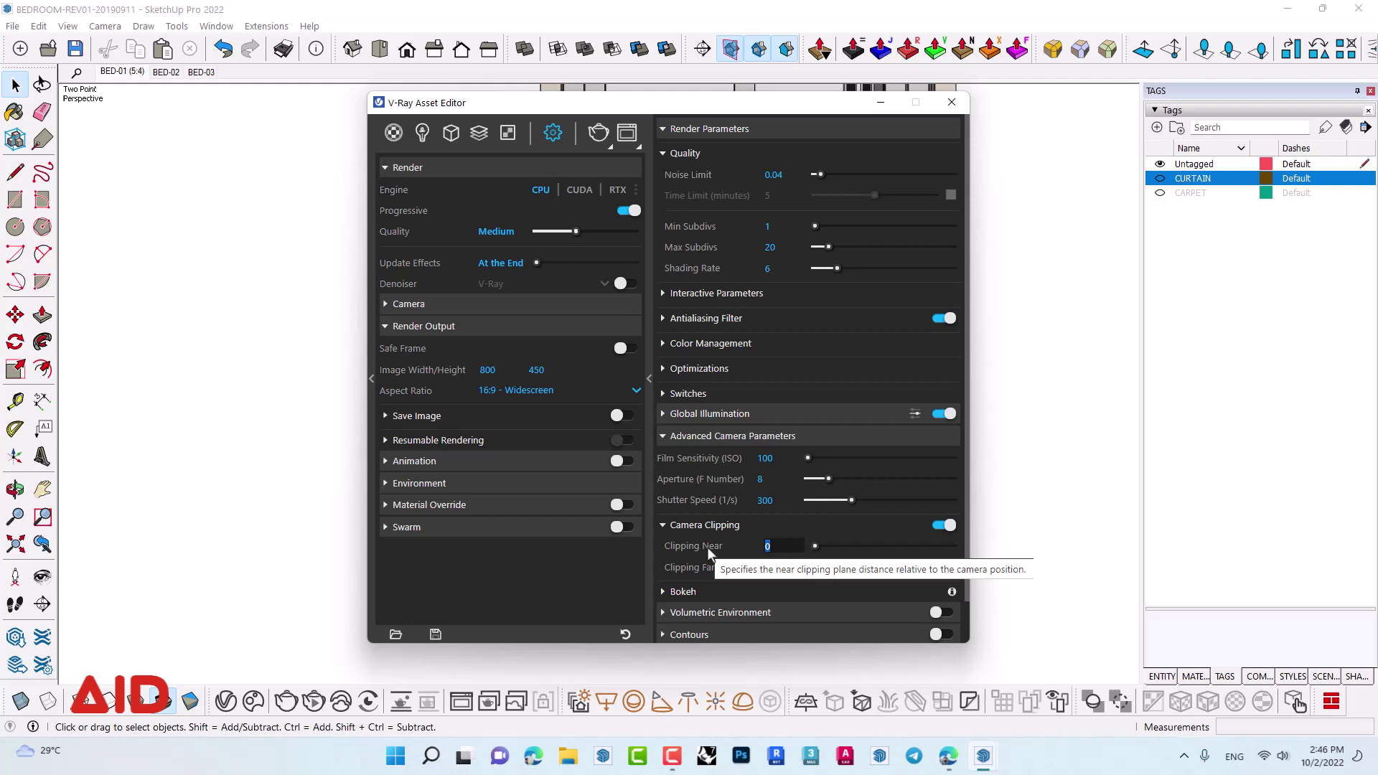
{"action": "left_click", "coordinate": [768, 549]}
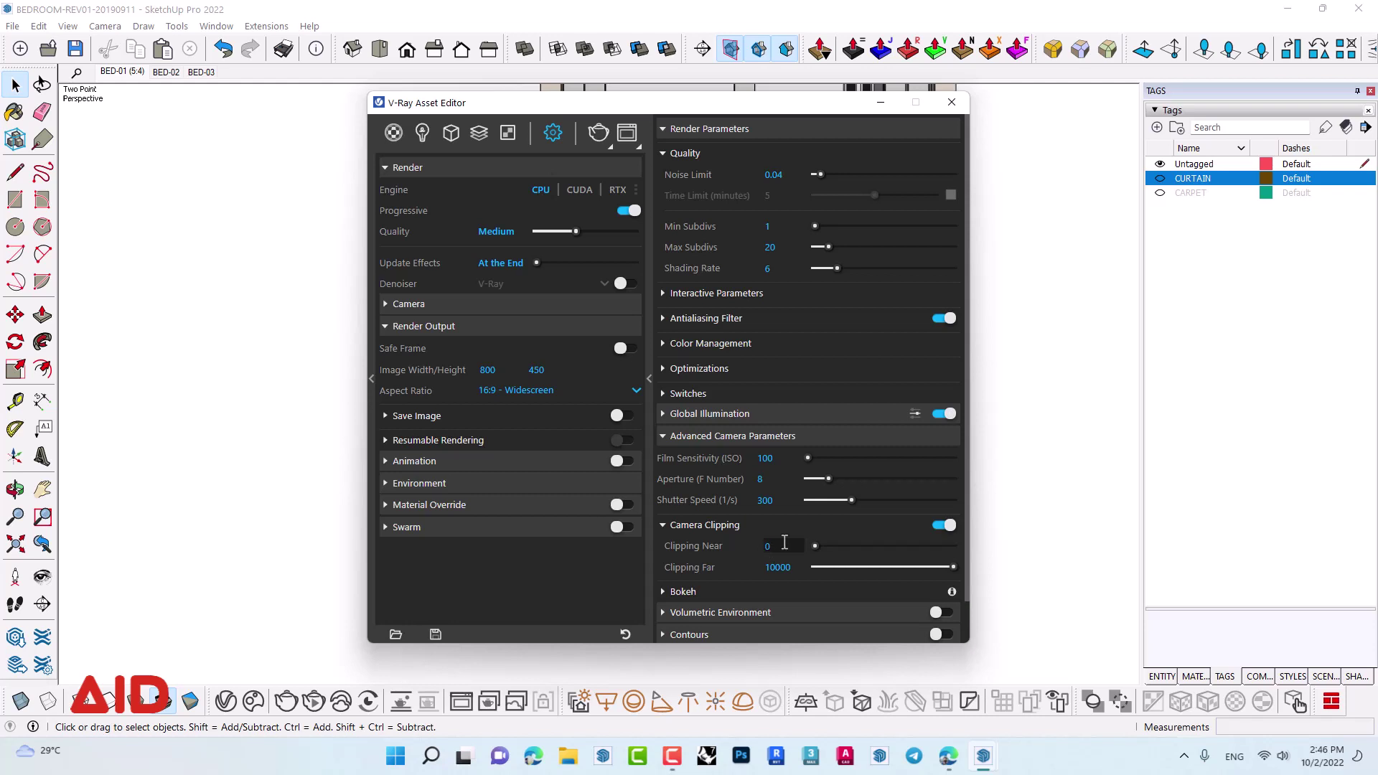
{"action": "double_click", "coordinate": [767, 549]}
{"action": "mouse_move", "coordinate": [758, 554]}
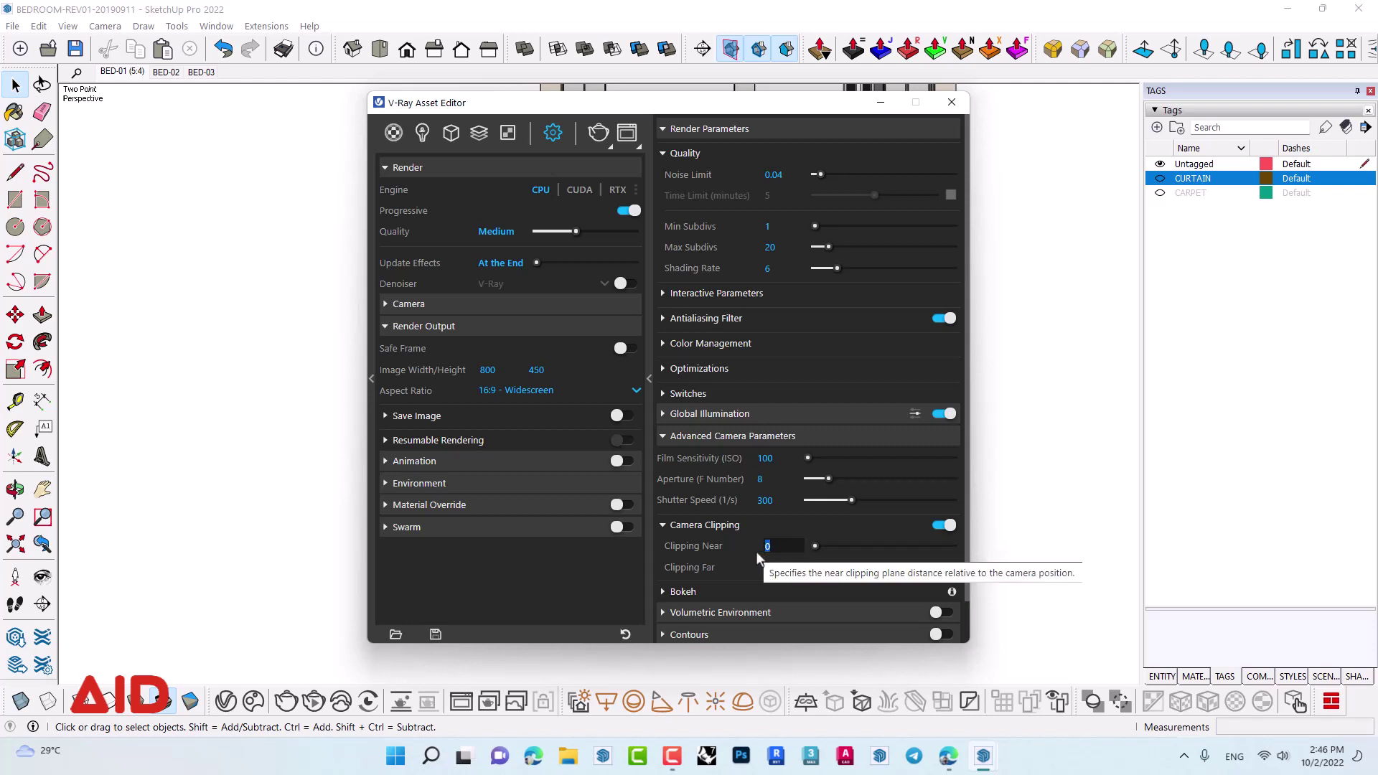
{"action": "type", "text": "300"}
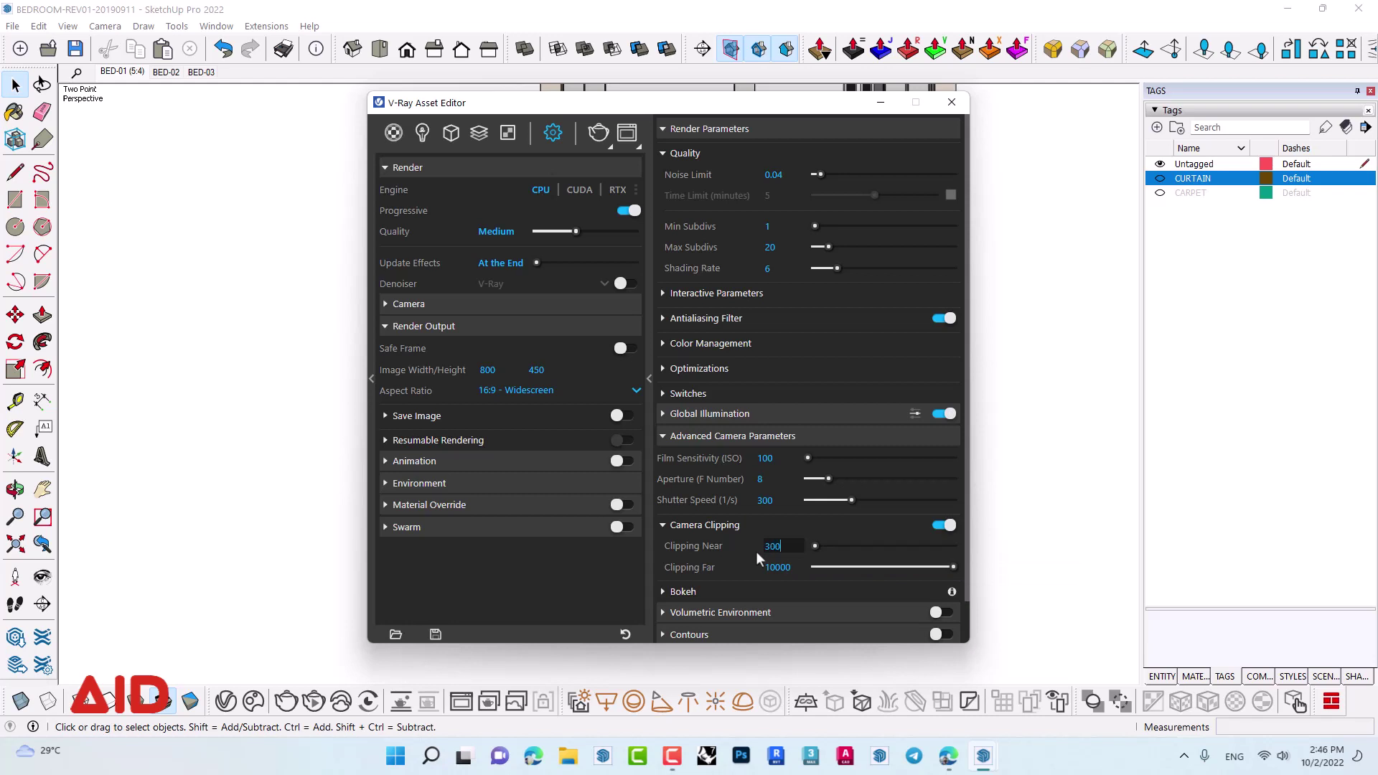
{"action": "key", "text": "Return"}
{"action": "double_click", "coordinate": [773, 548]}
{"action": "left_click", "coordinate": [626, 505]}
- Set render output to 5:4 Landscape at 600 × 480 and show the Safe Frame
{"action": "left_click_drag", "start_coordinate": [418, 108], "coordinate": [629, 131]}
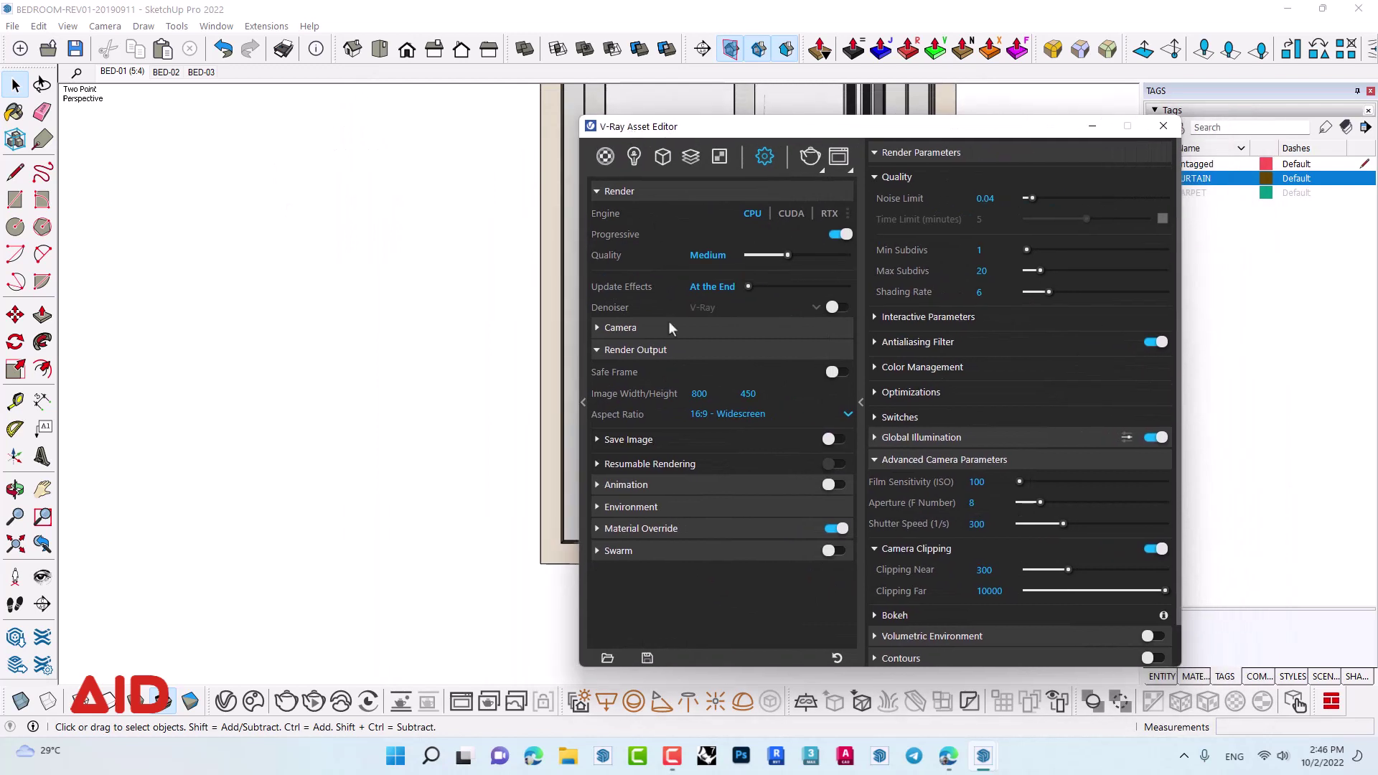
{"action": "left_click", "coordinate": [757, 417]}
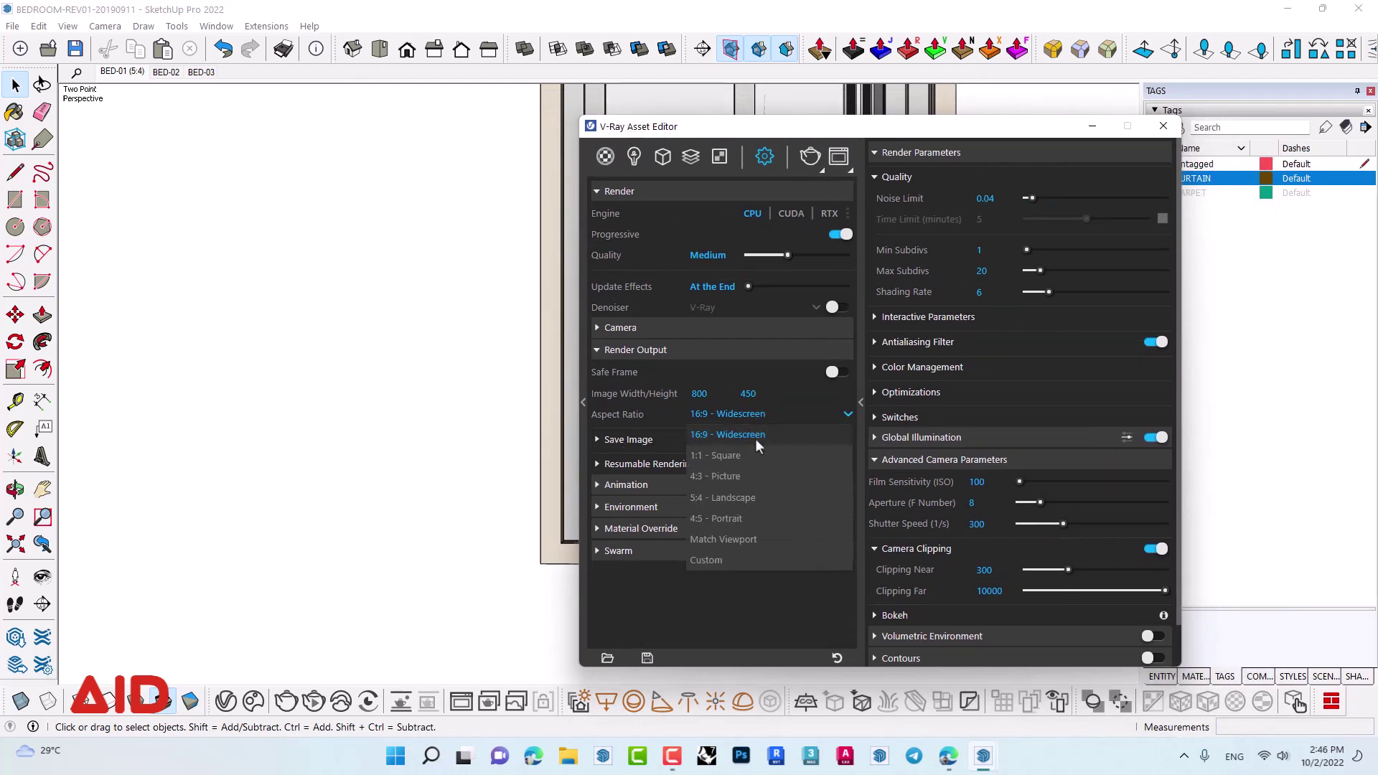
{"action": "left_click", "coordinate": [769, 497]}
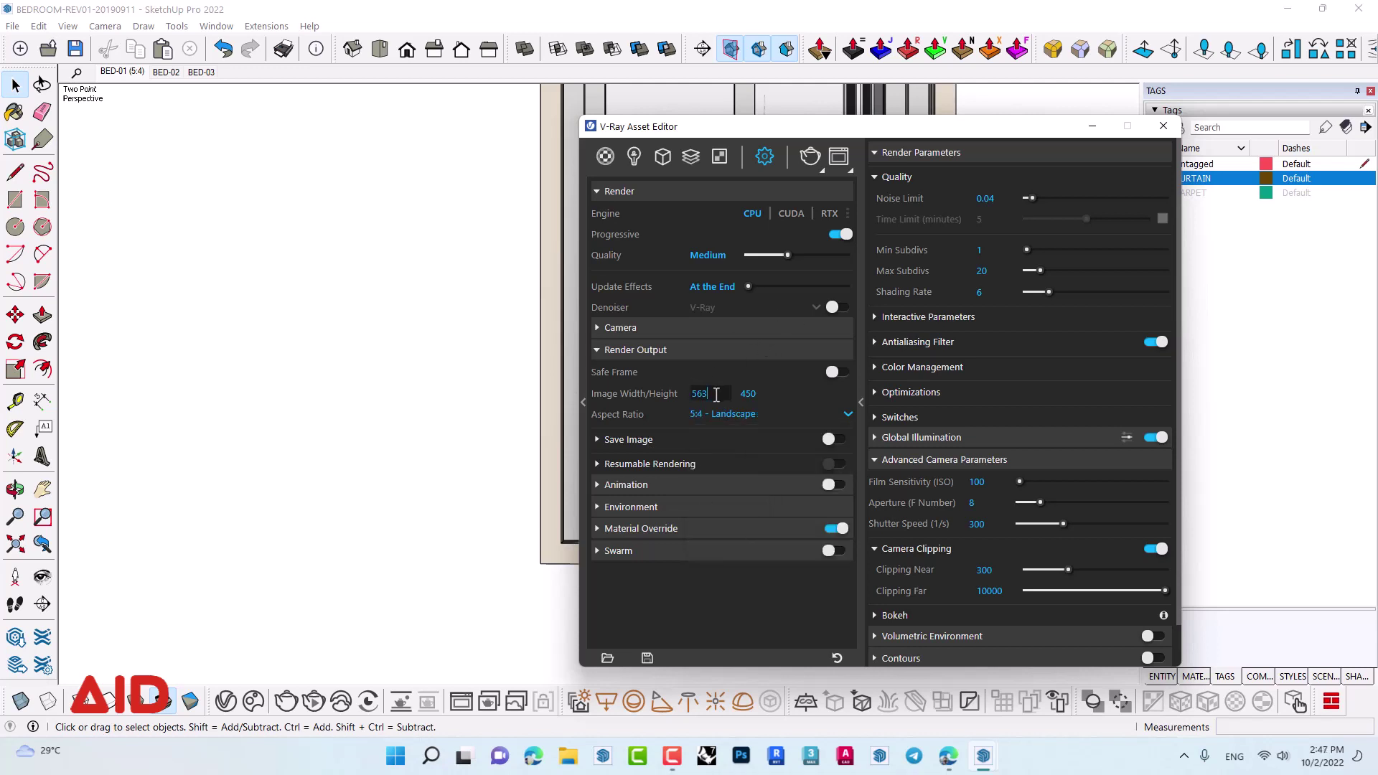
{"action": "left_click_drag", "start_coordinate": [710, 394], "coordinate": [687, 397]}
{"action": "type", "text": "600"}
{"action": "key", "text": "Return"}
{"action": "left_click", "coordinate": [835, 371]}
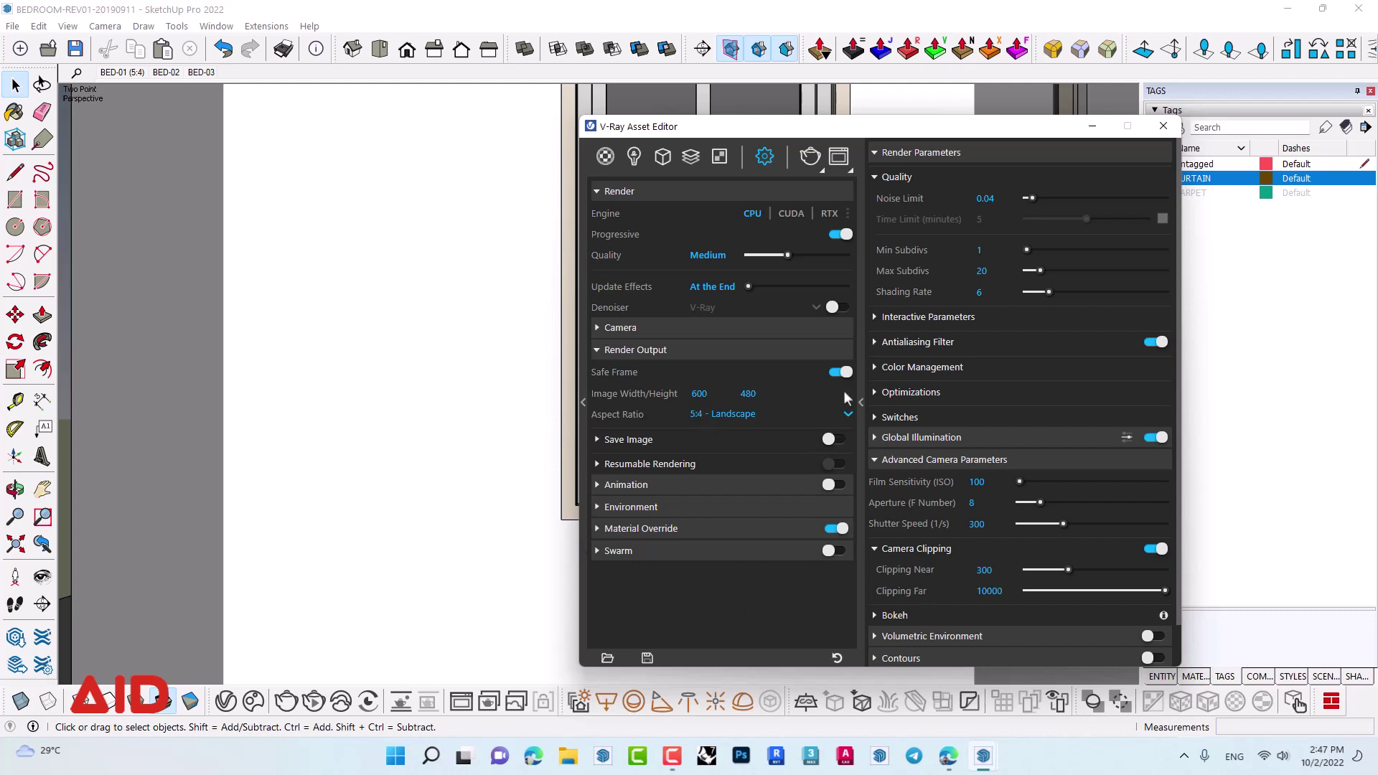
{"action": "left_click_drag", "start_coordinate": [760, 134], "coordinate": [943, 174]}
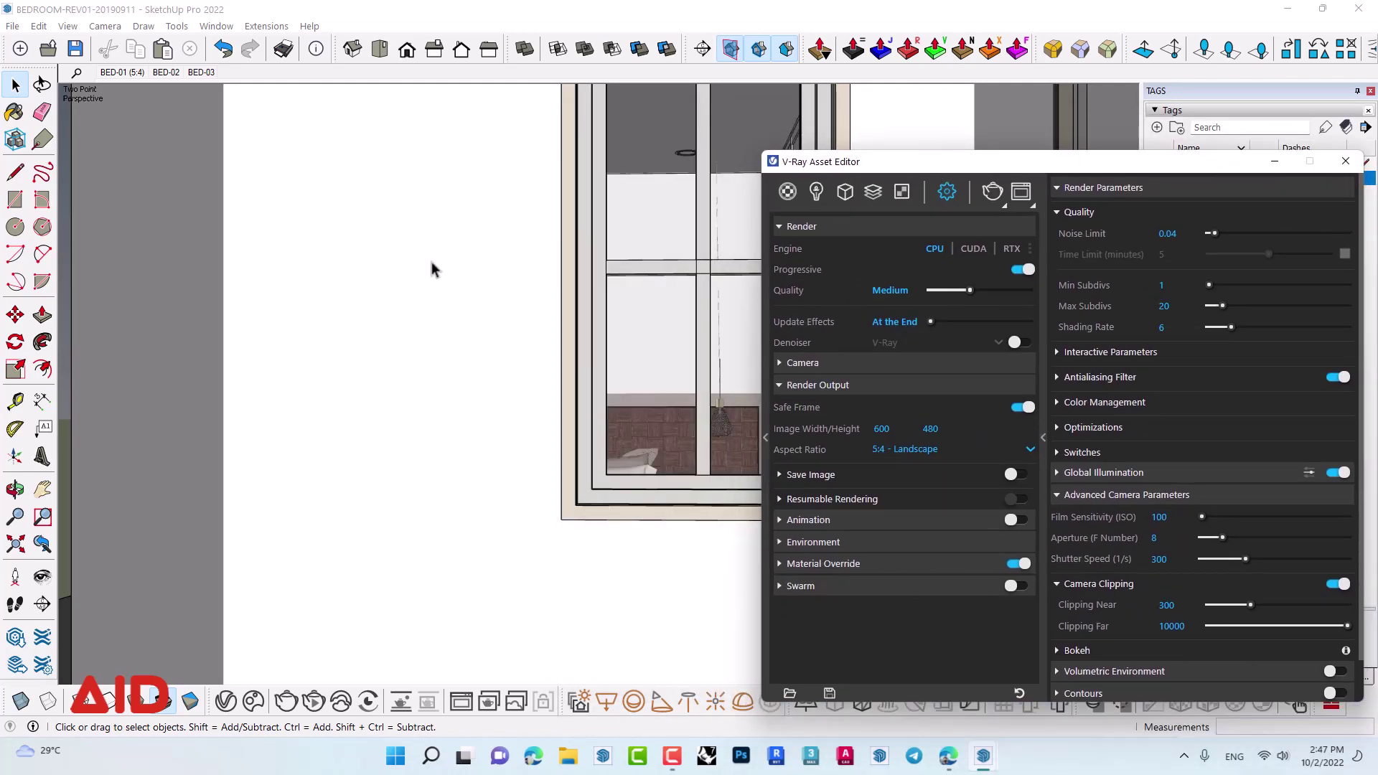
- Sample the window's Translucent_Glass_Gray2 glass with Paint Bucket, then return to Select
{"action": "key", "text": "b"}
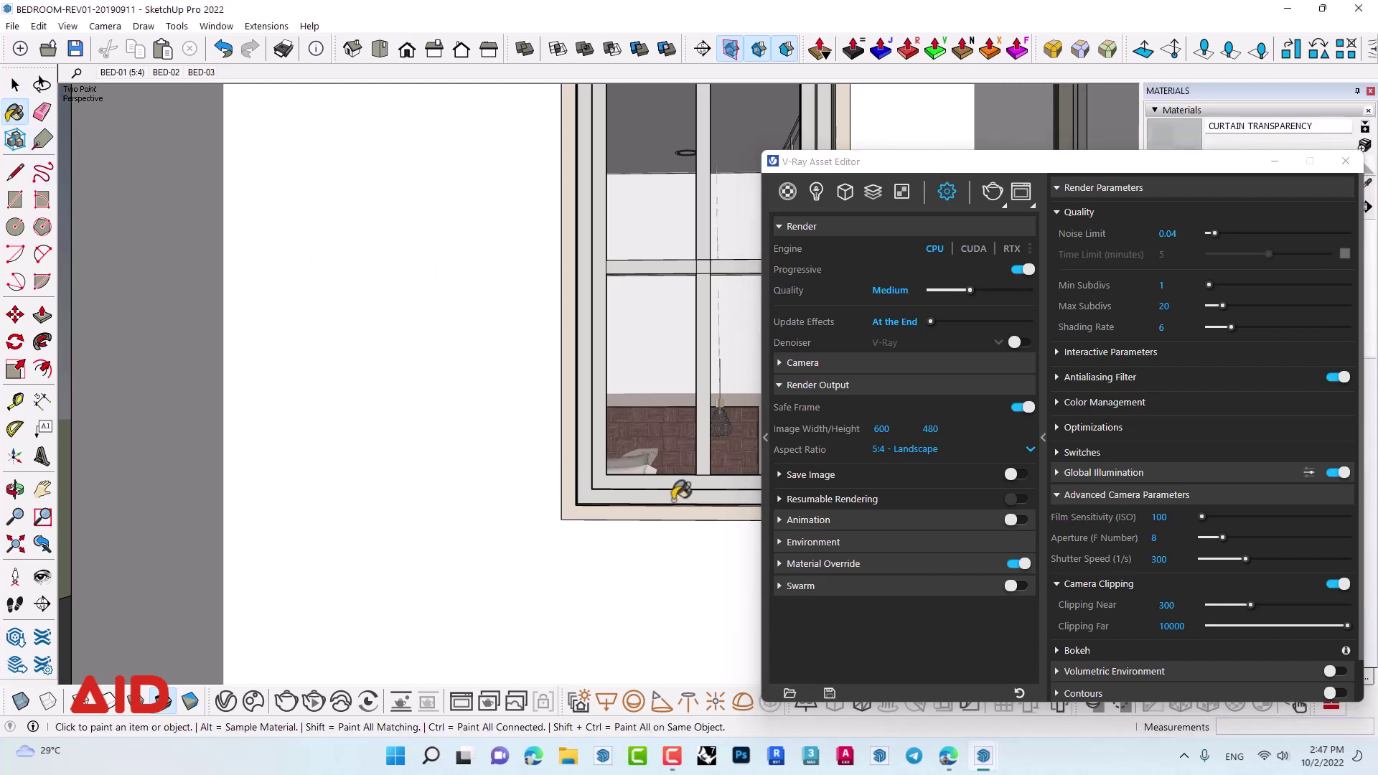
{"action": "middle_click_drag", "start_coordinate": [693, 446], "coordinate": [680, 465], "text": "shift"}
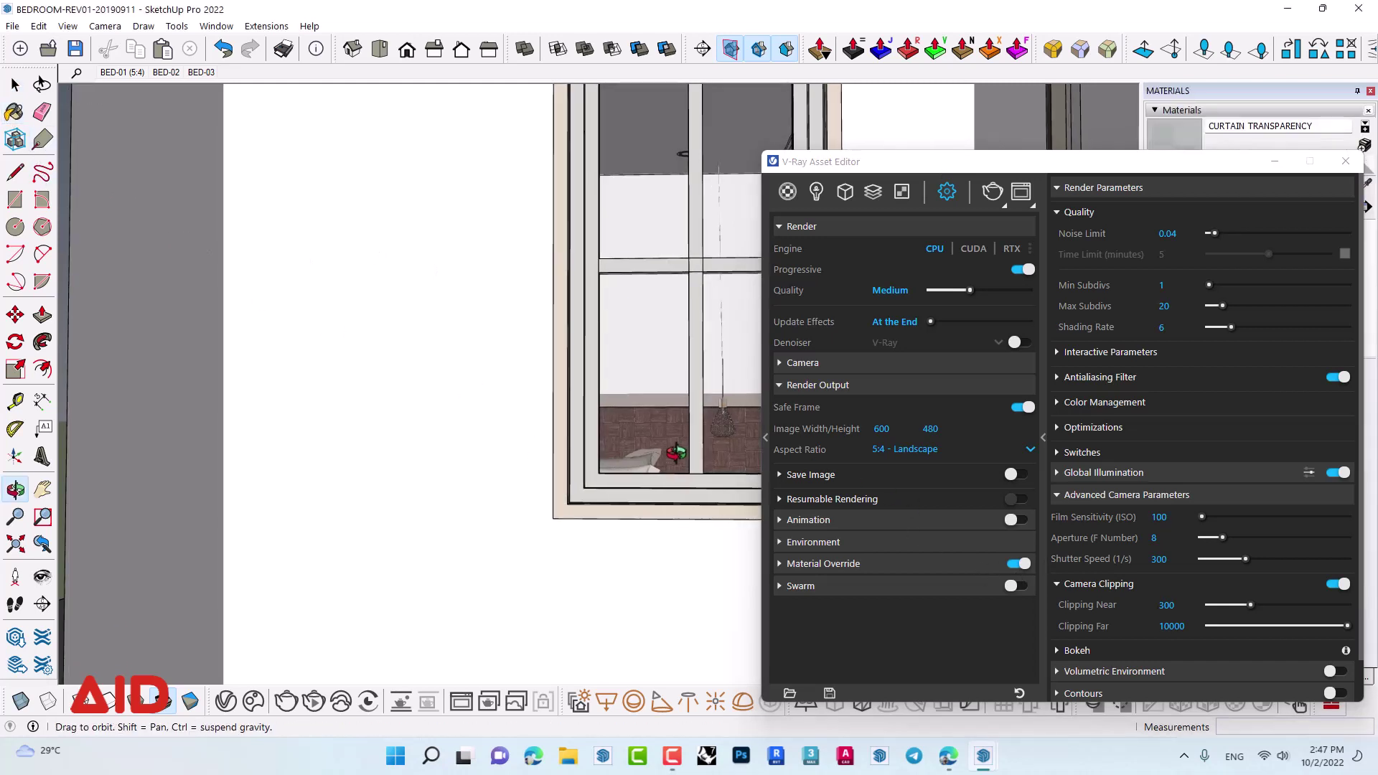
{"action": "left_click", "coordinate": [702, 381], "text": "alt"}
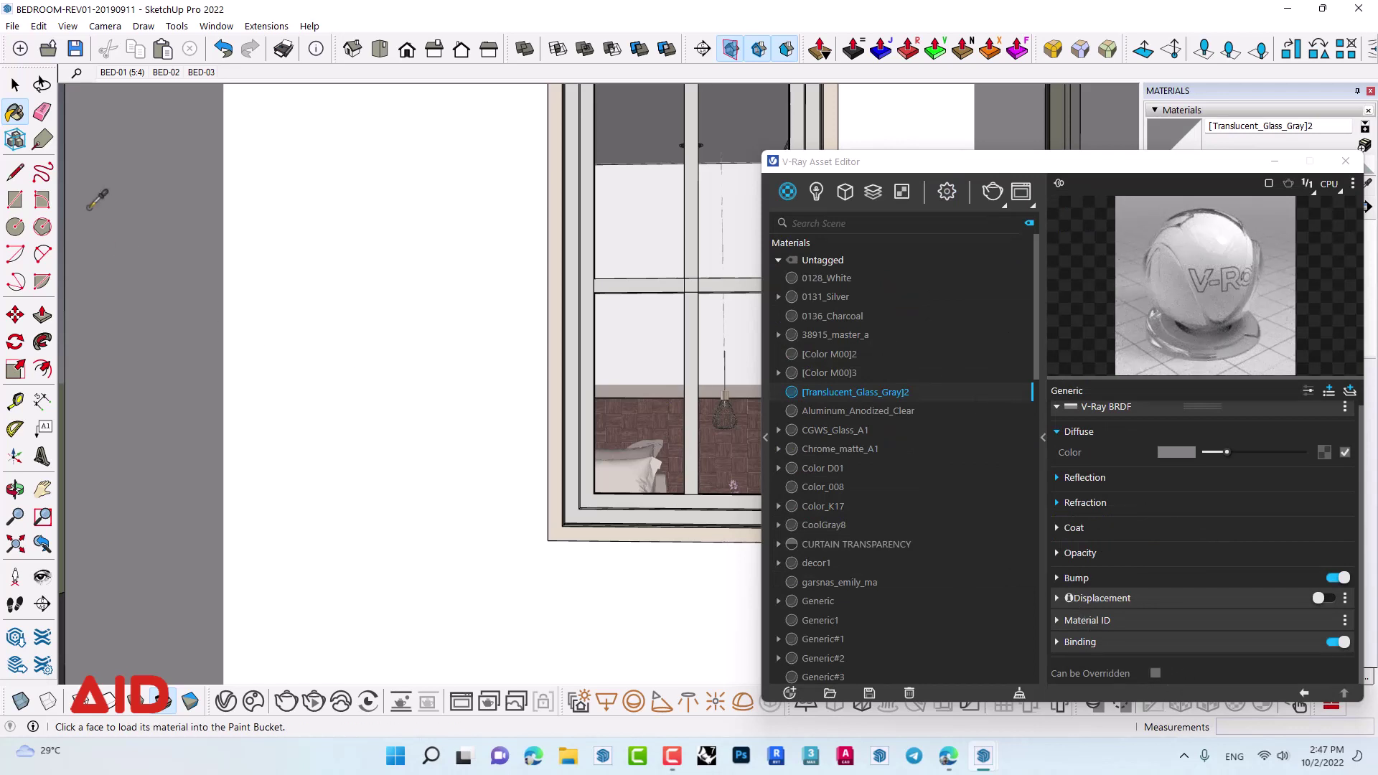
{"action": "left_click", "coordinate": [16, 85]}
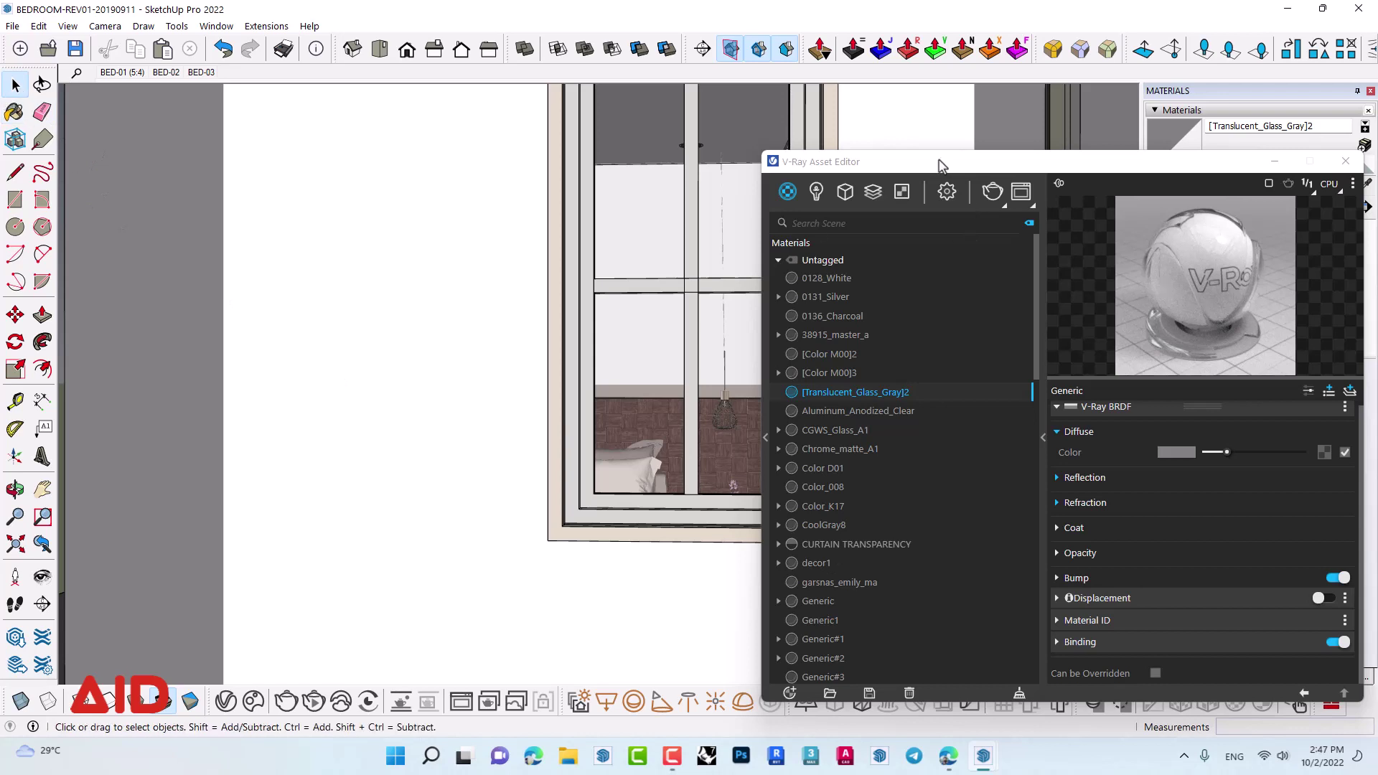
- Close the V-Ray Asset Editor and orbit to a high angle above the house
{"action": "left_click_drag", "start_coordinate": [941, 164], "coordinate": [499, 192]}
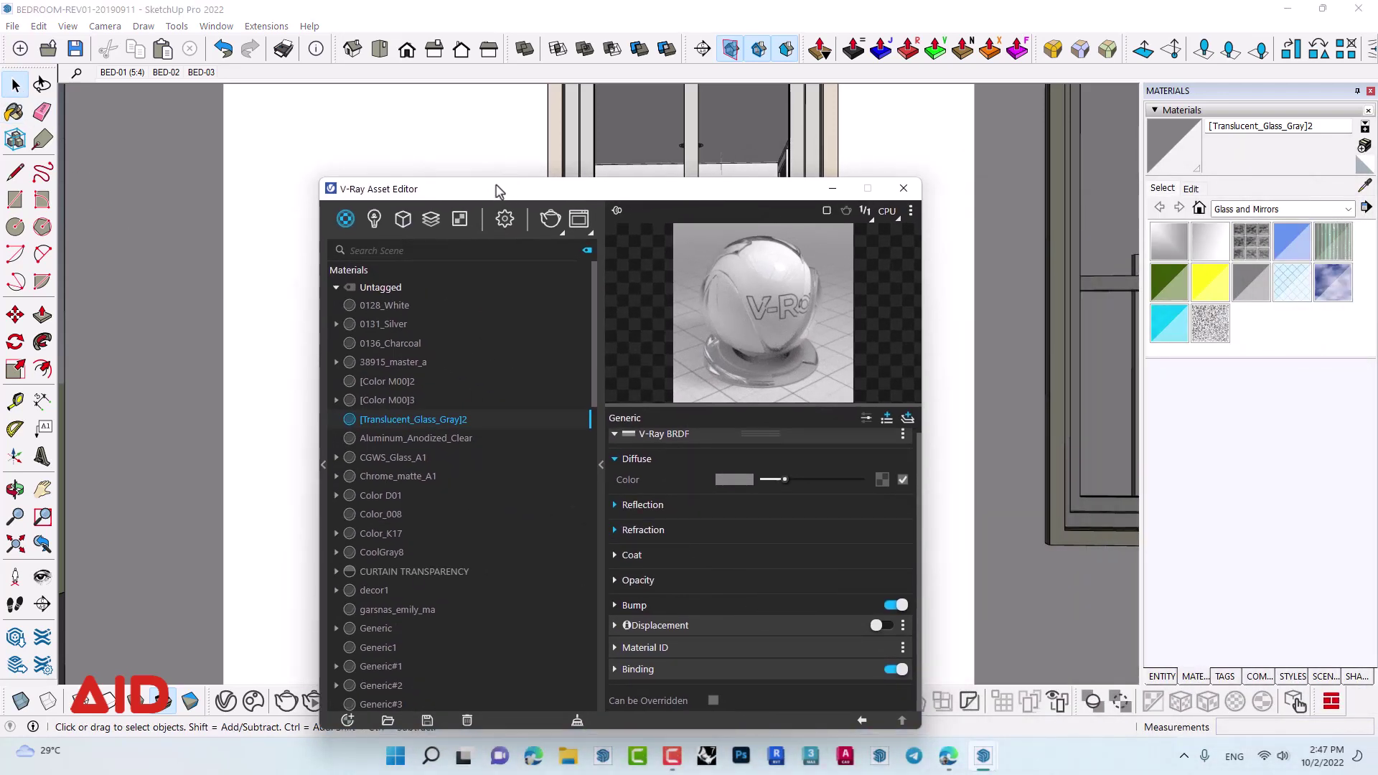
{"action": "left_click", "coordinate": [903, 189]}
{"action": "middle_click_drag", "start_coordinate": [820, 300], "coordinate": [666, 455]}
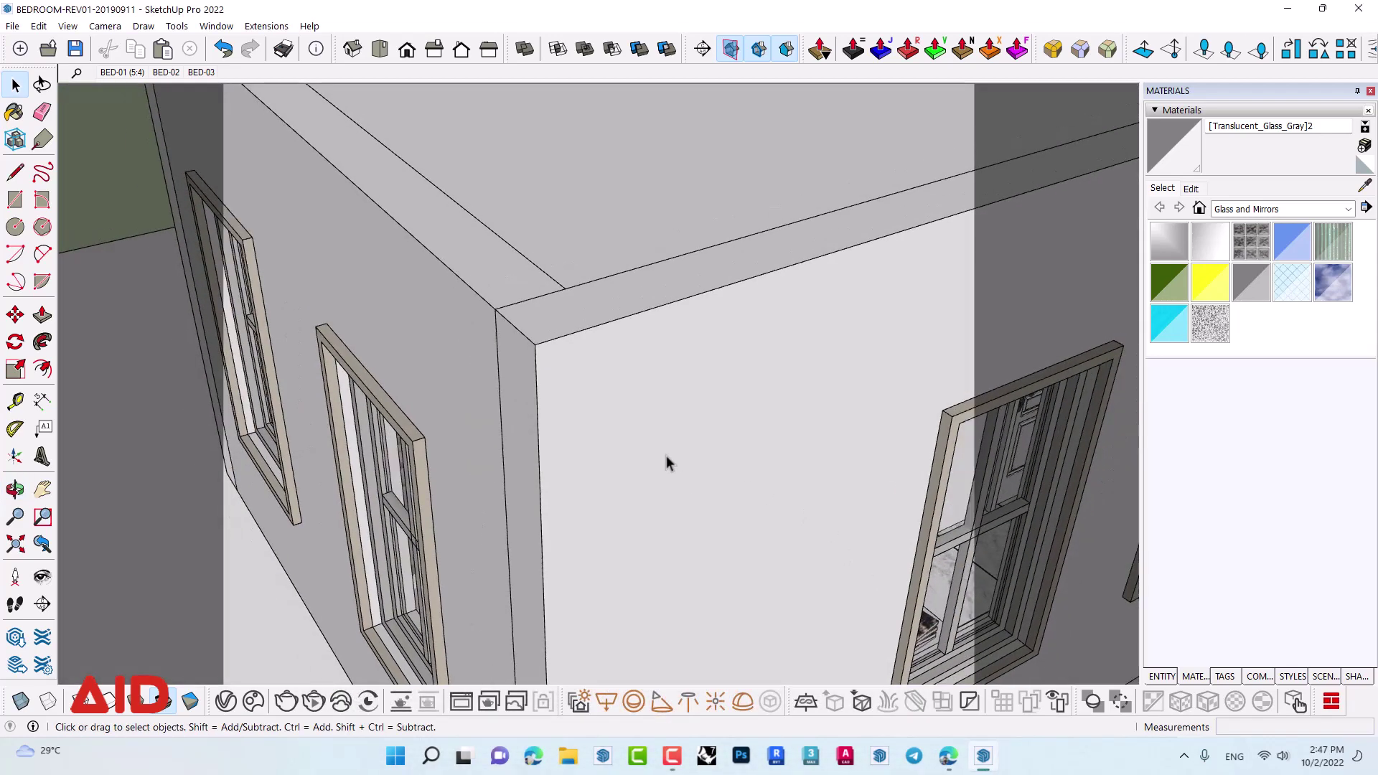
{"action": "scroll", "coordinate": [627, 398], "scroll_direction": "down", "scroll_amount": 3}
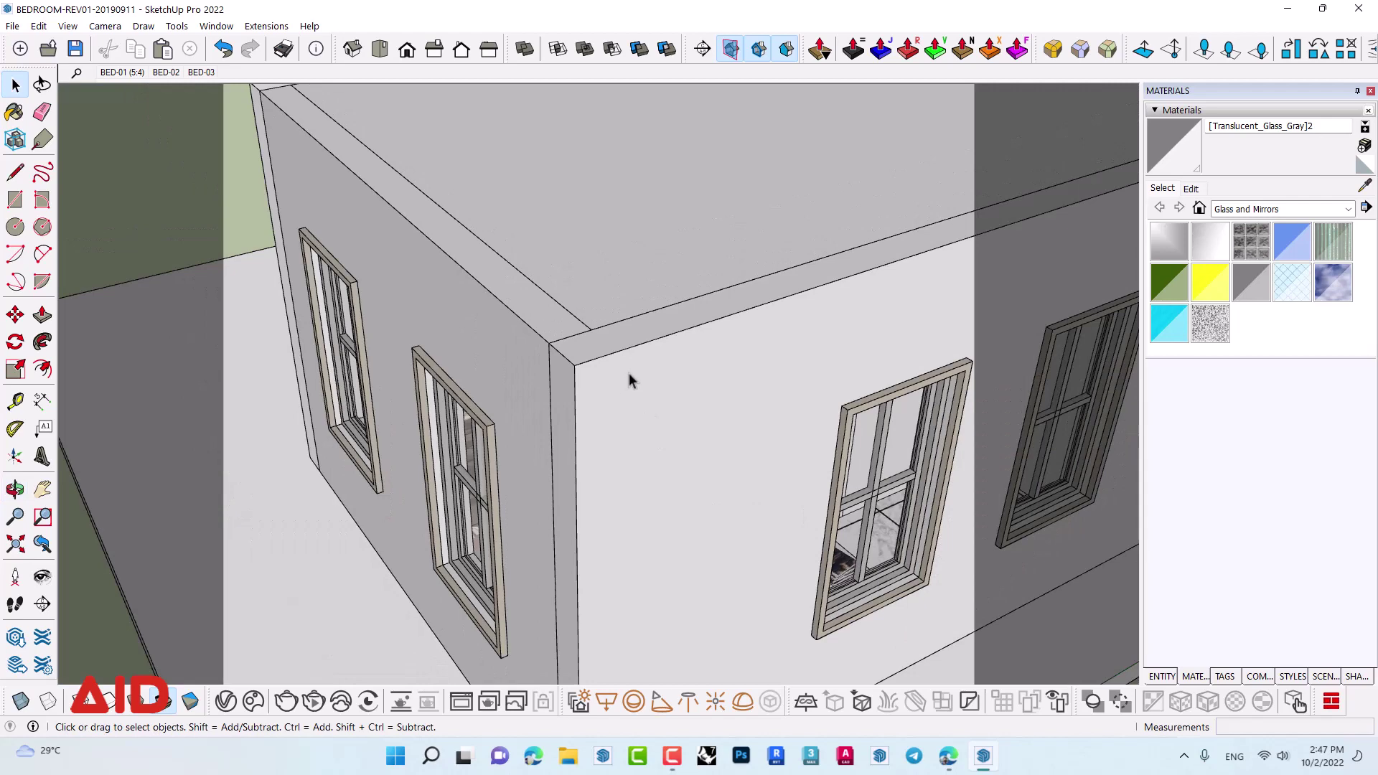
{"action": "mouse_move", "coordinate": [625, 397]}
{"action": "middle_mouse_down"}
{"action": "mouse_move", "coordinate": [638, 266]}
{"action": "mouse_move", "coordinate": [189, 592]}
{"action": "middle_mouse_up"}
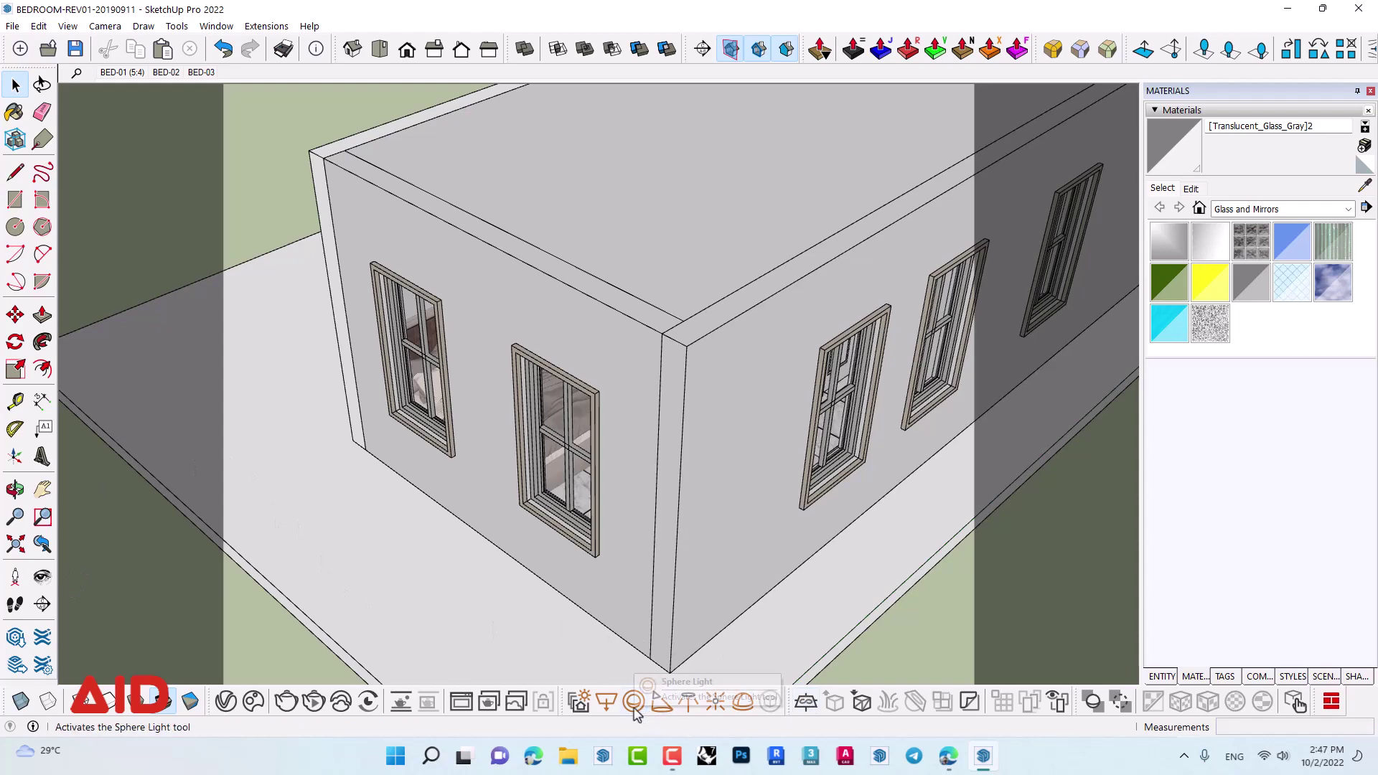
{"action": "mouse_move", "coordinate": [694, 402]}
{"action": "middle_mouse_down"}
{"action": "mouse_move", "coordinate": [575, 317]}
{"action": "mouse_move", "coordinate": [619, 234]}
{"action": "middle_mouse_up"}
{"action": "left_click", "coordinate": [592, 188]}
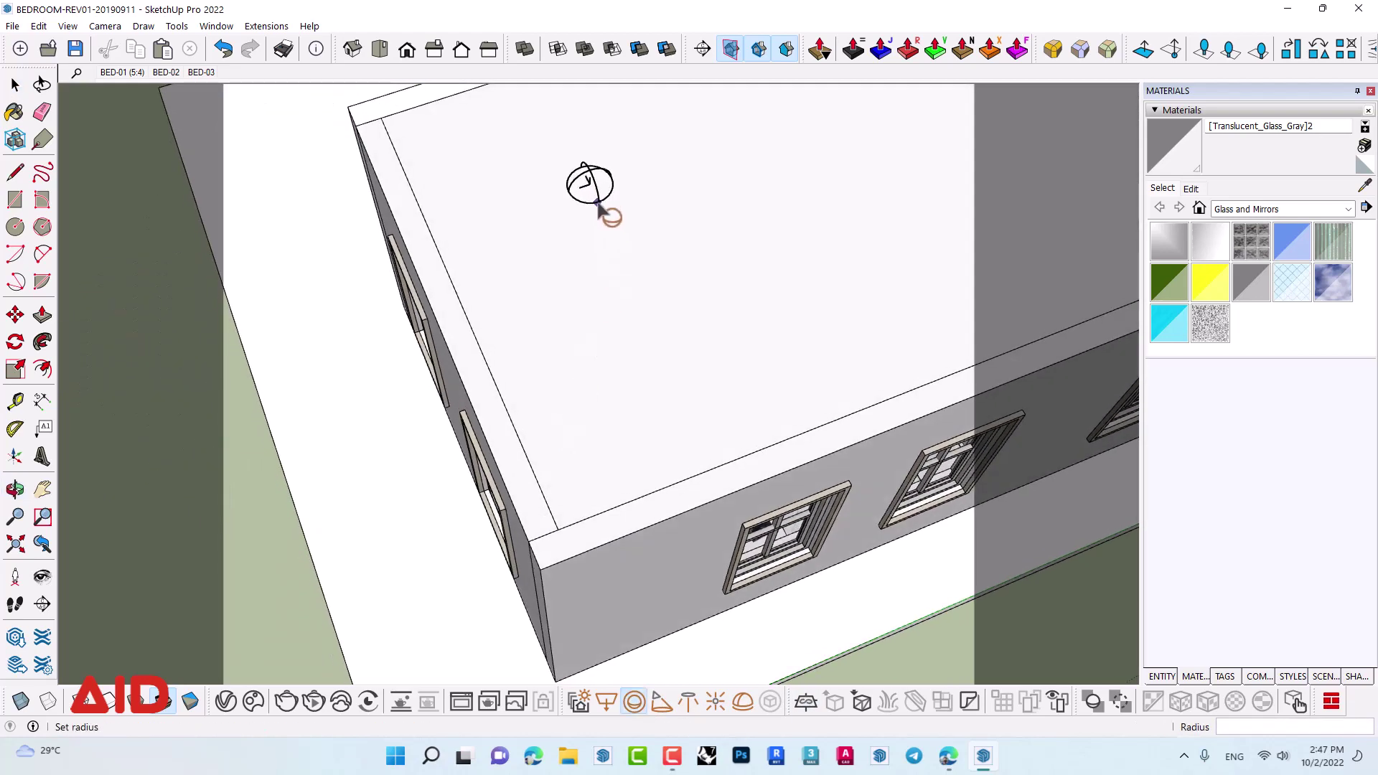
{"action": "right_click", "coordinate": [598, 208]}
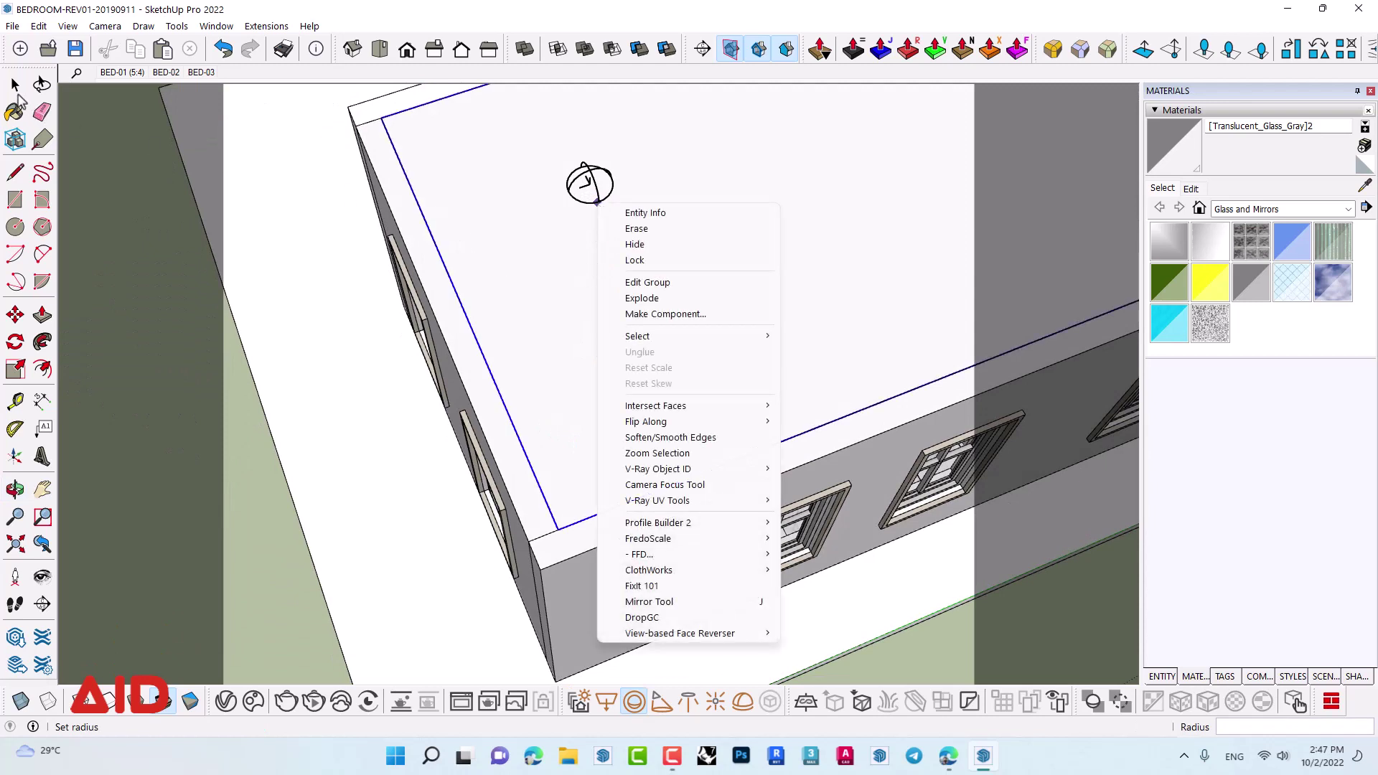
{"action": "left_click", "coordinate": [15, 84]}
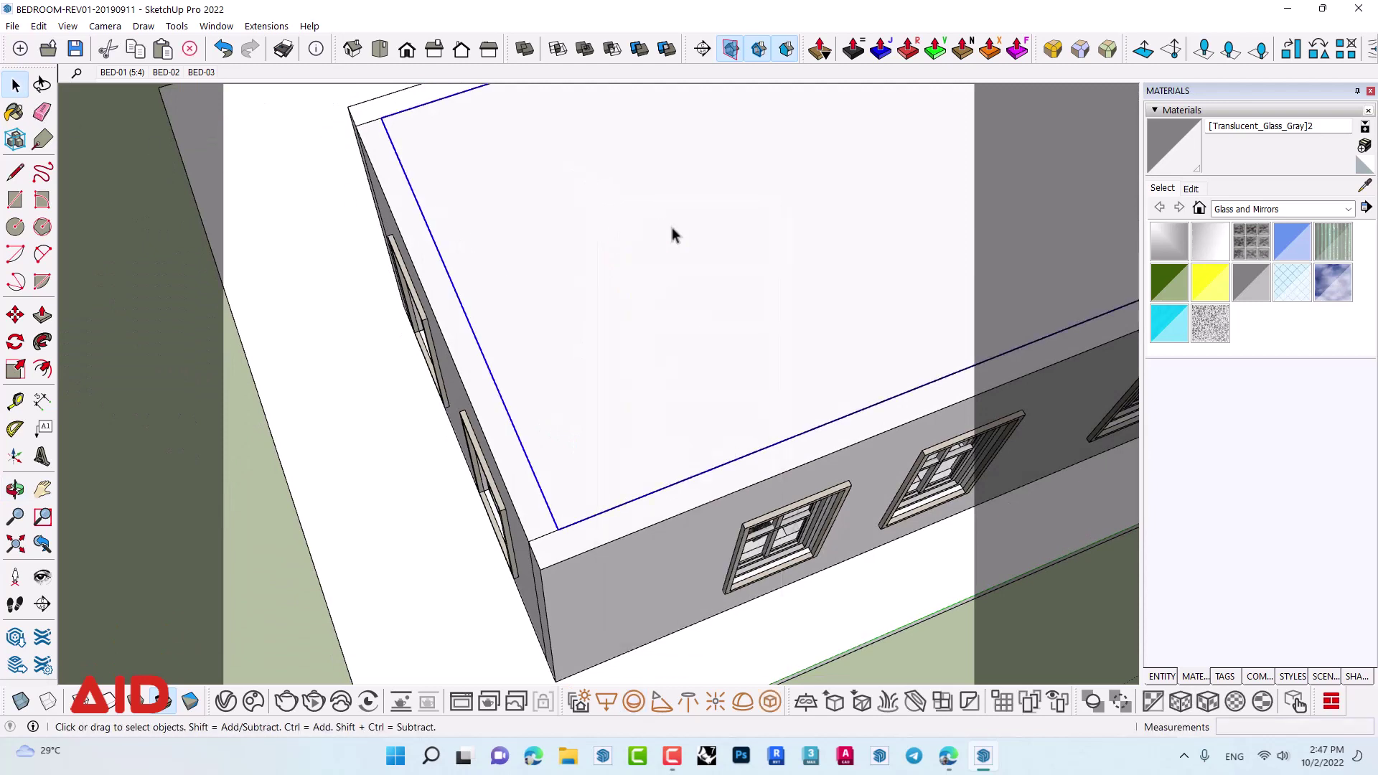
{"action": "left_click", "coordinate": [634, 701]}
{"action": "left_click", "coordinate": [595, 203]}
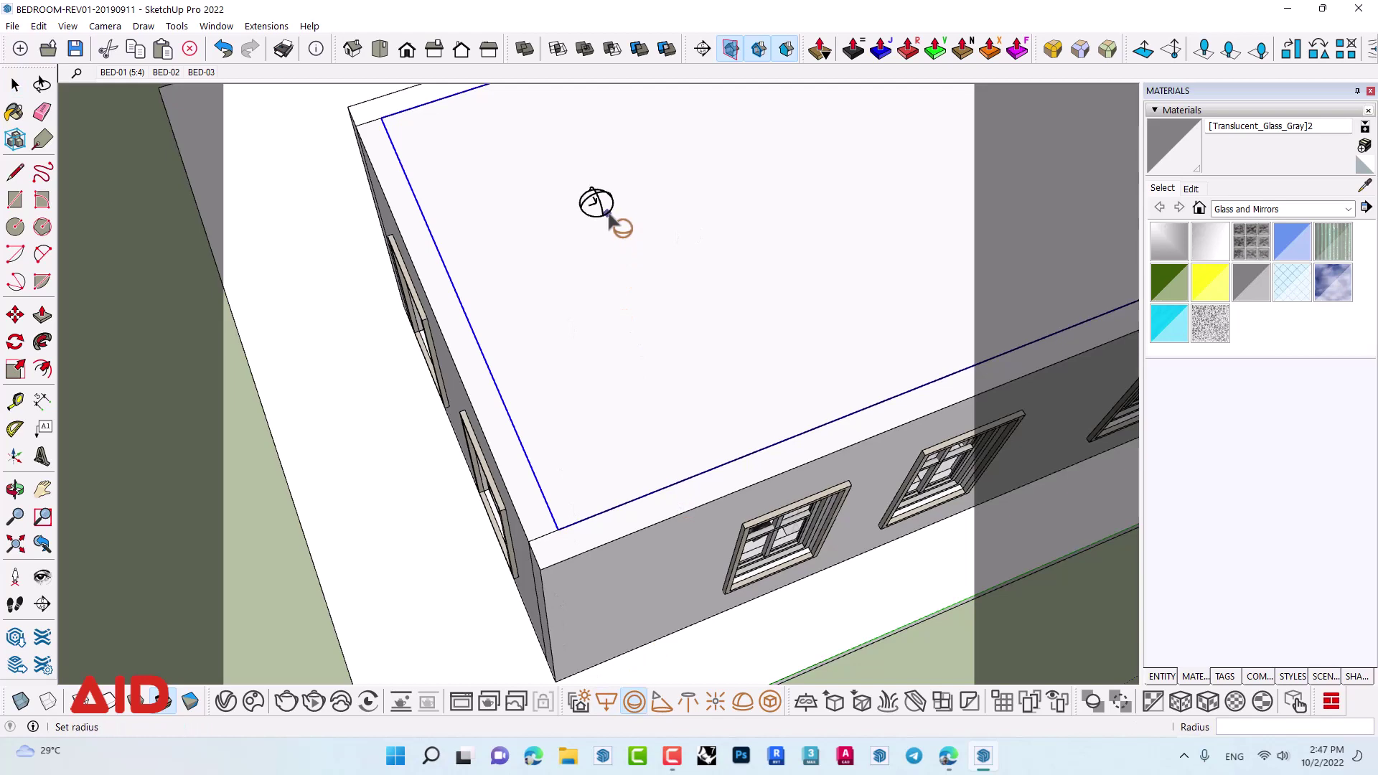
{"action": "left_click", "coordinate": [15, 84]}
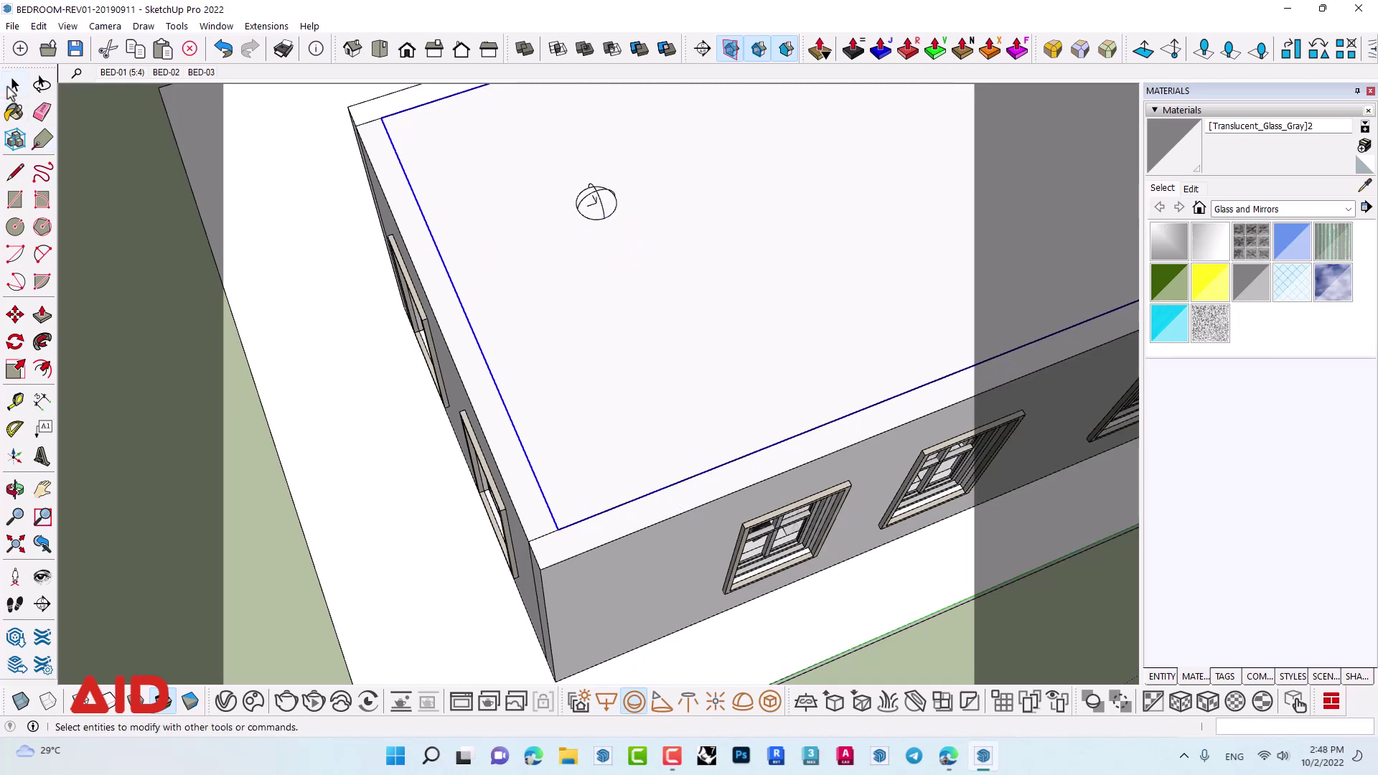
{"action": "left_click", "coordinate": [596, 203]}
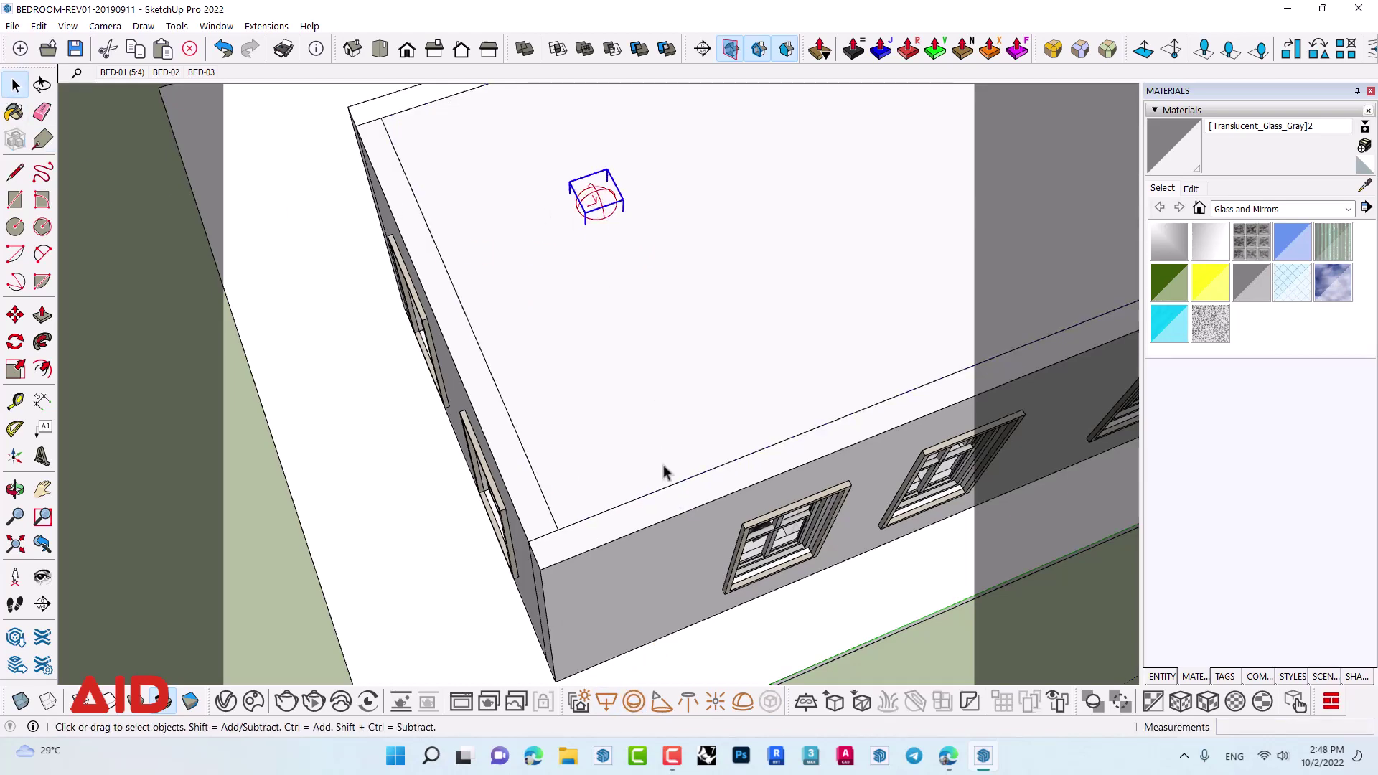
{"action": "mouse_move", "coordinate": [664, 467]}
{"action": "middle_mouse_down"}
{"action": "mouse_move", "coordinate": [763, 237]}
{"action": "mouse_move", "coordinate": [738, 311]}
{"action": "mouse_move", "coordinate": [794, 265]}
{"action": "middle_mouse_up"}
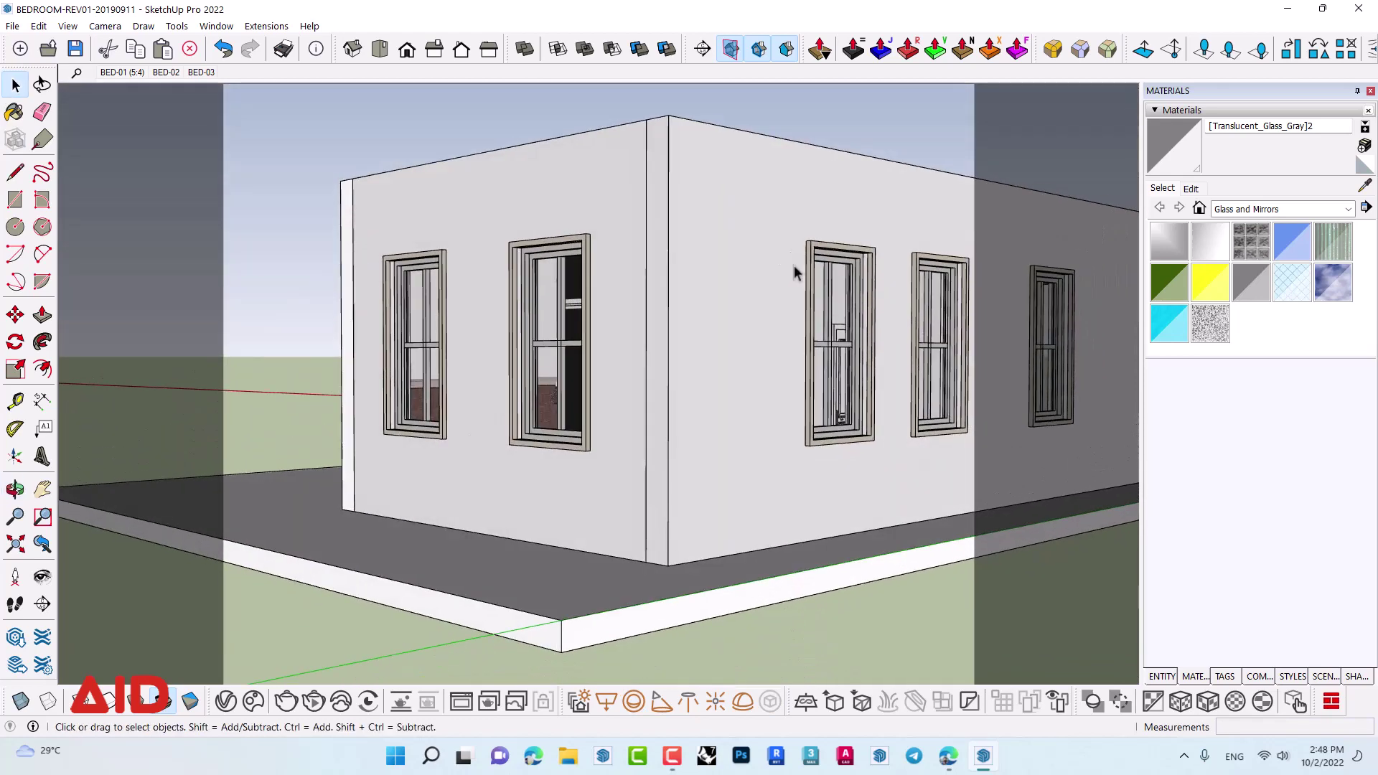
{"action": "key", "text": "m"}
{"action": "left_click", "coordinate": [655, 214]}
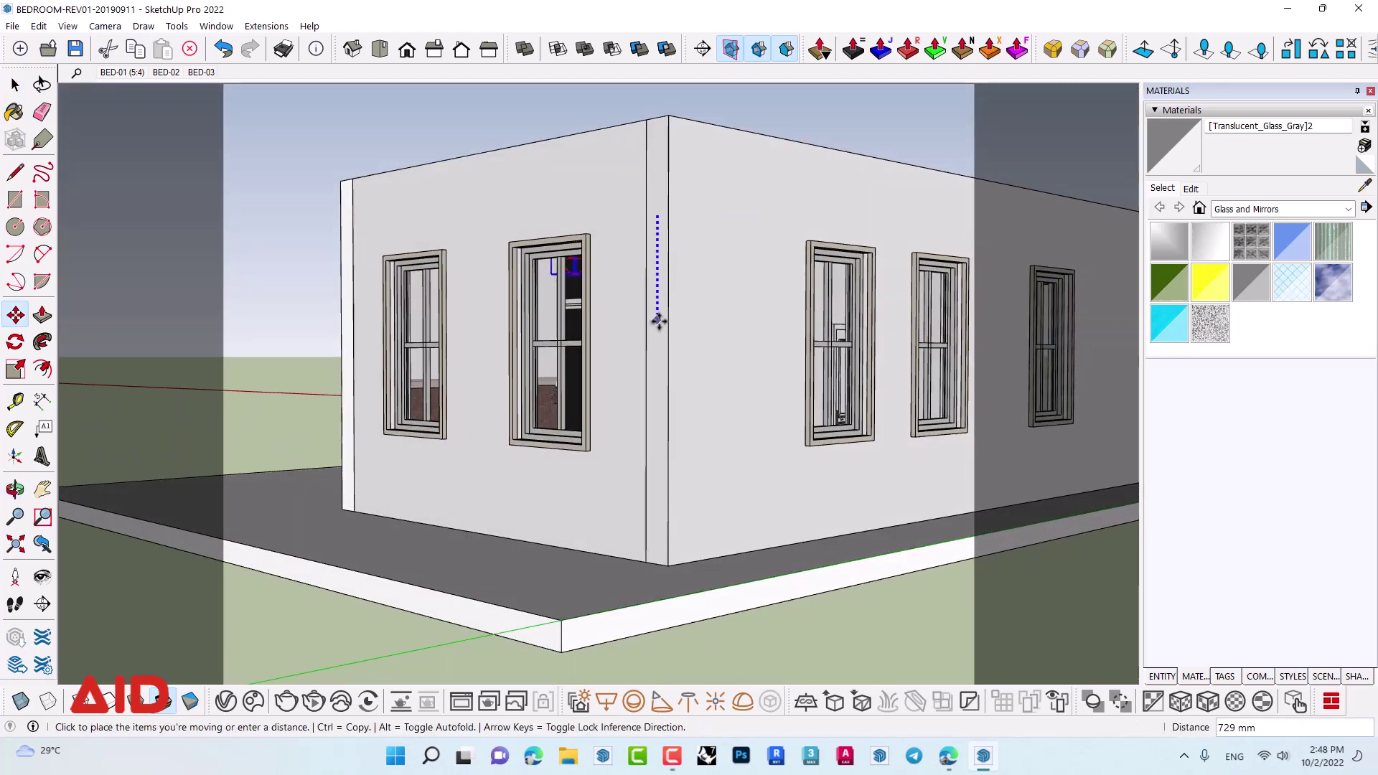
{"action": "mouse_move", "coordinate": [655, 314]}
{"action": "middle_mouse_down"}
{"action": "mouse_move", "coordinate": [867, 302]}
{"action": "mouse_move", "coordinate": [892, 338]}
{"action": "mouse_move", "coordinate": [1052, 338]}
{"action": "middle_mouse_up"}
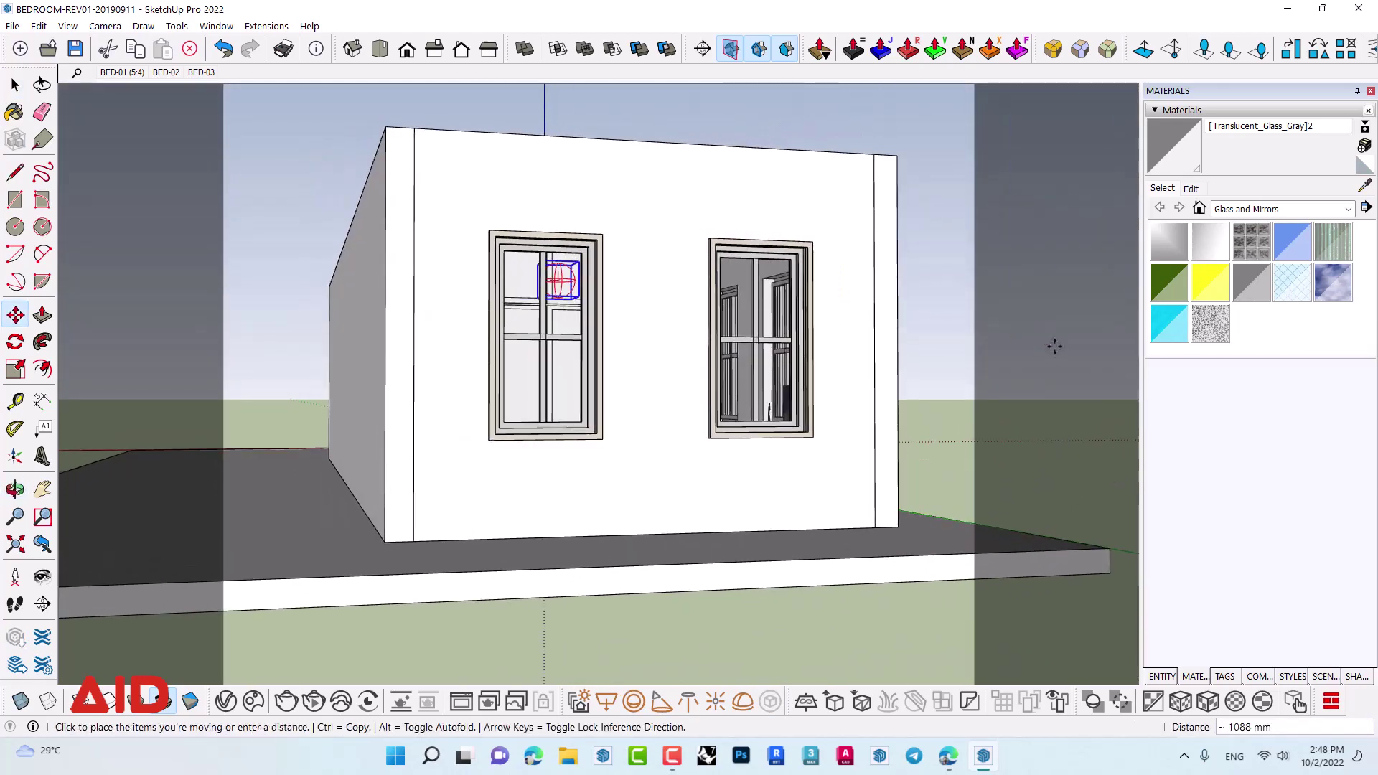
{"action": "key", "text": "Escape"}
{"action": "mouse_move", "coordinate": [874, 358]}
{"action": "middle_mouse_down"}
{"action": "mouse_move", "coordinate": [646, 416]}
{"action": "mouse_move", "coordinate": [437, 430]}
{"action": "middle_mouse_up"}
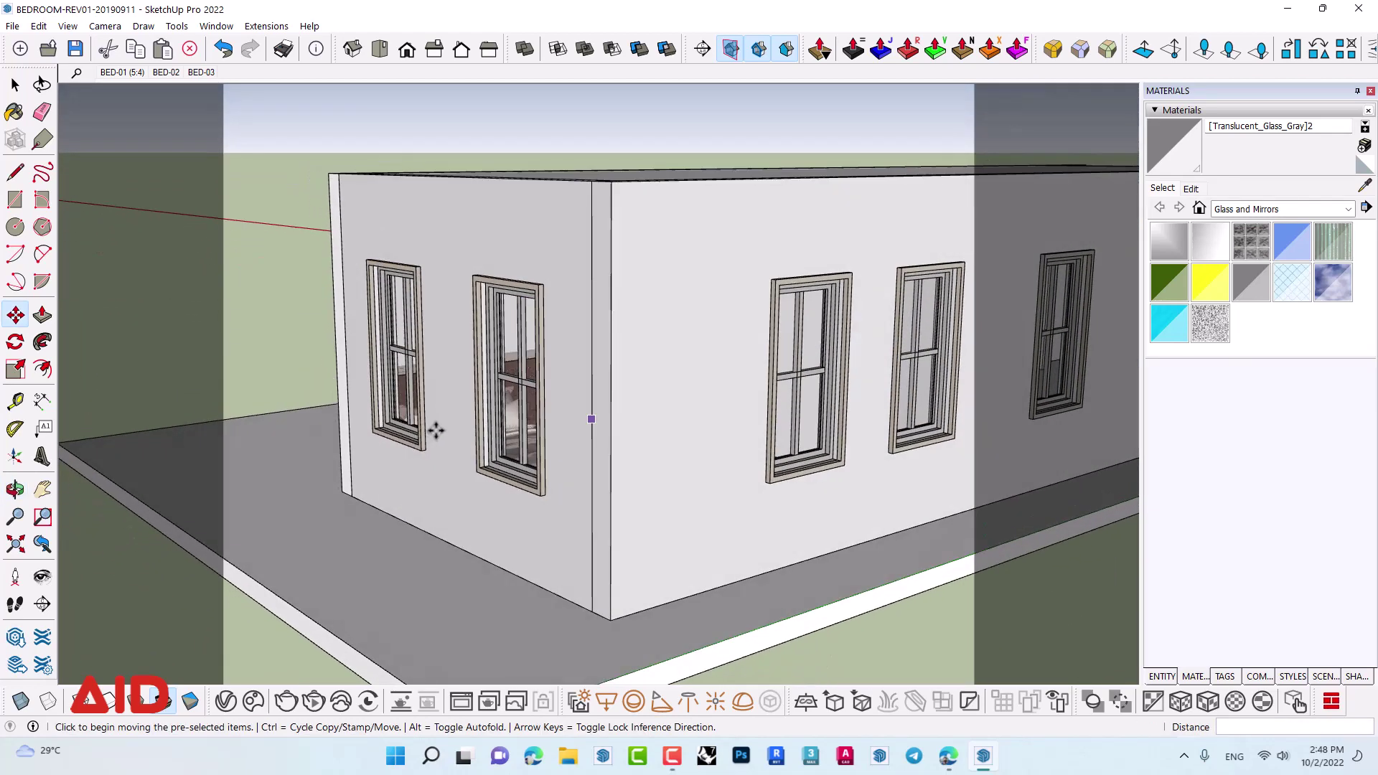
{"action": "key", "text": "space"}
- Set the V-Ray Sphere Light intensity to 1000
{"action": "left_click", "coordinate": [226, 700]}
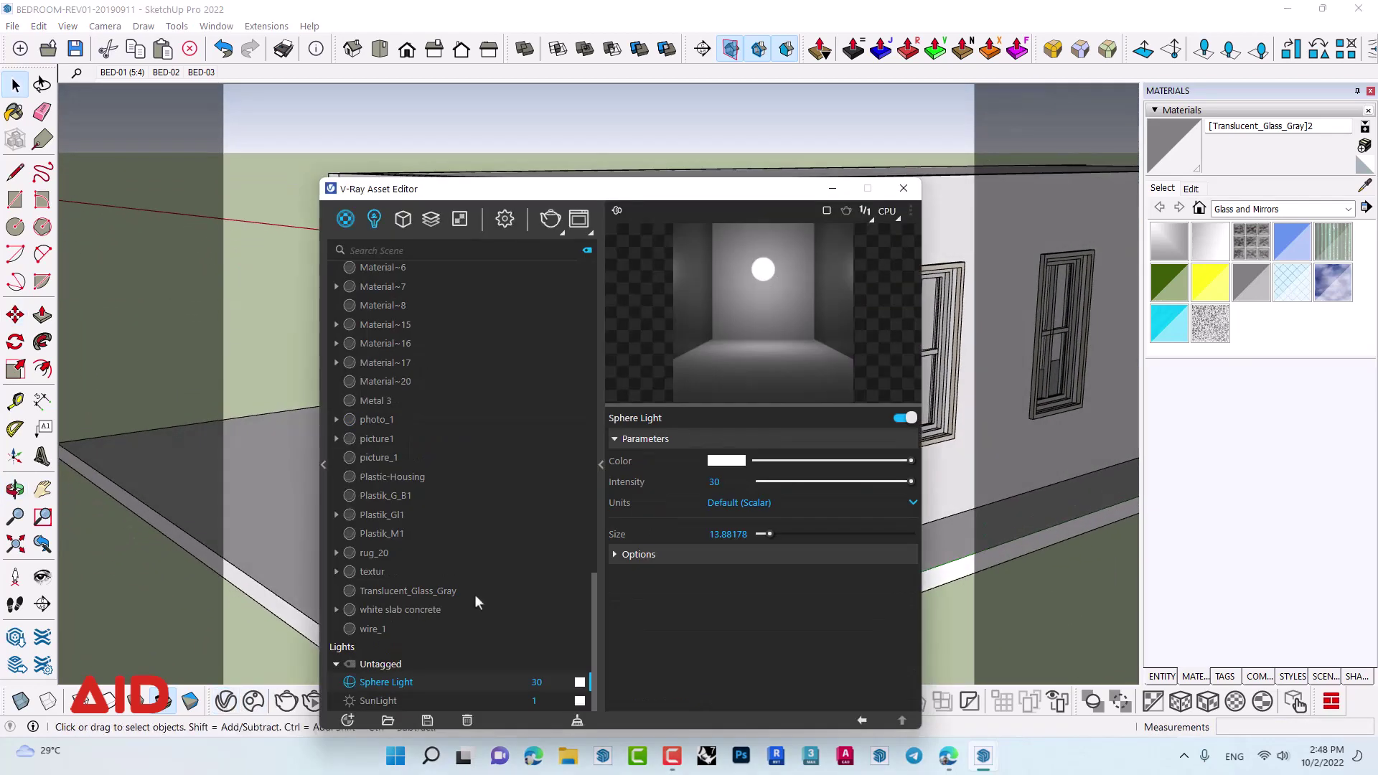
{"action": "double_click", "coordinate": [739, 481]}
{"action": "type", "text": "1"}
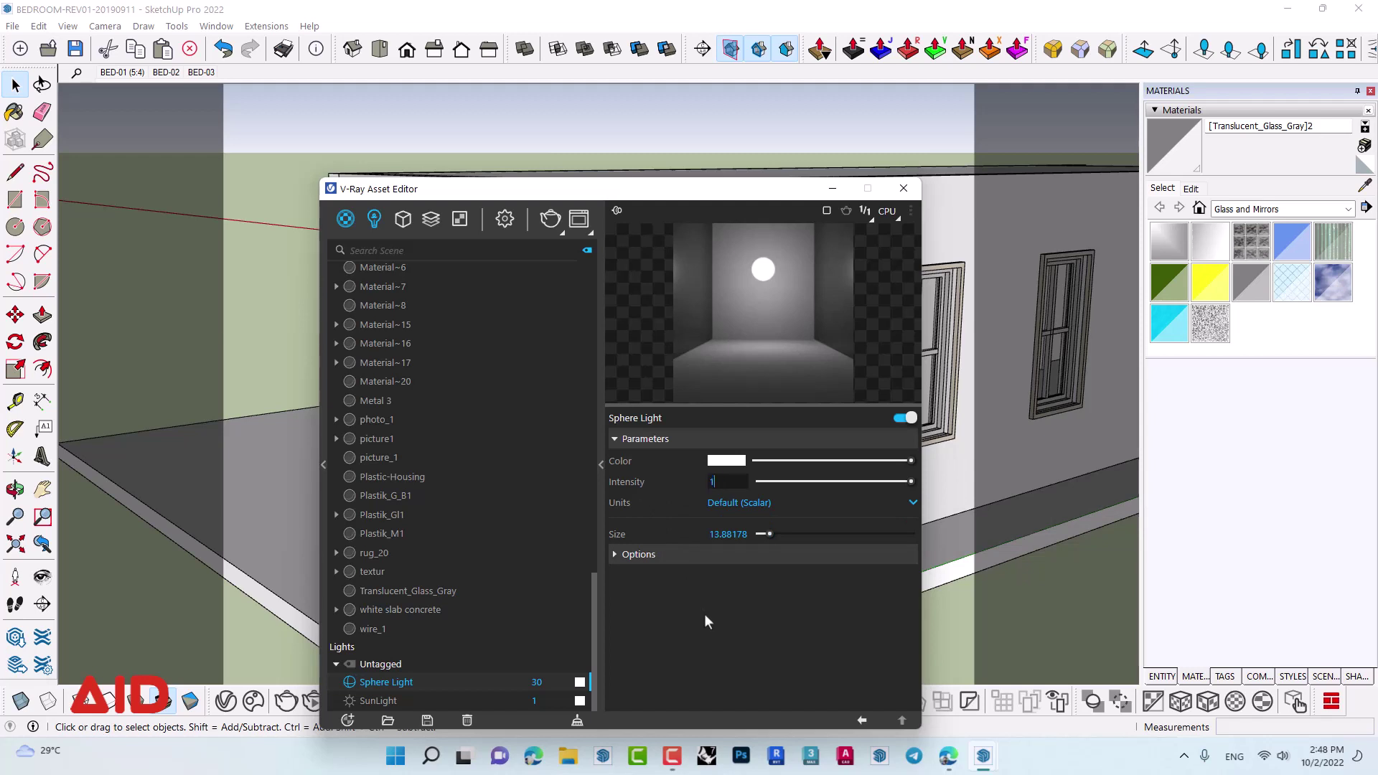
{"action": "type", "text": "00"}
{"action": "type", "text": "0"}
{"action": "key", "text": "Return"}
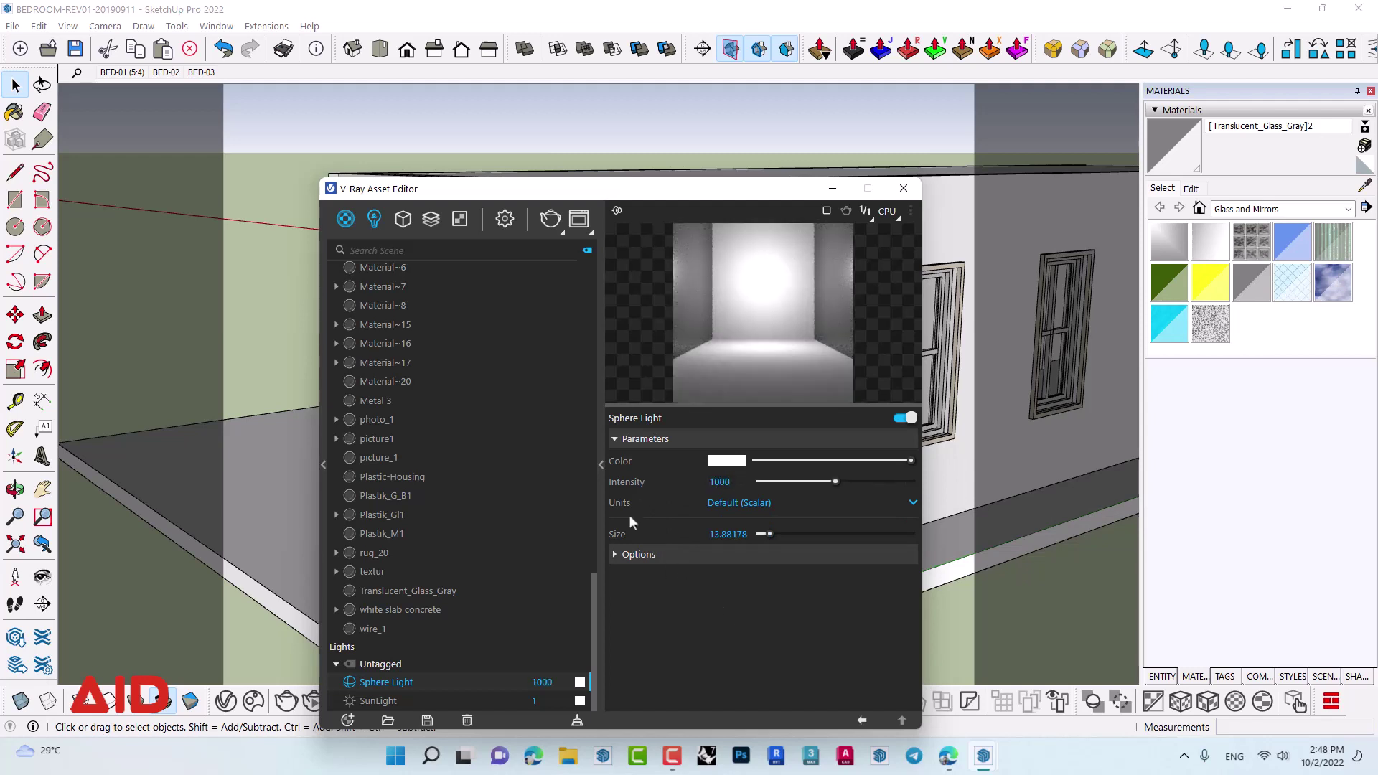
- Set the camera shutter speed to 20 and return to the BED-01 scene
{"action": "left_click", "coordinate": [510, 226]}
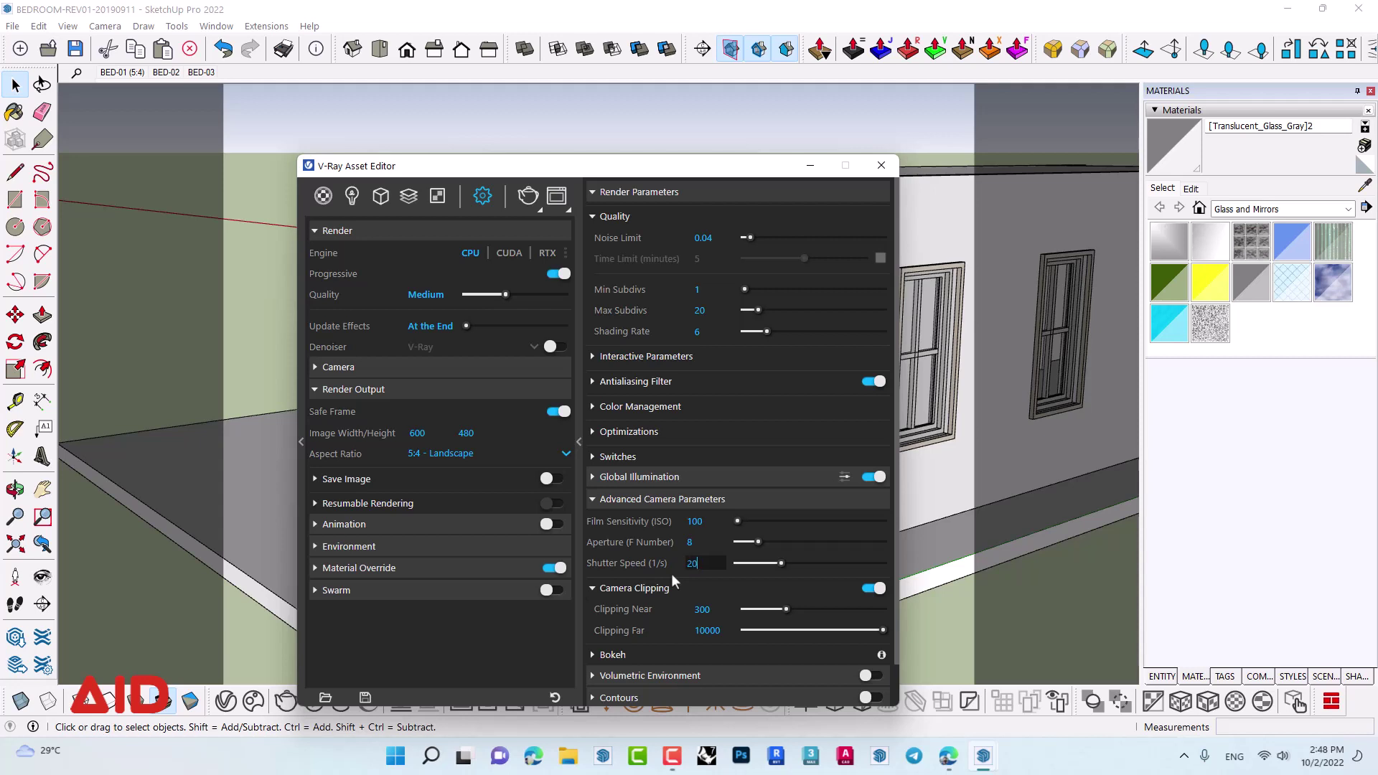
{"action": "key", "text": "Return"}
{"action": "left_click", "coordinate": [111, 73]}
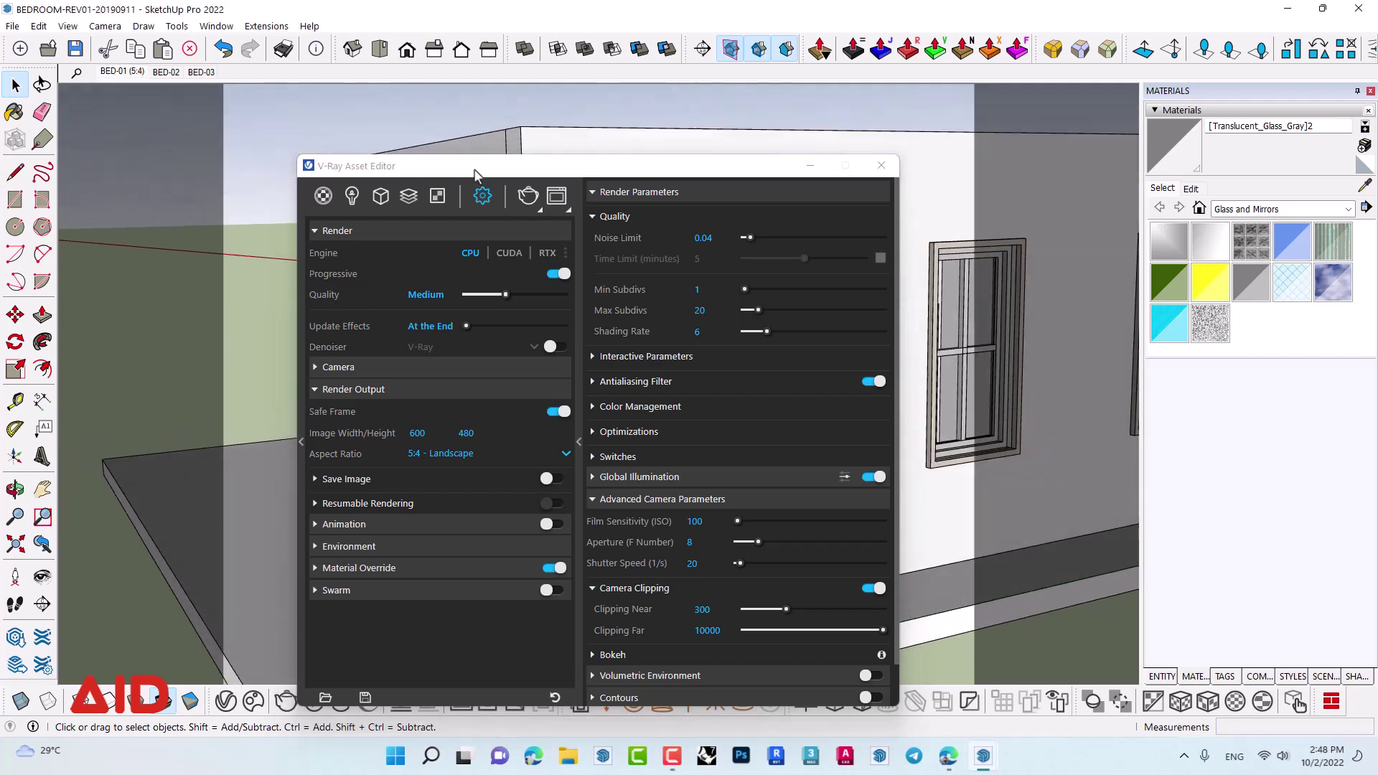
{"action": "mouse_move", "coordinate": [461, 166]}
{"action": "left_mouse_down"}
{"action": "mouse_move", "coordinate": [1141, 379]}
{"action": "mouse_move", "coordinate": [676, 175]}
{"action": "mouse_move", "coordinate": [664, 152]}
{"action": "left_mouse_up"}
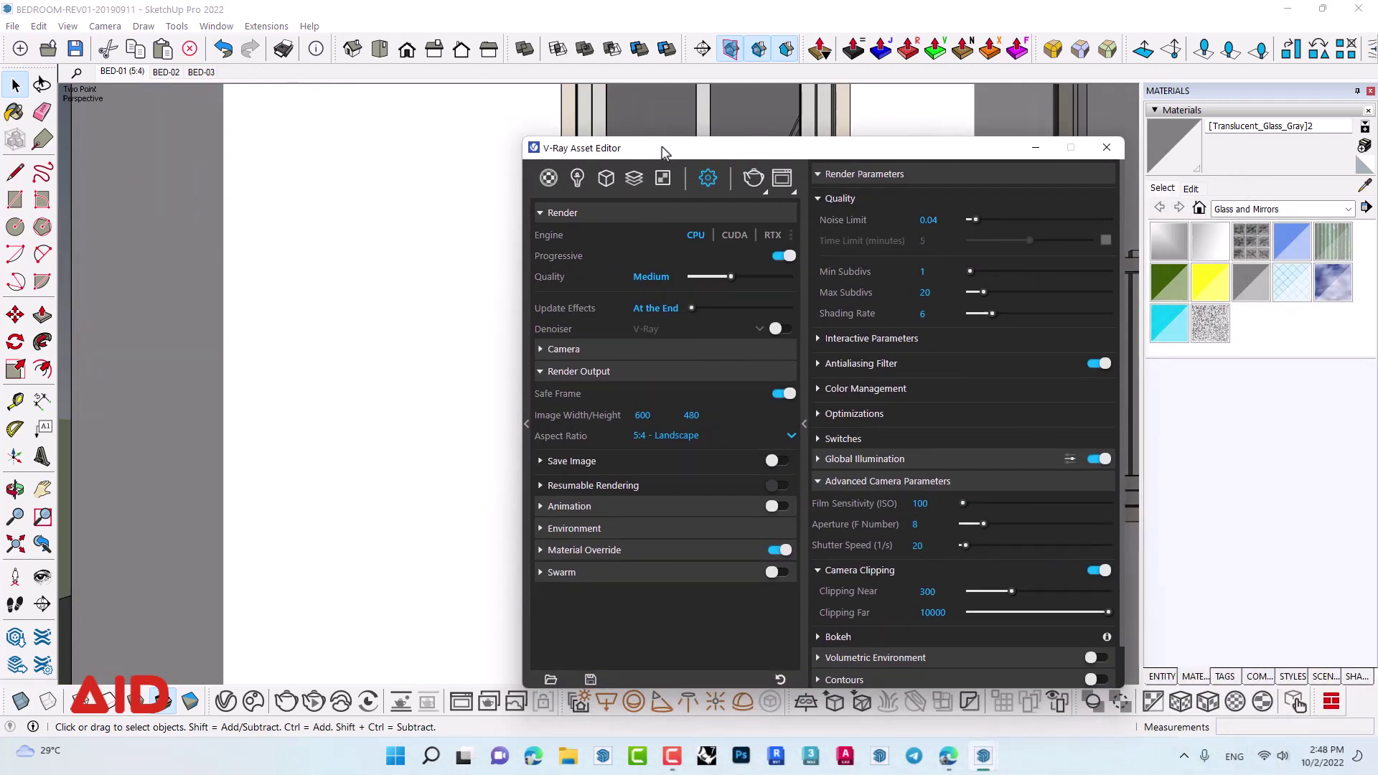
- Render the BED-01 view in the V-Ray Frame Buffer, then select the Clipping Near value
{"action": "left_click", "coordinate": [783, 179]}
{"action": "left_click_drag", "start_coordinate": [764, 172], "coordinate": [630, 170]}
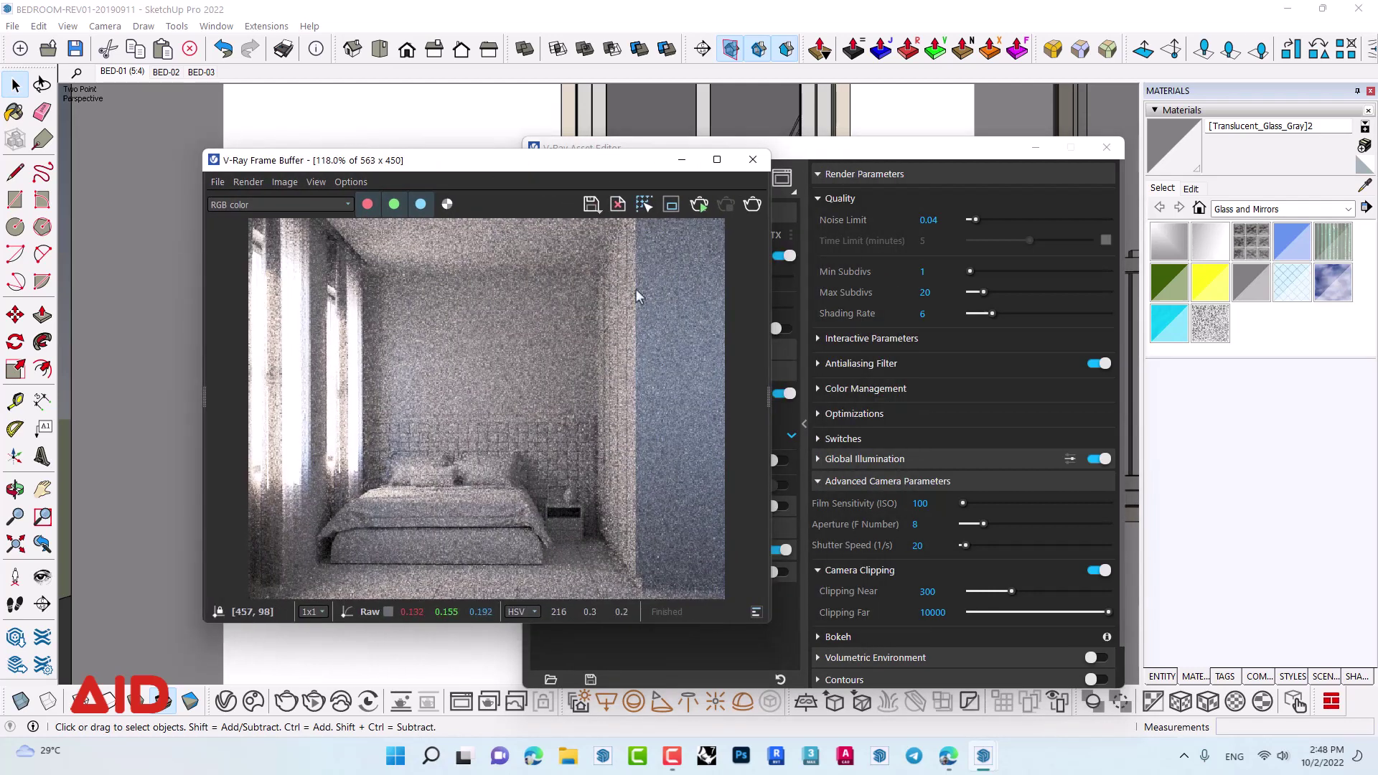
{"action": "left_click", "coordinate": [693, 204]}
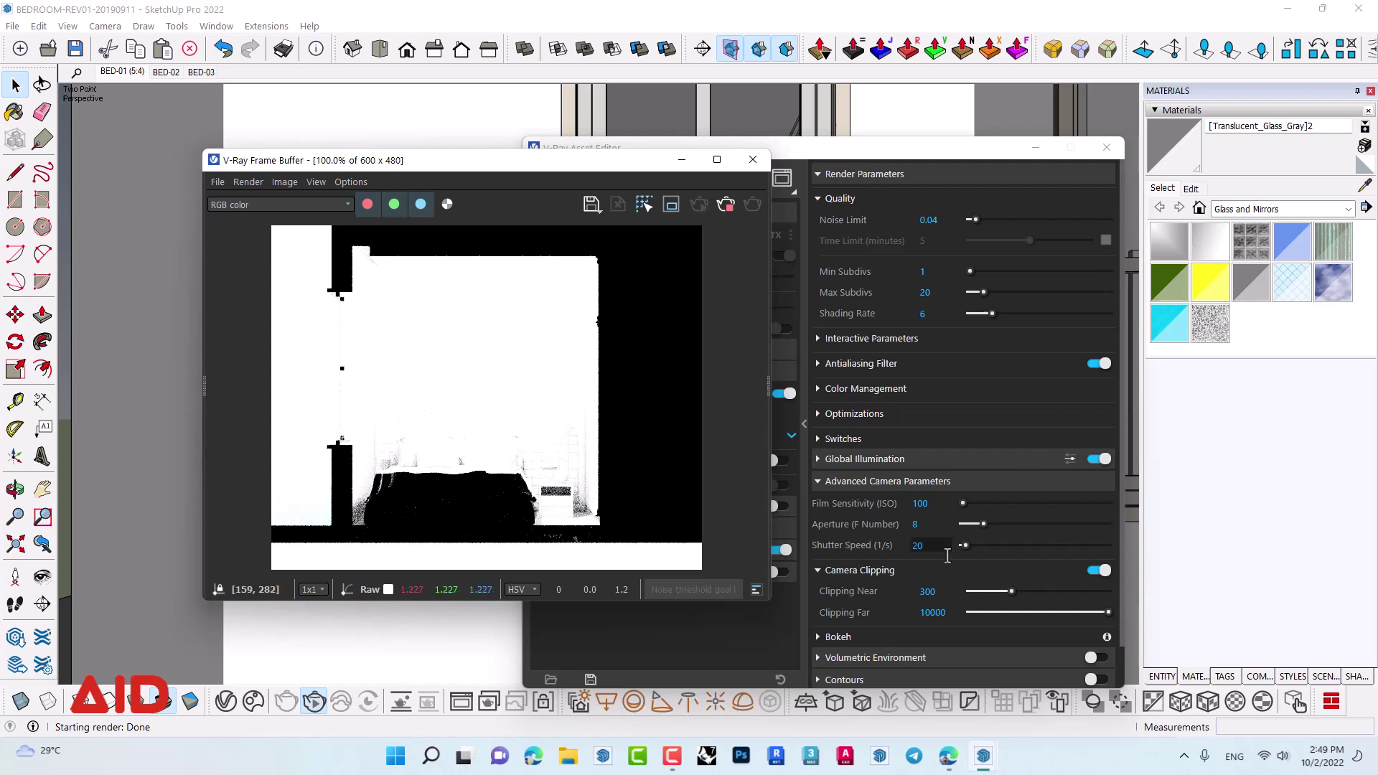
{"action": "double_click", "coordinate": [927, 590]}
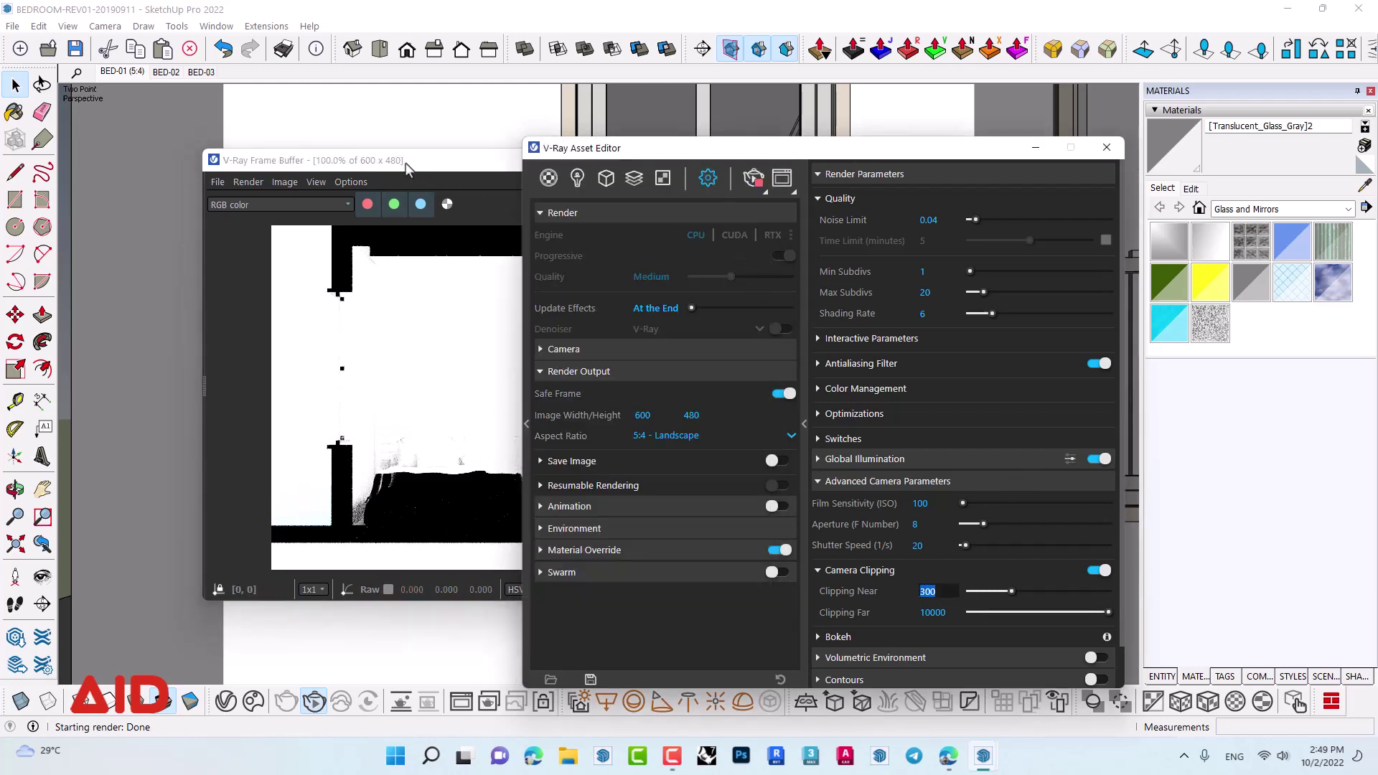
{"action": "left_click_drag", "start_coordinate": [408, 169], "coordinate": [292, 161]}
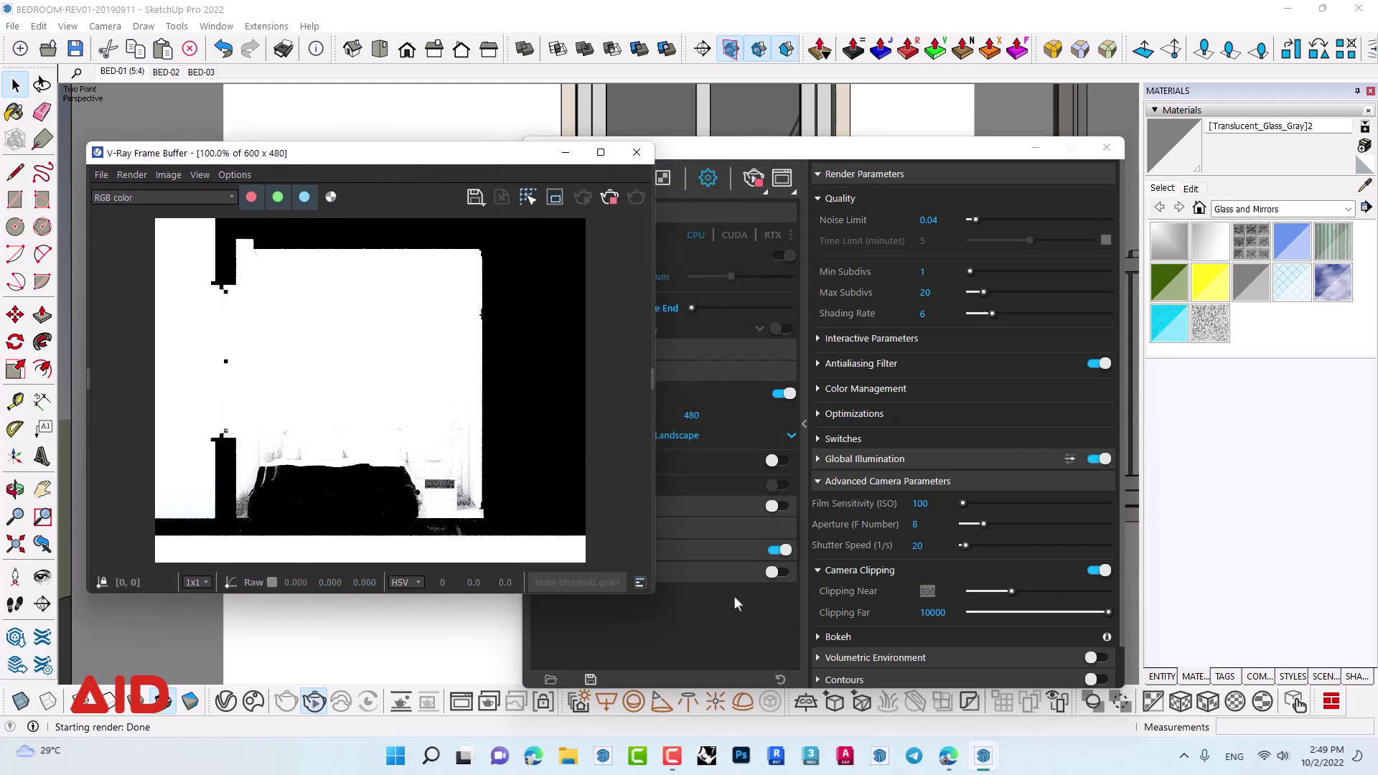
{"action": "left_click", "coordinate": [949, 595]}
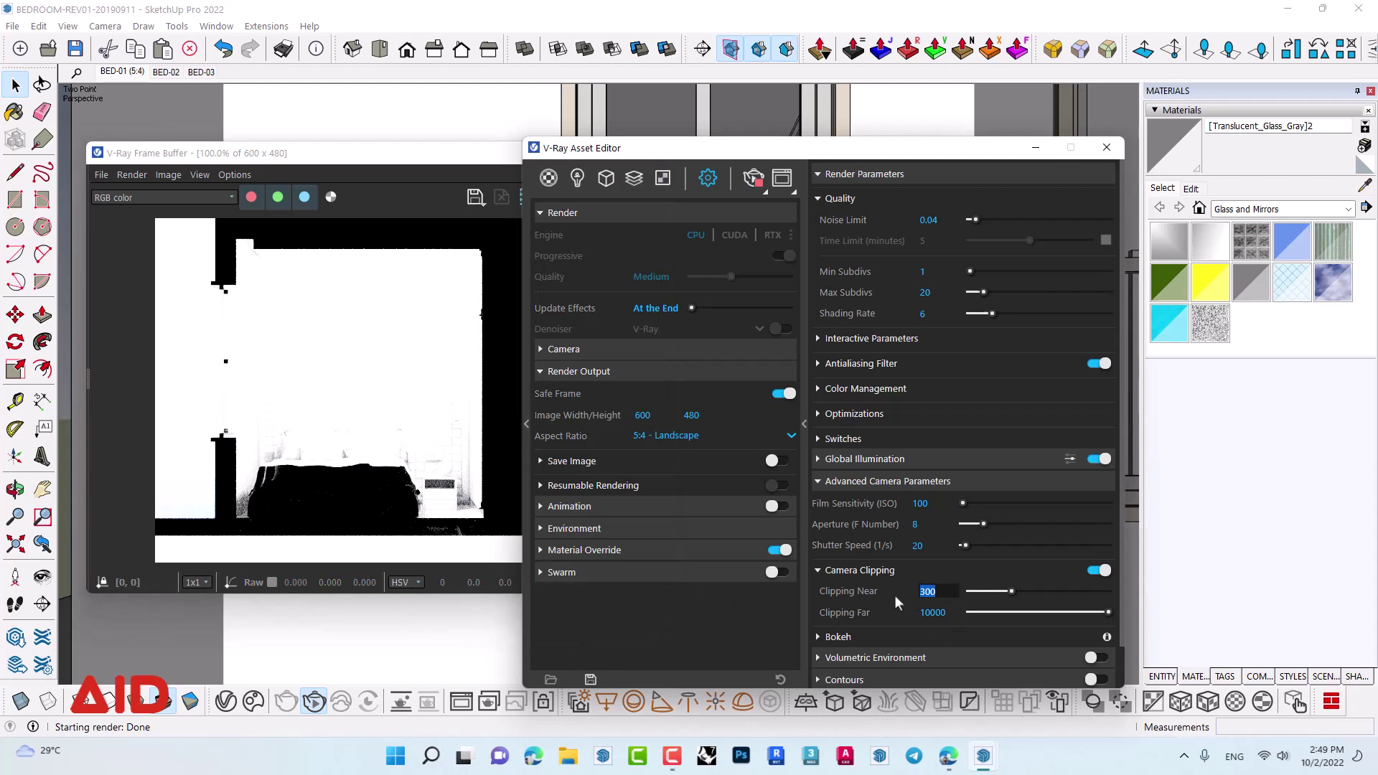
- Lower Clipping Near to 250 and move the Frame Buffer aside
{"action": "type", "text": "250"}
{"action": "key", "text": "Return"}
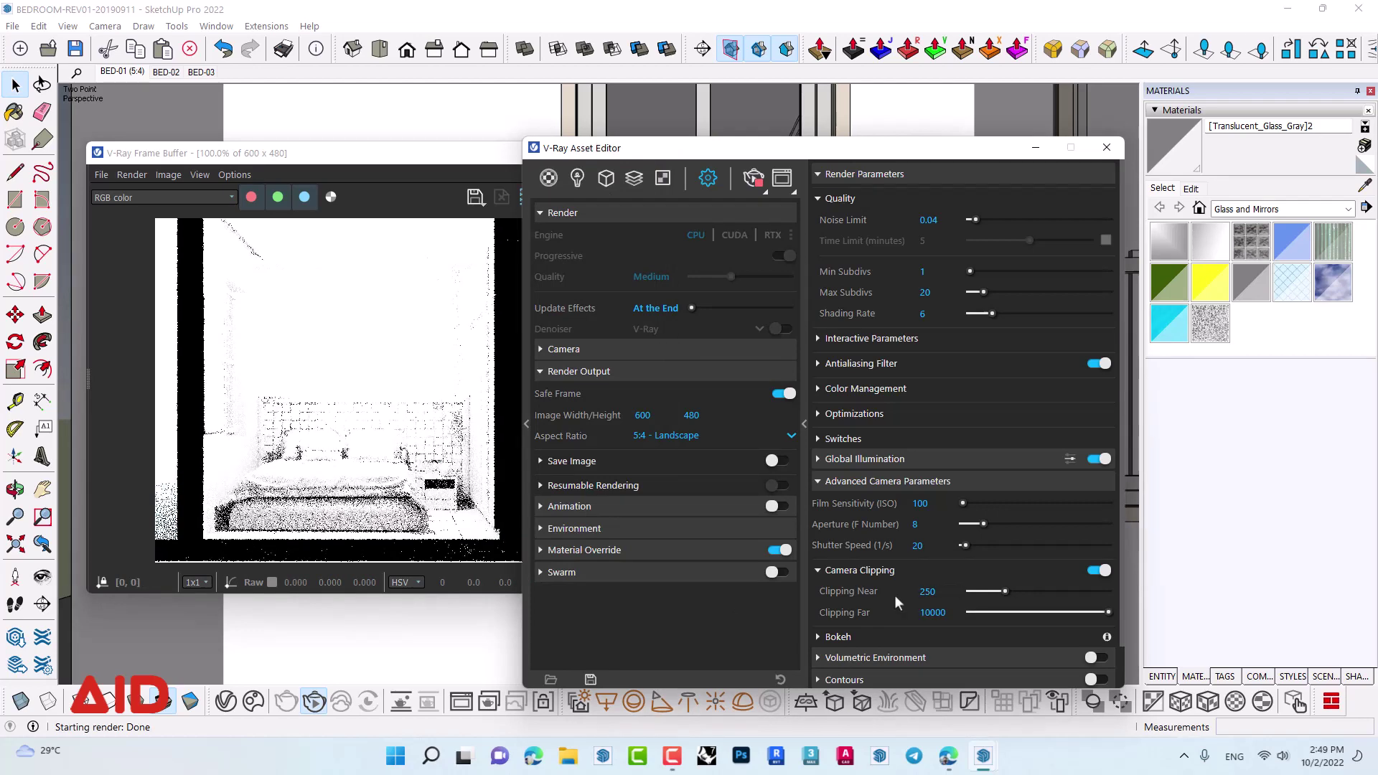
{"action": "left_click_drag", "start_coordinate": [385, 152], "coordinate": [343, 141]}
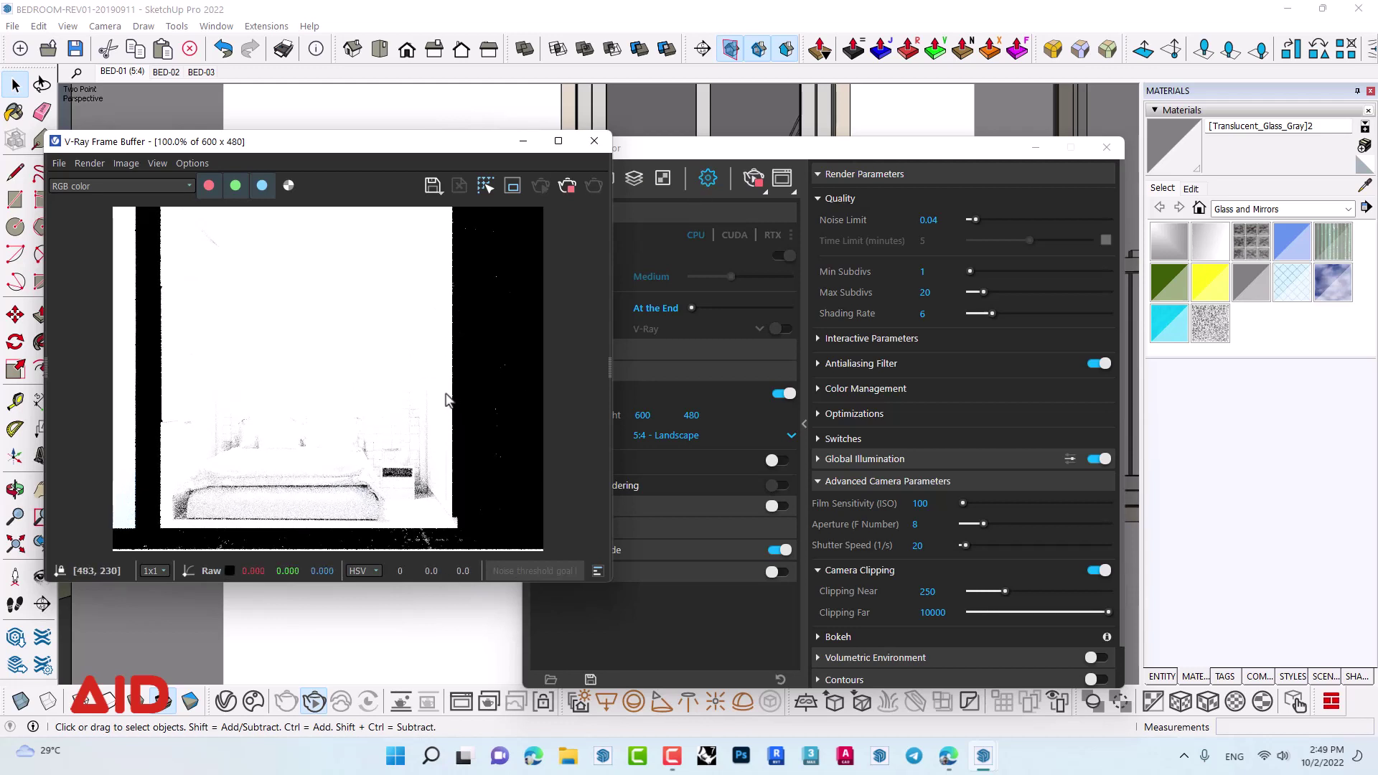
- Turn on V-Ray Lock Camera and close the Asset Editor
{"action": "left_click", "coordinate": [541, 705]}
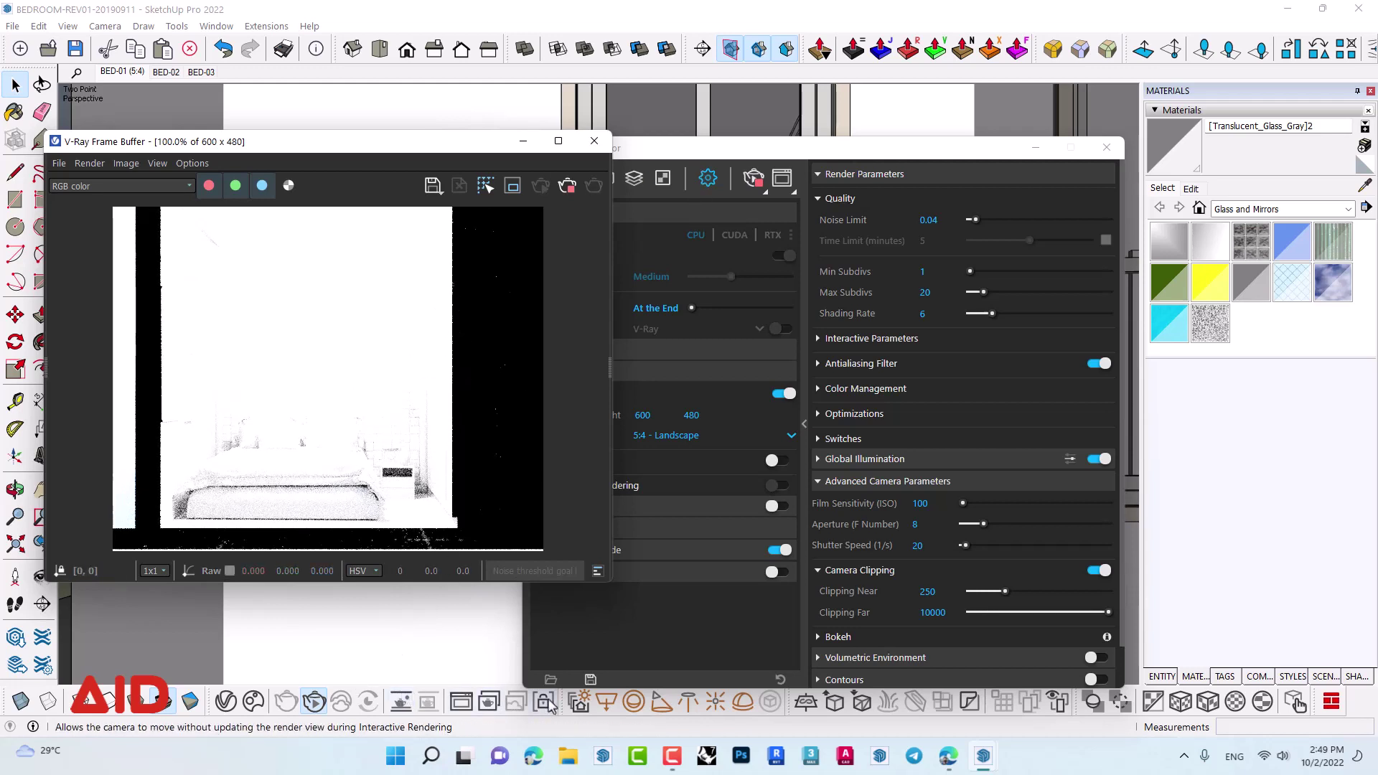
{"action": "left_click_drag", "start_coordinate": [787, 152], "coordinate": [890, 156]}
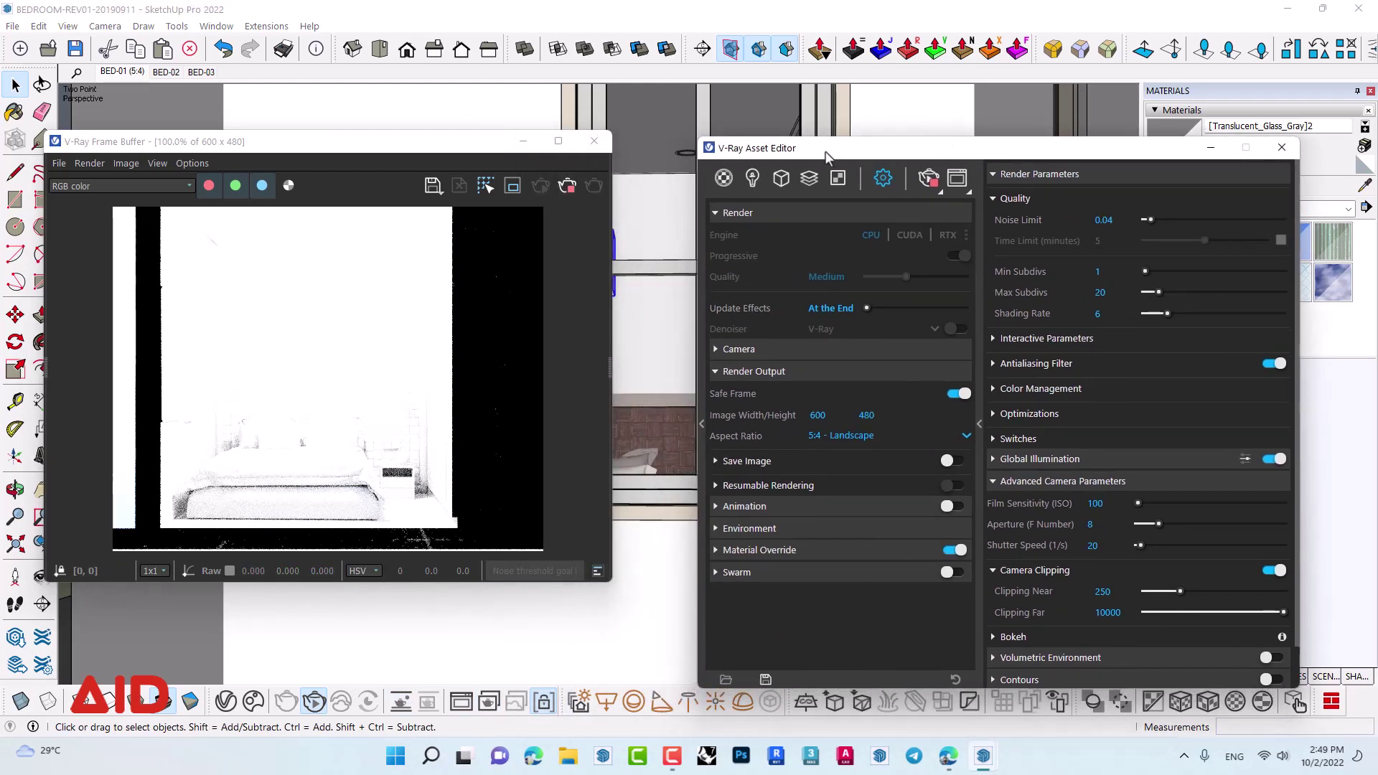
{"action": "left_click", "coordinate": [1281, 147]}
- Orbit and zoom the viewport in to frame the wardrobe doors and floor
{"action": "middle_click_drag", "start_coordinate": [861, 431], "coordinate": [933, 481]}
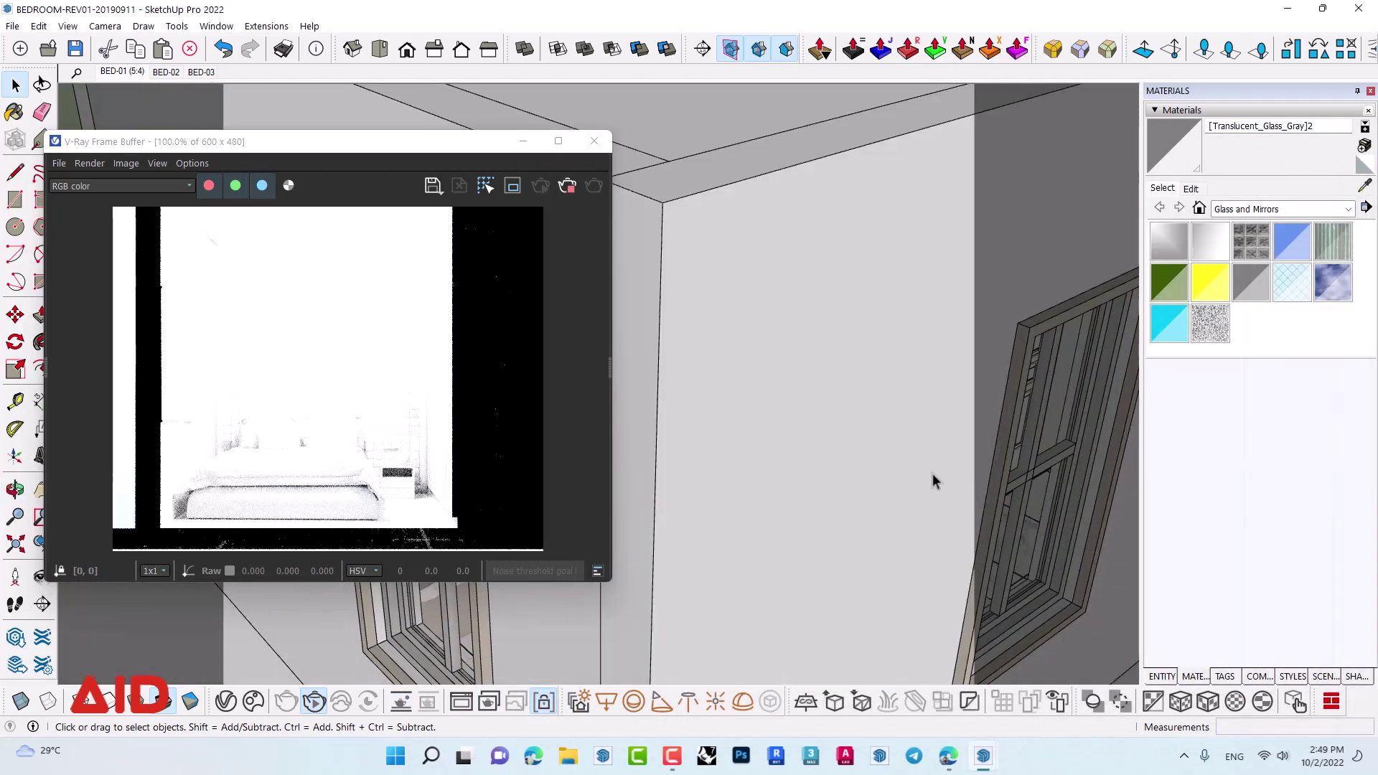
{"action": "scroll", "coordinate": [933, 481], "scroll_direction": "down", "scroll_amount": 3}
{"action": "mouse_move", "coordinate": [779, 252]}
{"action": "middle_mouse_down"}
{"action": "mouse_move", "coordinate": [809, 347]}
{"action": "mouse_move", "coordinate": [1047, 189]}
{"action": "mouse_move", "coordinate": [895, 406]}
{"action": "middle_mouse_up"}
{"action": "scroll", "coordinate": [781, 398], "scroll_direction": "up", "scroll_amount": 3}
{"action": "scroll", "coordinate": [775, 394], "scroll_direction": "up", "scroll_amount": 3}
{"action": "scroll", "coordinate": [748, 368], "scroll_direction": "up", "scroll_amount": 3}
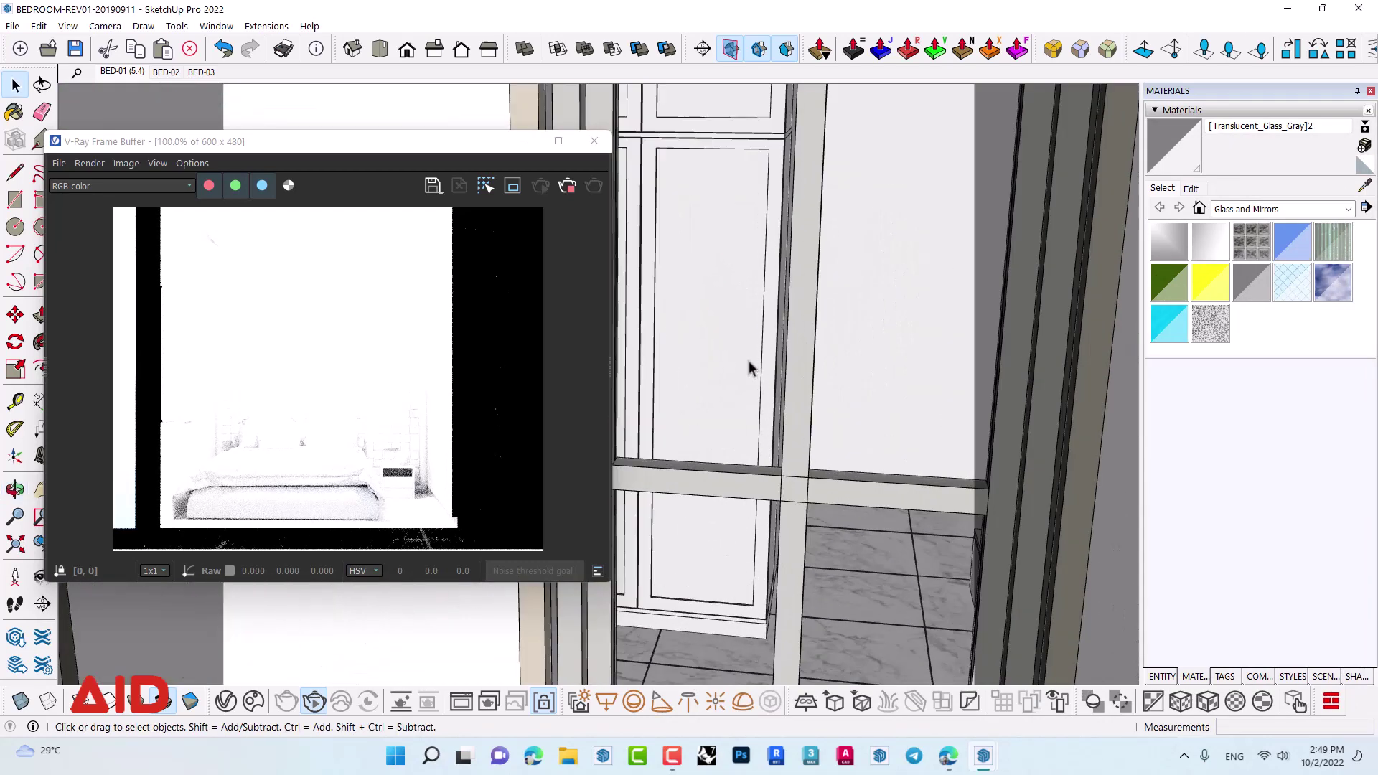
{"action": "scroll", "coordinate": [749, 367], "scroll_direction": "up", "scroll_amount": 3}
{"action": "scroll", "coordinate": [749, 369], "scroll_direction": "up", "scroll_amount": 2}
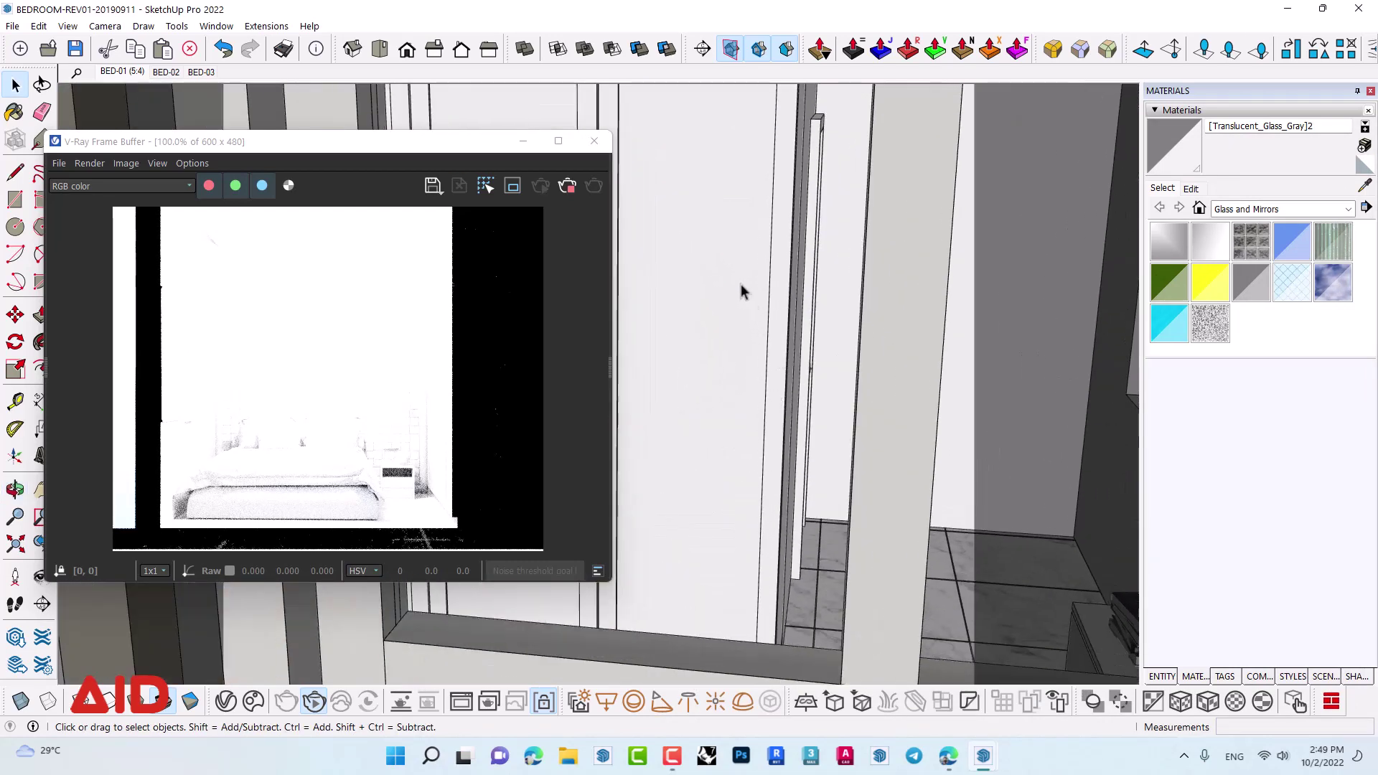
{"action": "mouse_move", "coordinate": [741, 291]}
{"action": "middle_mouse_down"}
{"action": "mouse_move", "coordinate": [748, 268]}
{"action": "mouse_move", "coordinate": [732, 379]}
{"action": "middle_mouse_up"}
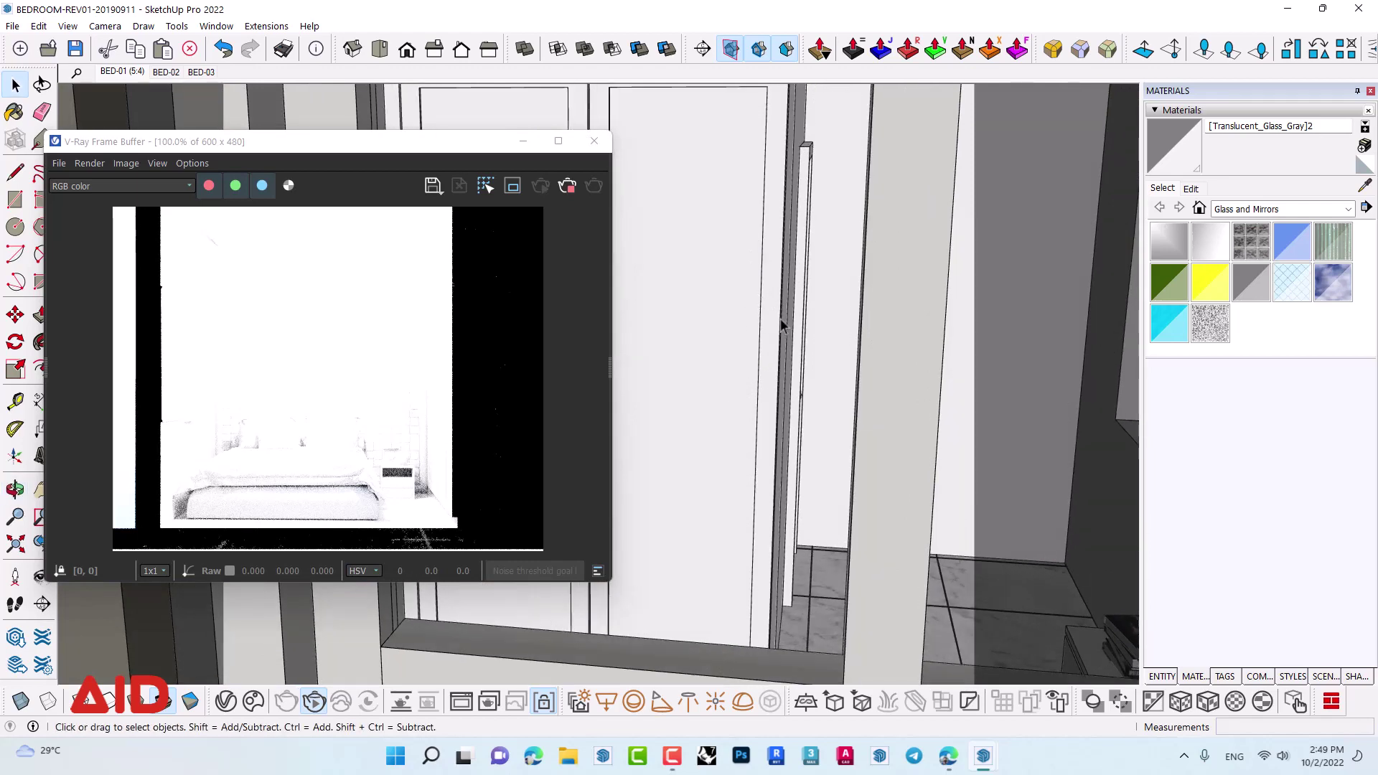
{"action": "middle_click_drag", "start_coordinate": [781, 318], "coordinate": [739, 426]}
{"action": "type", "text": "200"}
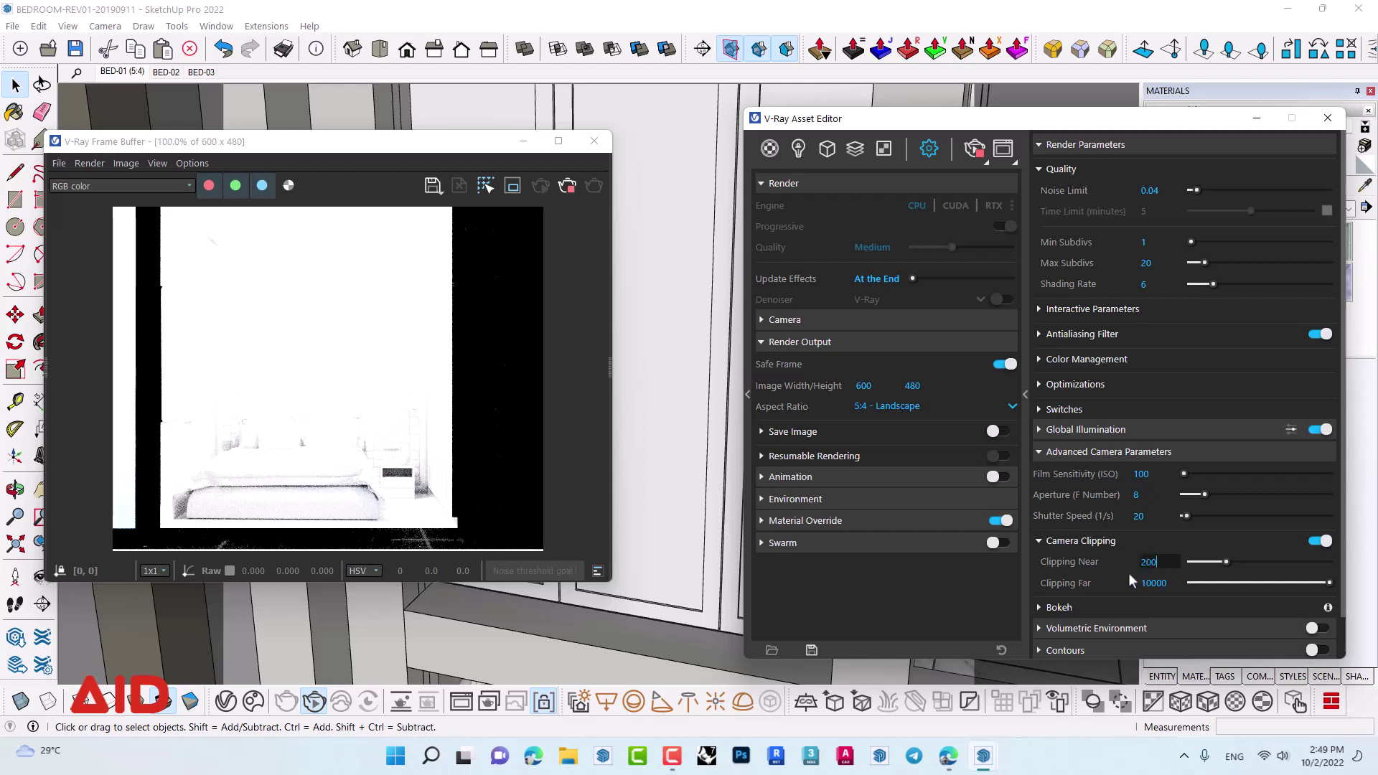
- Commit a Clipping Near of 200 and rearrange the V-Ray windows around the wardrobe view
{"action": "key", "text": "Return"}
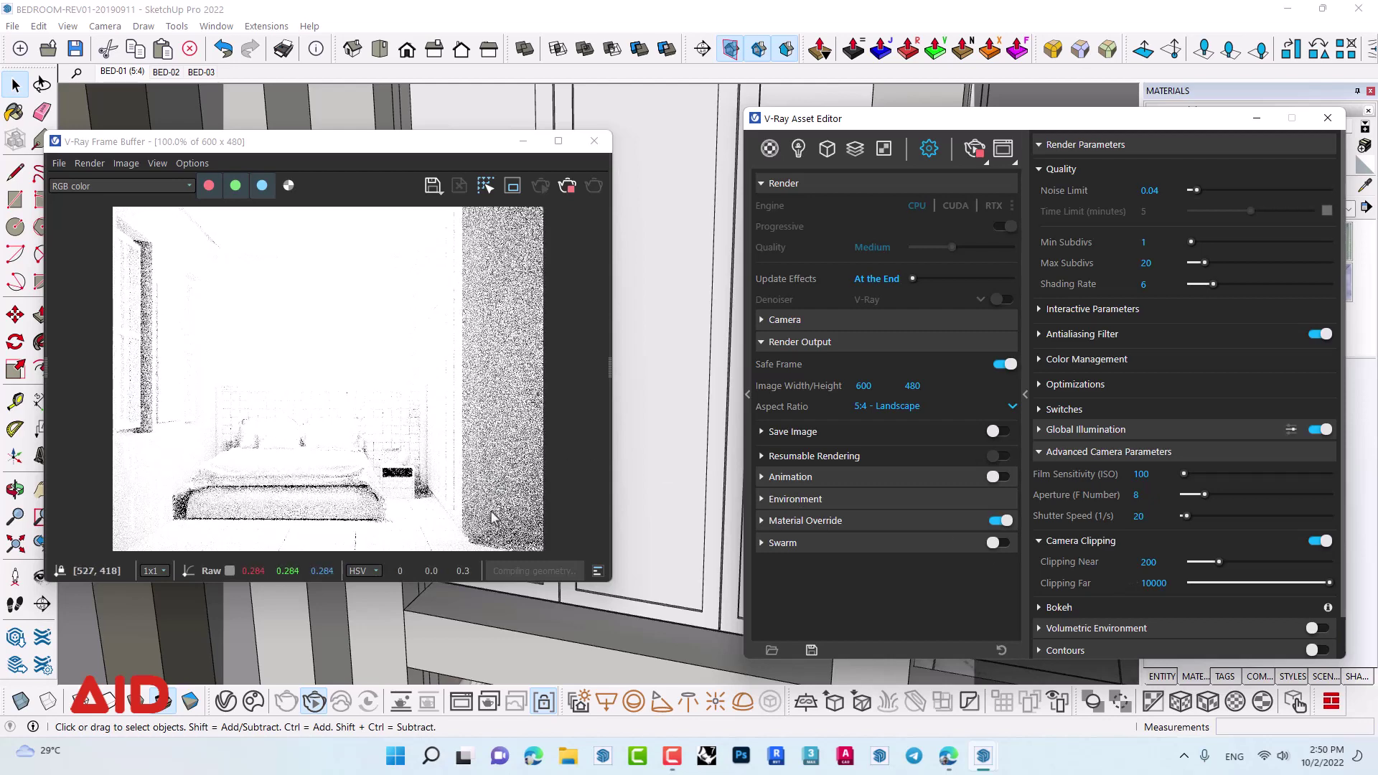
{"action": "mouse_move", "coordinate": [839, 121]}
{"action": "left_mouse_down"}
{"action": "mouse_move", "coordinate": [1191, 140]}
{"action": "mouse_move", "coordinate": [1296, 122]}
{"action": "left_mouse_up"}
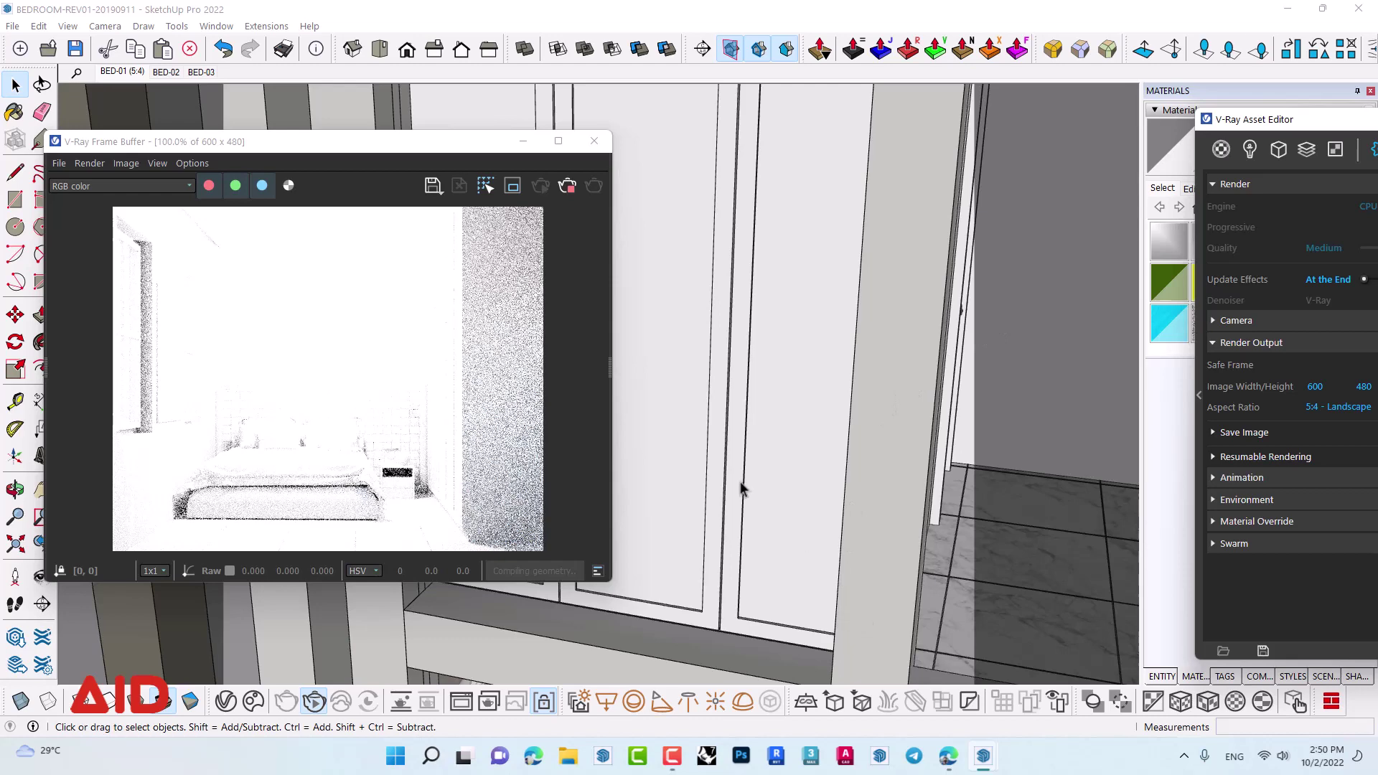
{"action": "middle_click_drag", "start_coordinate": [742, 489], "coordinate": [655, 461]}
{"action": "mouse_move", "coordinate": [1113, 486]}
{"action": "middle_mouse_down", "text": "shift"}
{"action": "mouse_move", "coordinate": [1024, 480]}
{"action": "mouse_move", "coordinate": [717, 409]}
{"action": "mouse_move", "coordinate": [794, 461]}
{"action": "mouse_move", "coordinate": [885, 494]}
{"action": "middle_mouse_up", "text": "shift"}
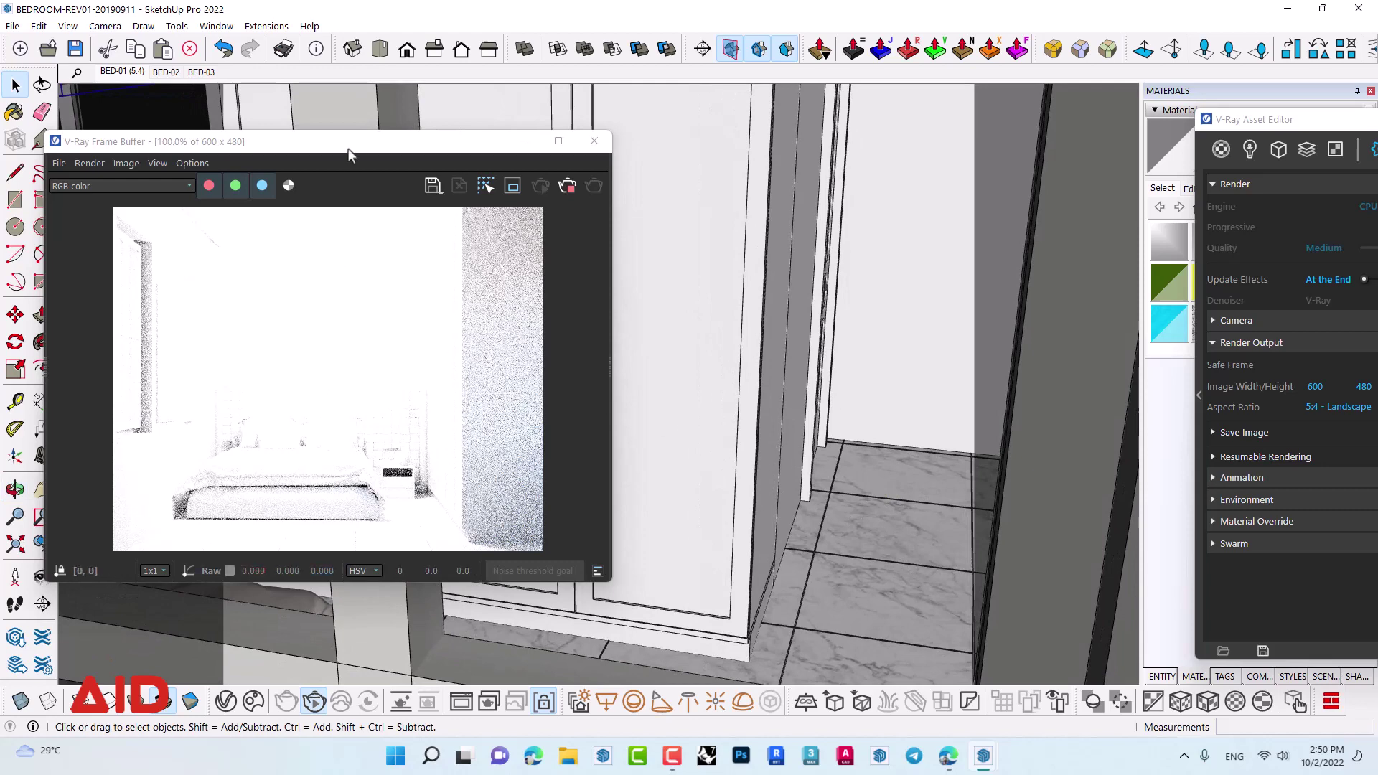
{"action": "left_click_drag", "start_coordinate": [348, 148], "coordinate": [404, 143]}
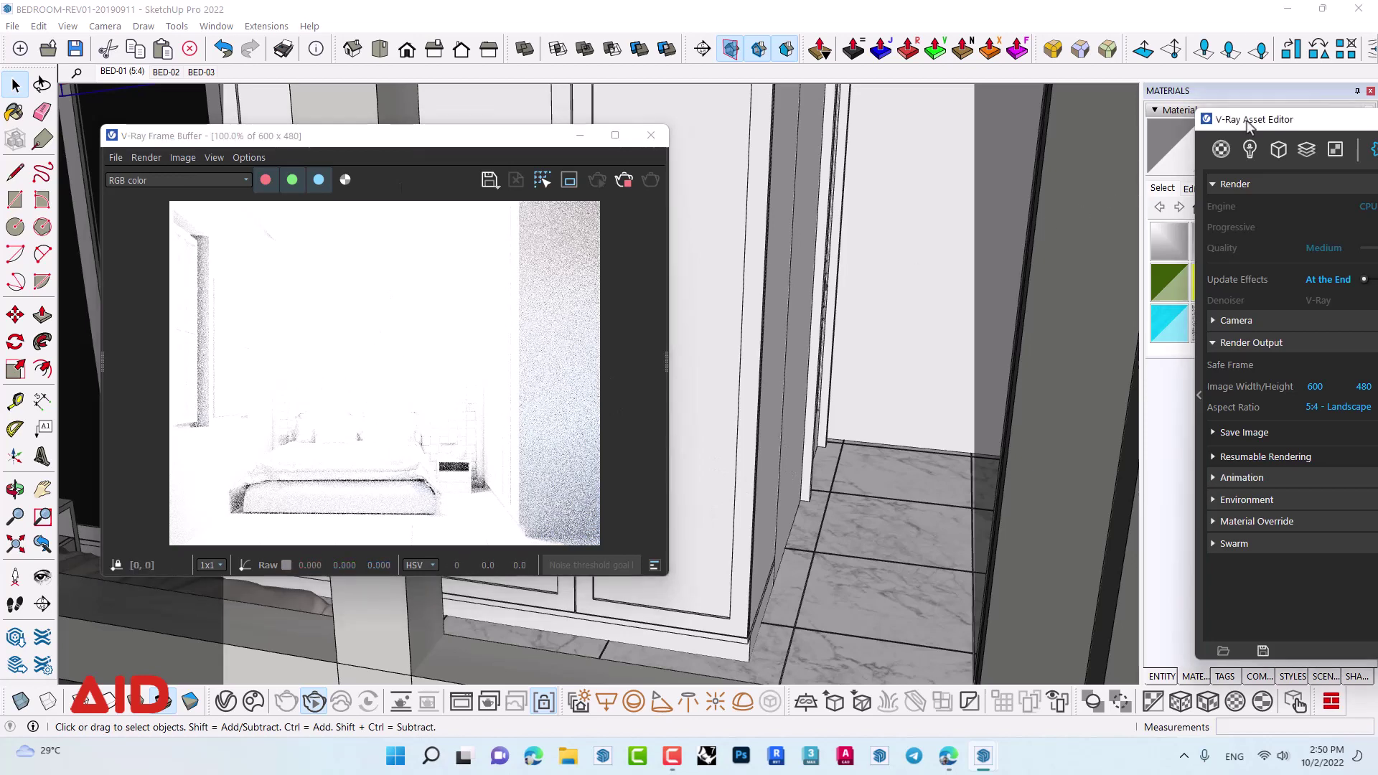
{"action": "left_click_drag", "start_coordinate": [1249, 123], "coordinate": [773, 144]}
- Set the Sphere Light intensity to 100 in the Lights list and reposition the windows
{"action": "left_click", "coordinate": [775, 170]}
{"action": "type", "text": "100"}
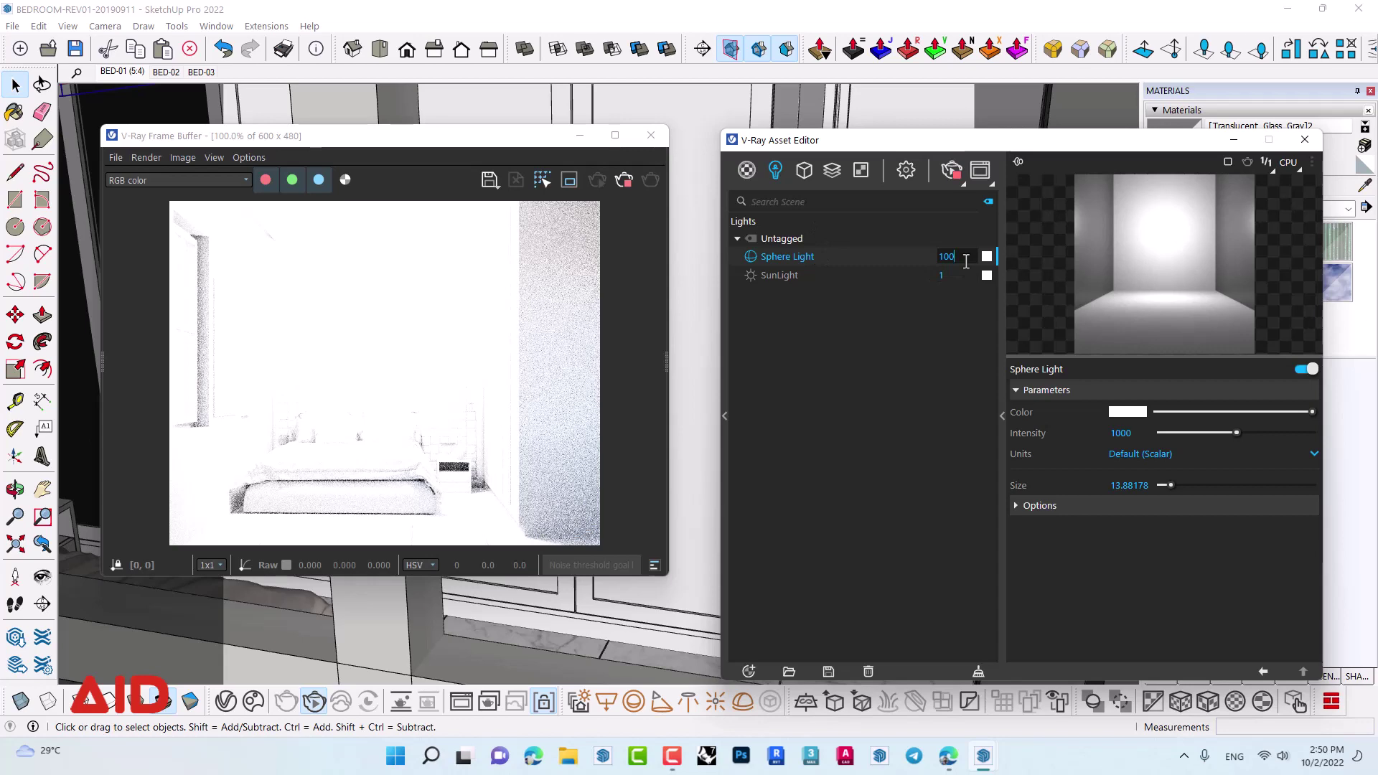
{"action": "key", "text": "Return"}
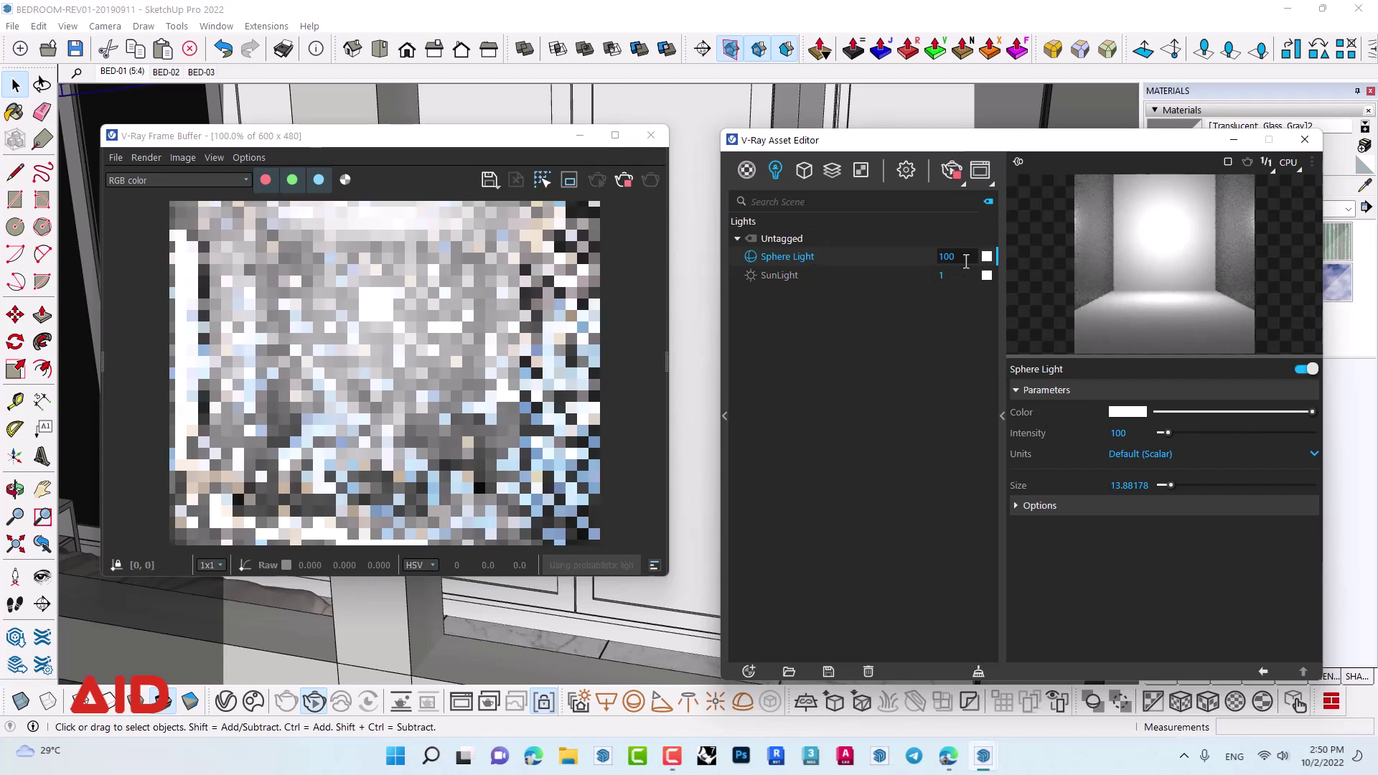
{"action": "left_click_drag", "start_coordinate": [472, 145], "coordinate": [476, 127]}
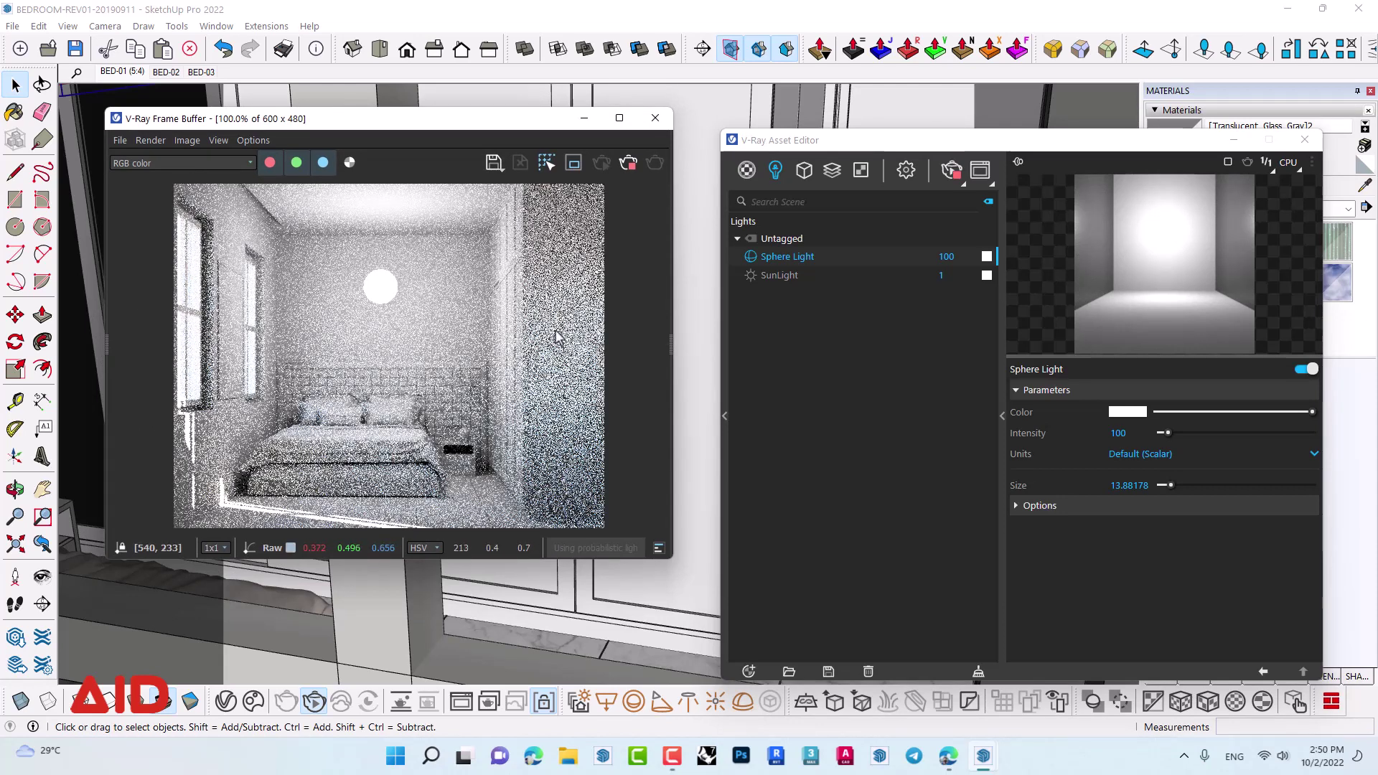
{"action": "mouse_move", "coordinate": [779, 151]}
{"action": "left_mouse_down"}
{"action": "mouse_move", "coordinate": [987, 278]}
{"action": "mouse_move", "coordinate": [668, 148]}
{"action": "left_mouse_up"}
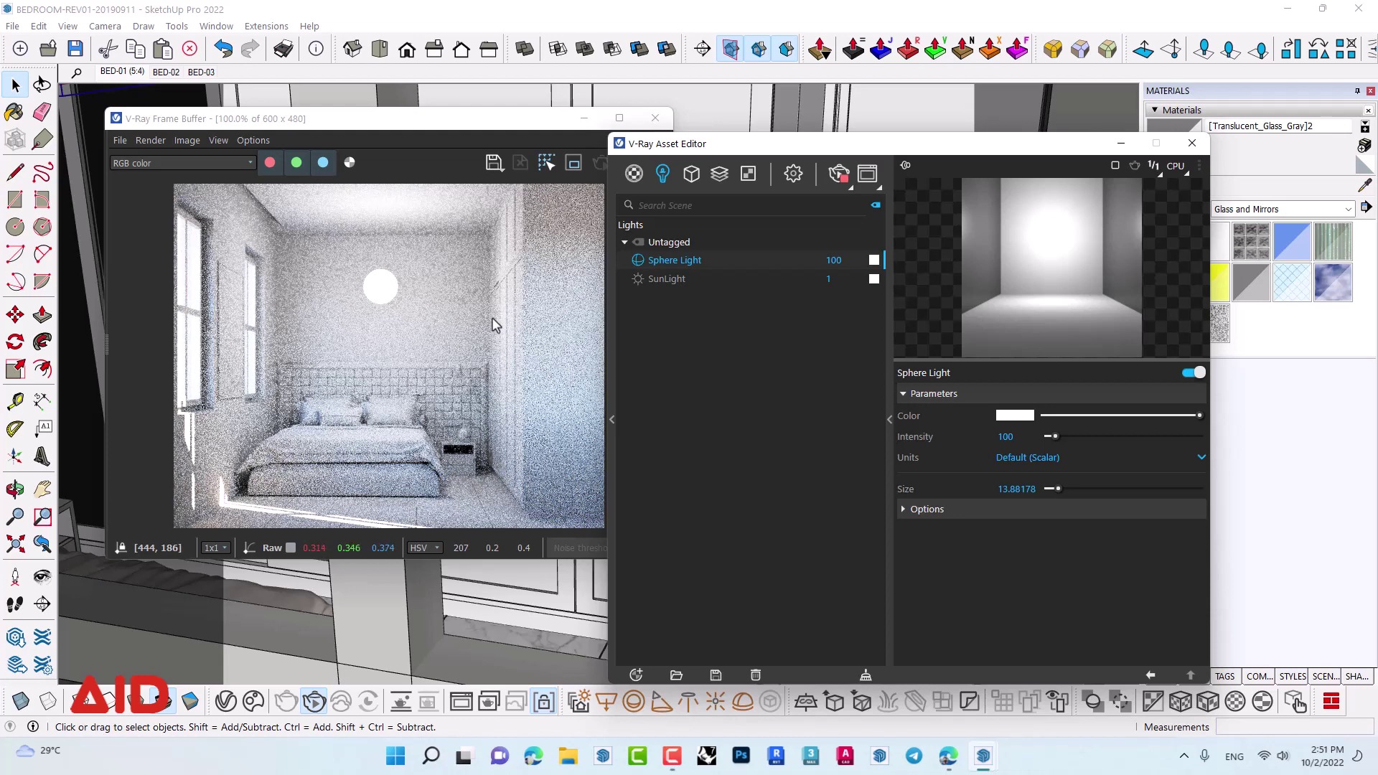
- Stop the interactive render, close the V-Ray frame buffer and view the bed again
{"action": "left_click", "coordinate": [837, 179]}
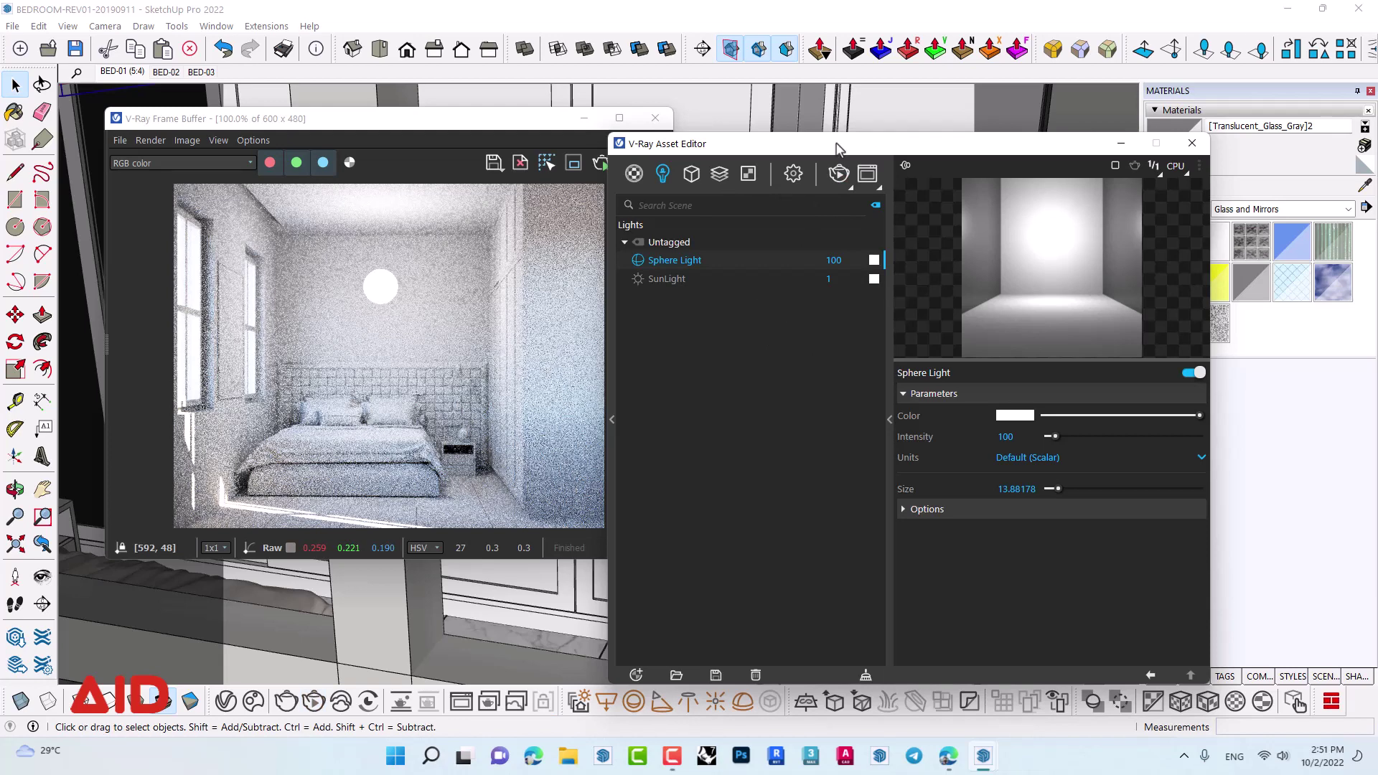
{"action": "left_click_drag", "start_coordinate": [836, 149], "coordinate": [989, 139]}
{"action": "left_click", "coordinate": [656, 118]}
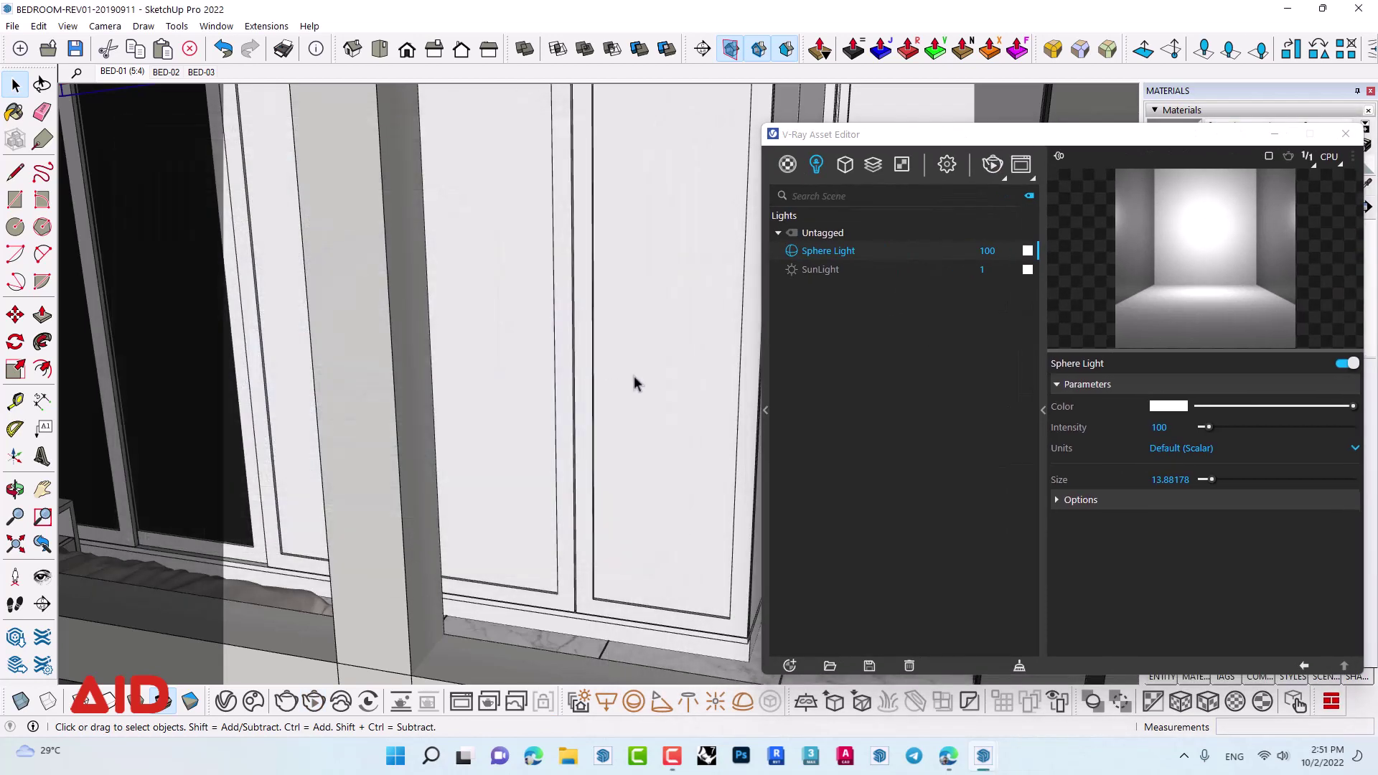
{"action": "middle_click_drag", "start_coordinate": [634, 383], "coordinate": [409, 295]}
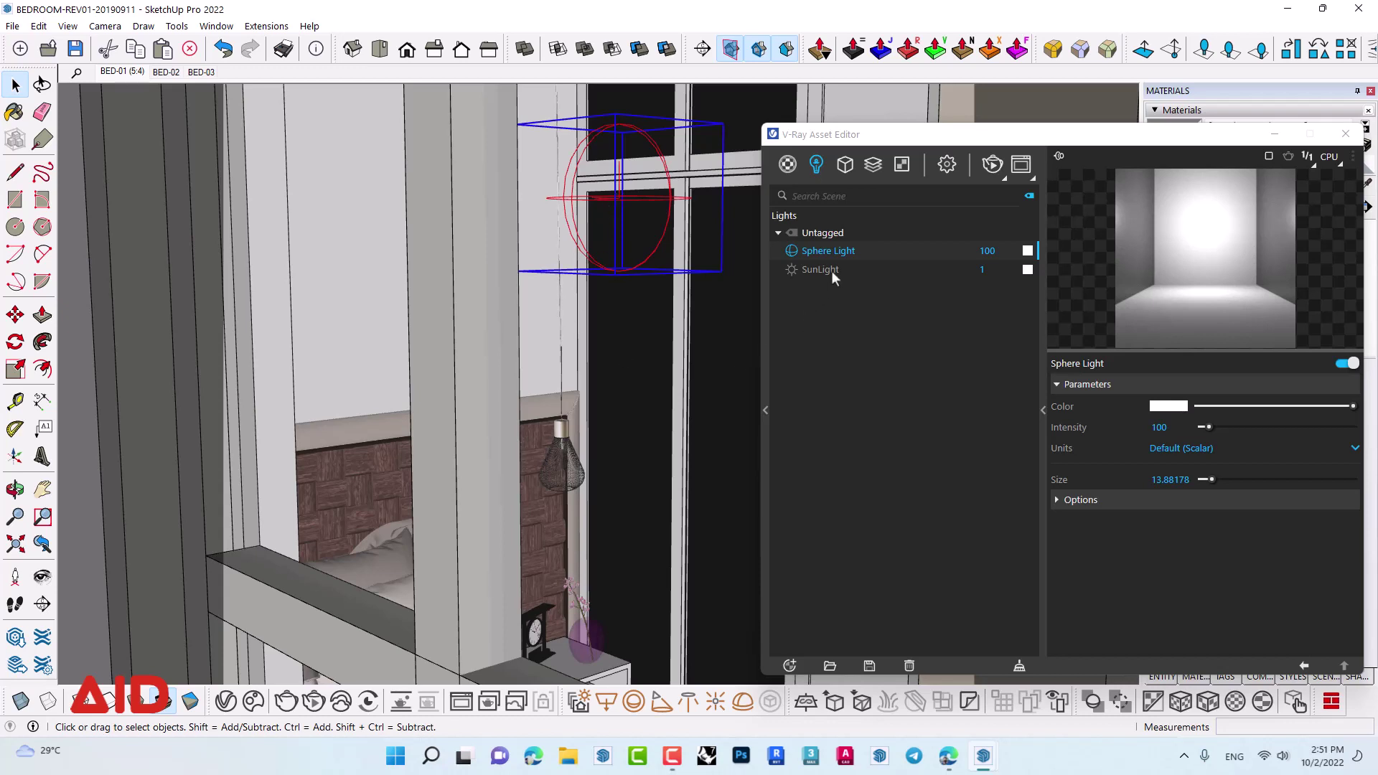
- Delete the Sphere Light from the V-Ray Lights list, leaving only SunLight
{"action": "right_click", "coordinate": [845, 253]}
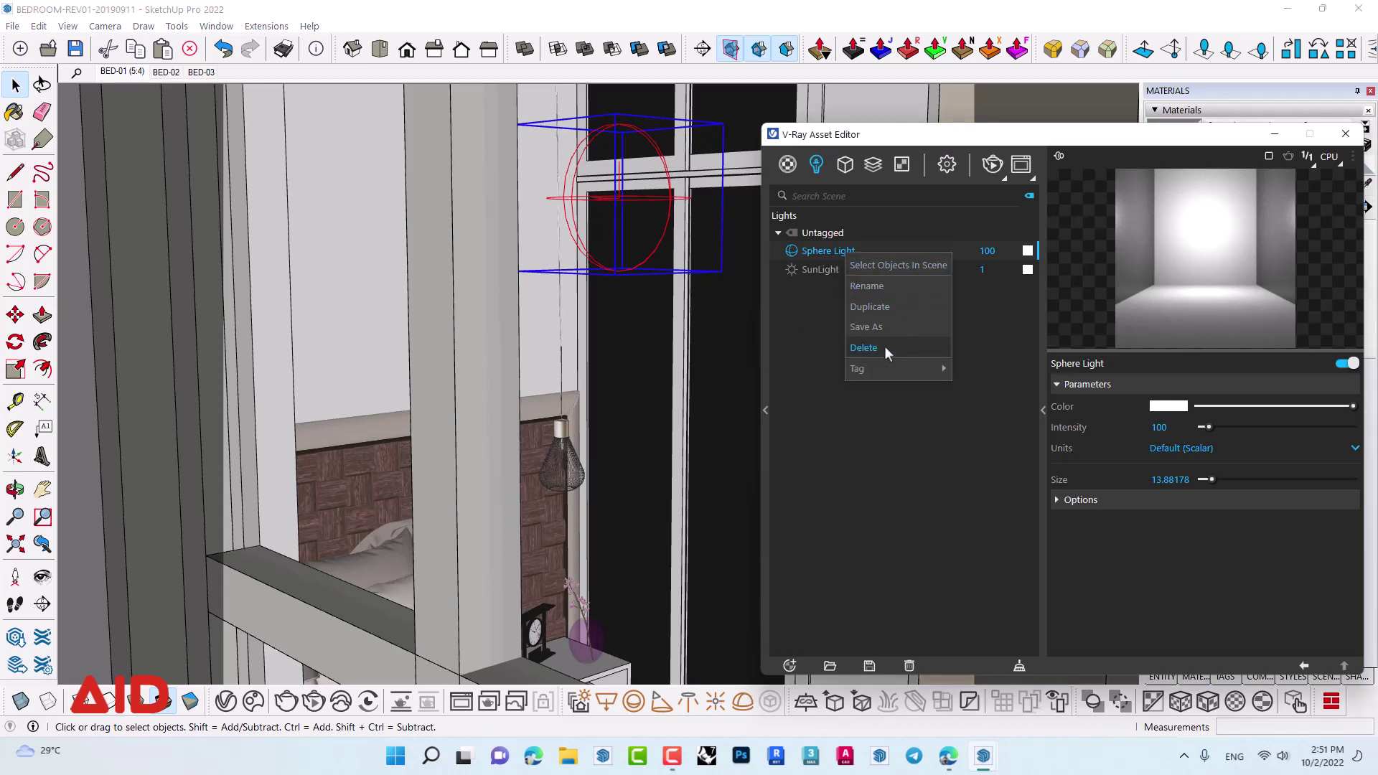
{"action": "left_click", "coordinate": [863, 347]}
{"action": "left_click", "coordinate": [734, 376]}
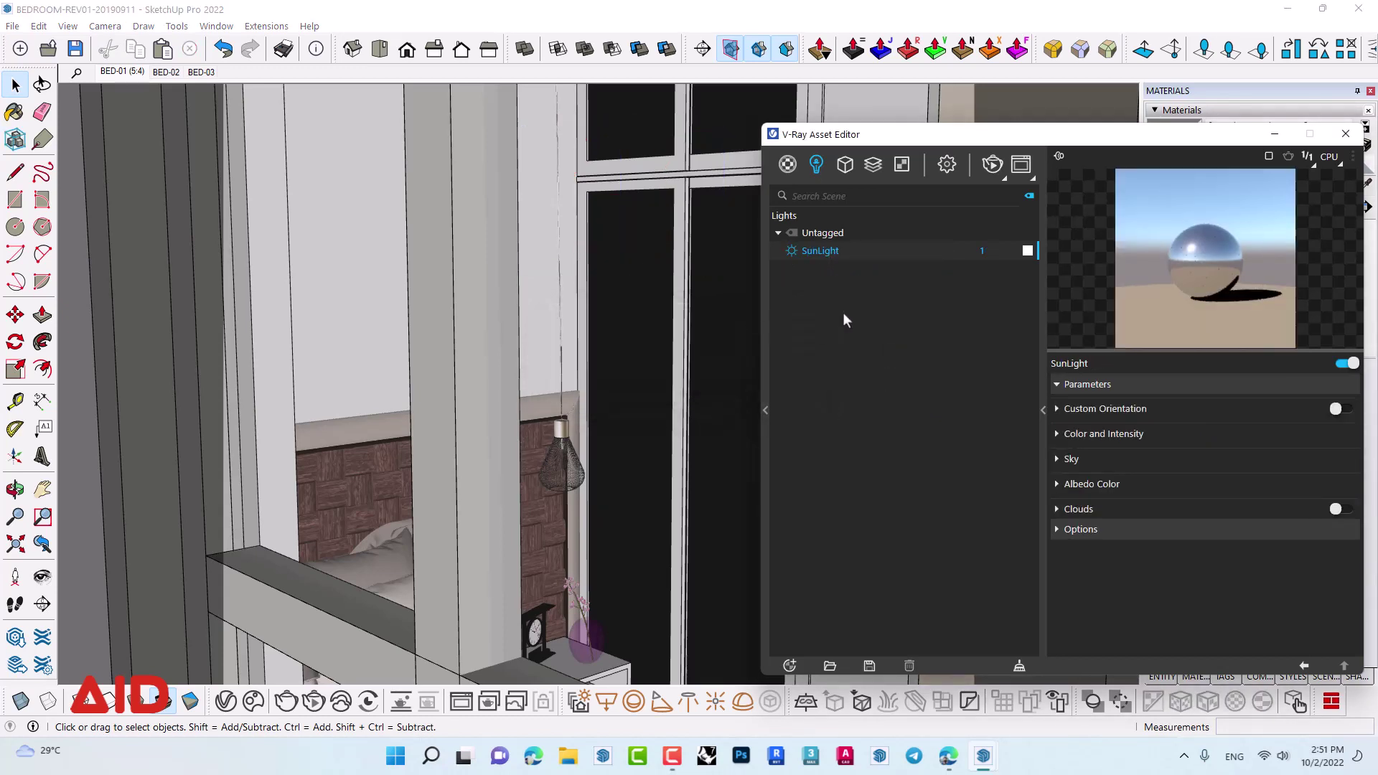
{"action": "scroll", "coordinate": [544, 319], "scroll_direction": "up", "scroll_amount": 2}
{"action": "scroll", "coordinate": [543, 318], "scroll_direction": "up", "scroll_amount": 3}
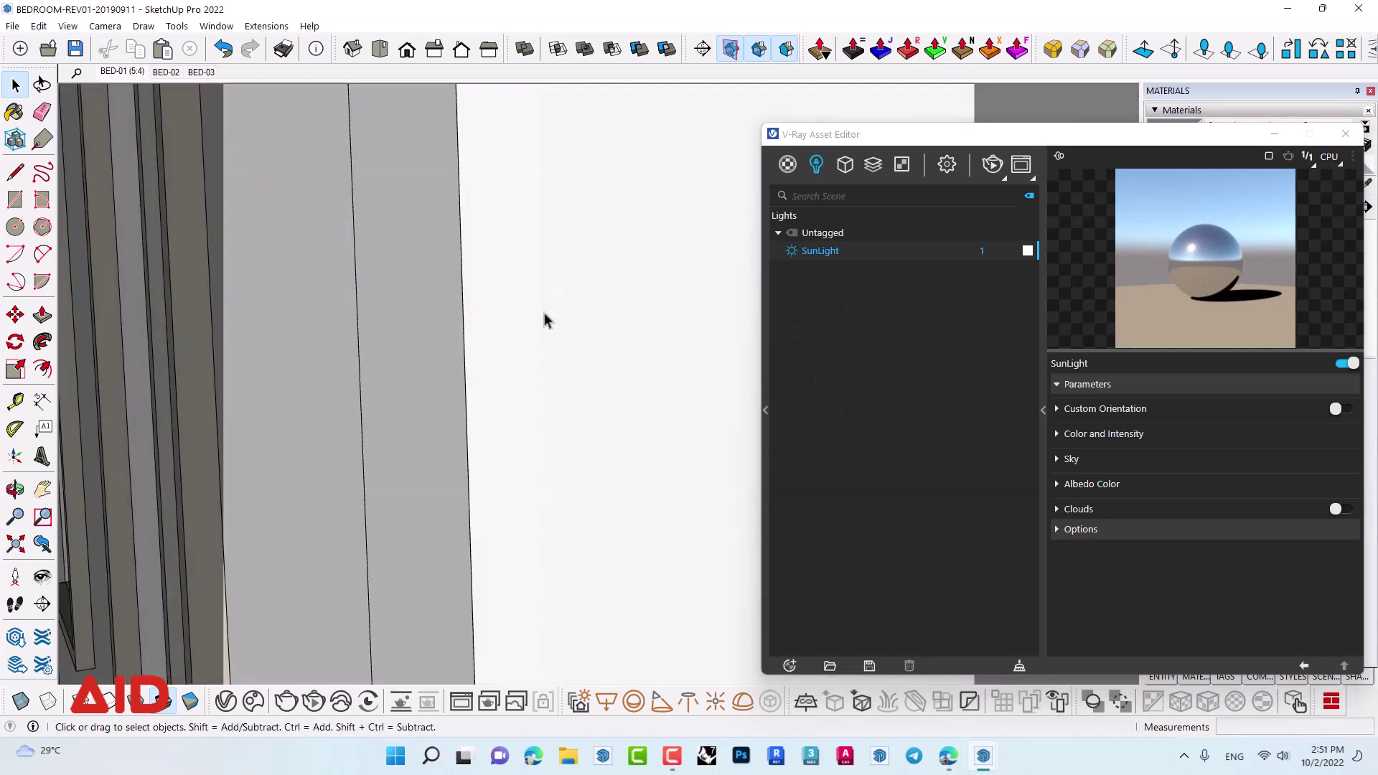
{"action": "scroll", "coordinate": [543, 319], "scroll_direction": "up", "scroll_amount": 2}
{"action": "scroll", "coordinate": [542, 321], "scroll_direction": "up", "scroll_amount": 1}
{"action": "scroll", "coordinate": [542, 321], "scroll_direction": "up", "scroll_amount": 2}
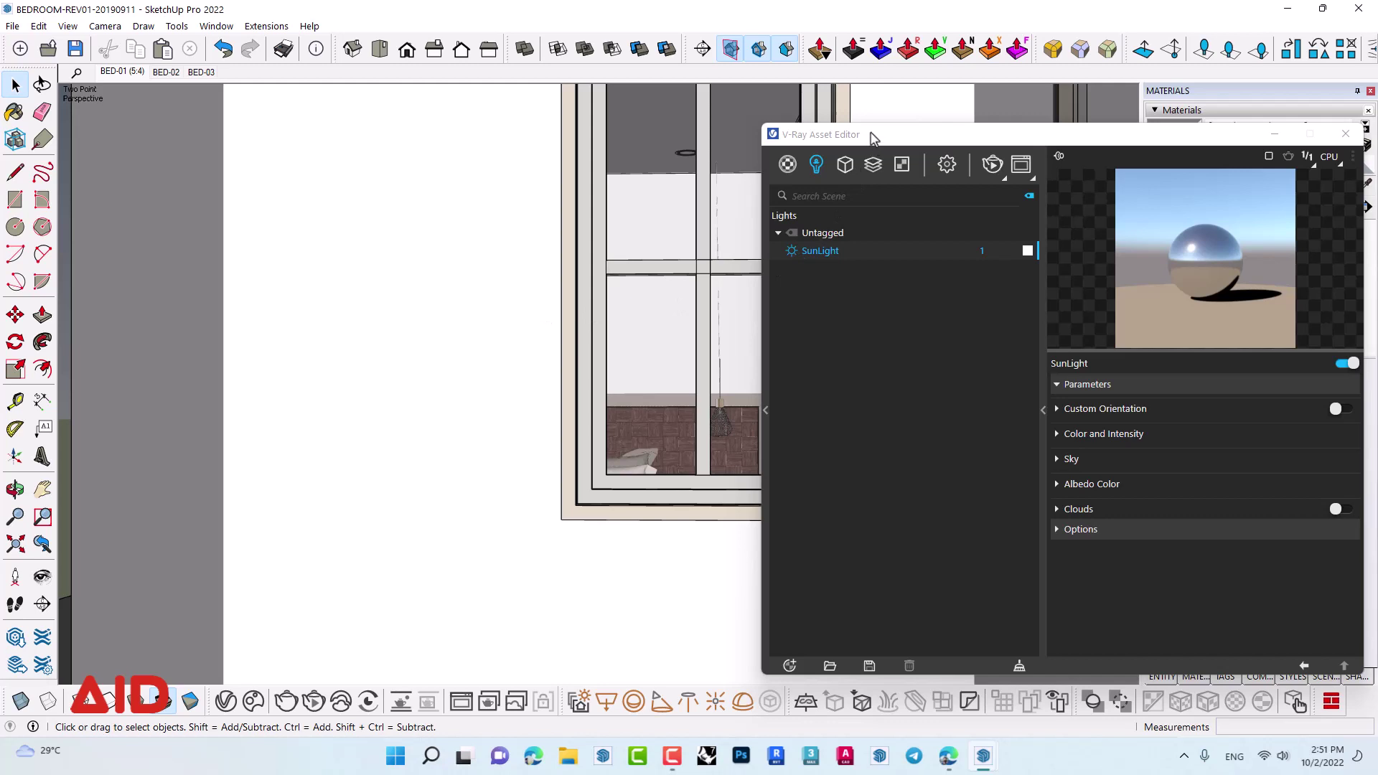
{"action": "left_click_drag", "start_coordinate": [870, 136], "coordinate": [686, 131]}
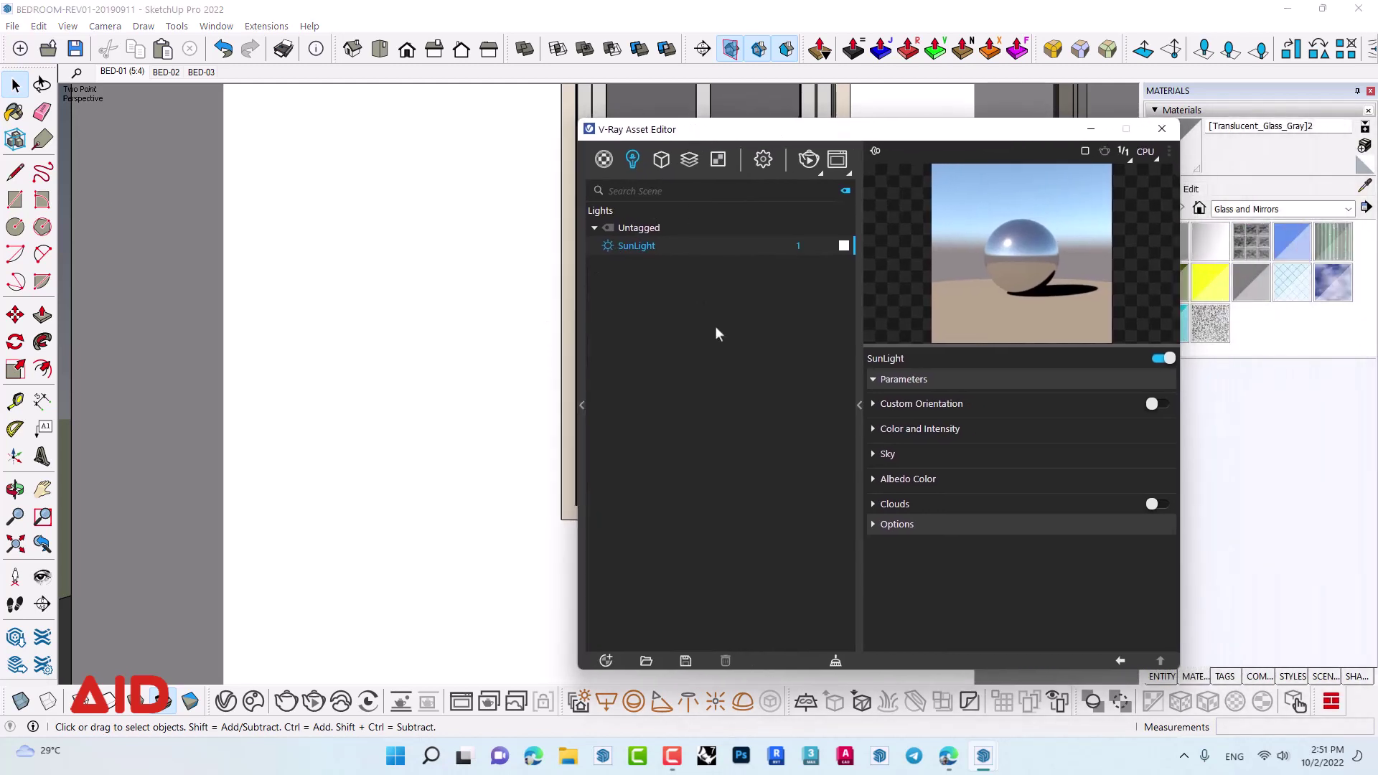
- Run a sun-only V-Ray interactive render with frame buffer and Asset Editor side by side
{"action": "left_click", "coordinate": [810, 159]}
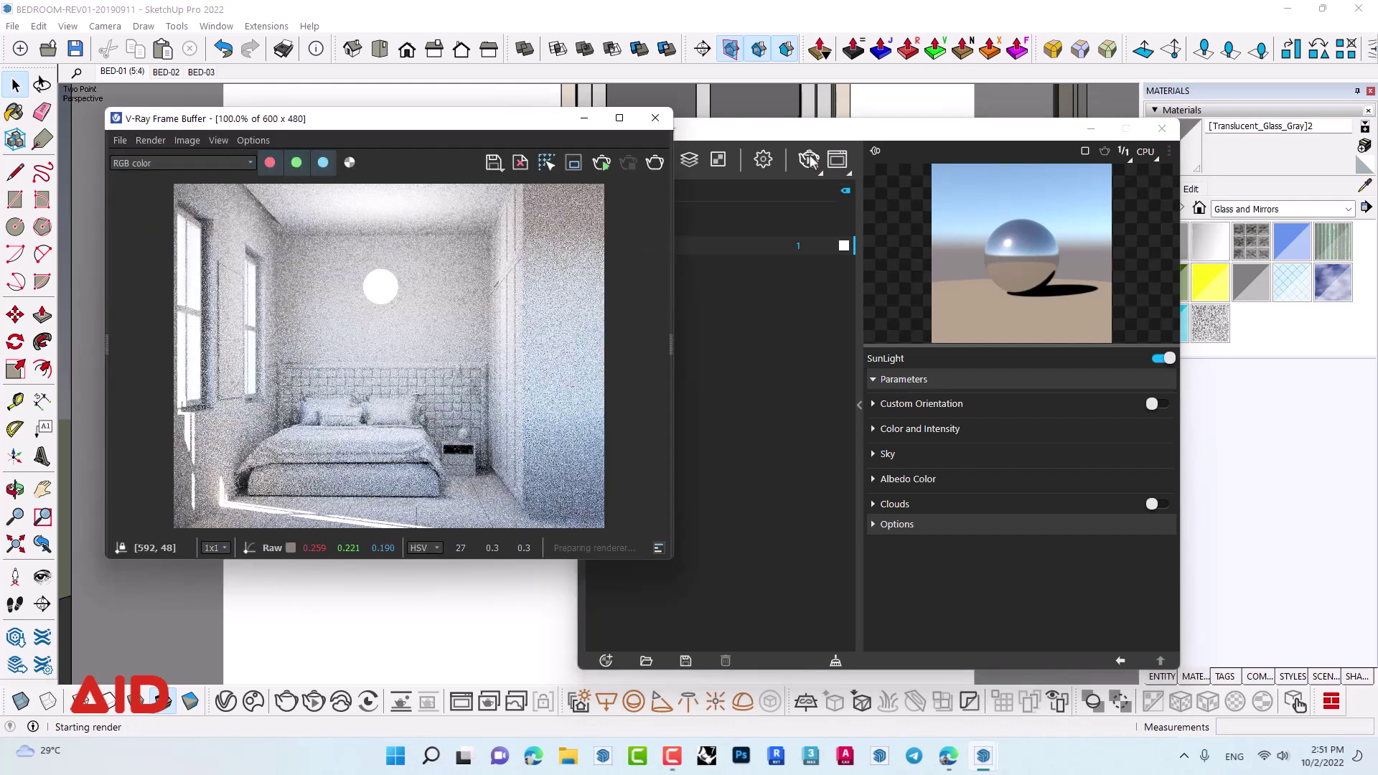
{"action": "left_click_drag", "start_coordinate": [417, 130], "coordinate": [531, 183]}
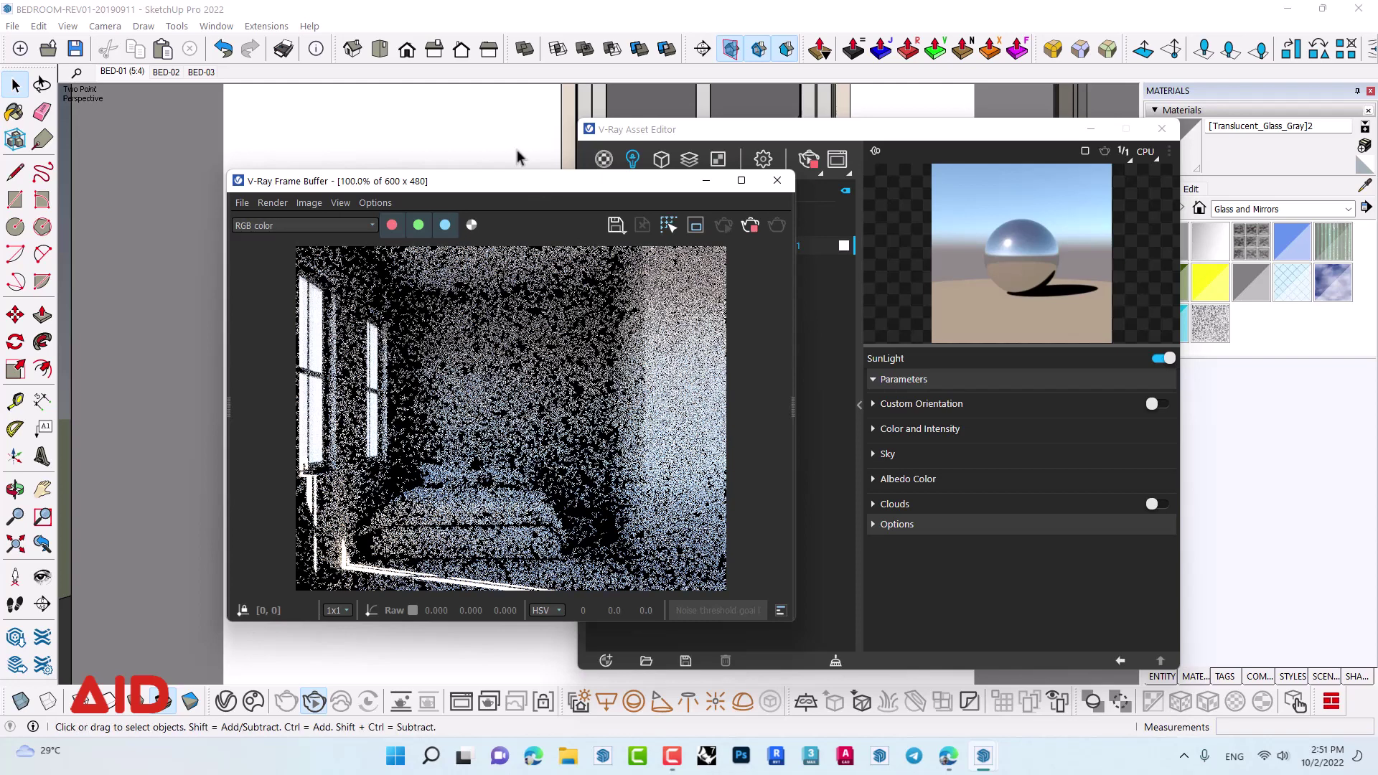
{"action": "left_click_drag", "start_coordinate": [518, 180], "coordinate": [426, 140]}
{"action": "left_click", "coordinate": [747, 137]}
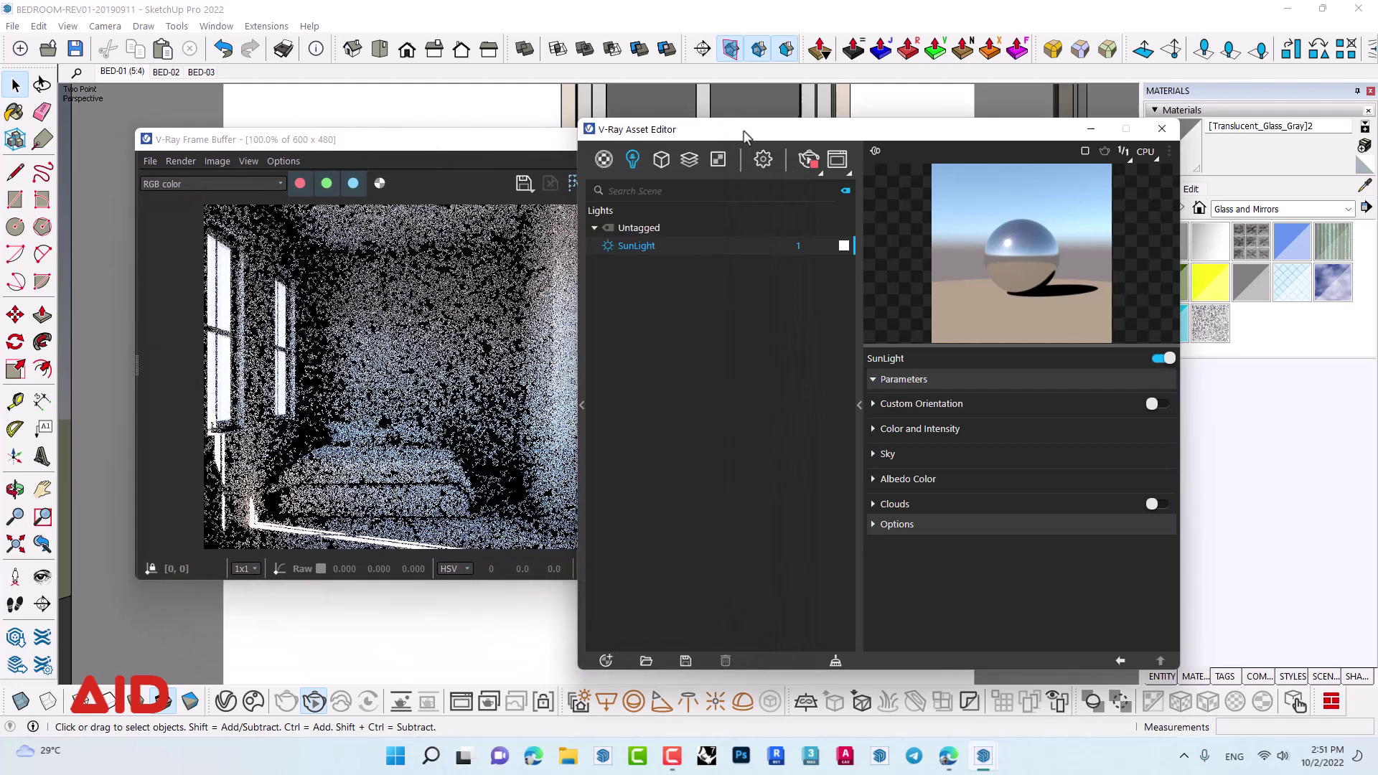
{"action": "left_click_drag", "start_coordinate": [744, 135], "coordinate": [887, 117]}
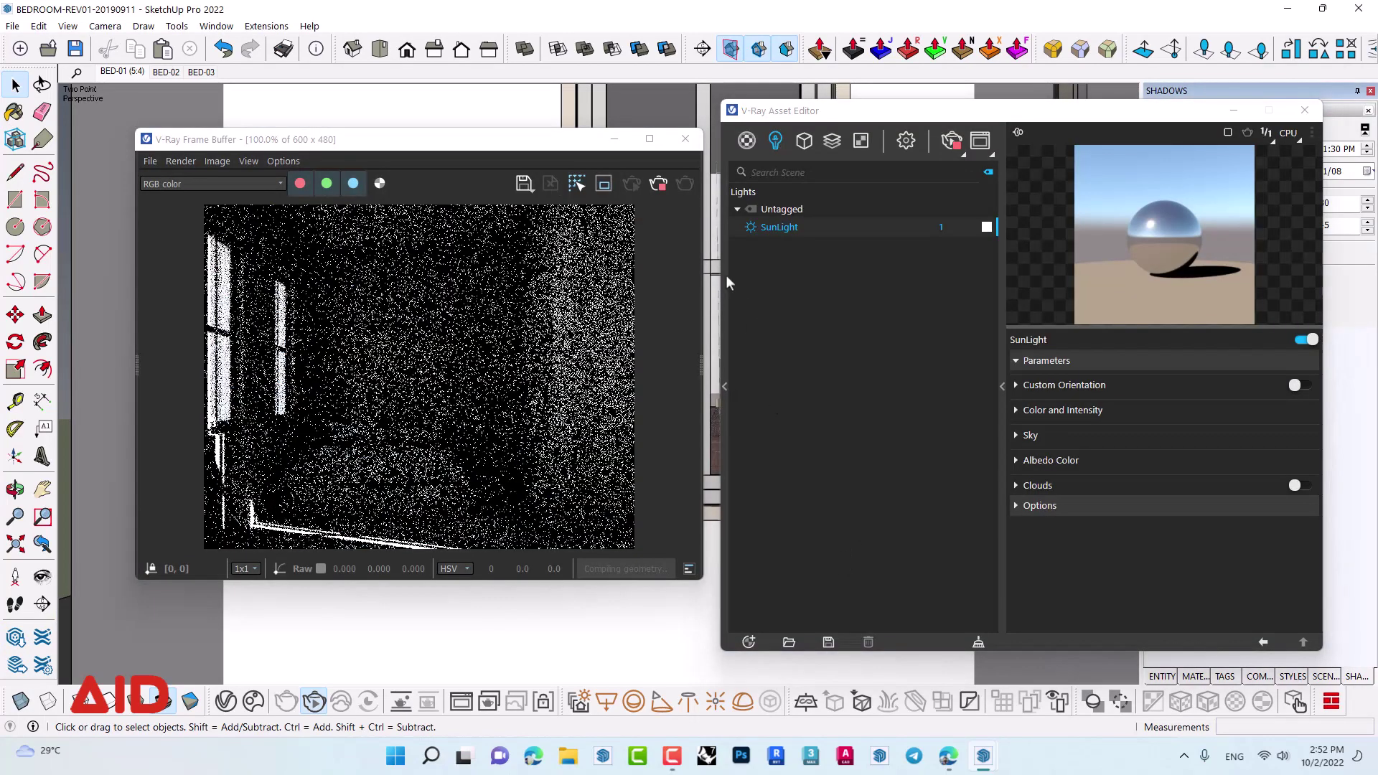
{"action": "left_click_drag", "start_coordinate": [538, 147], "coordinate": [480, 111]}
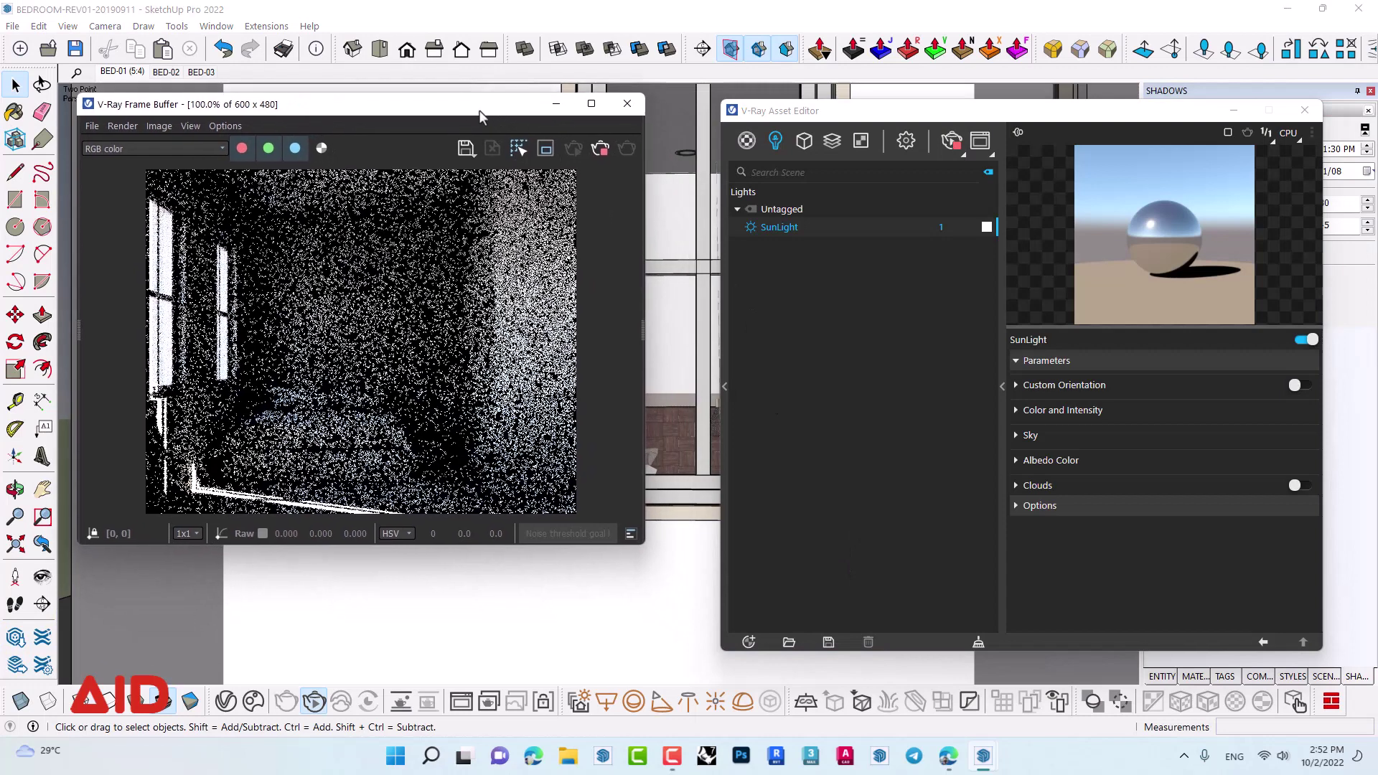
{"action": "left_click_drag", "start_coordinate": [820, 125], "coordinate": [620, 128]}
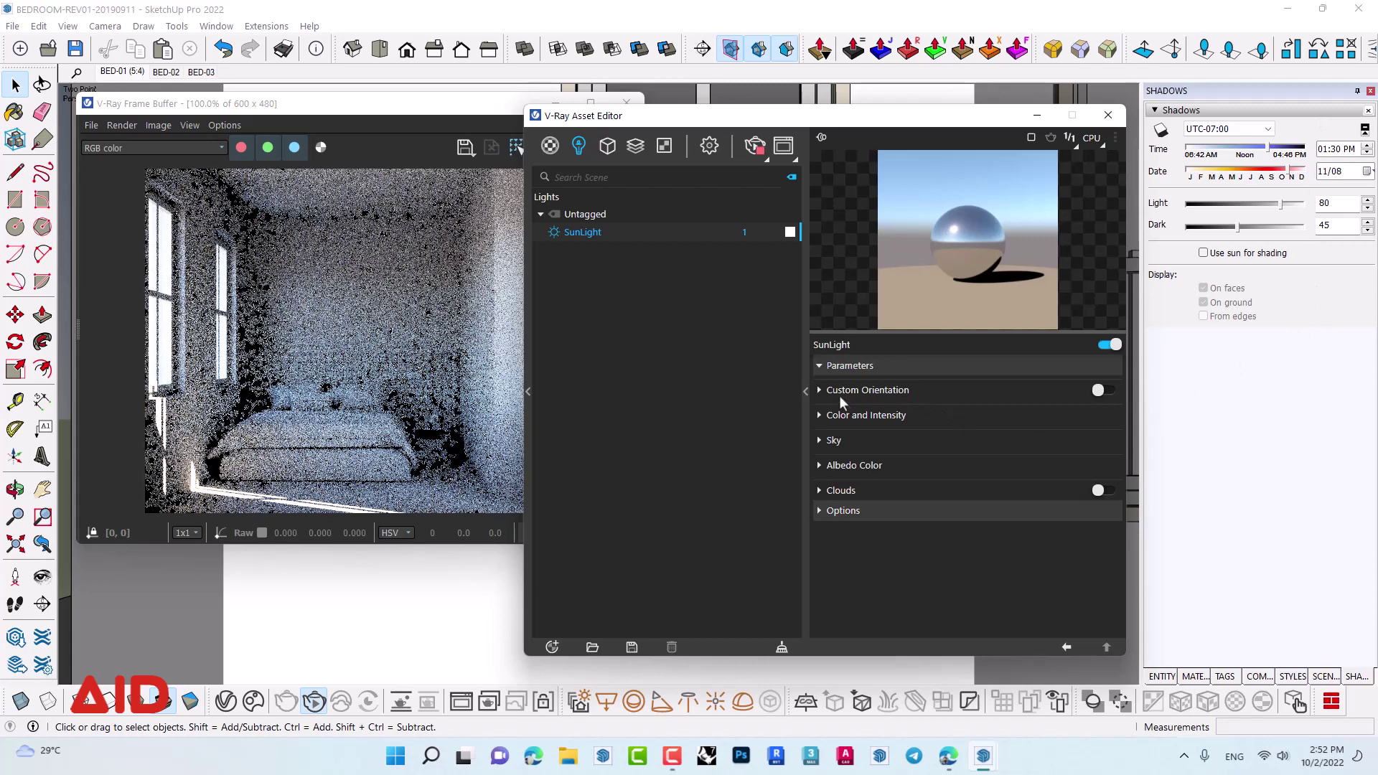
- Enable SunLight Custom Orientation at 36.6° horizontal and 35° vertical angles
{"action": "left_click", "coordinate": [1105, 390]}
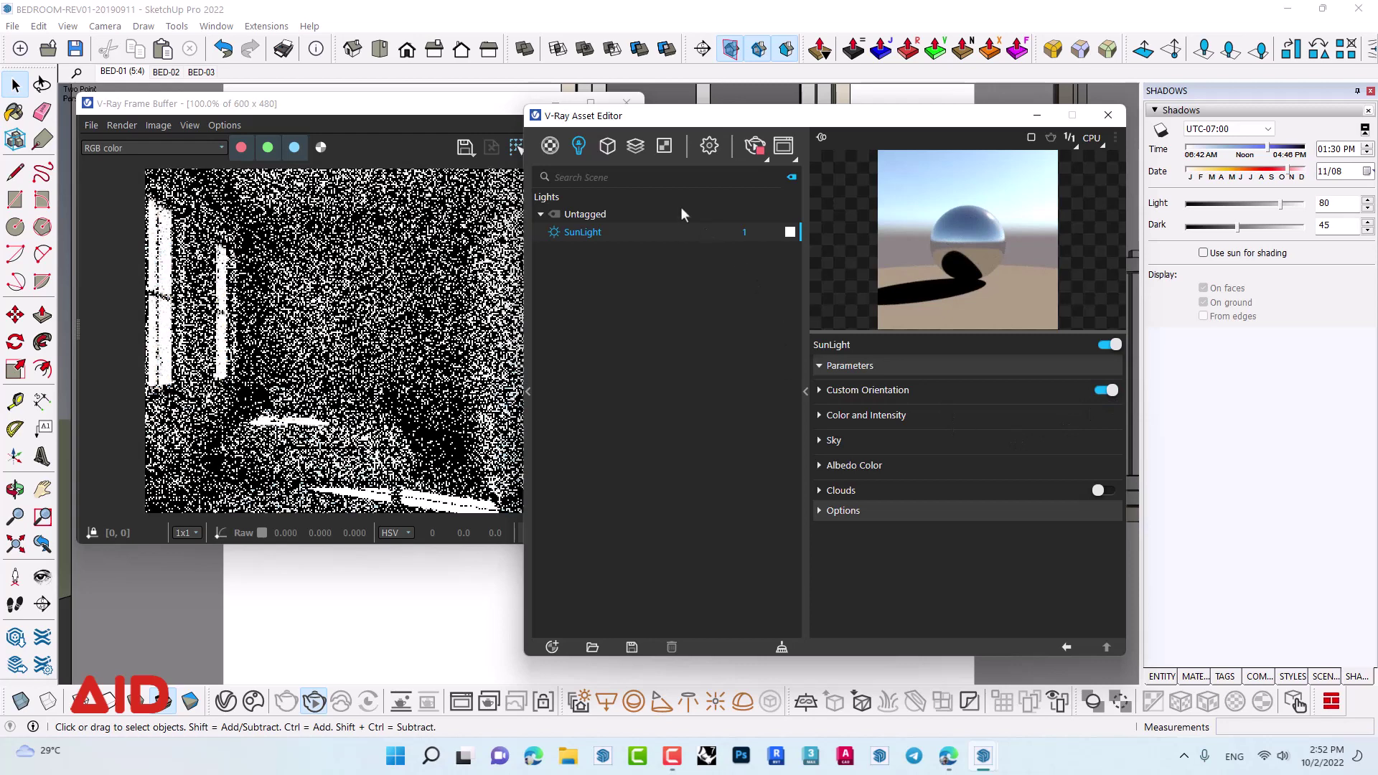
{"action": "left_click_drag", "start_coordinate": [632, 117], "coordinate": [669, 115]}
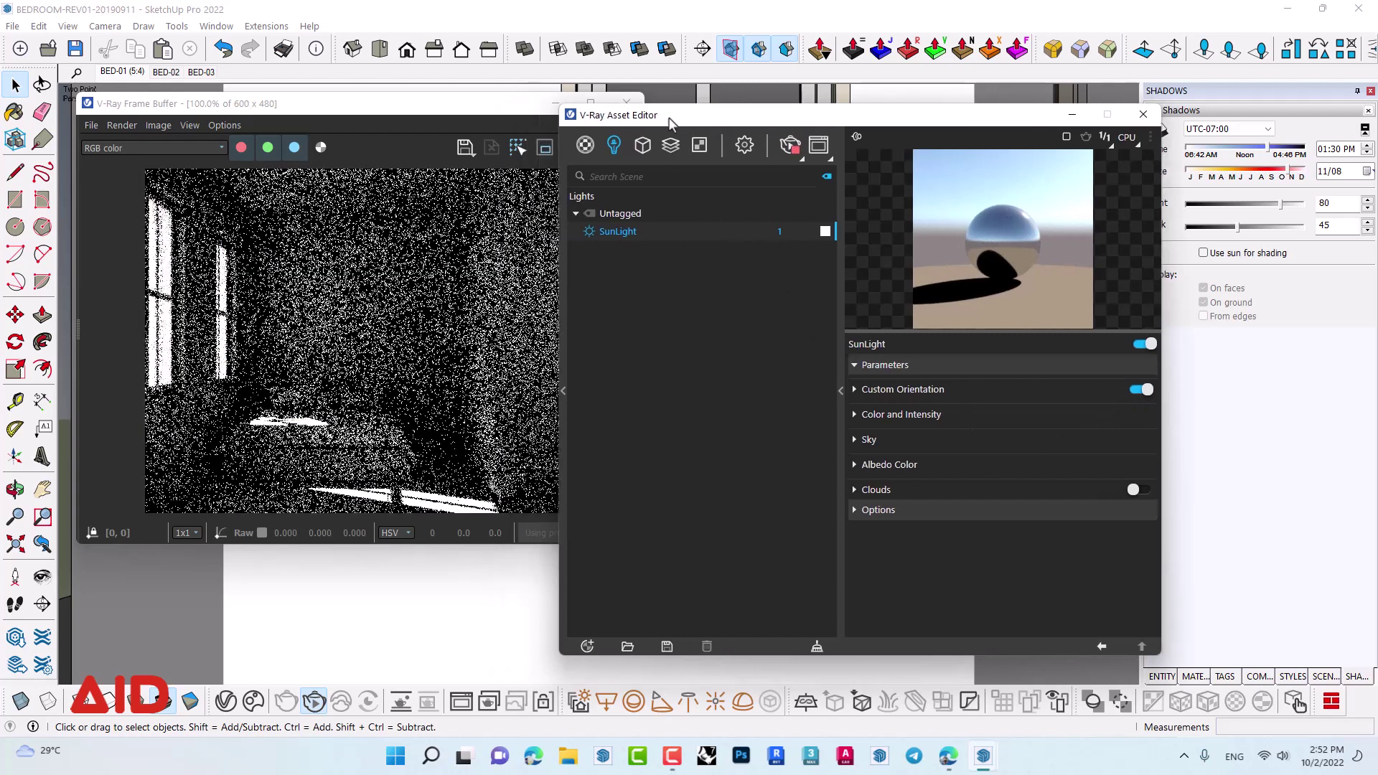
{"action": "left_click", "coordinate": [853, 393]}
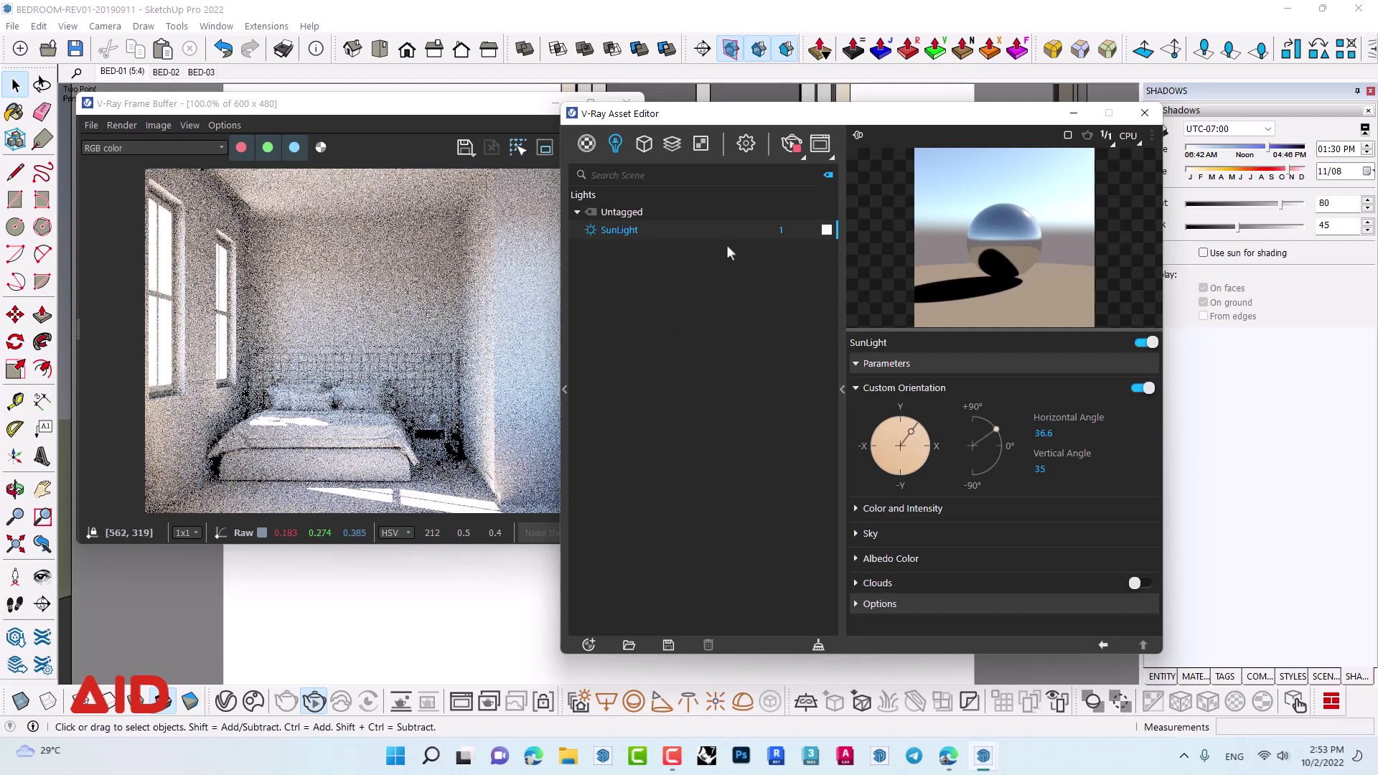
{"action": "left_click_drag", "start_coordinate": [720, 122], "coordinate": [785, 133]}
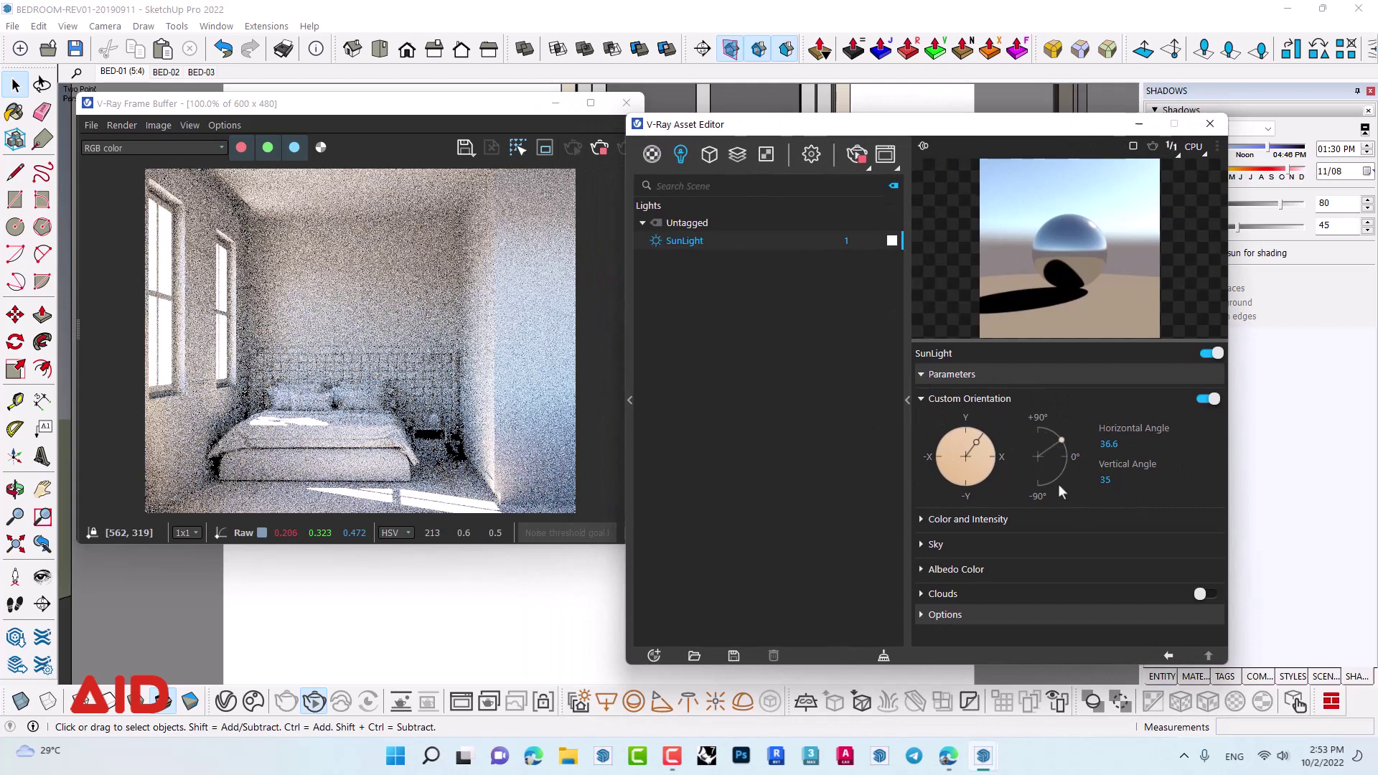
{"action": "left_click", "coordinate": [484, 111]}
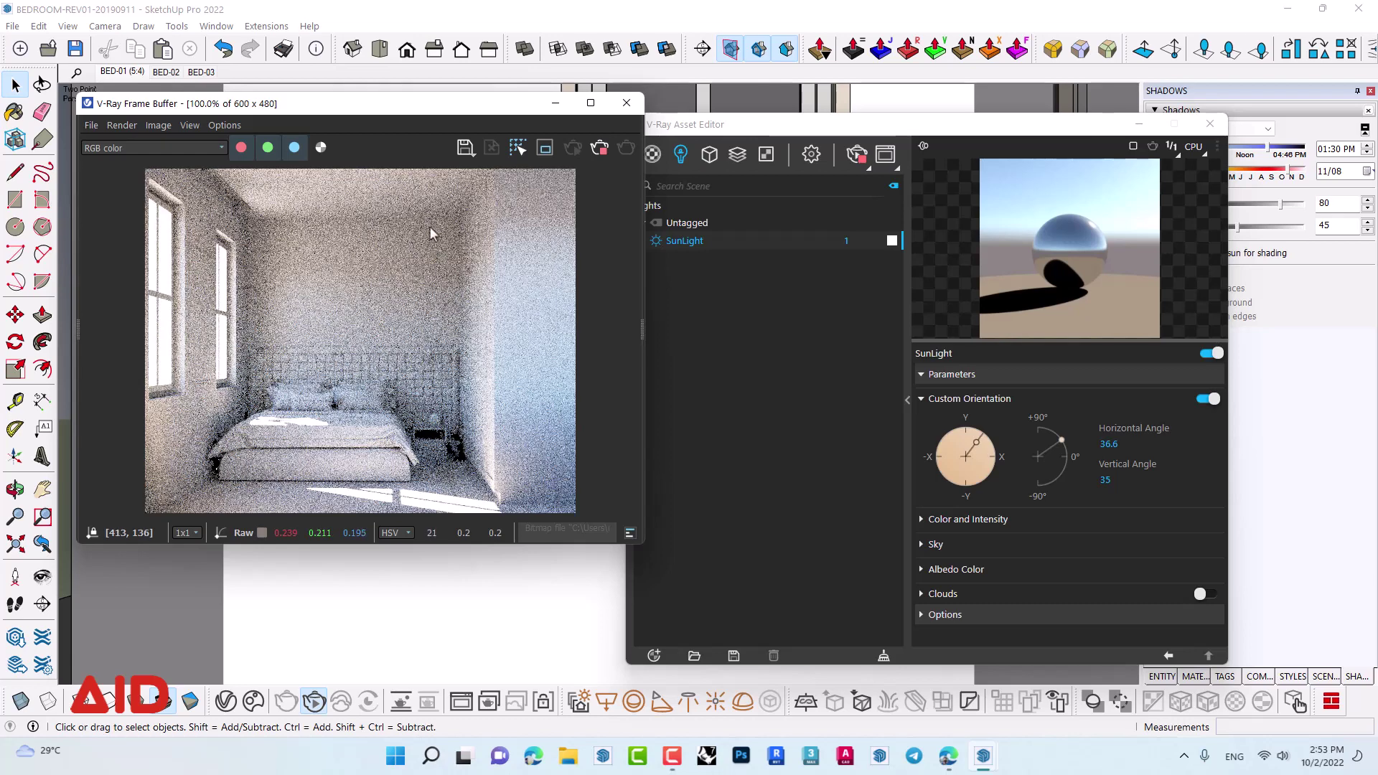
{"action": "left_click_drag", "start_coordinate": [430, 109], "coordinate": [466, 98]}
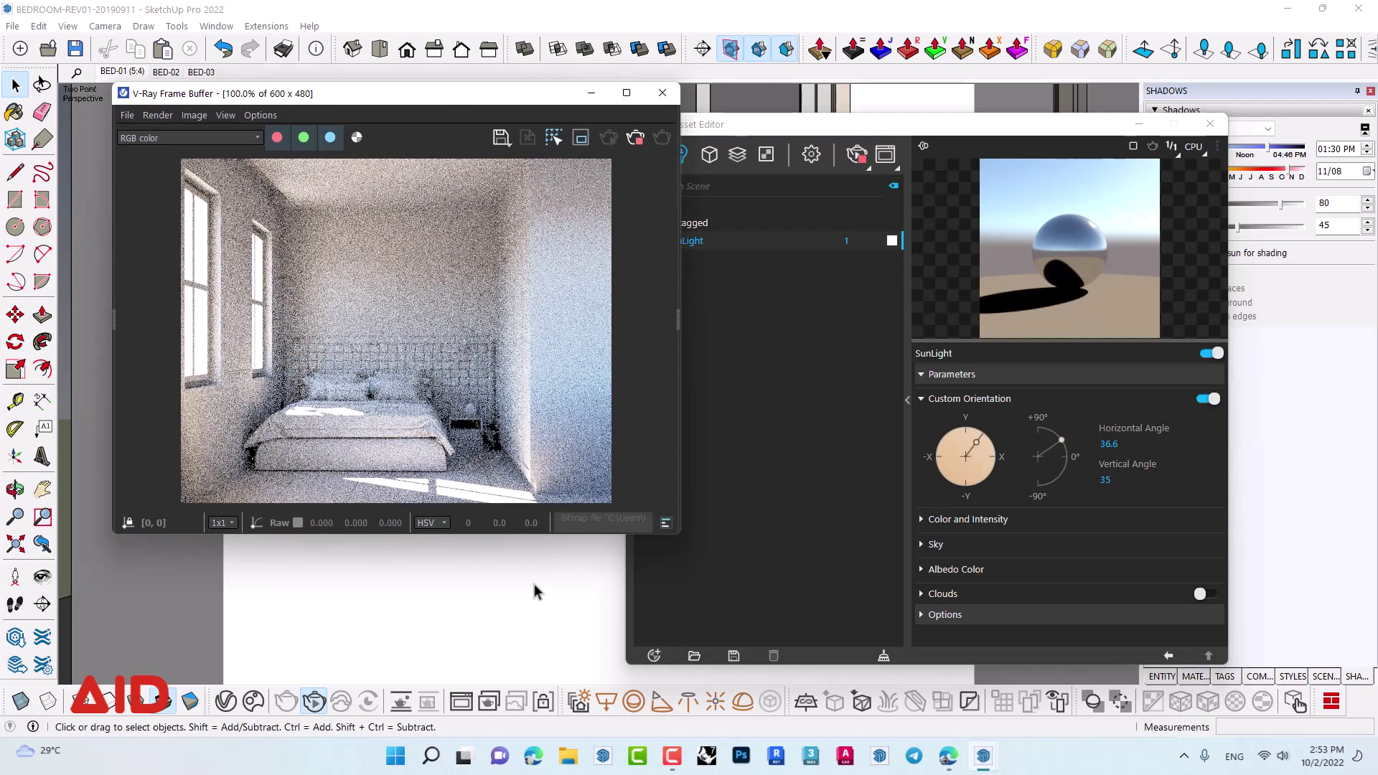
- Lock the camera orientation and place a V-Ray Dome Light in the model
{"action": "left_click", "coordinate": [543, 704]}
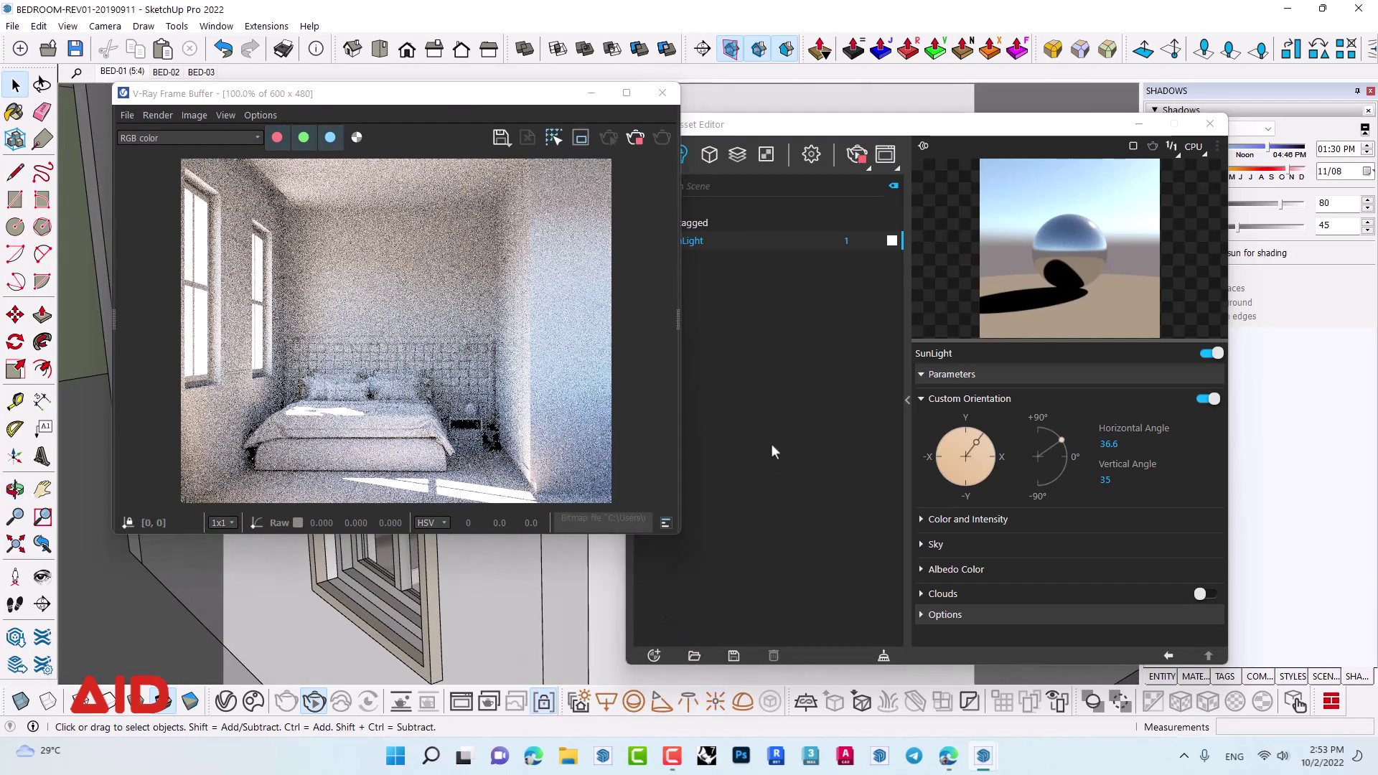
{"action": "scroll", "coordinate": [552, 583], "scroll_direction": "down", "scroll_amount": 1}
{"action": "scroll", "coordinate": [533, 592], "scroll_direction": "down", "scroll_amount": 1}
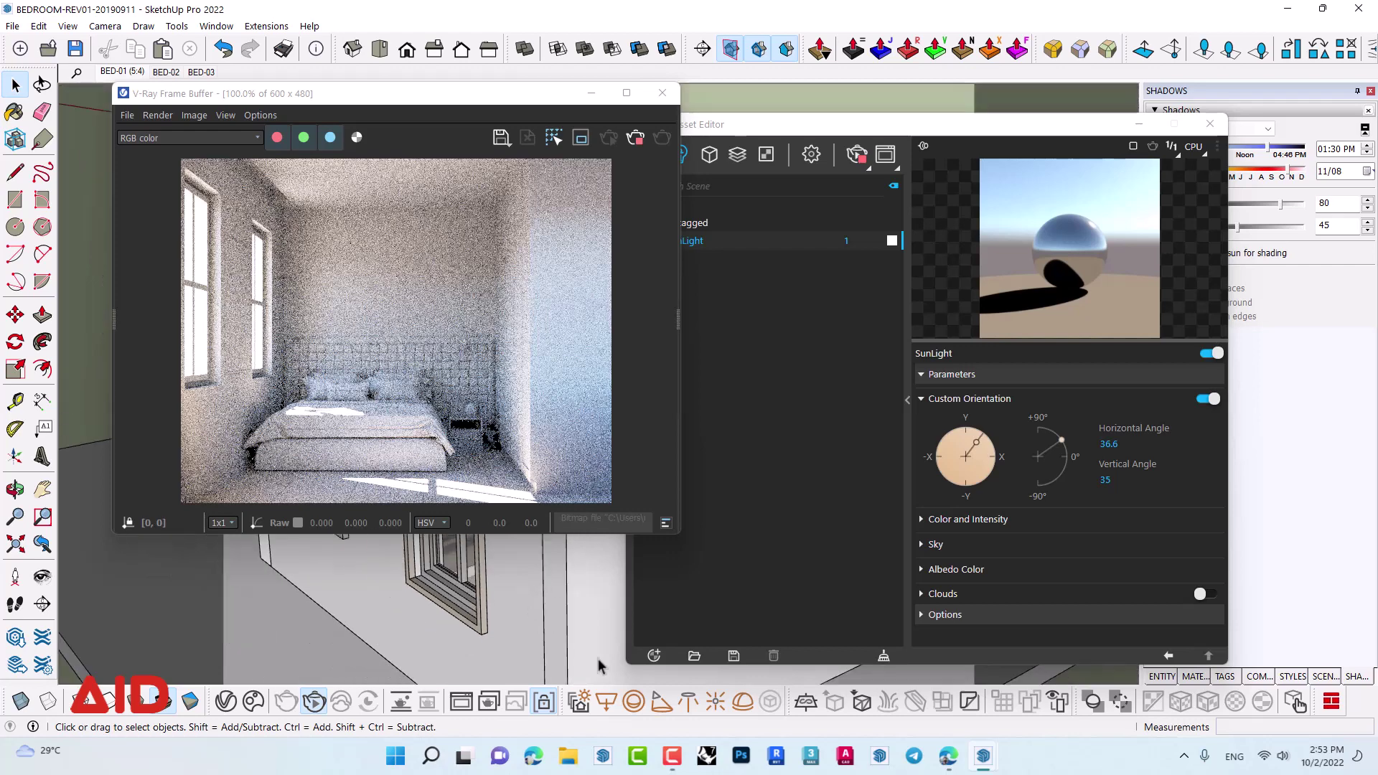
{"action": "left_click", "coordinate": [743, 704]}
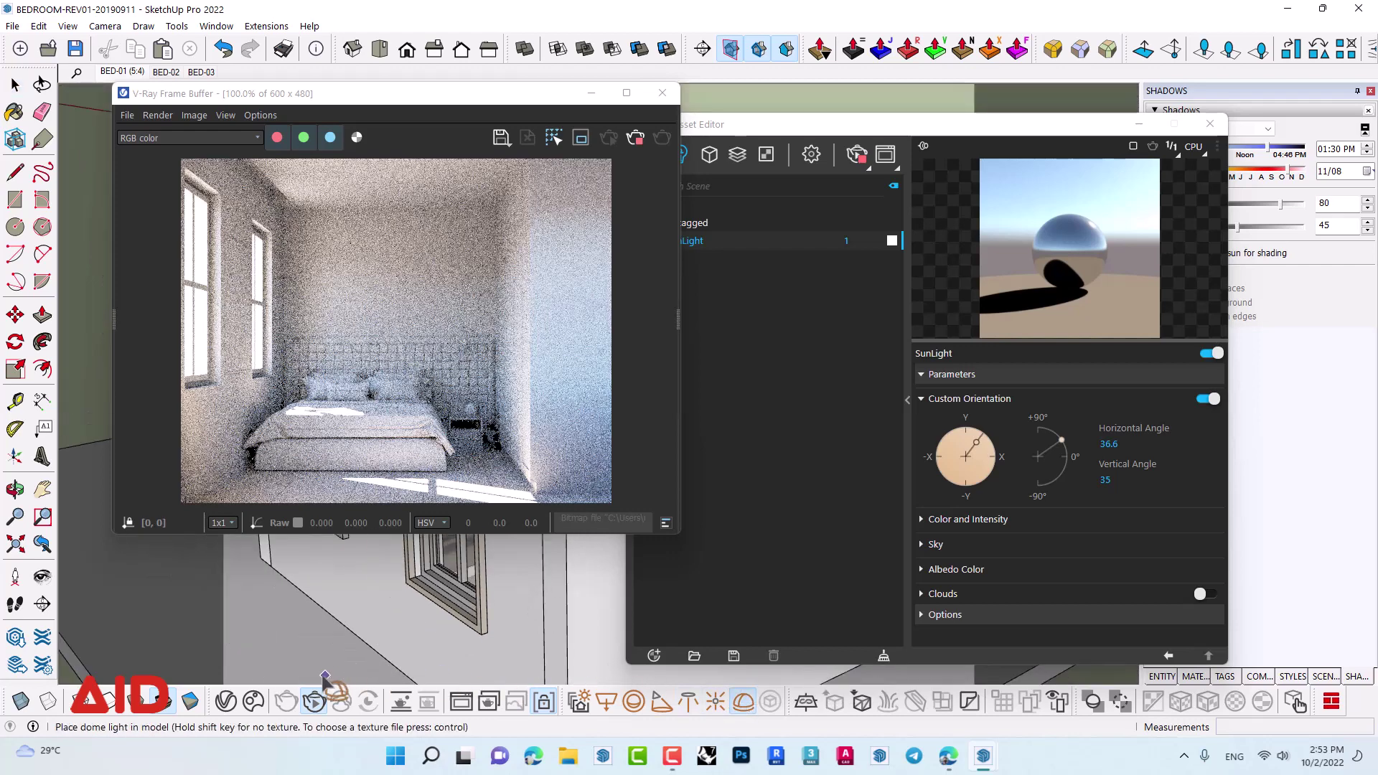
{"action": "left_click", "coordinate": [277, 651]}
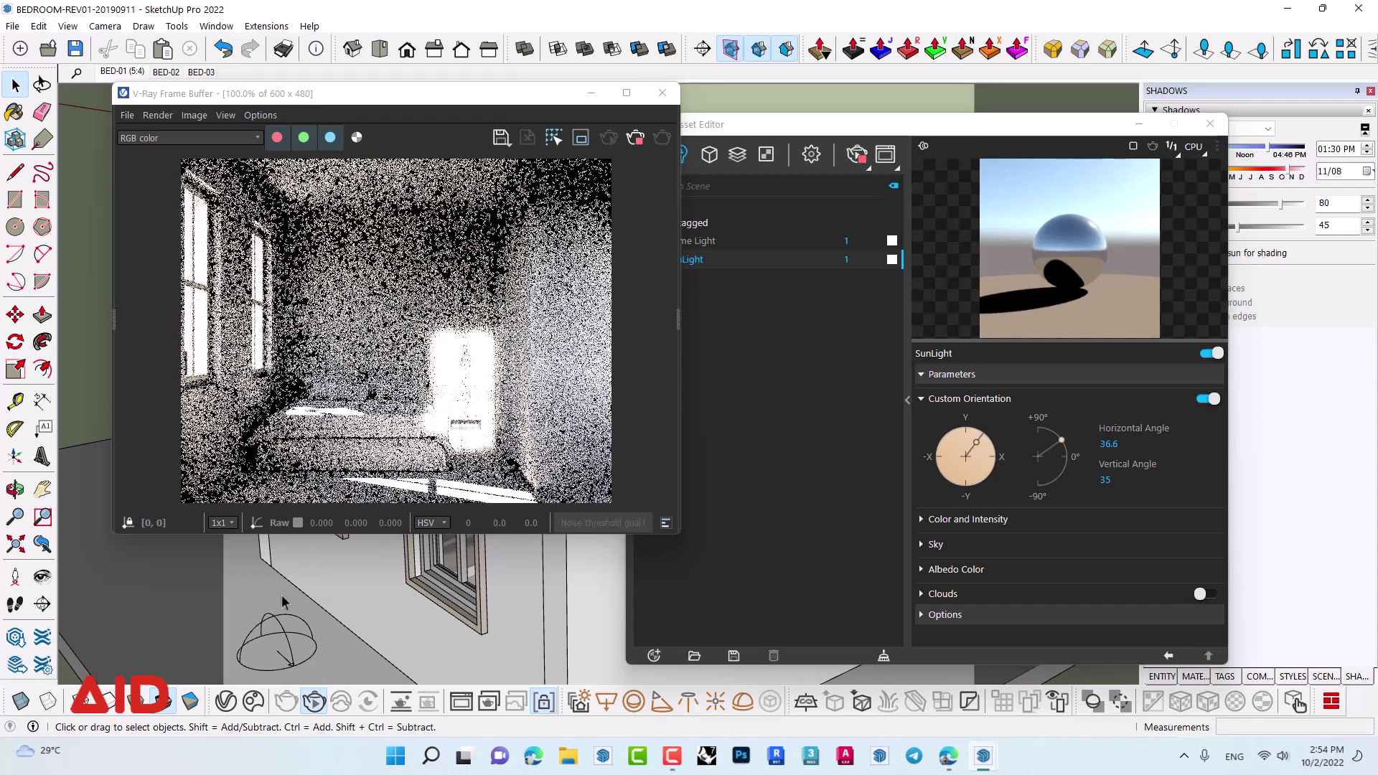
- Copy the Environment Sky texture from the V-Ray Textures list
{"action": "left_click", "coordinate": [768, 153]}
{"action": "left_click_drag", "start_coordinate": [777, 129], "coordinate": [815, 130]}
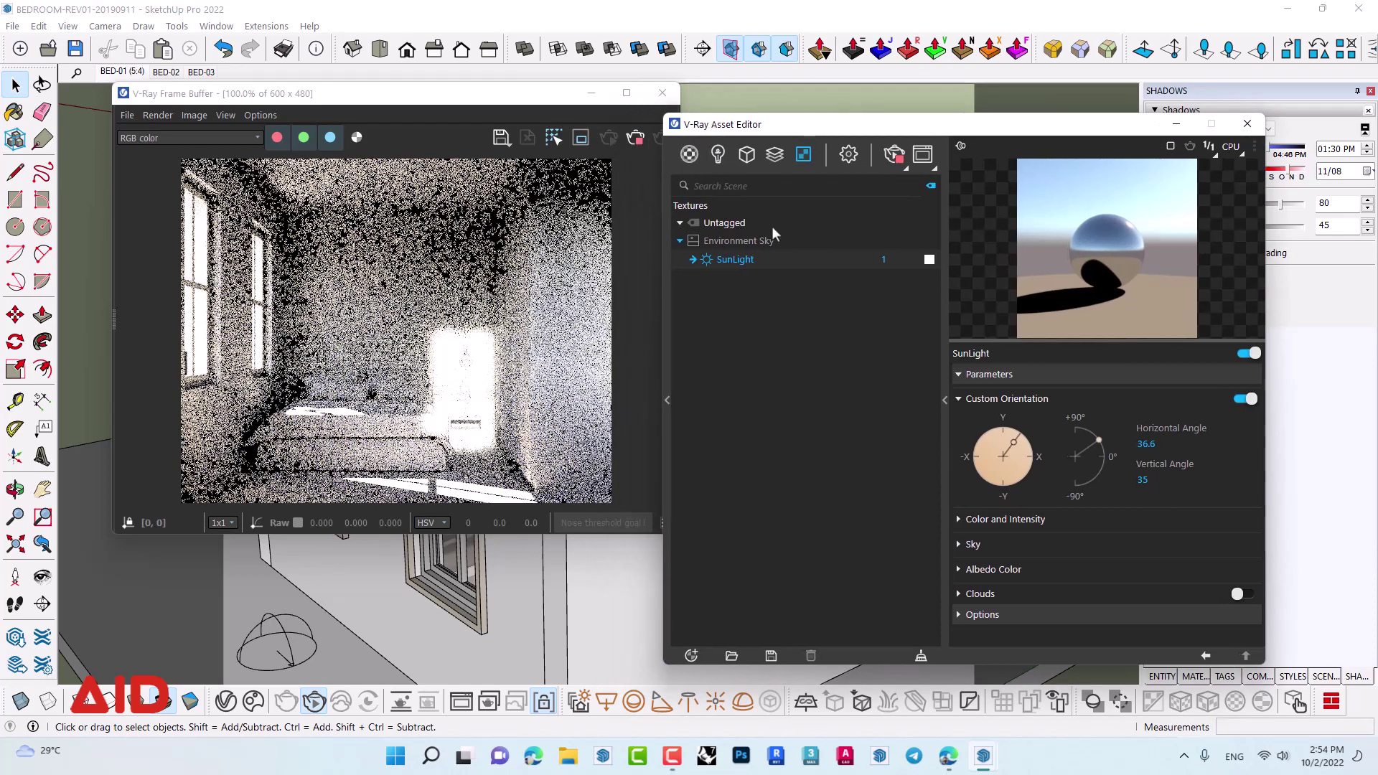
{"action": "right_click", "coordinate": [756, 239]}
{"action": "left_click", "coordinate": [773, 253]}
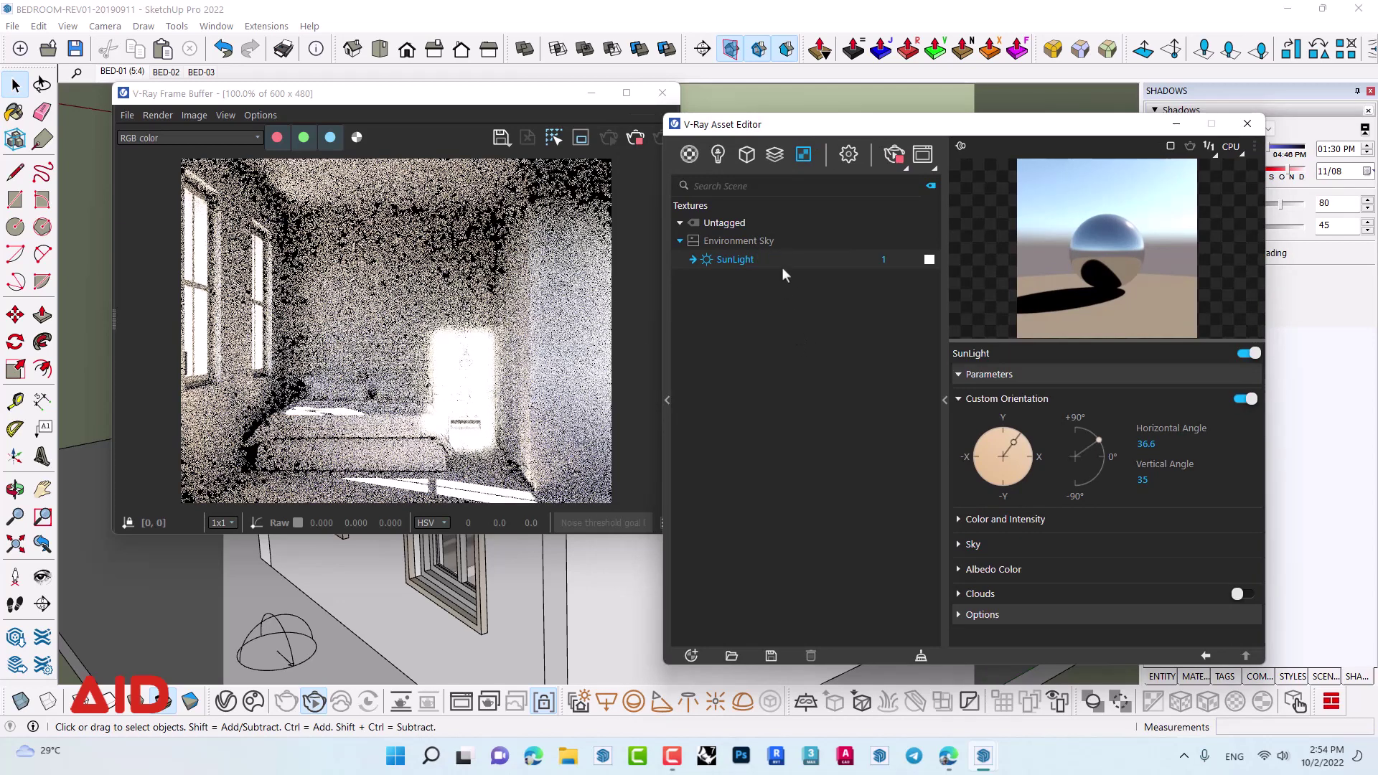
{"action": "left_click", "coordinate": [718, 153]}
- Paste the copied sky texture as an instance into the Dome Light's HDR slot
{"action": "left_click", "coordinate": [743, 244]}
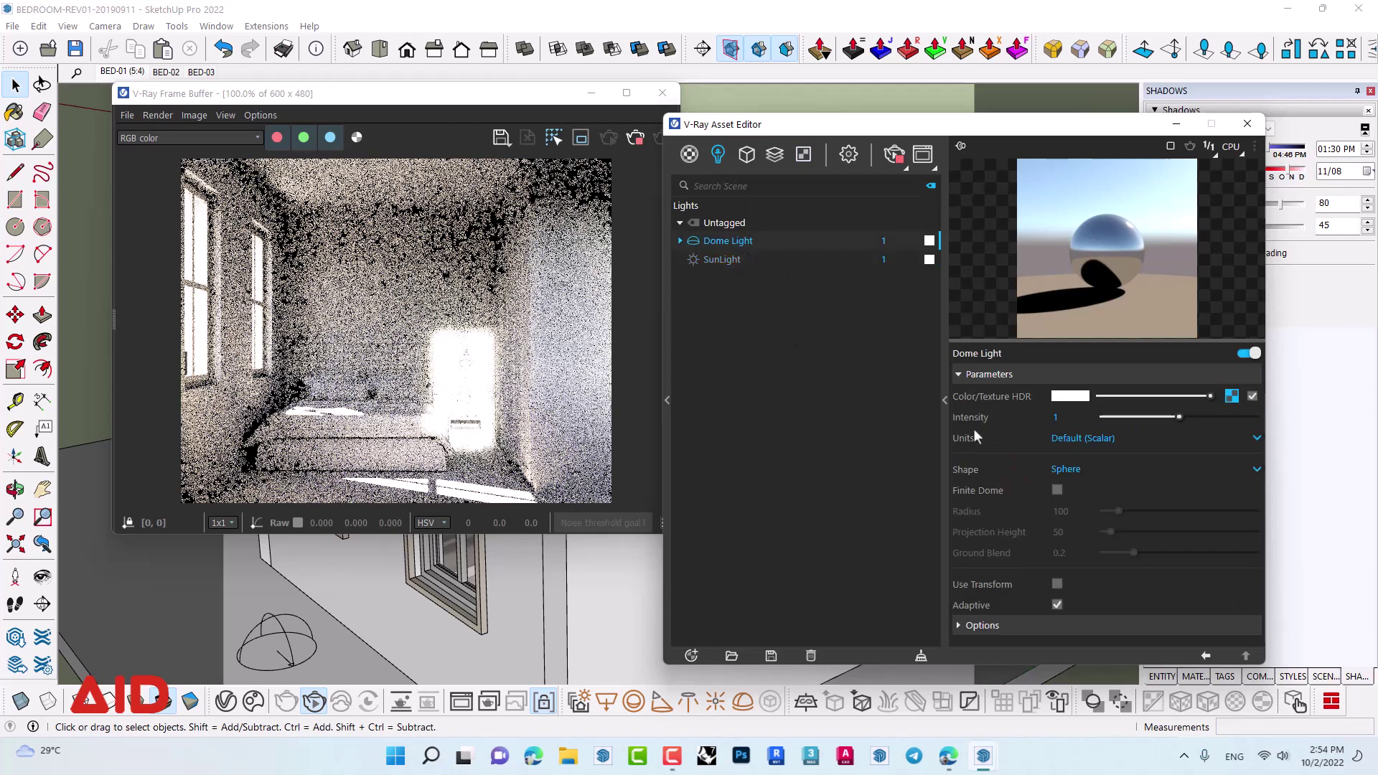
{"action": "right_click", "coordinate": [1233, 399]}
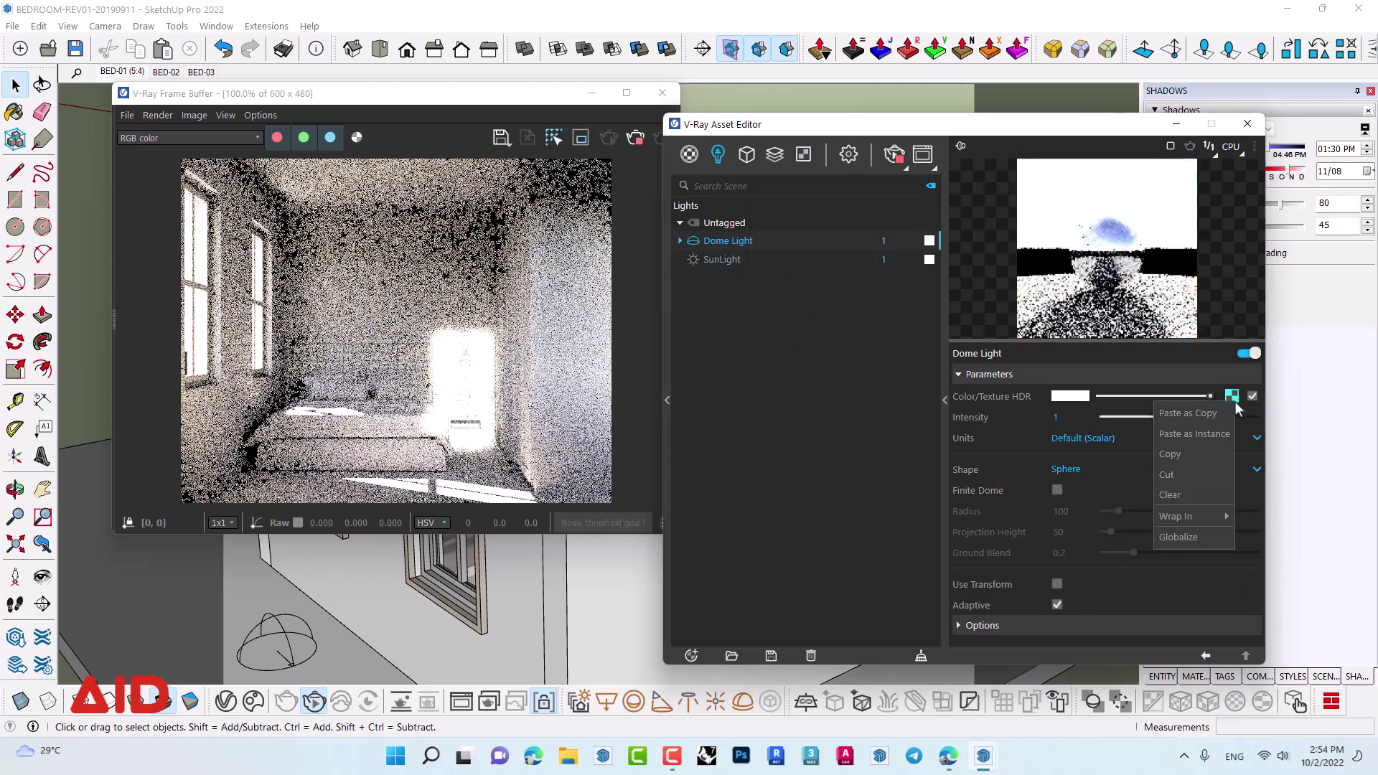
{"action": "left_click", "coordinate": [1222, 428]}
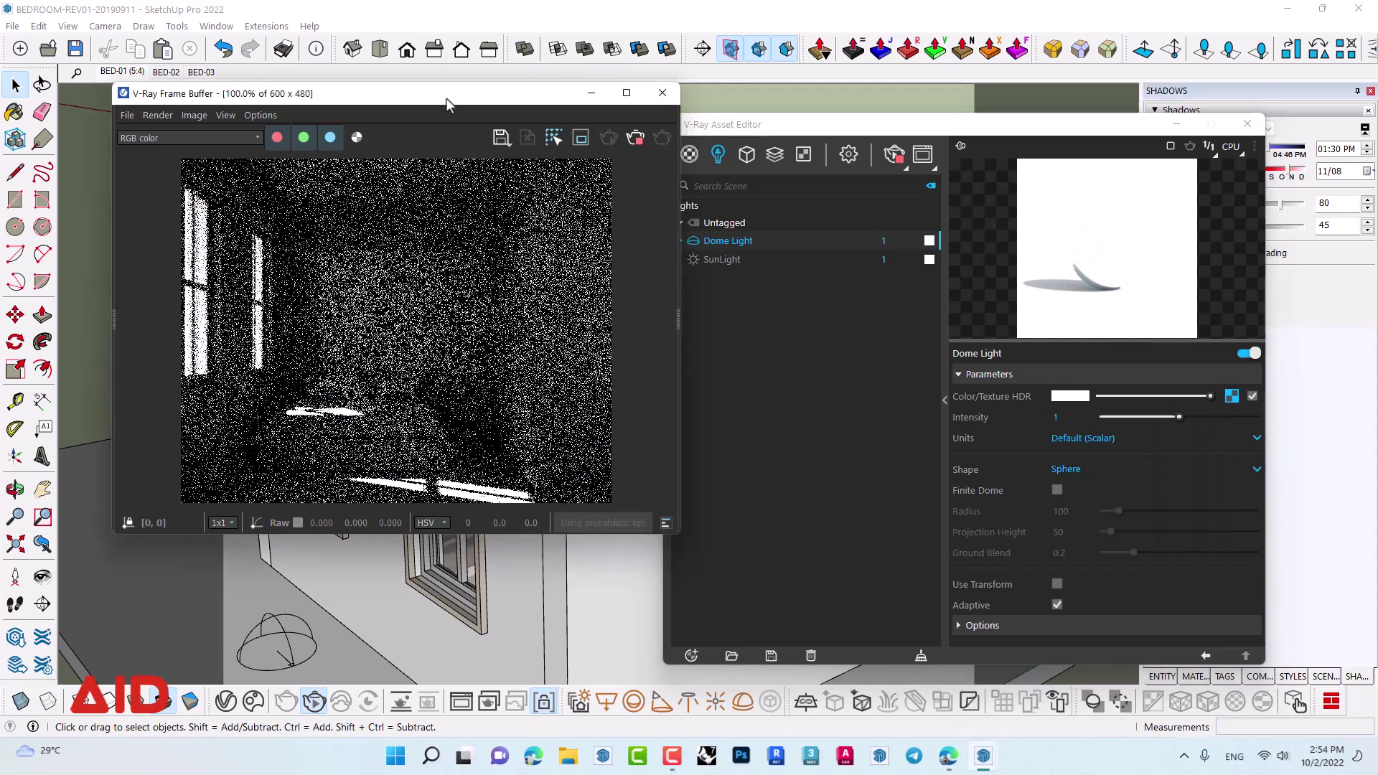
{"action": "left_click_drag", "start_coordinate": [451, 100], "coordinate": [459, 116]}
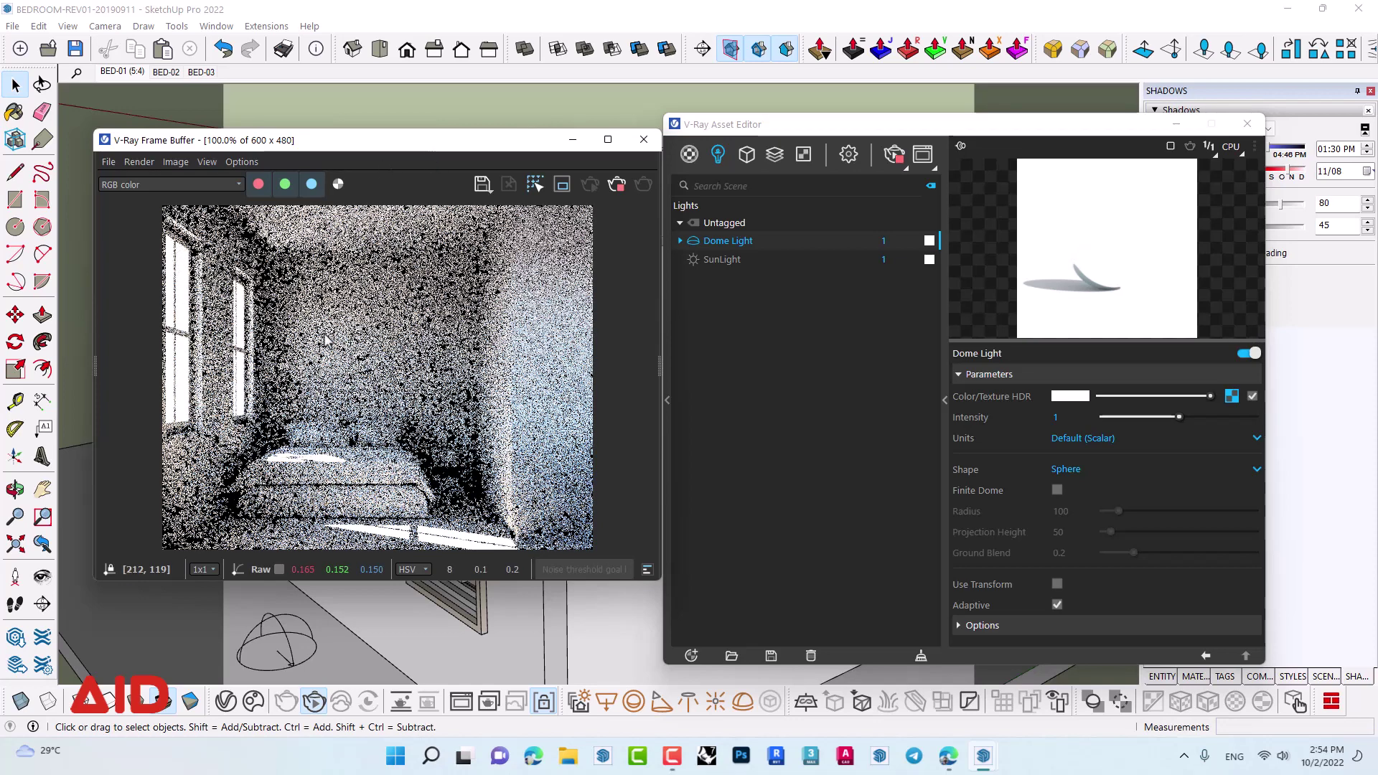
- Return to the BED-01 scene and restart the V-Ray test render
{"action": "left_click", "coordinate": [131, 73]}
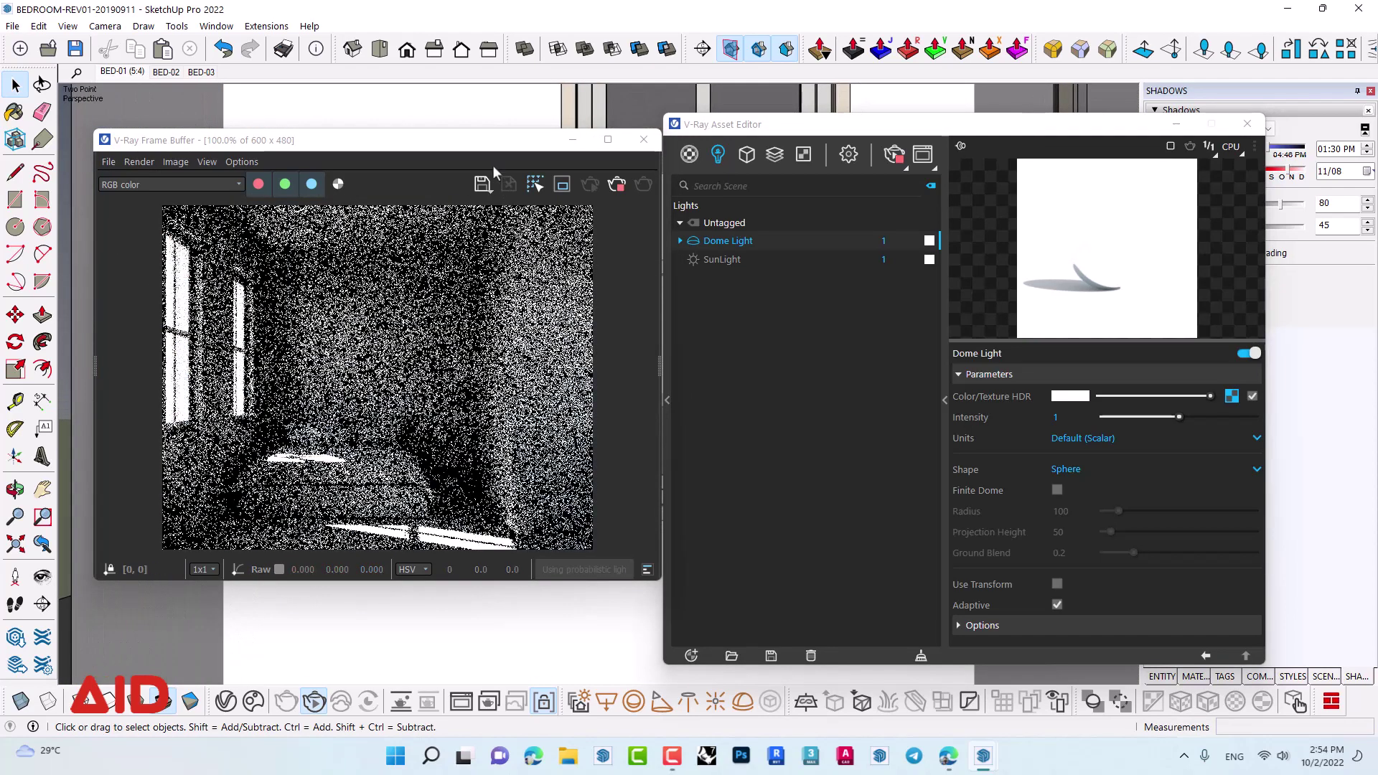
{"action": "left_click_drag", "start_coordinate": [496, 140], "coordinate": [502, 128]}
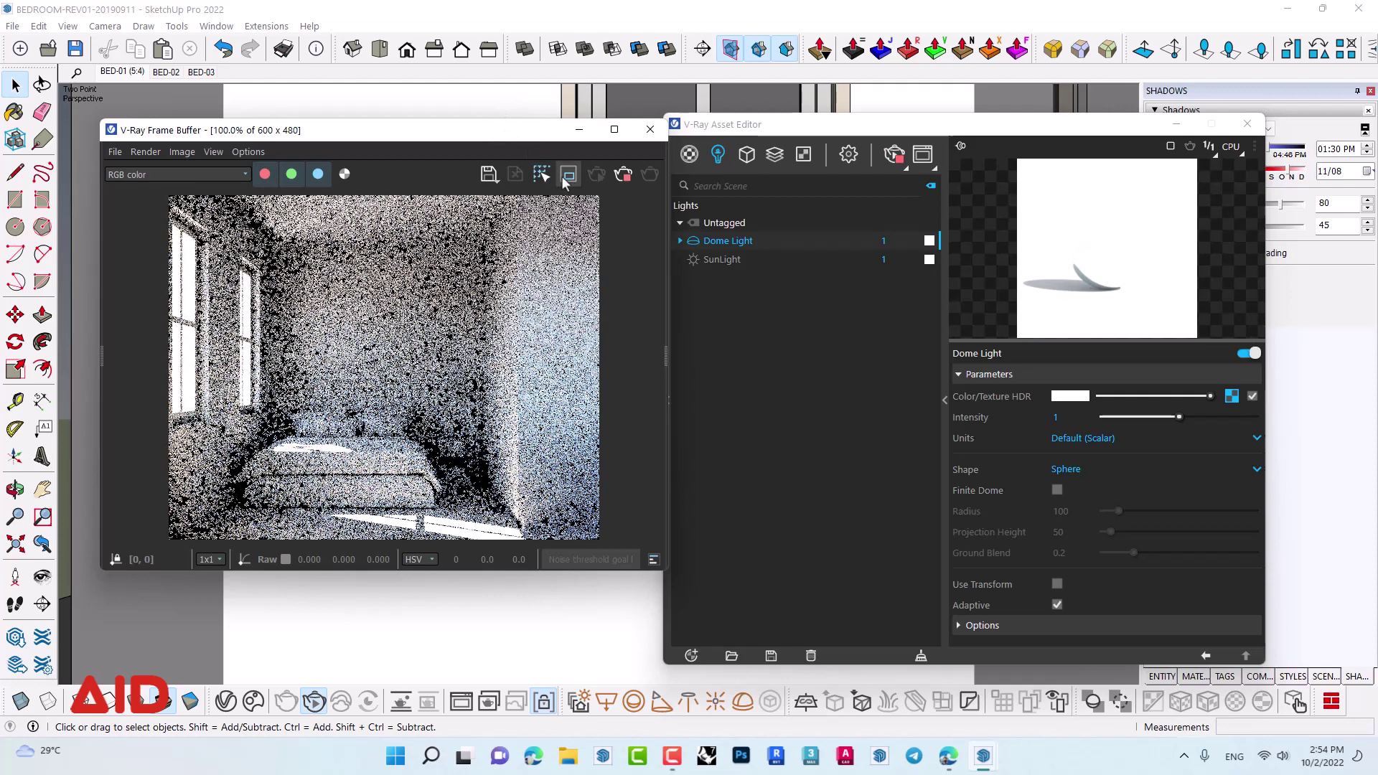
{"action": "left_click", "coordinate": [620, 178]}
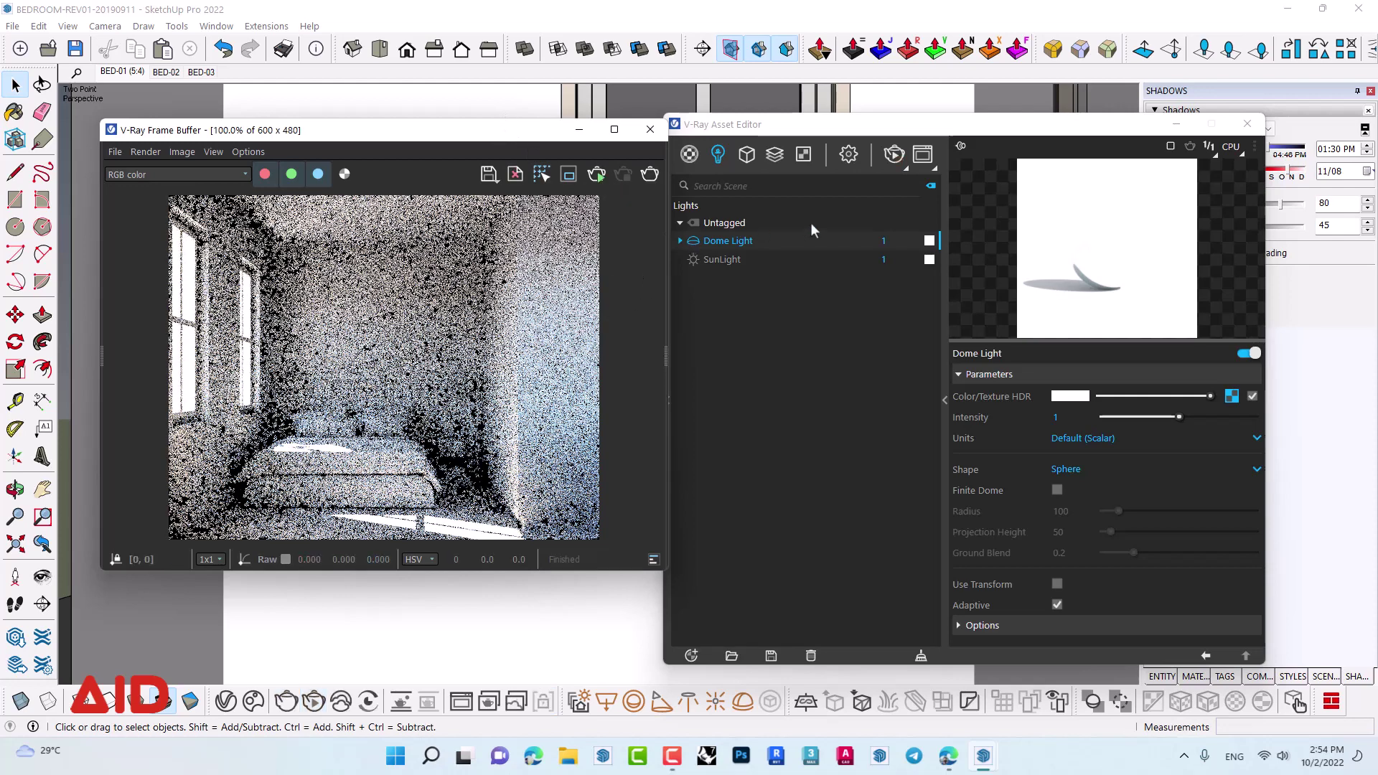
{"action": "left_click", "coordinate": [903, 168]}
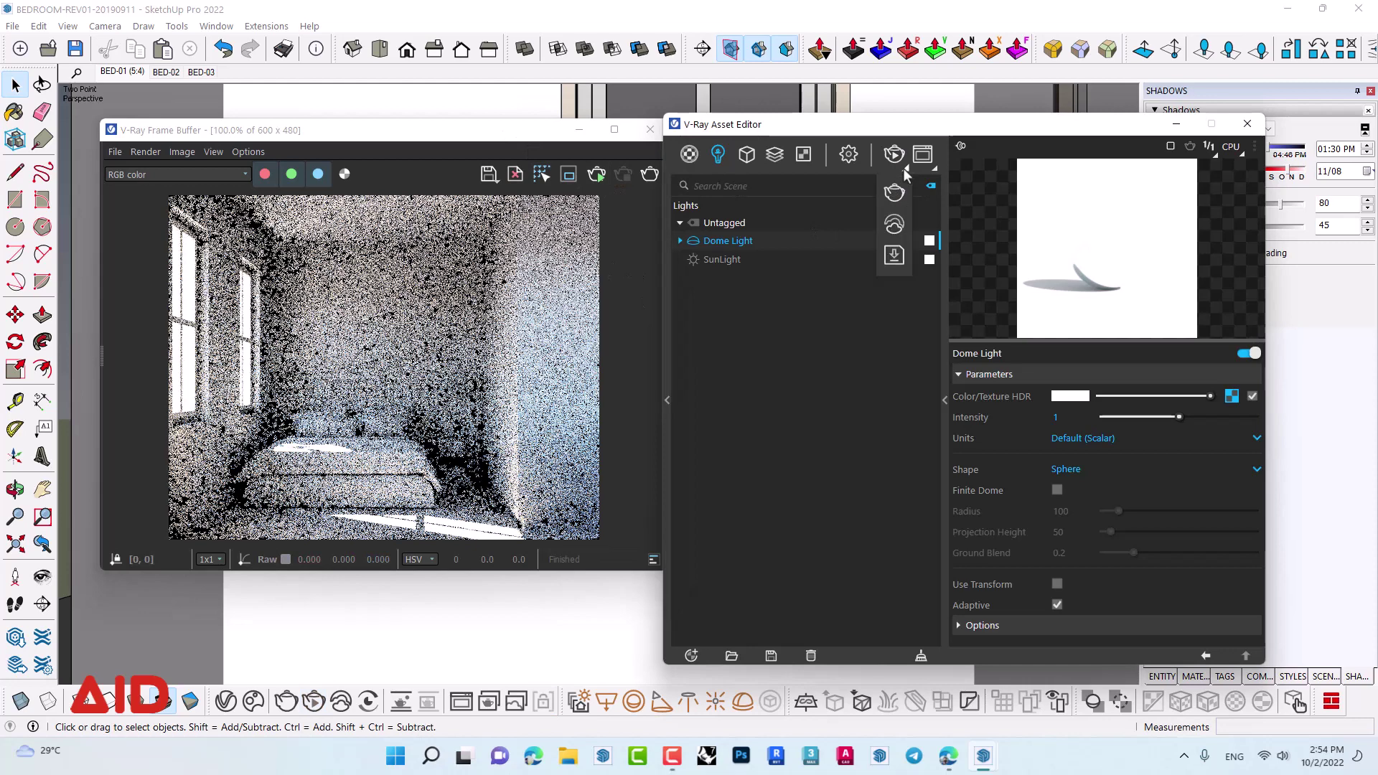
{"action": "left_click", "coordinate": [896, 190]}
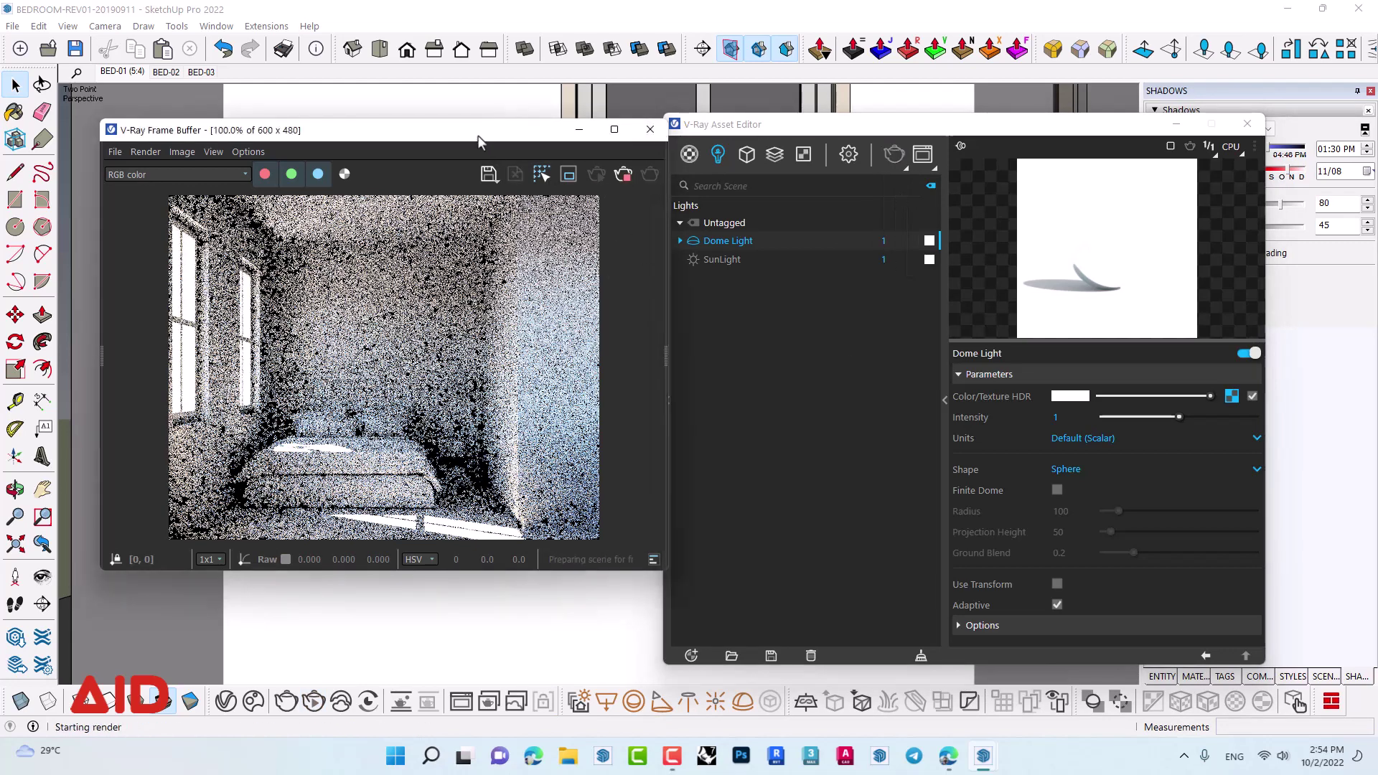
- Zoom into the dome-and-sun-lit test render to check noise, then show V-Ray Settings
{"action": "left_click_drag", "start_coordinate": [424, 140], "coordinate": [398, 133]}
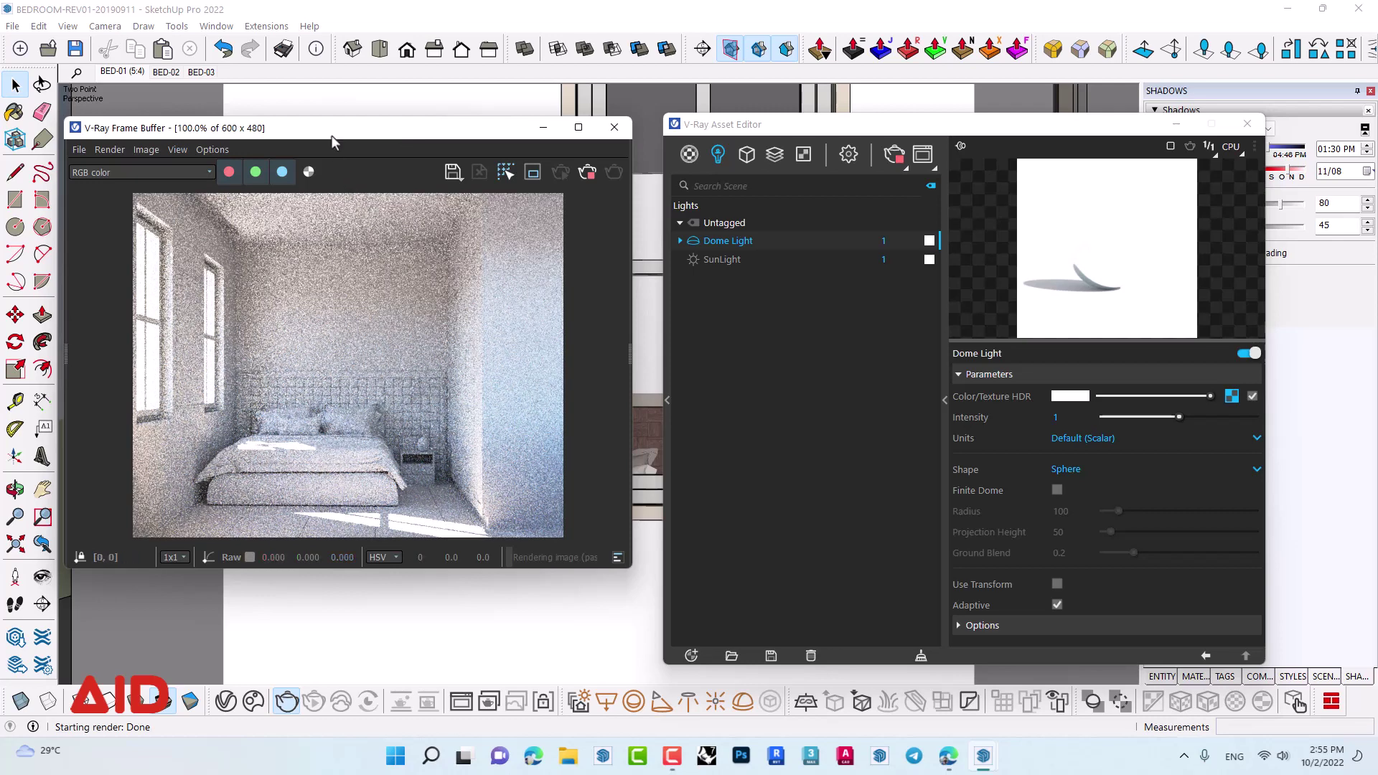
{"action": "left_click_drag", "start_coordinate": [336, 134], "coordinate": [335, 129]}
{"action": "scroll", "coordinate": [321, 239], "scroll_direction": "up", "scroll_amount": 1}
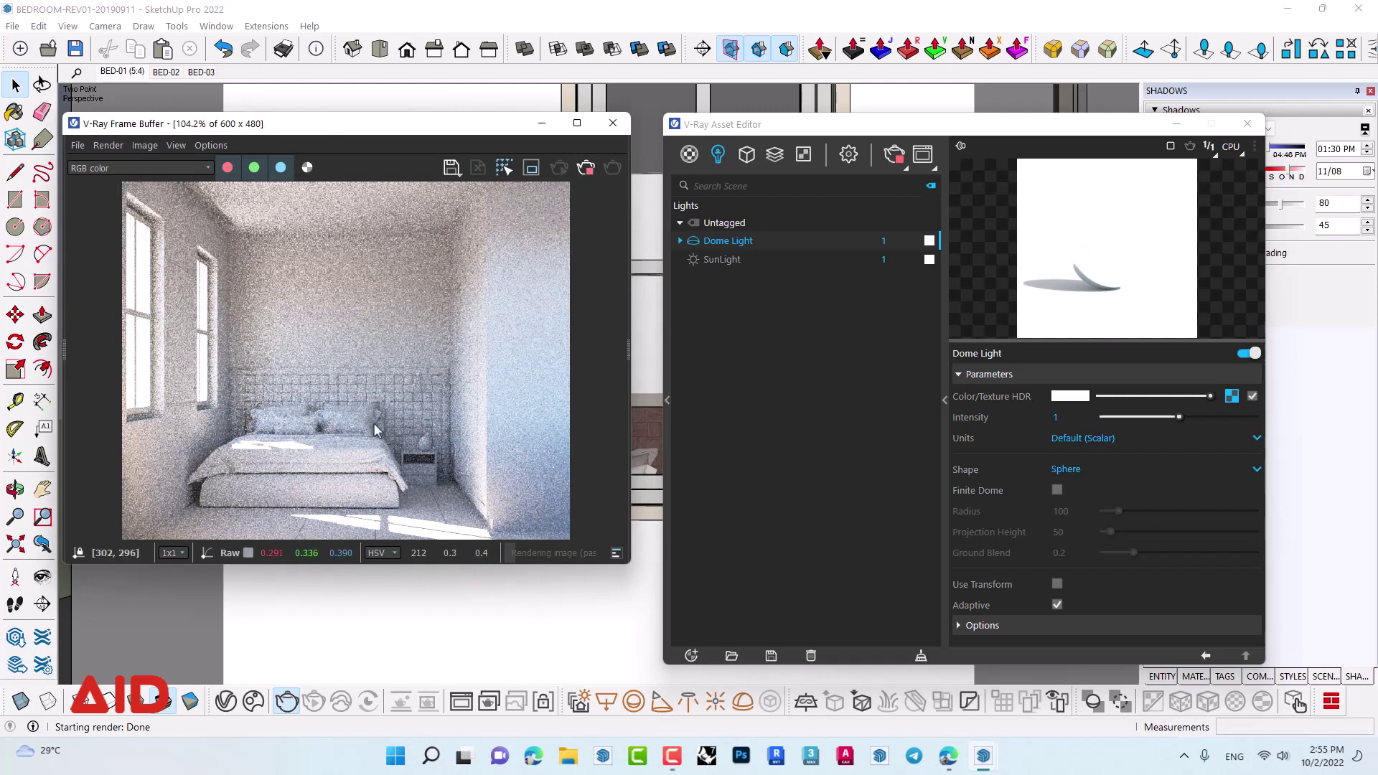
{"action": "scroll", "coordinate": [364, 407], "scroll_direction": "up", "scroll_amount": 10}
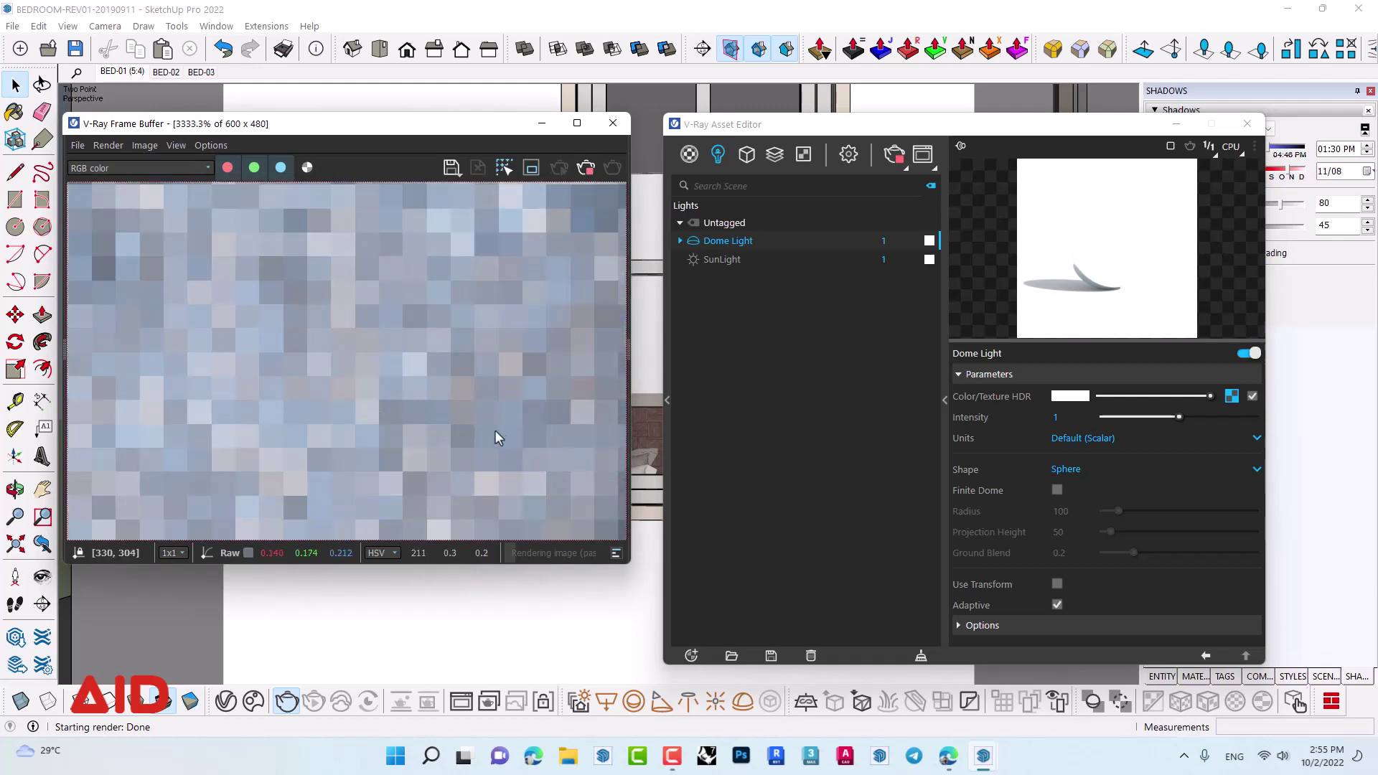
{"action": "scroll", "coordinate": [494, 426], "scroll_direction": "down", "scroll_amount": 10}
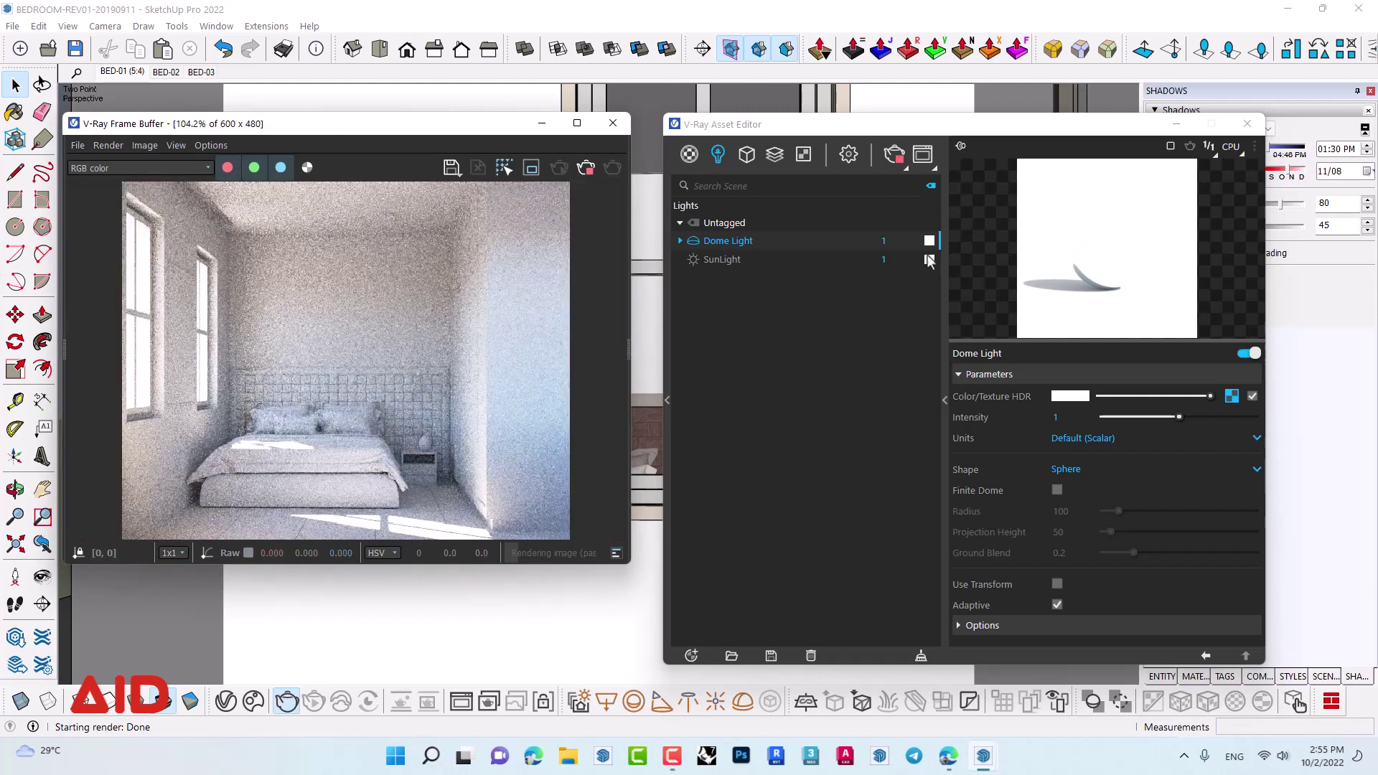
{"action": "left_click", "coordinate": [848, 154]}
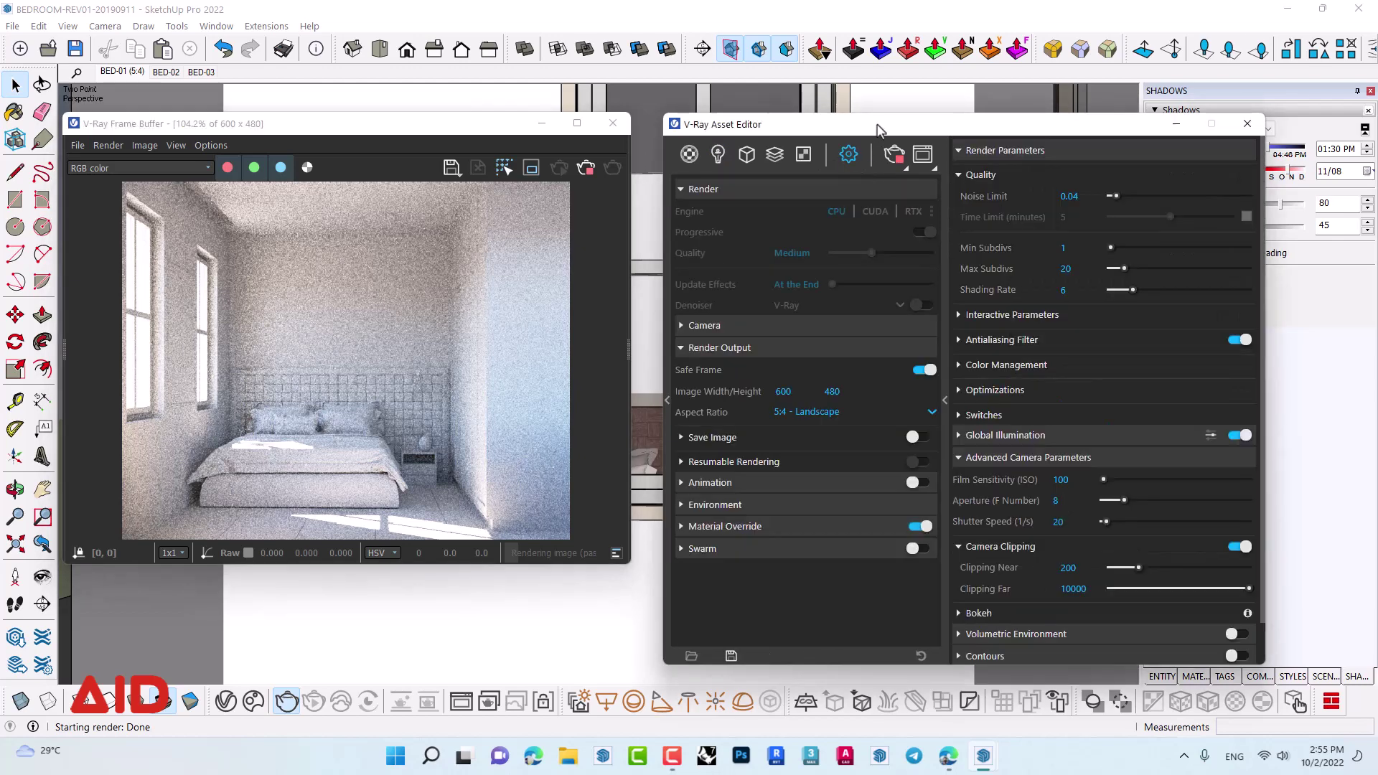
- Stop the render and set V-Ray quality to Low+ (noise limit 0.08, max subdivs 12)
{"action": "left_click_drag", "start_coordinate": [881, 129], "coordinate": [895, 143]}
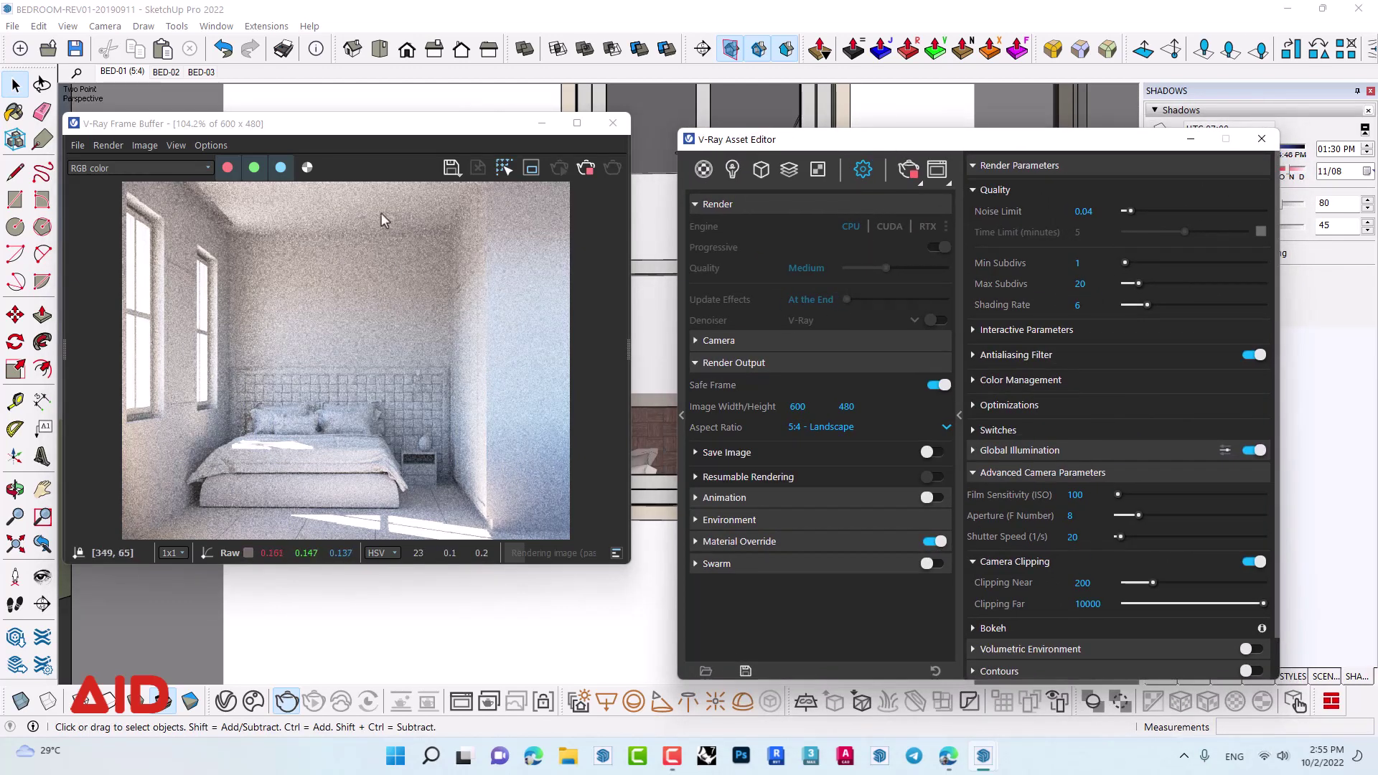
{"action": "left_click_drag", "start_coordinate": [376, 131], "coordinate": [402, 131]}
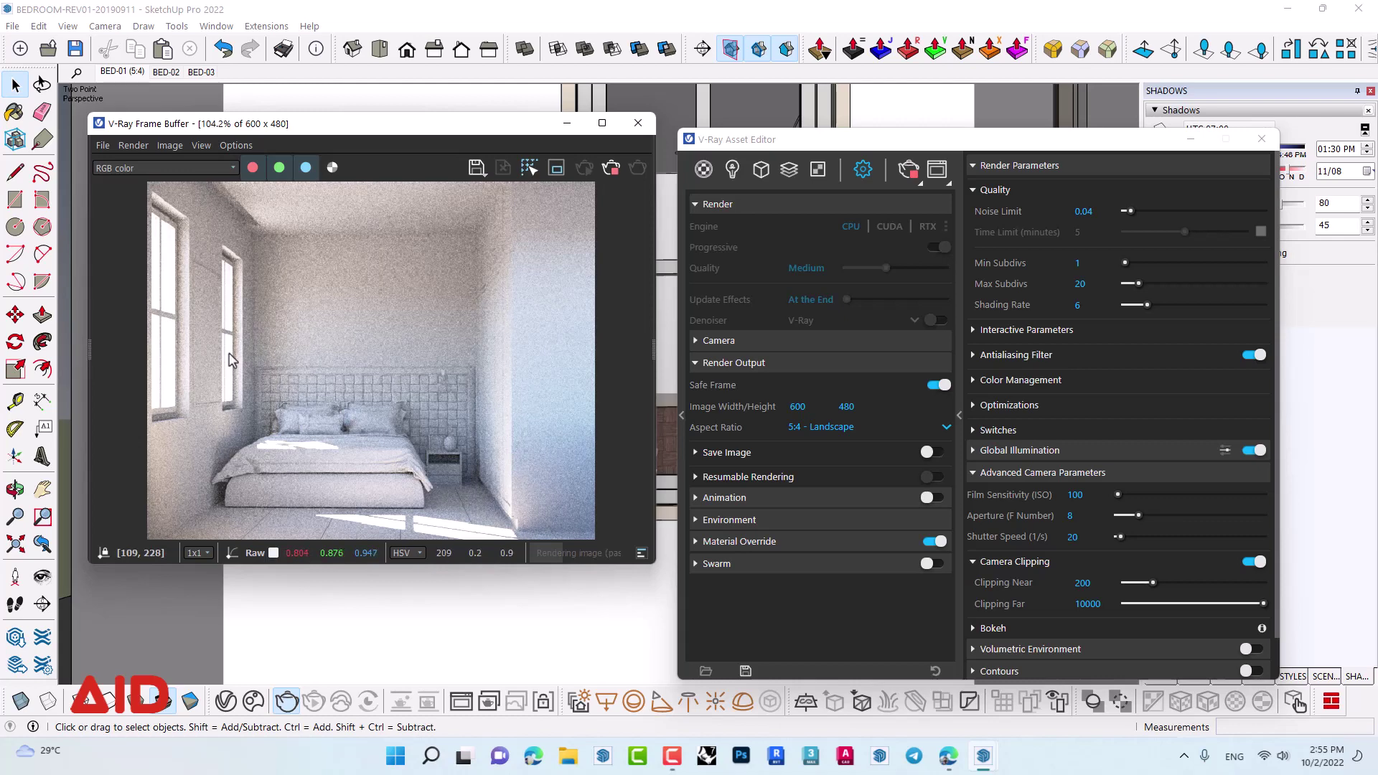
{"action": "left_click", "coordinate": [611, 171]}
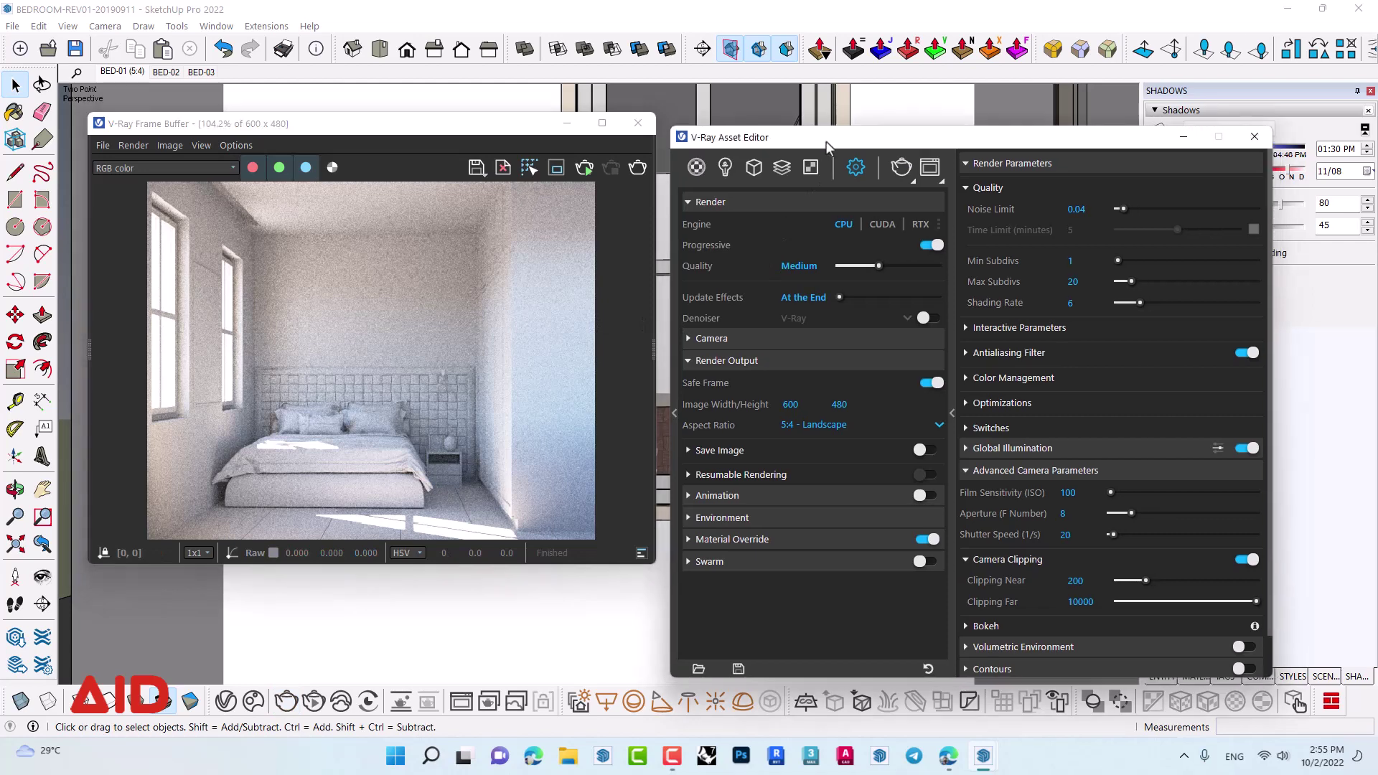
{"action": "left_click_drag", "start_coordinate": [835, 145], "coordinate": [815, 131]}
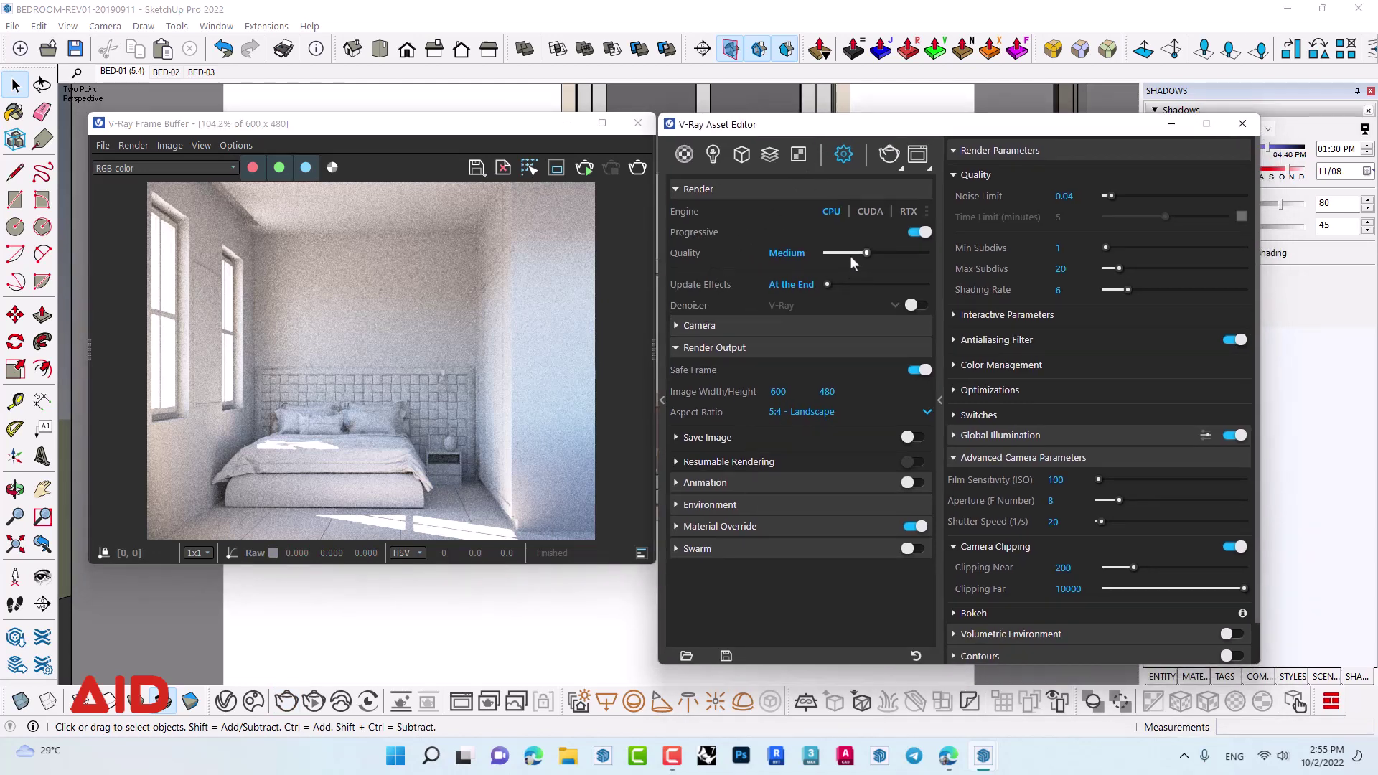
{"action": "left_click_drag", "start_coordinate": [849, 256], "coordinate": [844, 254]}
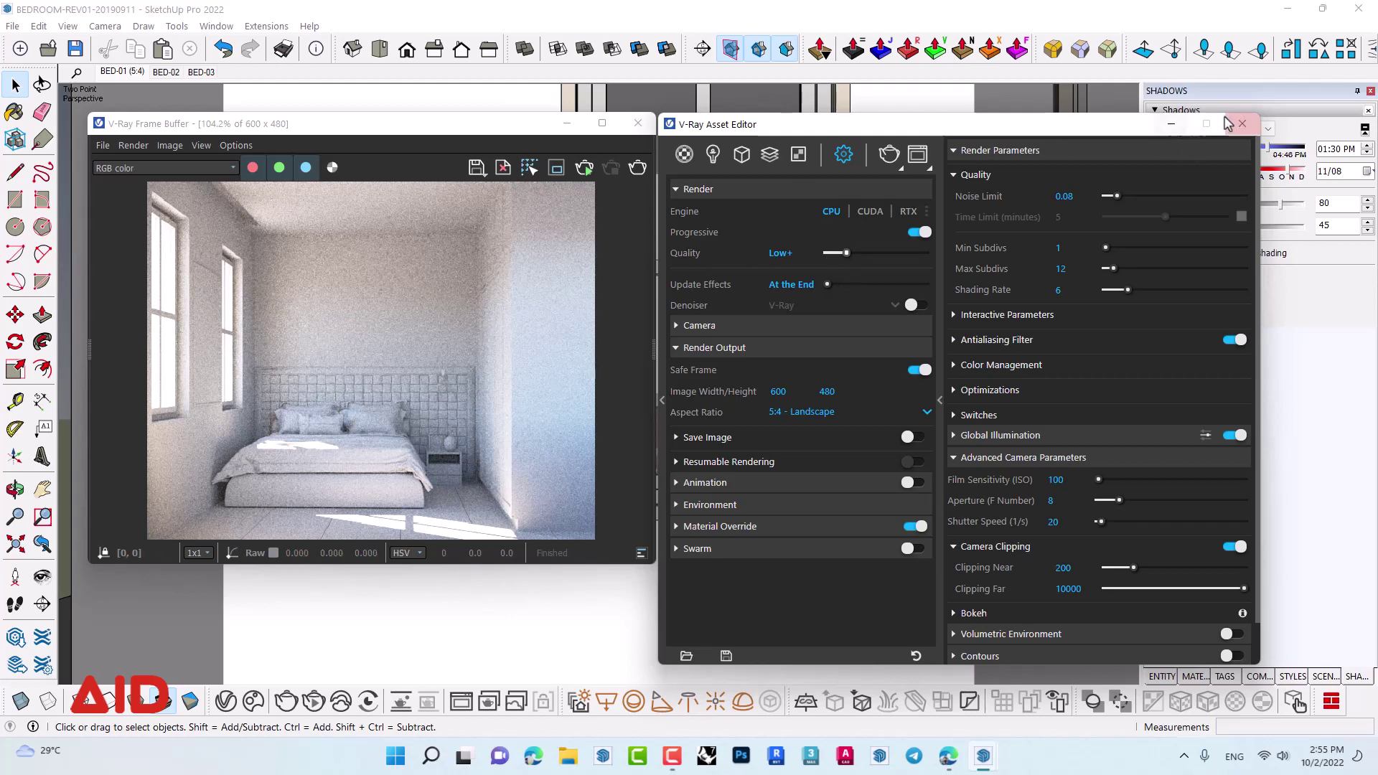
{"action": "left_click_drag", "start_coordinate": [1133, 127], "coordinate": [1003, 106]}
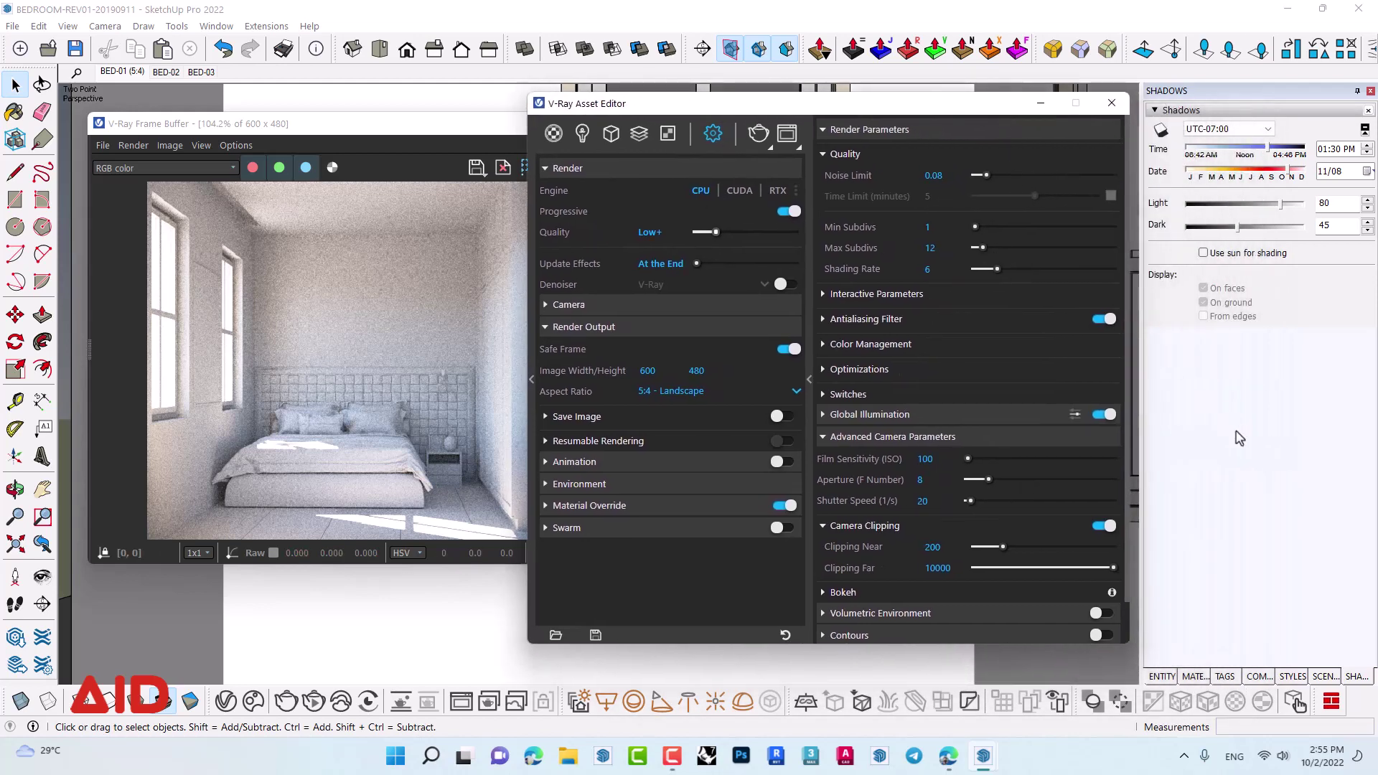
- Turn on the CURTAIN tag and update the BED-01 scene to match
{"action": "left_click", "coordinate": [1228, 677]}
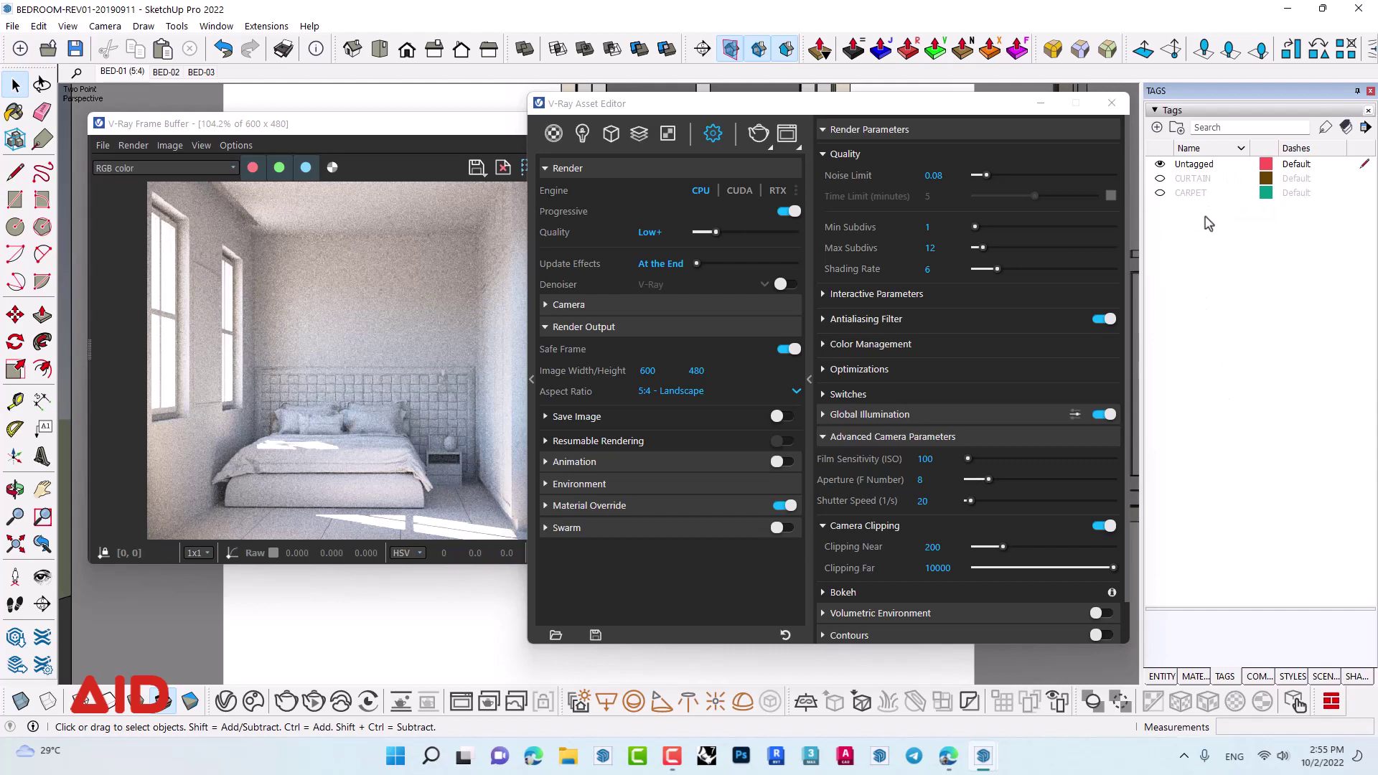
{"action": "left_click", "coordinate": [1160, 179]}
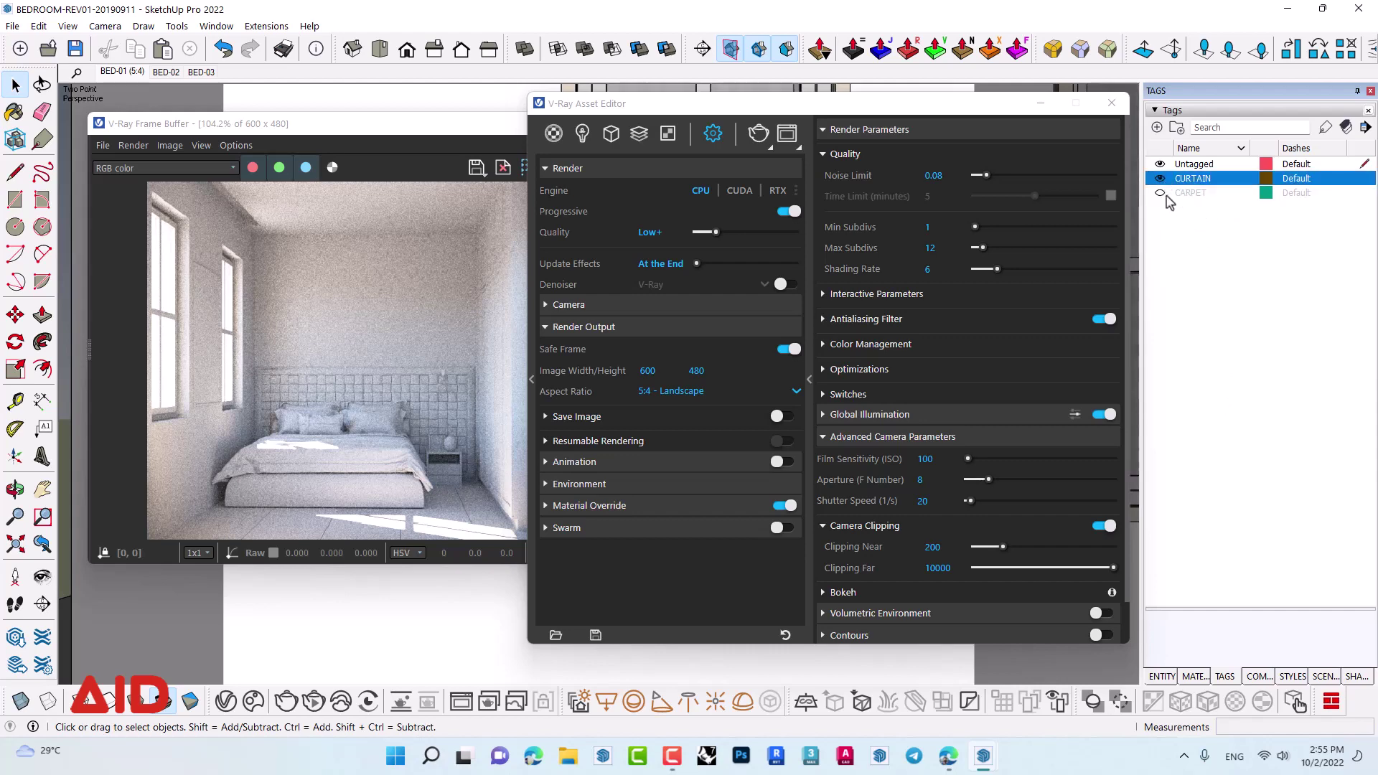
{"action": "mouse_move", "coordinate": [821, 108]}
{"action": "left_mouse_down"}
{"action": "mouse_move", "coordinate": [1092, 347]}
{"action": "mouse_move", "coordinate": [1034, 241]}
{"action": "left_mouse_up"}
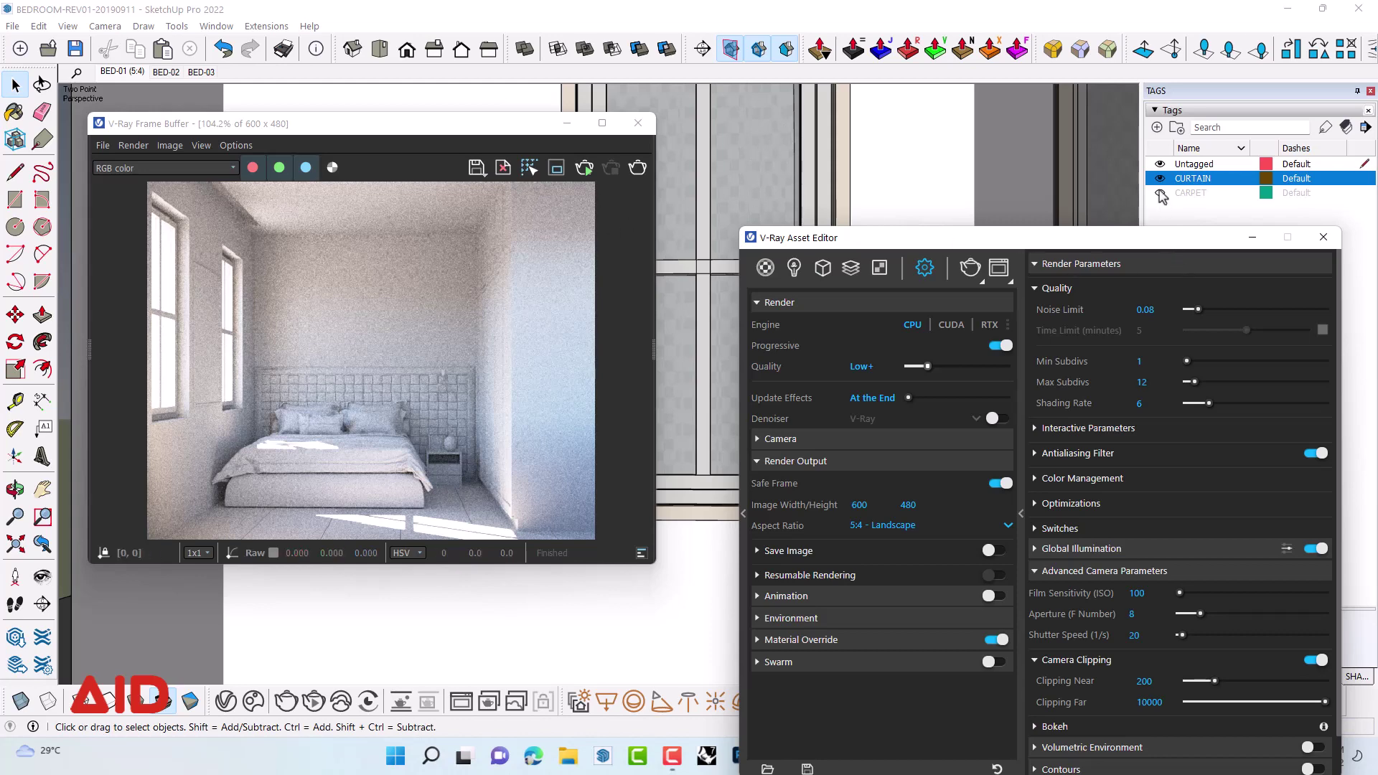
{"action": "right_click", "coordinate": [132, 72]}
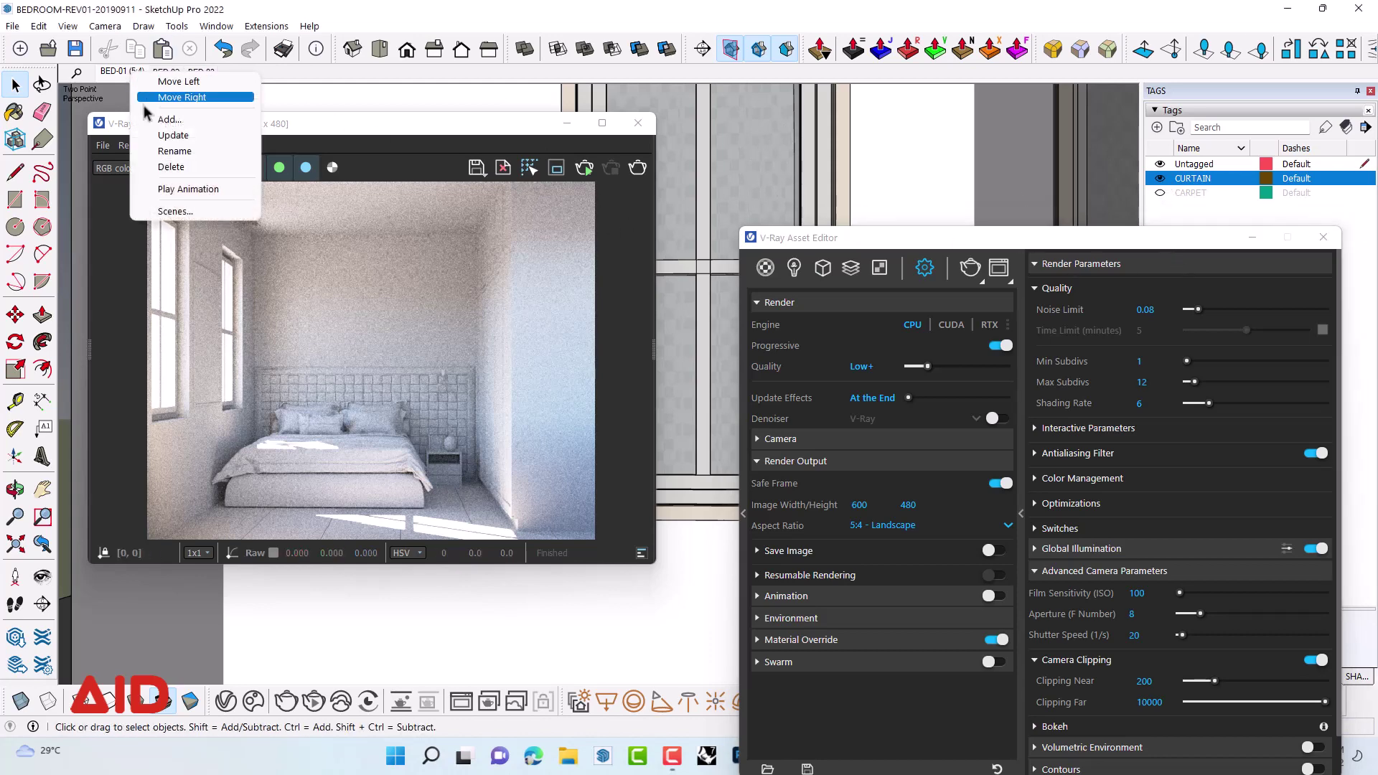
{"action": "left_click", "coordinate": [222, 135]}
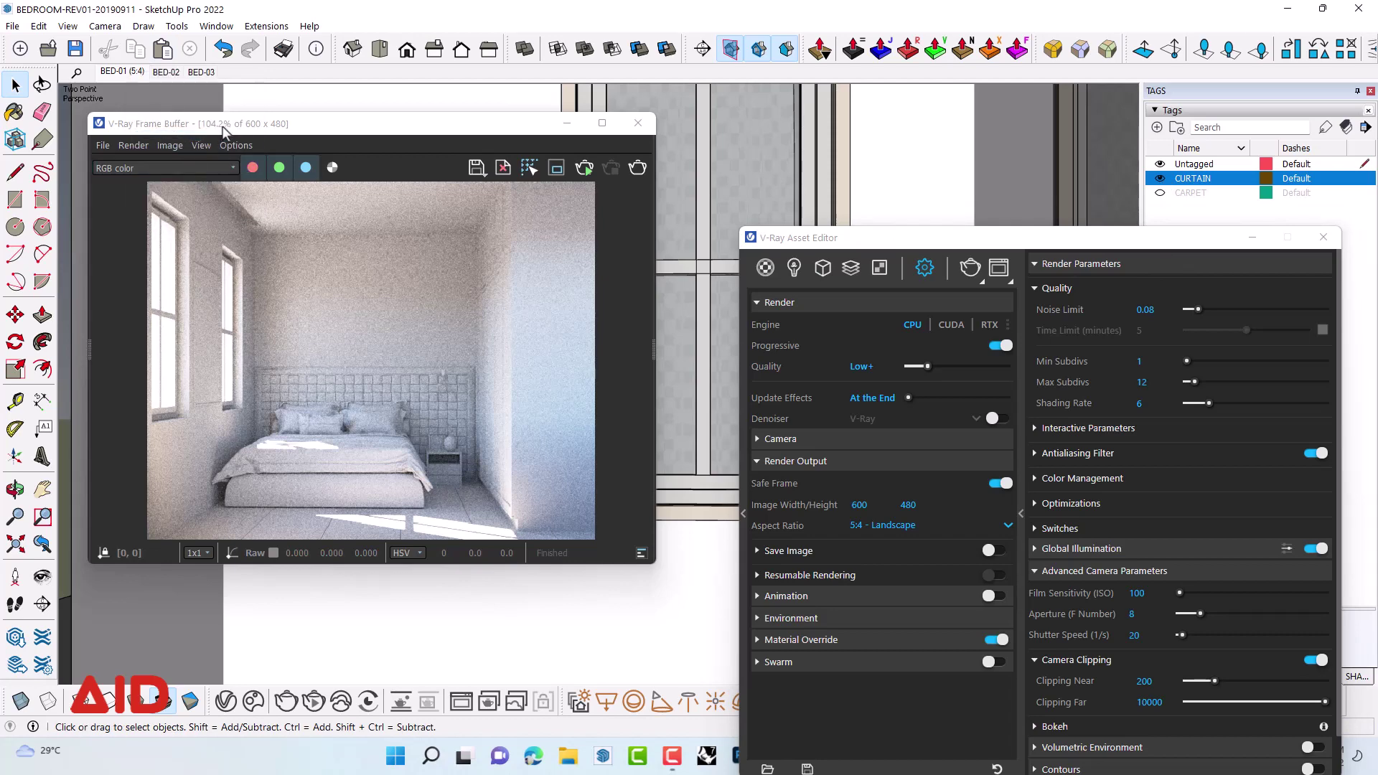
{"action": "left_click_drag", "start_coordinate": [224, 129], "coordinate": [250, 152]}
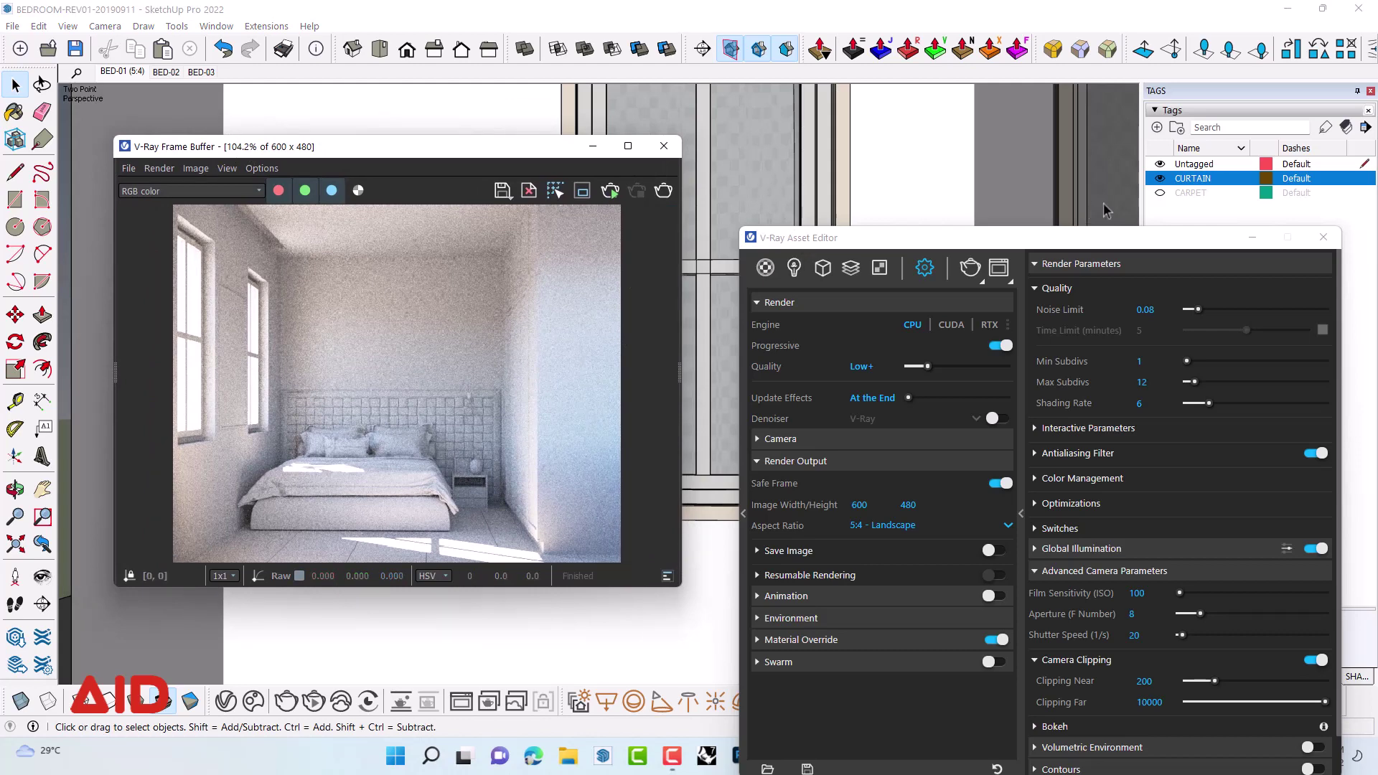
- Render the bedroom with curtains in an enlarged frame buffer, then stop the render
{"action": "left_click", "coordinate": [664, 191]}
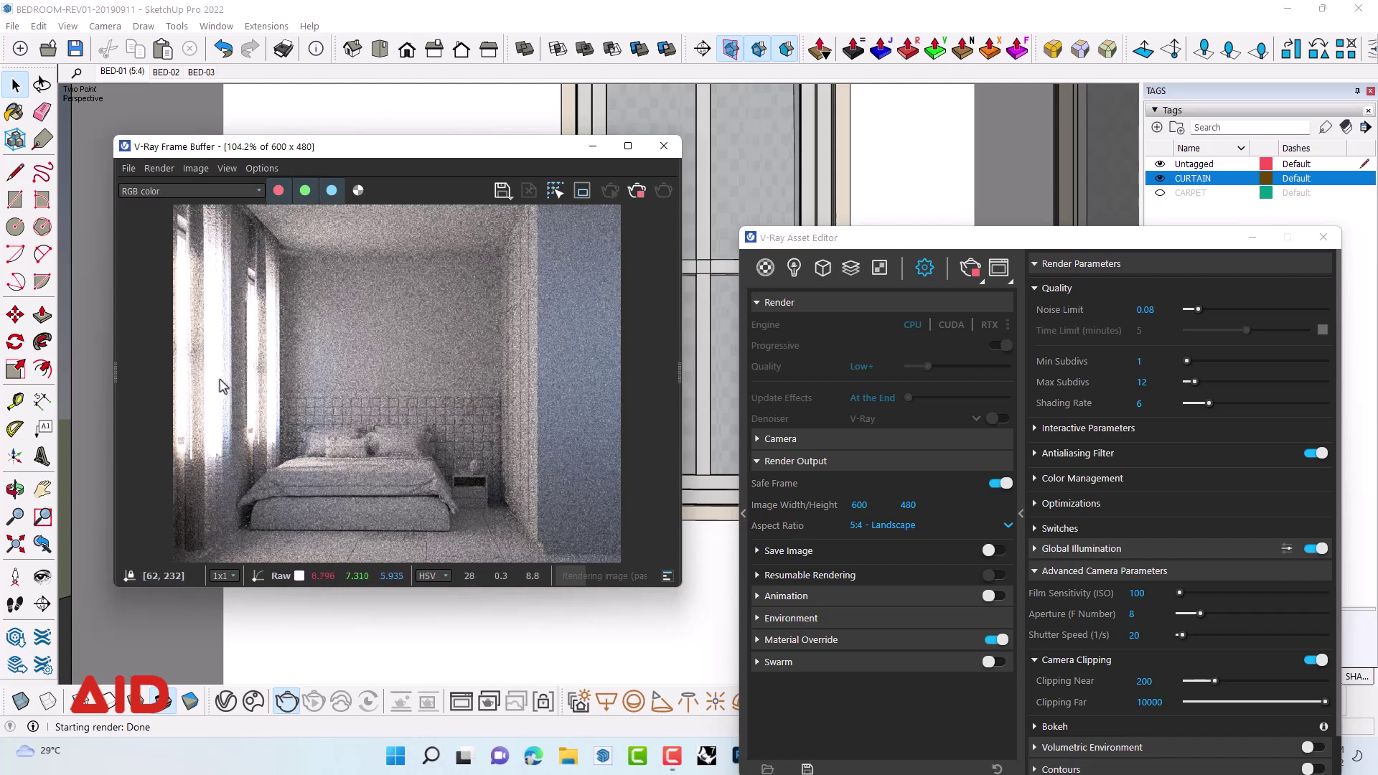
{"action": "left_click_drag", "start_coordinate": [423, 154], "coordinate": [402, 108]}
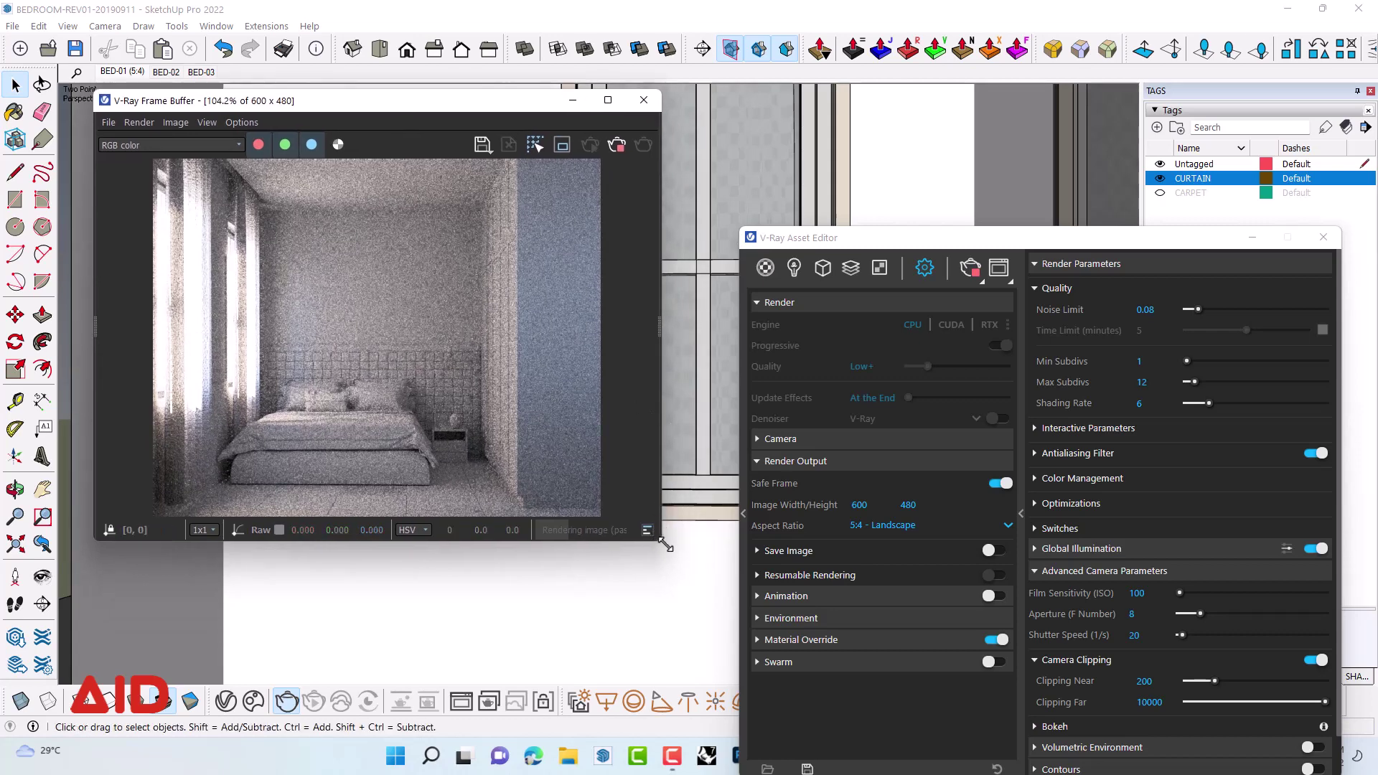
{"action": "left_click_drag", "start_coordinate": [666, 545], "coordinate": [710, 624]}
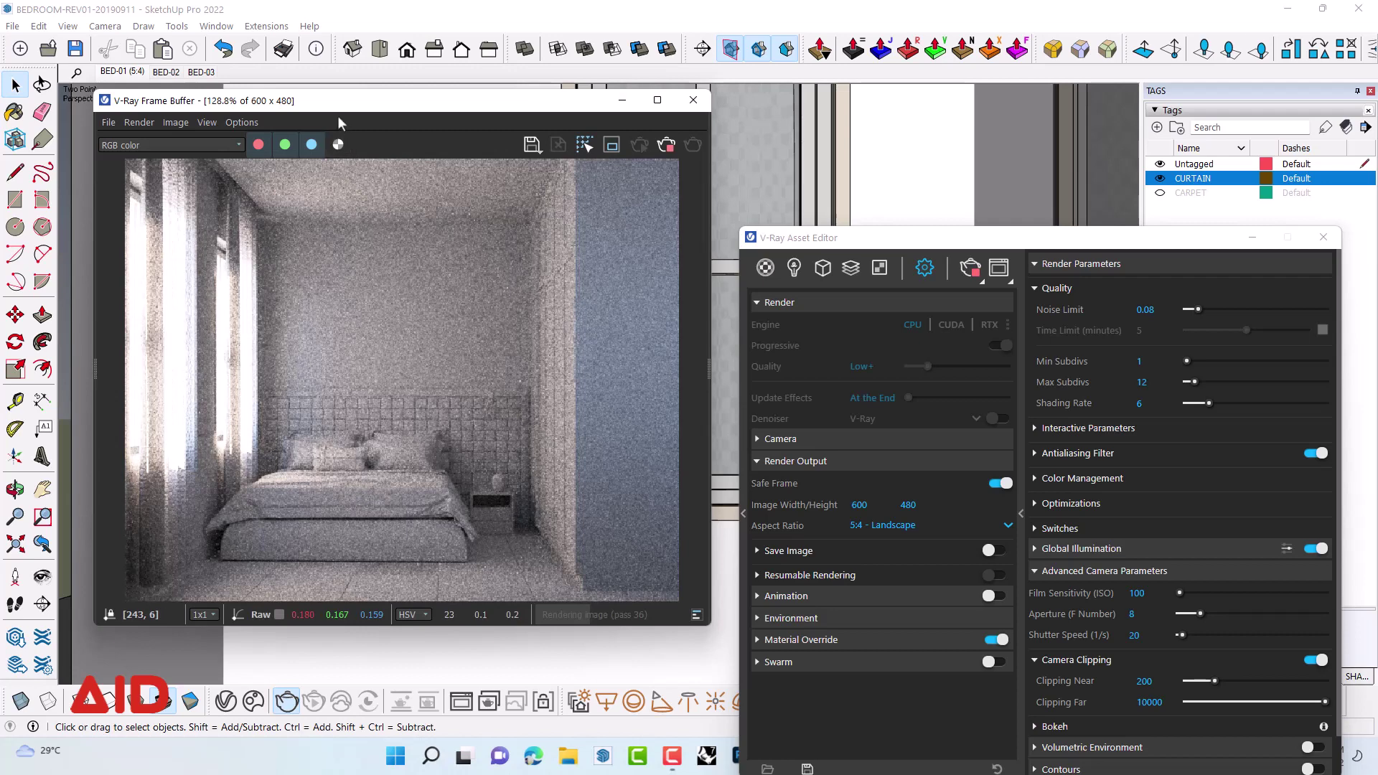
{"action": "left_click_drag", "start_coordinate": [336, 104], "coordinate": [325, 116]}
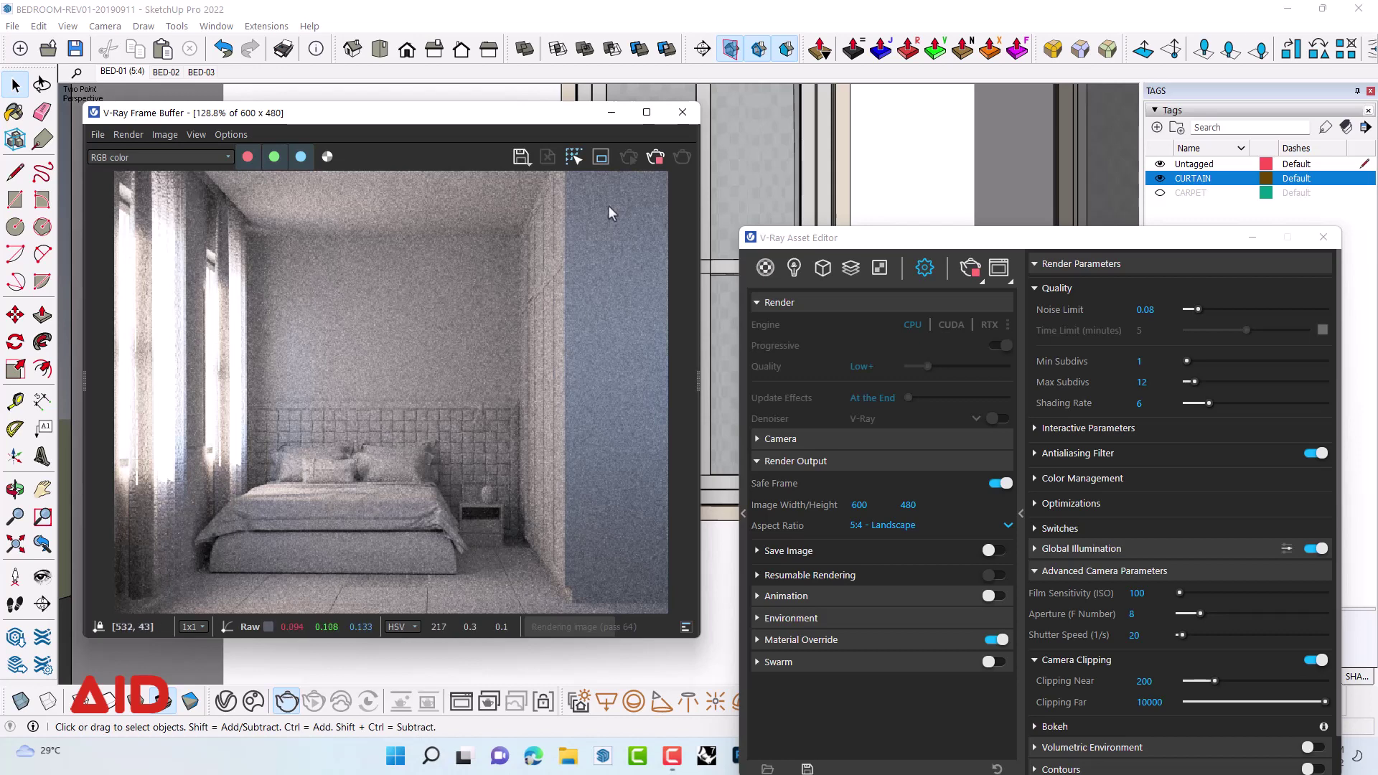
{"action": "left_click", "coordinate": [654, 159]}
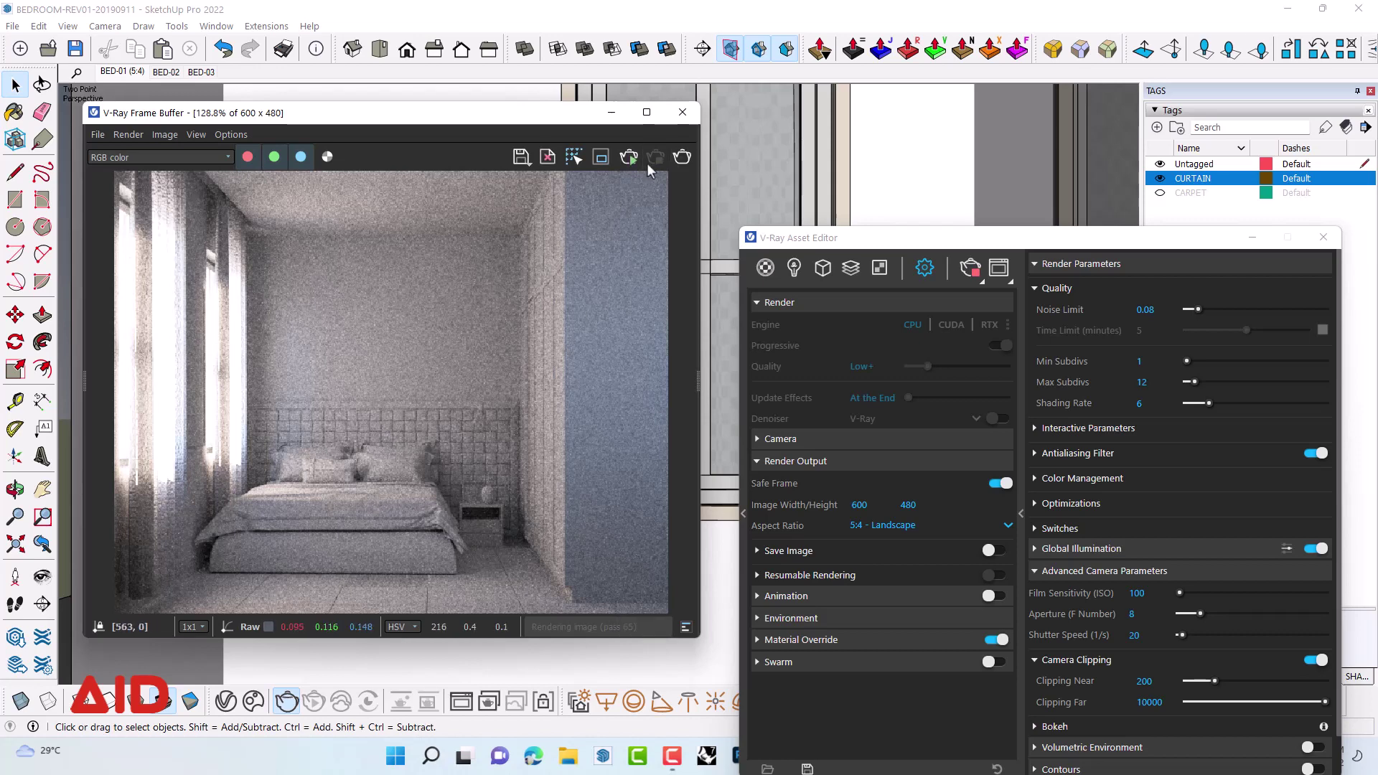
- Close the frame buffer and select the curtain, showing the Curtains 003 proxy geometry
{"action": "left_click", "coordinate": [683, 112]}
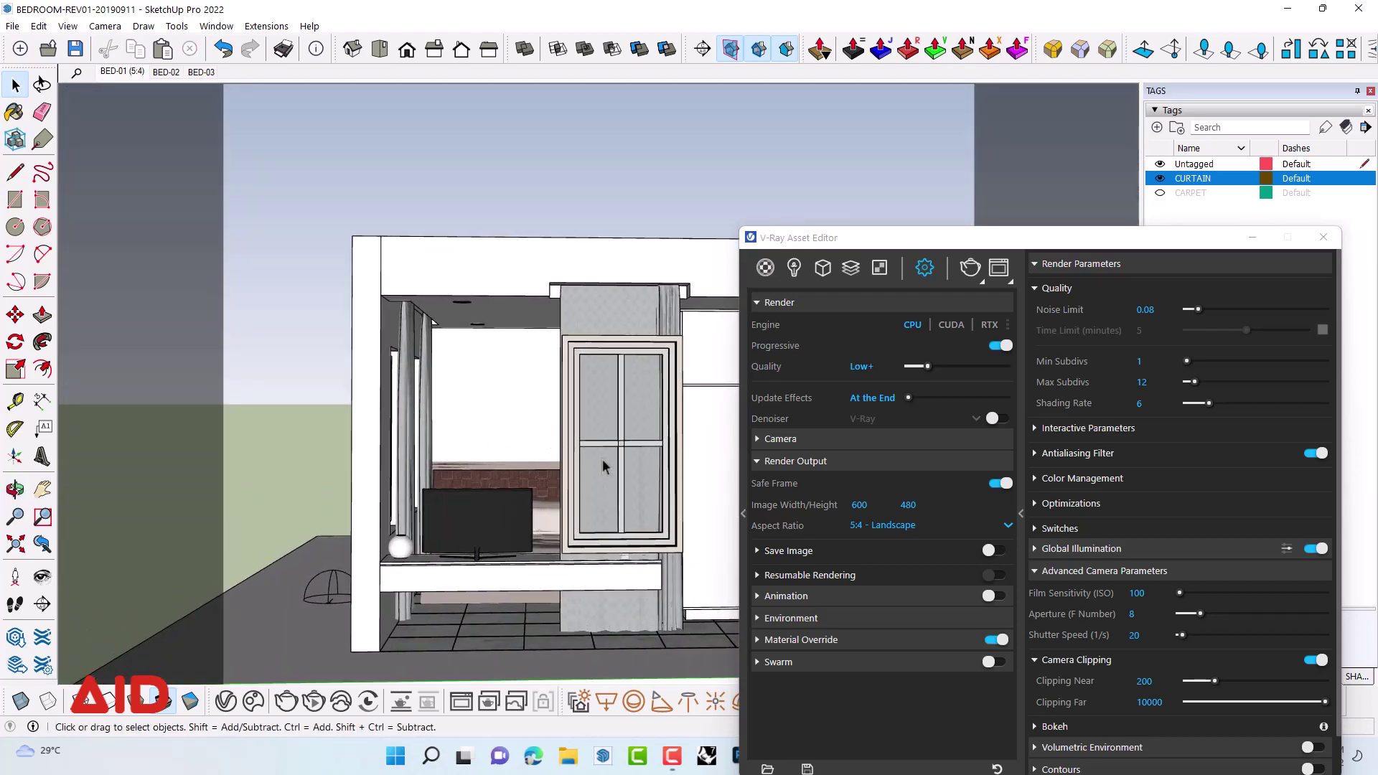
{"action": "left_click", "coordinate": [602, 462]}
{"action": "left_click", "coordinate": [616, 436]}
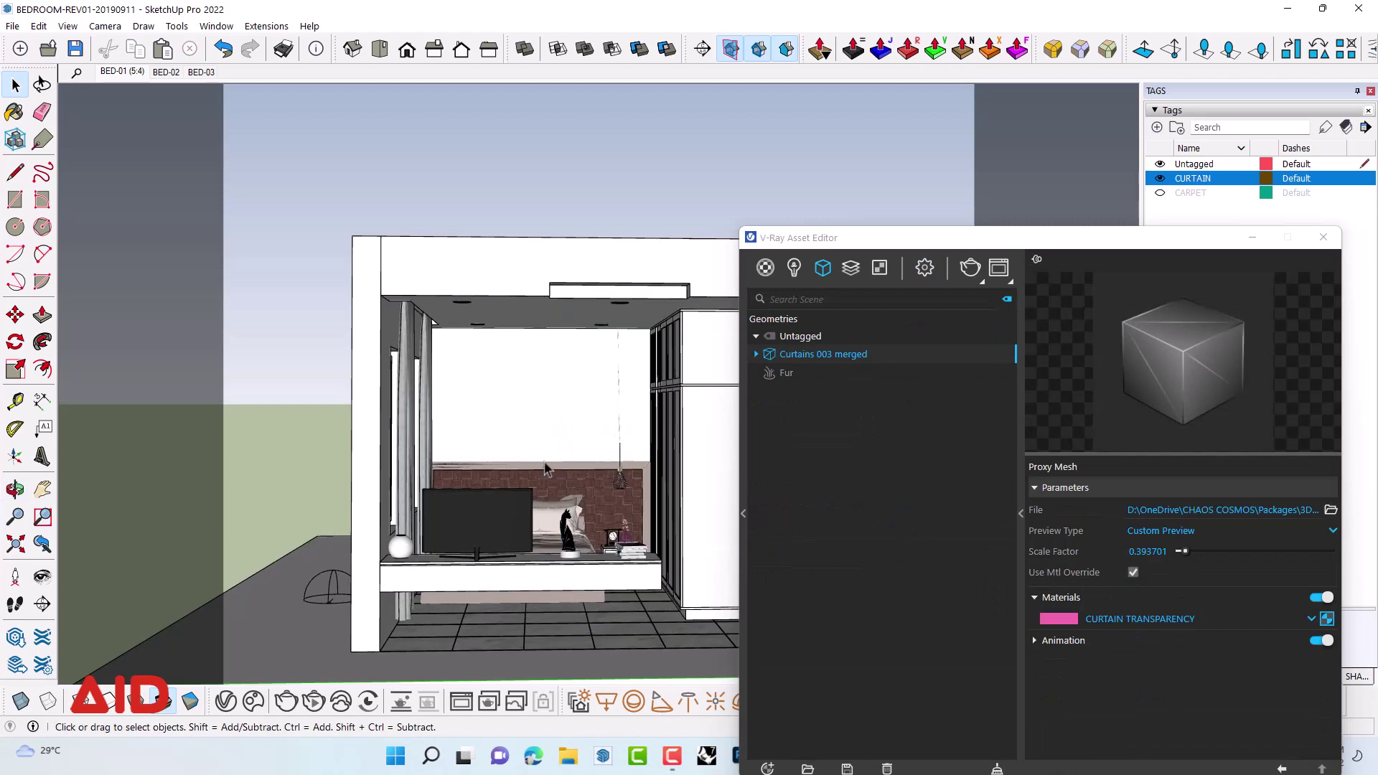
{"action": "middle_click_drag", "start_coordinate": [616, 436], "coordinate": [559, 416]}
{"action": "mouse_move", "coordinate": [559, 416]}
{"action": "left_mouse_down"}
{"action": "mouse_move", "coordinate": [560, 373]}
{"action": "mouse_move", "coordinate": [355, 386]}
{"action": "left_mouse_up"}
{"action": "scroll", "coordinate": [355, 385], "scroll_direction": "down", "scroll_amount": 5}
{"action": "key", "text": "space"}
{"action": "mouse_move", "coordinate": [354, 385]}
{"action": "middle_mouse_down"}
{"action": "mouse_move", "coordinate": [624, 372]}
{"action": "mouse_move", "coordinate": [656, 310]}
{"action": "mouse_move", "coordinate": [824, 391]}
{"action": "mouse_move", "coordinate": [473, 402]}
{"action": "middle_mouse_up"}
- Zoom in on the recessed ceiling downlight and select it
{"action": "scroll", "coordinate": [445, 387], "scroll_direction": "up", "scroll_amount": 3}
{"action": "scroll", "coordinate": [399, 368], "scroll_direction": "up", "scroll_amount": 3}
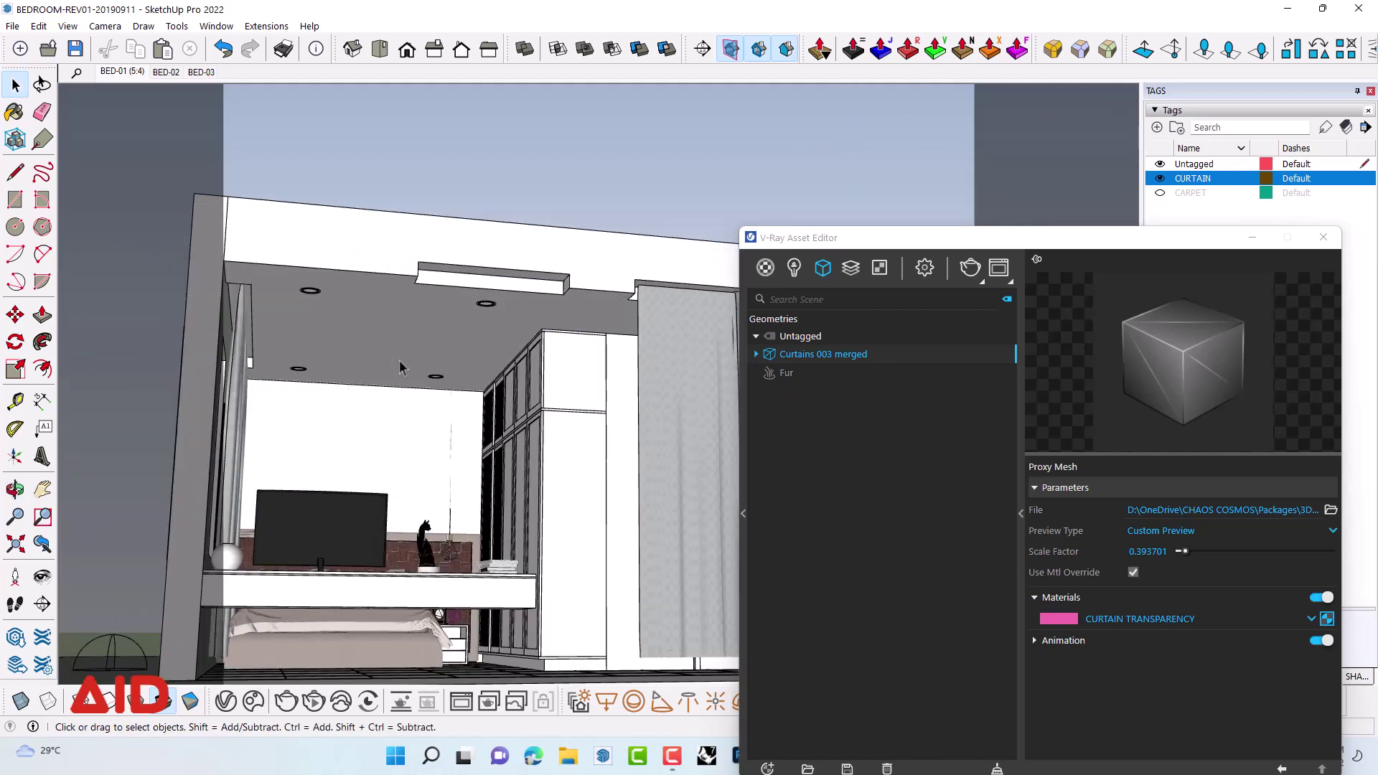
{"action": "scroll", "coordinate": [400, 367], "scroll_direction": "up", "scroll_amount": 3}
{"action": "scroll", "coordinate": [400, 367], "scroll_direction": "up", "scroll_amount": 2}
{"action": "mouse_move", "coordinate": [548, 353]}
{"action": "middle_mouse_down"}
{"action": "mouse_move", "coordinate": [462, 382]}
{"action": "mouse_move", "coordinate": [617, 264]}
{"action": "middle_mouse_up"}
{"action": "scroll", "coordinate": [617, 264], "scroll_direction": "up", "scroll_amount": 2}
{"action": "scroll", "coordinate": [617, 264], "scroll_direction": "up", "scroll_amount": 2}
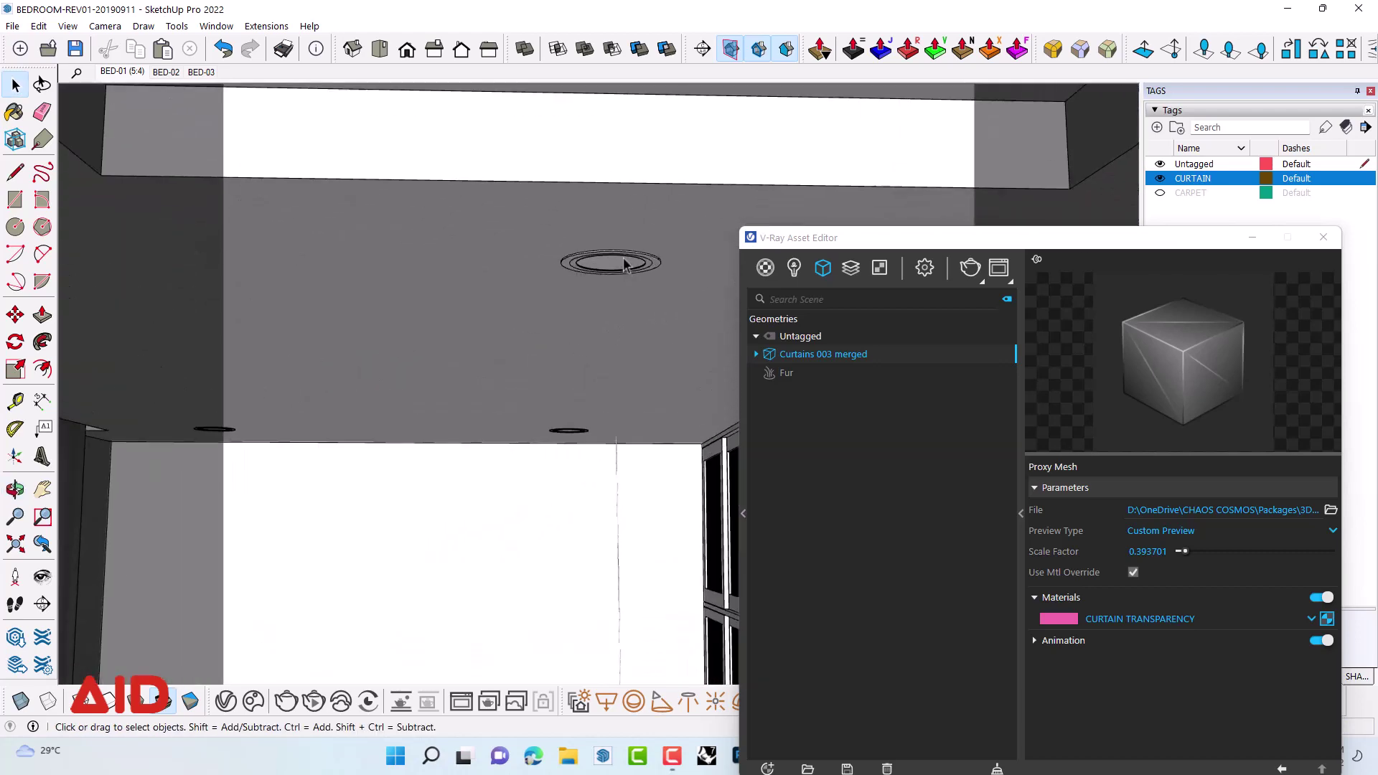
{"action": "scroll", "coordinate": [623, 265], "scroll_direction": "up", "scroll_amount": 1}
{"action": "left_click", "coordinate": [623, 261]}
- Orbit and zoom in for a close look at the ceiling light
{"action": "mouse_move", "coordinate": [614, 320]}
{"action": "middle_mouse_down"}
{"action": "mouse_move", "coordinate": [578, 222]}
{"action": "mouse_move", "coordinate": [585, 277]}
{"action": "mouse_move", "coordinate": [601, 260]}
{"action": "mouse_move", "coordinate": [605, 276]}
{"action": "mouse_move", "coordinate": [500, 250]}
{"action": "mouse_move", "coordinate": [572, 172]}
{"action": "mouse_move", "coordinate": [575, 206]}
{"action": "middle_mouse_up"}
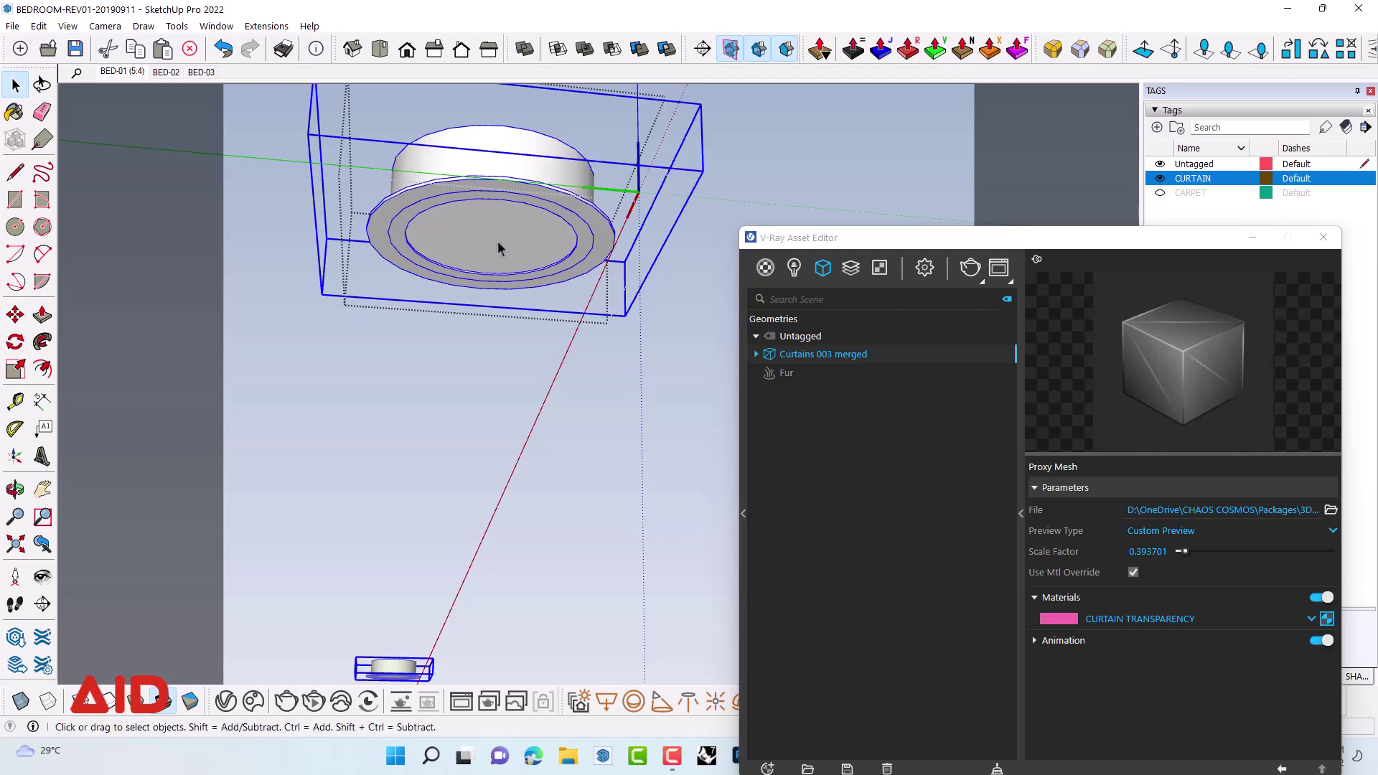
{"action": "mouse_move", "coordinate": [497, 239]}
{"action": "middle_mouse_down"}
{"action": "mouse_move", "coordinate": [509, 248]}
{"action": "mouse_move", "coordinate": [506, 218]}
{"action": "middle_mouse_up"}
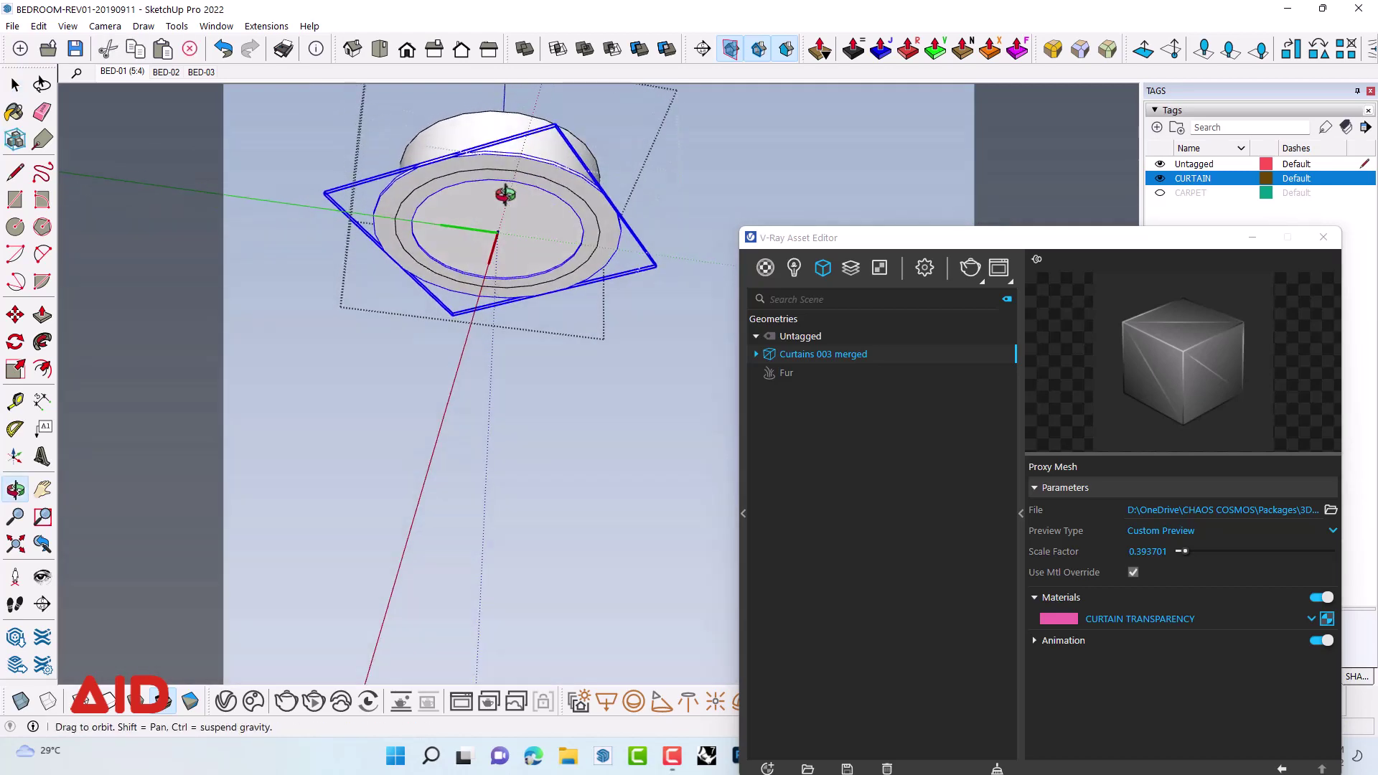
{"action": "scroll", "coordinate": [505, 218], "scroll_direction": "up", "scroll_amount": 2}
{"action": "scroll", "coordinate": [520, 235], "scroll_direction": "up", "scroll_amount": 2}
{"action": "scroll", "coordinate": [531, 235], "scroll_direction": "down", "scroll_amount": 2}
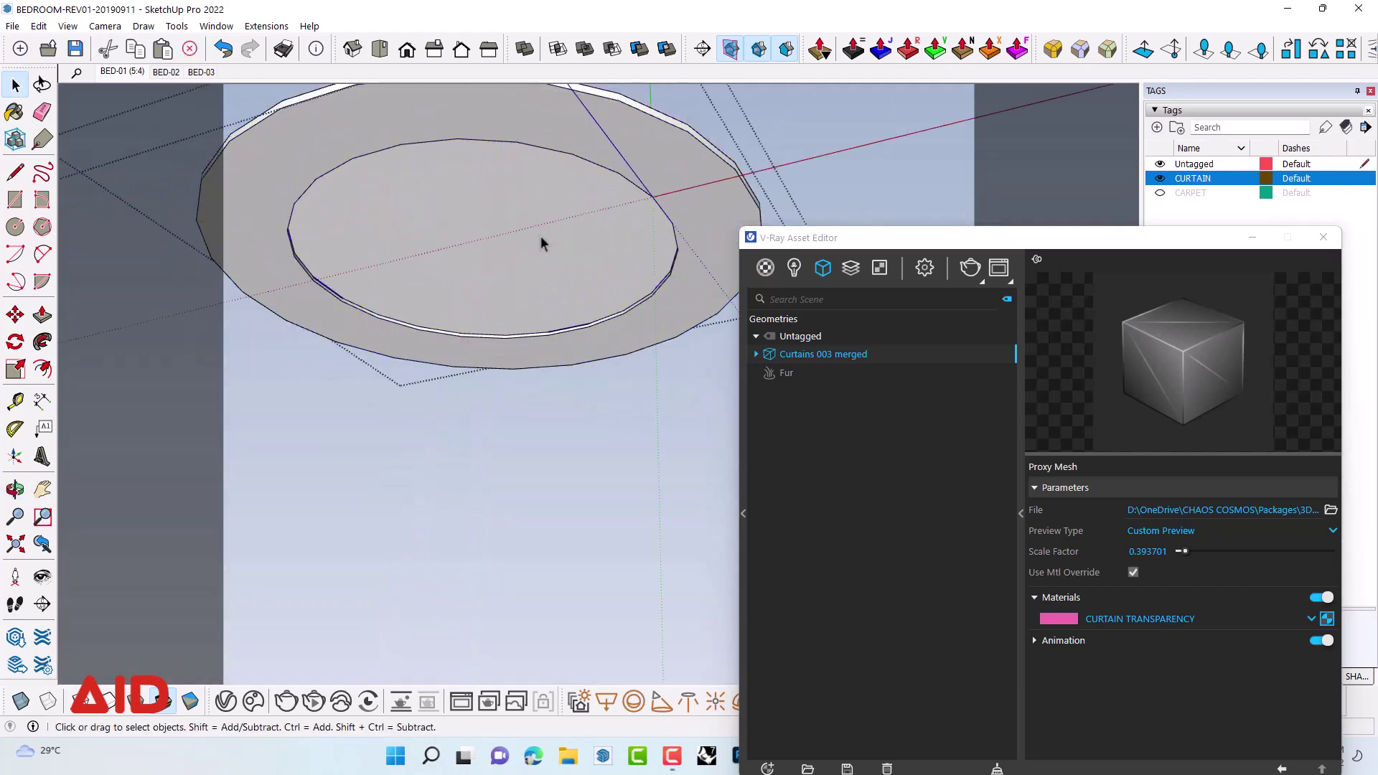
{"action": "scroll", "coordinate": [480, 253], "scroll_direction": "down", "scroll_amount": 3}
{"action": "scroll", "coordinate": [471, 253], "scroll_direction": "down", "scroll_amount": 2}
{"action": "scroll", "coordinate": [472, 252], "scroll_direction": "down", "scroll_amount": 2}
{"action": "scroll", "coordinate": [474, 251], "scroll_direction": "down", "scroll_amount": 2}
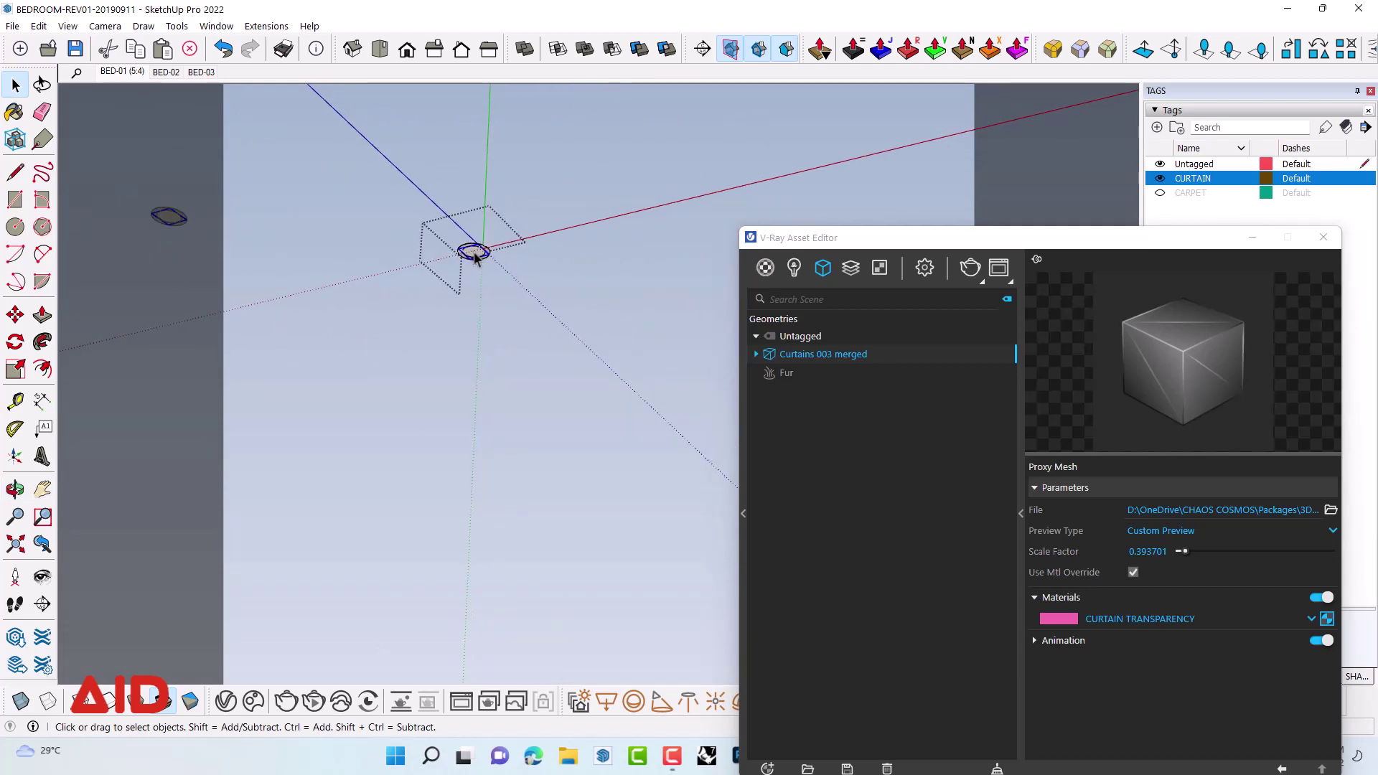
{"action": "mouse_move", "coordinate": [475, 253]}
{"action": "middle_mouse_down"}
{"action": "mouse_move", "coordinate": [394, 394]}
{"action": "mouse_move", "coordinate": [436, 348]}
{"action": "mouse_move", "coordinate": [550, 363]}
{"action": "mouse_move", "coordinate": [600, 289]}
{"action": "mouse_move", "coordinate": [209, 252]}
{"action": "mouse_move", "coordinate": [547, 262]}
{"action": "mouse_move", "coordinate": [615, 277]}
{"action": "mouse_move", "coordinate": [603, 240]}
{"action": "middle_mouse_up"}
{"action": "scroll", "coordinate": [479, 262], "scroll_direction": "up", "scroll_amount": 2}
- Open the ceiling light group and select the inner disc's flat face
{"action": "key", "text": "ctrl+a"}
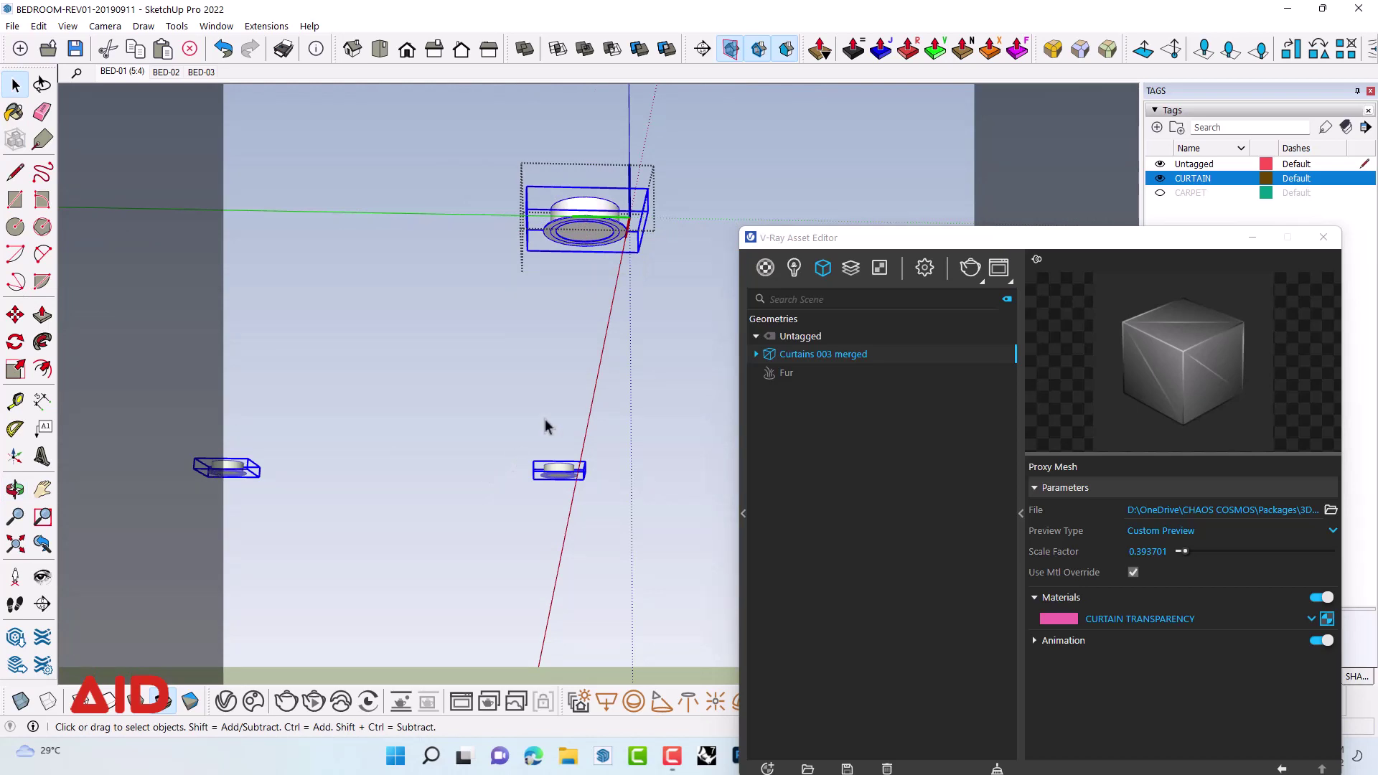
{"action": "scroll", "coordinate": [596, 243], "scroll_direction": "up", "scroll_amount": 5}
{"action": "scroll", "coordinate": [596, 223], "scroll_direction": "up", "scroll_amount": 5}
{"action": "key", "text": "Escape"}
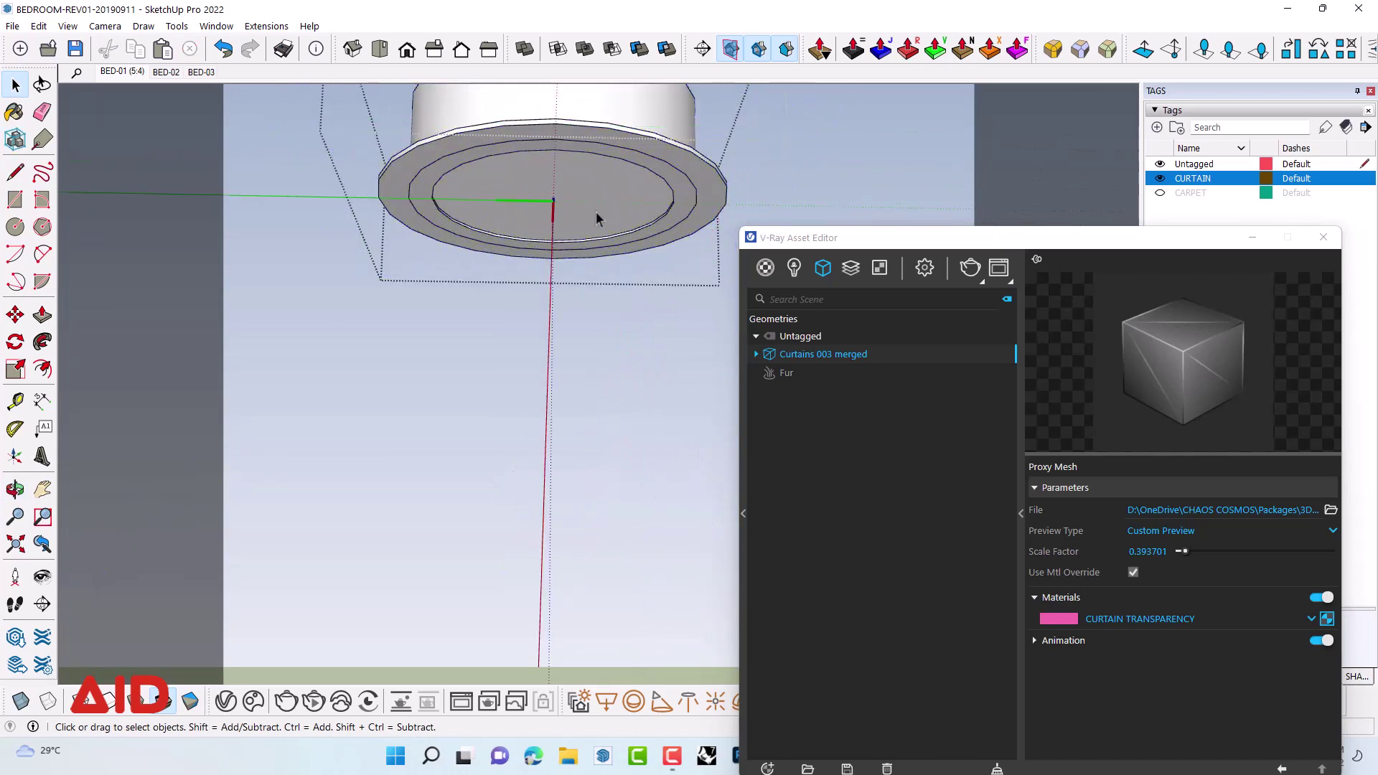
{"action": "left_click", "coordinate": [566, 211]}
{"action": "double_click", "coordinate": [563, 209]}
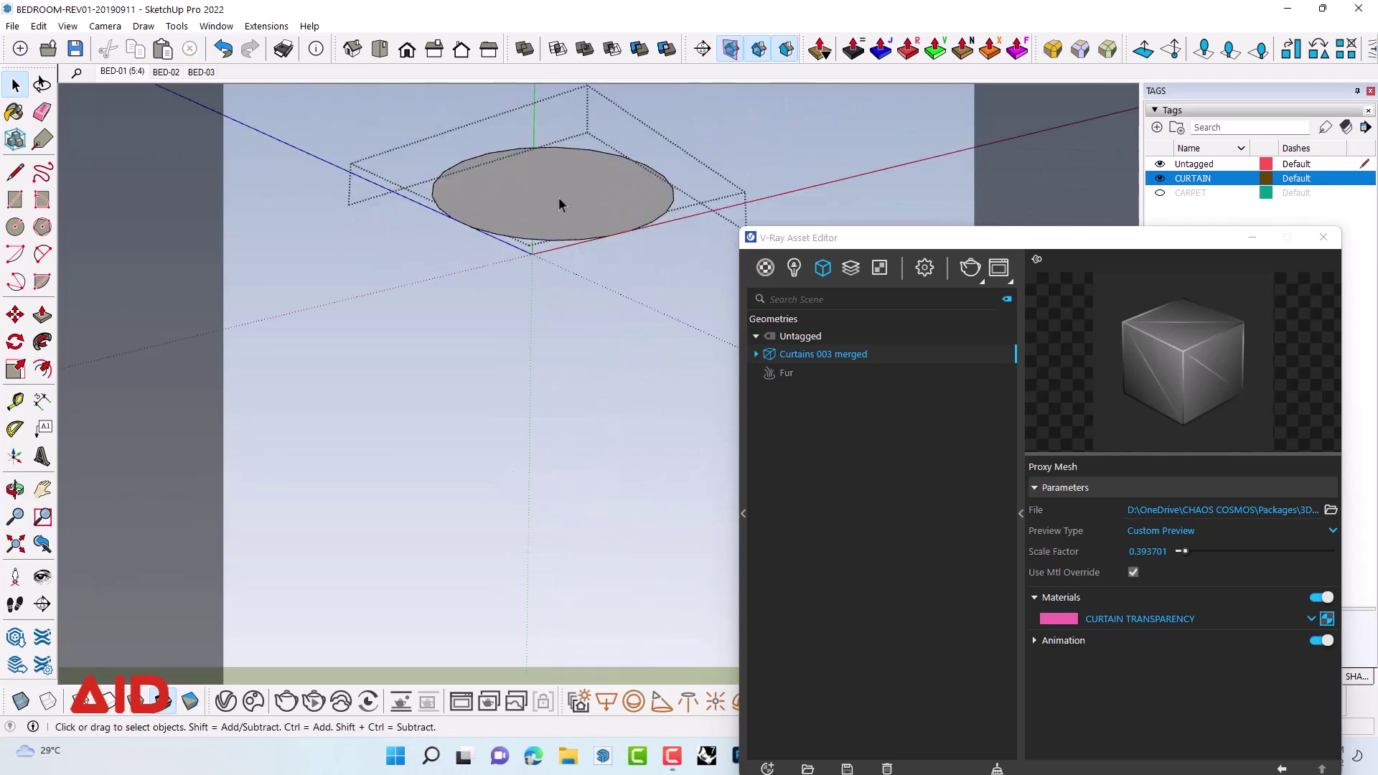
{"action": "left_click", "coordinate": [559, 204]}
- Convert the selected disc face into a V-Ray mesh light
{"action": "mouse_move", "coordinate": [609, 191]}
{"action": "middle_mouse_down"}
{"action": "mouse_move", "coordinate": [563, 360]}
{"action": "mouse_move", "coordinate": [539, 194]}
{"action": "mouse_move", "coordinate": [549, 208]}
{"action": "mouse_move", "coordinate": [593, 191]}
{"action": "mouse_move", "coordinate": [581, 400]}
{"action": "mouse_move", "coordinate": [600, 191]}
{"action": "middle_mouse_up"}
{"action": "scroll", "coordinate": [550, 205], "scroll_direction": "up", "scroll_amount": 2}
{"action": "scroll", "coordinate": [593, 204], "scroll_direction": "up", "scroll_amount": 2}
{"action": "scroll", "coordinate": [593, 204], "scroll_direction": "up", "scroll_amount": 3}
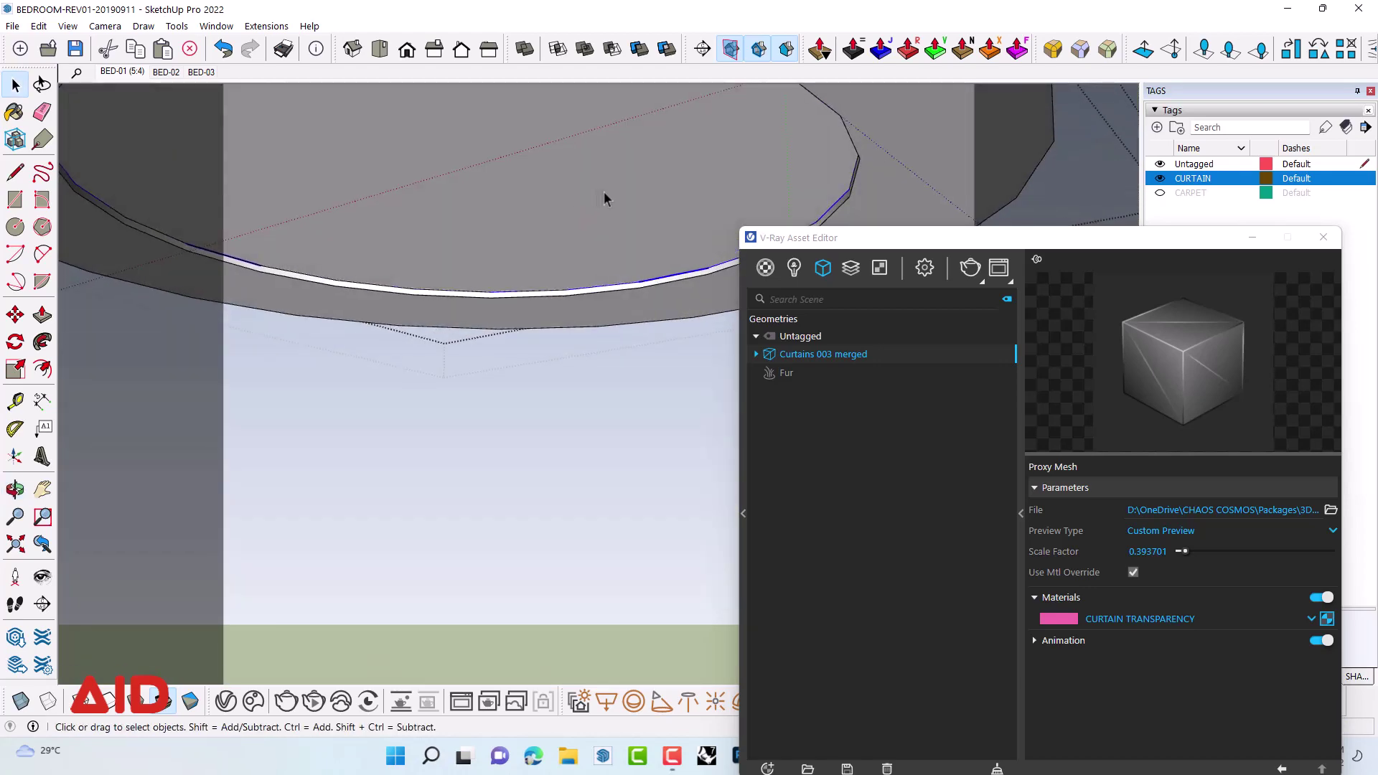
{"action": "left_click_drag", "start_coordinate": [891, 243], "coordinate": [814, 105]}
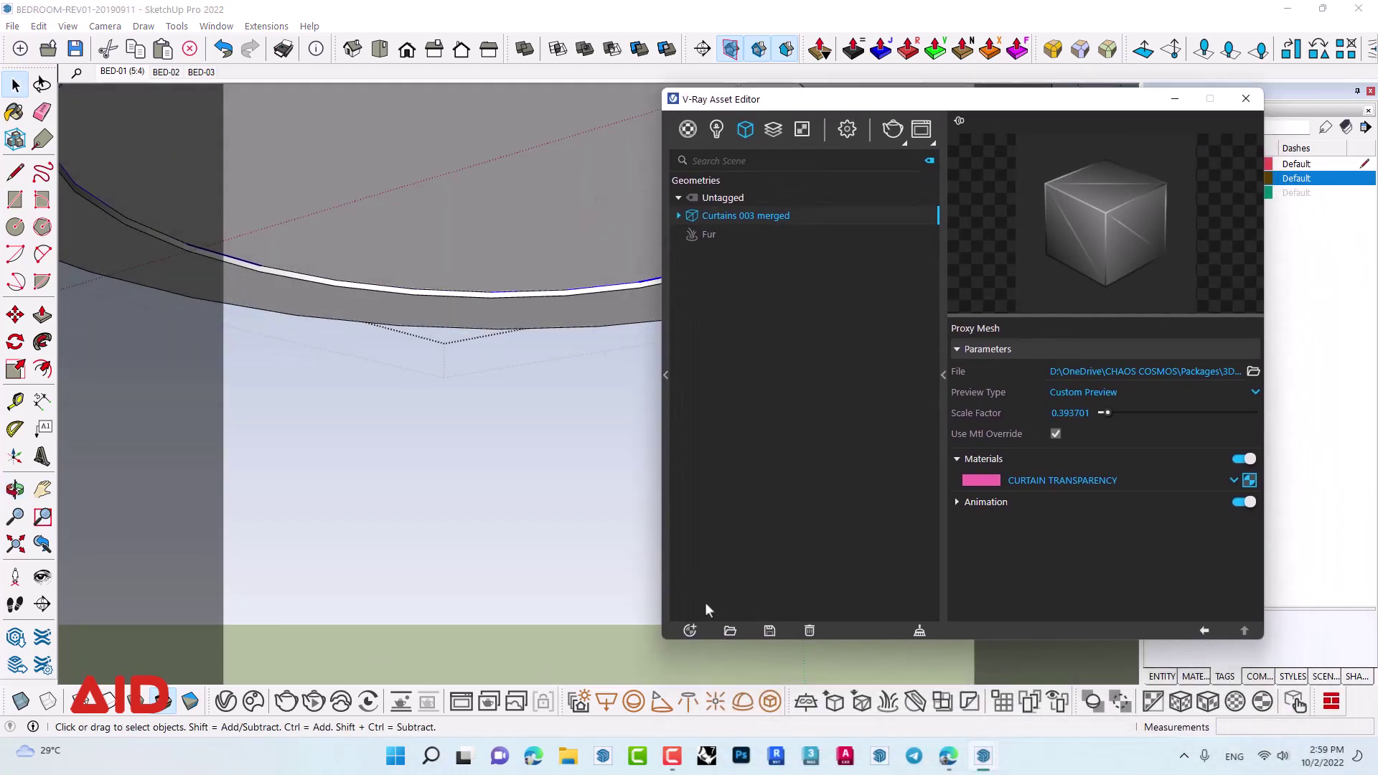
{"action": "left_click", "coordinate": [770, 701]}
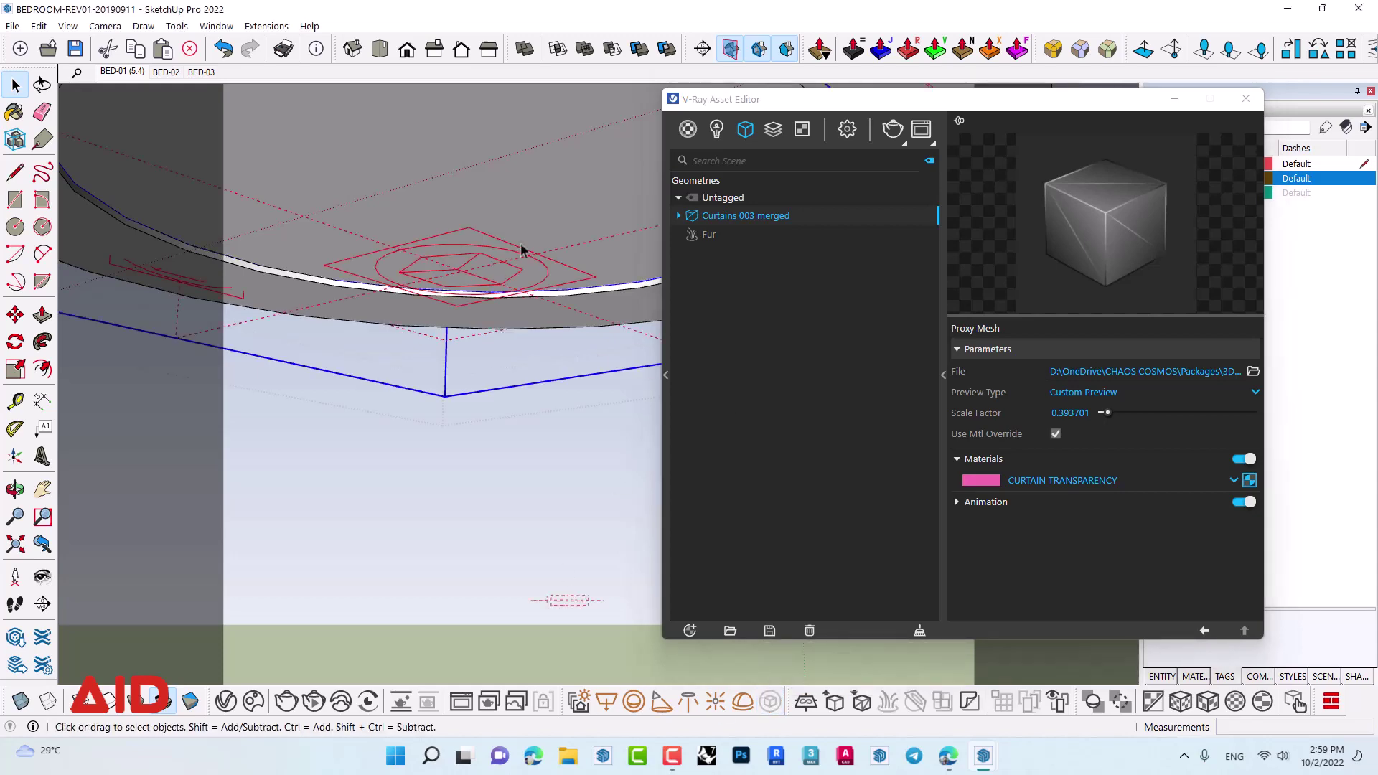
{"action": "middle_click_drag", "start_coordinate": [456, 281], "coordinate": [464, 282]}
{"action": "left_click", "coordinate": [463, 282]}
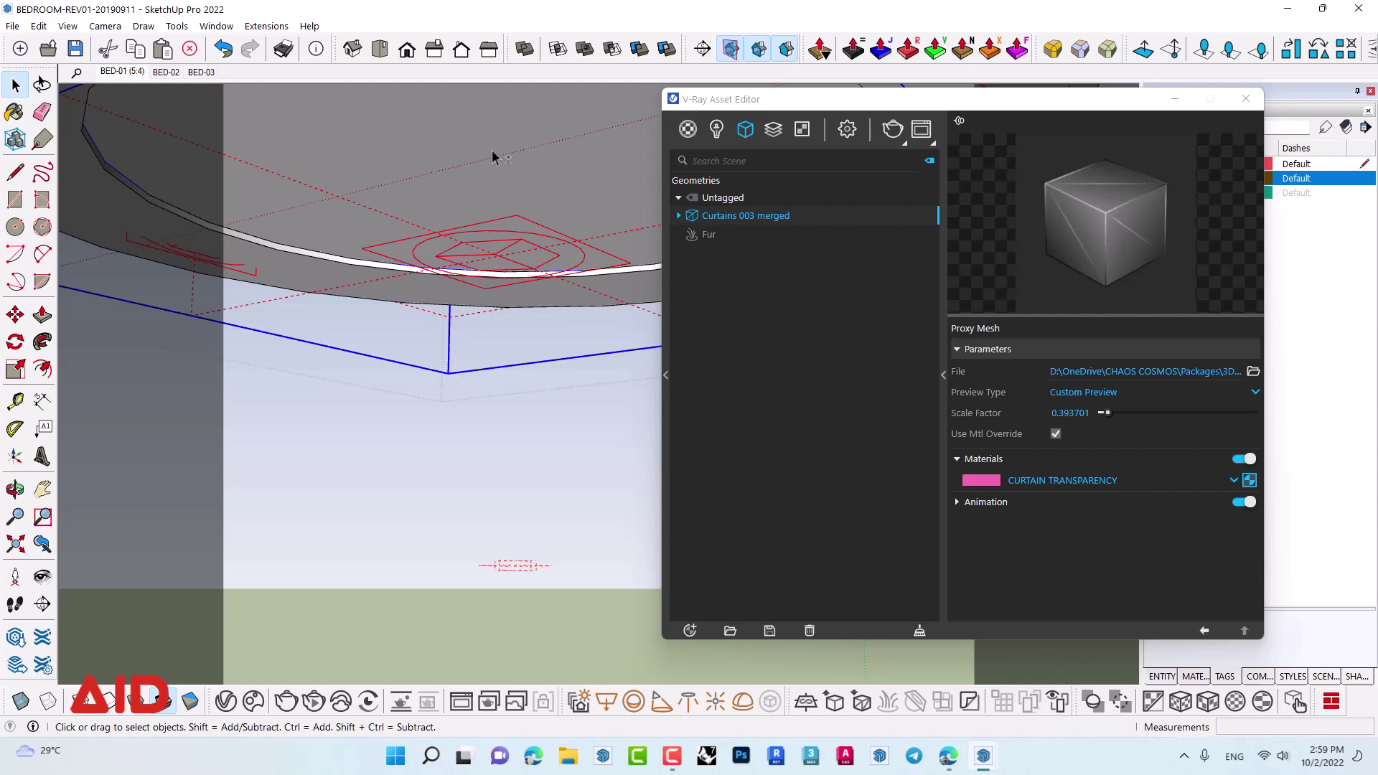
- Return to the BED-01 scene view
{"action": "middle_click_drag", "start_coordinate": [562, 208], "coordinate": [420, 146]}
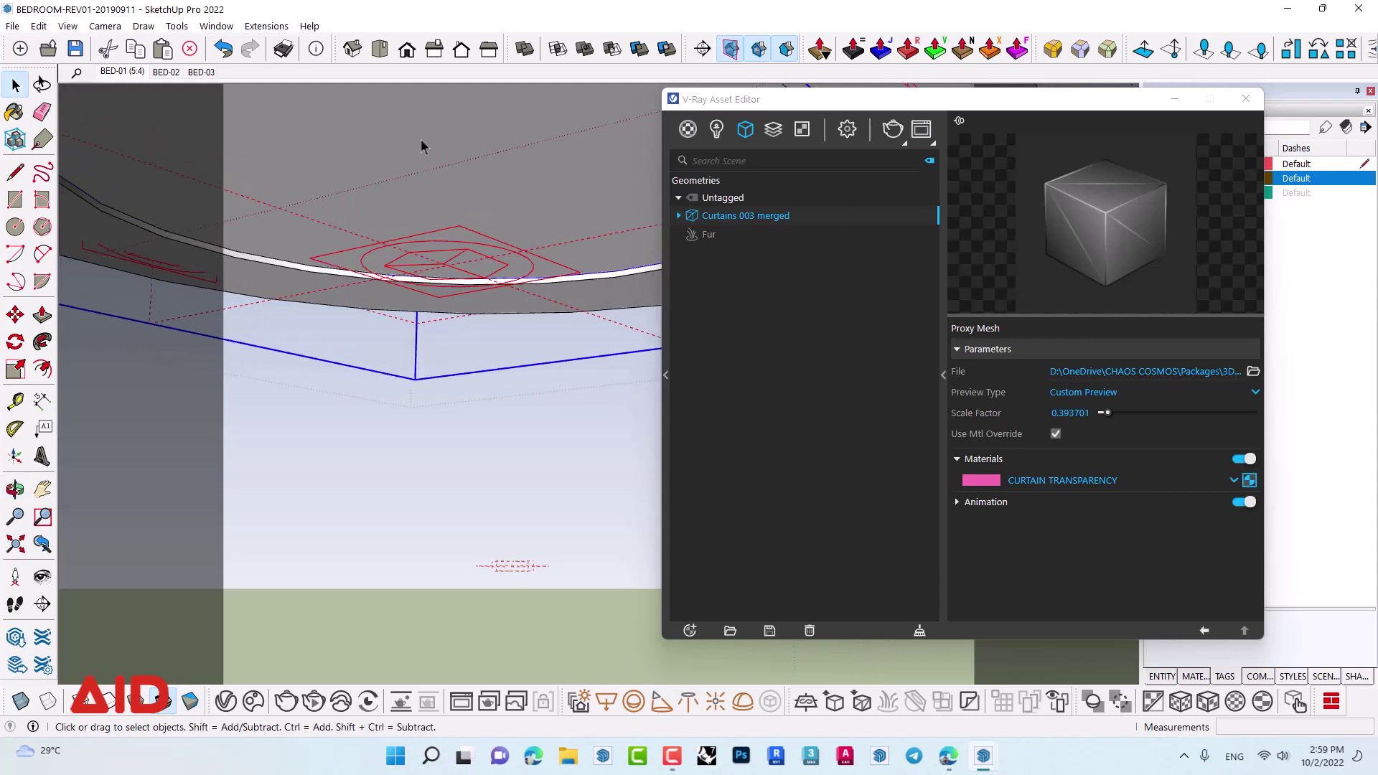
{"action": "left_click", "coordinate": [122, 72]}
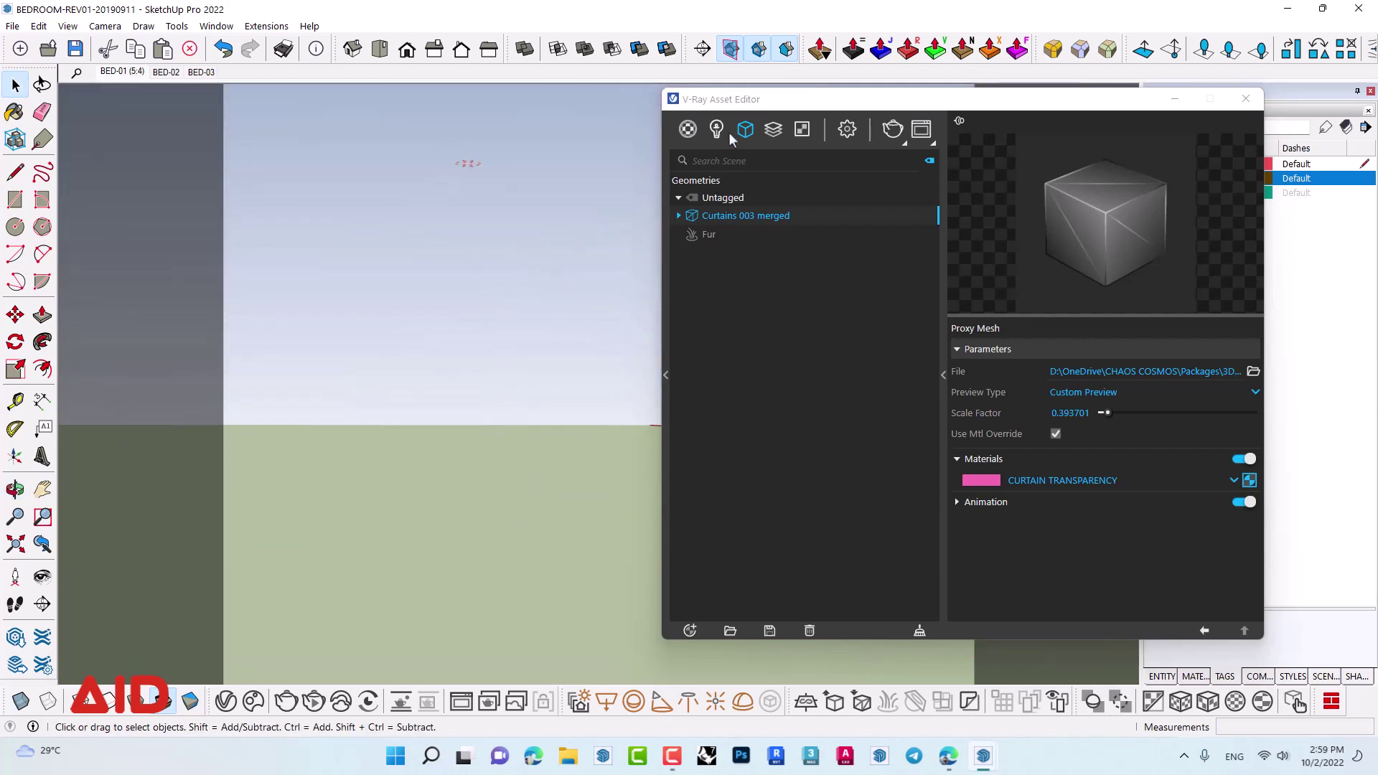
{"action": "left_click_drag", "start_coordinate": [730, 99], "coordinate": [854, 220]}
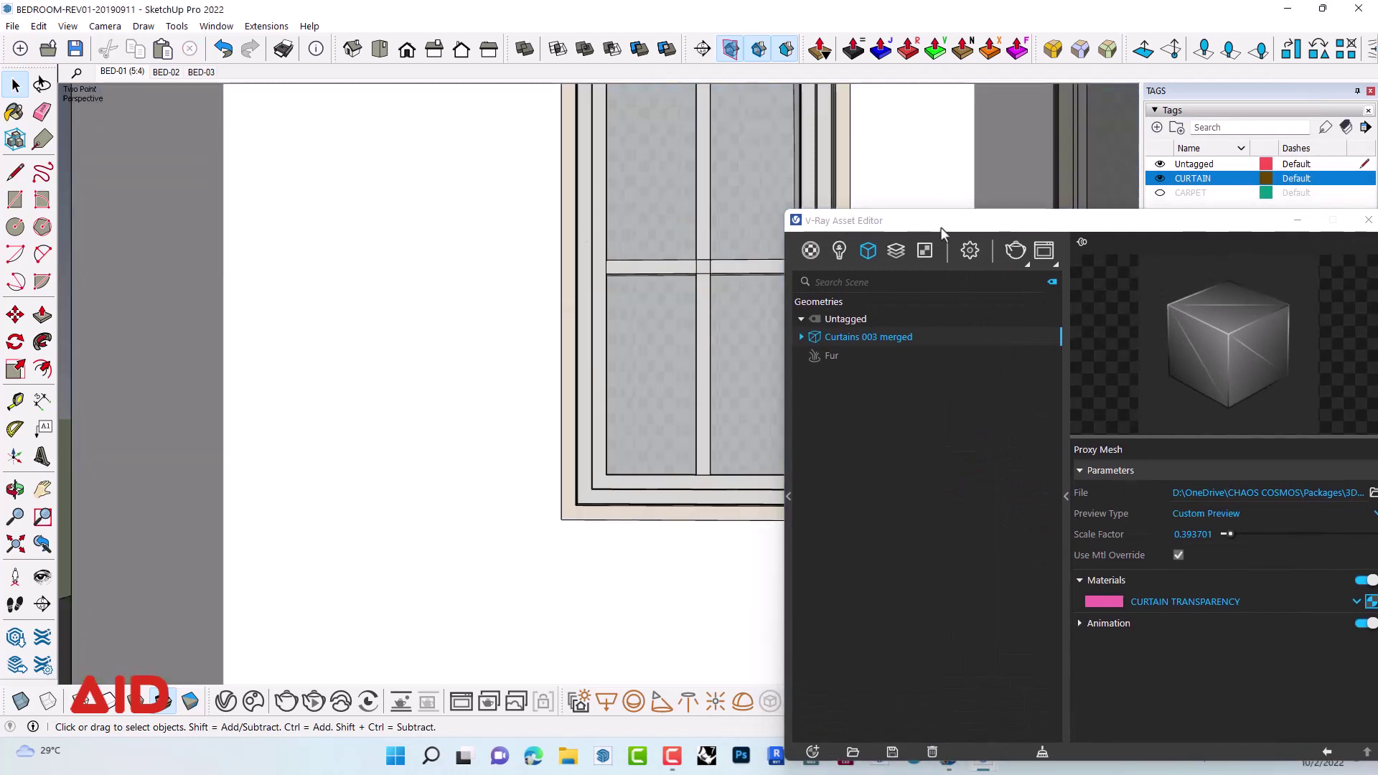
- Give the Mesh Light a 5500 K colour temperature and intensity 50
{"action": "left_click_drag", "start_coordinate": [938, 227], "coordinate": [552, 130]}
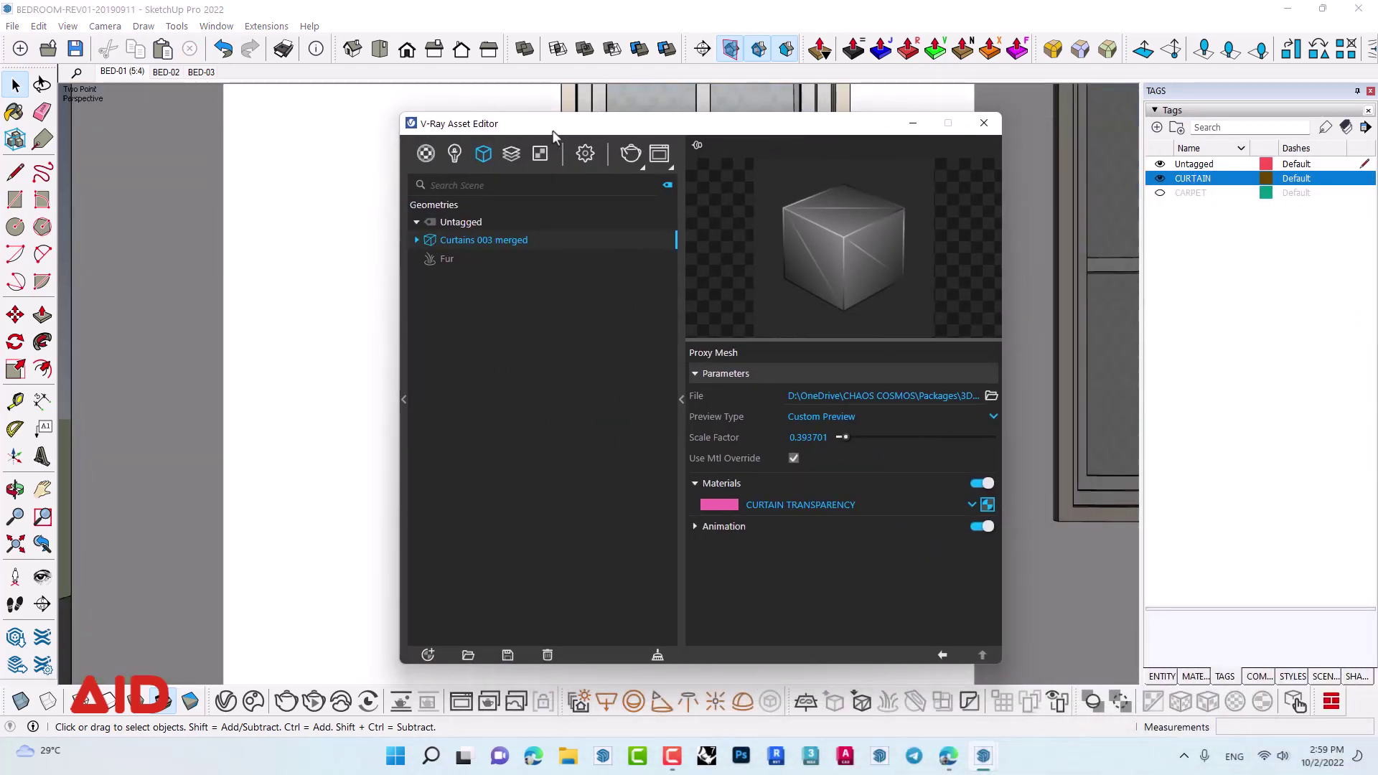
{"action": "left_click", "coordinate": [454, 154]}
{"action": "left_click", "coordinate": [464, 258]}
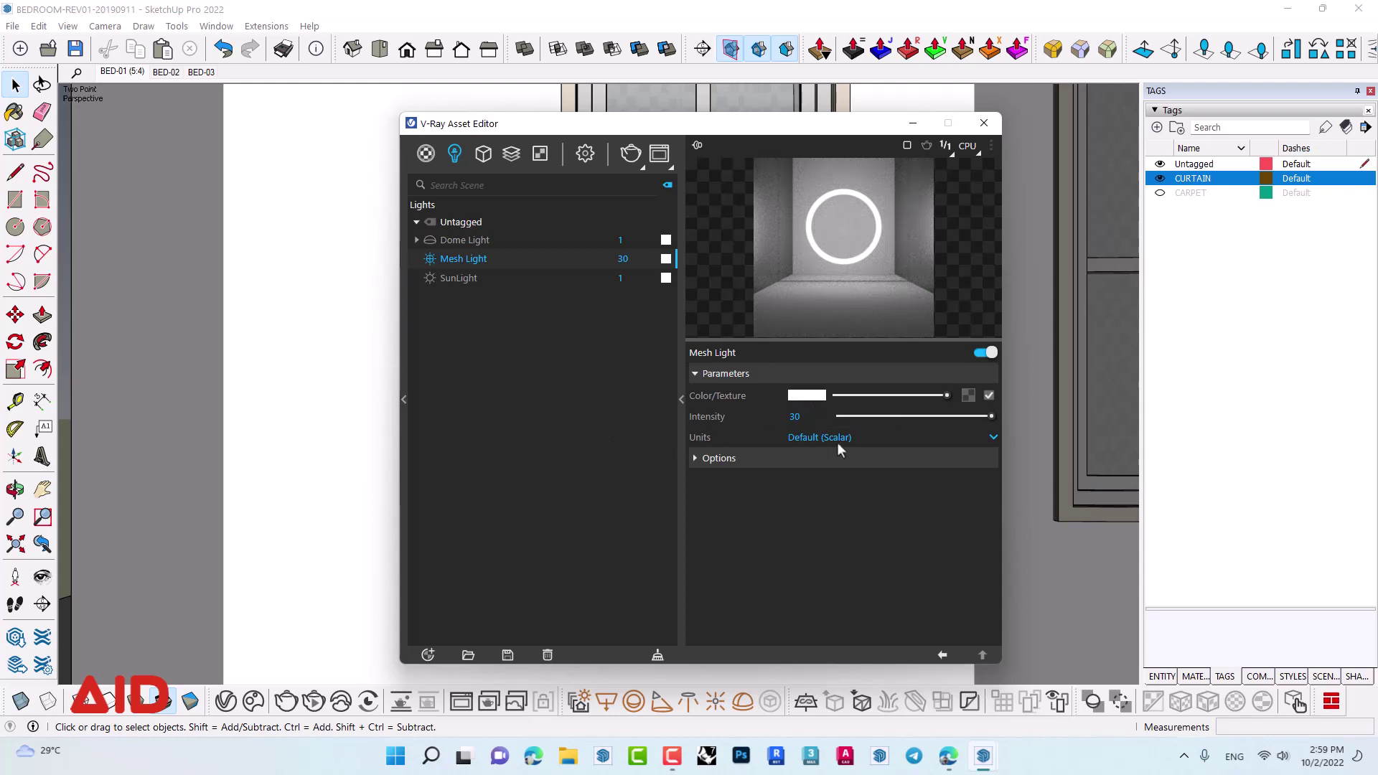
{"action": "left_click", "coordinate": [807, 396]}
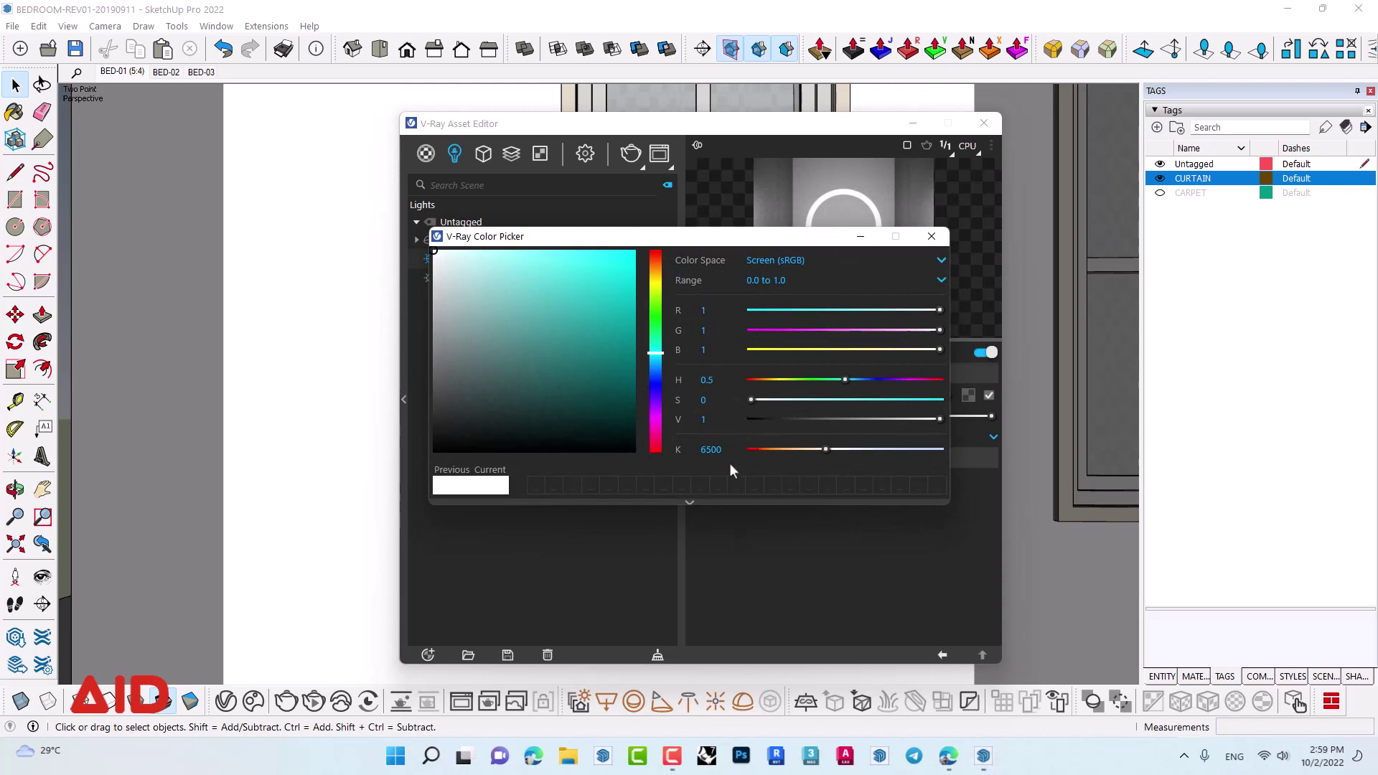
{"action": "left_click", "coordinate": [709, 450]}
{"action": "left_click_drag", "start_coordinate": [707, 450], "coordinate": [701, 454]}
{"action": "type", "text": "5500"}
{"action": "key", "text": "Return"}
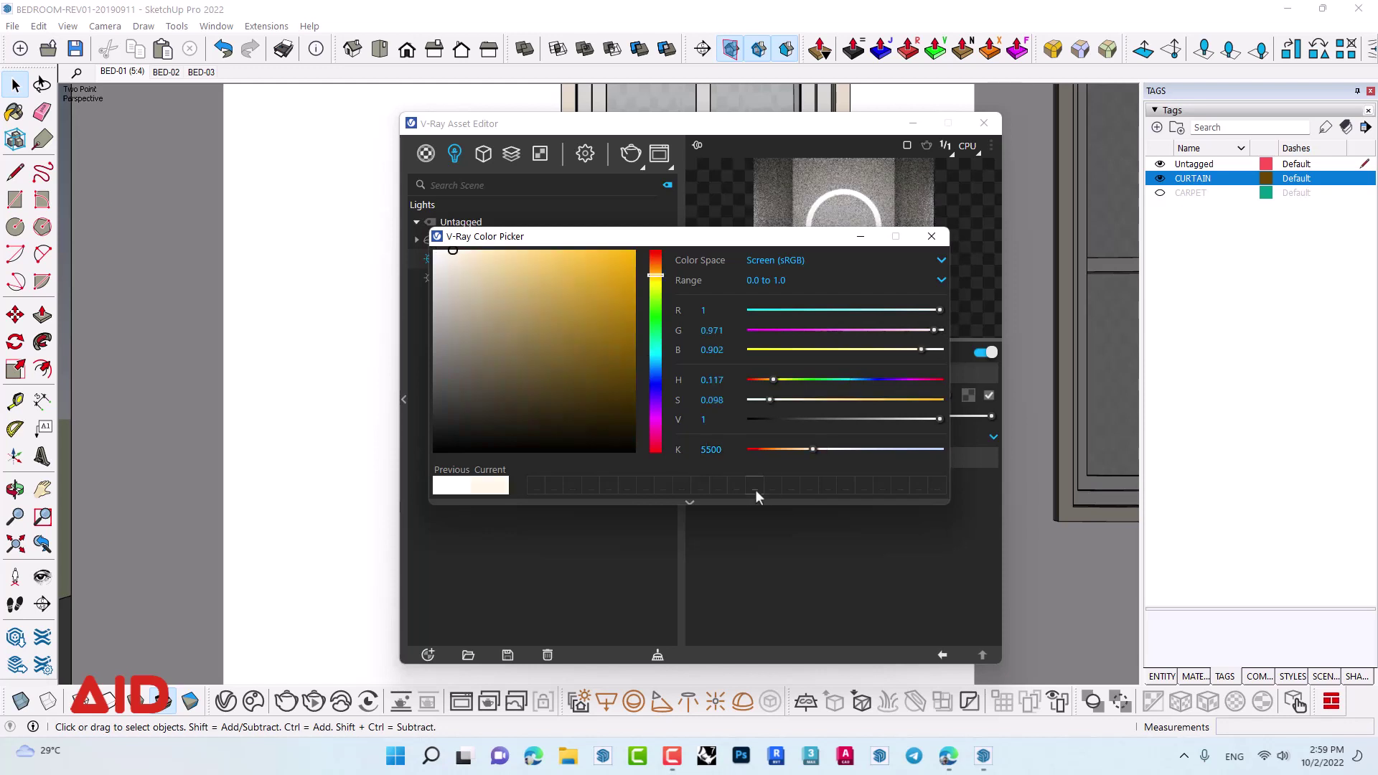
{"action": "left_click_drag", "start_coordinate": [771, 238], "coordinate": [746, 388]}
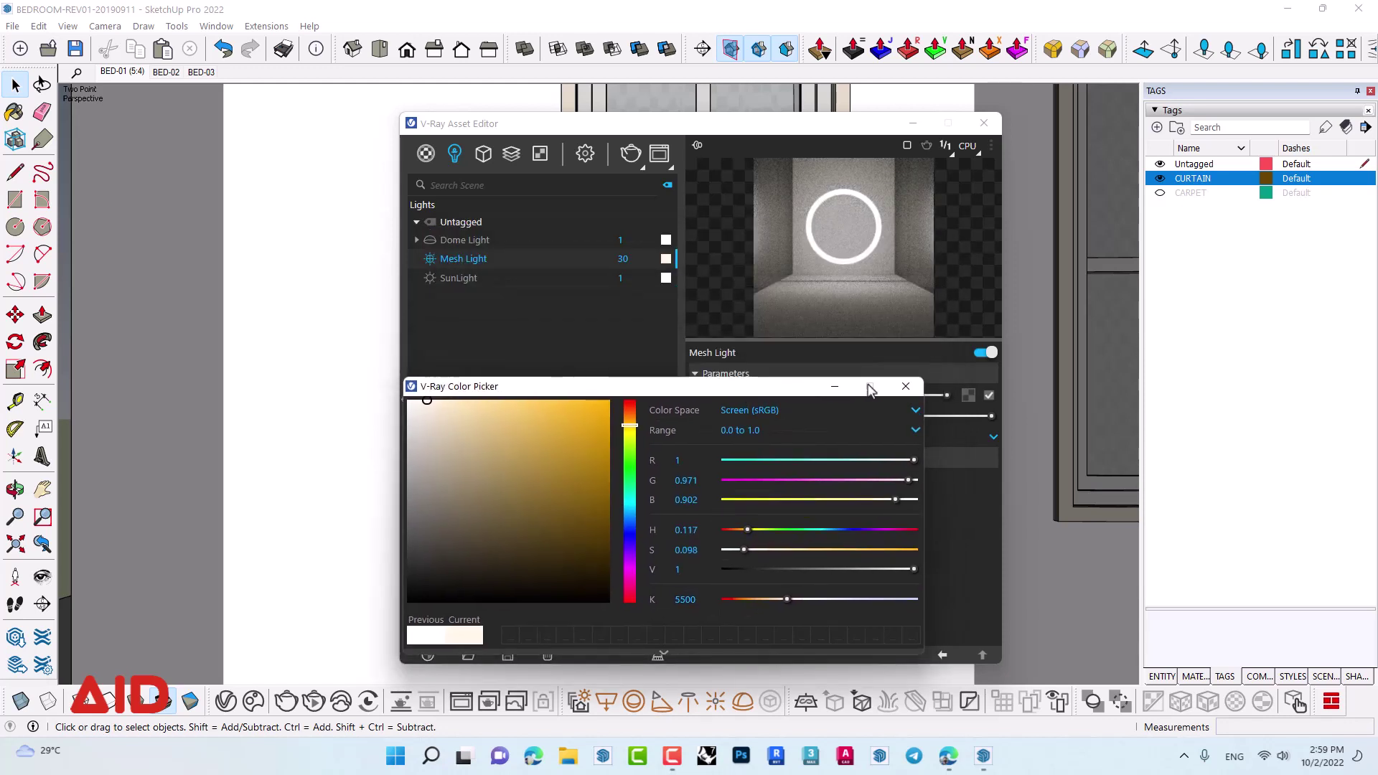
{"action": "left_click", "coordinate": [905, 387]}
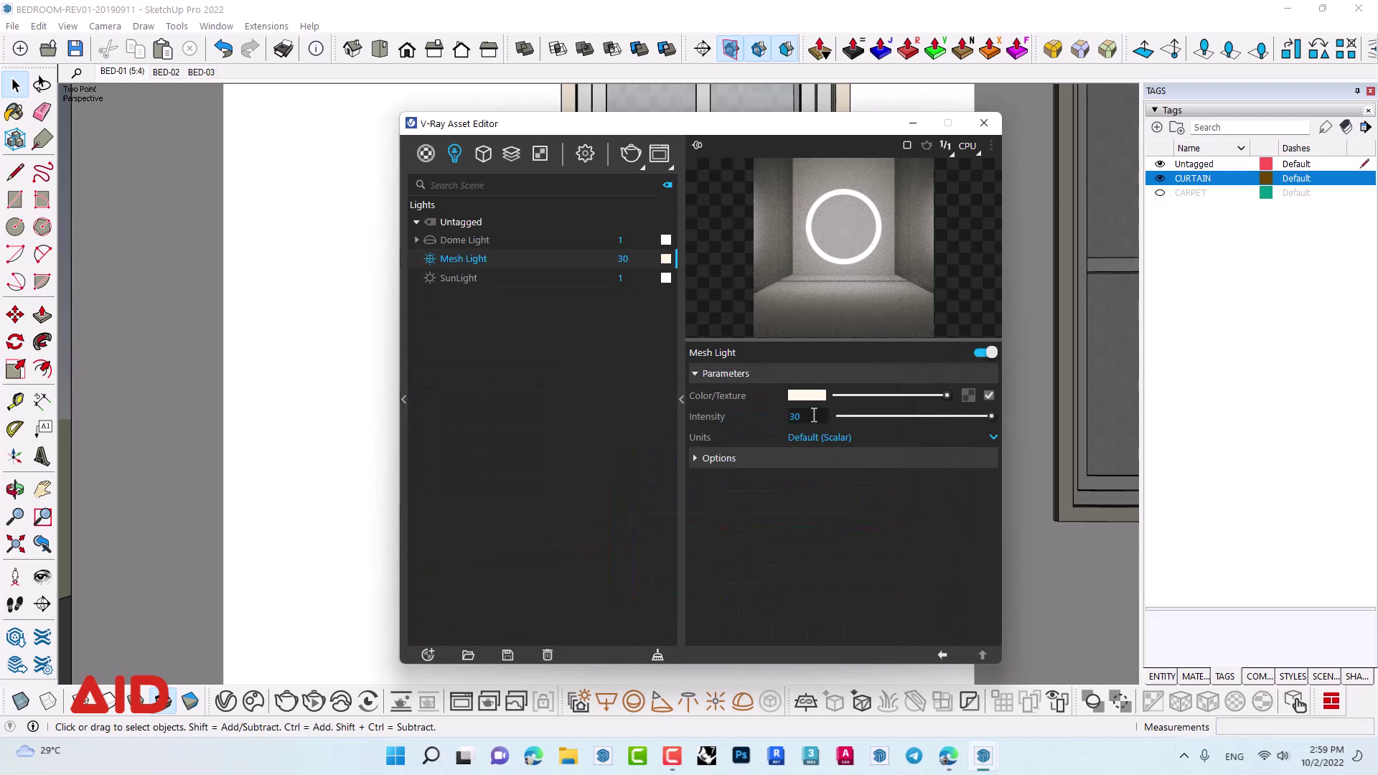
{"action": "double_click", "coordinate": [797, 416]}
{"action": "type", "text": "50"}
{"action": "key", "text": "Return"}
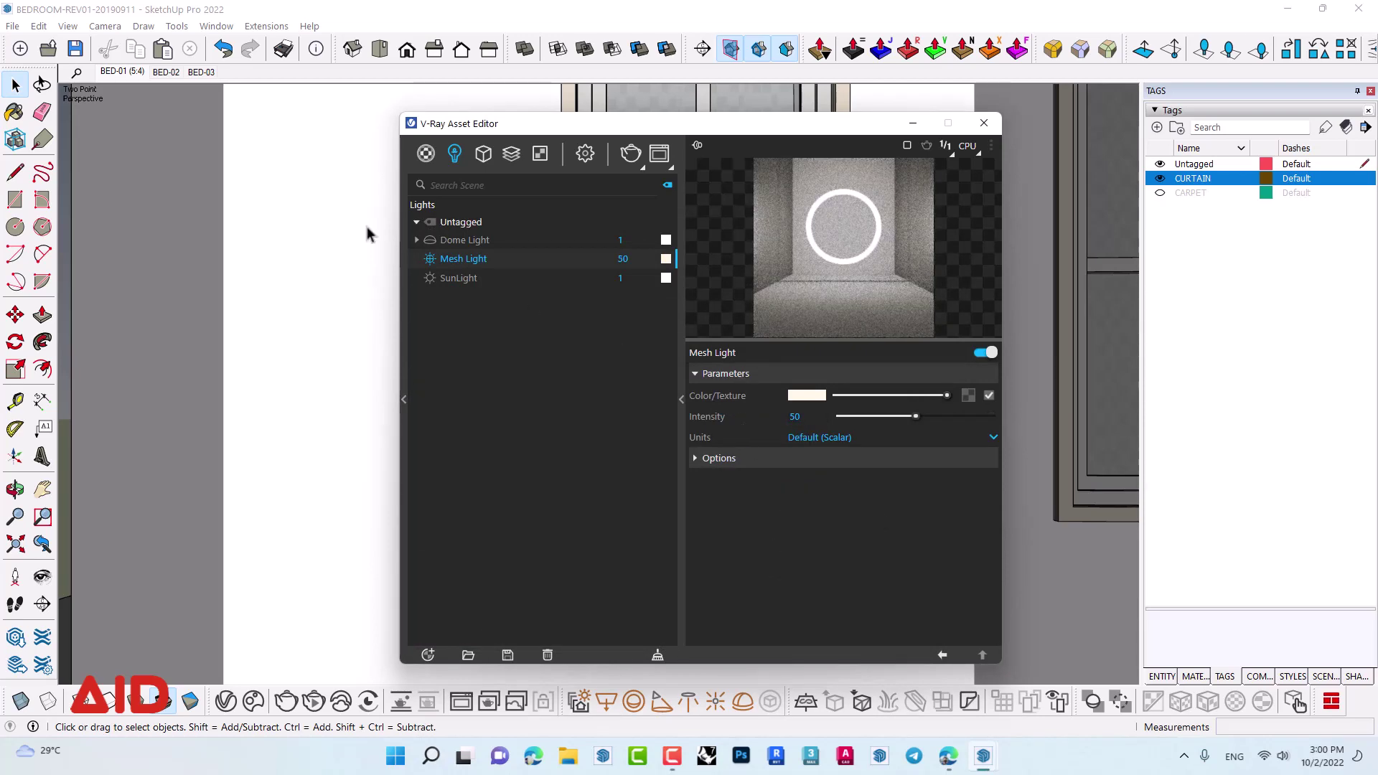
- Run a V-Ray test render, stop it once refined, and return to the Asset Editor
{"action": "left_click", "coordinate": [630, 155]}
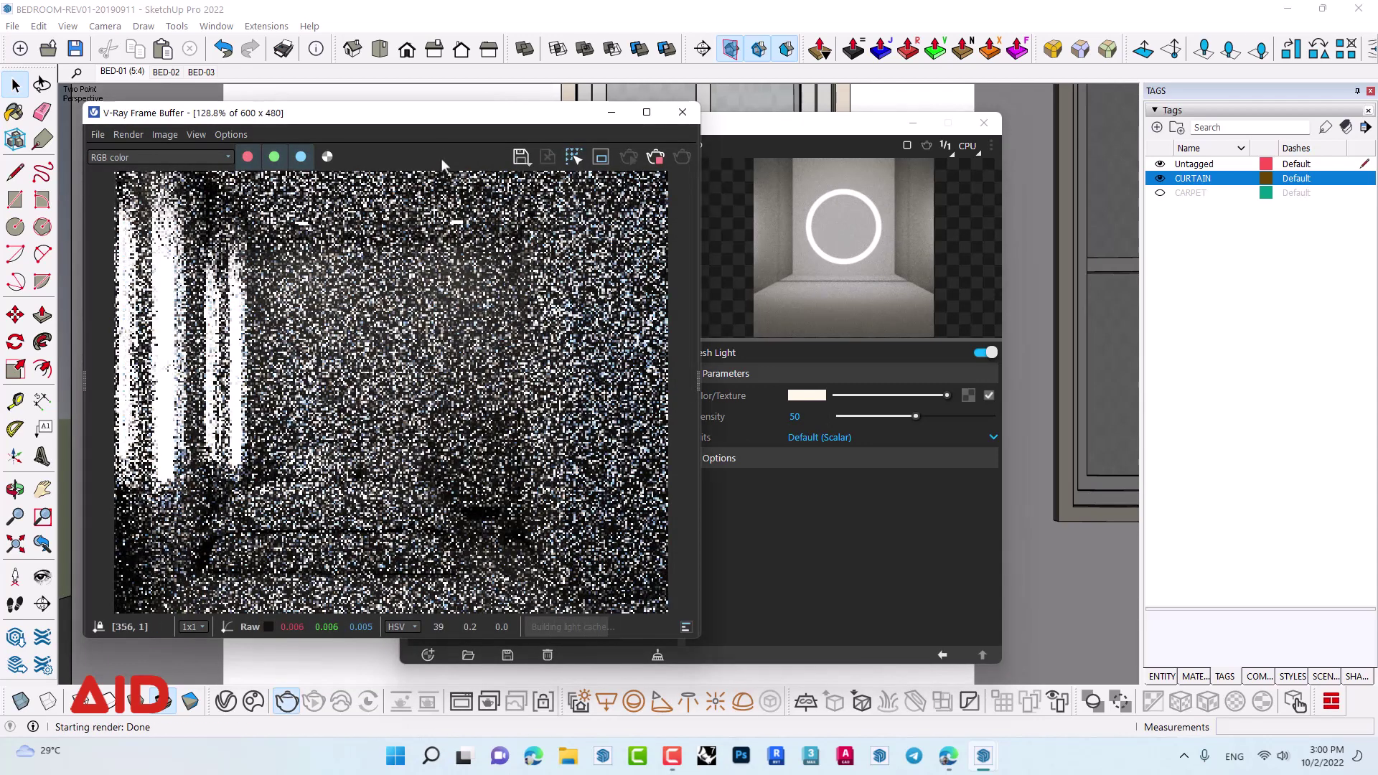
{"action": "left_click_drag", "start_coordinate": [452, 119], "coordinate": [506, 116]}
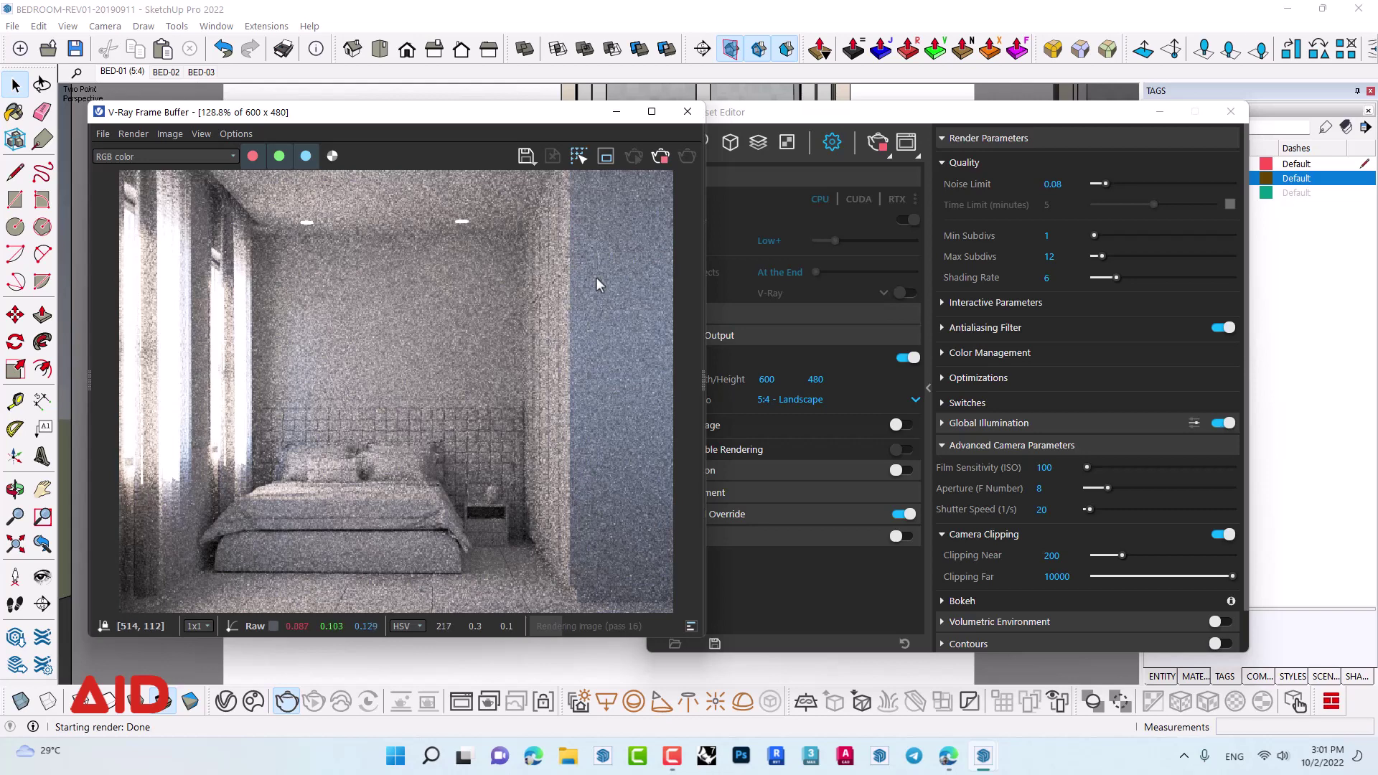
{"action": "left_click", "coordinate": [658, 157]}
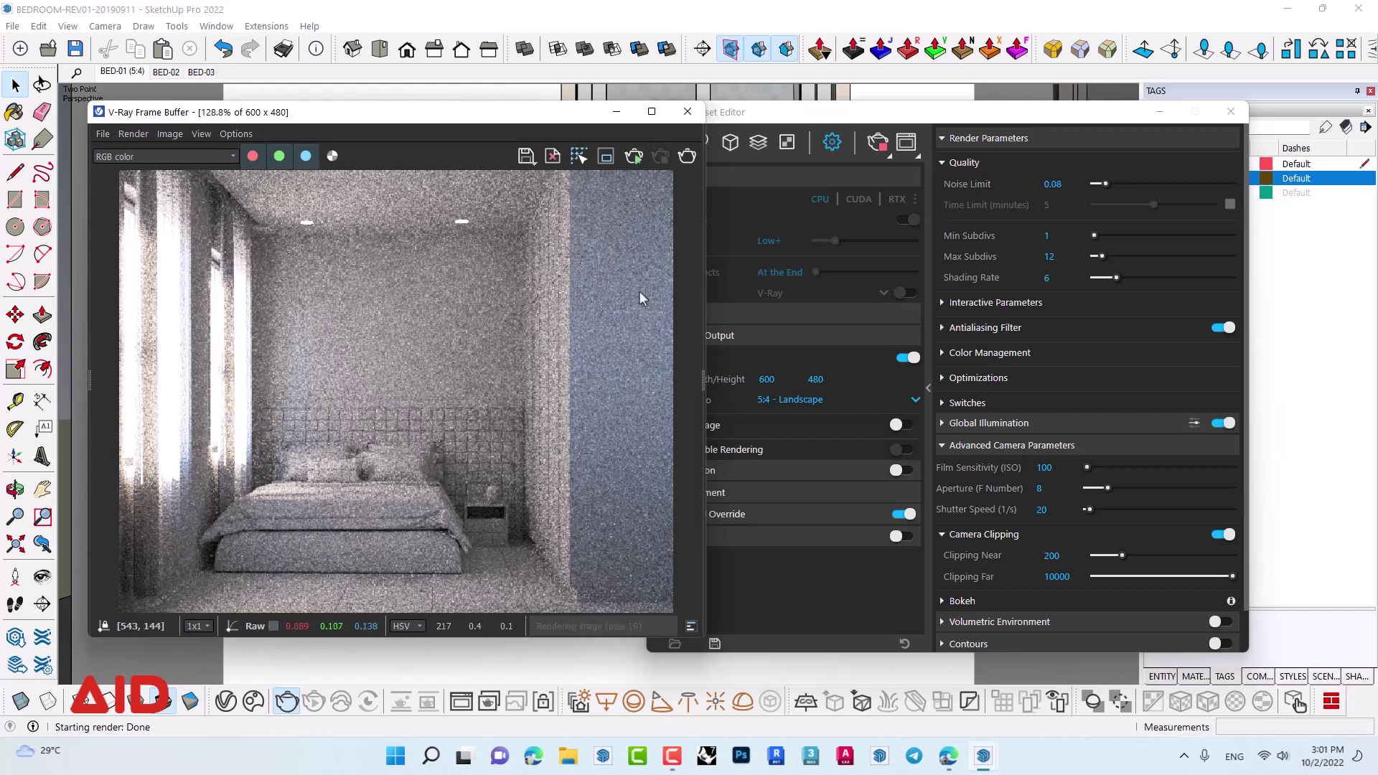
{"action": "left_click", "coordinate": [765, 118]}
{"action": "left_click_drag", "start_coordinate": [764, 114], "coordinate": [753, 98]}
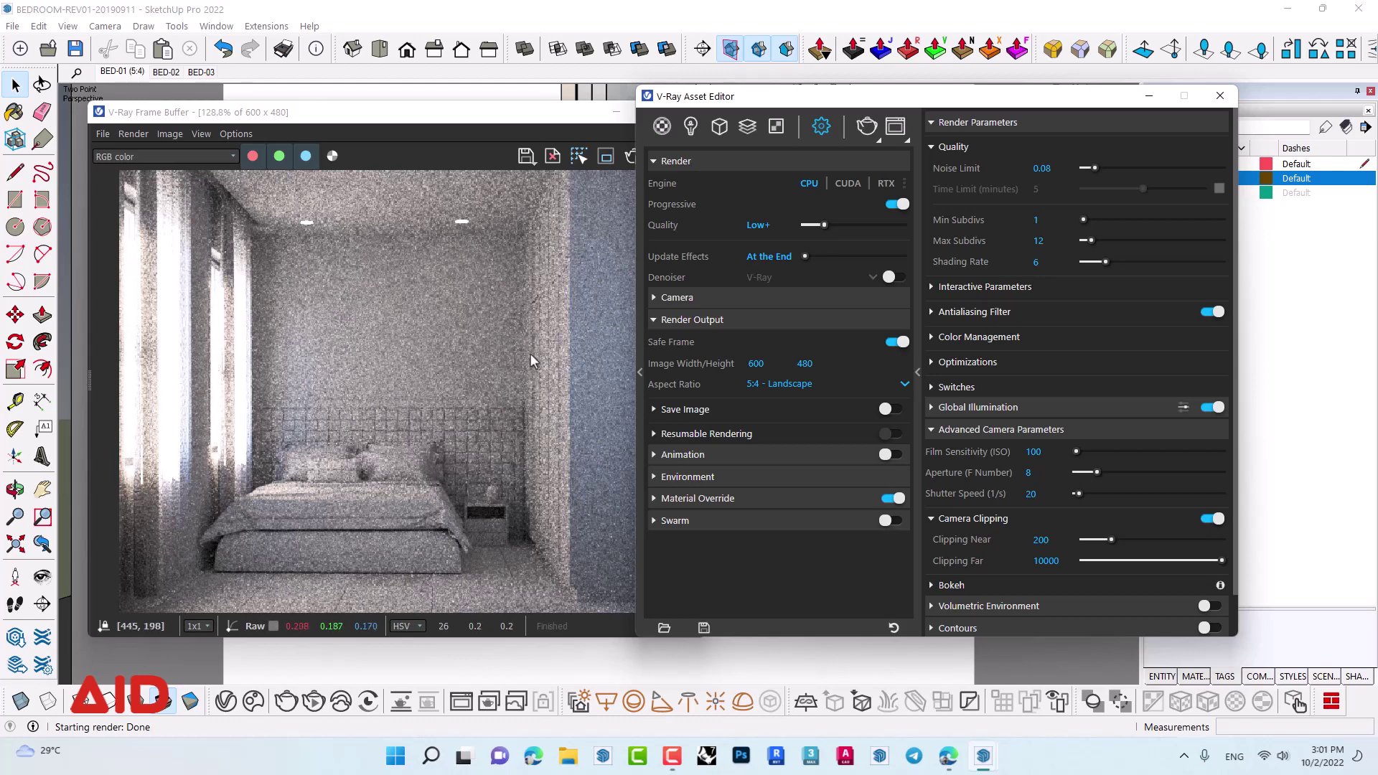
- Raise the Mesh Light intensity from 50 to 100 and expand its Options
{"action": "left_click", "coordinate": [690, 127]}
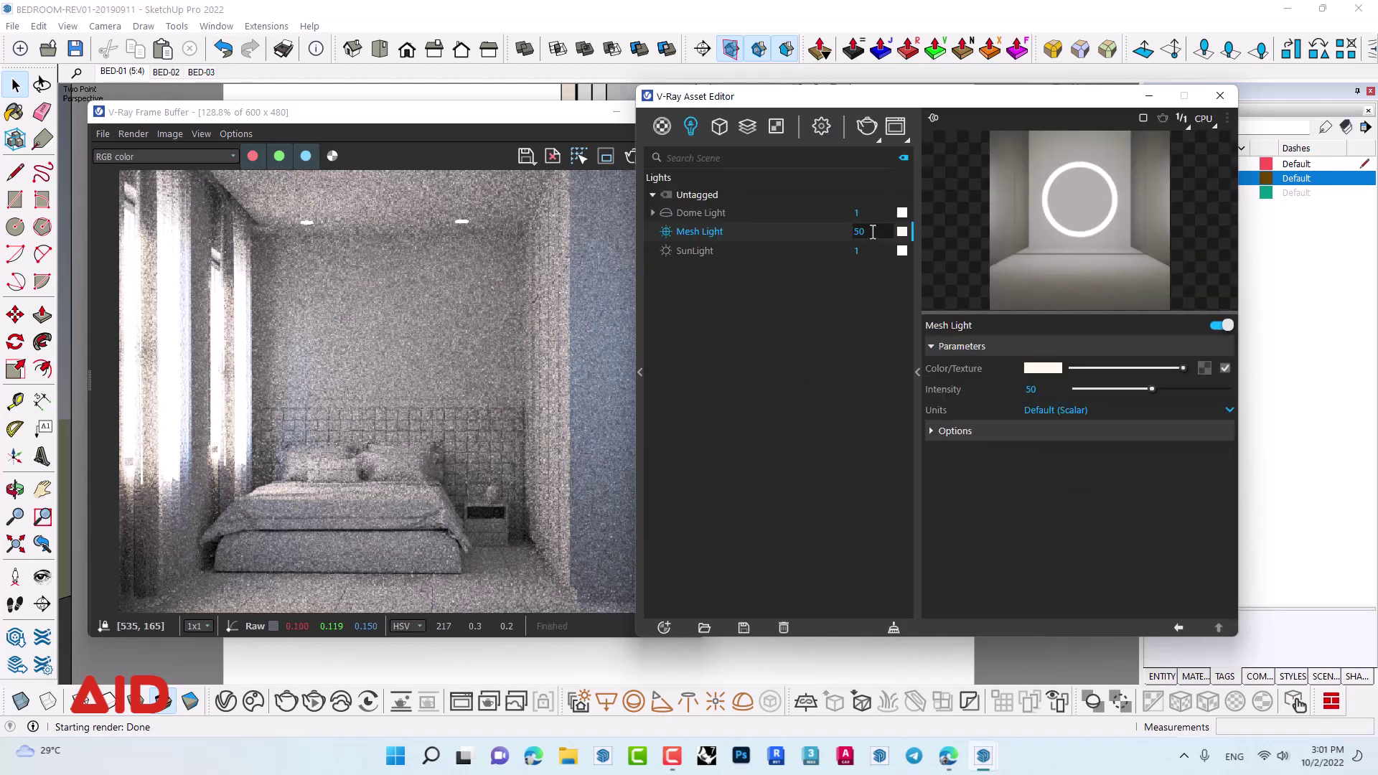
{"action": "type", "text": "100"}
{"action": "key", "text": "Return"}
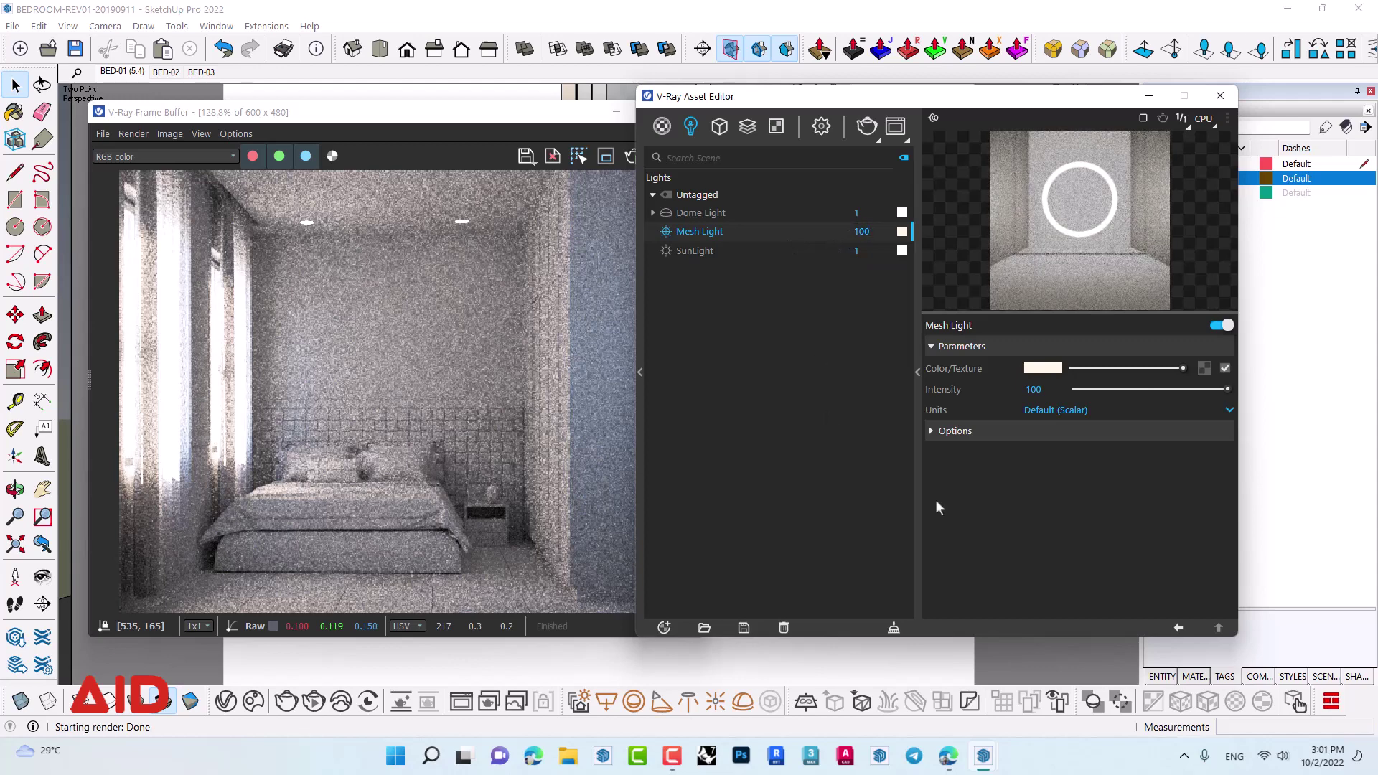
{"action": "left_click", "coordinate": [937, 433]}
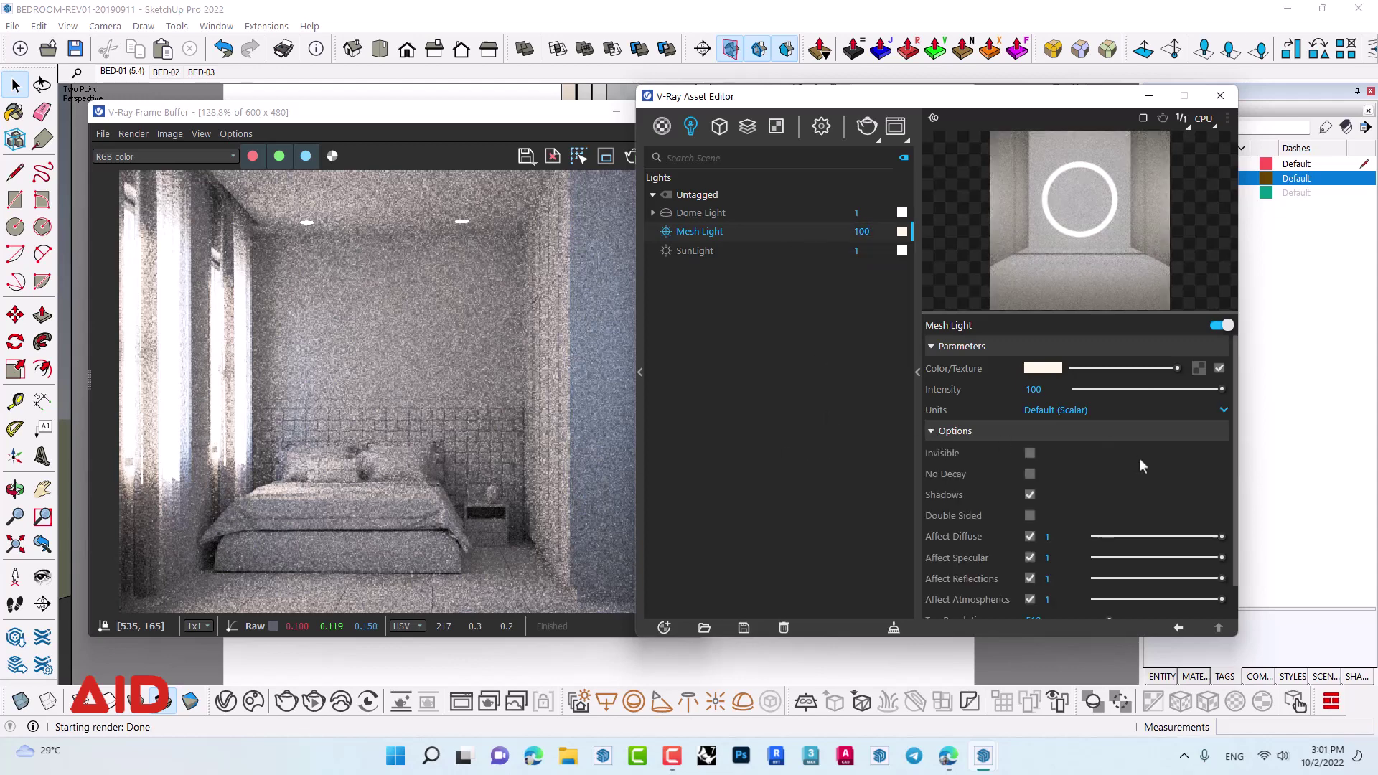
{"action": "scroll", "coordinate": [1139, 460], "scroll_direction": "down", "scroll_amount": 1}
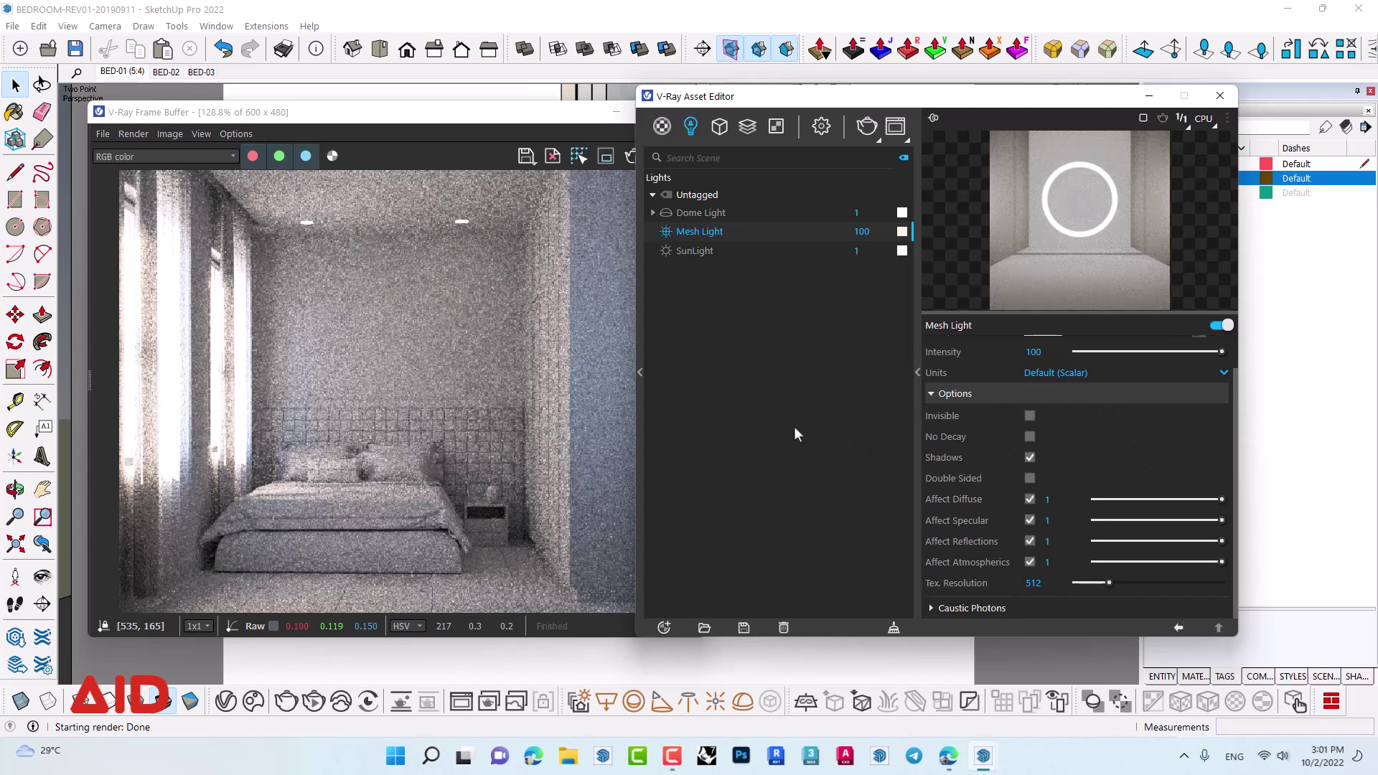
{"action": "left_click", "coordinate": [549, 115]}
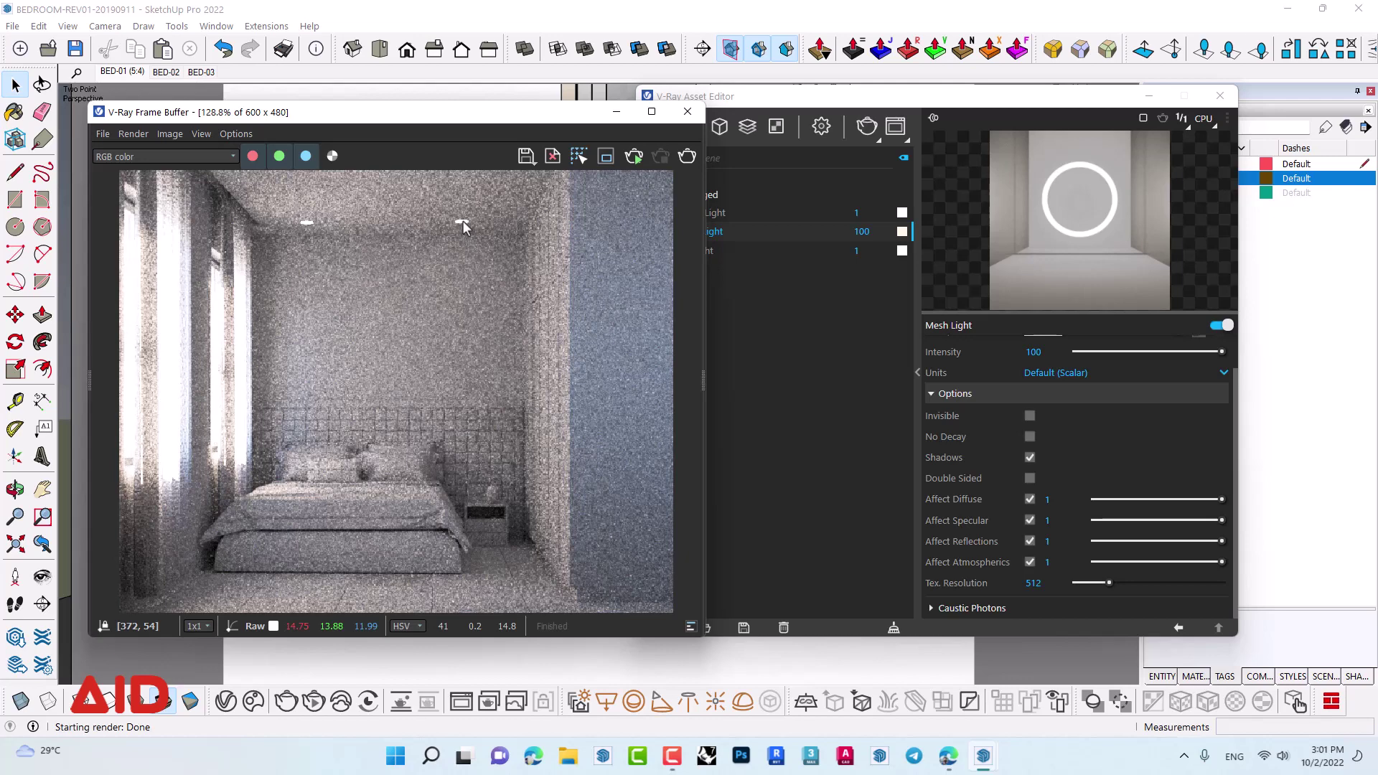
{"action": "left_click", "coordinate": [762, 242]}
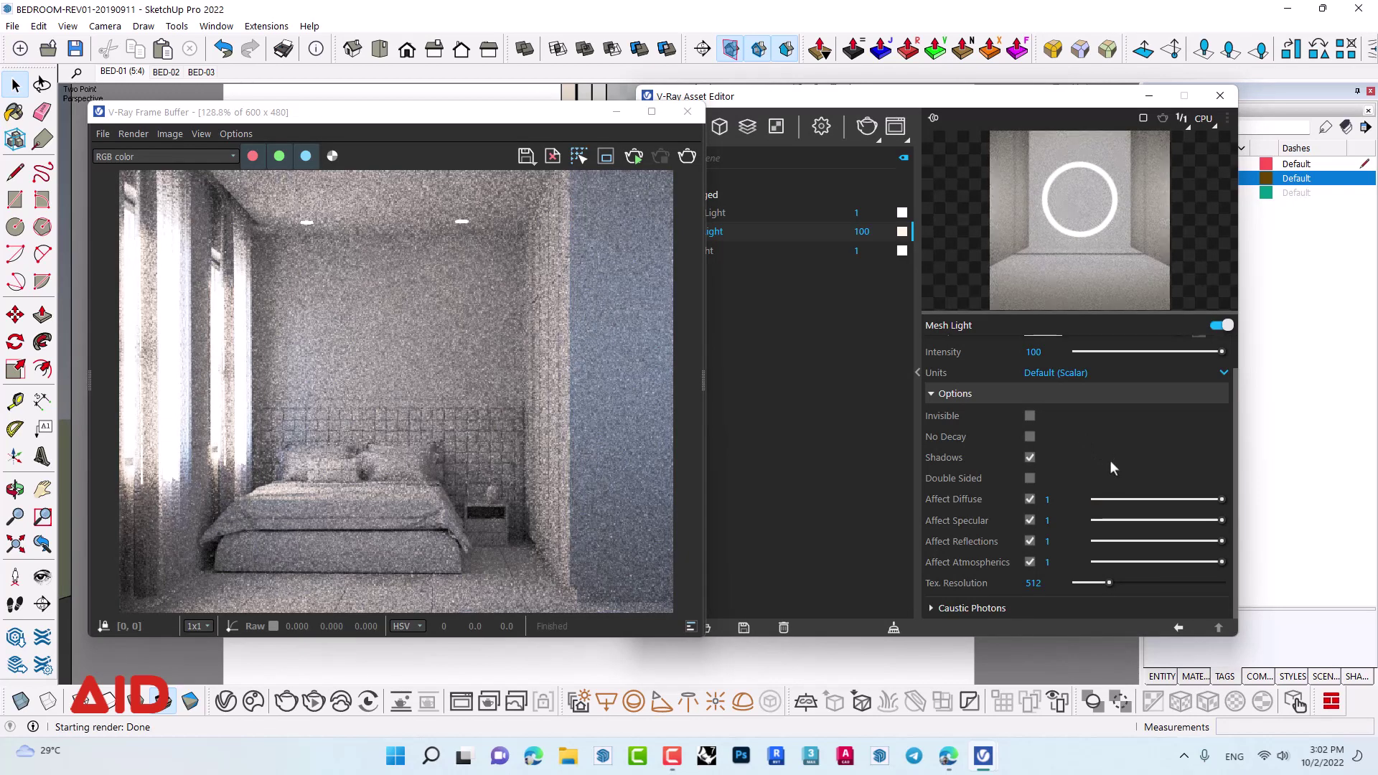
- Render the bedroom with the intensity-100 light, then stop and close the frame buffer
{"action": "left_click", "coordinate": [687, 157]}
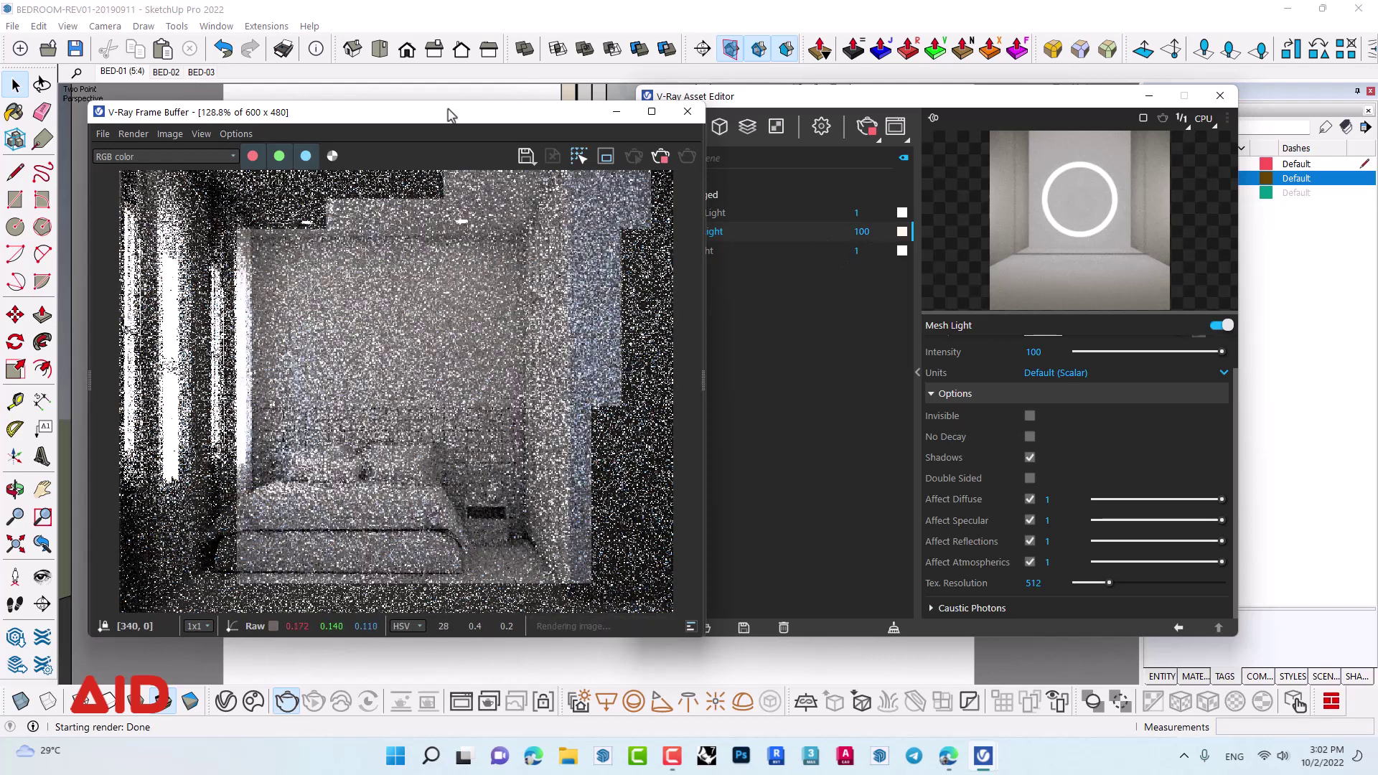
{"action": "left_click_drag", "start_coordinate": [448, 113], "coordinate": [481, 97]}
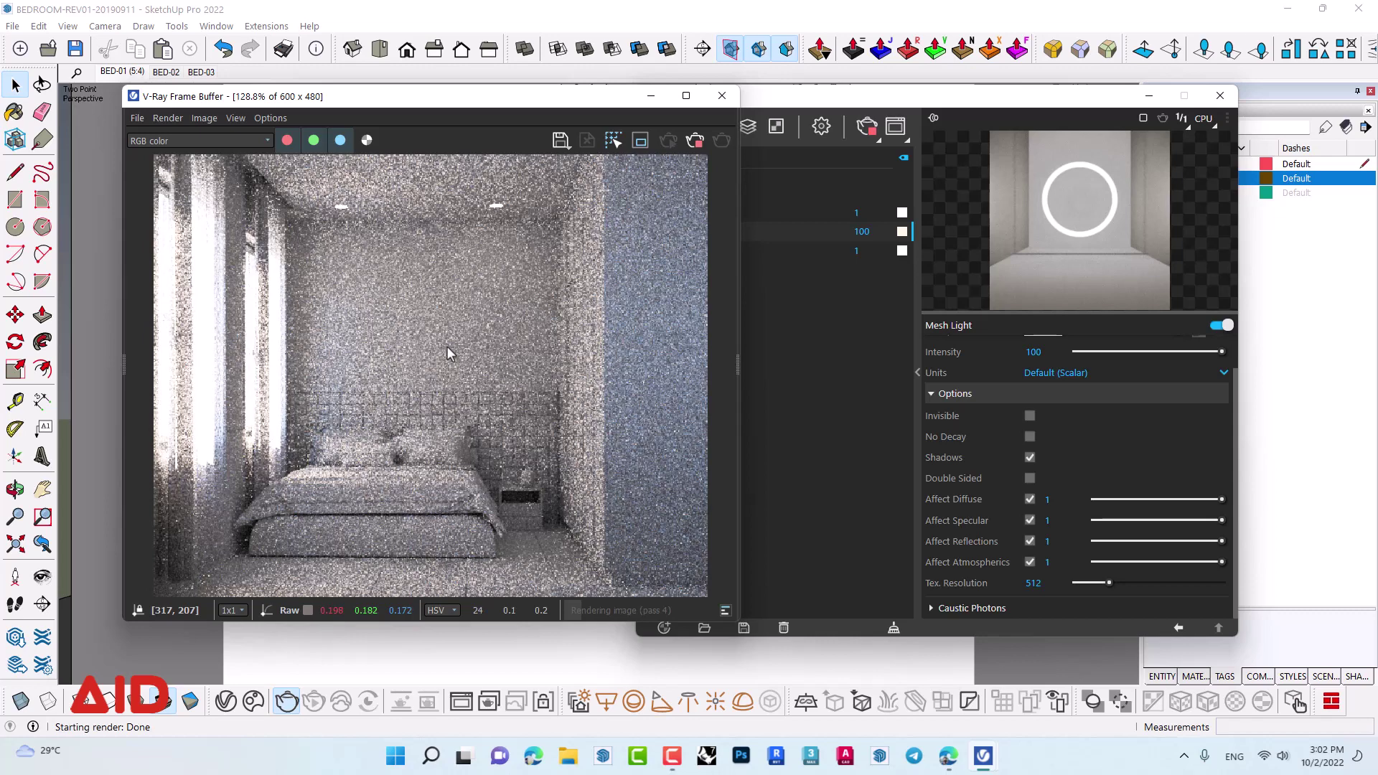
{"action": "left_click_drag", "start_coordinate": [451, 98], "coordinate": [440, 89]}
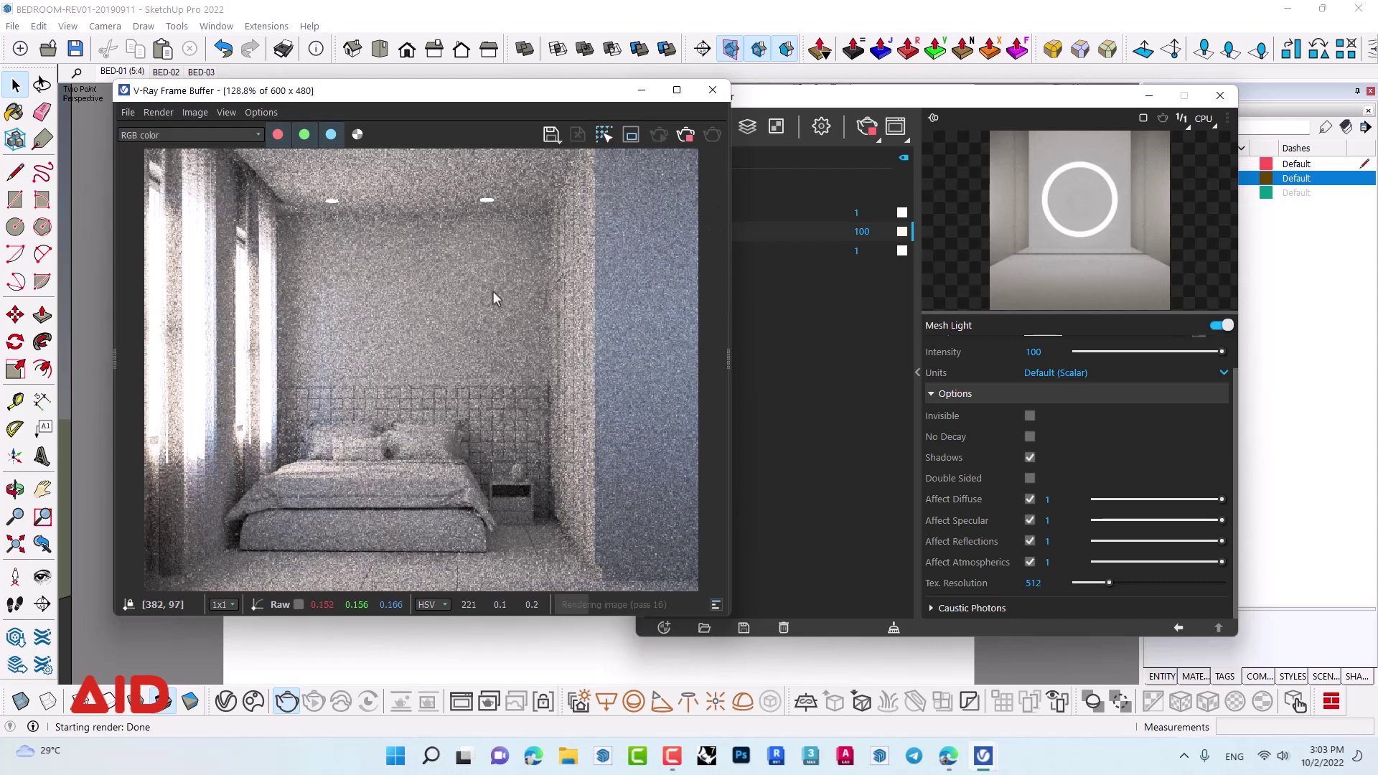
{"action": "scroll", "coordinate": [518, 440], "scroll_direction": "up", "scroll_amount": 4}
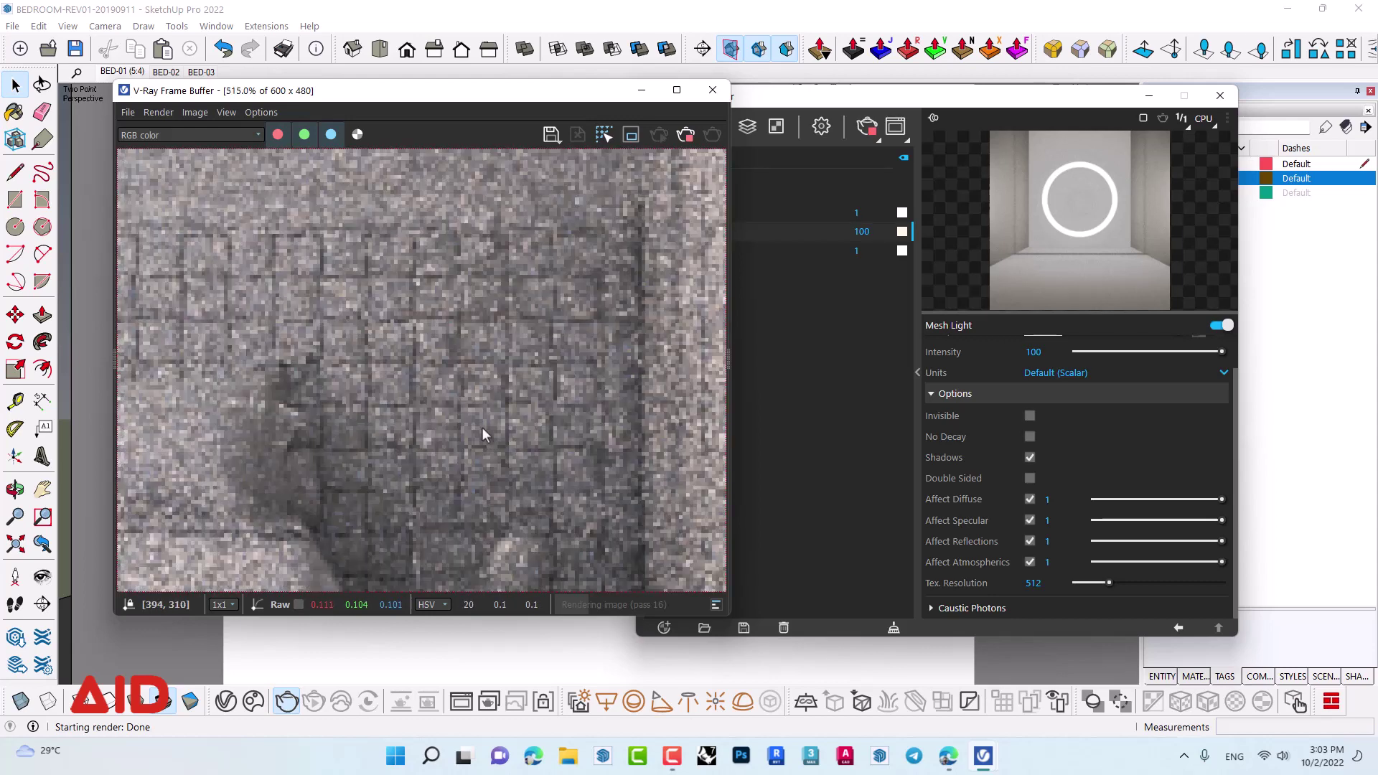
{"action": "scroll", "coordinate": [514, 391], "scroll_direction": "down", "scroll_amount": 2}
{"action": "scroll", "coordinate": [513, 391], "scroll_direction": "down", "scroll_amount": 2}
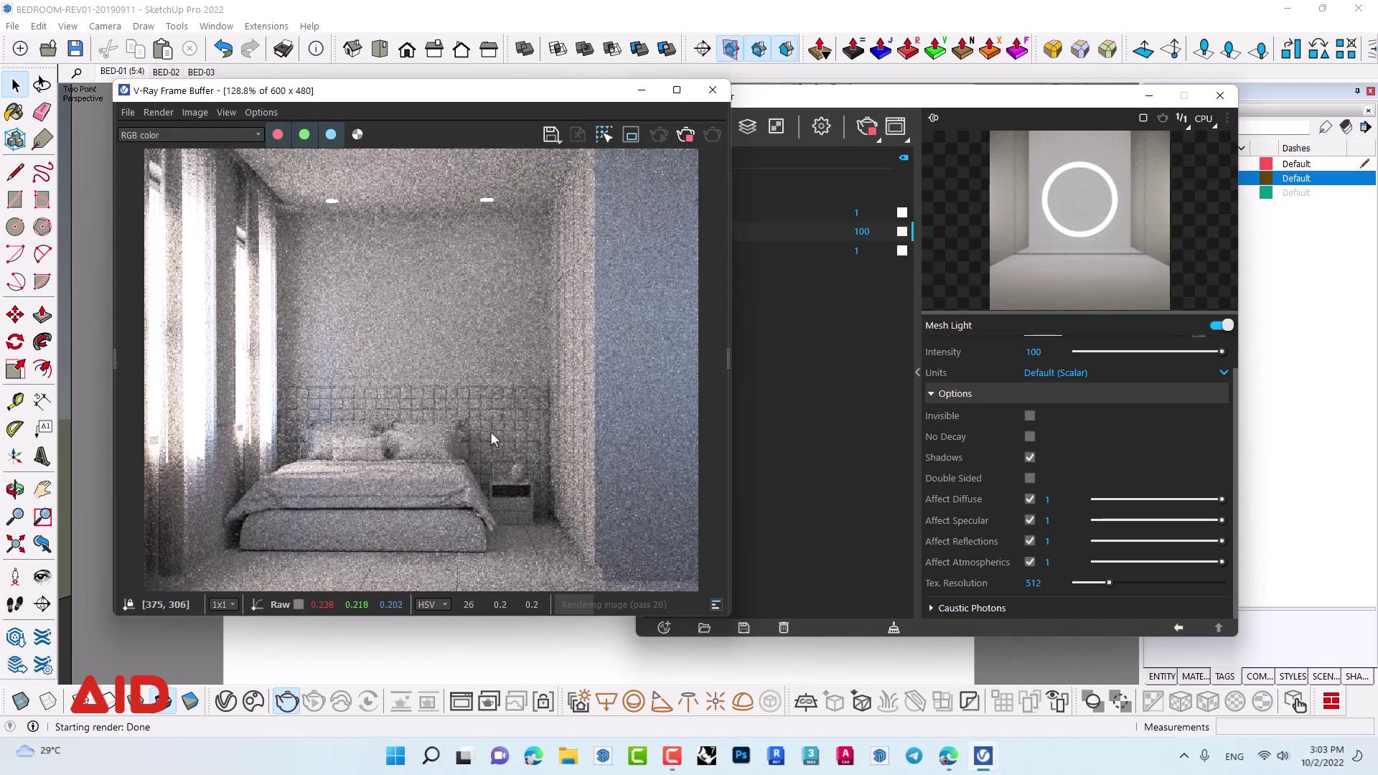
{"action": "left_click", "coordinate": [686, 136]}
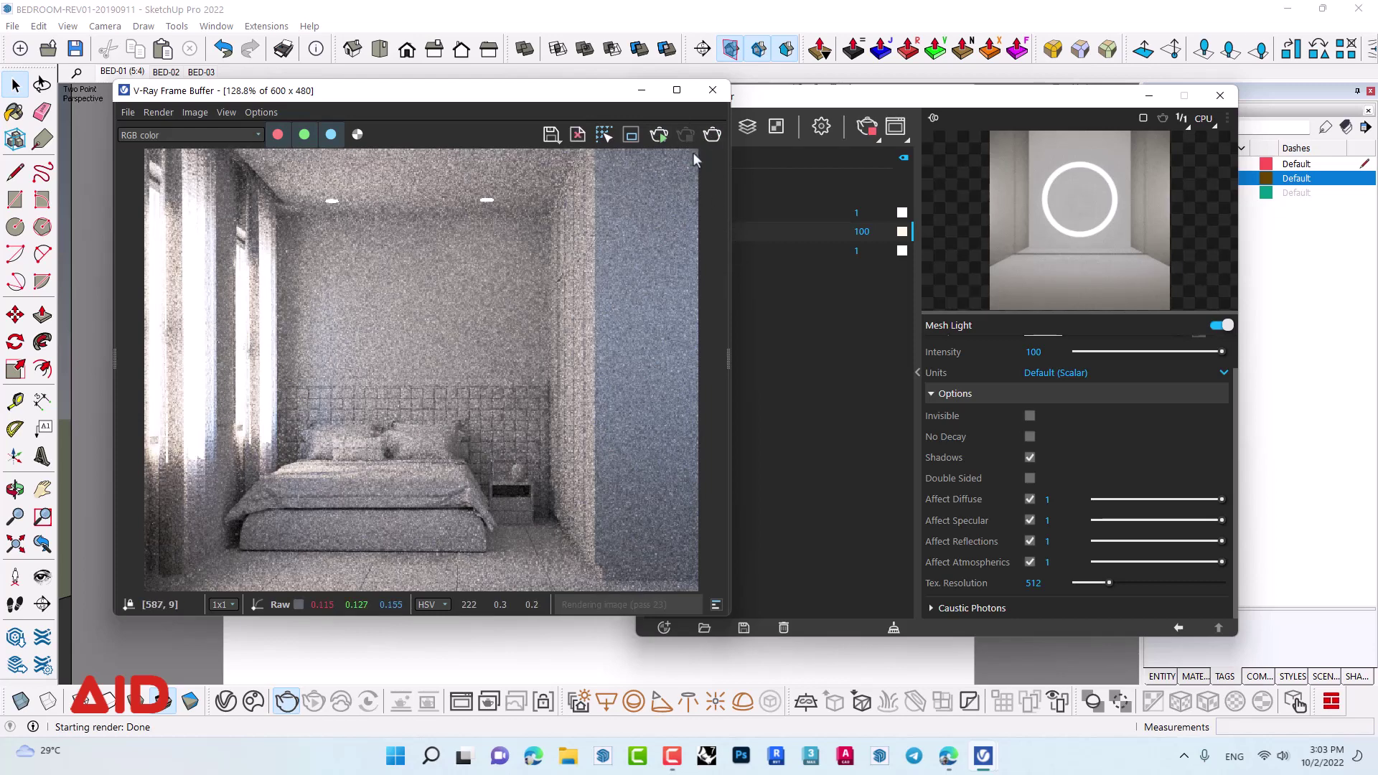
{"action": "left_click", "coordinate": [713, 90]}
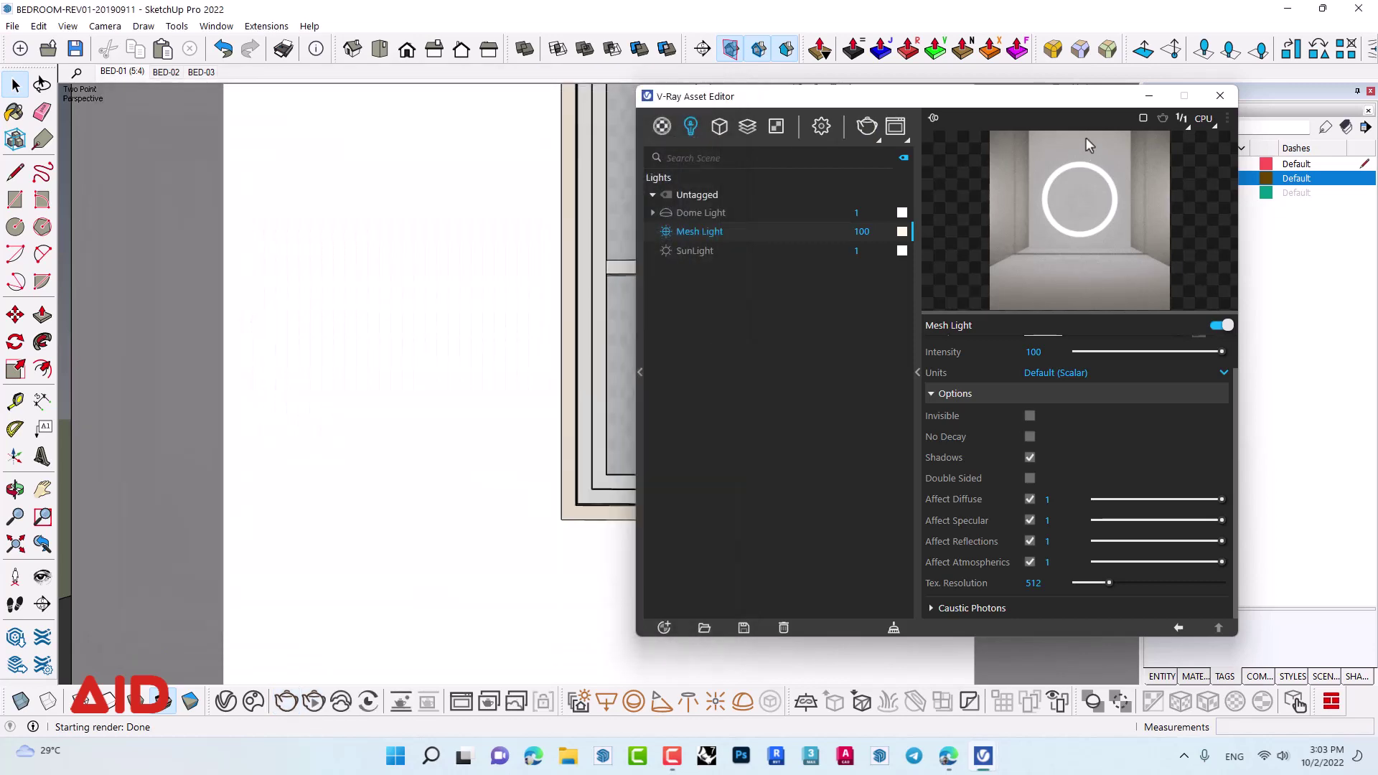
- Close the Asset Editor and zoom to a top-down view of the pendant lamp
{"action": "left_click", "coordinate": [1210, 103]}
{"action": "left_click", "coordinate": [708, 481]}
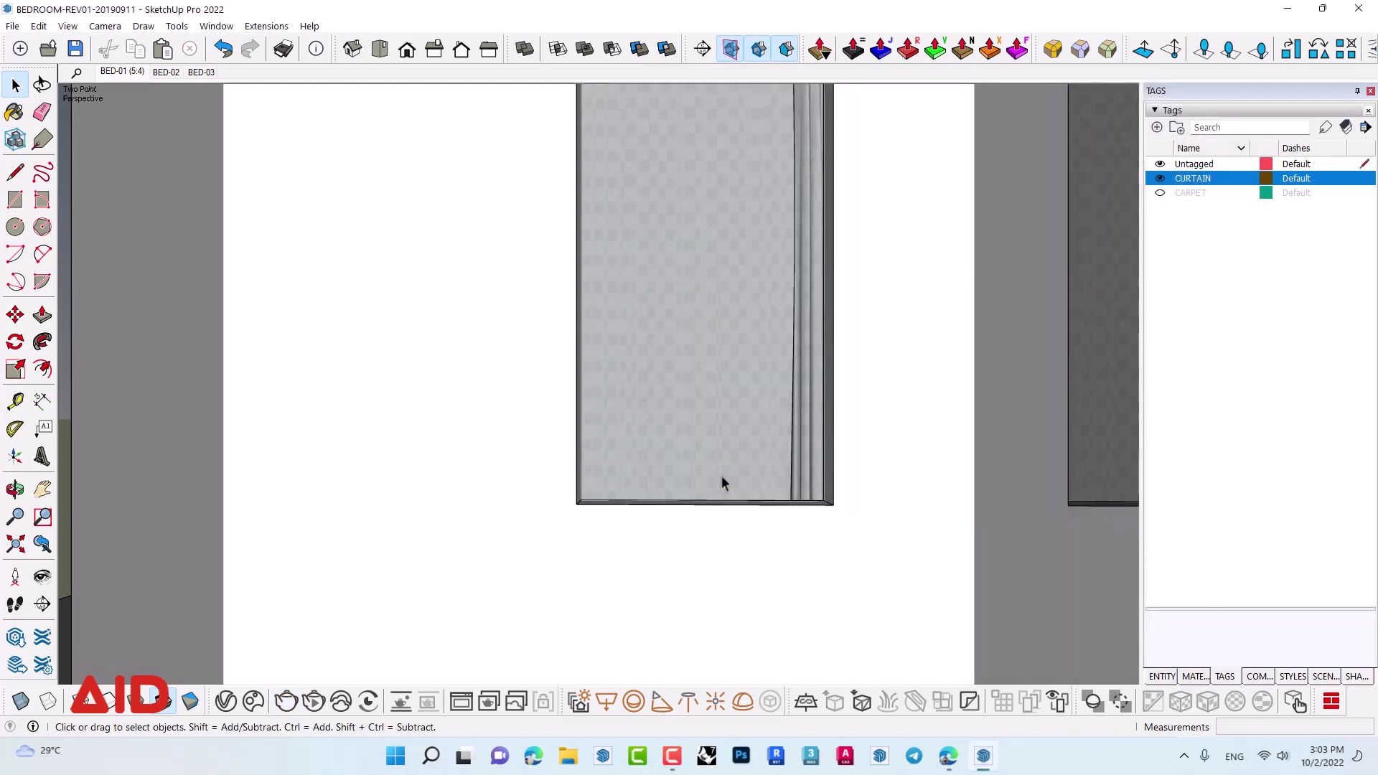
{"action": "scroll", "coordinate": [715, 532], "scroll_direction": "up", "scroll_amount": 3}
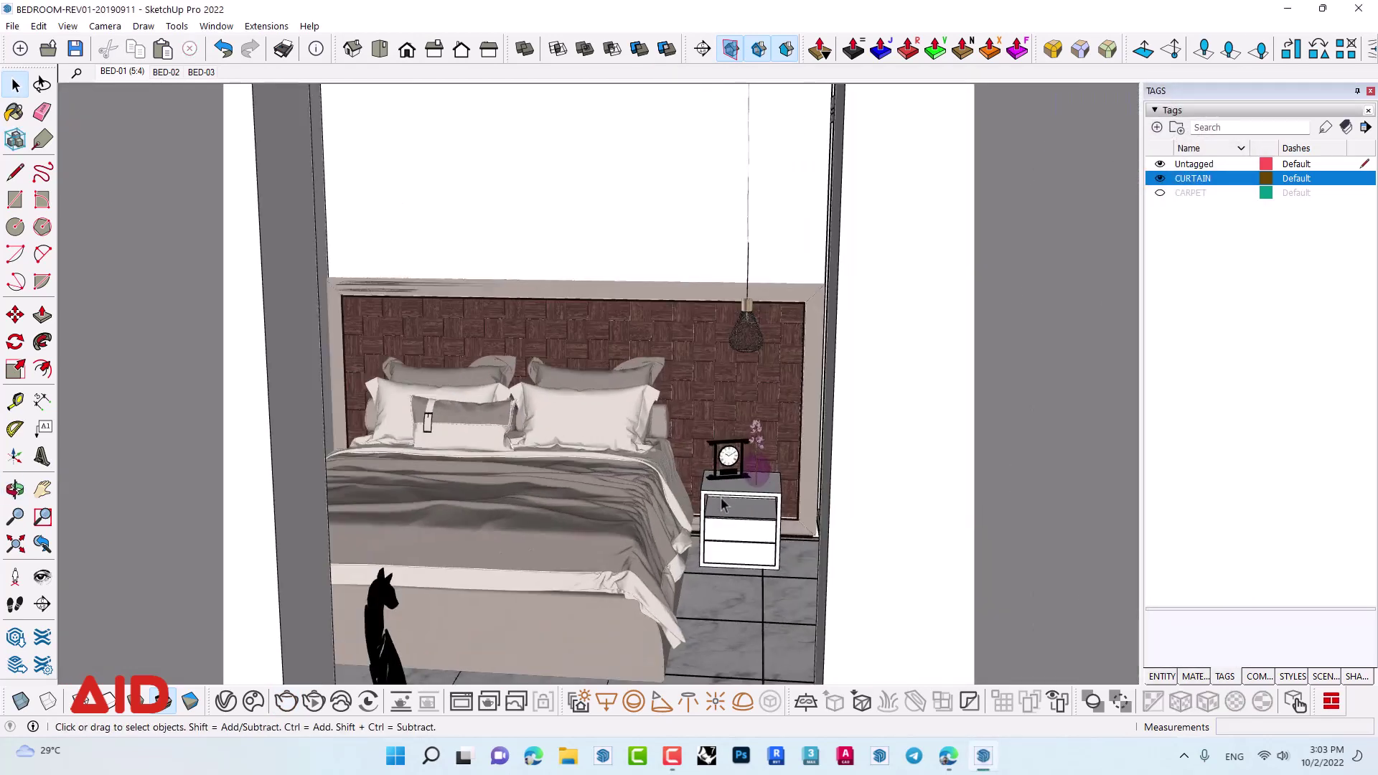
{"action": "scroll", "coordinate": [739, 345], "scroll_direction": "up", "scroll_amount": 3}
{"action": "scroll", "coordinate": [739, 345], "scroll_direction": "up", "scroll_amount": 3}
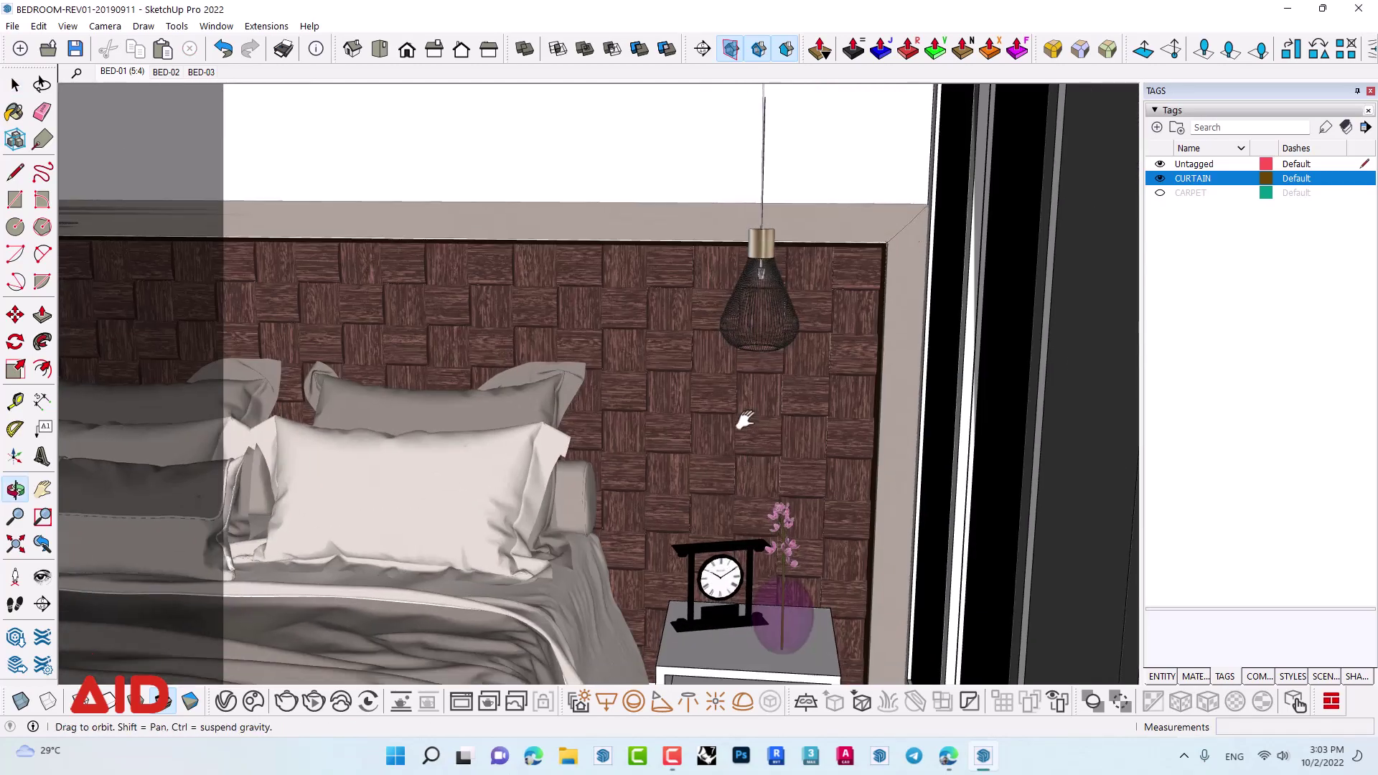
{"action": "mouse_move", "coordinate": [738, 416]}
{"action": "middle_mouse_down"}
{"action": "mouse_move", "coordinate": [724, 321]}
{"action": "mouse_move", "coordinate": [776, 561]}
{"action": "middle_mouse_up"}
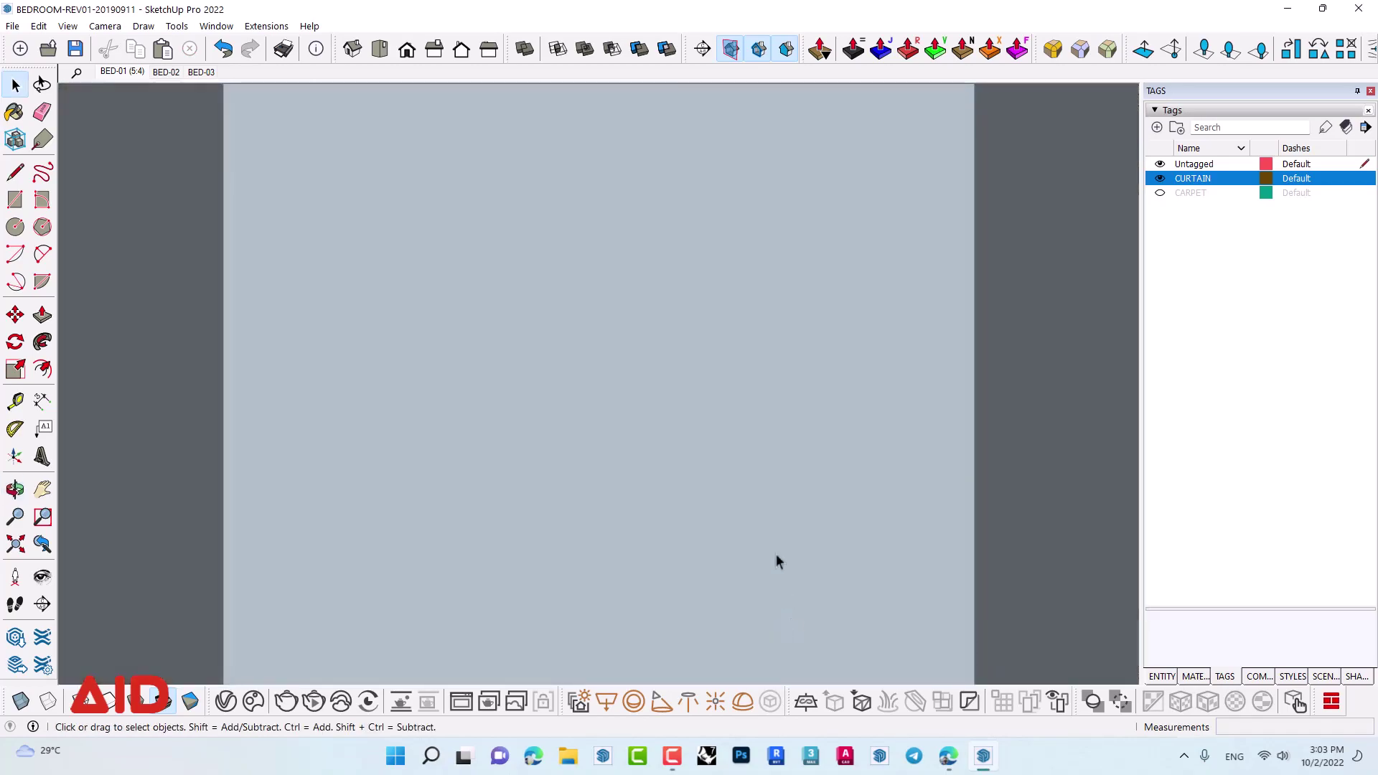
{"action": "mouse_move", "coordinate": [755, 468]}
{"action": "middle_mouse_down"}
{"action": "mouse_move", "coordinate": [724, 520]}
{"action": "mouse_move", "coordinate": [600, 317]}
{"action": "mouse_move", "coordinate": [595, 490]}
{"action": "mouse_move", "coordinate": [628, 233]}
{"action": "middle_mouse_up"}
{"action": "scroll", "coordinate": [572, 361], "scroll_direction": "down", "scroll_amount": 3}
{"action": "scroll", "coordinate": [630, 231], "scroll_direction": "up", "scroll_amount": 3}
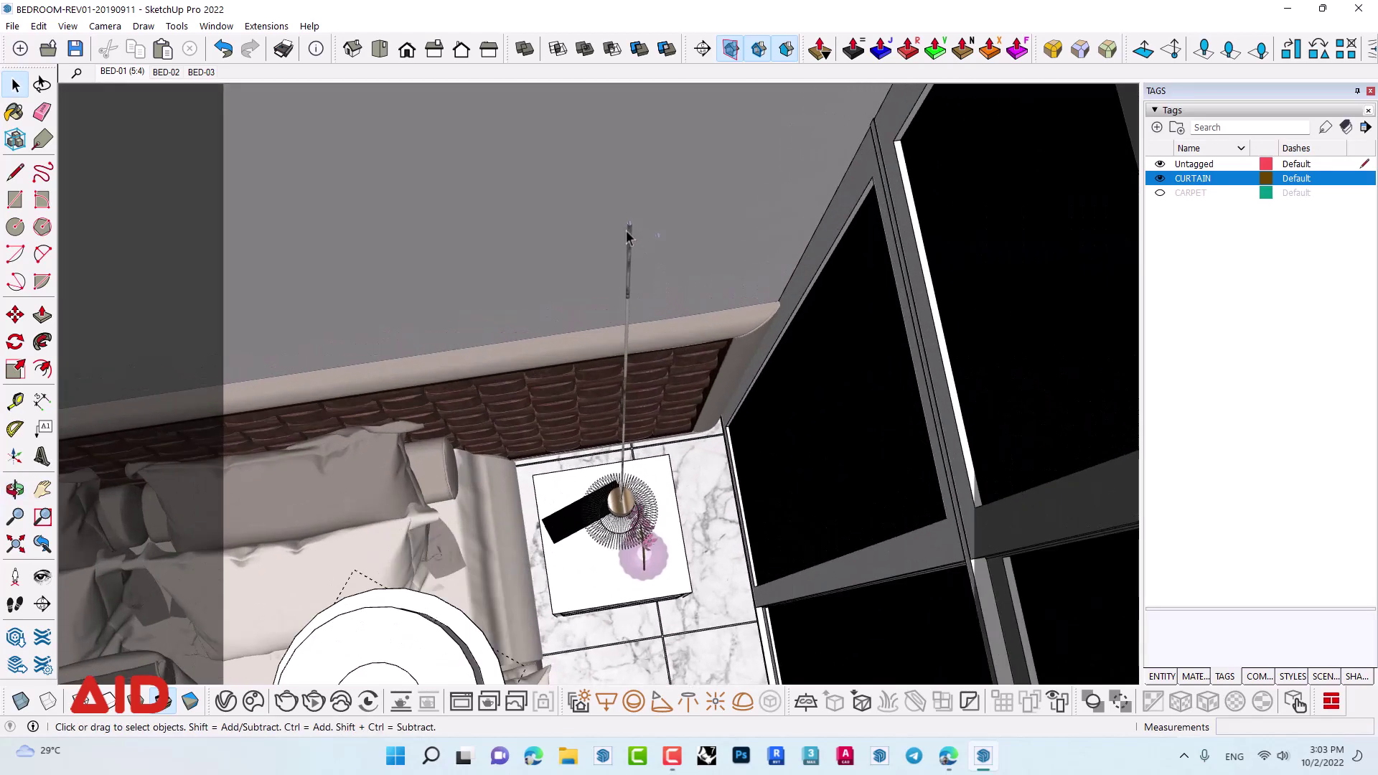
{"action": "scroll", "coordinate": [644, 229], "scroll_direction": "up", "scroll_amount": 3}
{"action": "scroll", "coordinate": [644, 229], "scroll_direction": "up", "scroll_amount": 2}
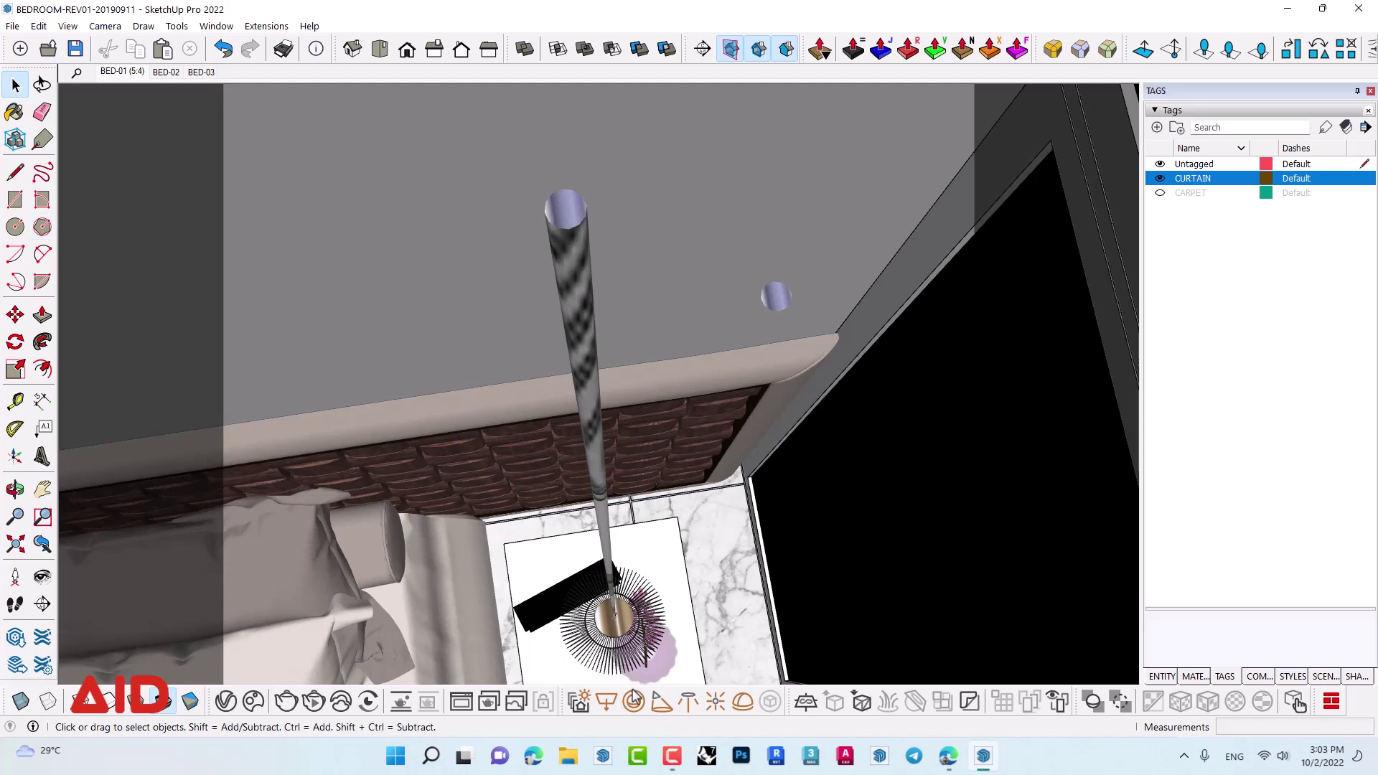
- Place a small V-Ray sphere light at the top of the pendant cord and select it
{"action": "left_click", "coordinate": [634, 701]}
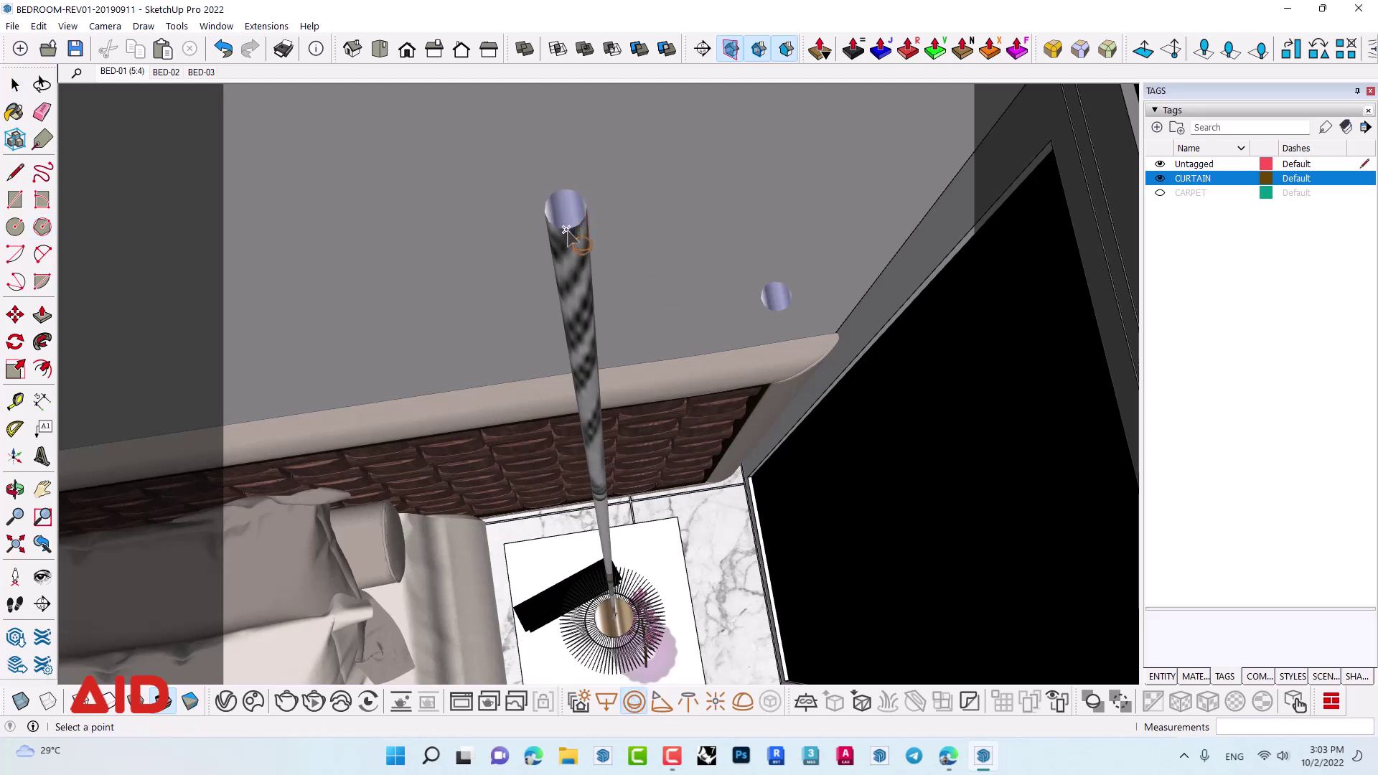
{"action": "left_click", "coordinate": [567, 230]}
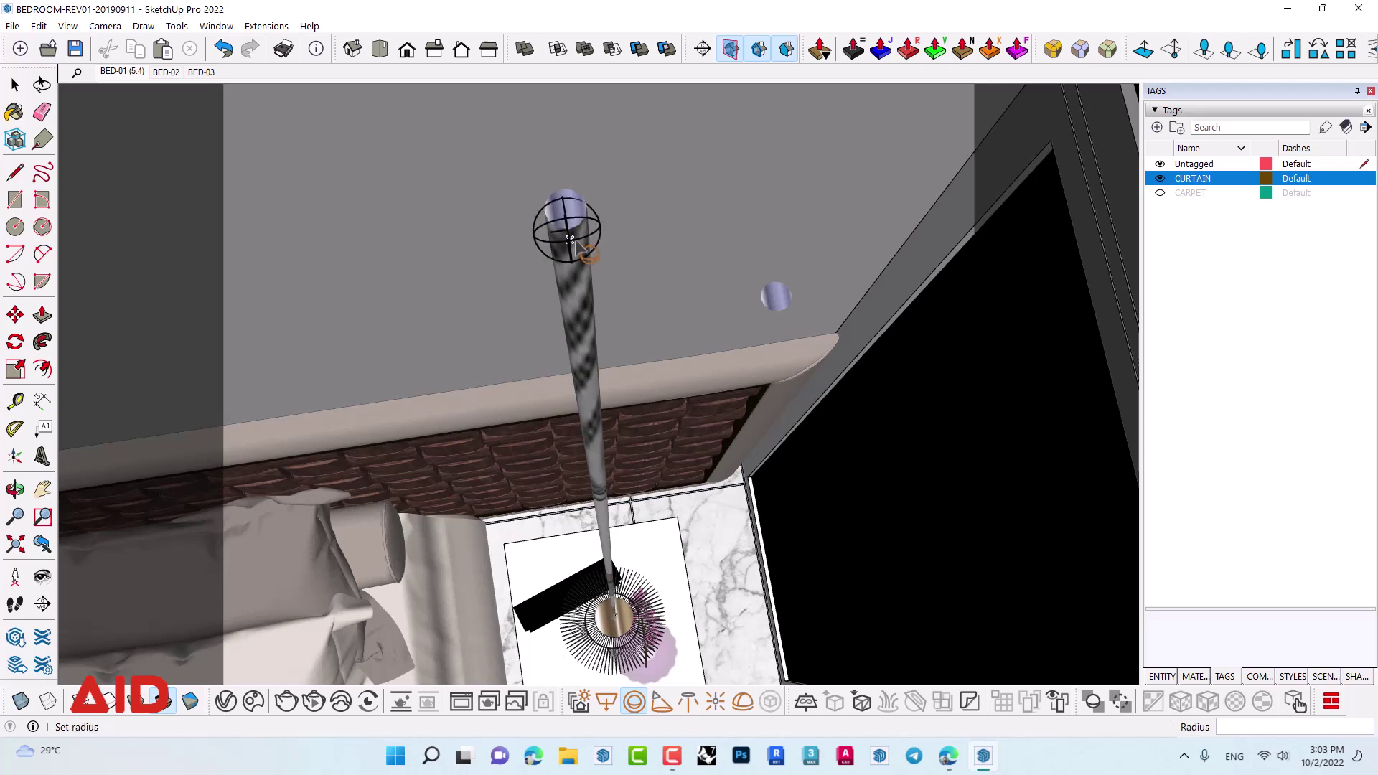
{"action": "left_click", "coordinate": [570, 239]}
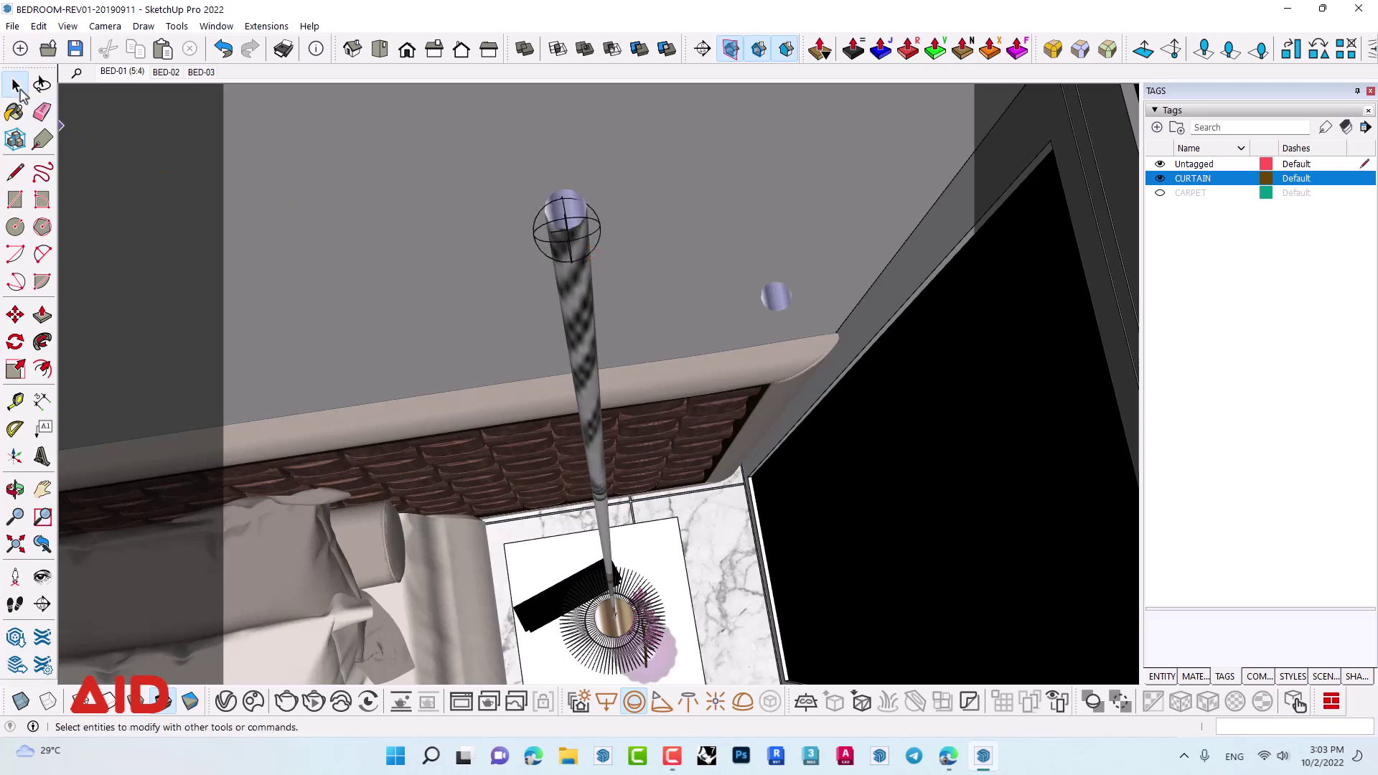
{"action": "left_click", "coordinate": [15, 84]}
{"action": "left_click", "coordinate": [602, 235]}
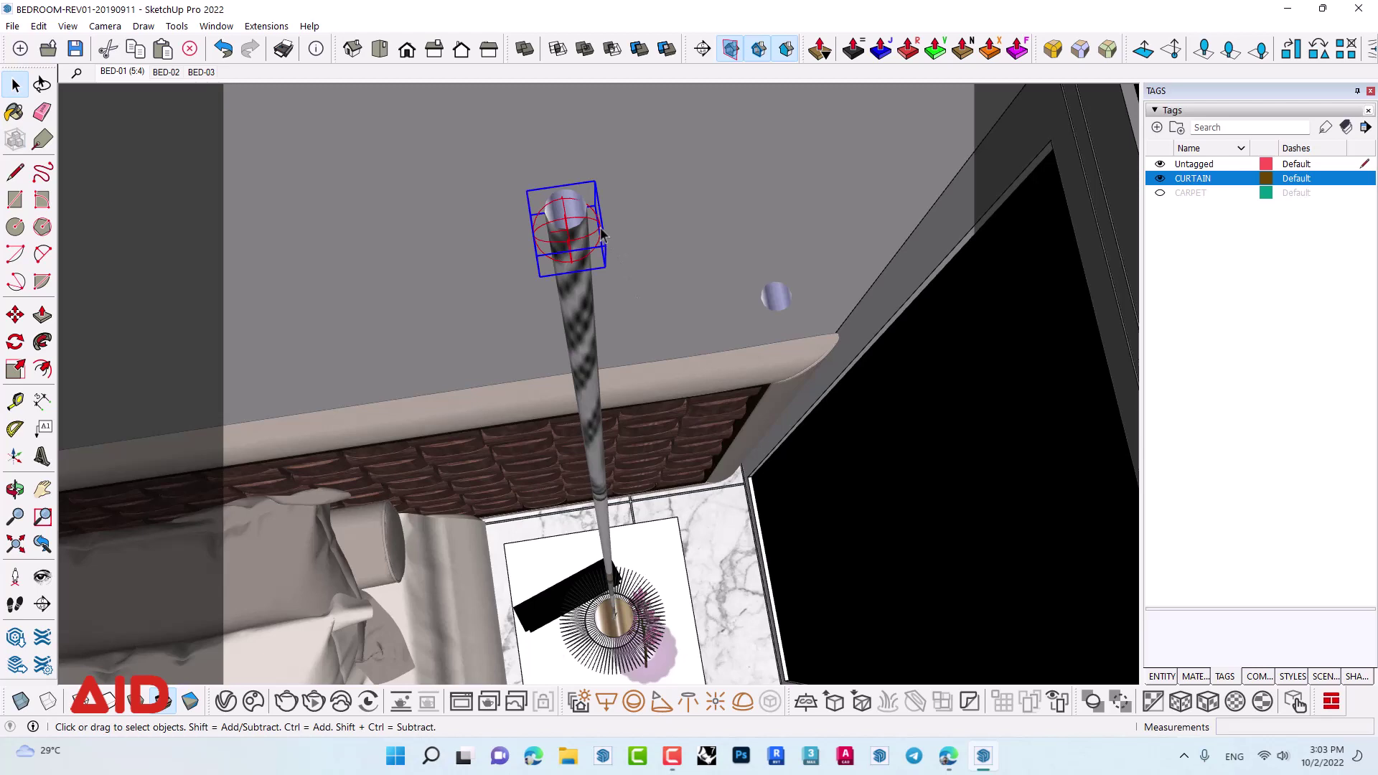
- Move the sphere light, orbiting around the pendant lamp before placing it
{"action": "key", "text": "m"}
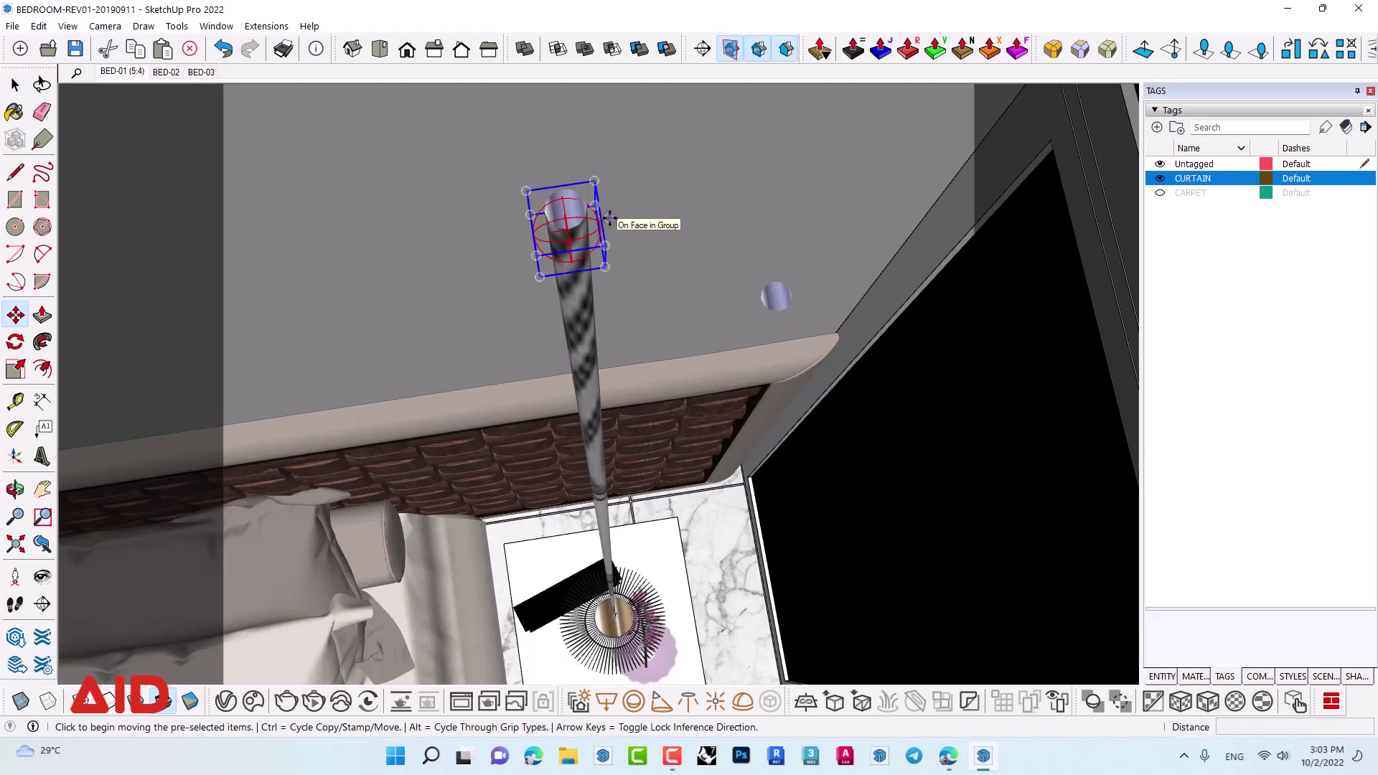
{"action": "left_click", "coordinate": [609, 217]}
{"action": "left_click", "coordinate": [607, 567]}
{"action": "mouse_move", "coordinate": [606, 567]}
{"action": "middle_mouse_down"}
{"action": "mouse_move", "coordinate": [739, 296]}
{"action": "mouse_move", "coordinate": [707, 324]}
{"action": "mouse_move", "coordinate": [688, 287]}
{"action": "middle_mouse_up"}
{"action": "scroll", "coordinate": [739, 296], "scroll_direction": "up", "scroll_amount": 2}
{"action": "scroll", "coordinate": [739, 296], "scroll_direction": "up", "scroll_amount": 2}
{"action": "scroll", "coordinate": [740, 296], "scroll_direction": "up", "scroll_amount": 3}
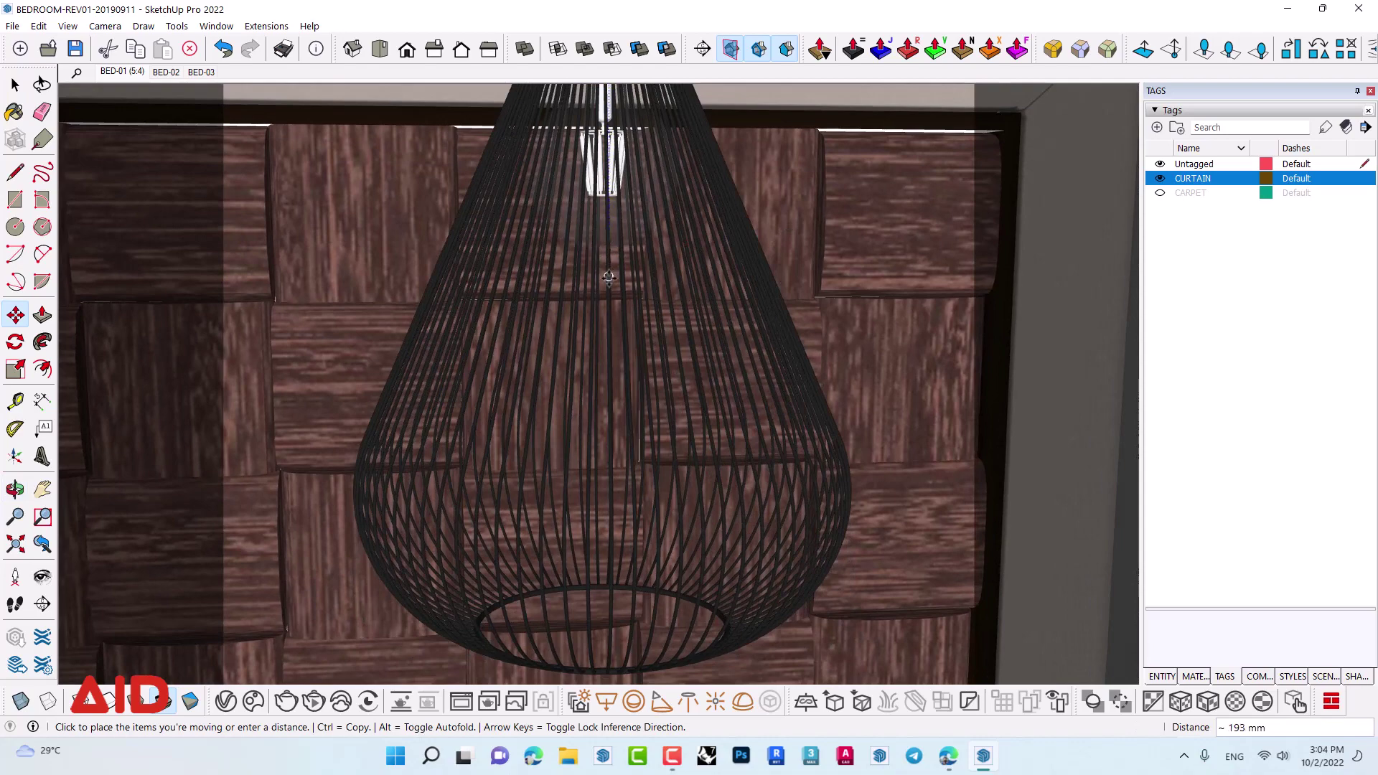
{"action": "scroll", "coordinate": [611, 300], "scroll_direction": "down", "scroll_amount": 2}
{"action": "middle_click_drag", "start_coordinate": [609, 305], "coordinate": [621, 246]}
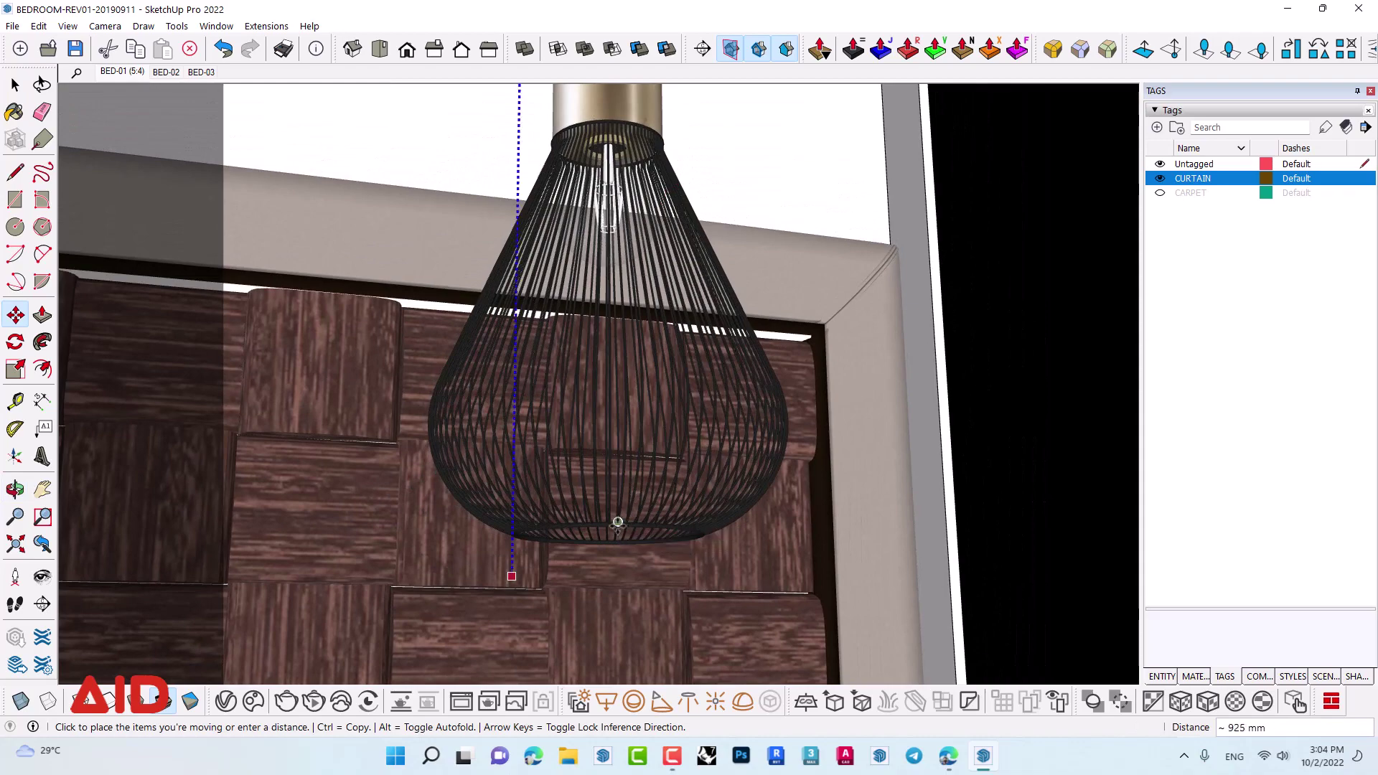
{"action": "mouse_move", "coordinate": [617, 523]}
{"action": "middle_mouse_down"}
{"action": "mouse_move", "coordinate": [790, 547]}
{"action": "mouse_move", "coordinate": [762, 562]}
{"action": "middle_mouse_up"}
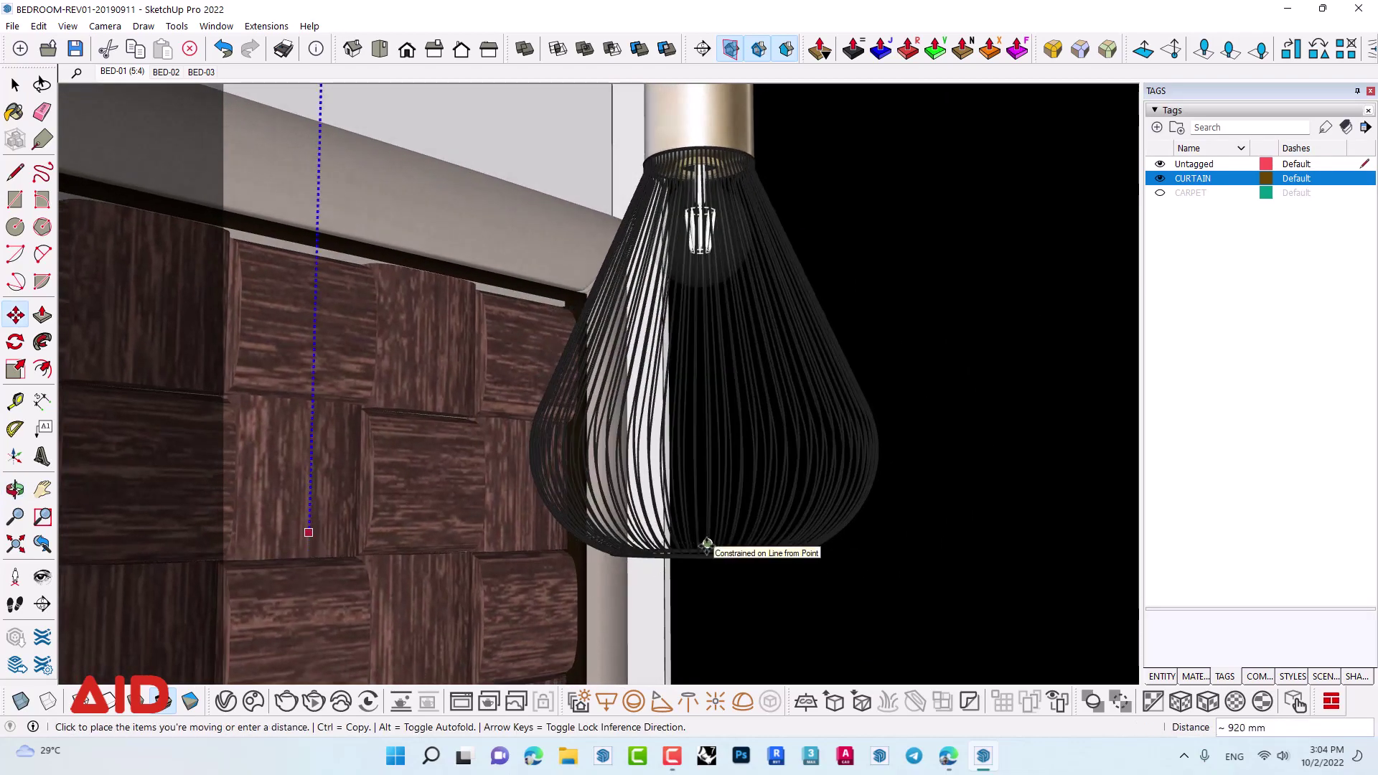
{"action": "scroll", "coordinate": [707, 545], "scroll_direction": "down", "scroll_amount": 2}
{"action": "scroll", "coordinate": [707, 545], "scroll_direction": "down", "scroll_amount": 2}
{"action": "scroll", "coordinate": [707, 545], "scroll_direction": "down", "scroll_amount": 2}
{"action": "scroll", "coordinate": [706, 545], "scroll_direction": "down", "scroll_amount": 2}
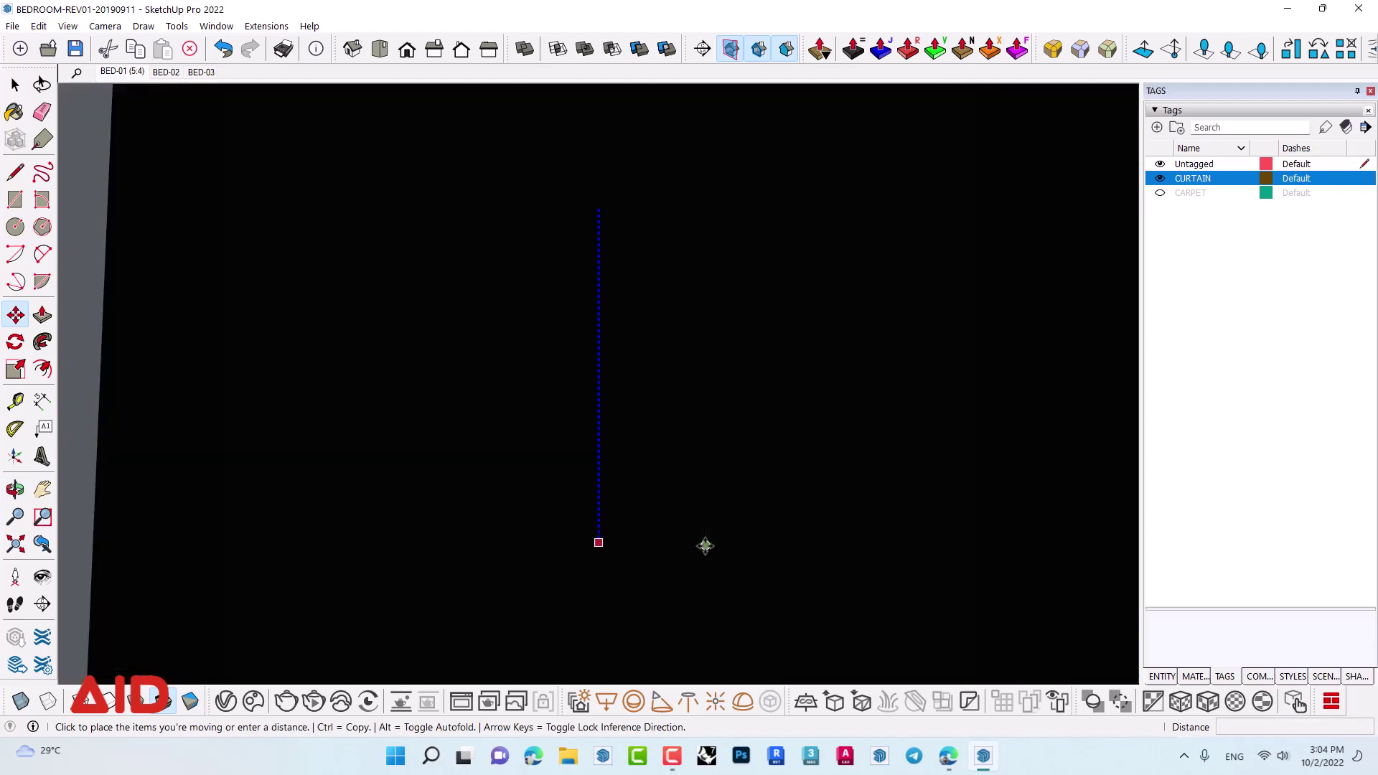
{"action": "middle_click_drag", "start_coordinate": [533, 452], "coordinate": [782, 513]}
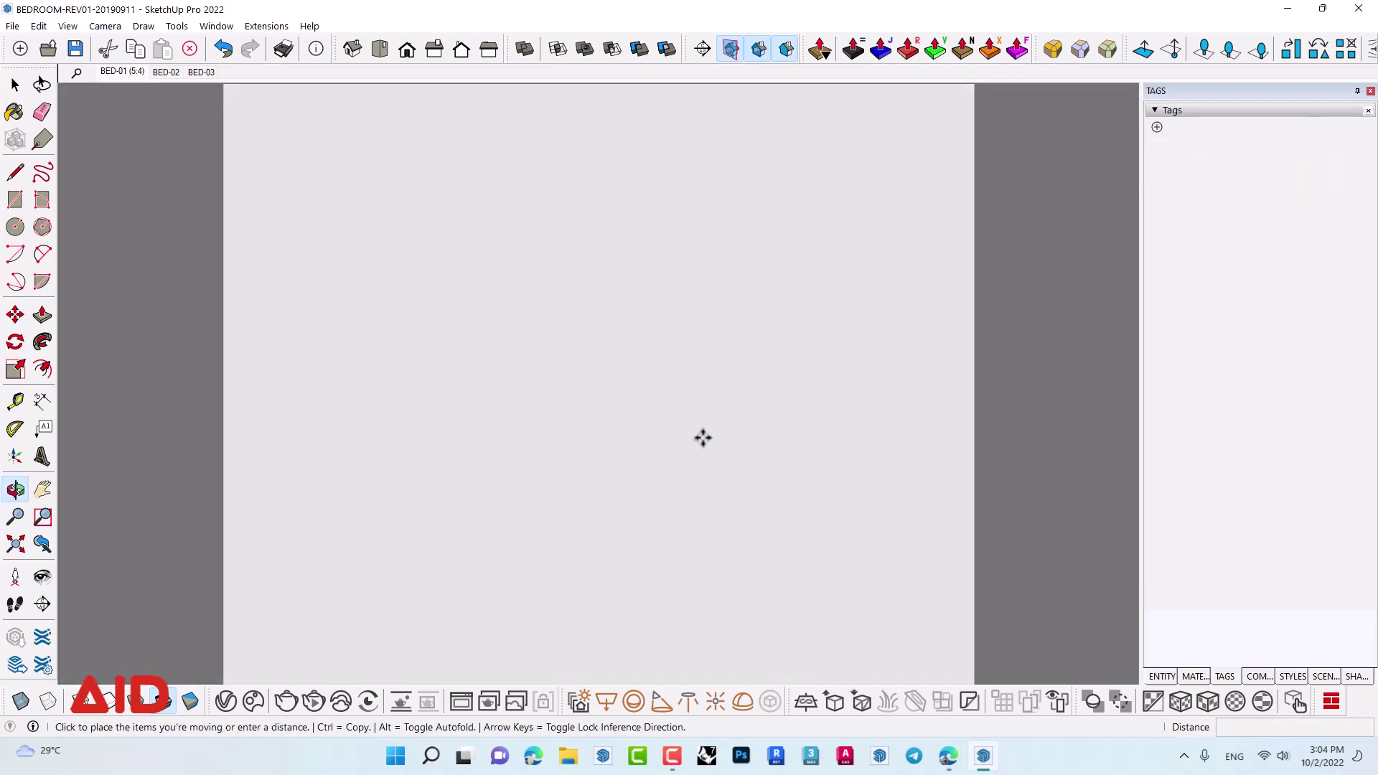
{"action": "left_click", "coordinate": [634, 465]}
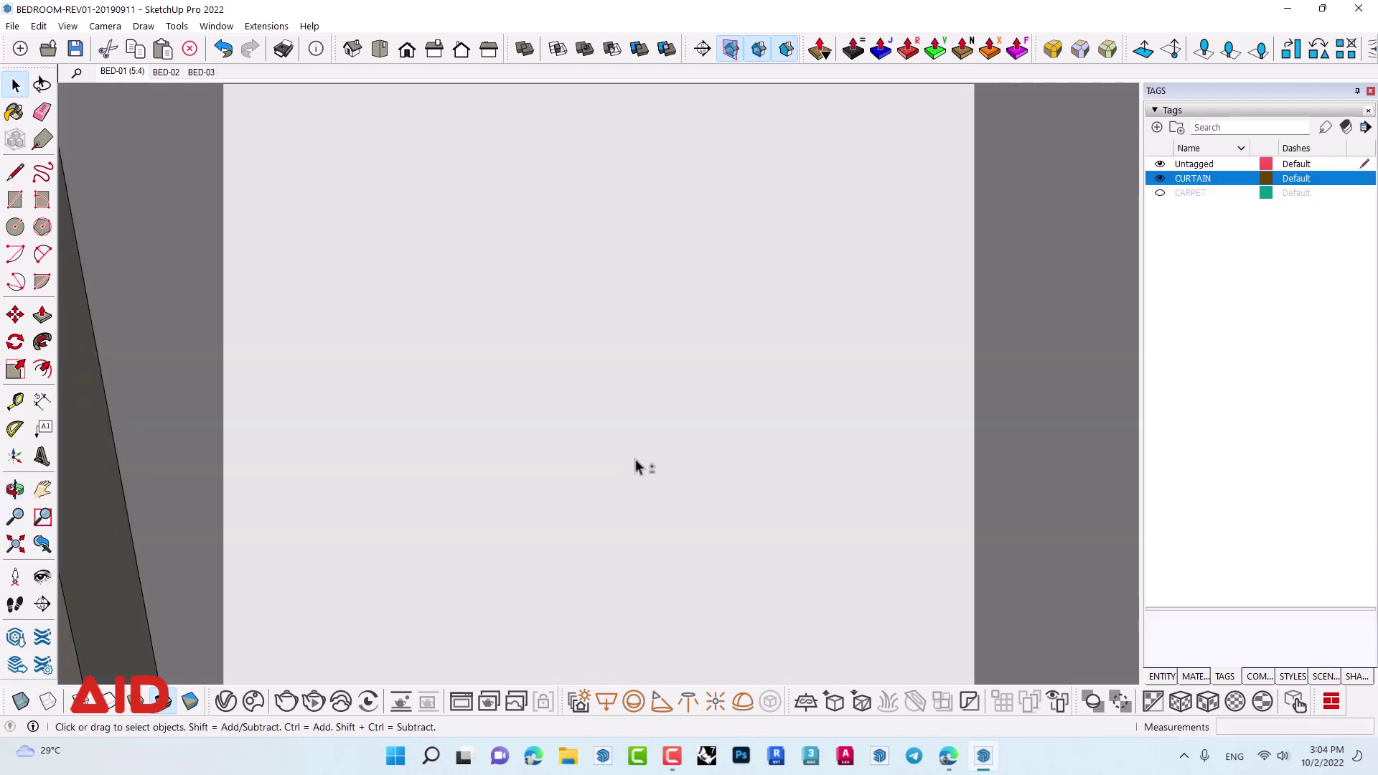
- Zoom extents and orbit down to a top view of the nightstand and lamp
{"action": "key", "text": "shift+z"}
{"action": "mouse_move", "coordinate": [627, 312]}
{"action": "middle_mouse_down"}
{"action": "mouse_move", "coordinate": [646, 400]}
{"action": "mouse_move", "coordinate": [789, 577]}
{"action": "middle_mouse_up"}
{"action": "scroll", "coordinate": [522, 305], "scroll_direction": "up", "scroll_amount": 3}
{"action": "scroll", "coordinate": [522, 305], "scroll_direction": "up", "scroll_amount": 3}
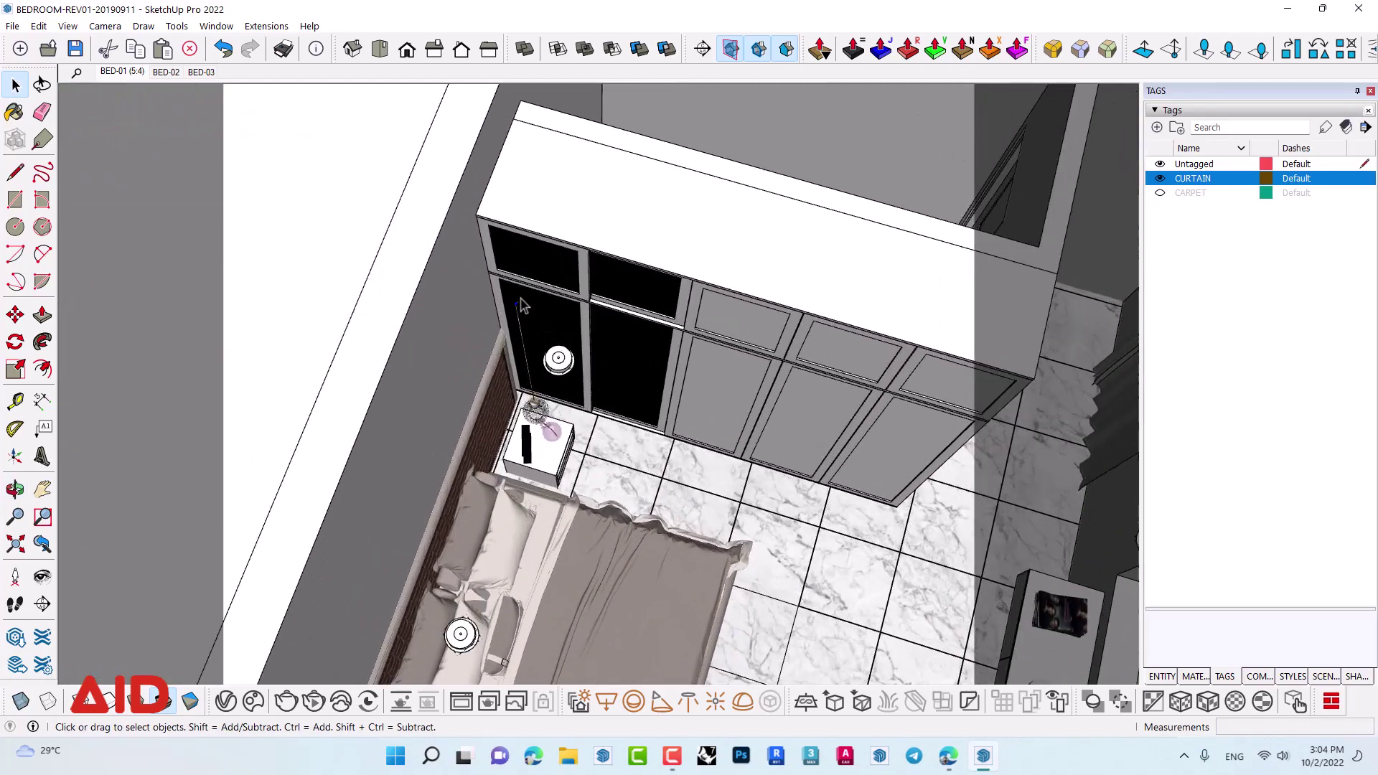
{"action": "scroll", "coordinate": [522, 305], "scroll_direction": "up", "scroll_amount": 2}
{"action": "scroll", "coordinate": [522, 305], "scroll_direction": "down", "scroll_amount": 1}
{"action": "middle_click_drag", "start_coordinate": [521, 305], "coordinate": [569, 493]}
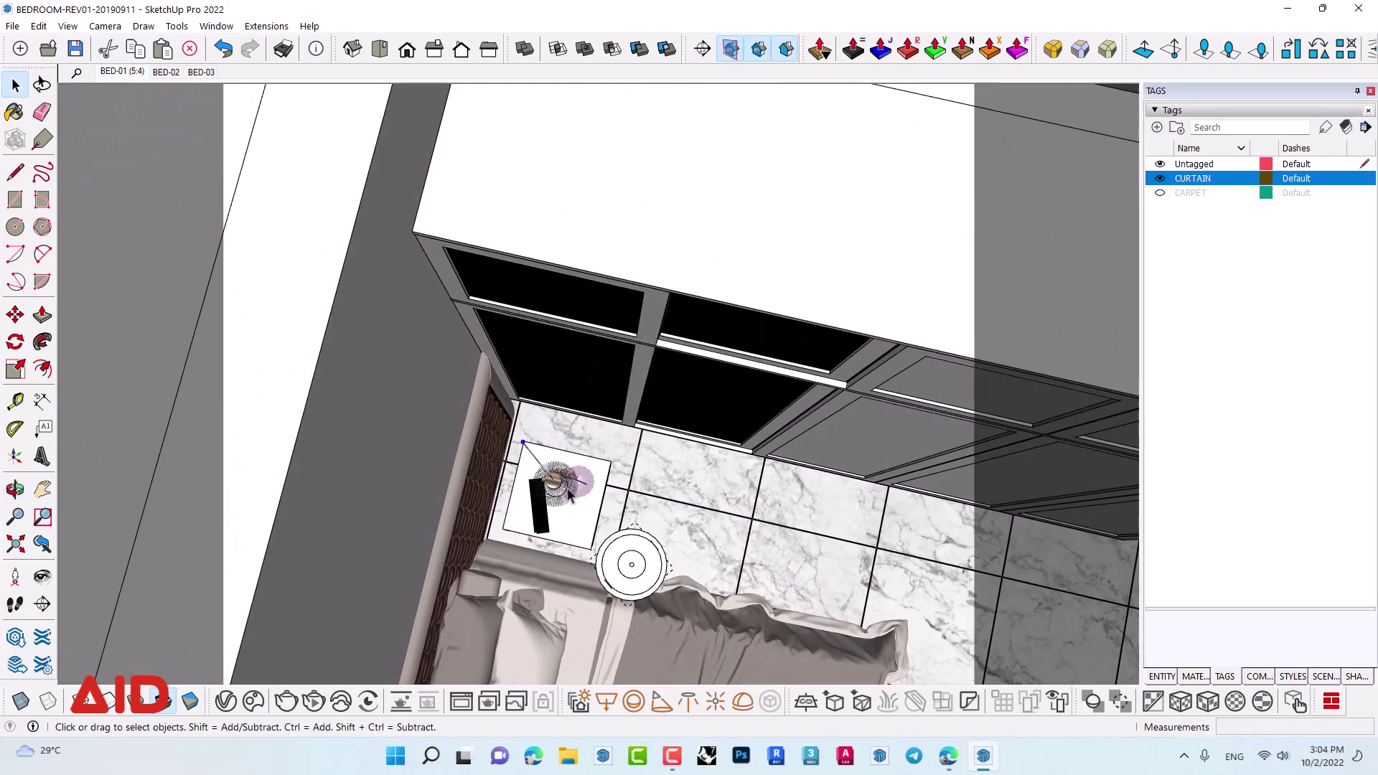
{"action": "scroll", "coordinate": [534, 451], "scroll_direction": "up", "scroll_amount": 2}
{"action": "scroll", "coordinate": [534, 451], "scroll_direction": "up", "scroll_amount": 1}
{"action": "scroll", "coordinate": [528, 450], "scroll_direction": "up", "scroll_amount": 2}
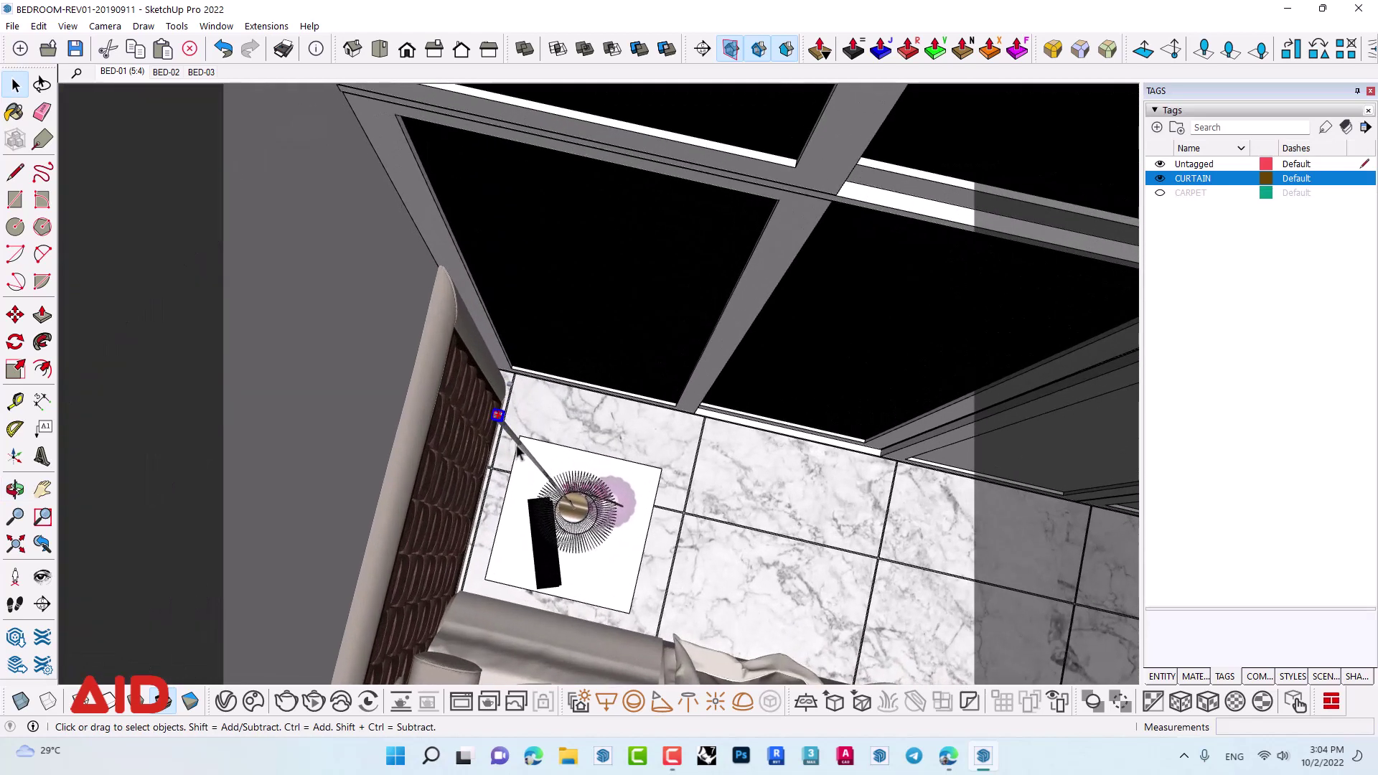
{"action": "scroll", "coordinate": [518, 451], "scroll_direction": "up", "scroll_amount": 2}
{"action": "scroll", "coordinate": [517, 436], "scroll_direction": "up", "scroll_amount": 1}
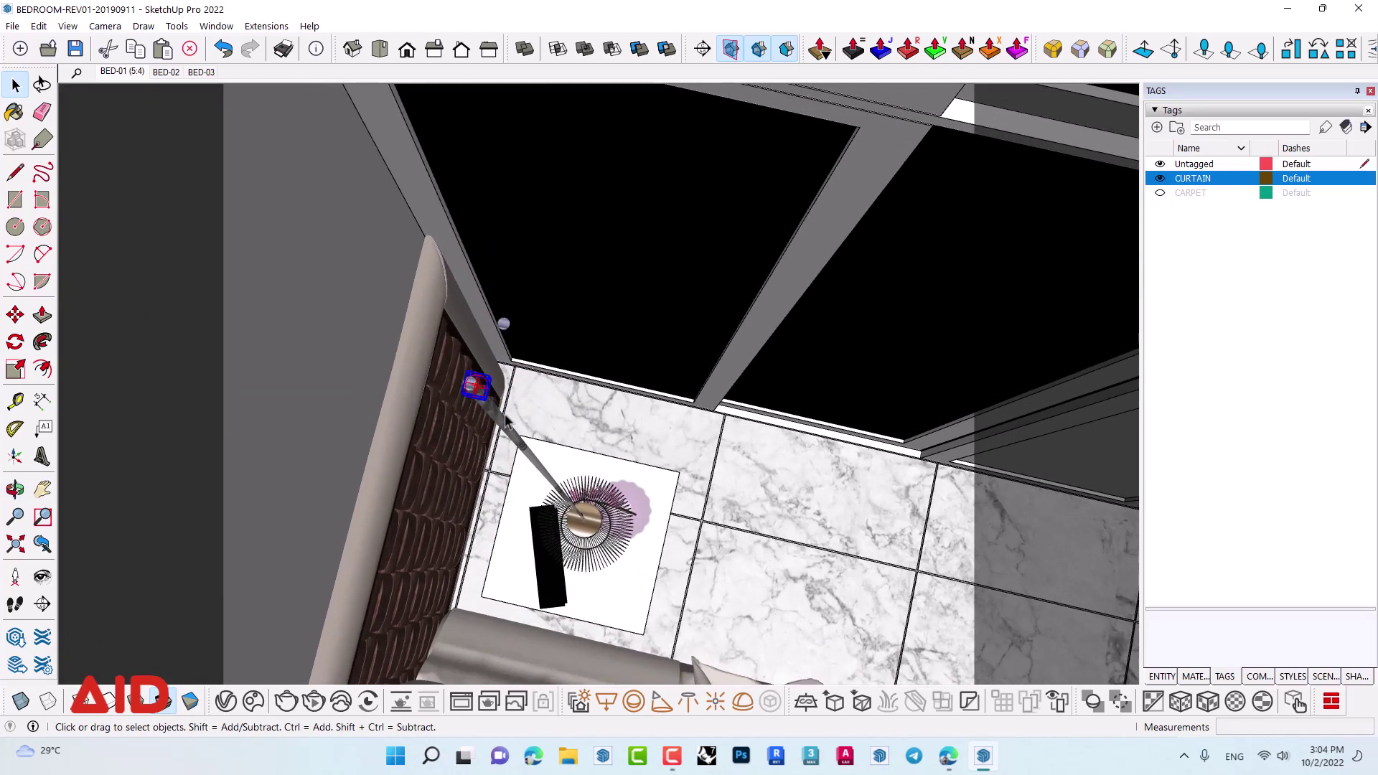
- Enter the pendant lamp group for editing
{"action": "key", "text": "Escape"}
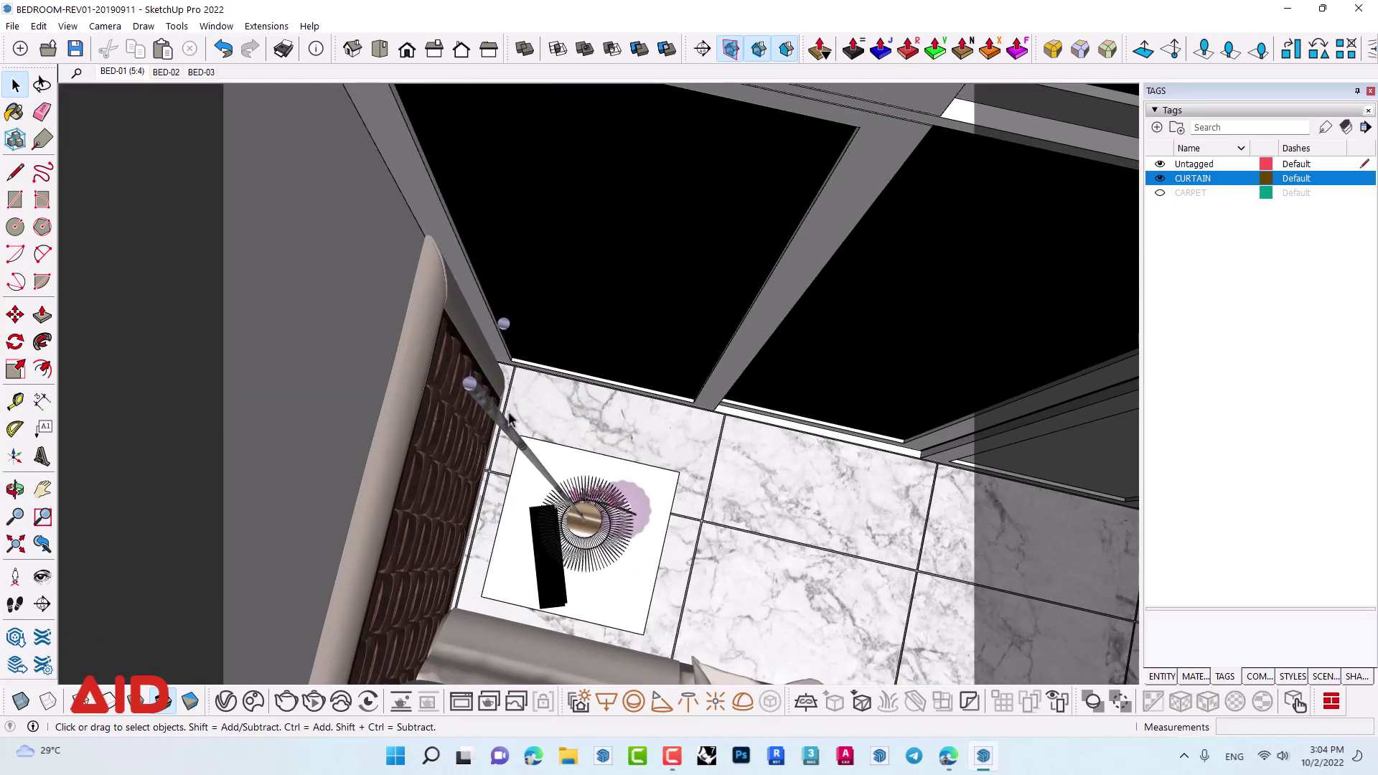
{"action": "left_click", "coordinate": [506, 428]}
{"action": "double_click", "coordinate": [508, 427]}
{"action": "mouse_move", "coordinate": [510, 426]}
{"action": "middle_mouse_down"}
{"action": "mouse_move", "coordinate": [606, 530]}
{"action": "mouse_move", "coordinate": [570, 575]}
{"action": "mouse_move", "coordinate": [612, 418]}
{"action": "middle_mouse_up"}
{"action": "scroll", "coordinate": [561, 582], "scroll_direction": "down", "scroll_amount": 3}
{"action": "scroll", "coordinate": [559, 587], "scroll_direction": "down", "scroll_amount": 2}
- Move the sphere light down the blue axis into the lamp's wire cage
{"action": "key", "text": "space"}
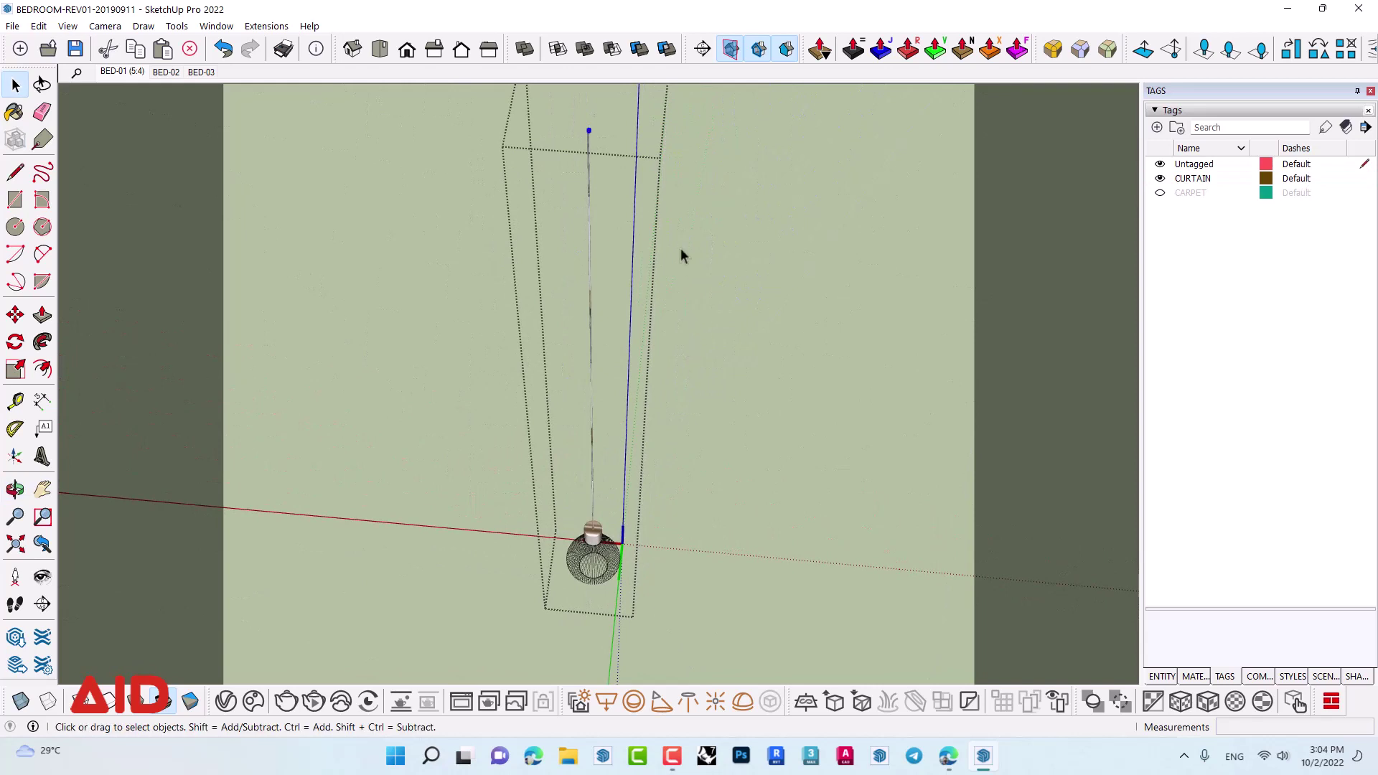
{"action": "key", "text": "m"}
{"action": "left_click", "coordinate": [589, 132]}
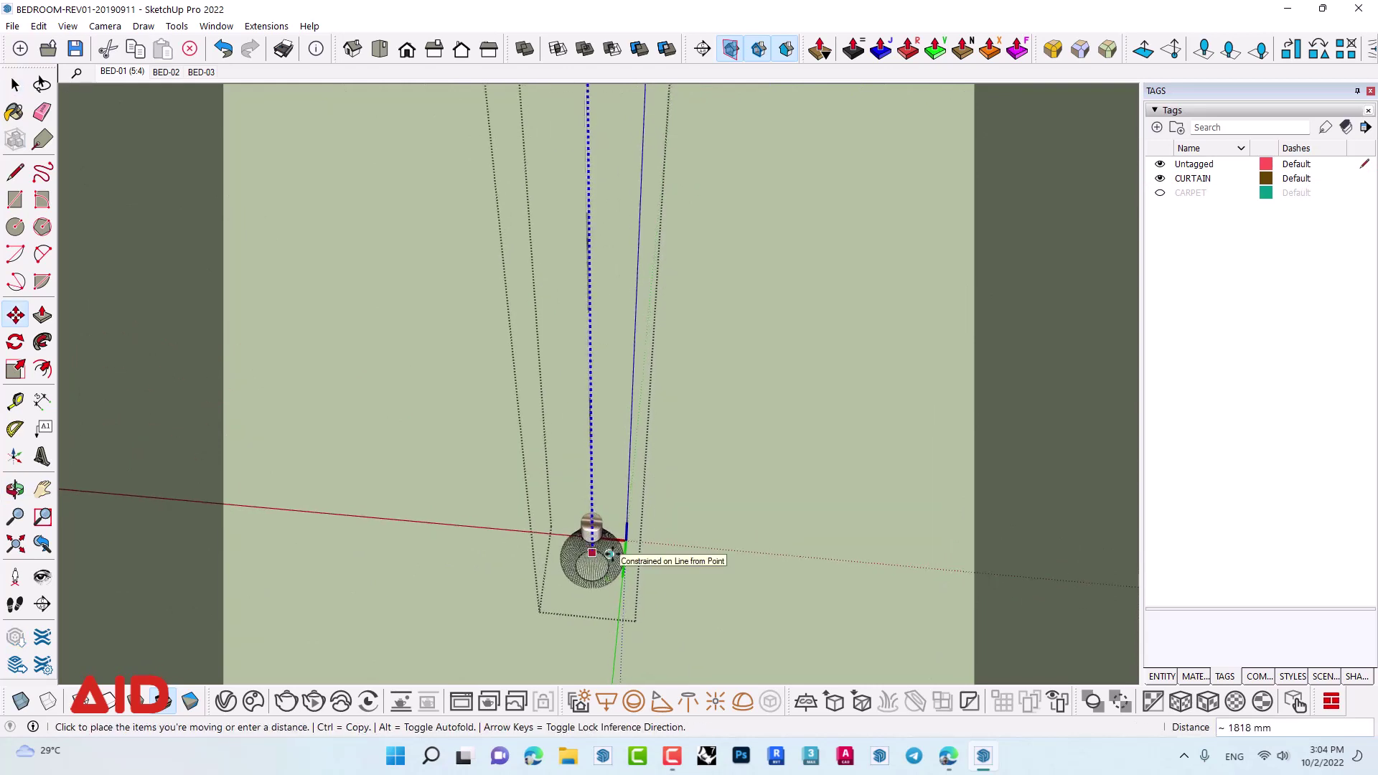
{"action": "scroll", "coordinate": [609, 554], "scroll_direction": "up", "scroll_amount": 2}
{"action": "scroll", "coordinate": [607, 553], "scroll_direction": "up", "scroll_amount": 2}
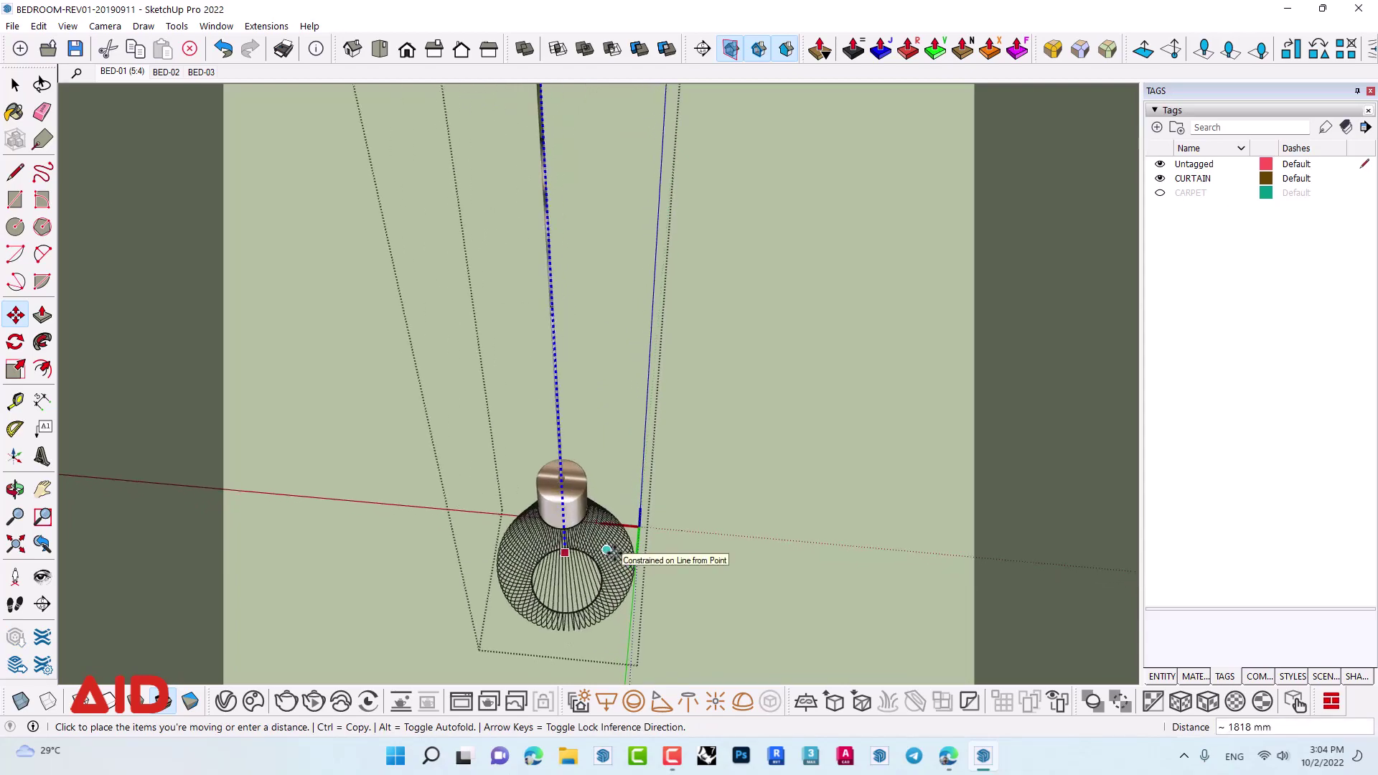
{"action": "scroll", "coordinate": [605, 550], "scroll_direction": "up", "scroll_amount": 3}
{"action": "mouse_move", "coordinate": [600, 549]}
{"action": "middle_mouse_down"}
{"action": "mouse_move", "coordinate": [707, 249]}
{"action": "mouse_move", "coordinate": [836, 107]}
{"action": "mouse_move", "coordinate": [793, 224]}
{"action": "middle_mouse_up"}
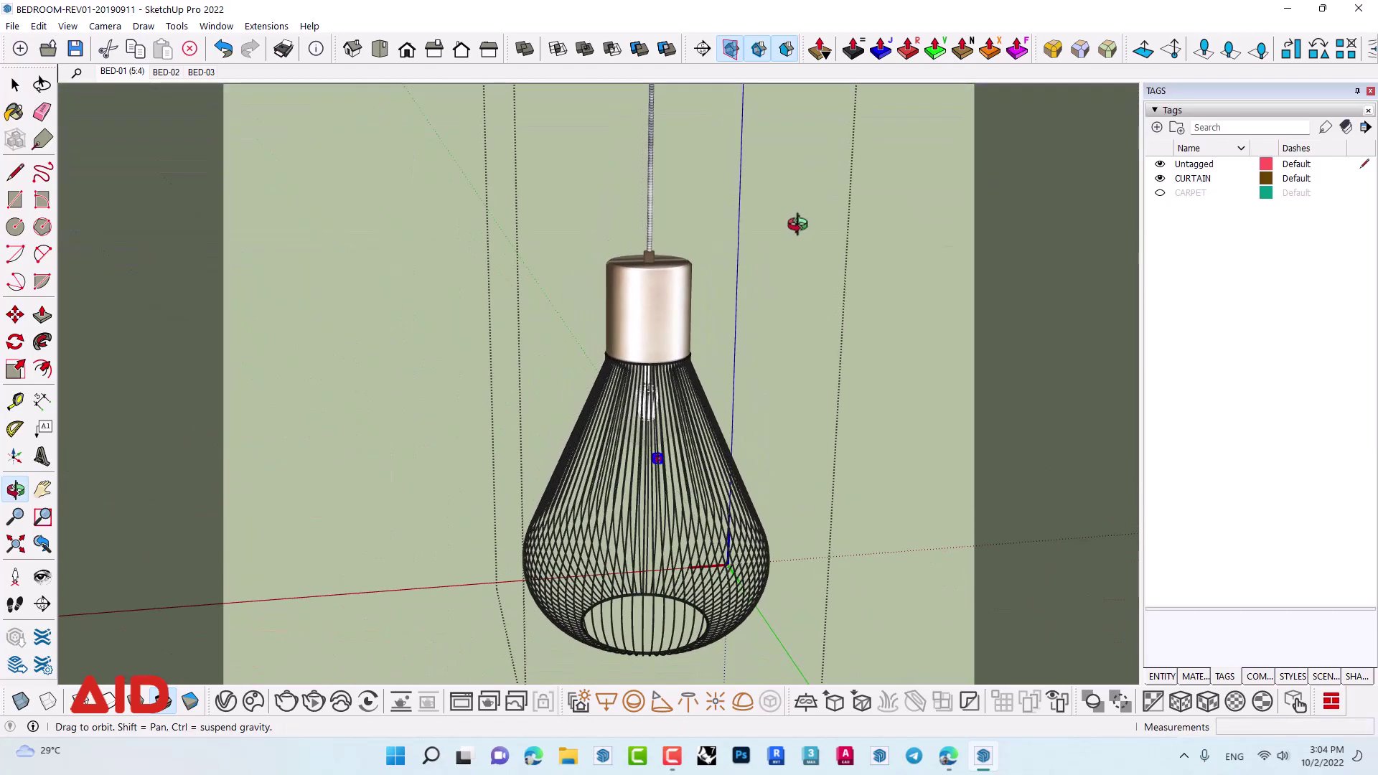
{"action": "left_click", "coordinate": [806, 467]}
{"action": "mouse_move", "coordinate": [806, 467]}
{"action": "middle_mouse_down"}
{"action": "mouse_move", "coordinate": [548, 615]}
{"action": "mouse_move", "coordinate": [631, 461]}
{"action": "mouse_move", "coordinate": [403, 483]}
{"action": "mouse_move", "coordinate": [578, 445]}
{"action": "mouse_move", "coordinate": [556, 326]}
{"action": "middle_mouse_up"}
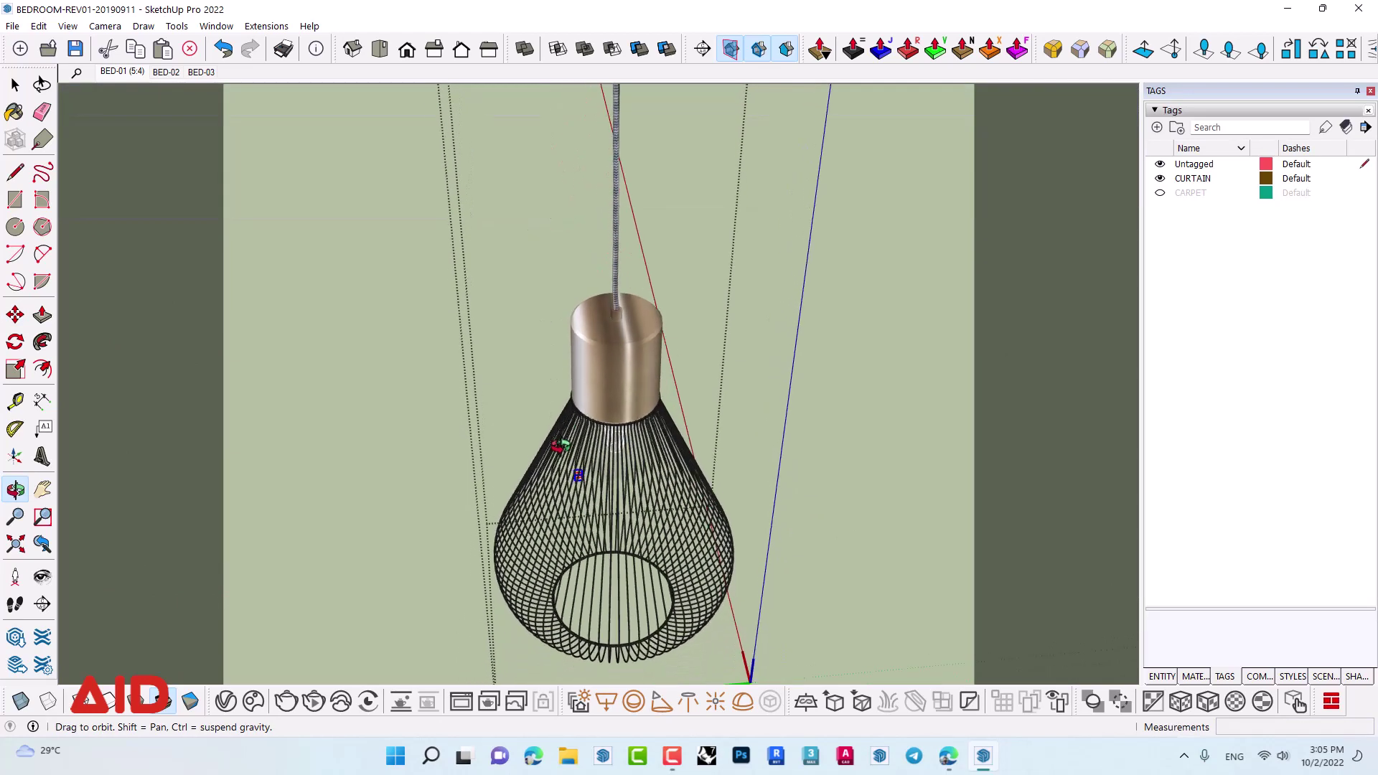
{"action": "middle_click_drag", "start_coordinate": [530, 228], "coordinate": [546, 237]}
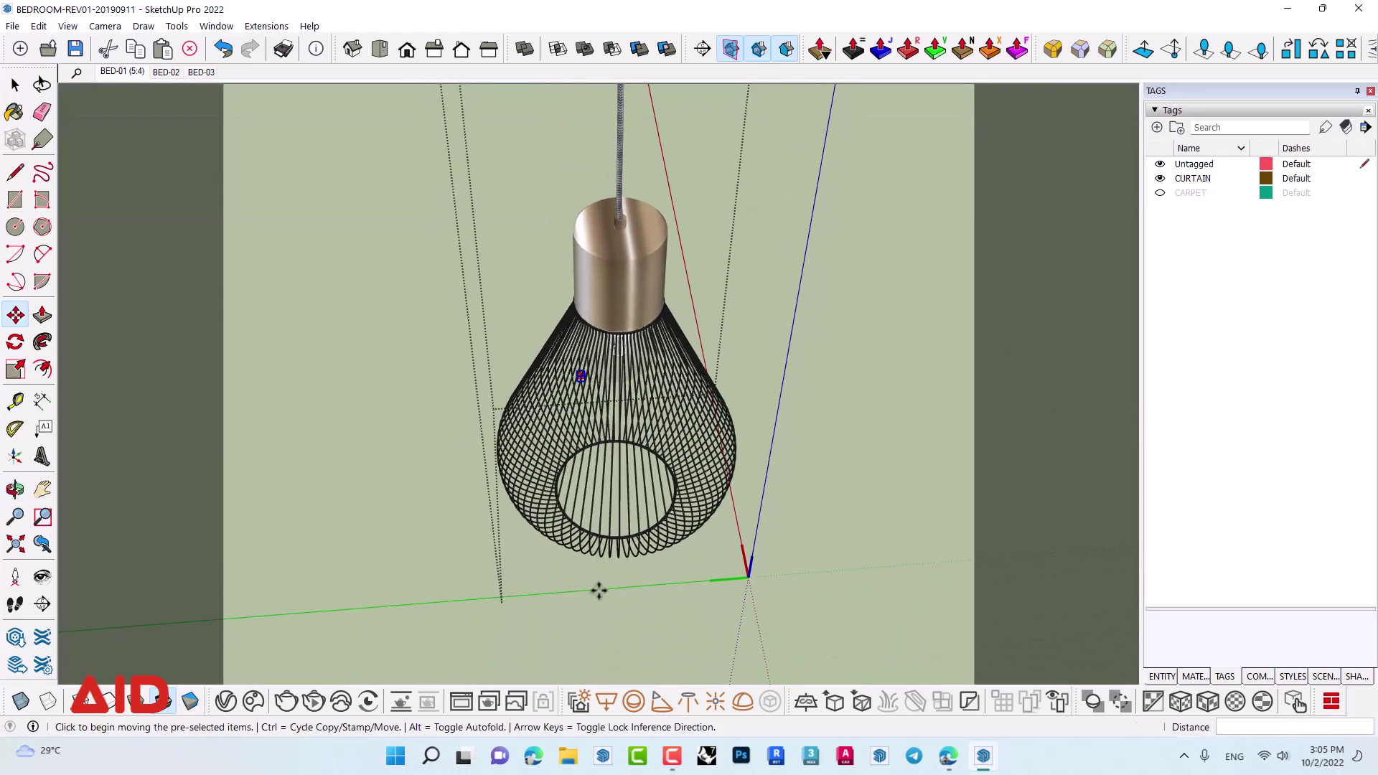
- Nudge the sphere light 4 mm lower beside the bulb fitting
{"action": "left_click", "coordinate": [601, 587]}
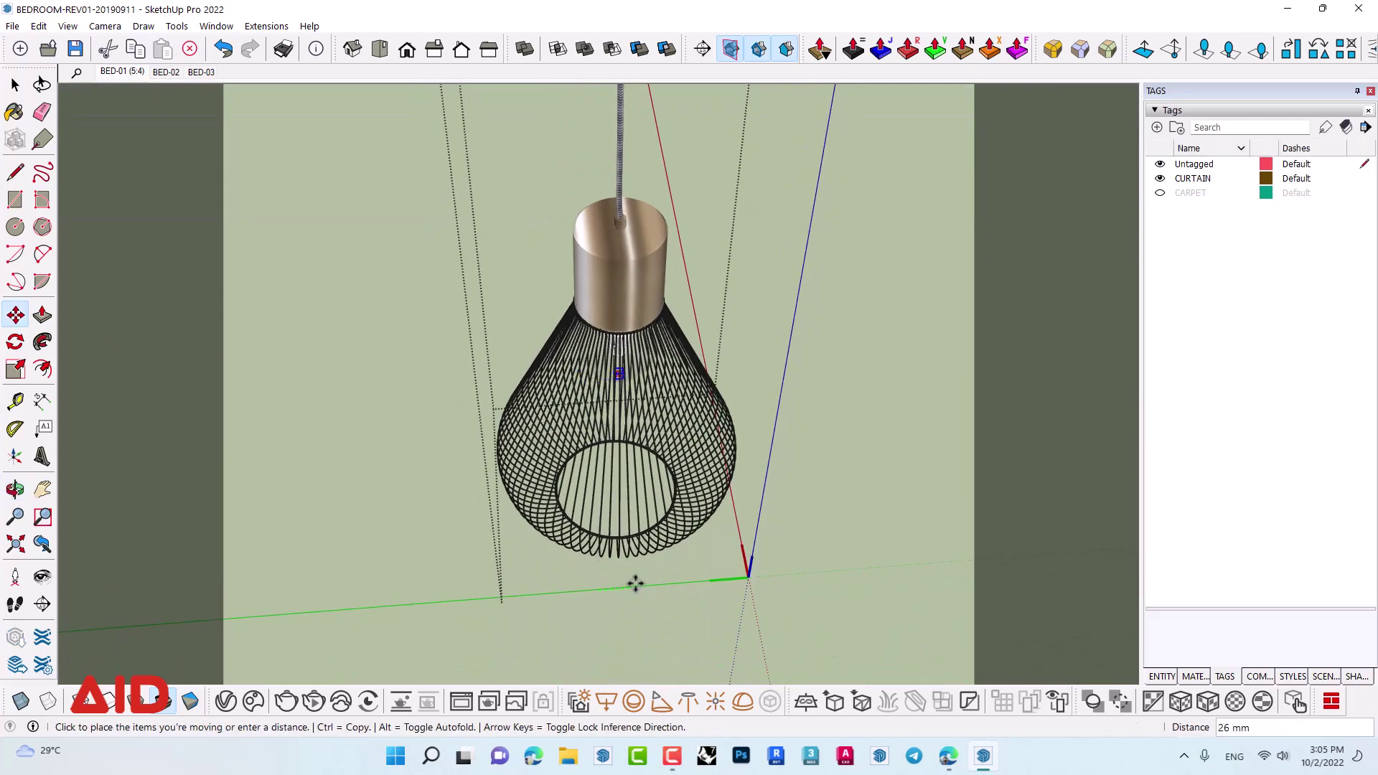
{"action": "mouse_move", "coordinate": [631, 586]}
{"action": "middle_mouse_down"}
{"action": "mouse_move", "coordinate": [639, 446]}
{"action": "mouse_move", "coordinate": [621, 264]}
{"action": "mouse_move", "coordinate": [769, 418]}
{"action": "middle_mouse_up"}
{"action": "key", "text": "m"}
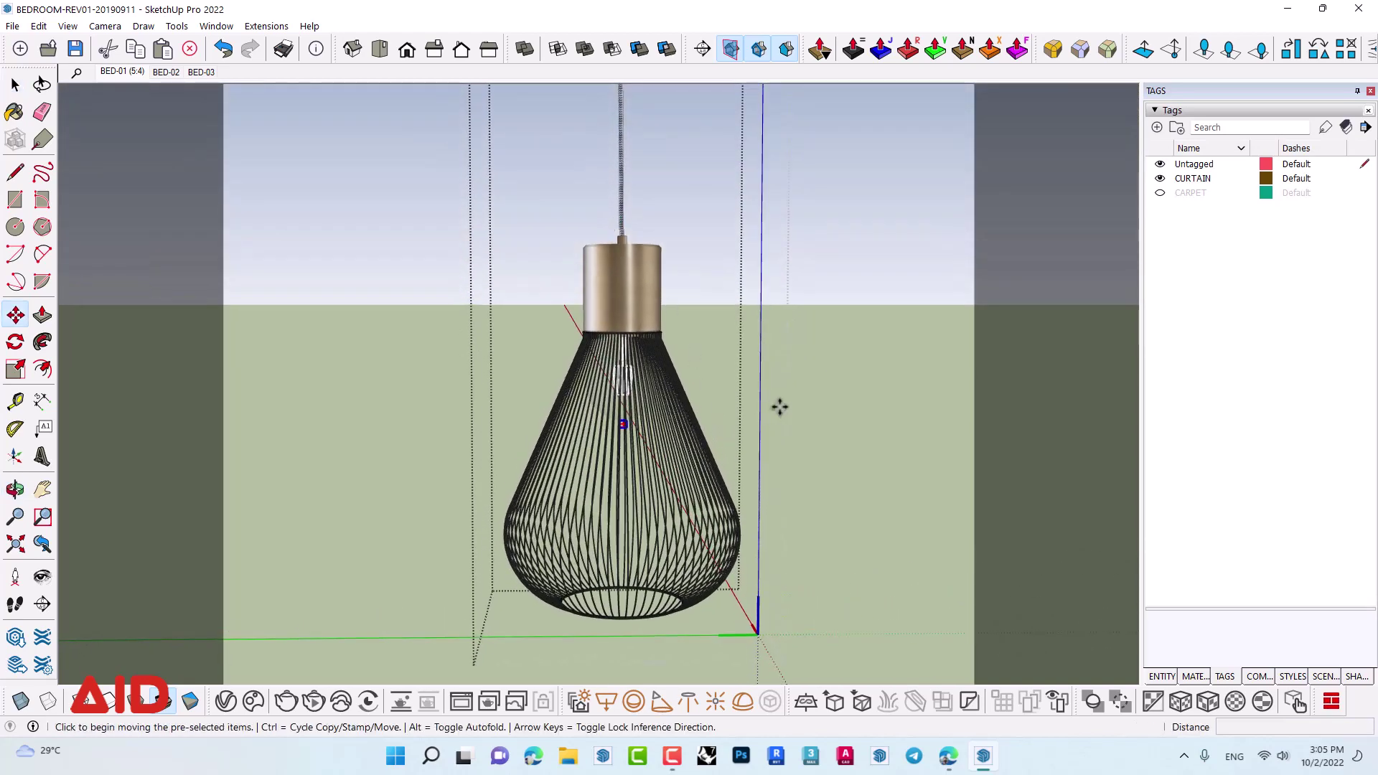
{"action": "left_click", "coordinate": [779, 406]}
{"action": "left_click", "coordinate": [779, 413]}
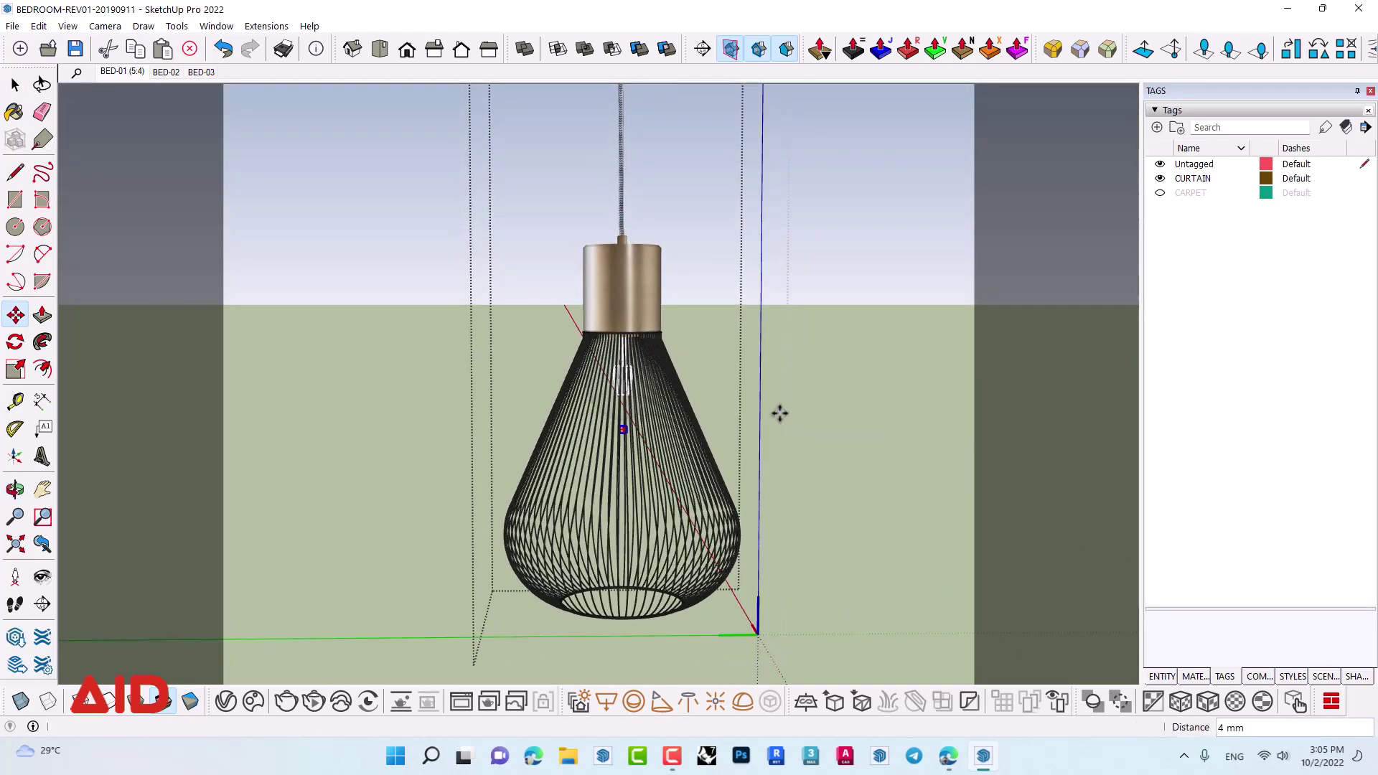
{"action": "key", "text": "space"}
{"action": "scroll", "coordinate": [717, 402], "scroll_direction": "up", "scroll_amount": 2}
{"action": "scroll", "coordinate": [646, 395], "scroll_direction": "up", "scroll_amount": 3}
{"action": "scroll", "coordinate": [636, 391], "scroll_direction": "up", "scroll_amount": 3}
- Zoom in on the pendant lamp and open its nested groups toward the bulb
{"action": "scroll", "coordinate": [634, 390], "scroll_direction": "up", "scroll_amount": 4}
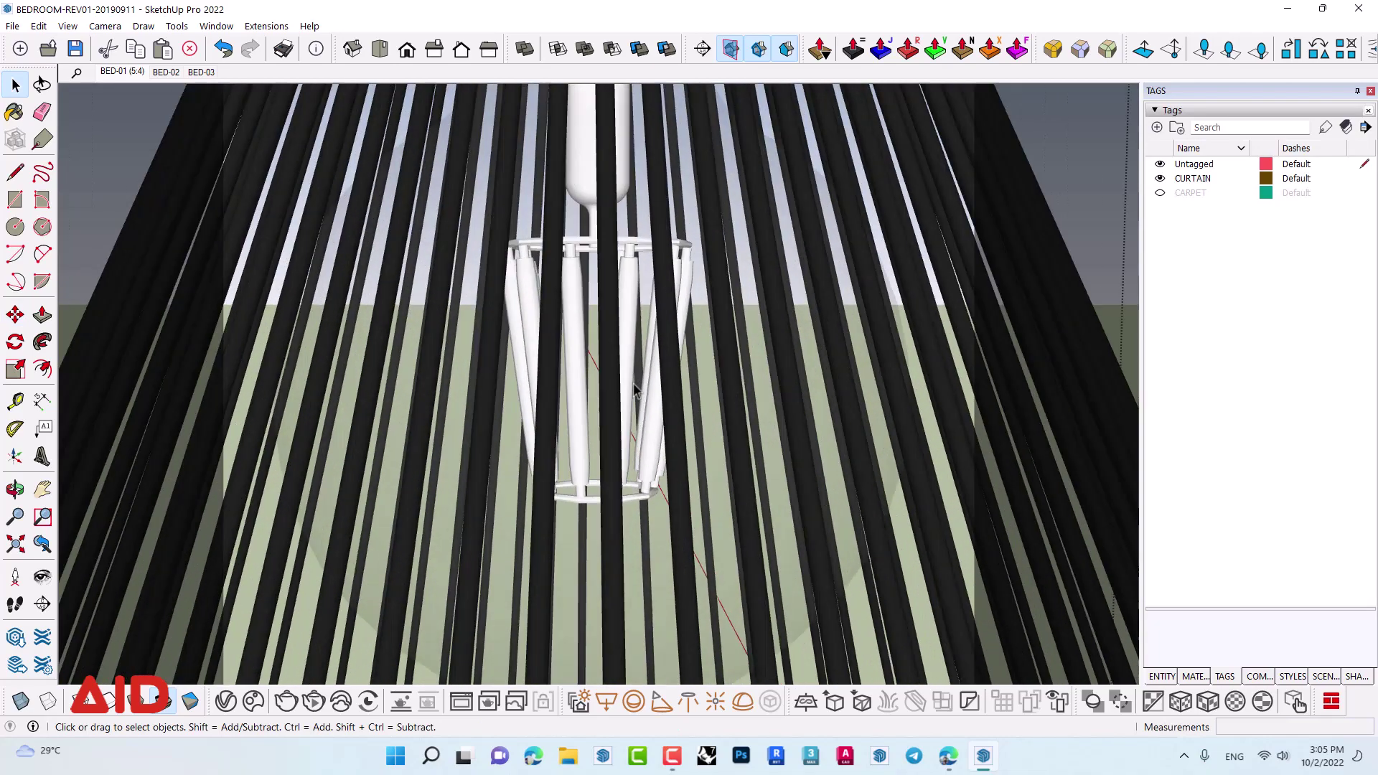
{"action": "scroll", "coordinate": [634, 390], "scroll_direction": "up", "scroll_amount": 3}
{"action": "mouse_move", "coordinate": [615, 385]}
{"action": "middle_mouse_down"}
{"action": "mouse_move", "coordinate": [572, 437]}
{"action": "mouse_move", "coordinate": [680, 387]}
{"action": "mouse_move", "coordinate": [773, 281]}
{"action": "mouse_move", "coordinate": [658, 363]}
{"action": "mouse_move", "coordinate": [655, 449]}
{"action": "mouse_move", "coordinate": [674, 403]}
{"action": "middle_mouse_up"}
{"action": "left_click", "coordinate": [574, 439]}
{"action": "scroll", "coordinate": [574, 439], "scroll_direction": "down", "scroll_amount": 3}
{"action": "double_click", "coordinate": [572, 432]}
{"action": "left_click", "coordinate": [716, 389]}
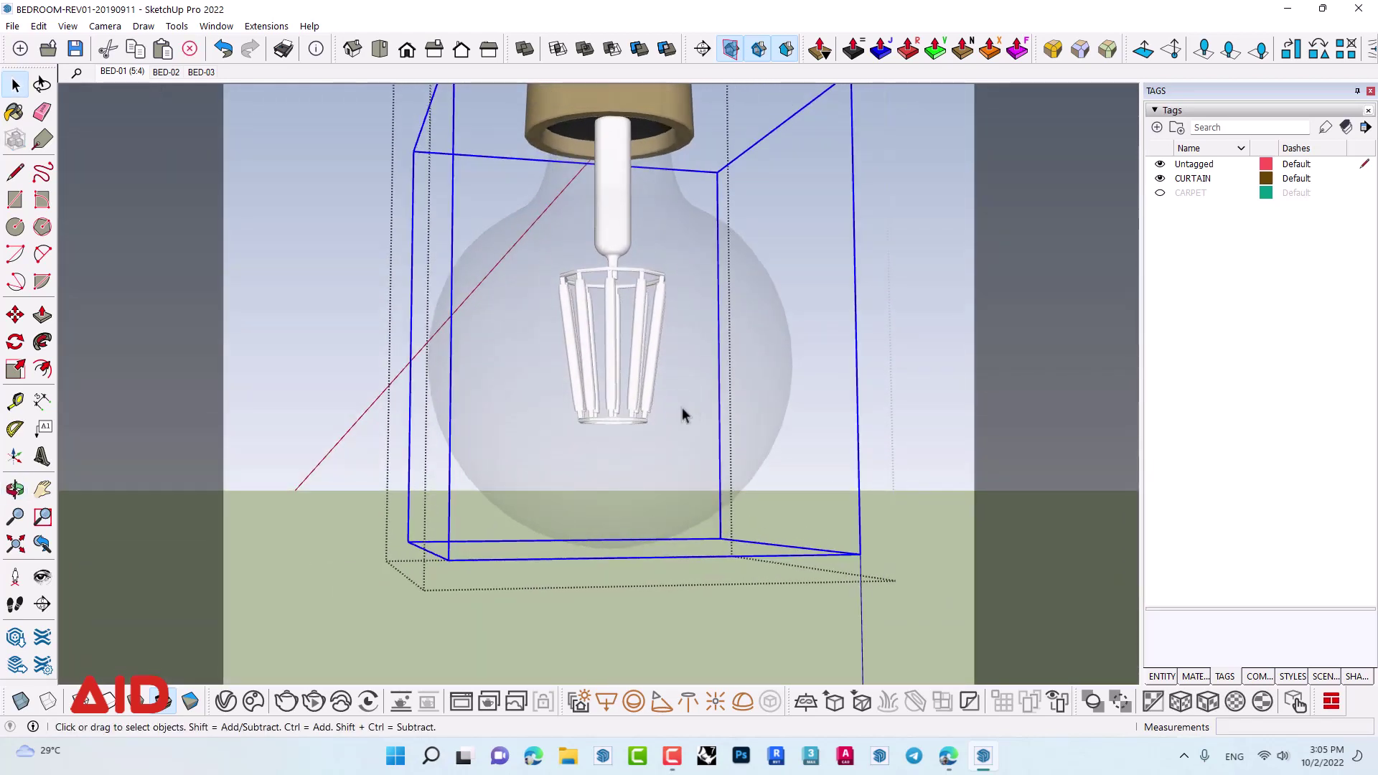
{"action": "double_click", "coordinate": [683, 409]}
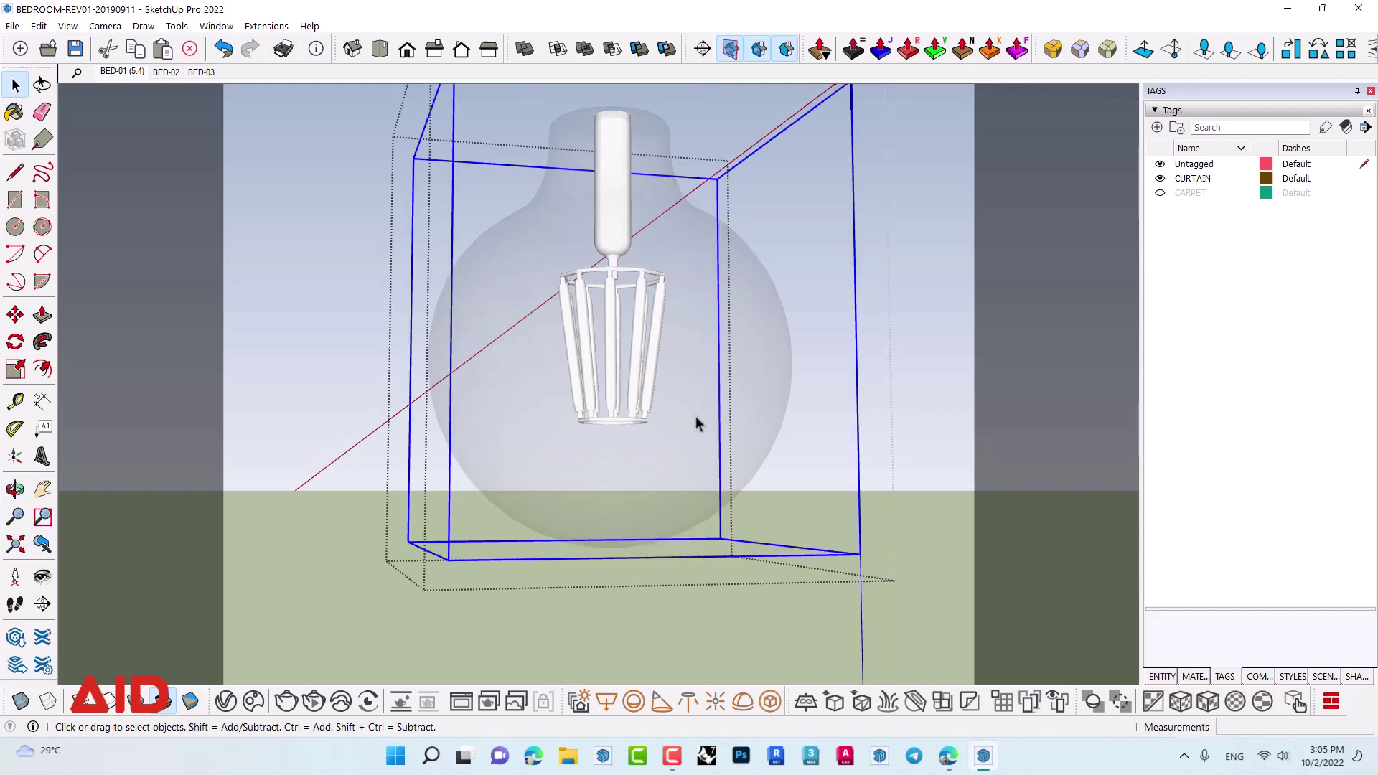
{"action": "double_click", "coordinate": [696, 423]}
- Select the inner bulb group inside the lamp cage and convert it to a V-Ray mesh light
{"action": "left_click", "coordinate": [635, 397]}
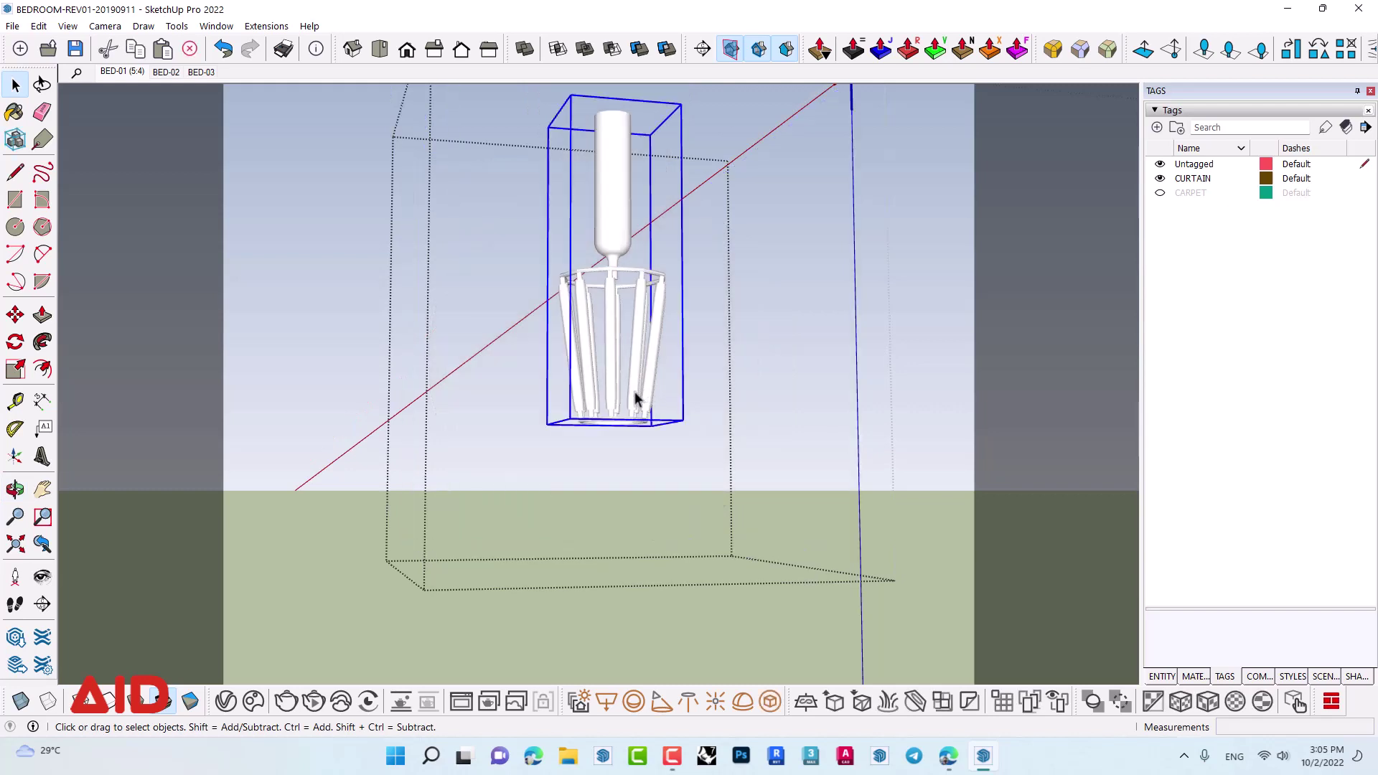
{"action": "mouse_move", "coordinate": [635, 397]}
{"action": "middle_mouse_down"}
{"action": "mouse_move", "coordinate": [587, 414]}
{"action": "mouse_move", "coordinate": [631, 384]}
{"action": "middle_mouse_up"}
{"action": "double_click", "coordinate": [632, 389]}
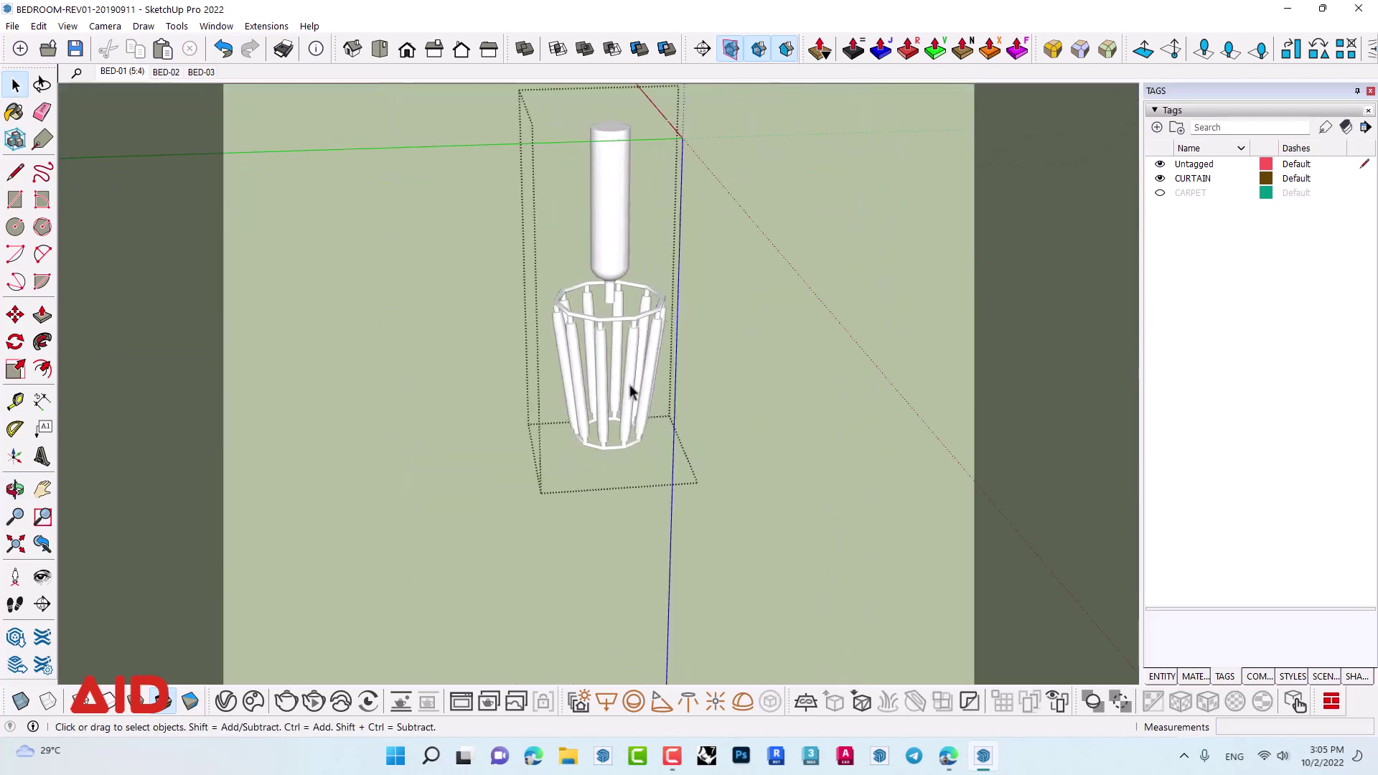
{"action": "left_click", "coordinate": [631, 389]}
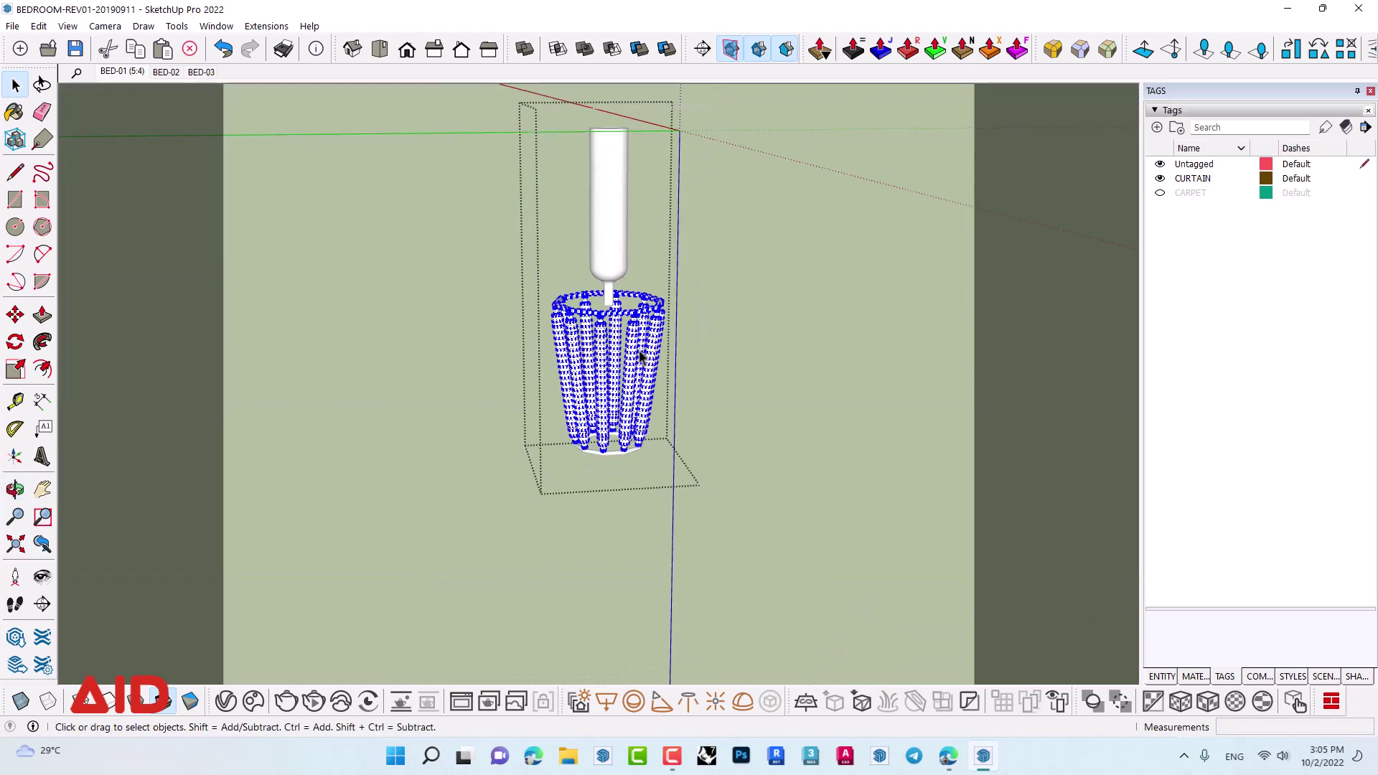
{"action": "left_click", "coordinate": [630, 362]}
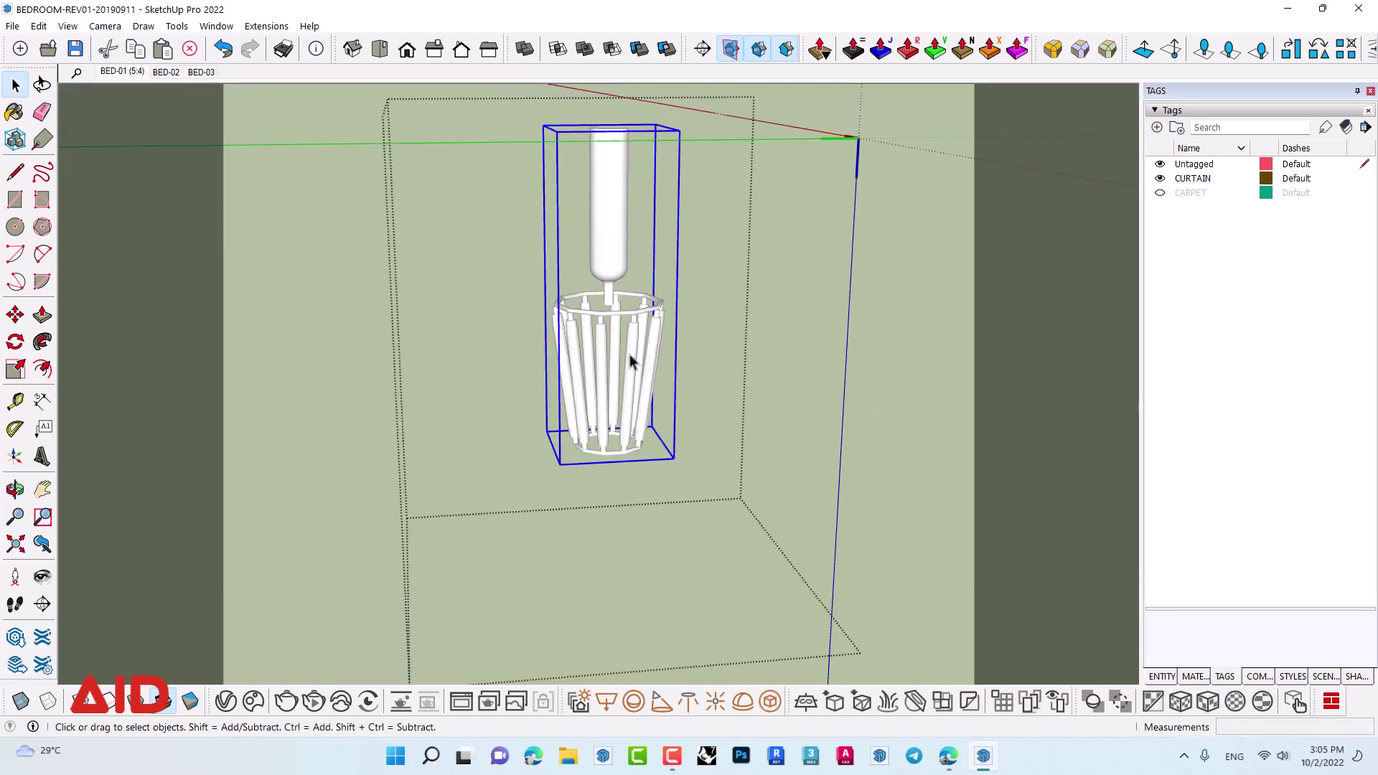
{"action": "double_click", "coordinate": [630, 354]}
{"action": "left_click", "coordinate": [630, 355]}
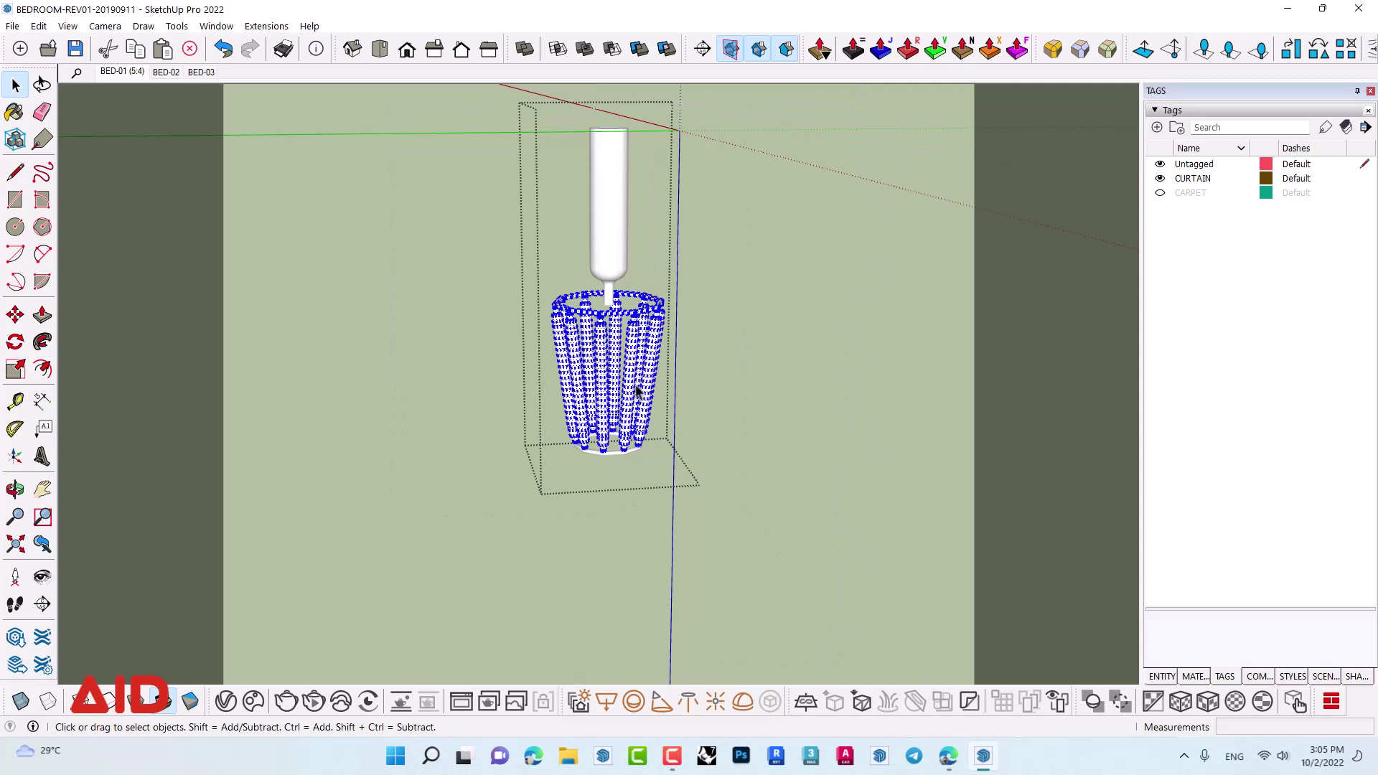
{"action": "left_click", "coordinate": [626, 251]}
{"action": "mouse_move", "coordinate": [626, 359]}
{"action": "middle_mouse_down"}
{"action": "mouse_move", "coordinate": [635, 404]}
{"action": "mouse_move", "coordinate": [631, 337]}
{"action": "middle_mouse_up"}
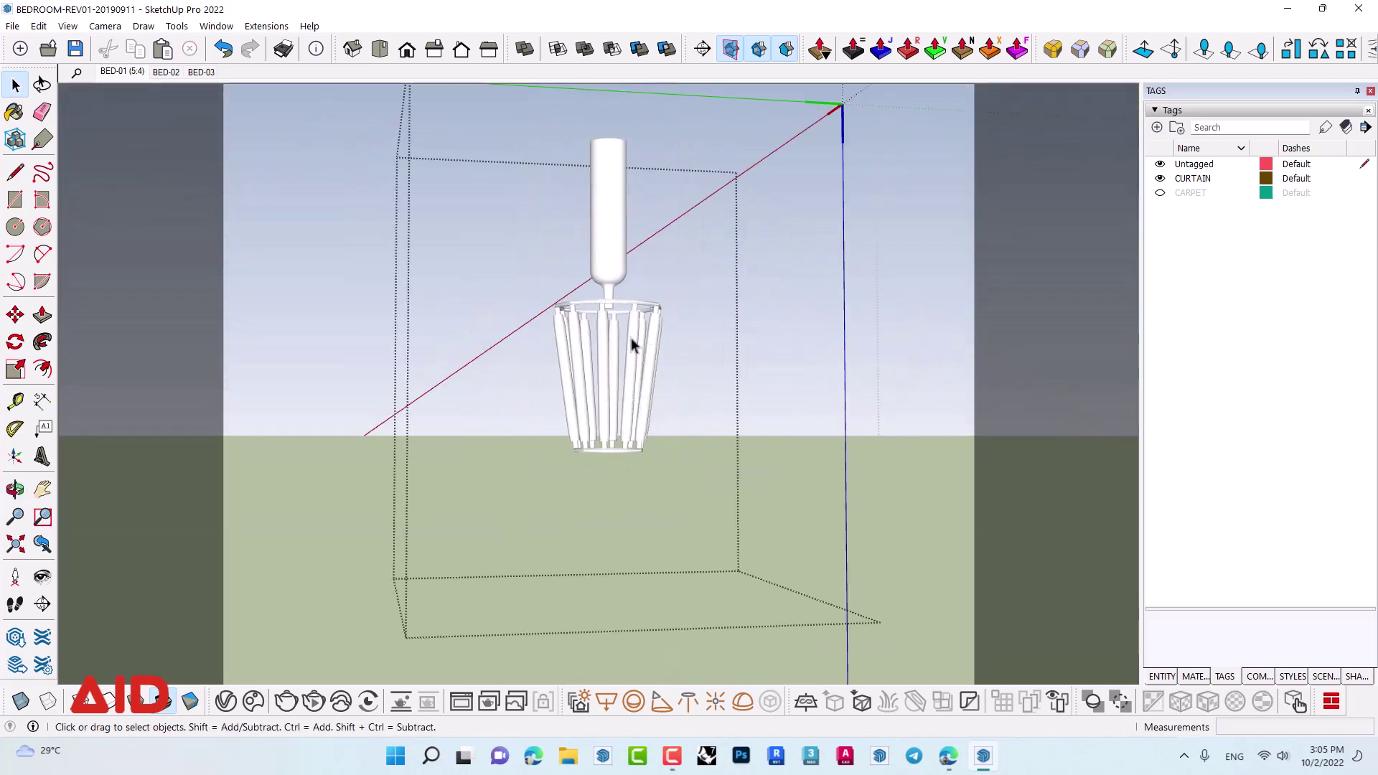
{"action": "left_click", "coordinate": [631, 337]}
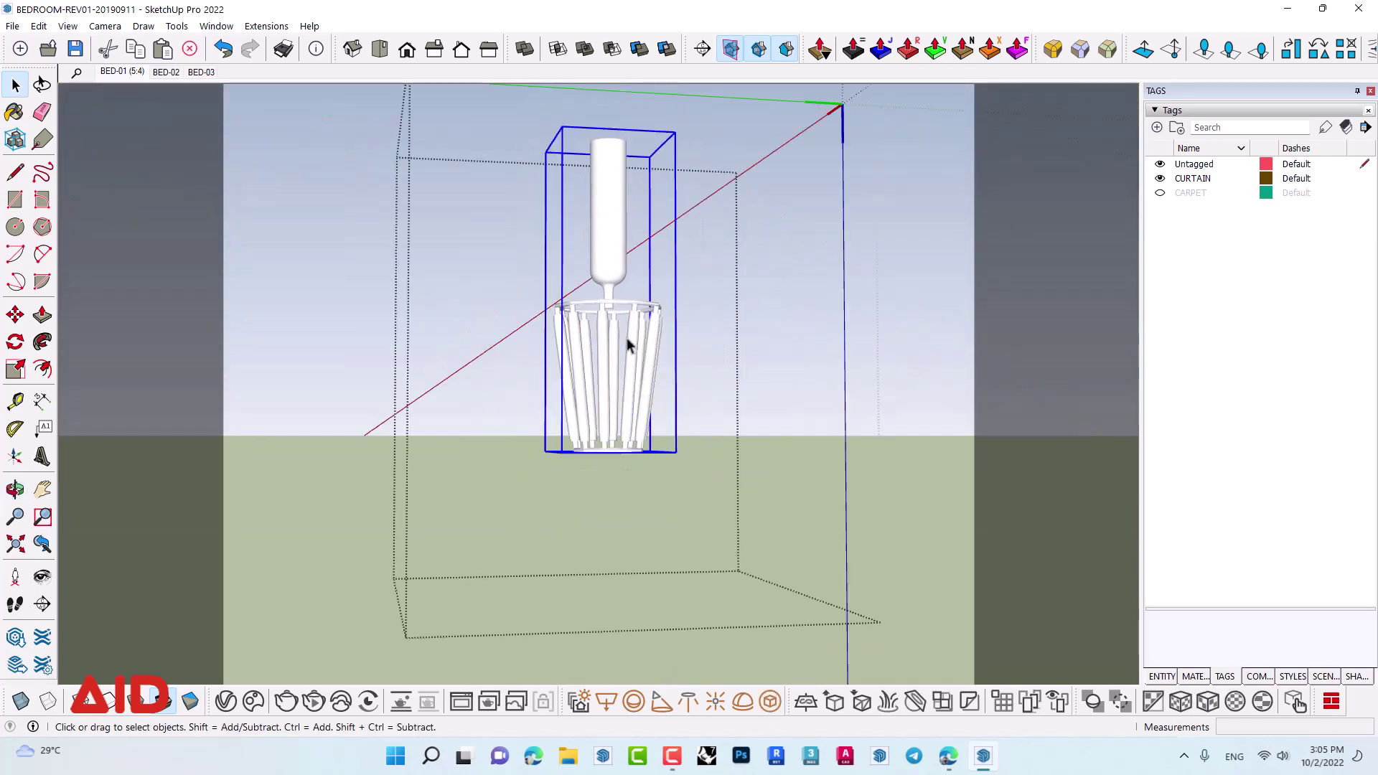
{"action": "left_click", "coordinate": [771, 702]}
- Inspect the new mesh light, exit group editing, and return to the BED-01 scene
{"action": "mouse_move", "coordinate": [667, 436]}
{"action": "middle_mouse_down"}
{"action": "mouse_move", "coordinate": [1114, 351]}
{"action": "mouse_move", "coordinate": [584, 363]}
{"action": "mouse_move", "coordinate": [280, 129]}
{"action": "mouse_move", "coordinate": [557, 409]}
{"action": "middle_mouse_up"}
{"action": "scroll", "coordinate": [556, 409], "scroll_direction": "up", "scroll_amount": 3}
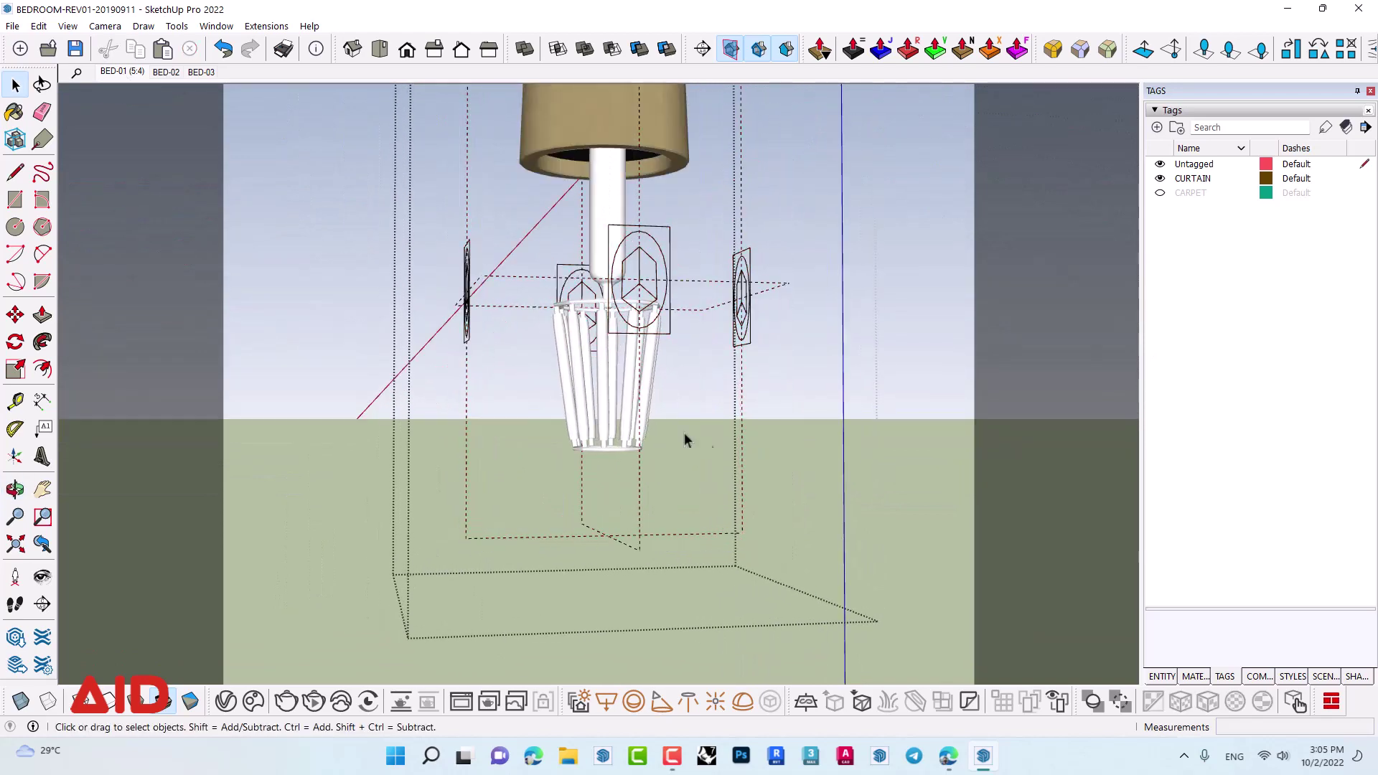
{"action": "left_click", "coordinate": [618, 410]}
{"action": "double_click", "coordinate": [619, 410]}
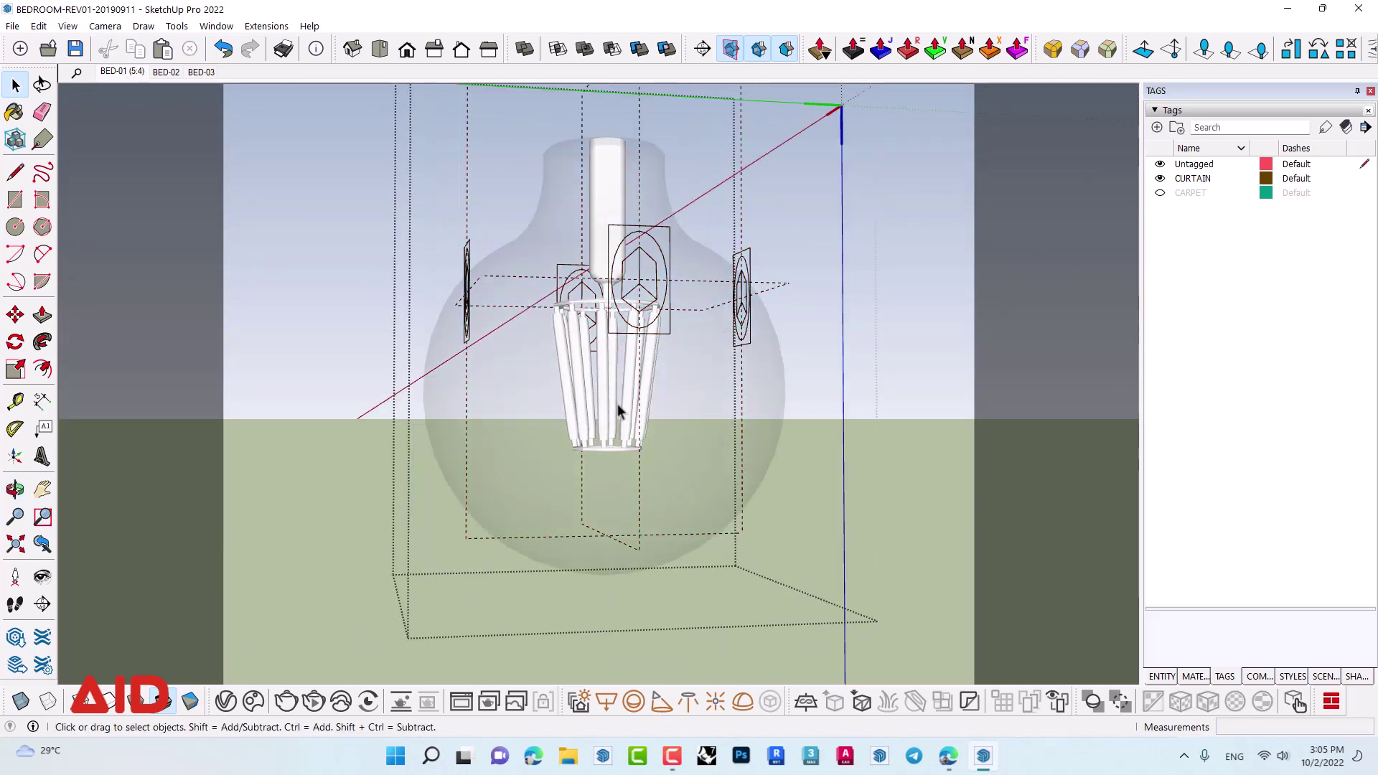
{"action": "mouse_move", "coordinate": [695, 385]}
{"action": "middle_mouse_down"}
{"action": "mouse_move", "coordinate": [723, 400]}
{"action": "mouse_move", "coordinate": [437, 390]}
{"action": "mouse_move", "coordinate": [684, 426]}
{"action": "middle_mouse_up"}
{"action": "key", "text": "Escape"}
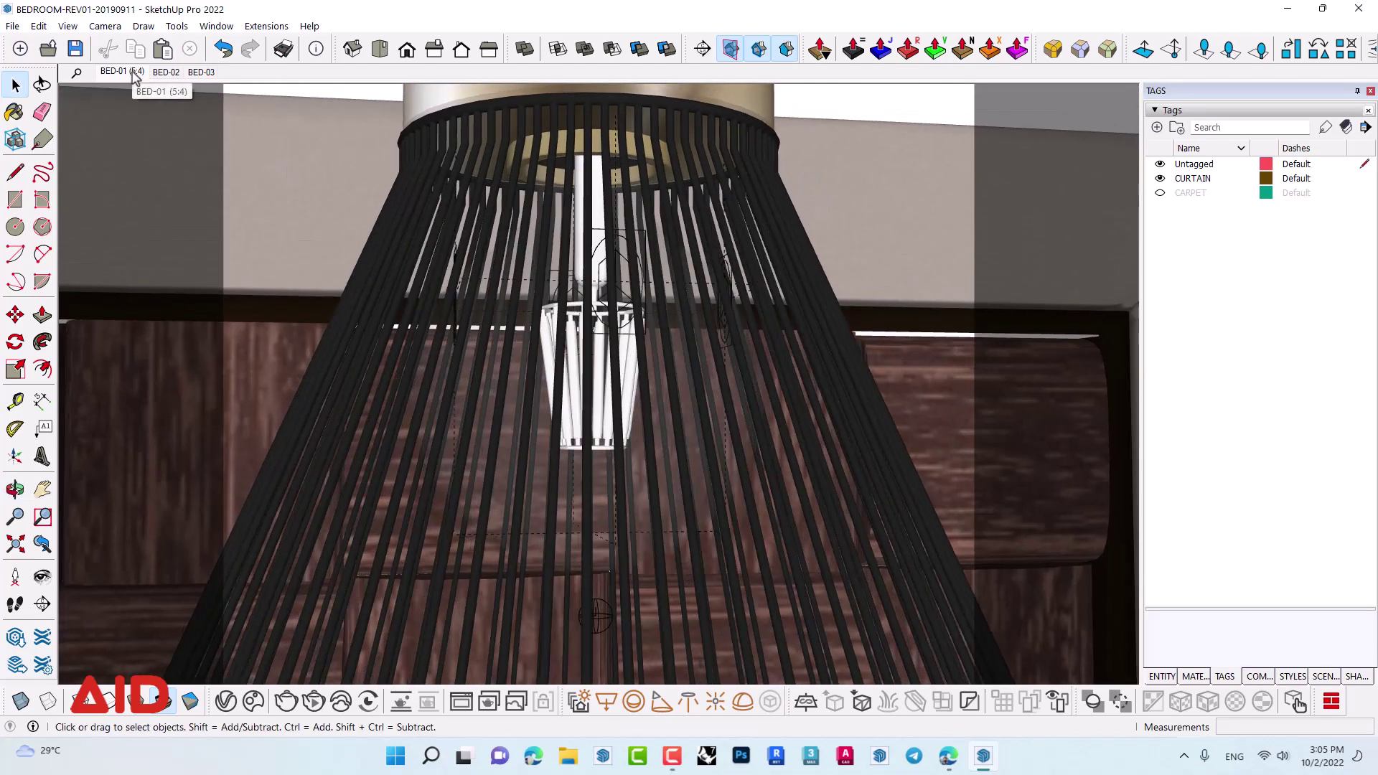
{"action": "left_click", "coordinate": [137, 72]}
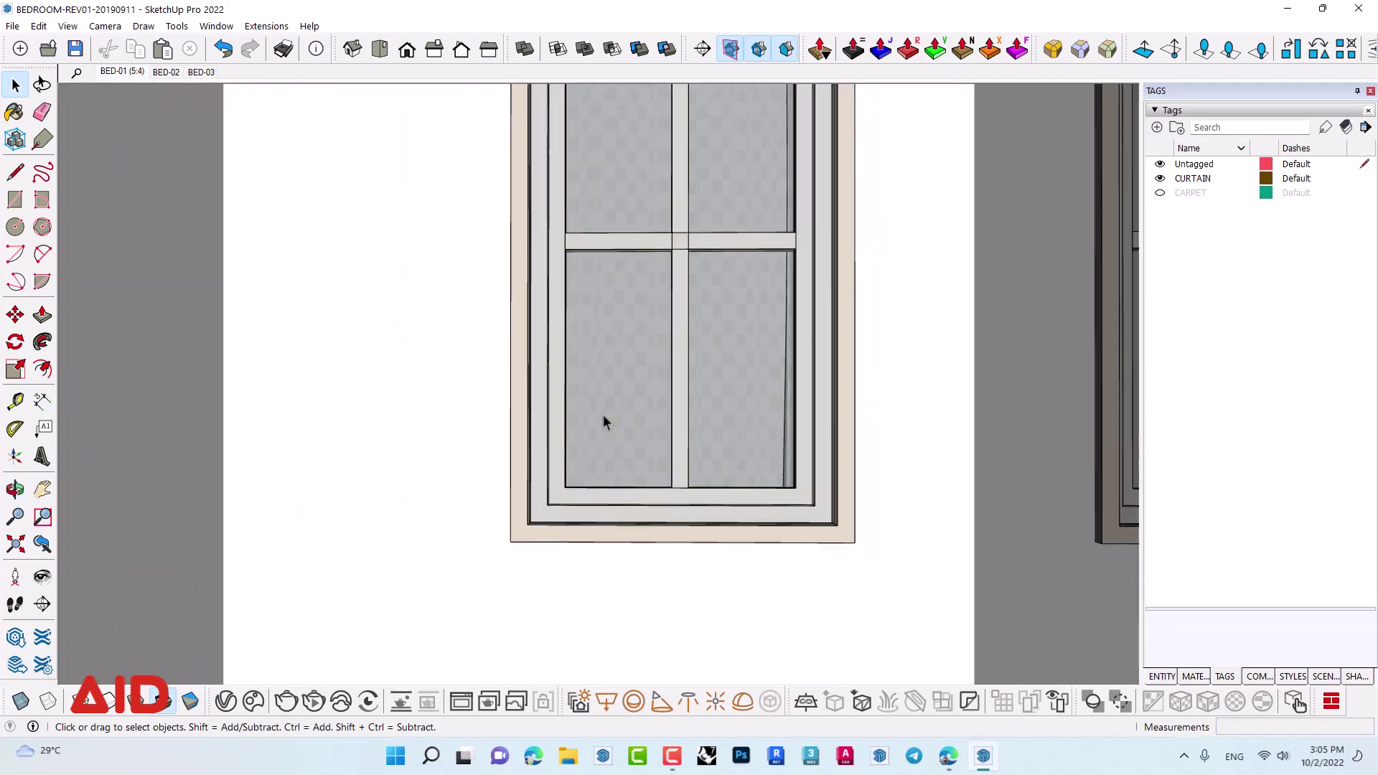
- In the V-Ray Asset Editor, rename Mesh Light#1 to 'Mesh Light# PENDANT LIGHT'
{"action": "left_click", "coordinate": [228, 702]}
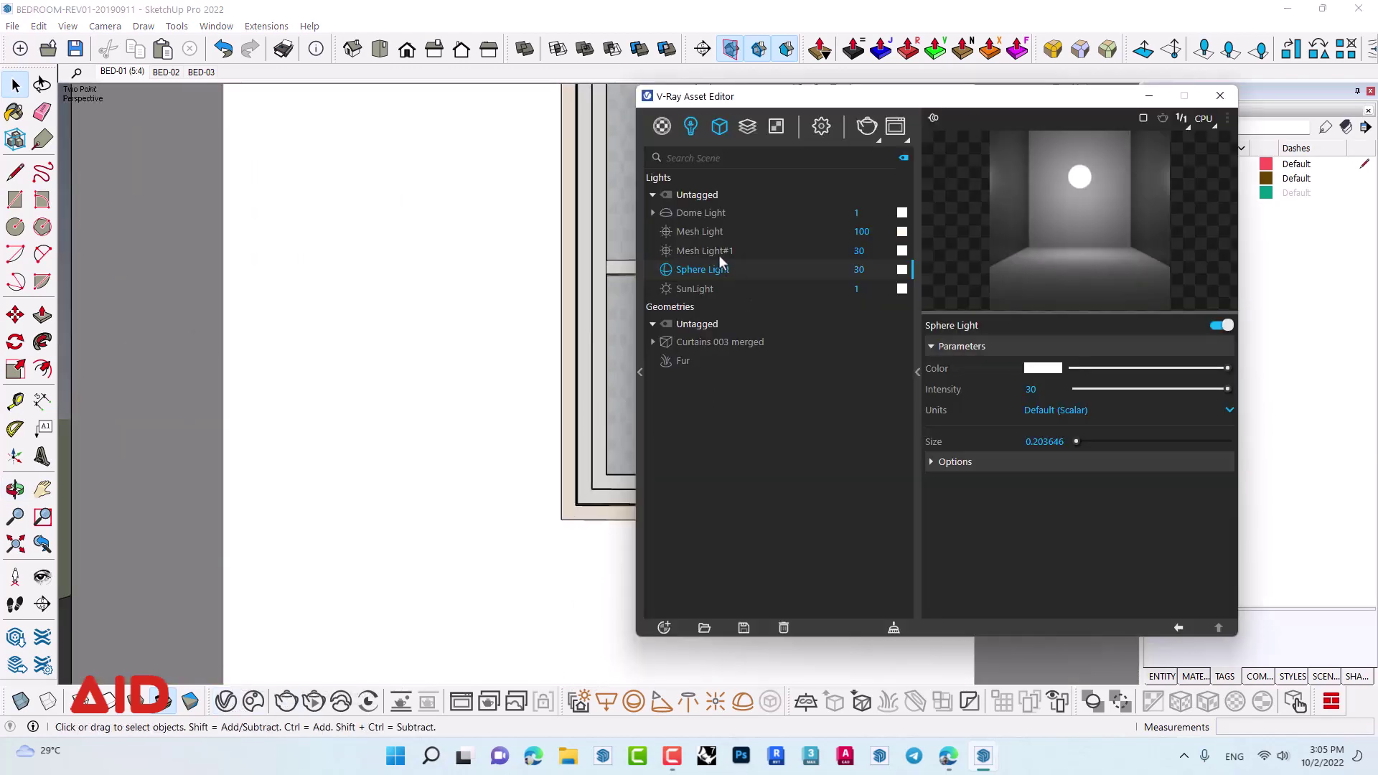
{"action": "left_click", "coordinate": [718, 249]}
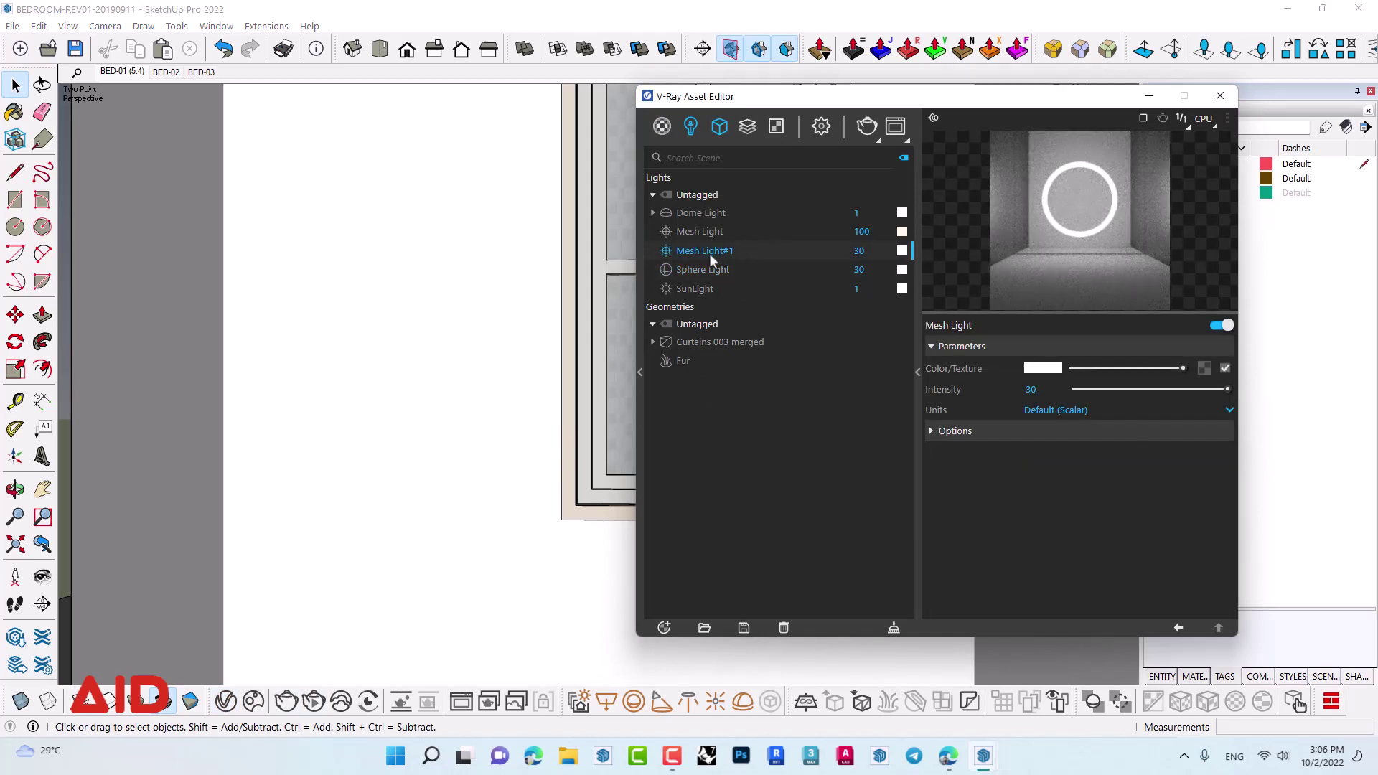
{"action": "right_click", "coordinate": [712, 255]}
{"action": "left_click", "coordinate": [731, 308]}
{"action": "type", "text": "DA"}
{"action": "type", "text": "BT"}
{"action": "key", "text": "BackSpace"}
{"action": "type", "text": "GHT"}
{"action": "left_click", "coordinate": [742, 271]}
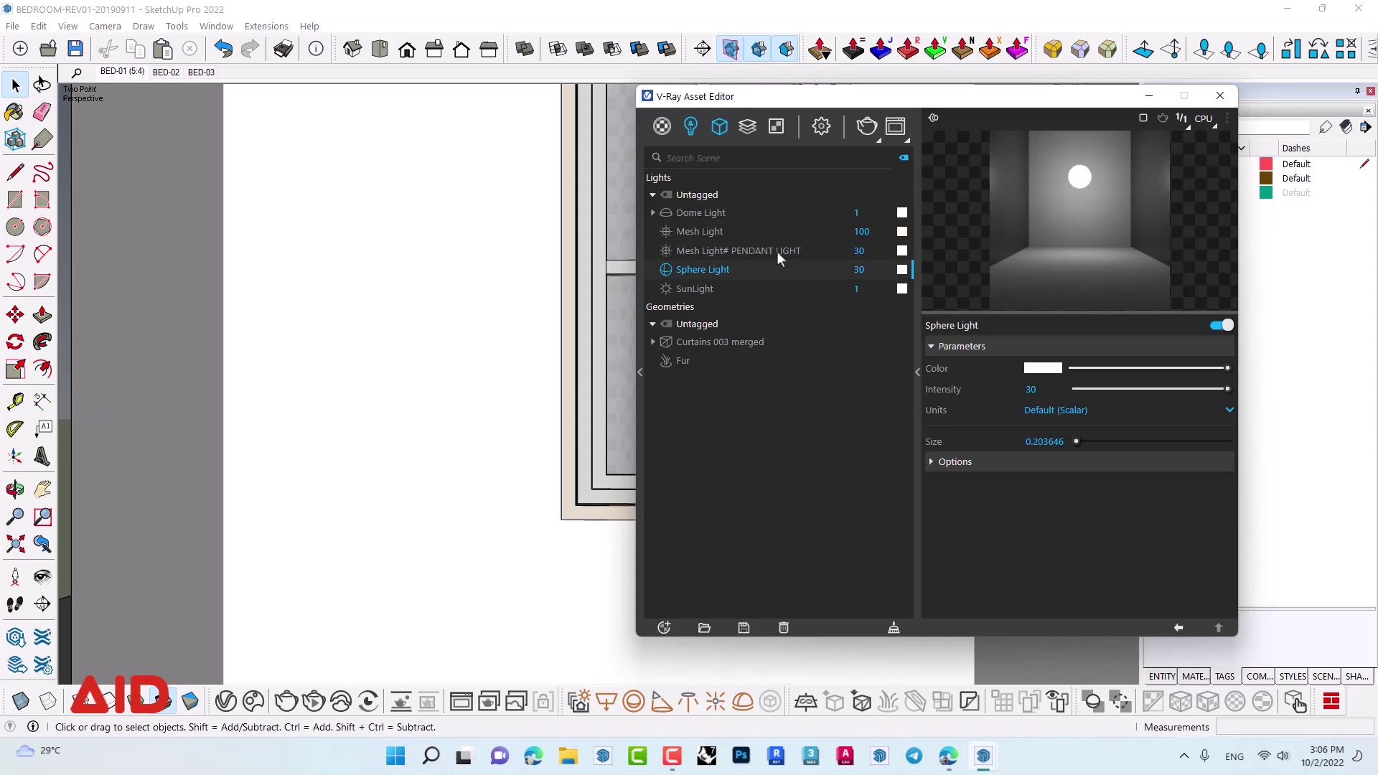
{"action": "left_click", "coordinate": [776, 252]}
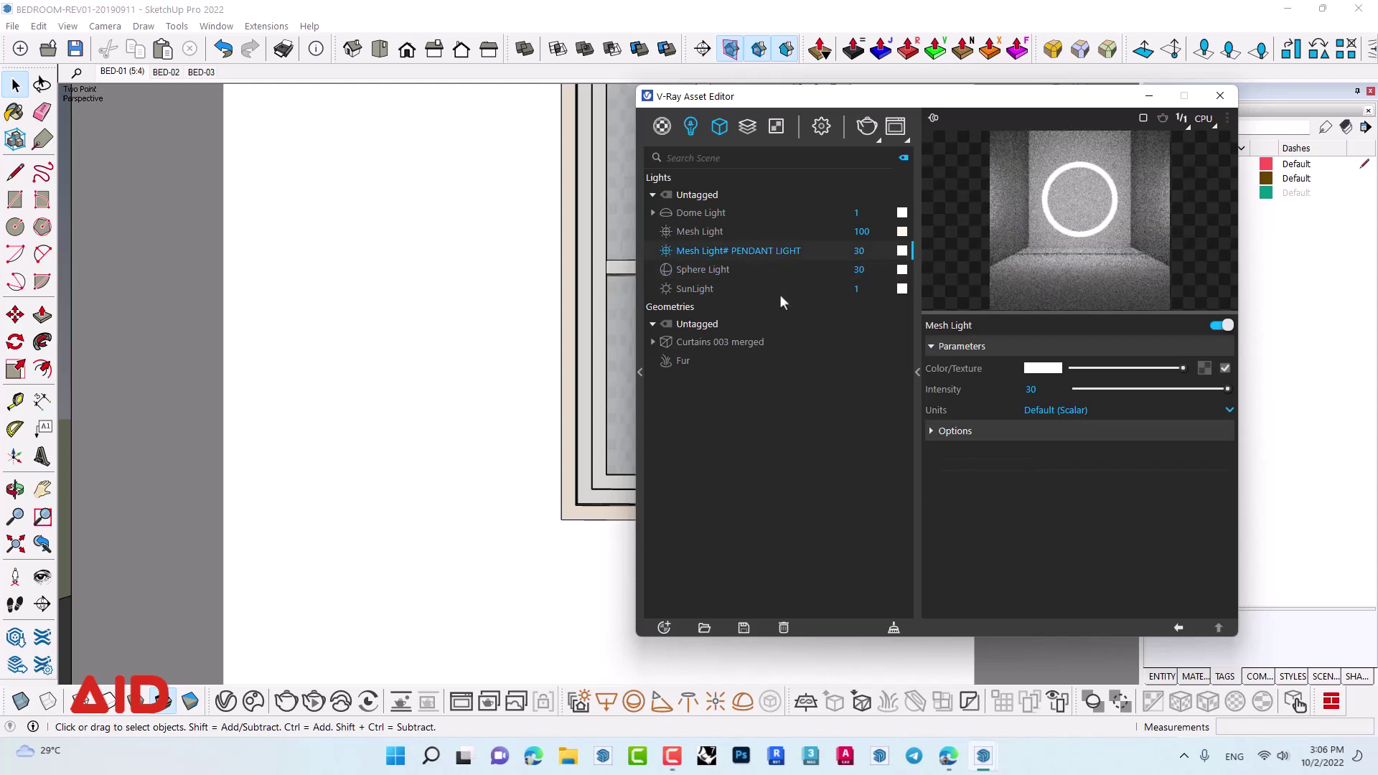
- Set the PENDANT LIGHT mesh light to a 4500 K colour with intensity 10
{"action": "left_click", "coordinate": [1045, 368]}
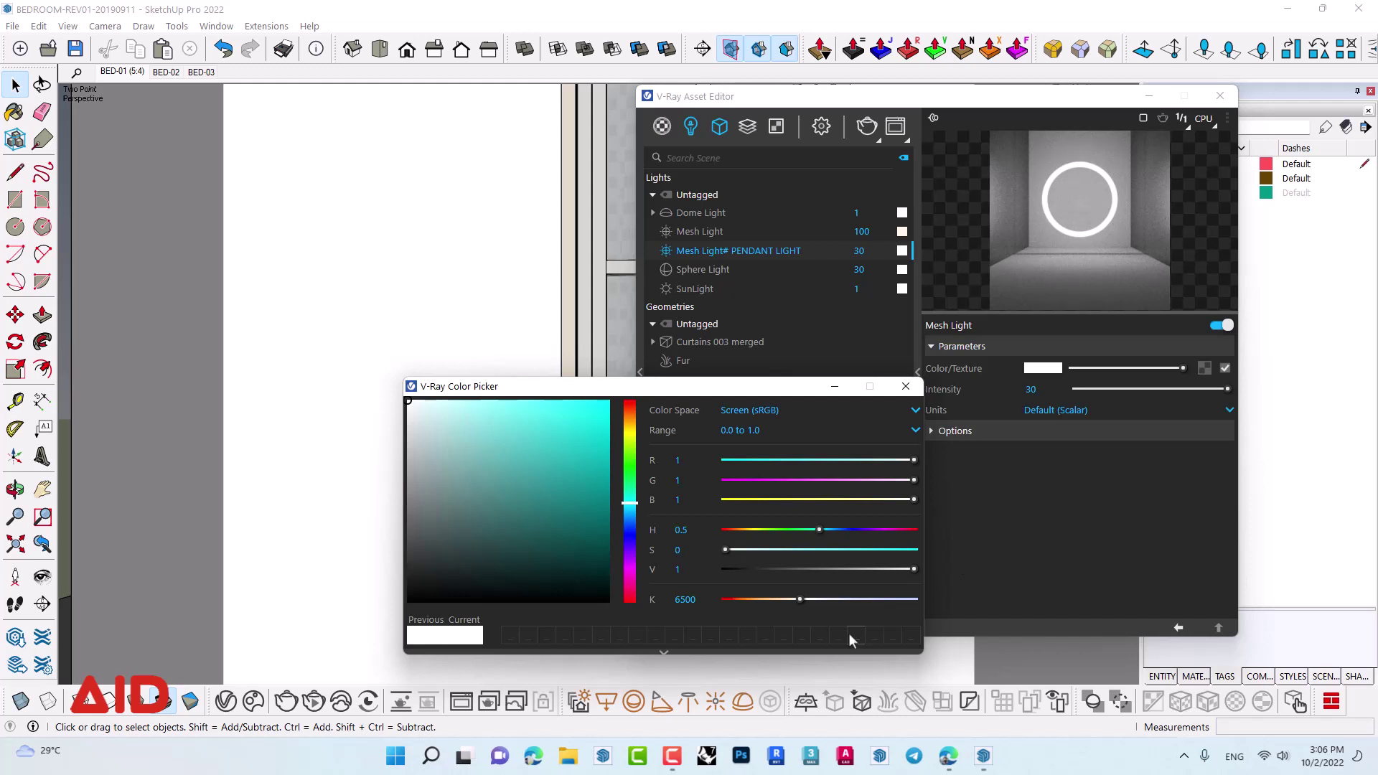
{"action": "left_click_drag", "start_coordinate": [692, 603], "coordinate": [674, 604]}
{"action": "type", "text": "4500"}
{"action": "key", "text": "Return"}
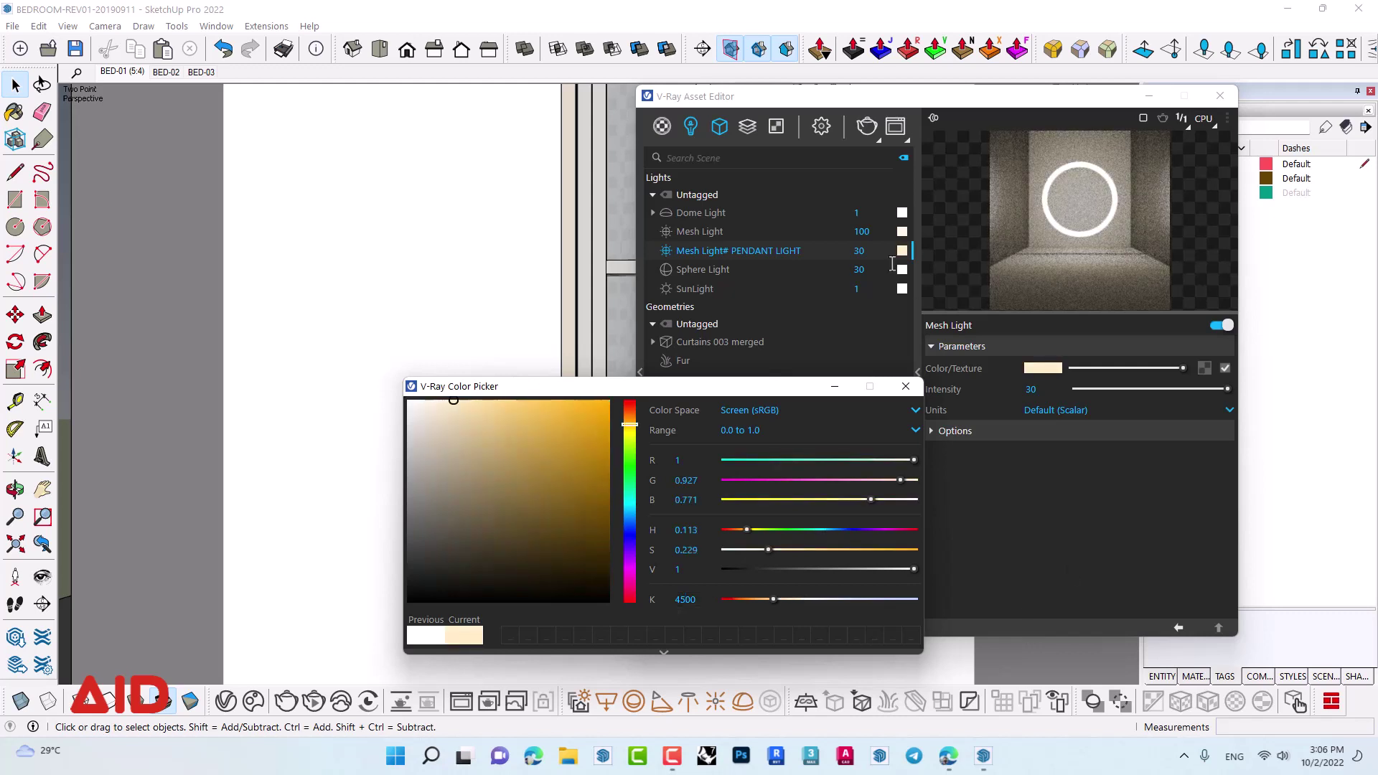
{"action": "left_click", "coordinate": [883, 252]}
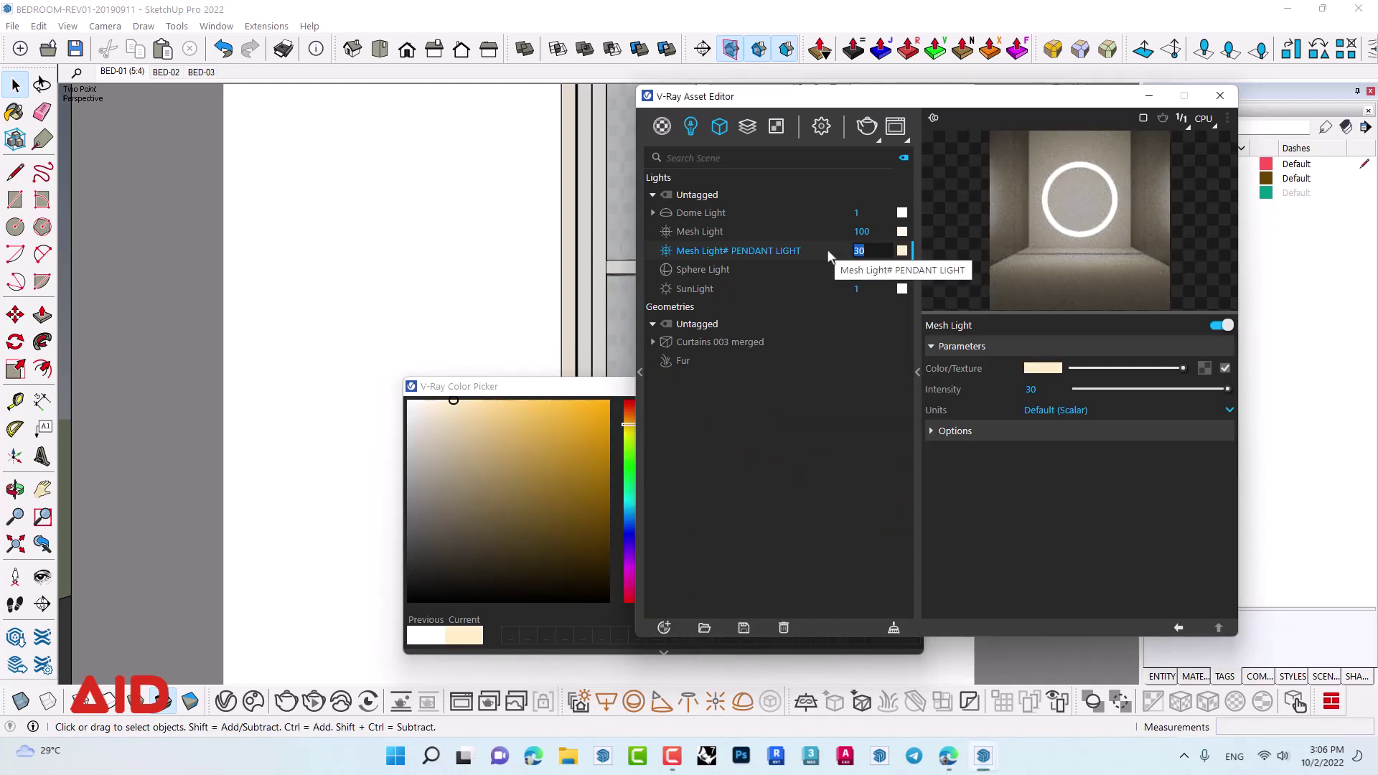
{"action": "type", "text": "1"}
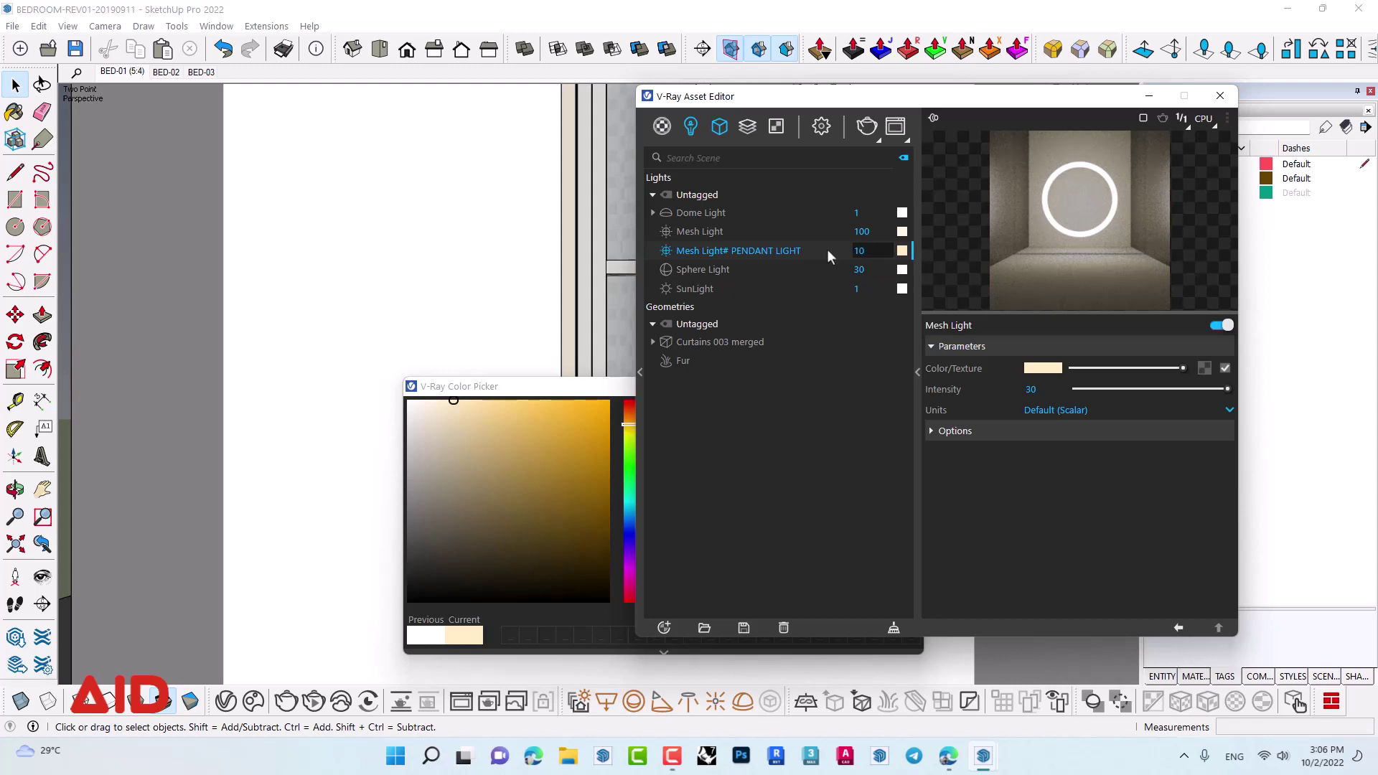
{"action": "key", "text": "Return"}
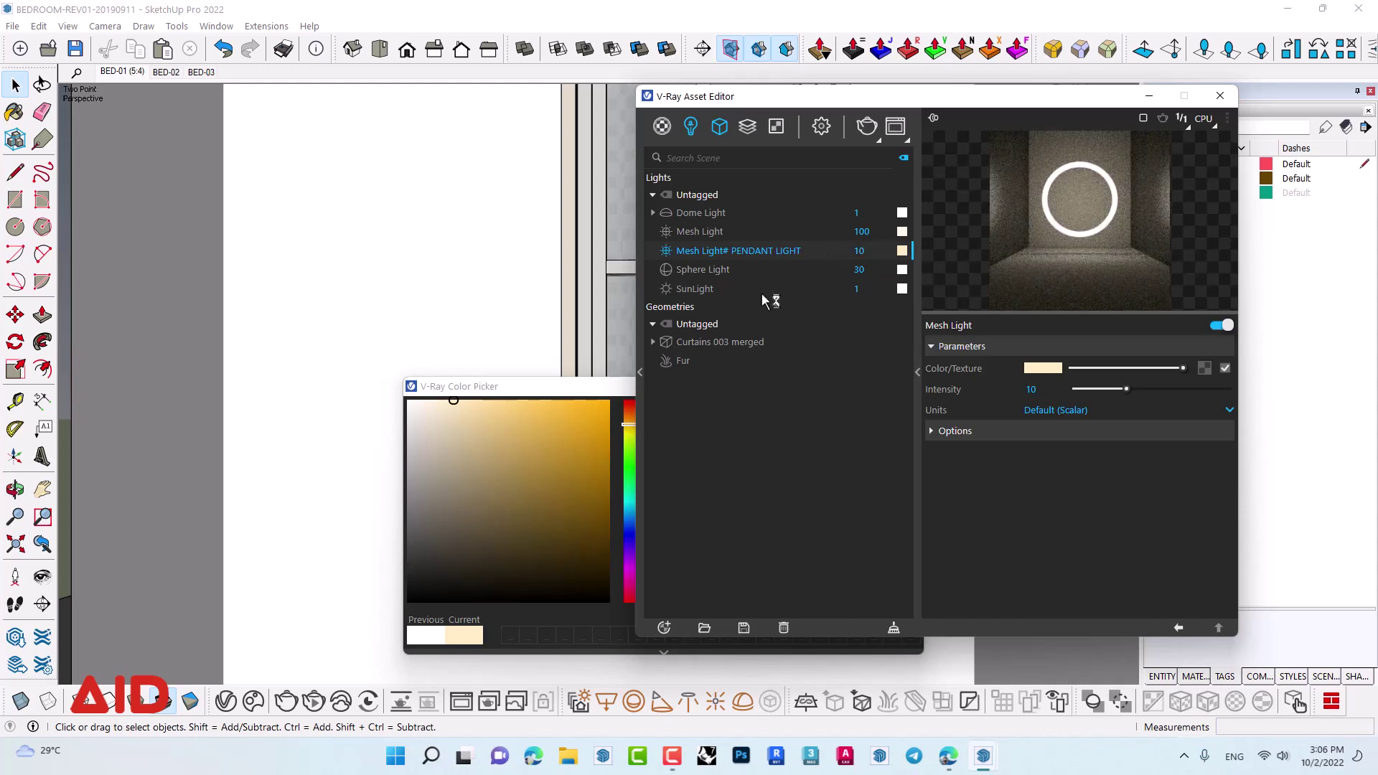
- Apply the same warm cream colour to the Sphere Light and close the colour picker
{"action": "left_click", "coordinate": [734, 270]}
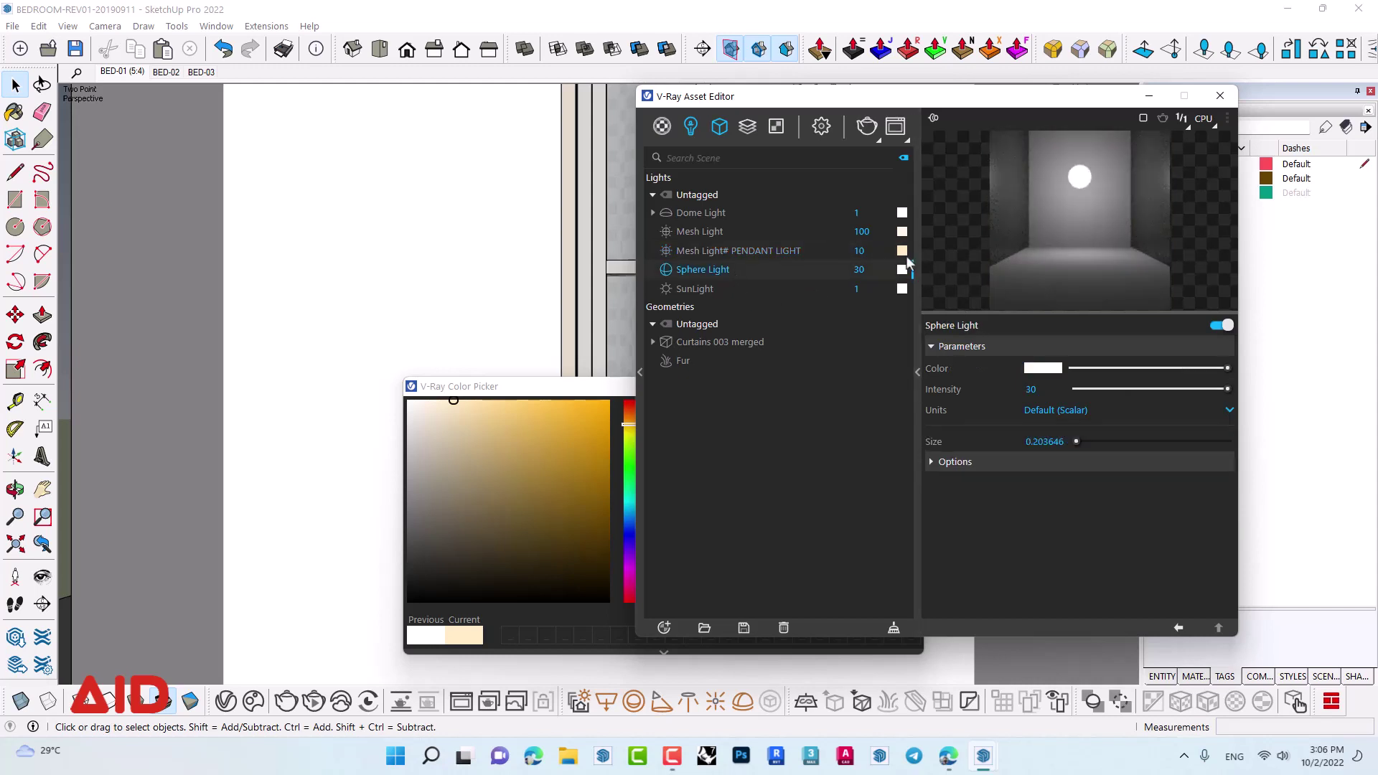
{"action": "left_click_drag", "start_coordinate": [902, 251], "coordinate": [902, 270]}
{"action": "left_click", "coordinate": [564, 386]}
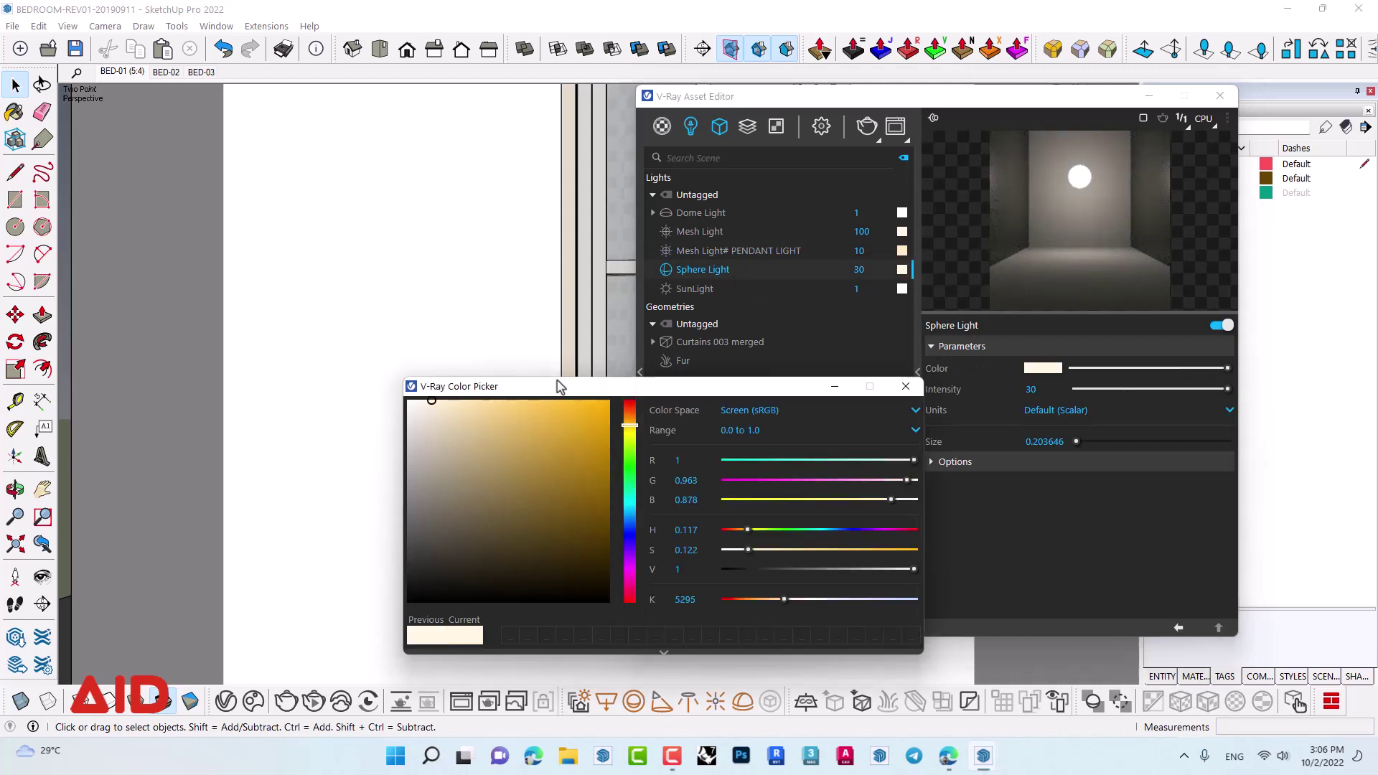
{"action": "left_click", "coordinate": [905, 387]}
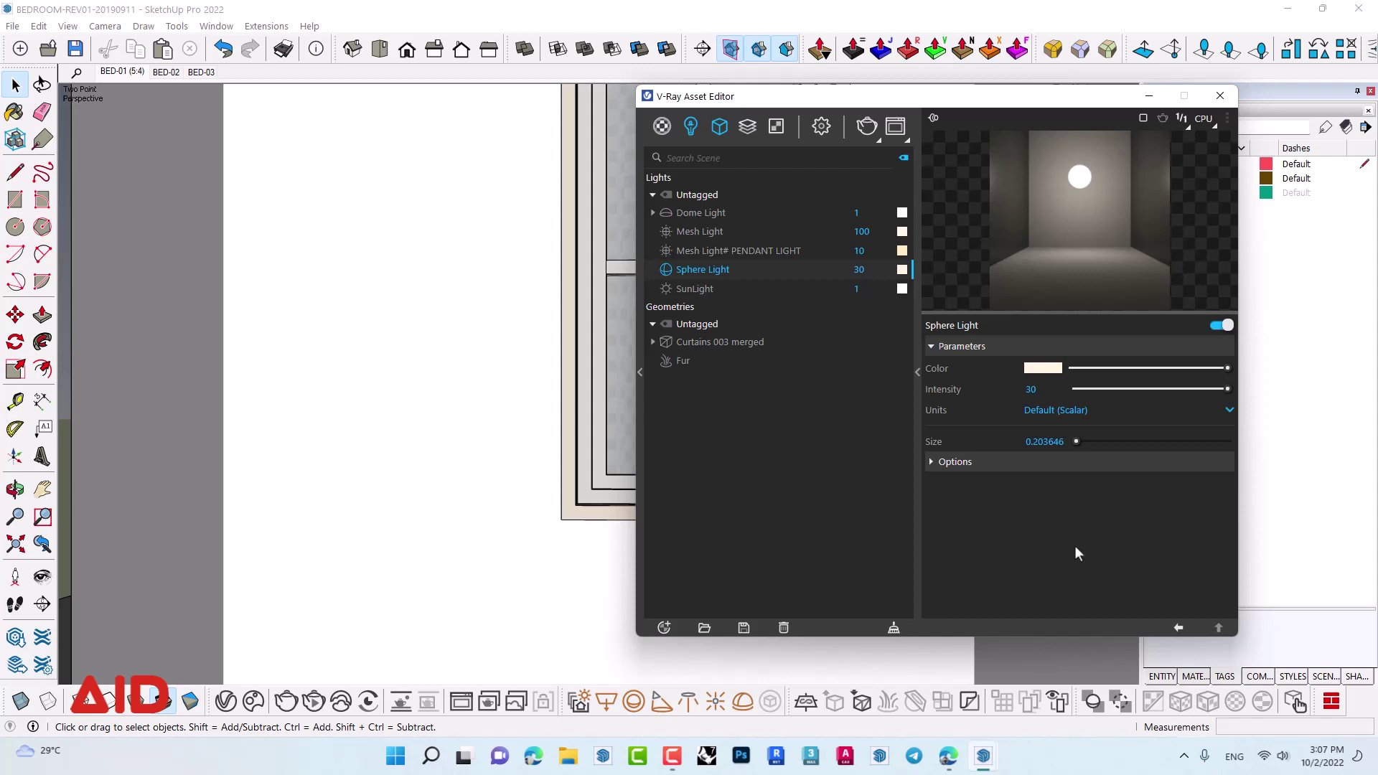
- Open the V-Ray Frame Buffer and mark a render region around the nightstand
{"action": "left_click", "coordinate": [115, 72]}
{"action": "left_click", "coordinate": [822, 127]}
{"action": "left_click", "coordinate": [896, 127]}
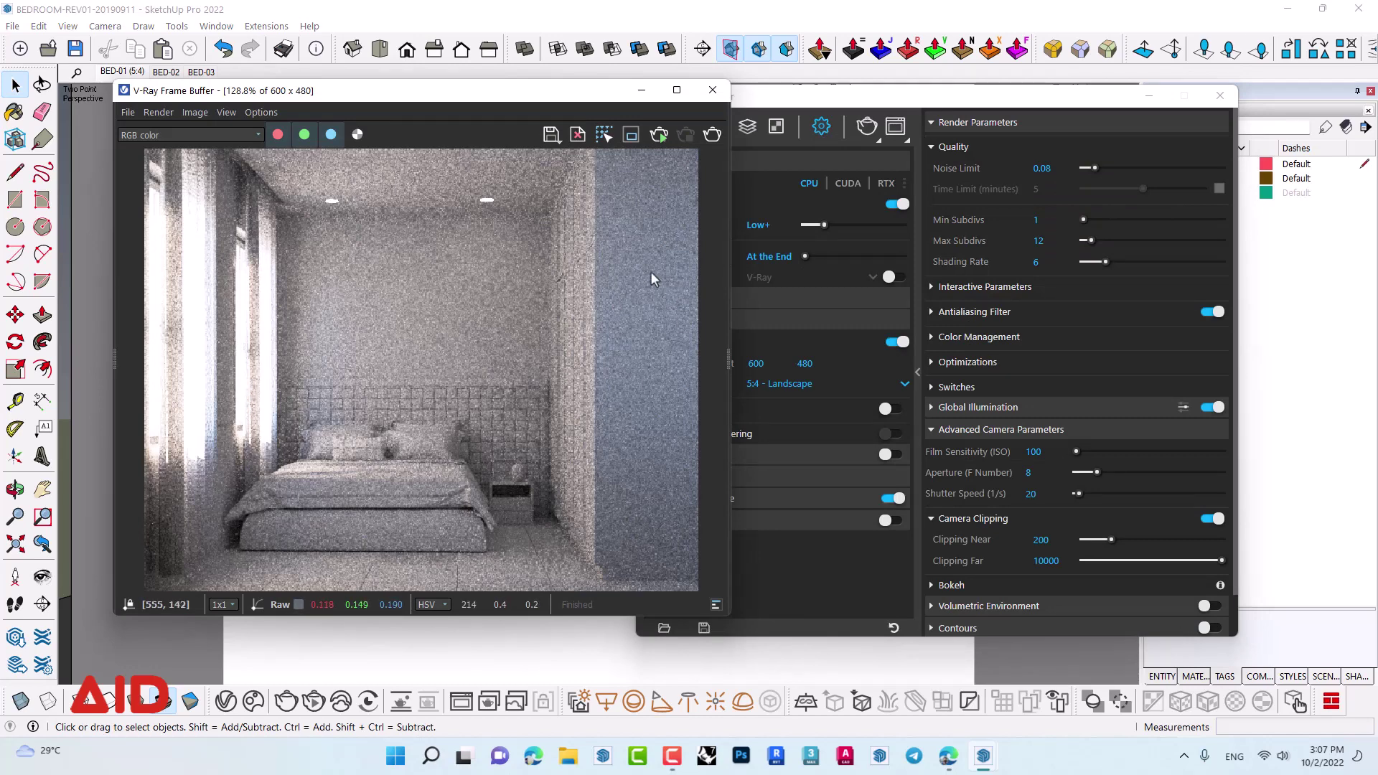
{"action": "left_click", "coordinate": [630, 135]}
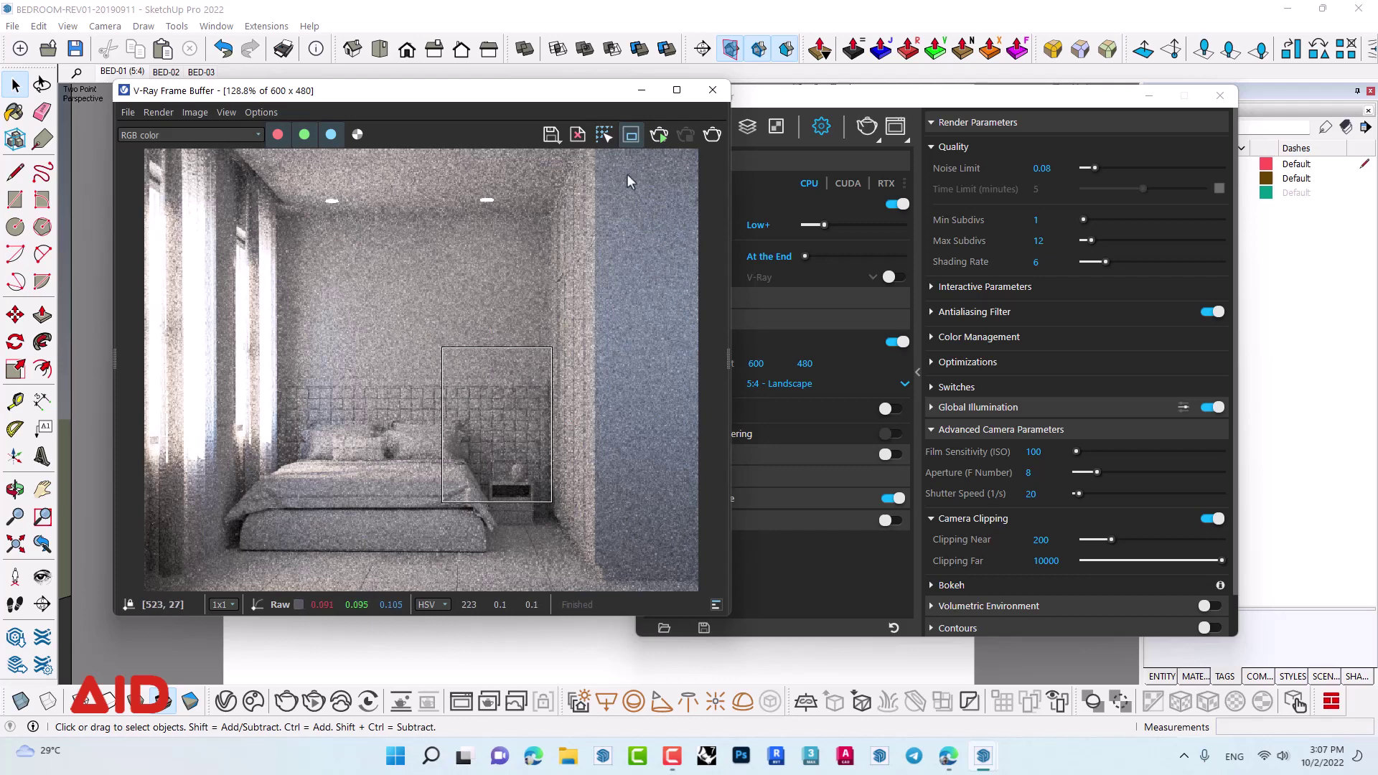
{"action": "left_click_drag", "start_coordinate": [545, 498], "coordinate": [585, 548]}
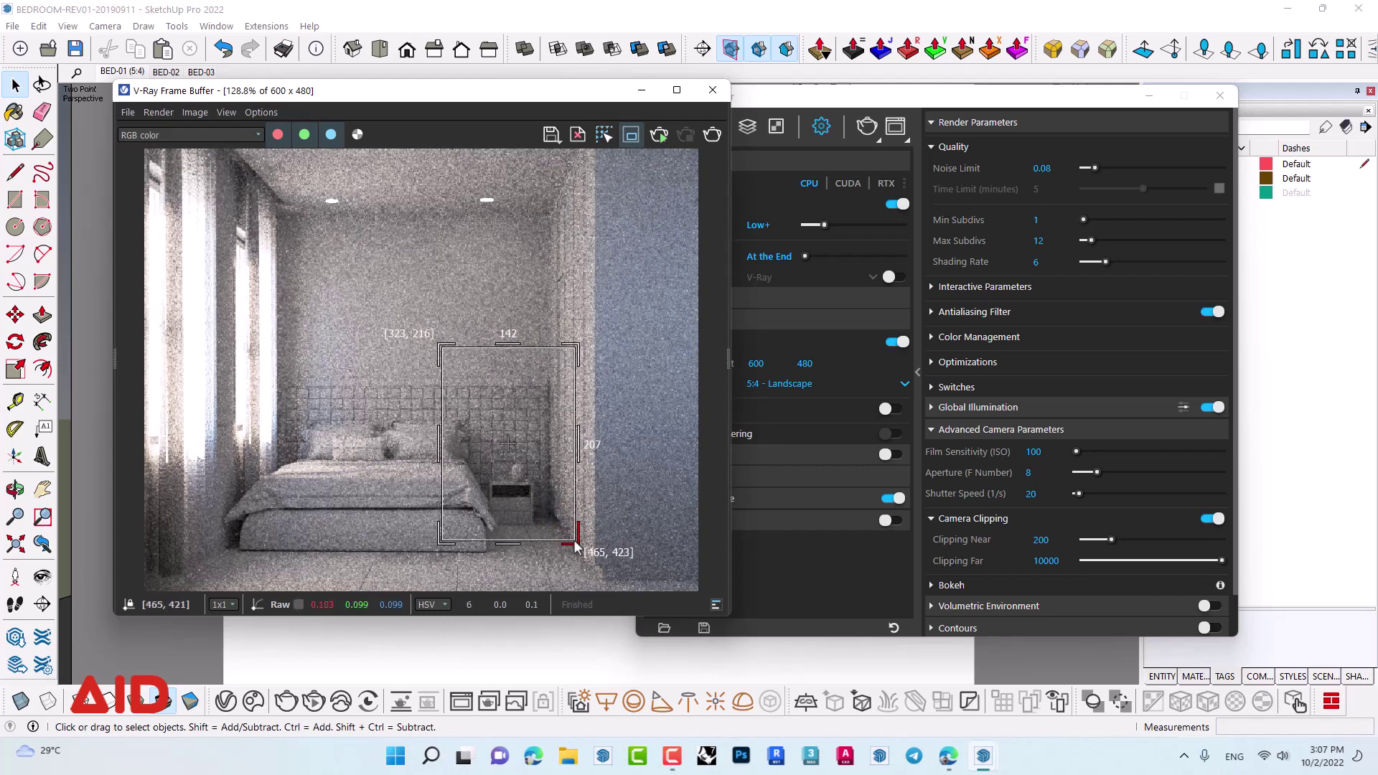
{"action": "left_click_drag", "start_coordinate": [444, 452], "coordinate": [420, 450]}
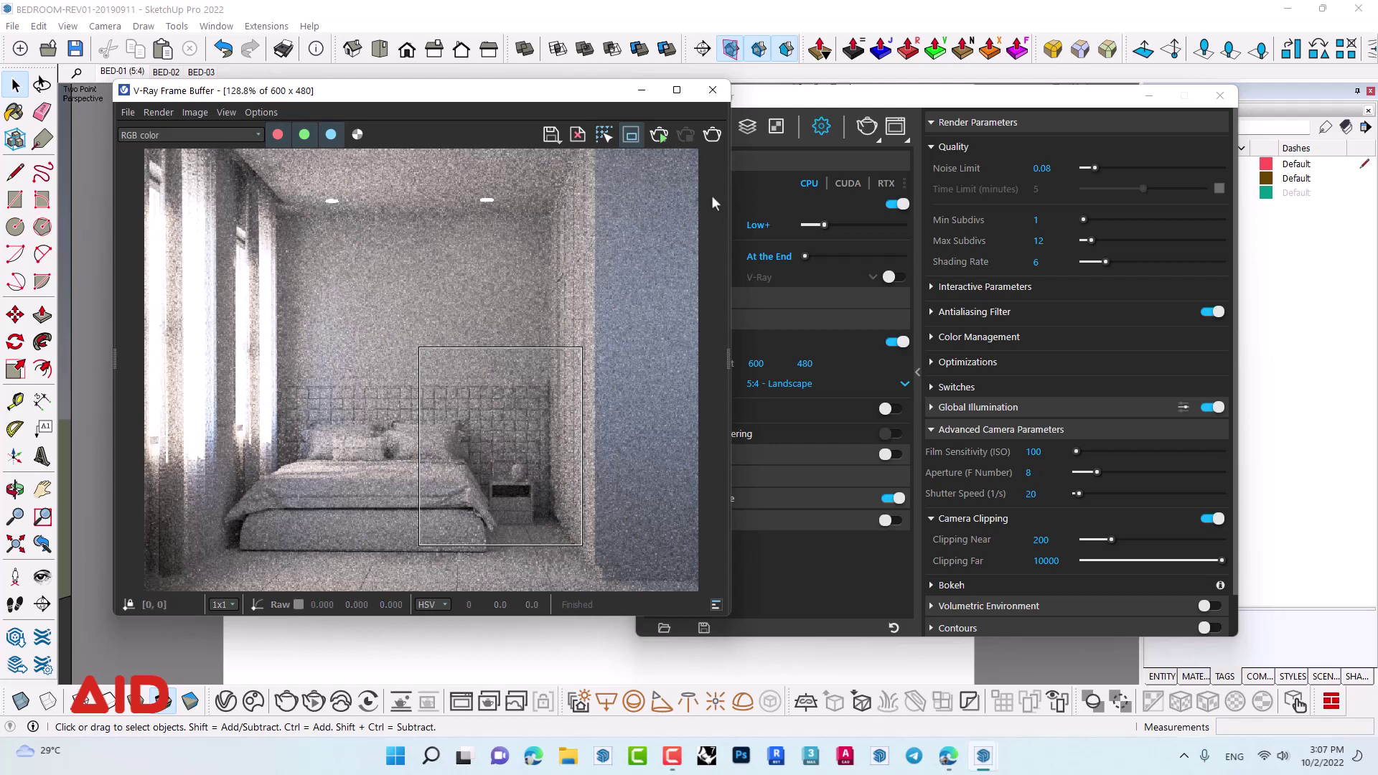
- Start interactive rendering and widen the region toward the bed
{"action": "left_click", "coordinate": [660, 140]}
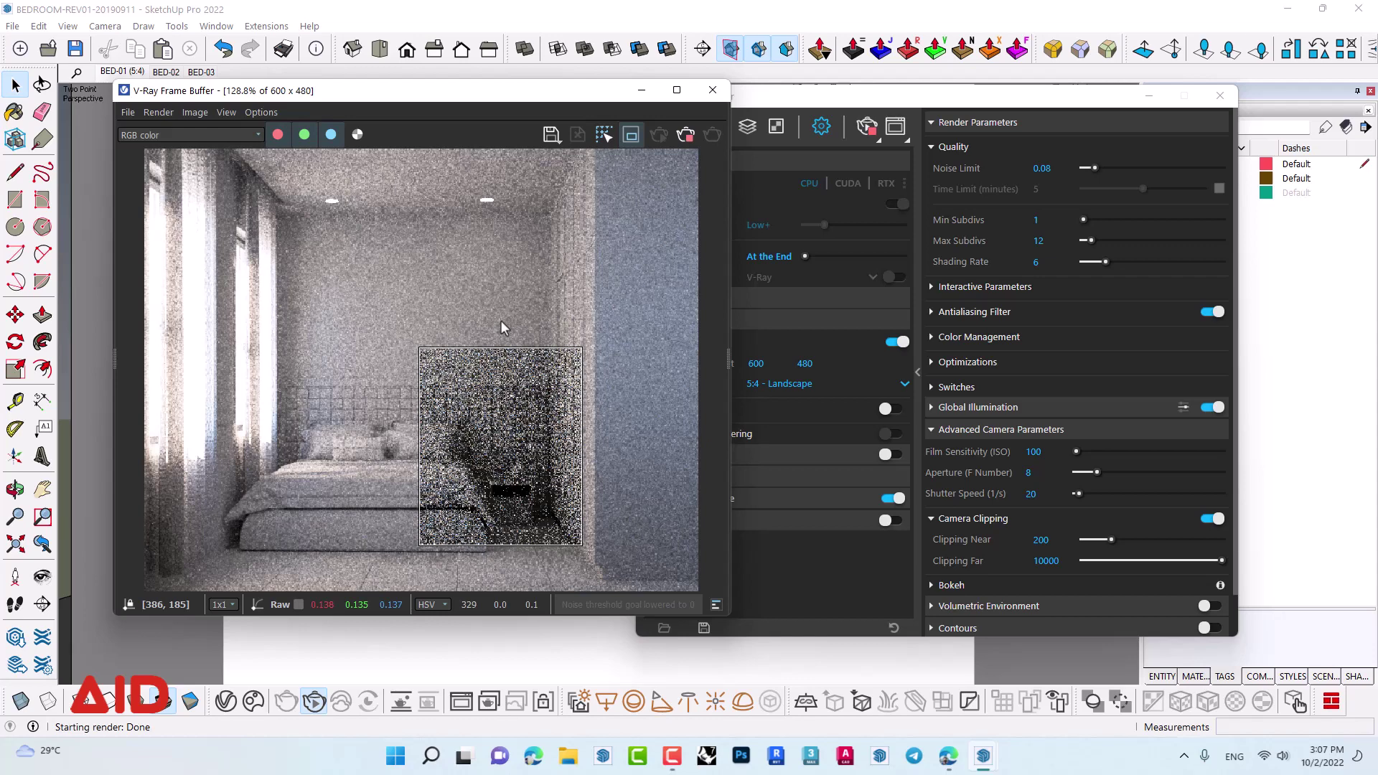
{"action": "left_click_drag", "start_coordinate": [479, 97], "coordinate": [440, 95]}
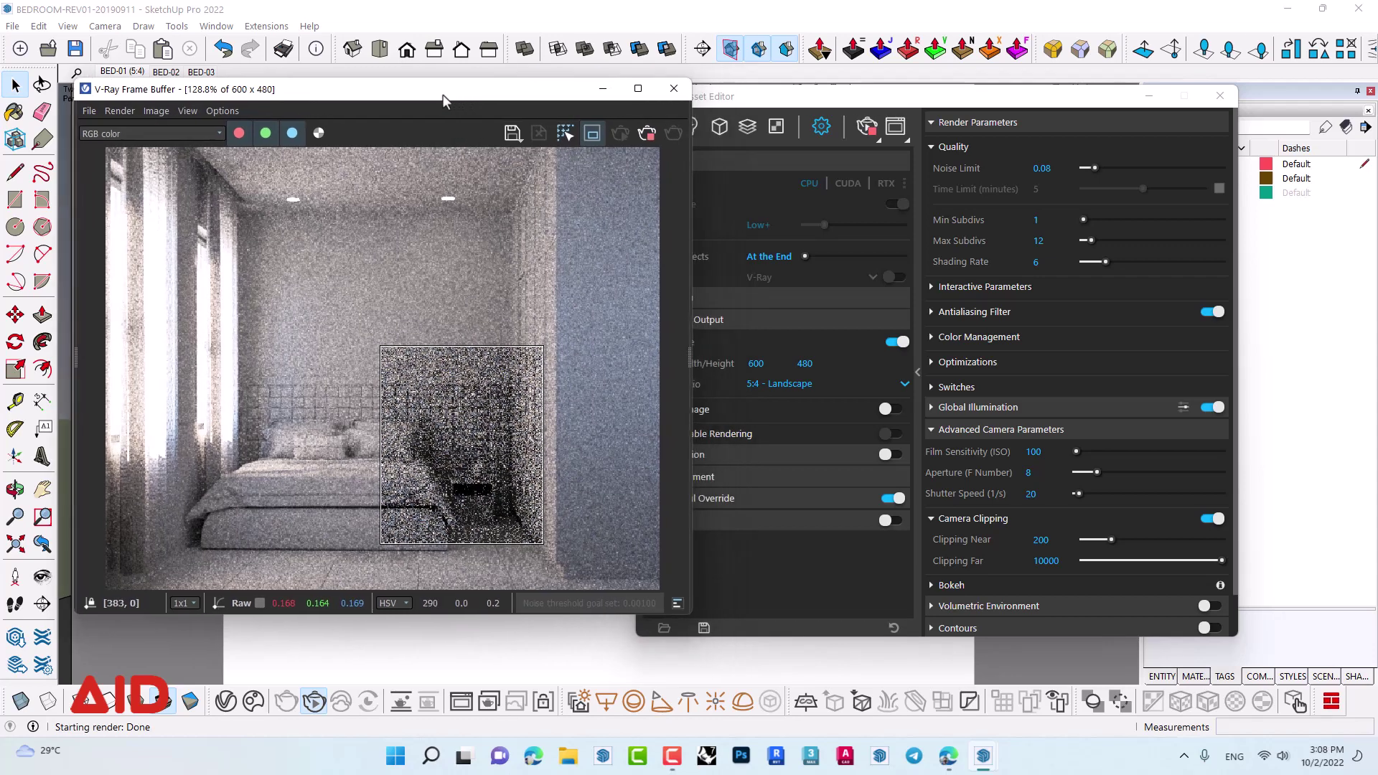
{"action": "scroll", "coordinate": [445, 459], "scroll_direction": "up", "scroll_amount": 1}
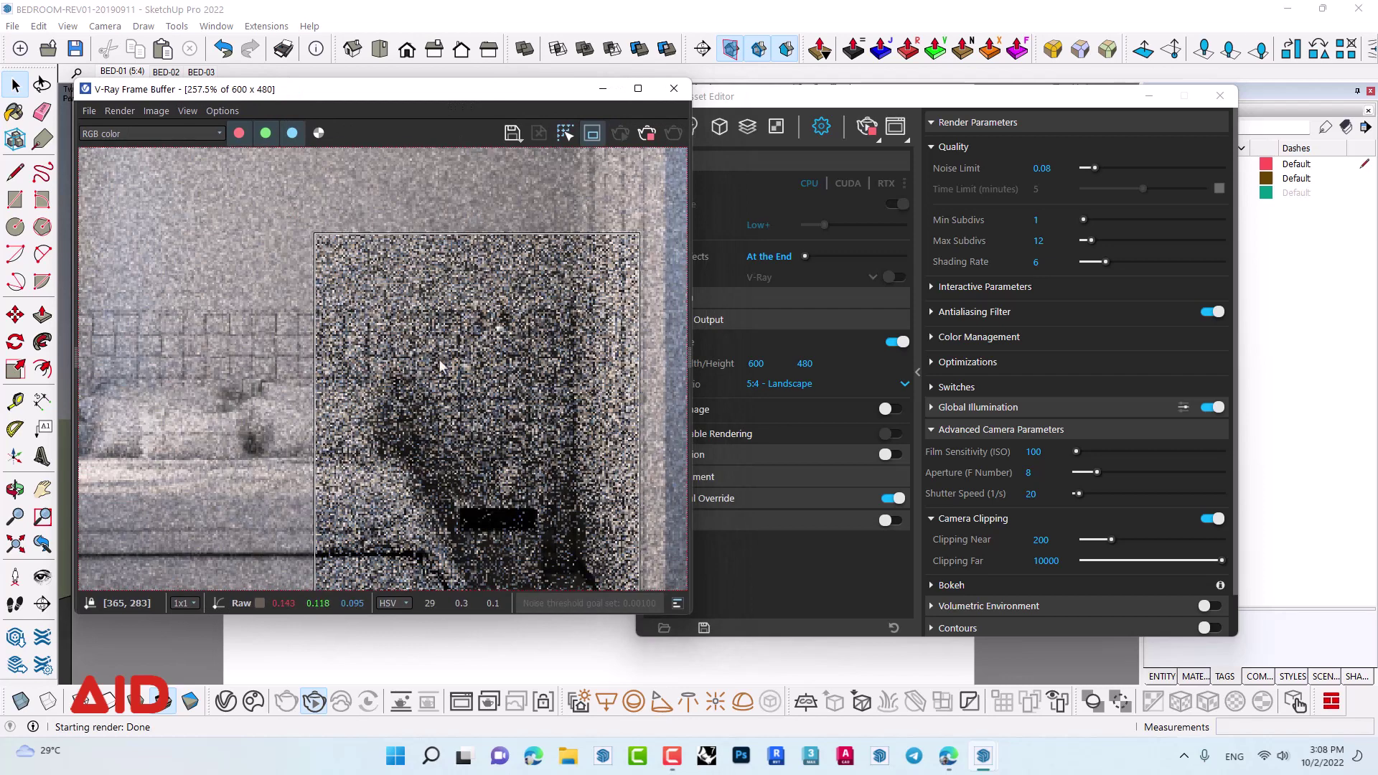
{"action": "scroll", "coordinate": [438, 358], "scroll_direction": "down", "scroll_amount": 1}
{"action": "mouse_move", "coordinate": [450, 442]}
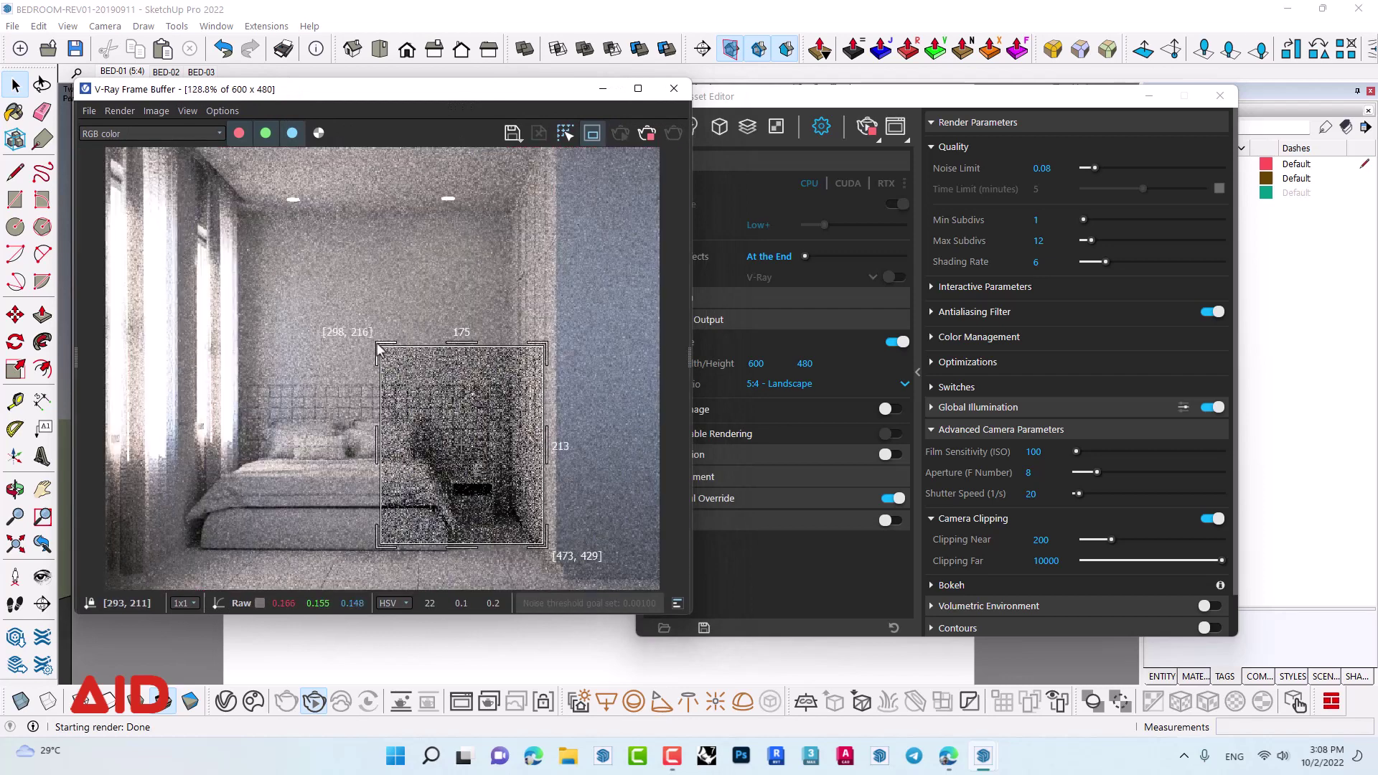
{"action": "left_click_drag", "start_coordinate": [379, 348], "coordinate": [355, 352]}
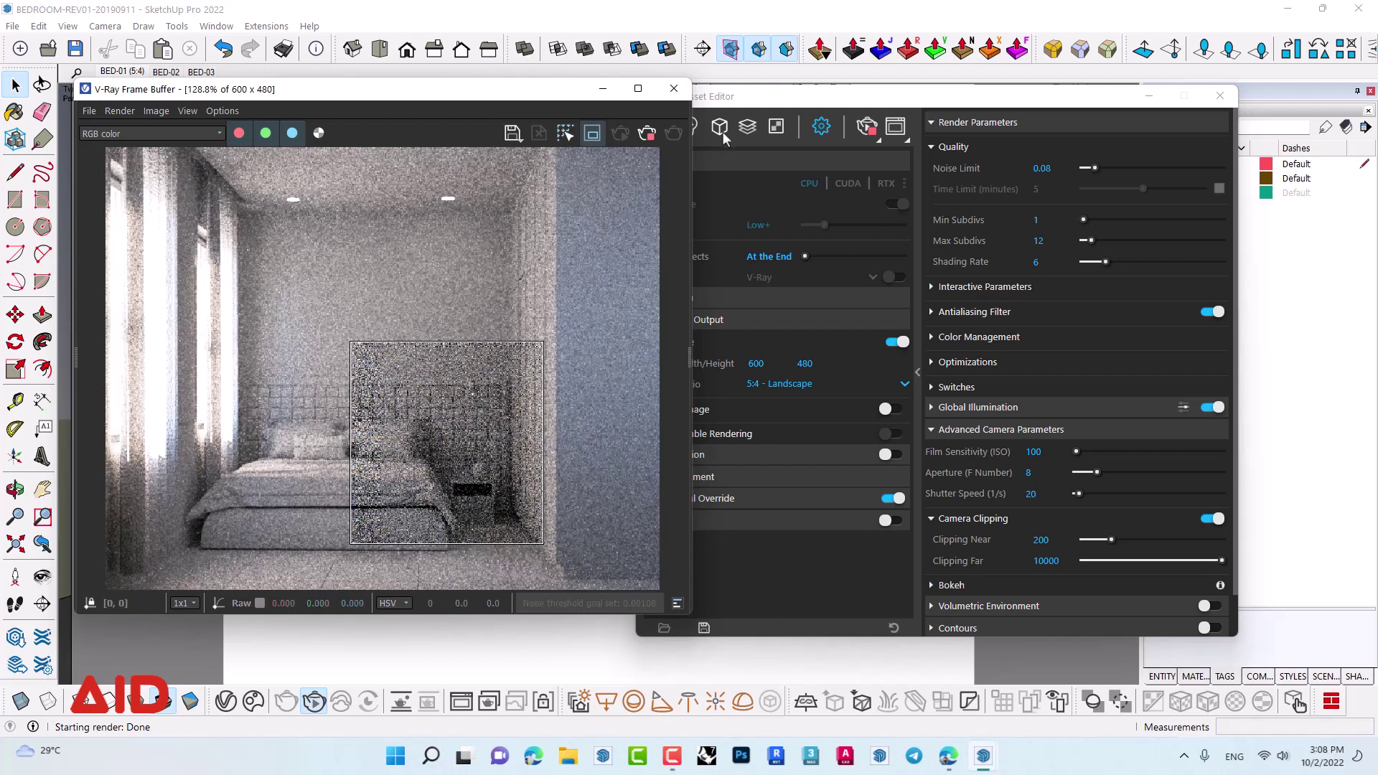
- Raise the Sphere Light's intensity from 30 to 100 in the Lights list
{"action": "left_click", "coordinate": [751, 117]}
{"action": "left_click", "coordinate": [738, 115]}
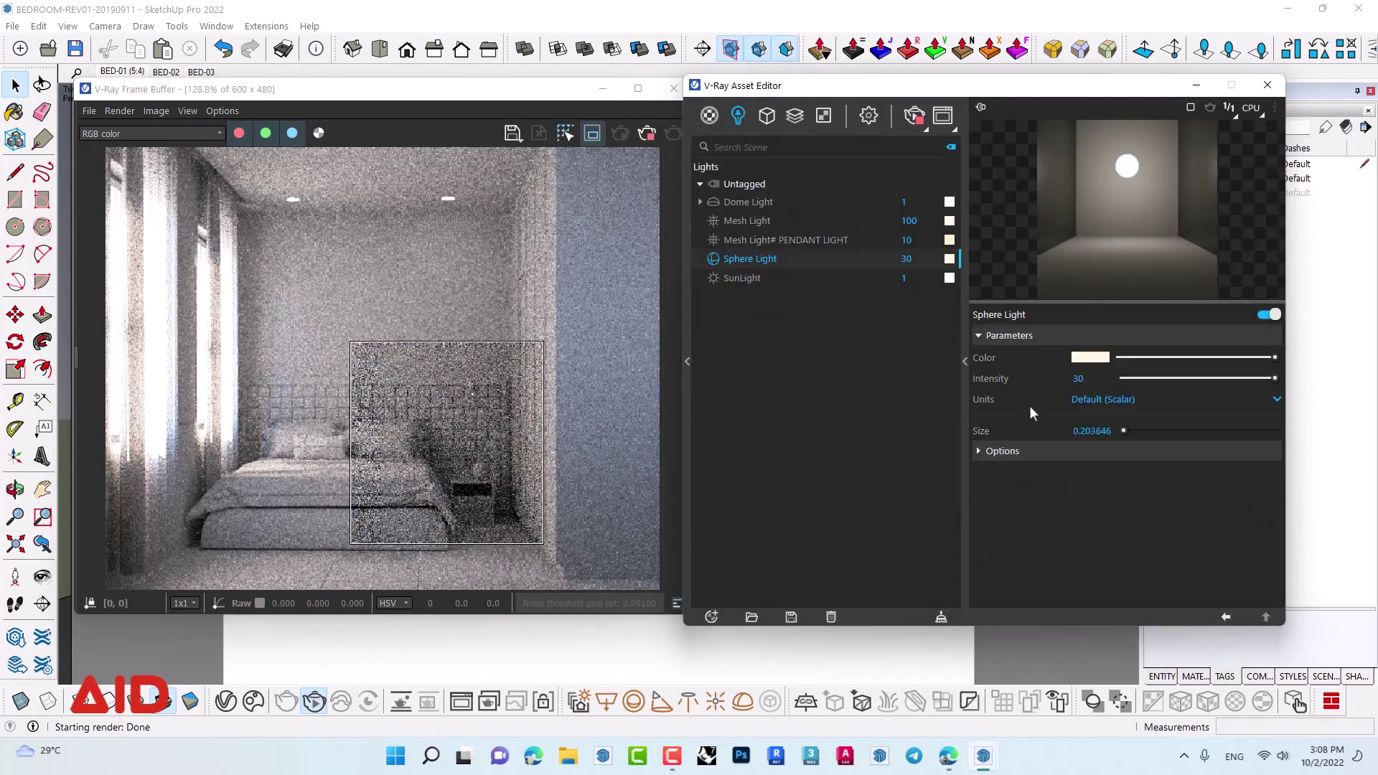
{"action": "double_click", "coordinate": [906, 258]}
{"action": "type", "text": "1"}
{"action": "type", "text": "00"}
{"action": "key", "text": "Return"}
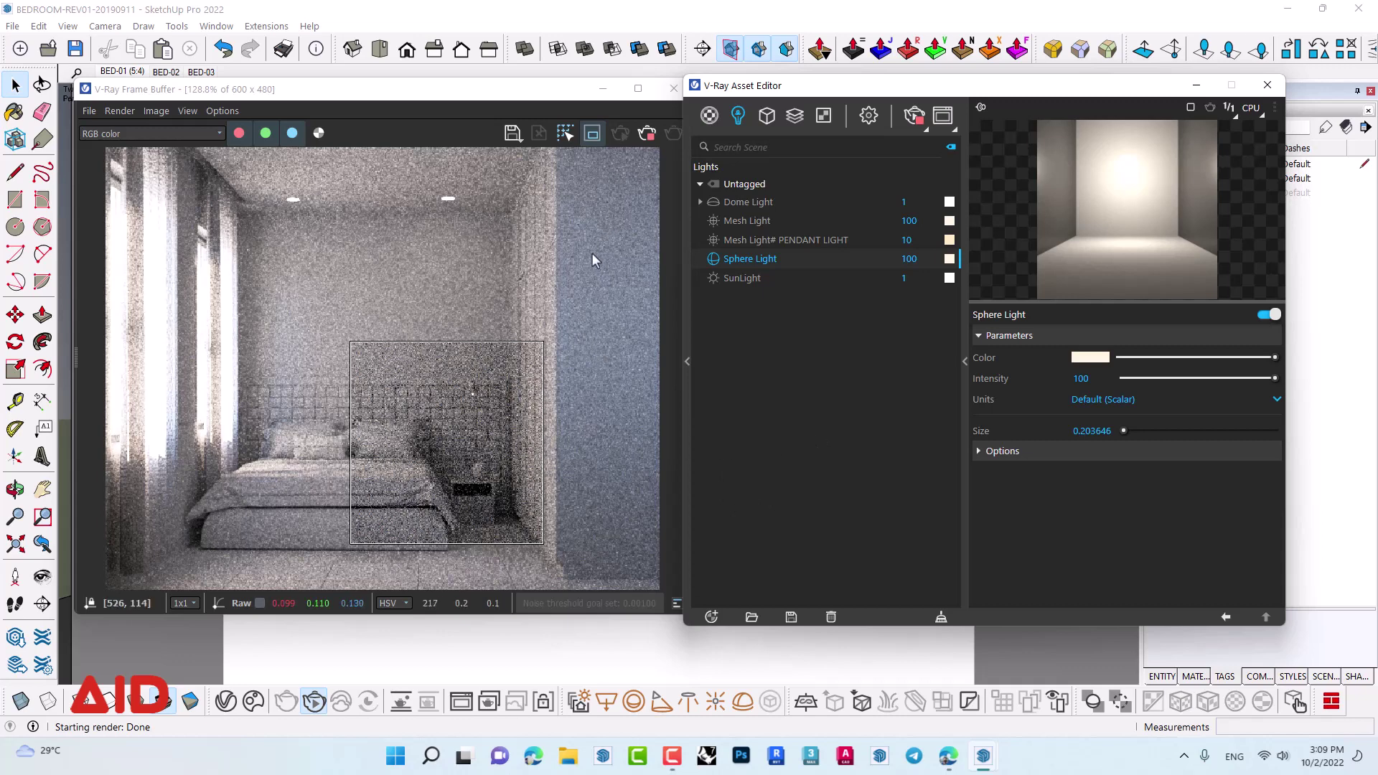
- Re-render the region with the Sphere Light at 100, then stop and return to the lights list
{"action": "left_click", "coordinate": [647, 132]}
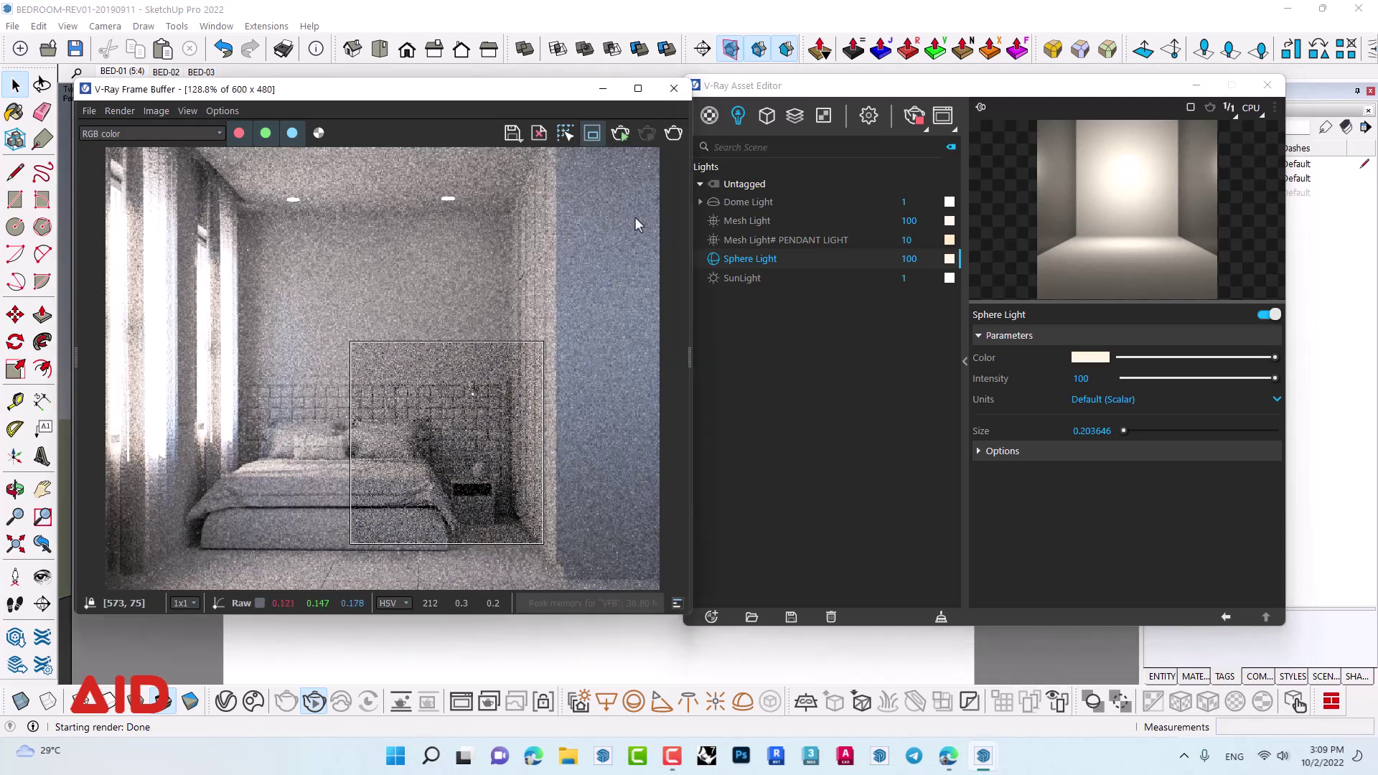
{"action": "left_click", "coordinate": [867, 117]}
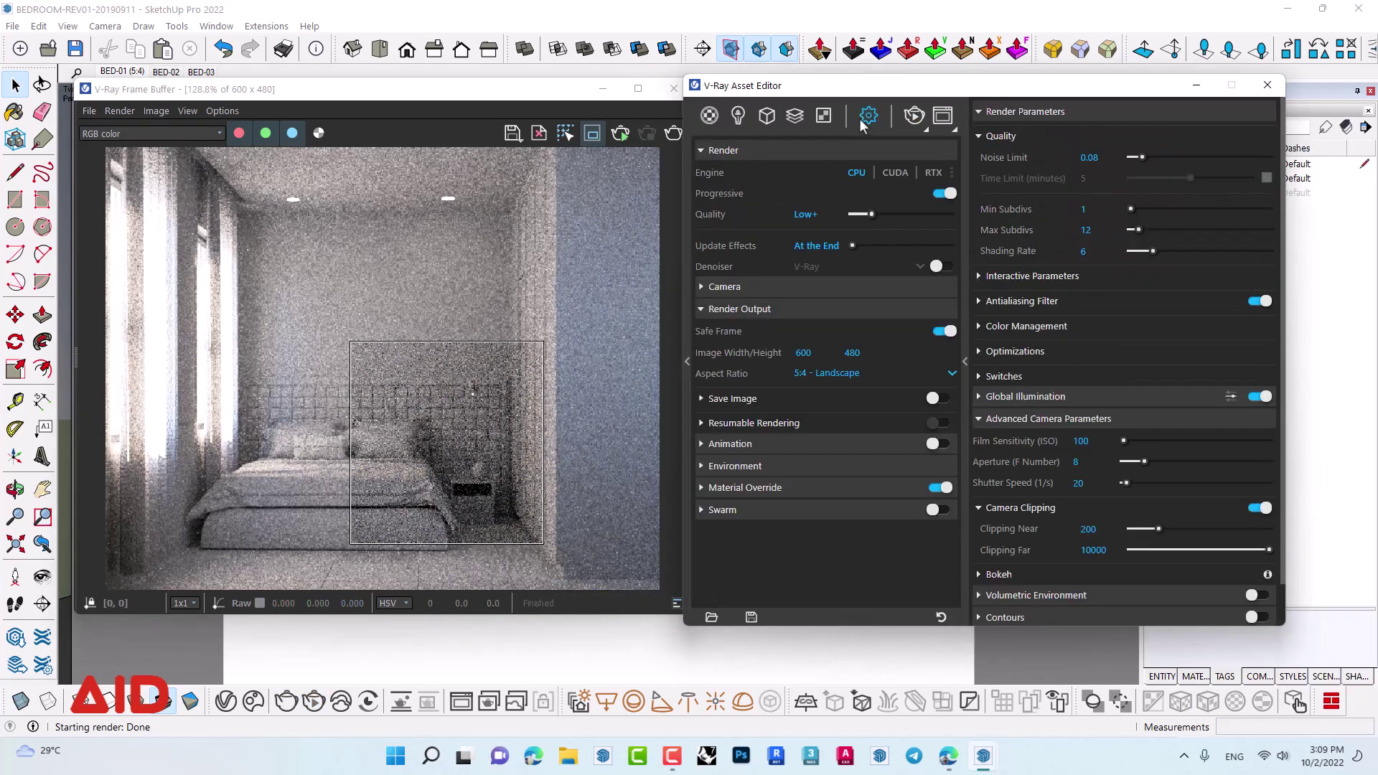
{"action": "left_click", "coordinate": [673, 133]}
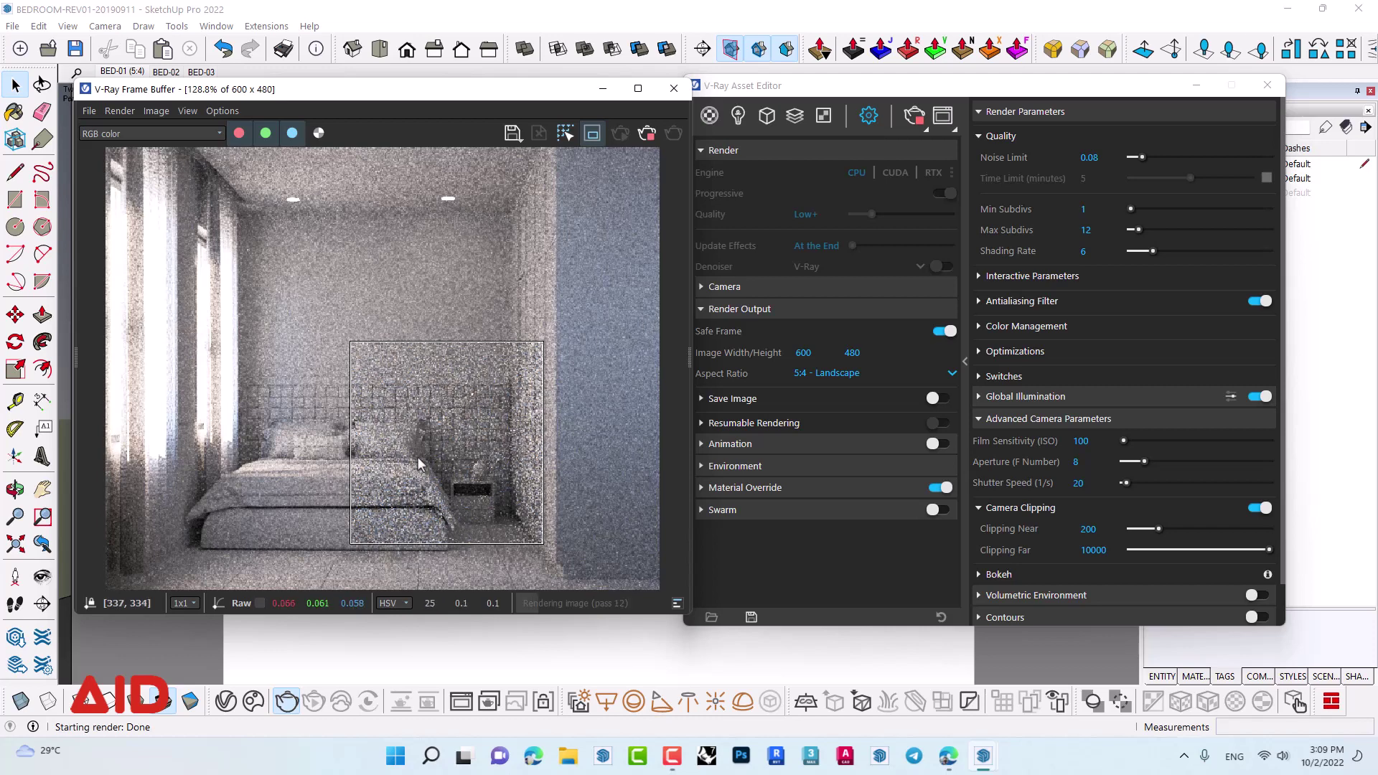
{"action": "scroll", "coordinate": [442, 453], "scroll_direction": "up", "scroll_amount": 1}
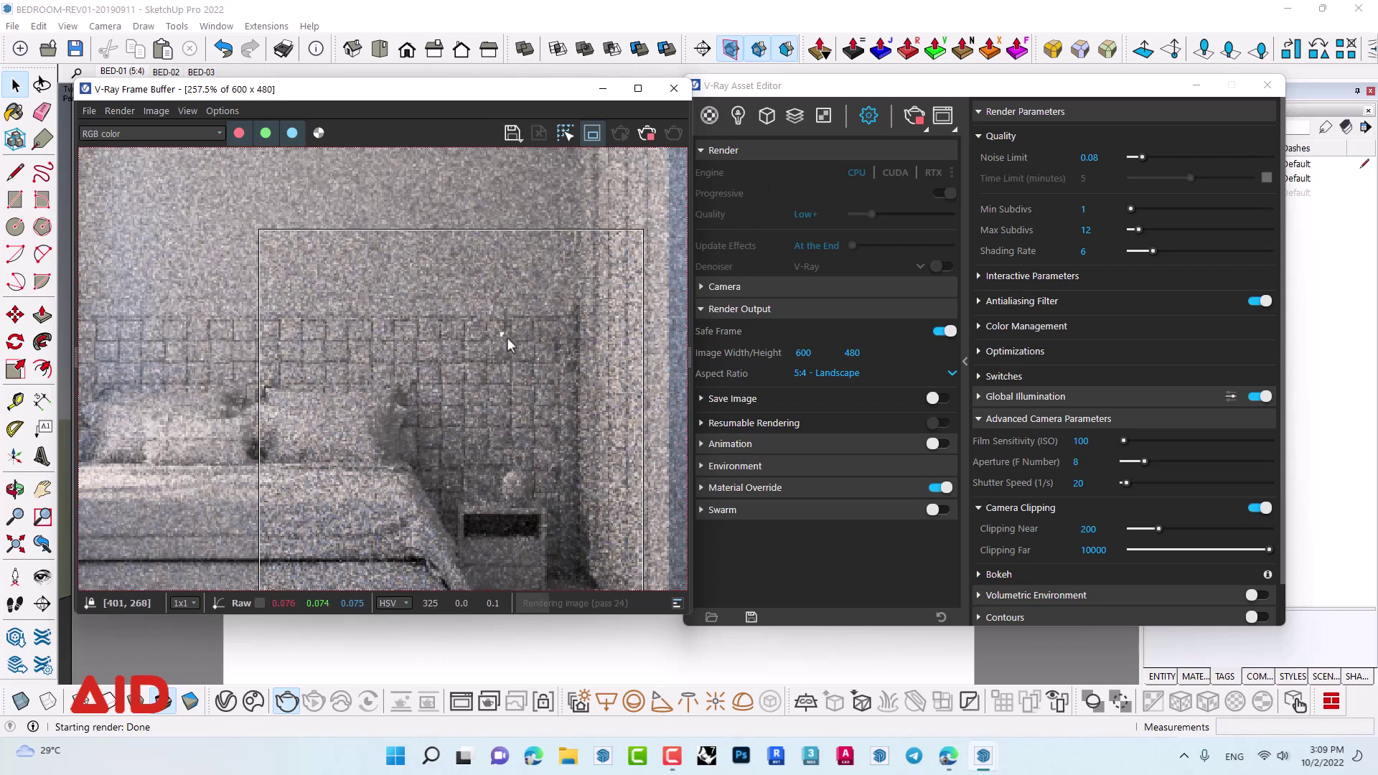
{"action": "scroll", "coordinate": [512, 329], "scroll_direction": "down", "scroll_amount": 2}
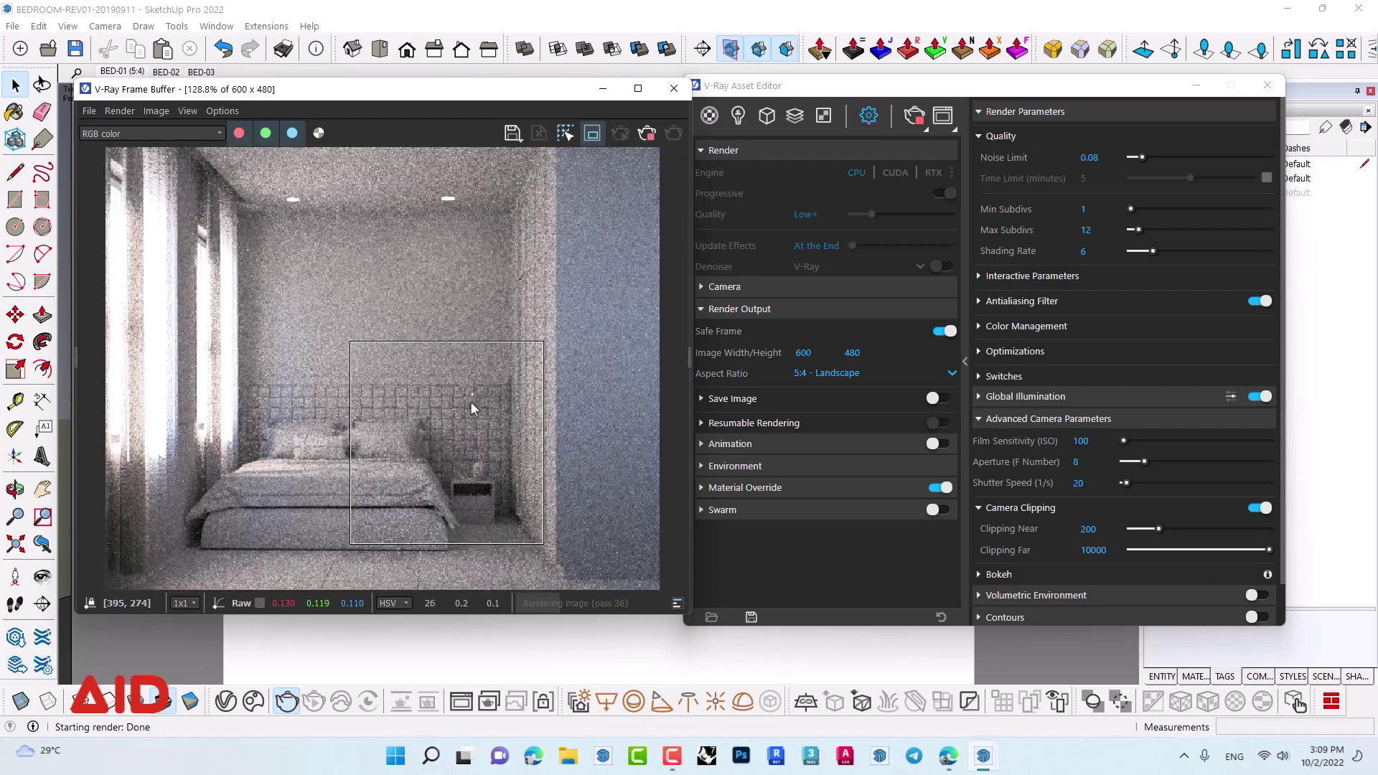
{"action": "left_click", "coordinate": [914, 117]}
{"action": "left_click", "coordinate": [740, 115]}
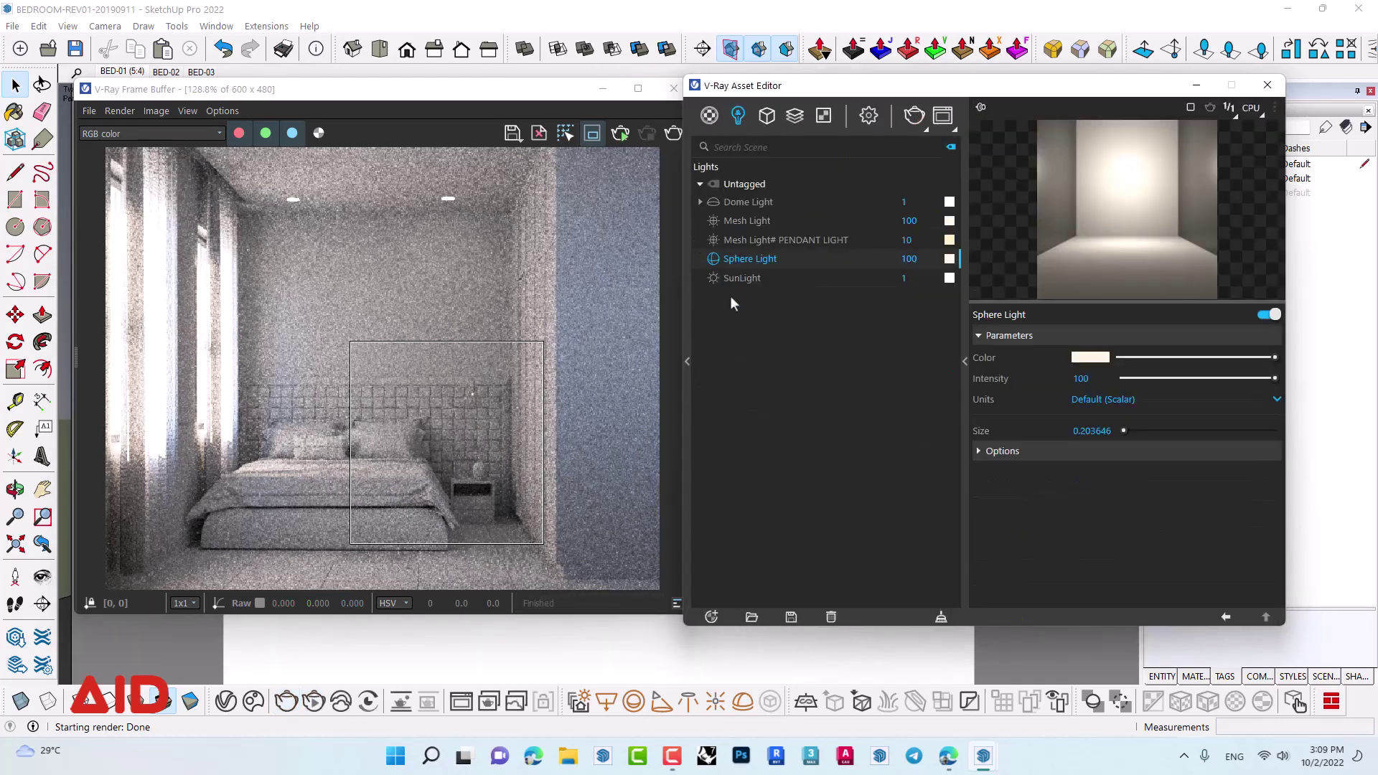
- Set the Sphere Light intensity to 1000 and render the region
{"action": "left_click", "coordinate": [1081, 378]}
{"action": "type", "text": "0"}
{"action": "key", "text": "Return"}
{"action": "left_click", "coordinate": [671, 134]}
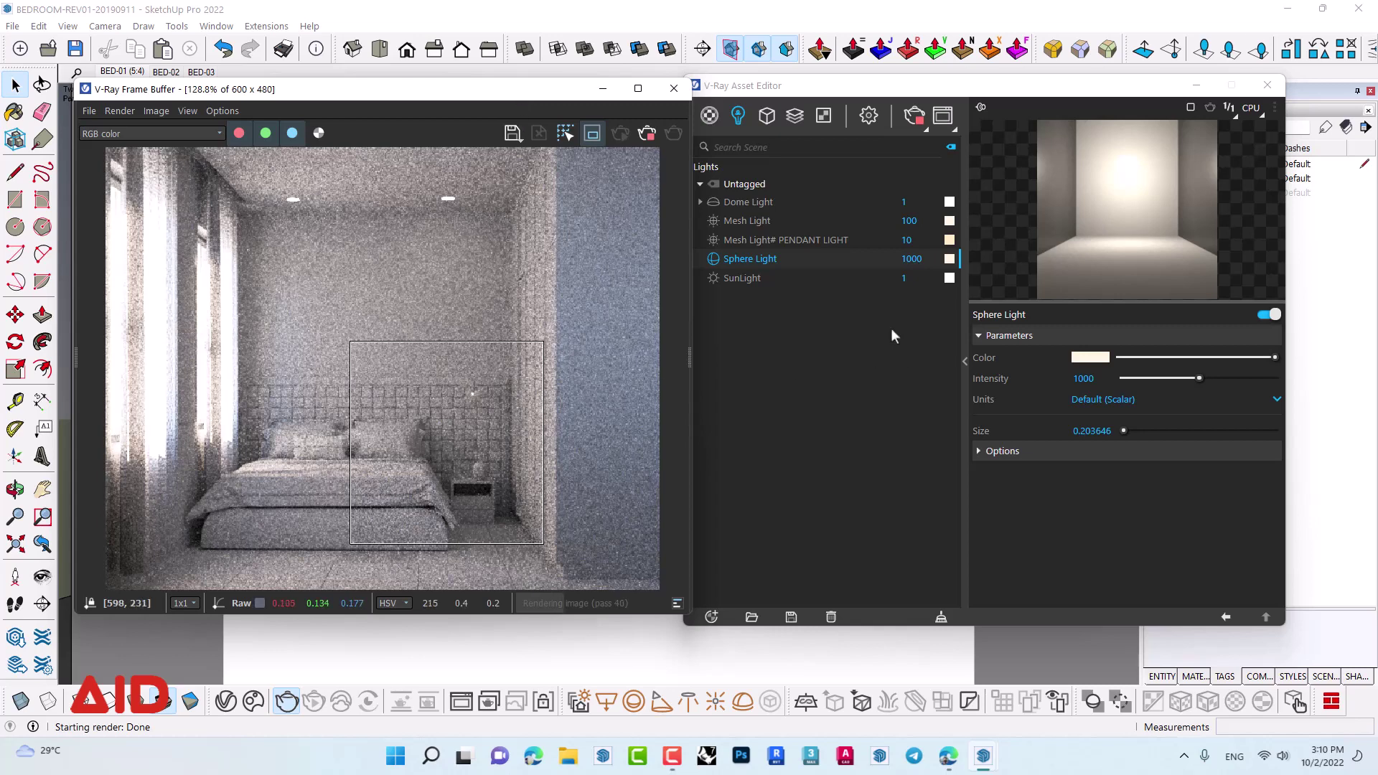
- Raise the Sphere Light intensity to 10000 and restart the region render
{"action": "double_click", "coordinate": [912, 259]}
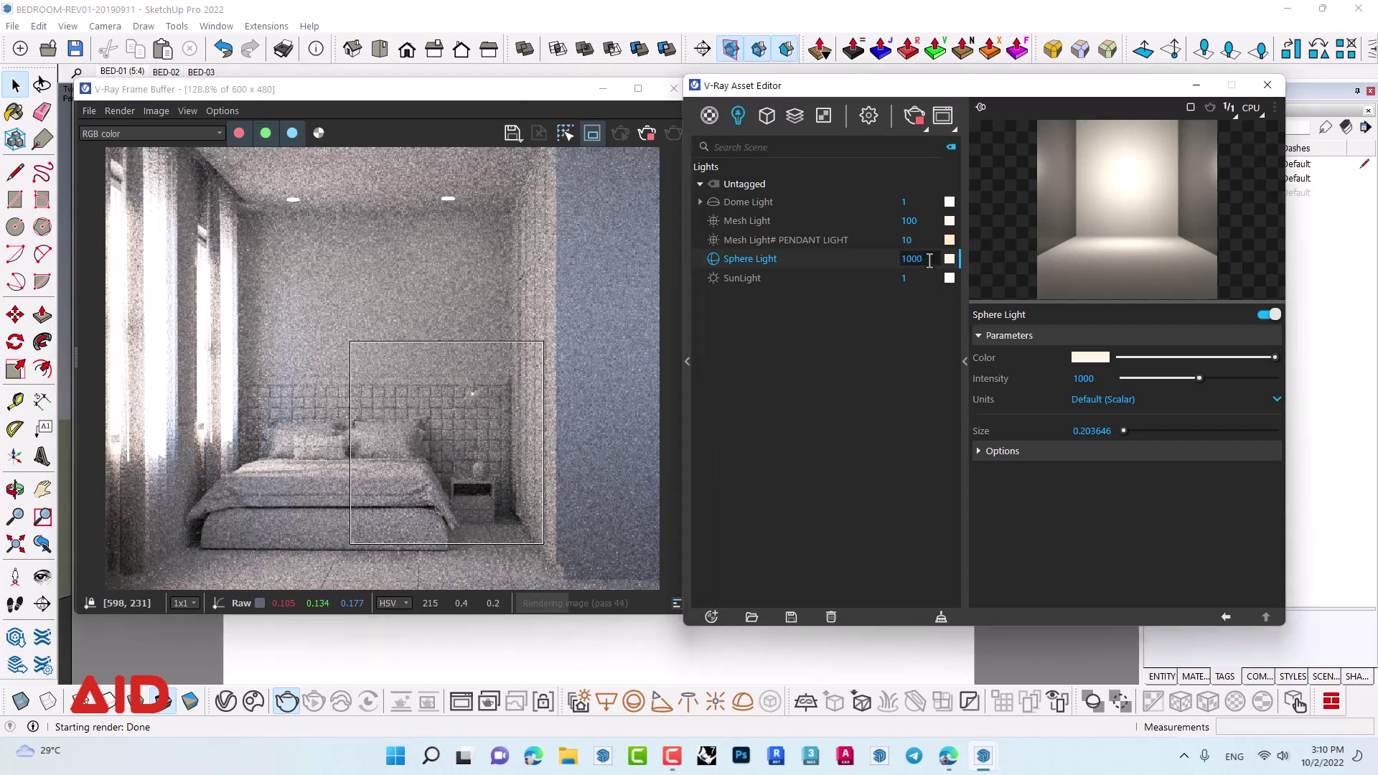
{"action": "type", "text": "0"}
{"action": "key", "text": "Return"}
{"action": "left_click", "coordinate": [918, 121]}
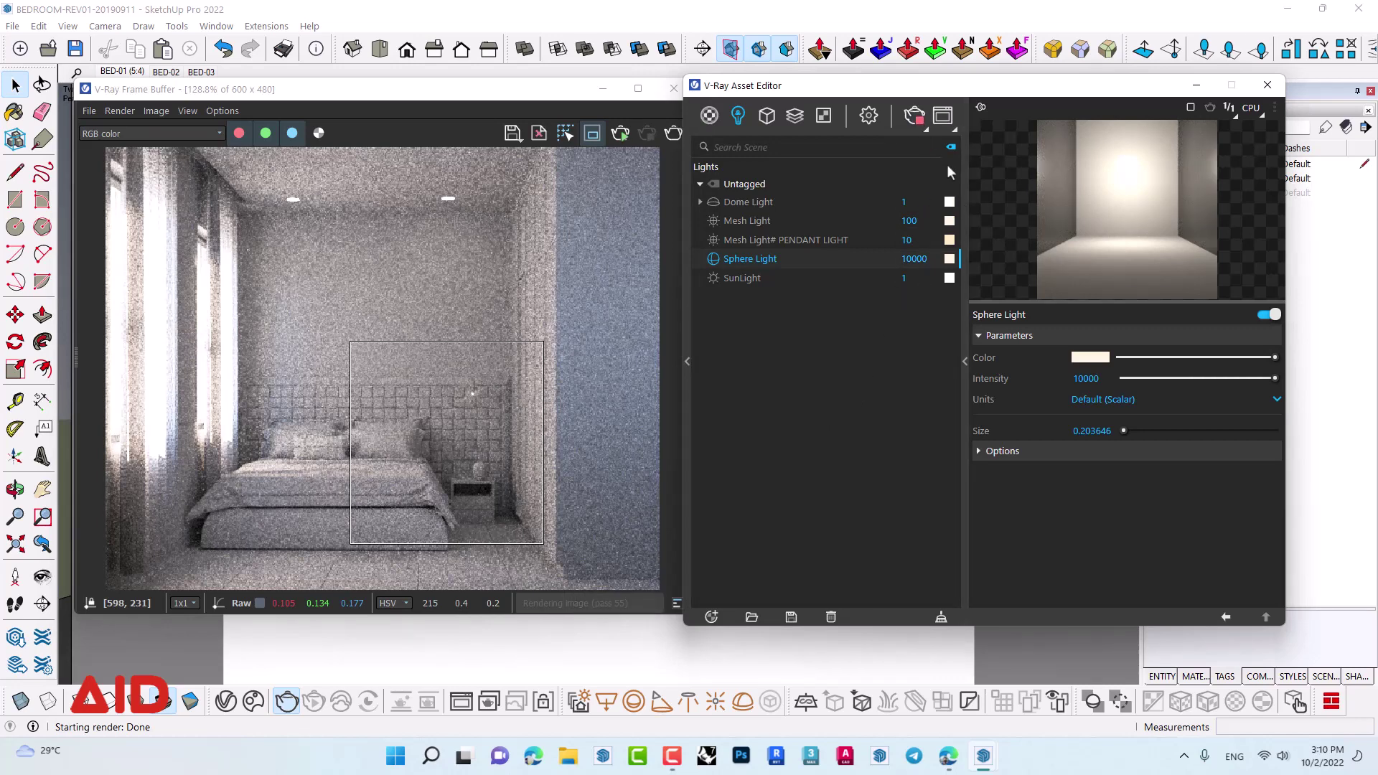
{"action": "left_click", "coordinate": [915, 121]}
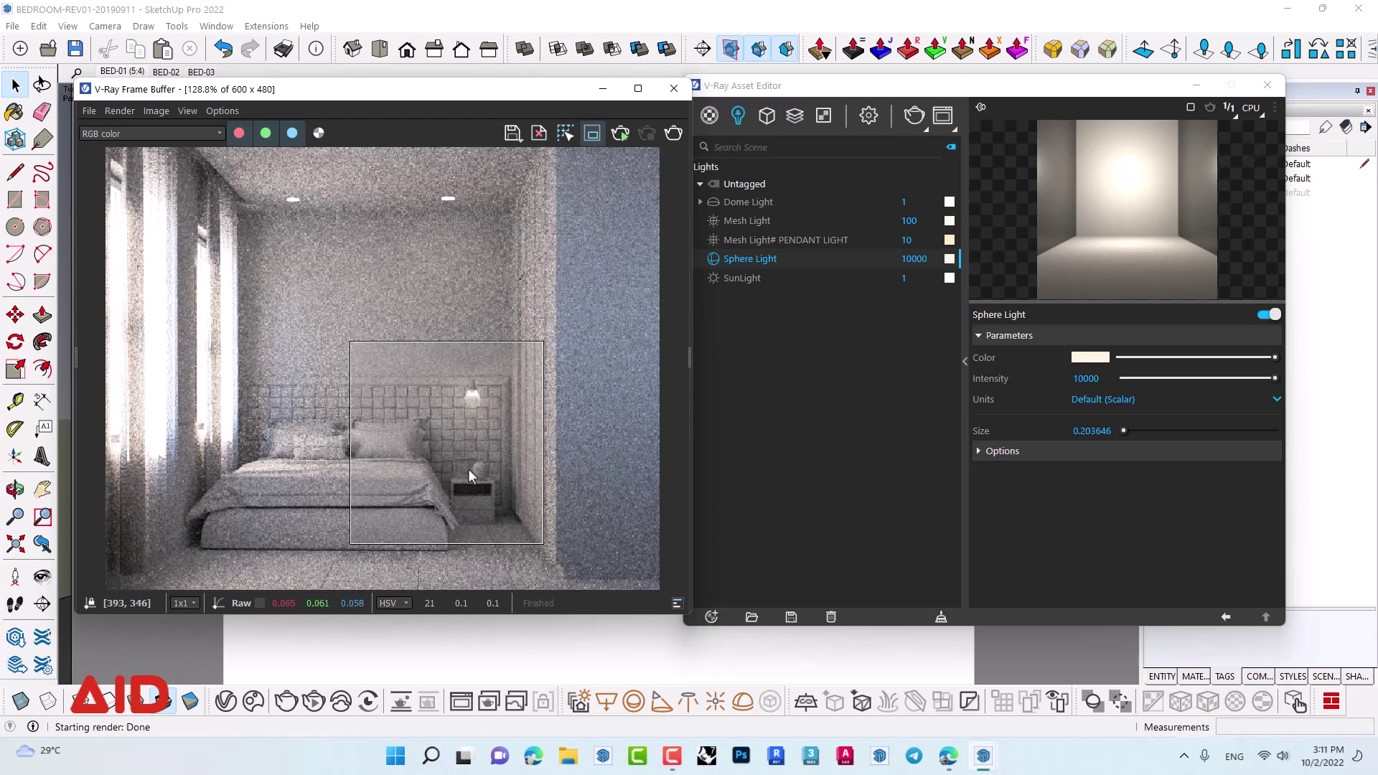
- Turn the Sphere Light off and render the nightstand region without it
{"action": "scroll", "coordinate": [478, 468], "scroll_direction": "up", "scroll_amount": 1}
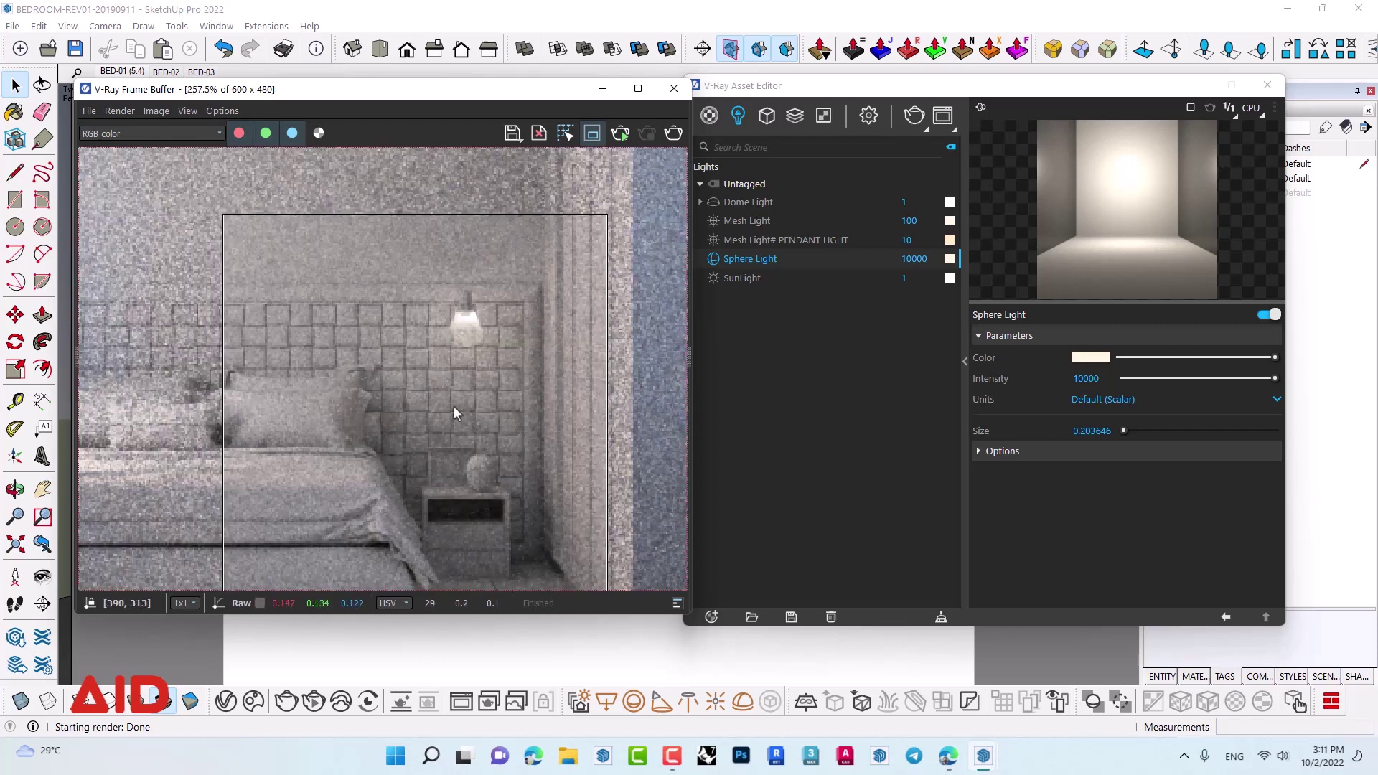
{"action": "scroll", "coordinate": [454, 406], "scroll_direction": "down", "scroll_amount": 1}
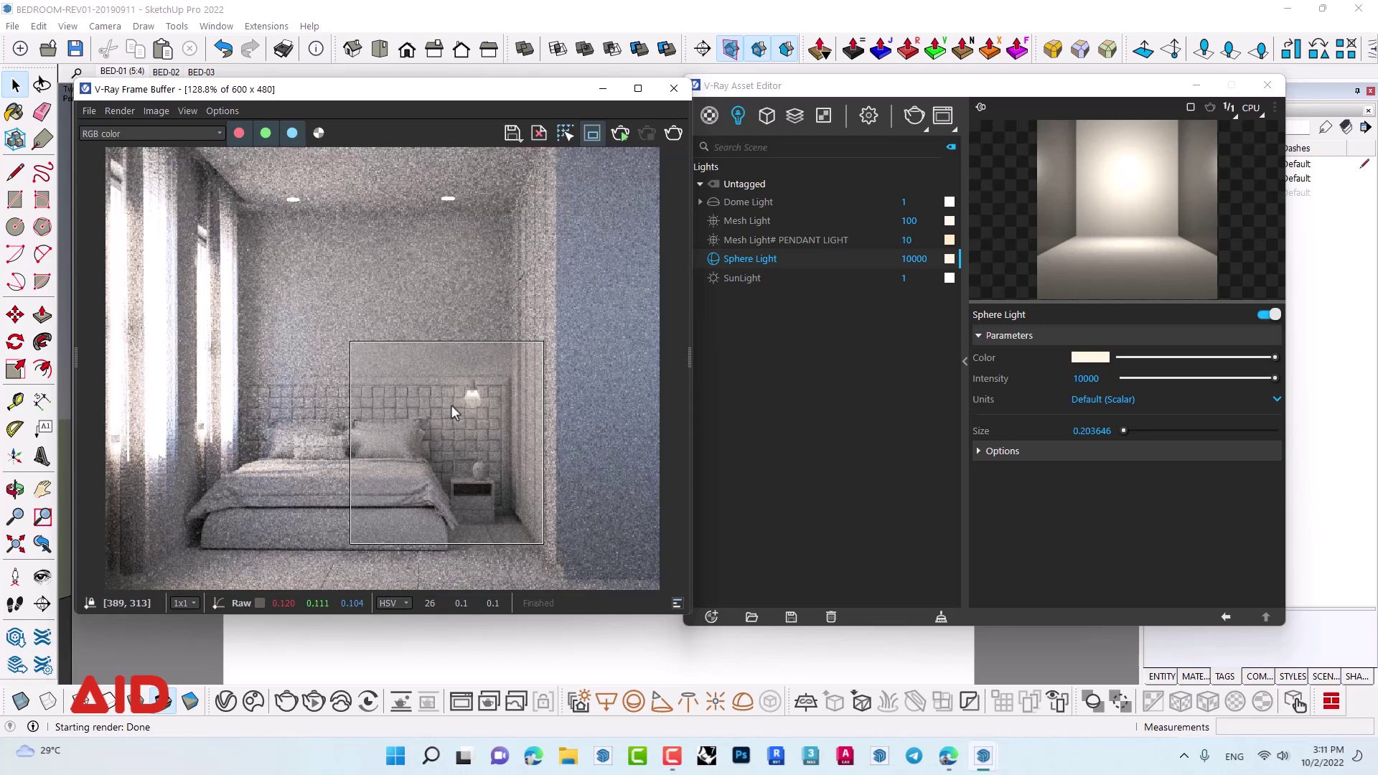
{"action": "left_click", "coordinate": [713, 259]}
{"action": "scroll", "coordinate": [465, 492], "scroll_direction": "up", "scroll_amount": 1}
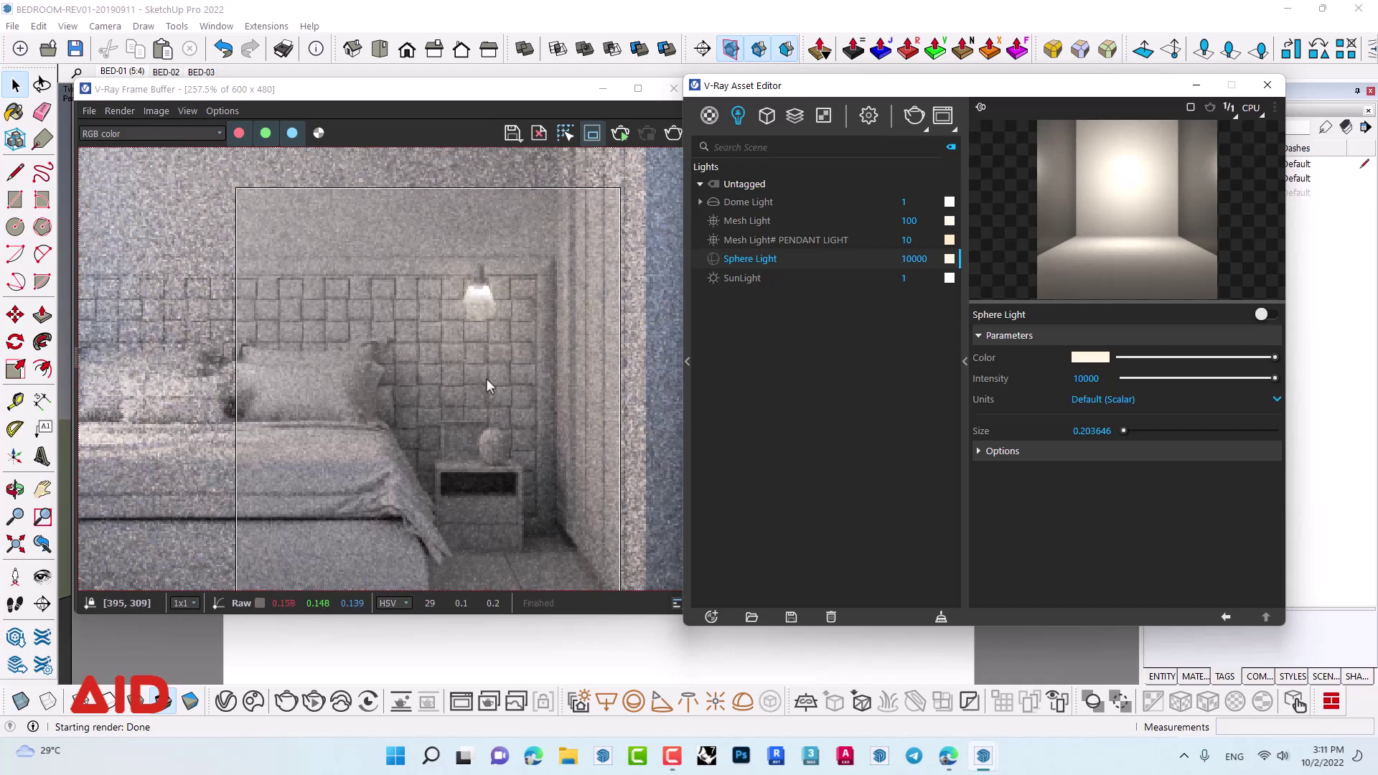
{"action": "middle_click_drag", "start_coordinate": [487, 386], "coordinate": [498, 379]}
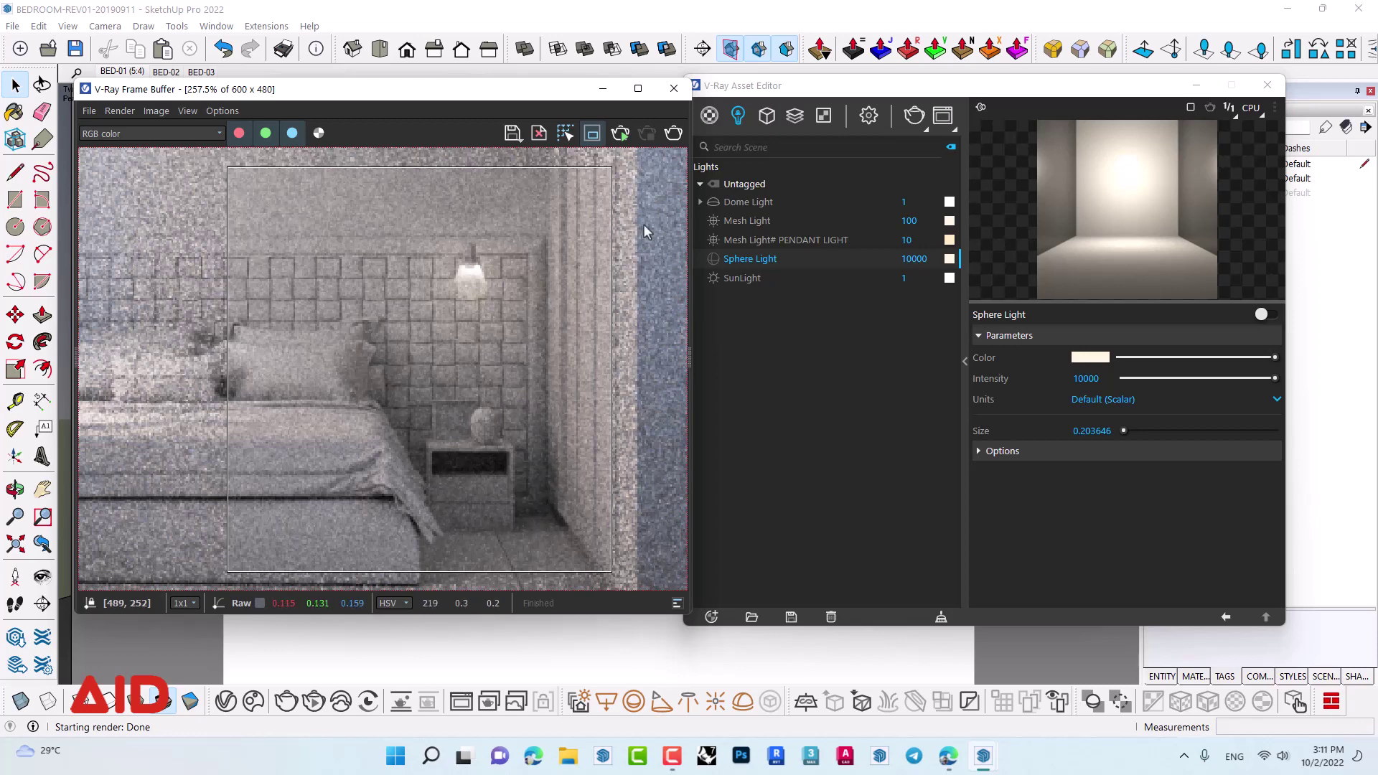
{"action": "left_click", "coordinate": [672, 136]}
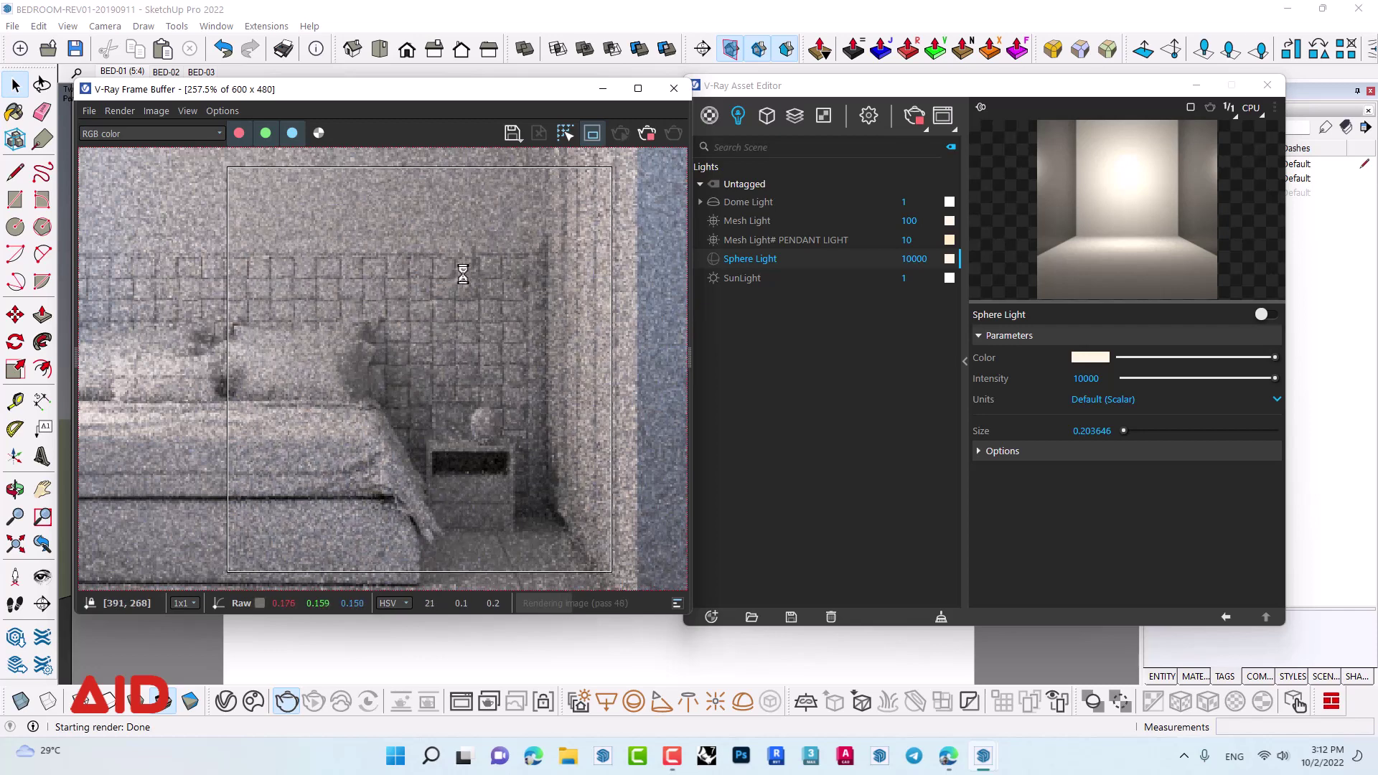
- Inspect the render, stop it, and switch the Sphere Light back on
{"action": "scroll", "coordinate": [511, 430], "scroll_direction": "down", "scroll_amount": 2}
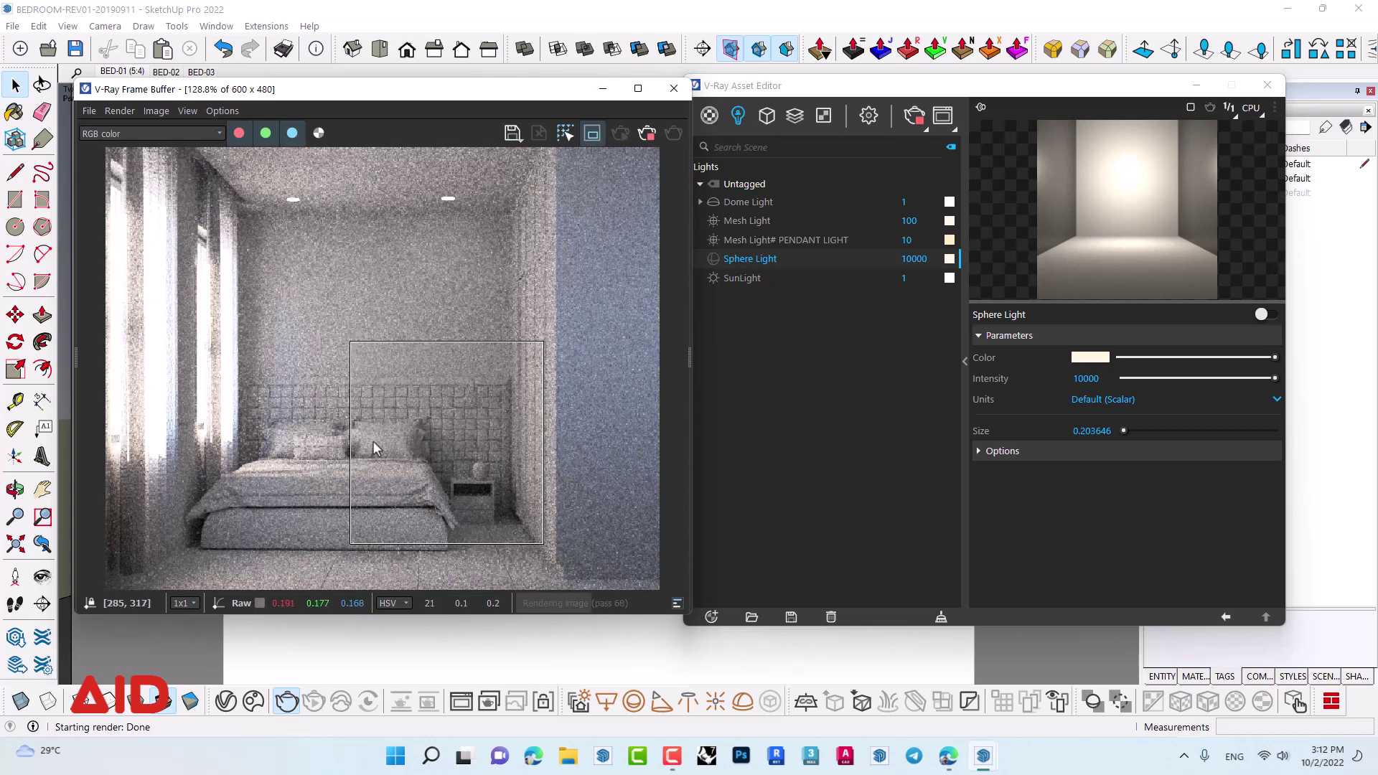
{"action": "scroll", "coordinate": [380, 445], "scroll_direction": "up", "scroll_amount": 1}
{"action": "scroll", "coordinate": [545, 495], "scroll_direction": "down", "scroll_amount": 1}
{"action": "scroll", "coordinate": [469, 488], "scroll_direction": "up", "scroll_amount": 1}
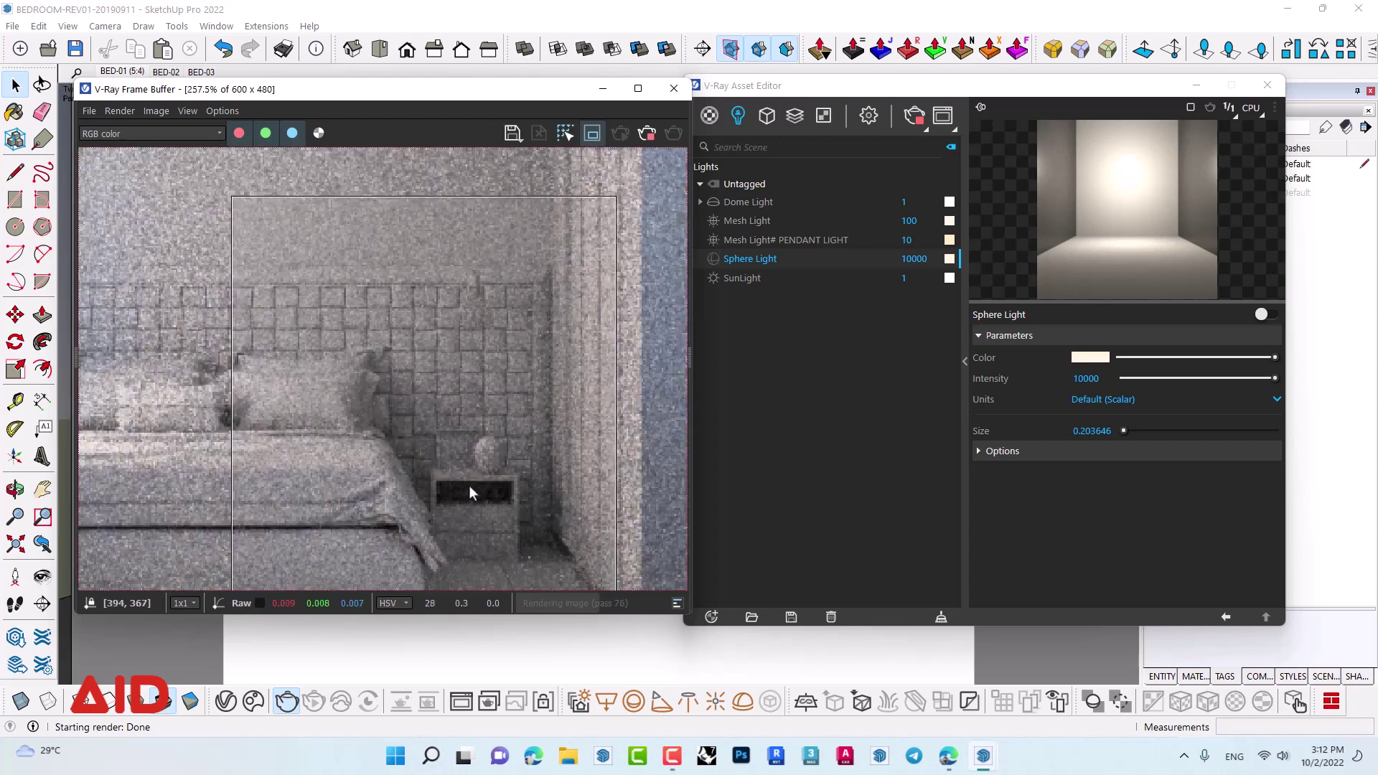
{"action": "scroll", "coordinate": [471, 479], "scroll_direction": "up", "scroll_amount": 1}
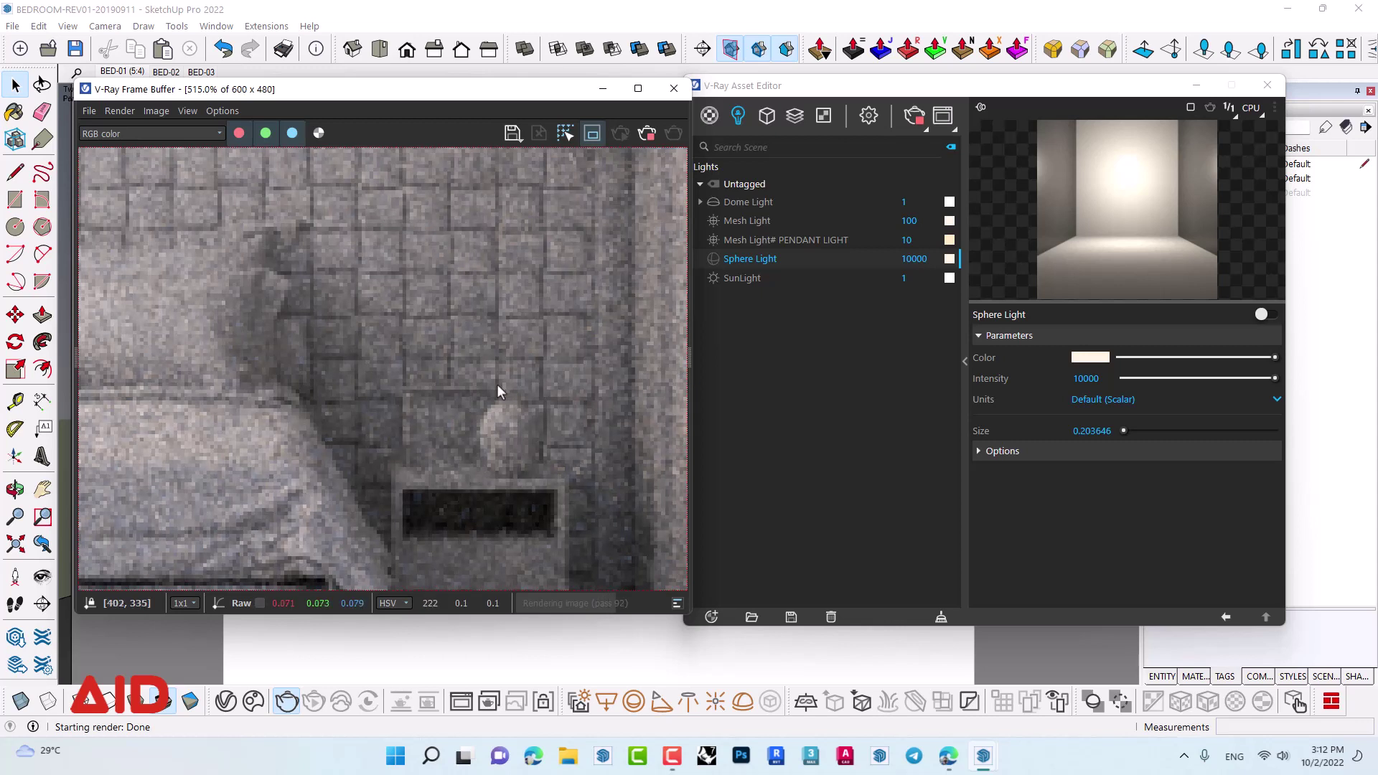
{"action": "scroll", "coordinate": [530, 428], "scroll_direction": "down", "scroll_amount": 4}
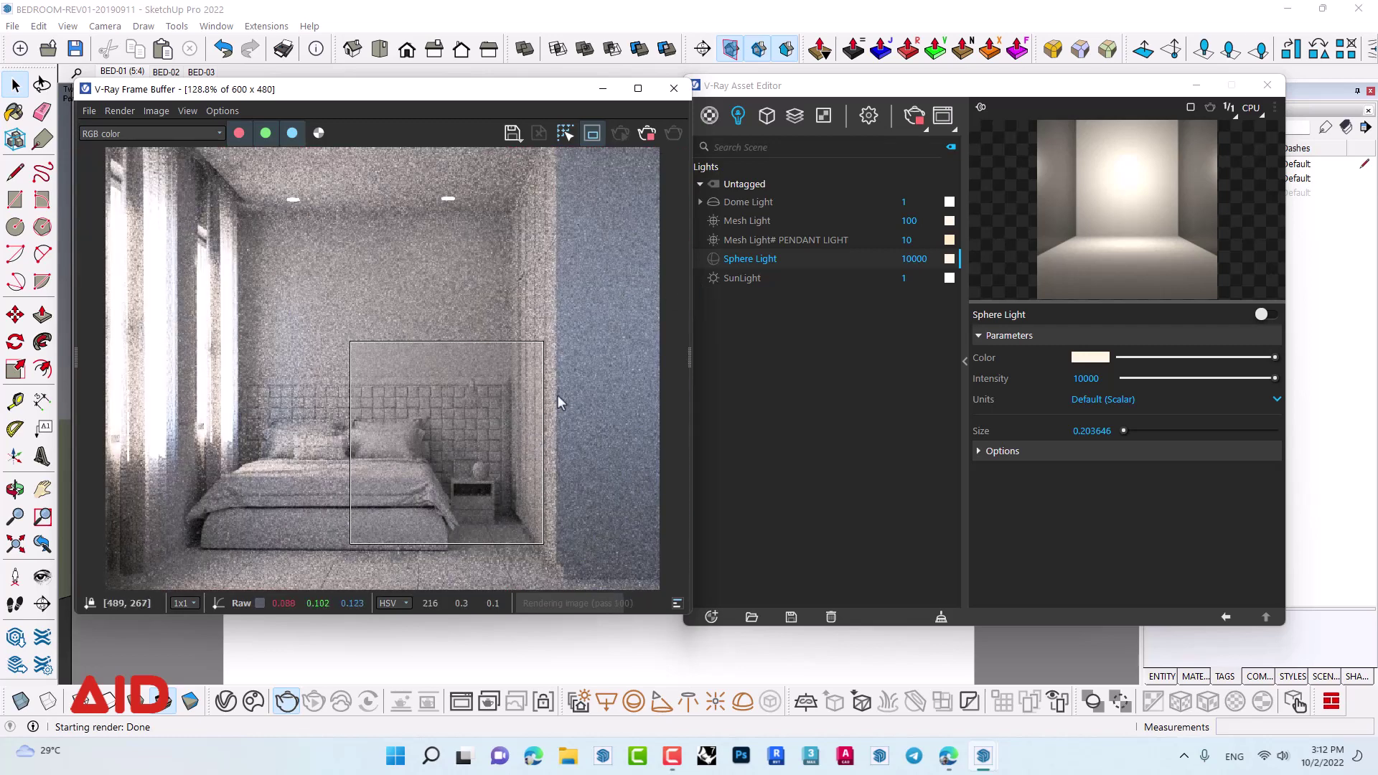
{"action": "left_click", "coordinate": [643, 137]}
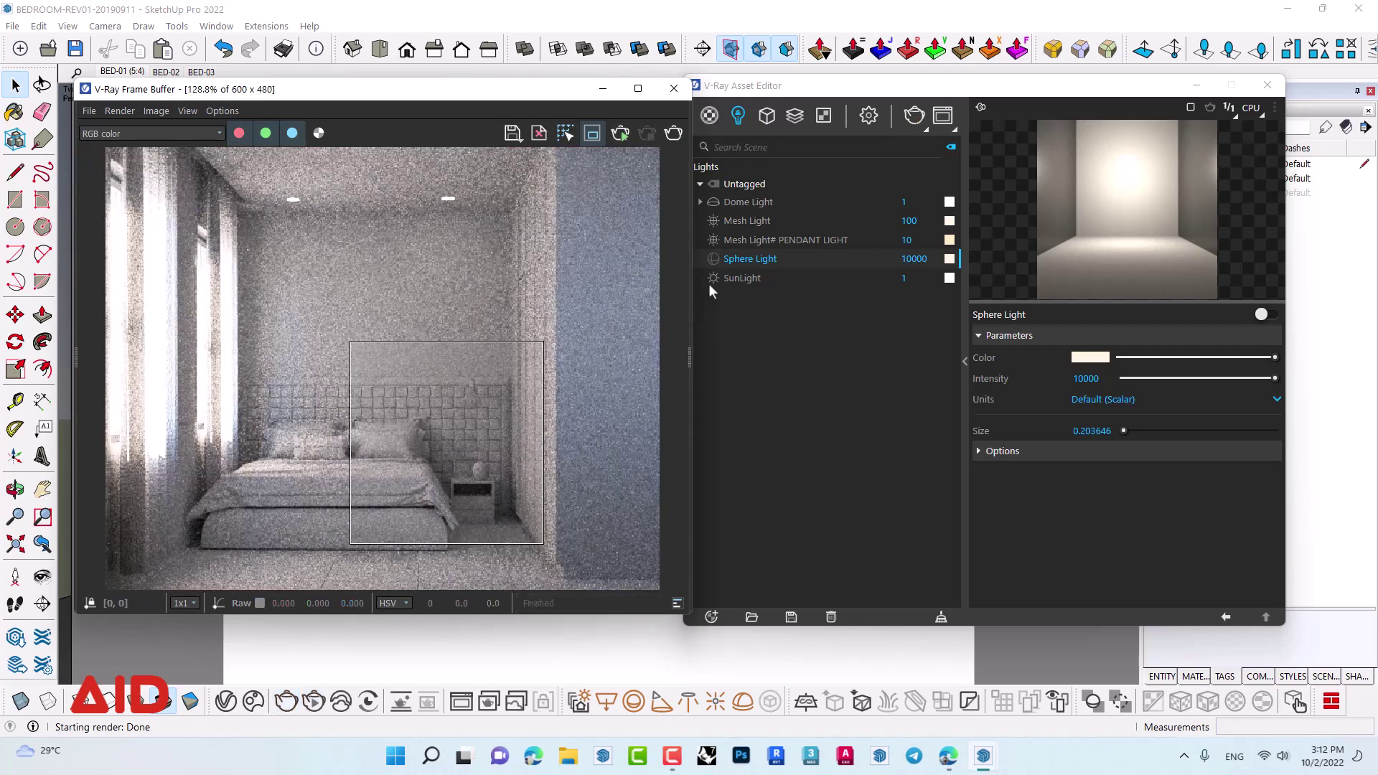
{"action": "left_click", "coordinate": [711, 259]}
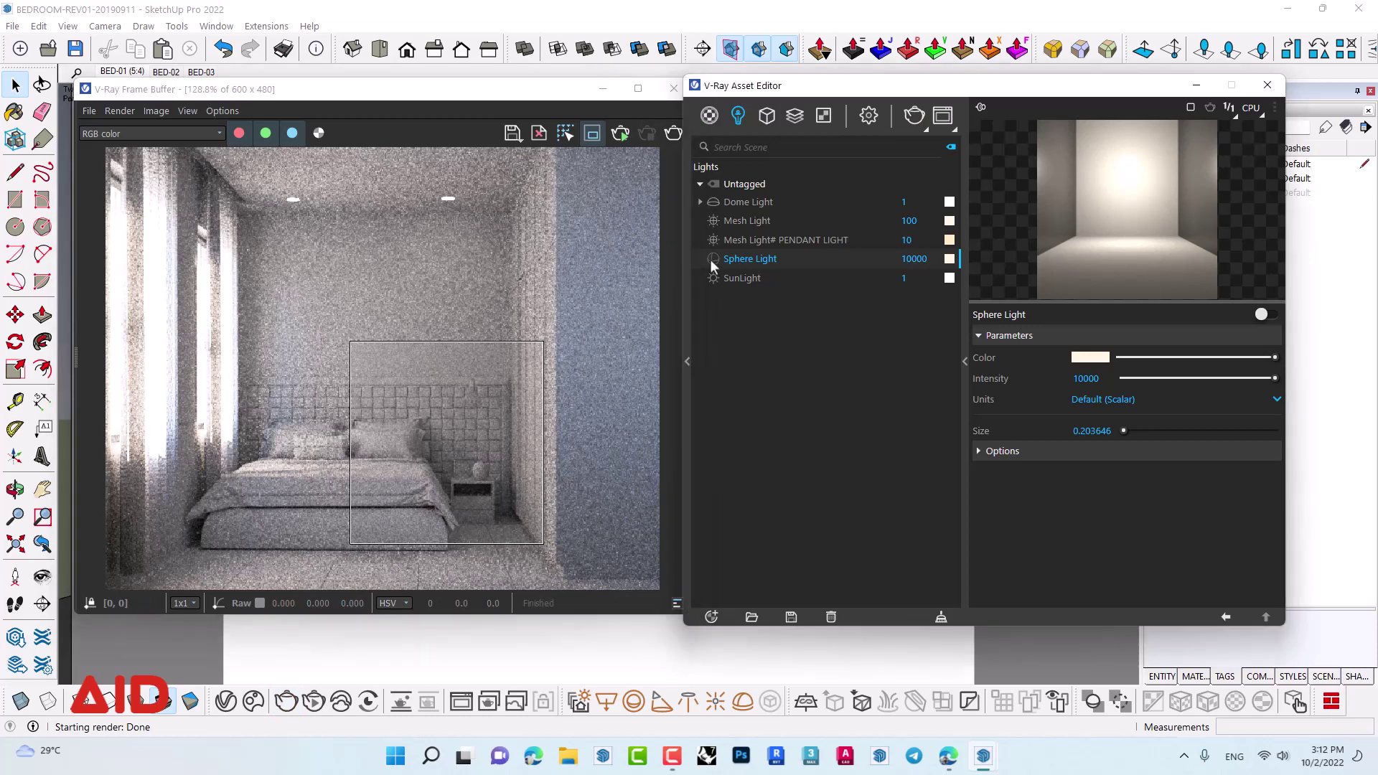
- Disable Region Render and zoom the frame buffer out and in on the full bedroom
{"action": "left_click", "coordinate": [592, 133]}
{"action": "scroll", "coordinate": [448, 462], "scroll_direction": "down", "scroll_amount": 2}
{"action": "scroll", "coordinate": [370, 481], "scroll_direction": "up", "scroll_amount": 2}
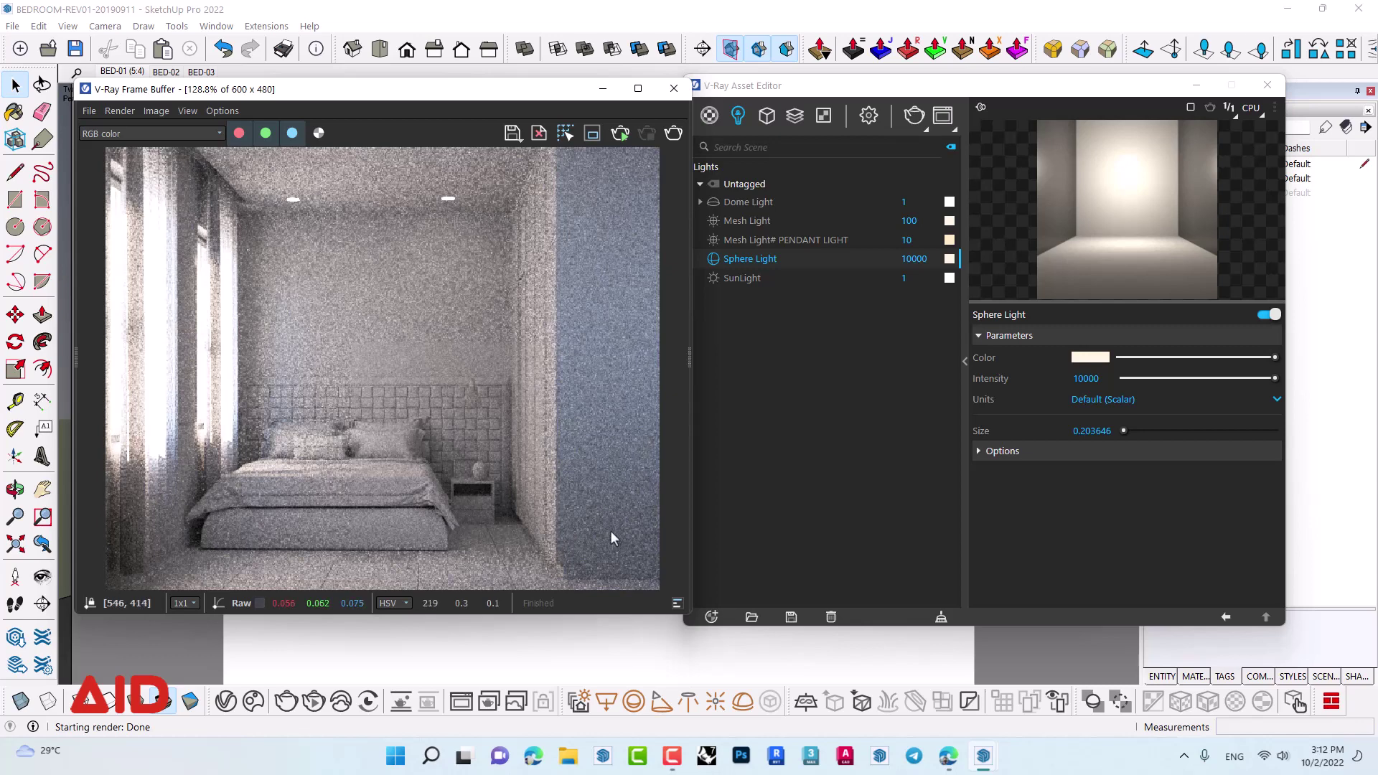
{"action": "scroll", "coordinate": [358, 527], "scroll_direction": "down", "scroll_amount": 3}
{"action": "scroll", "coordinate": [497, 476], "scroll_direction": "up", "scroll_amount": 3}
{"action": "scroll", "coordinate": [377, 464], "scroll_direction": "down", "scroll_amount": 3}
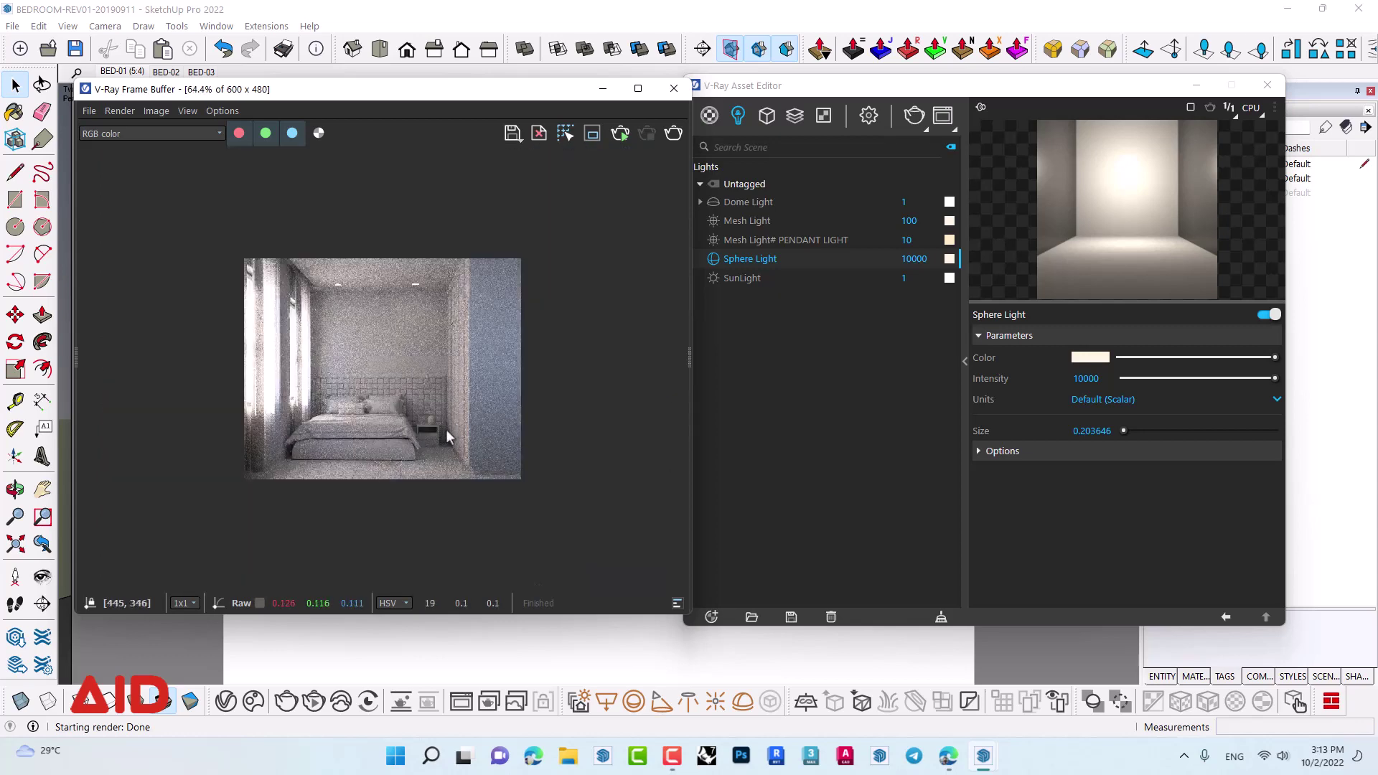
{"action": "scroll", "coordinate": [449, 434], "scroll_direction": "up", "scroll_amount": 3}
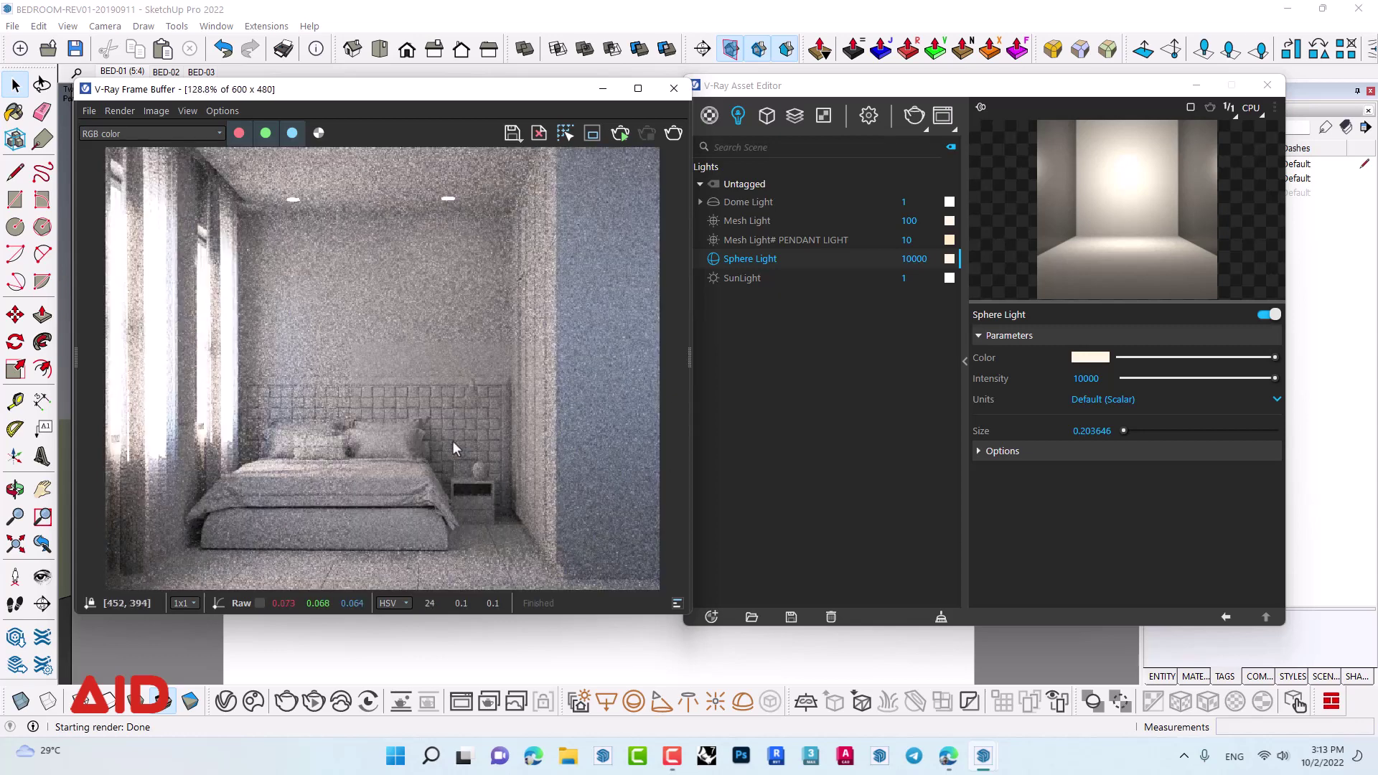
- Close the frame buffer and delete the front wall and right-window curtain proxy
{"action": "left_click", "coordinate": [671, 89]}
{"action": "scroll", "coordinate": [639, 486], "scroll_direction": "up", "scroll_amount": 5}
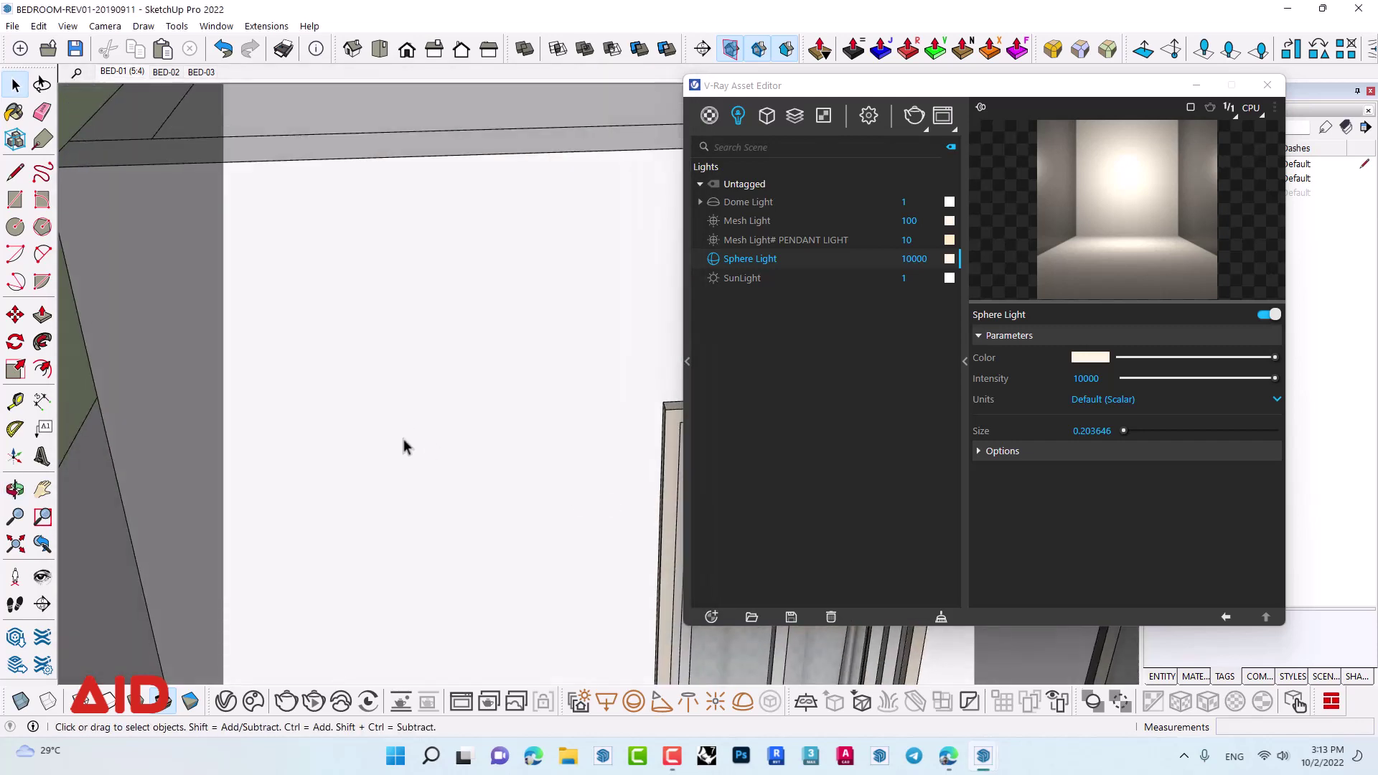
{"action": "scroll", "coordinate": [388, 445], "scroll_direction": "down", "scroll_amount": 1}
{"action": "scroll", "coordinate": [357, 442], "scroll_direction": "down", "scroll_amount": 3}
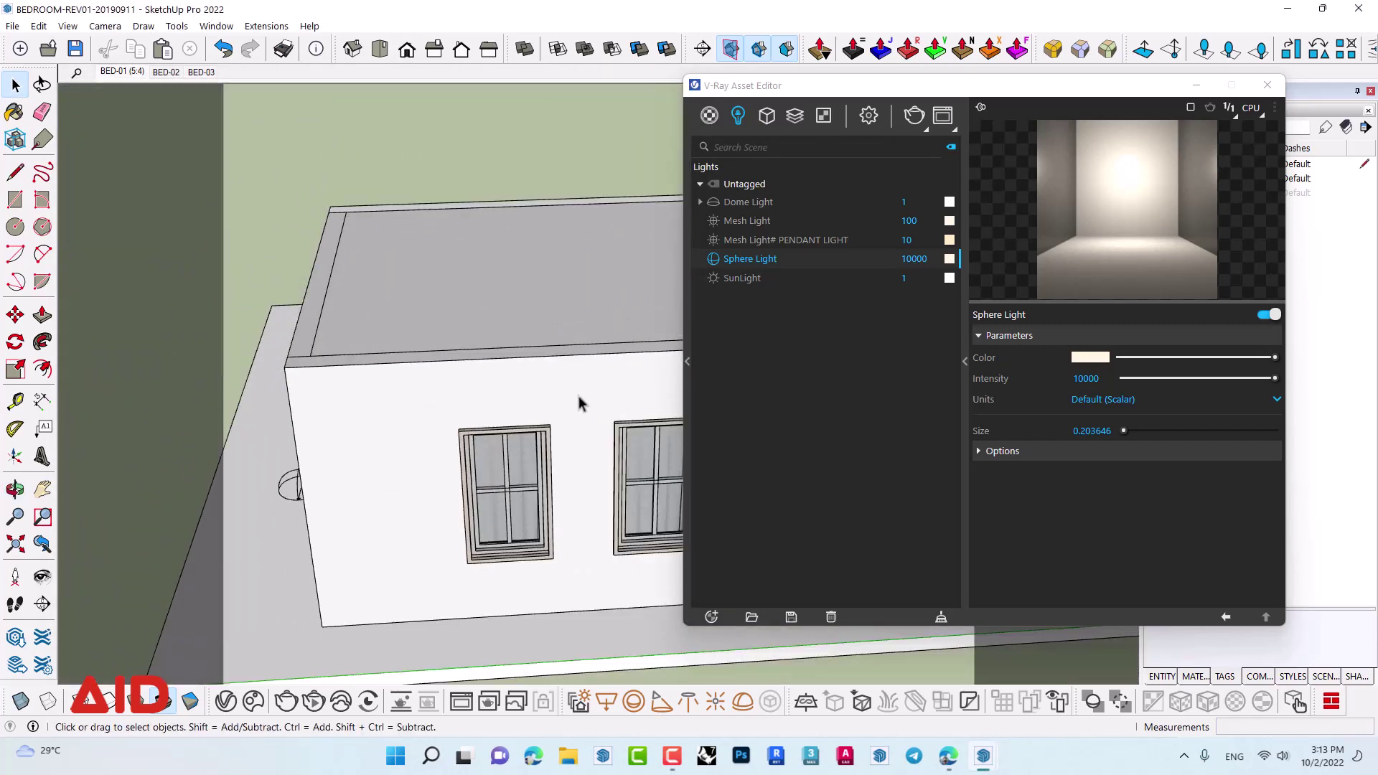
{"action": "left_click", "coordinate": [580, 404]}
{"action": "key", "text": "Delete"}
{"action": "middle_click_drag", "start_coordinate": [581, 404], "coordinate": [558, 554]}
{"action": "left_click", "coordinate": [558, 504]}
{"action": "key", "text": "Delete"}
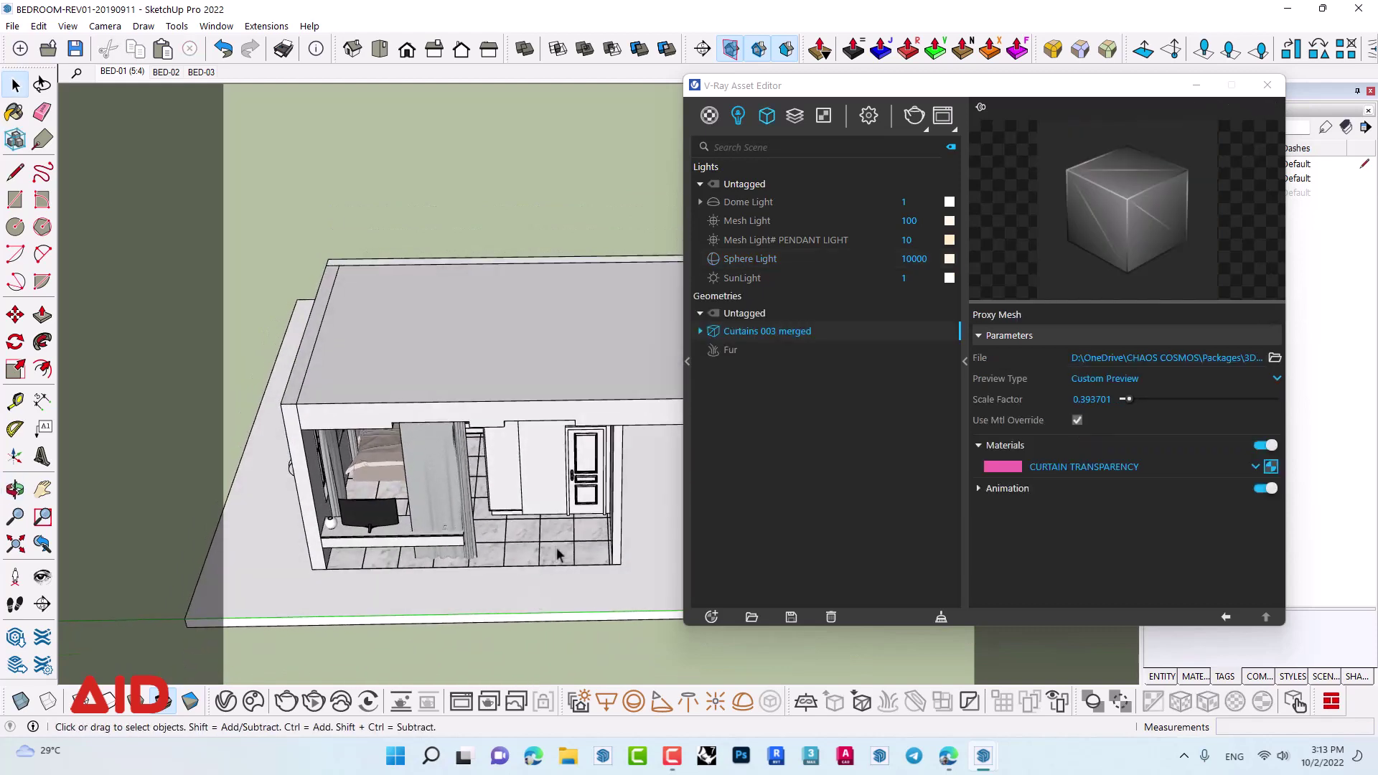
{"action": "scroll", "coordinate": [556, 551], "scroll_direction": "up", "scroll_amount": 3}
{"action": "scroll", "coordinate": [554, 551], "scroll_direction": "up", "scroll_amount": 3}
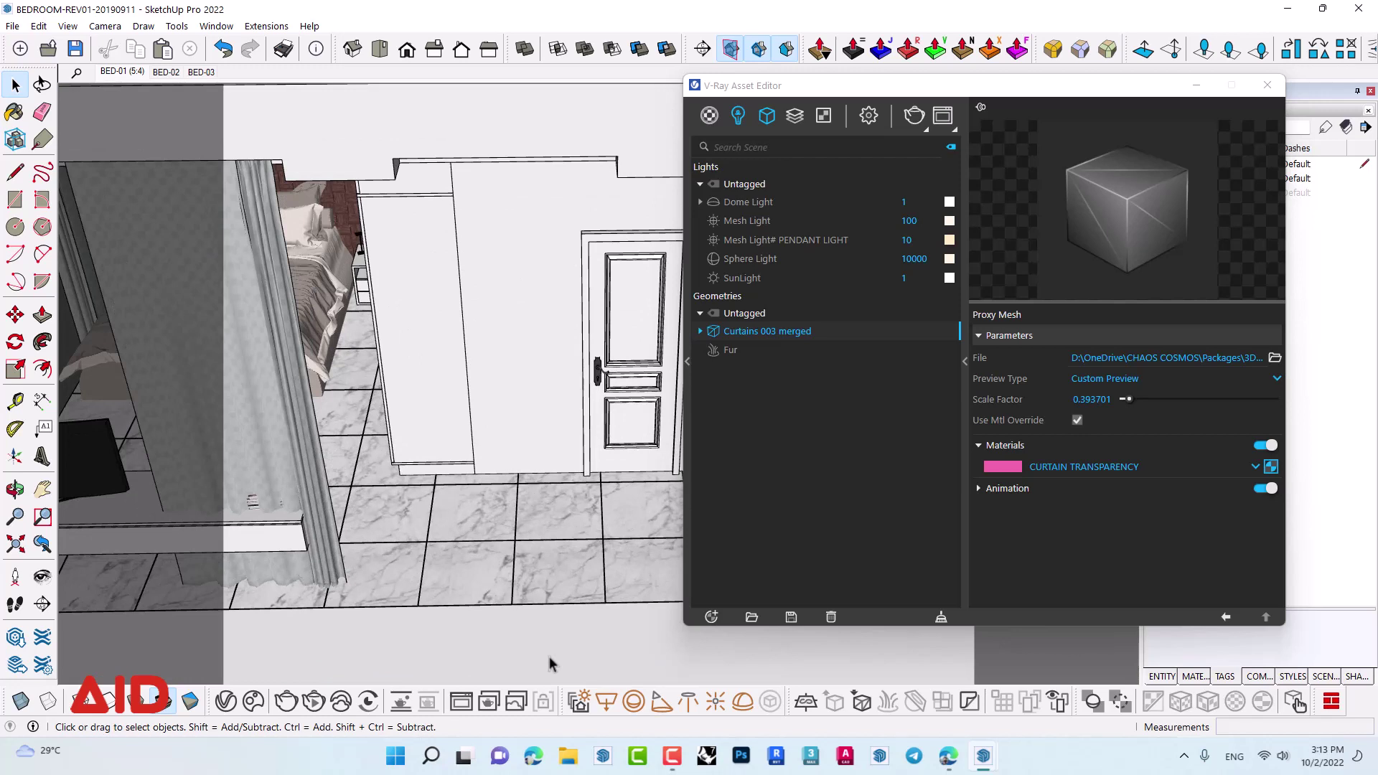
- Draw a V-Ray Rectangle Light on the floor and select it
{"action": "left_click", "coordinate": [606, 701]}
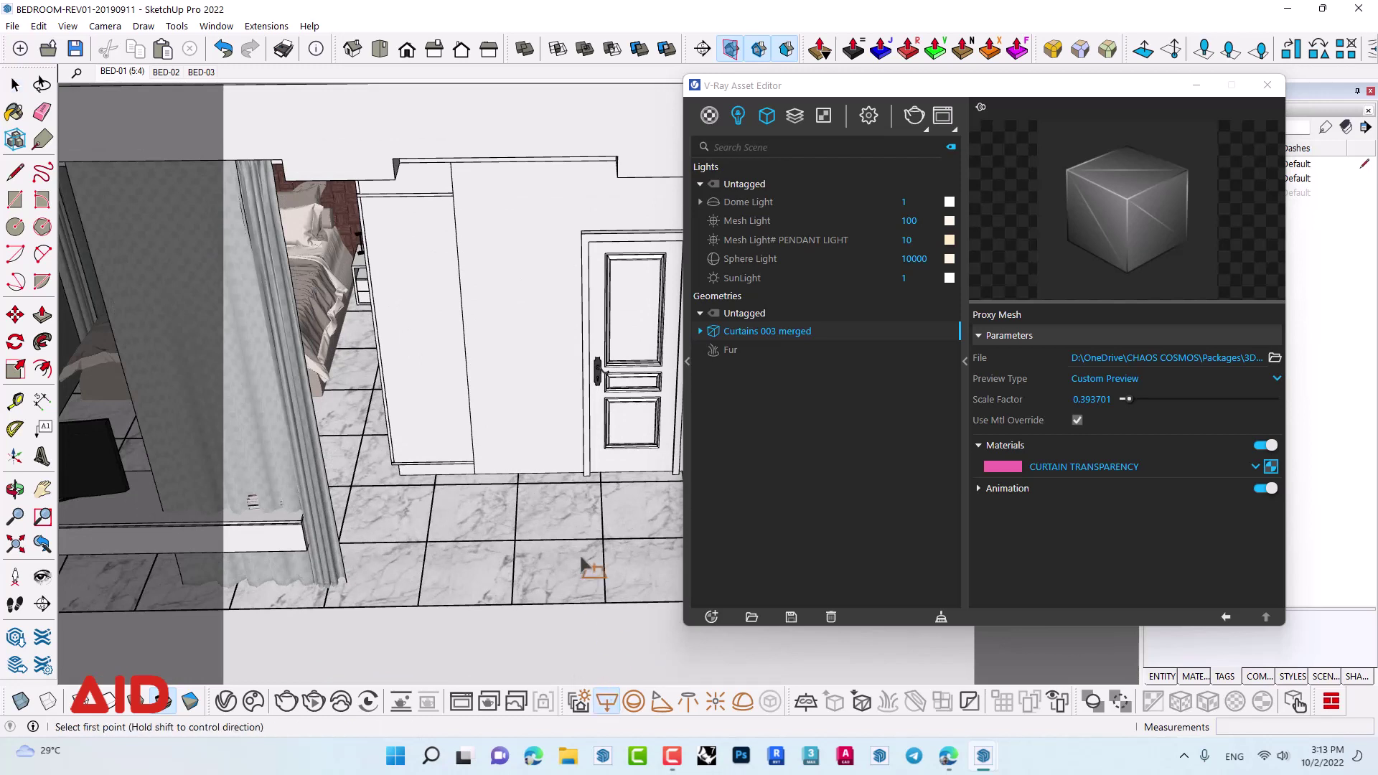
{"action": "left_click", "coordinate": [569, 508]}
{"action": "scroll", "coordinate": [445, 567], "scroll_direction": "down", "scroll_amount": 2}
{"action": "scroll", "coordinate": [488, 574], "scroll_direction": "down", "scroll_amount": 1}
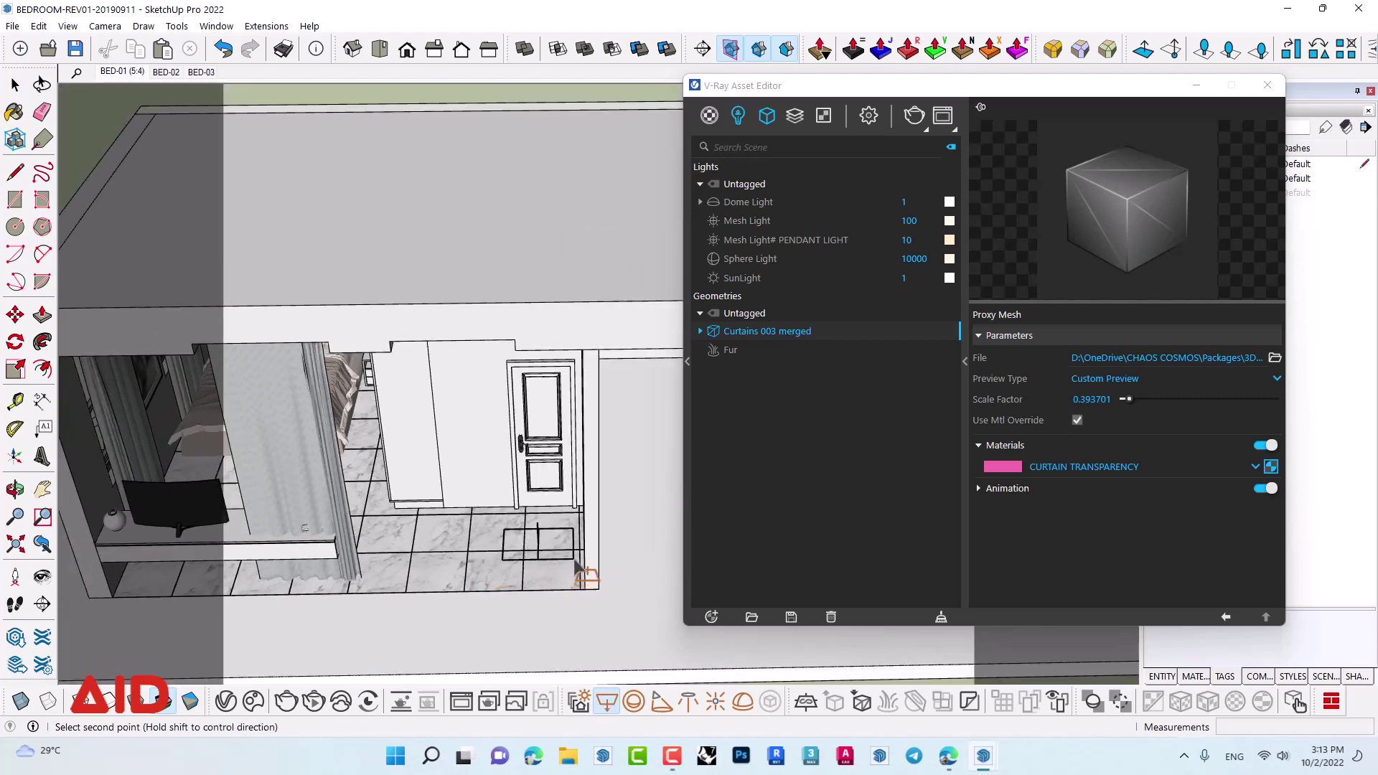
{"action": "left_click", "coordinate": [577, 559]}
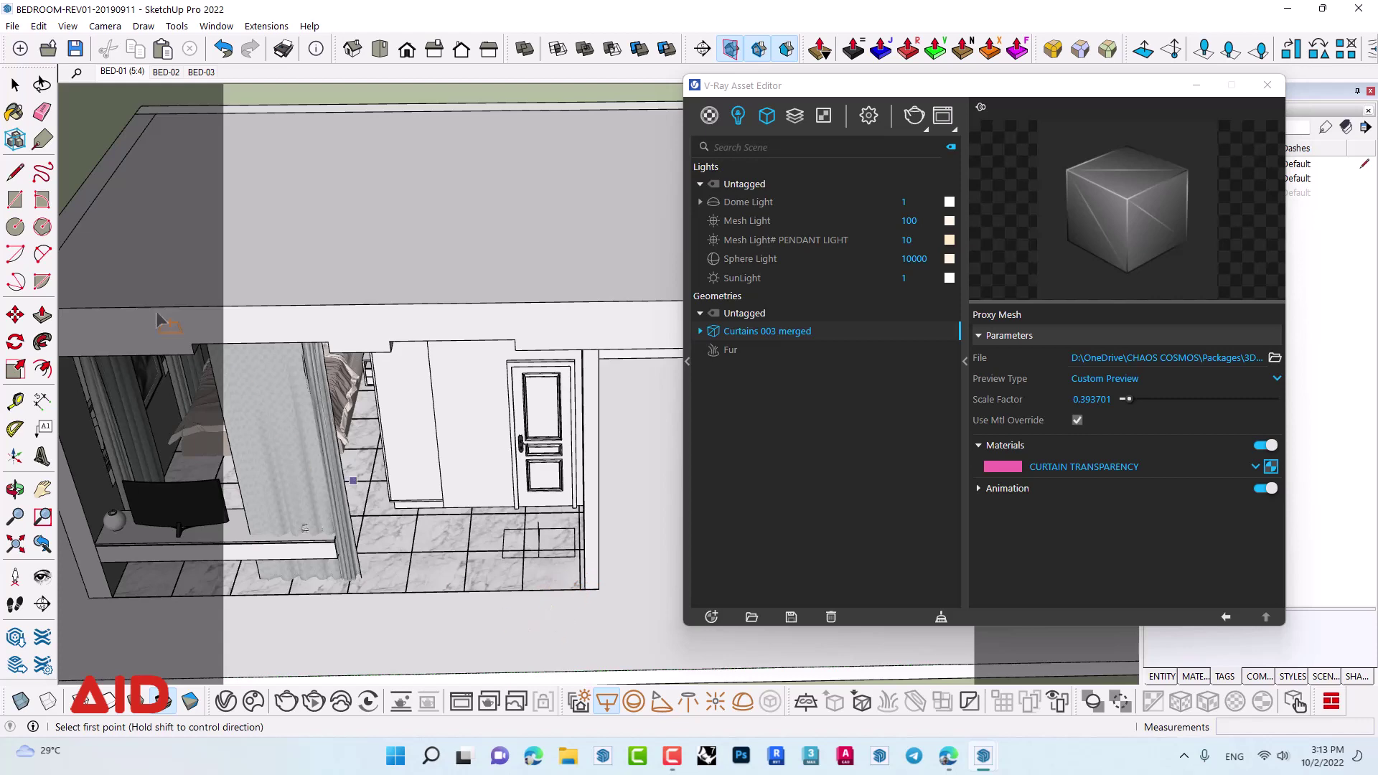
{"action": "left_click", "coordinate": [14, 84]}
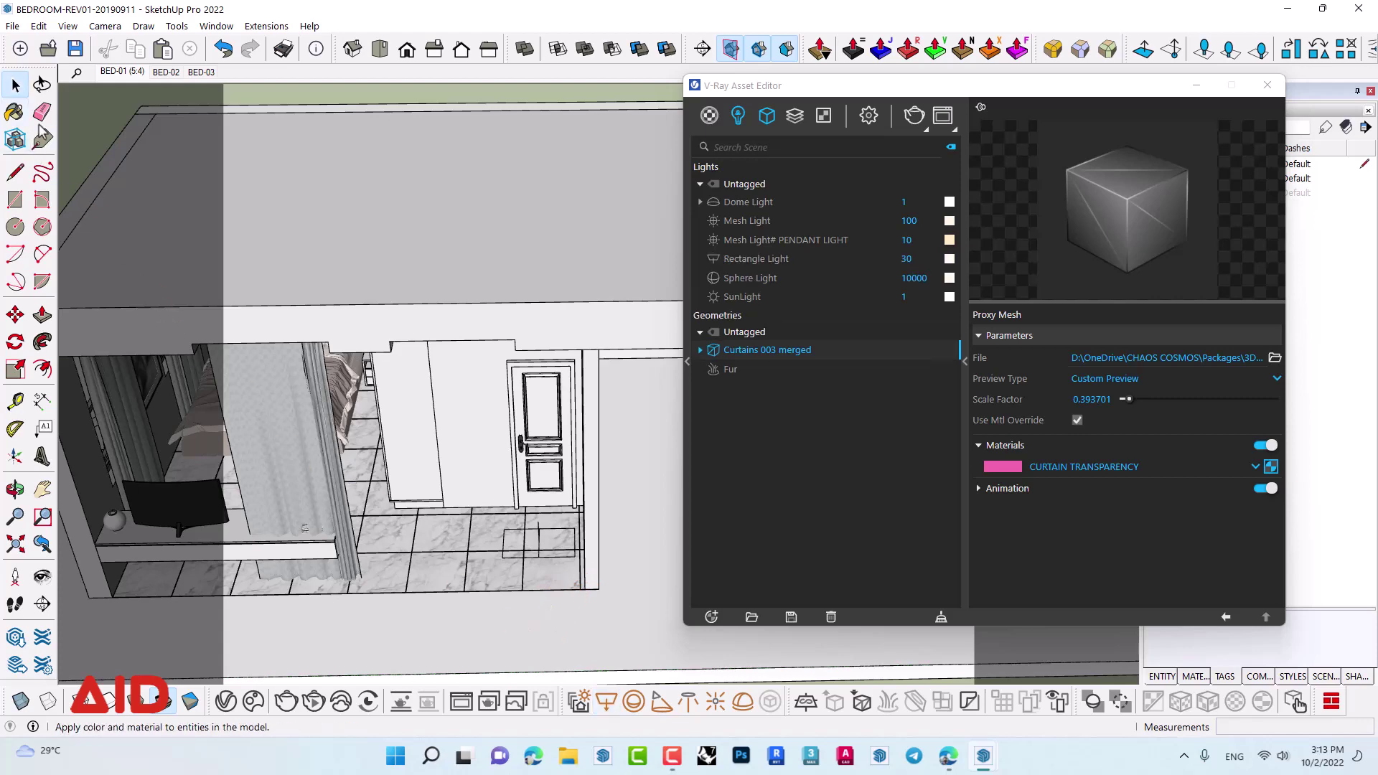
{"action": "left_click", "coordinate": [540, 542]}
{"action": "scroll", "coordinate": [569, 516], "scroll_direction": "up", "scroll_amount": 3}
{"action": "scroll", "coordinate": [579, 514], "scroll_direction": "up", "scroll_amount": 2}
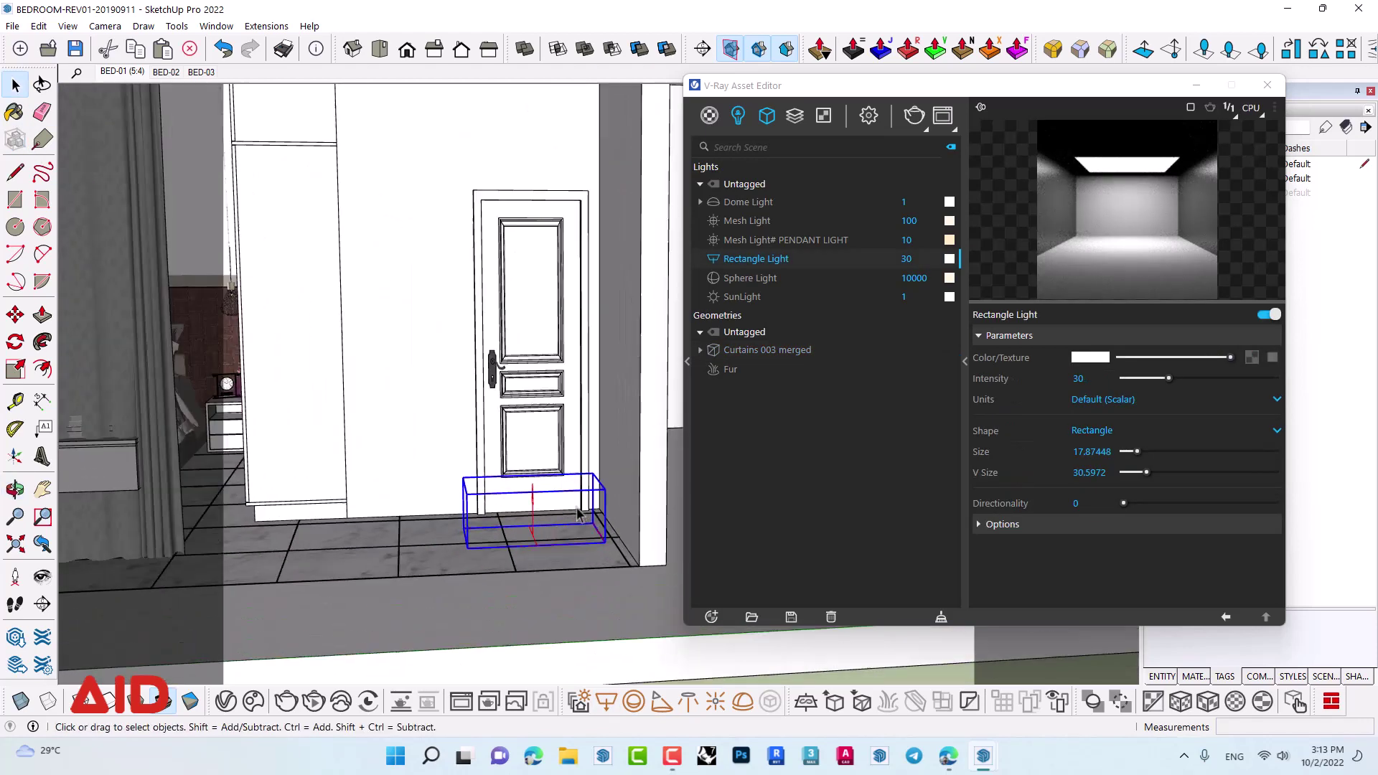
- Rotate the rectangle light and raise it beside the door
{"action": "key", "text": "m"}
{"action": "left_click", "coordinate": [563, 473]}
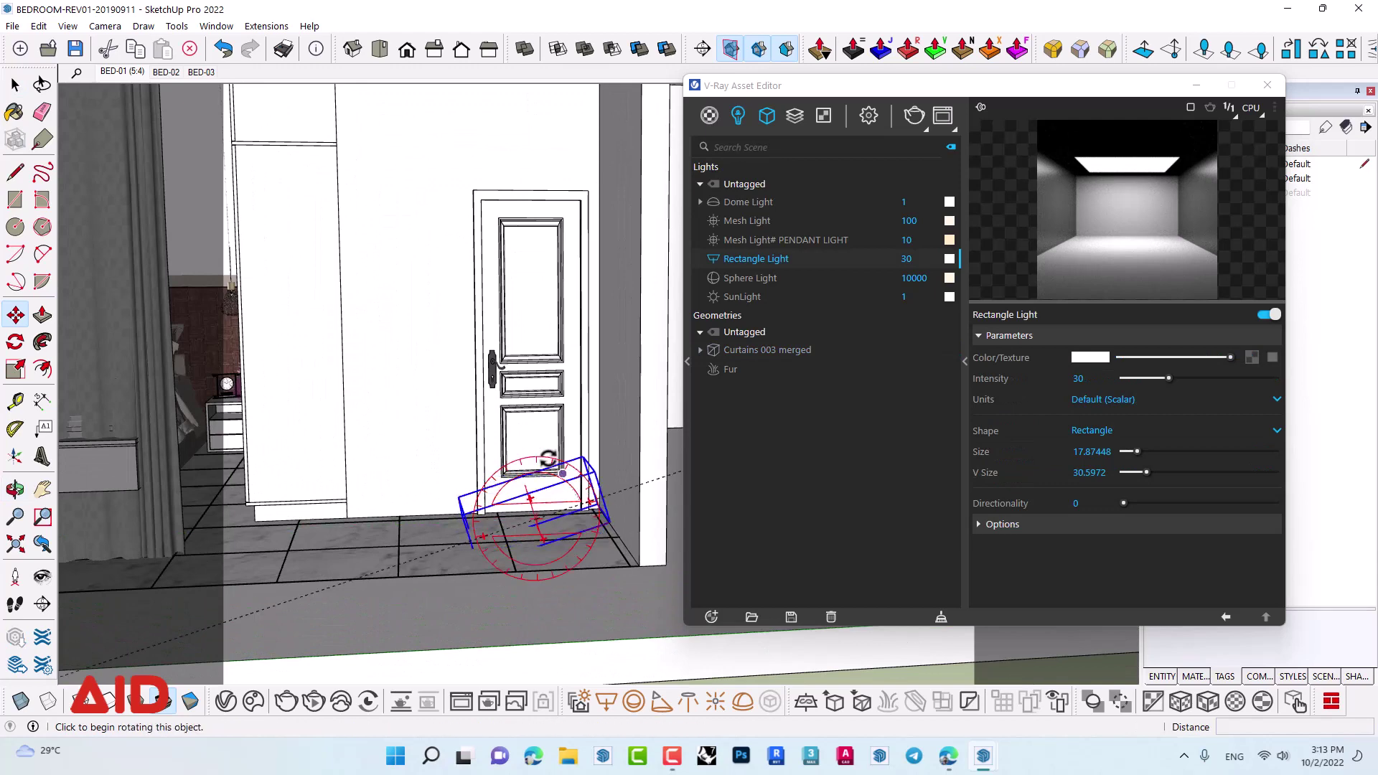
{"action": "left_click", "coordinate": [505, 327]}
{"action": "mouse_move", "coordinate": [505, 327]}
{"action": "middle_mouse_down"}
{"action": "mouse_move", "coordinate": [502, 366]}
{"action": "mouse_move", "coordinate": [409, 361]}
{"action": "middle_mouse_up"}
{"action": "scroll", "coordinate": [409, 360], "scroll_direction": "up", "scroll_amount": 3}
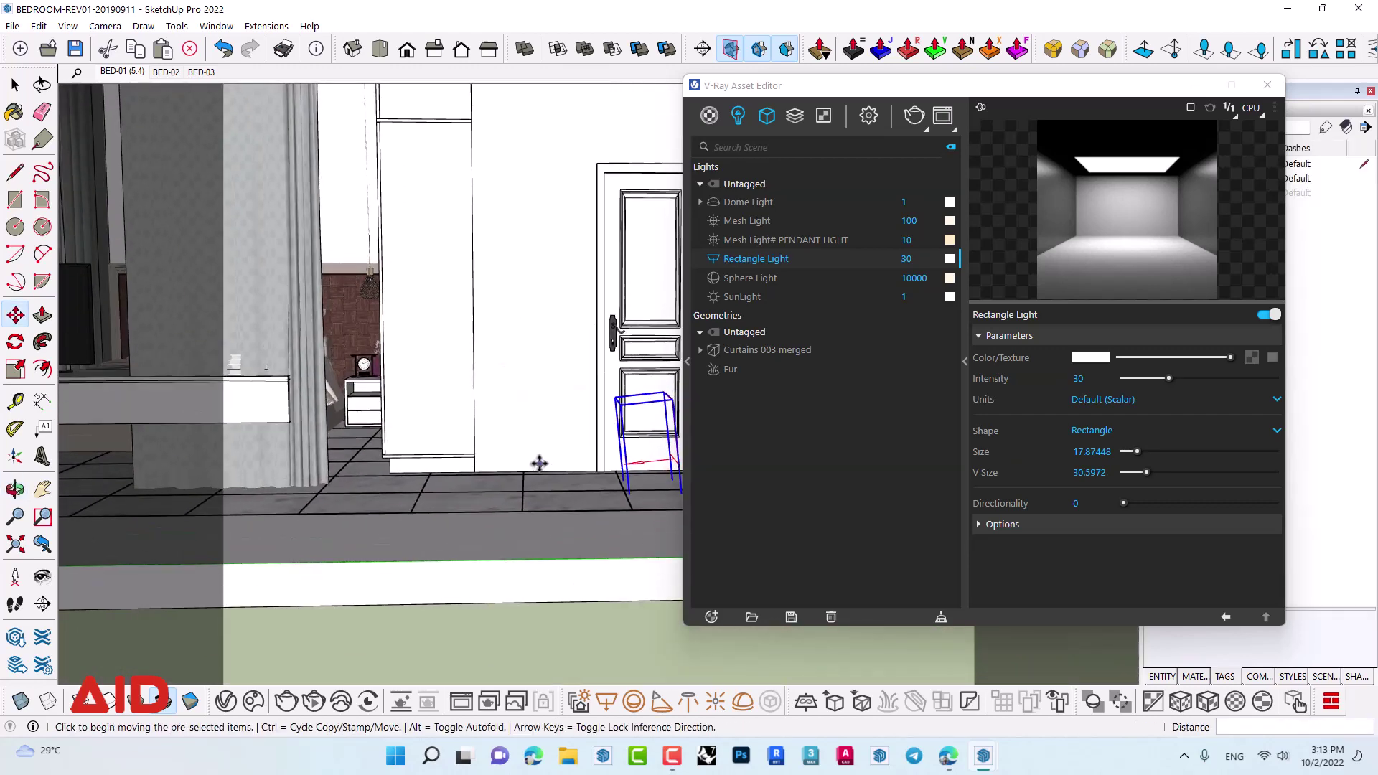
{"action": "left_click", "coordinate": [522, 432]}
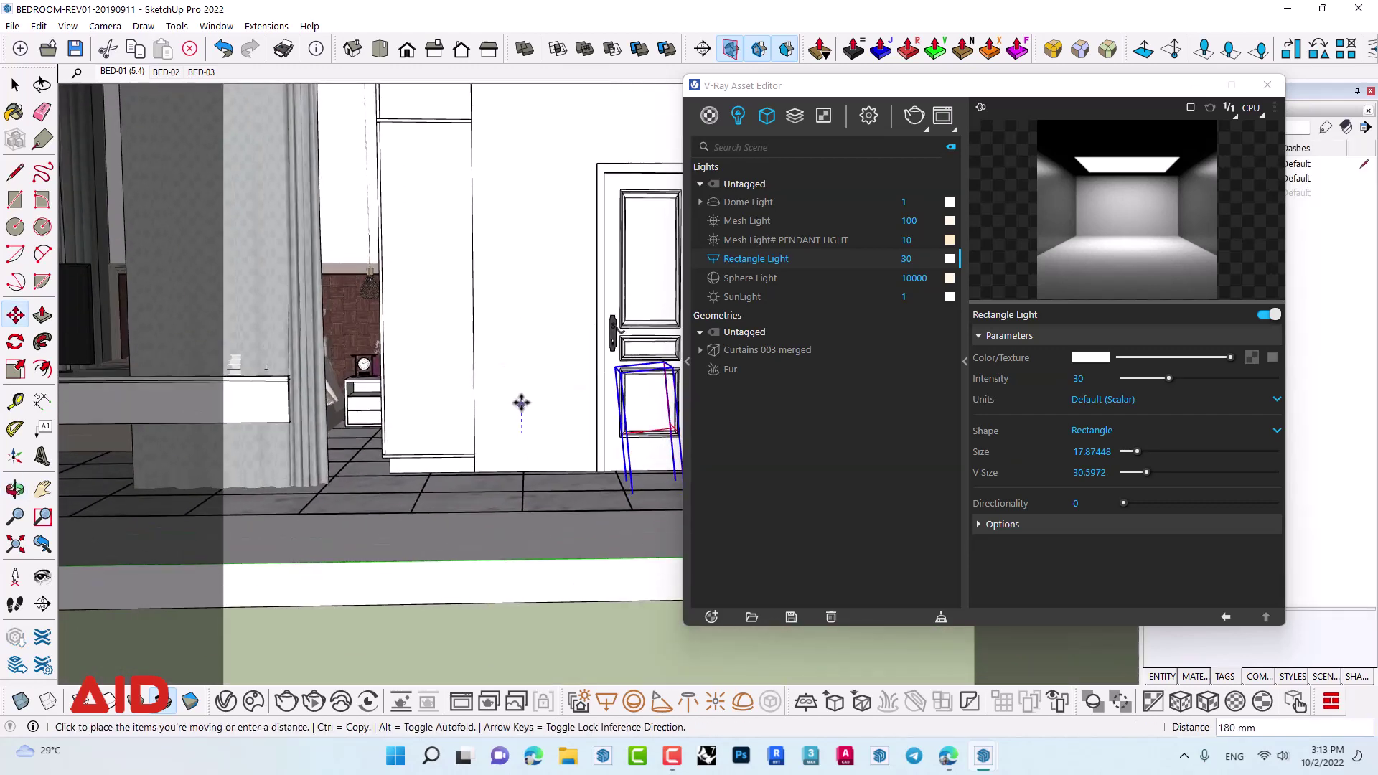
{"action": "left_click", "coordinate": [521, 329]}
{"action": "mouse_move", "coordinate": [521, 327]}
{"action": "middle_mouse_down"}
{"action": "mouse_move", "coordinate": [541, 425]}
{"action": "mouse_move", "coordinate": [507, 429]}
{"action": "middle_mouse_up"}
- Rotate the light around a second axis and reposition it near the door
{"action": "key", "text": "m"}
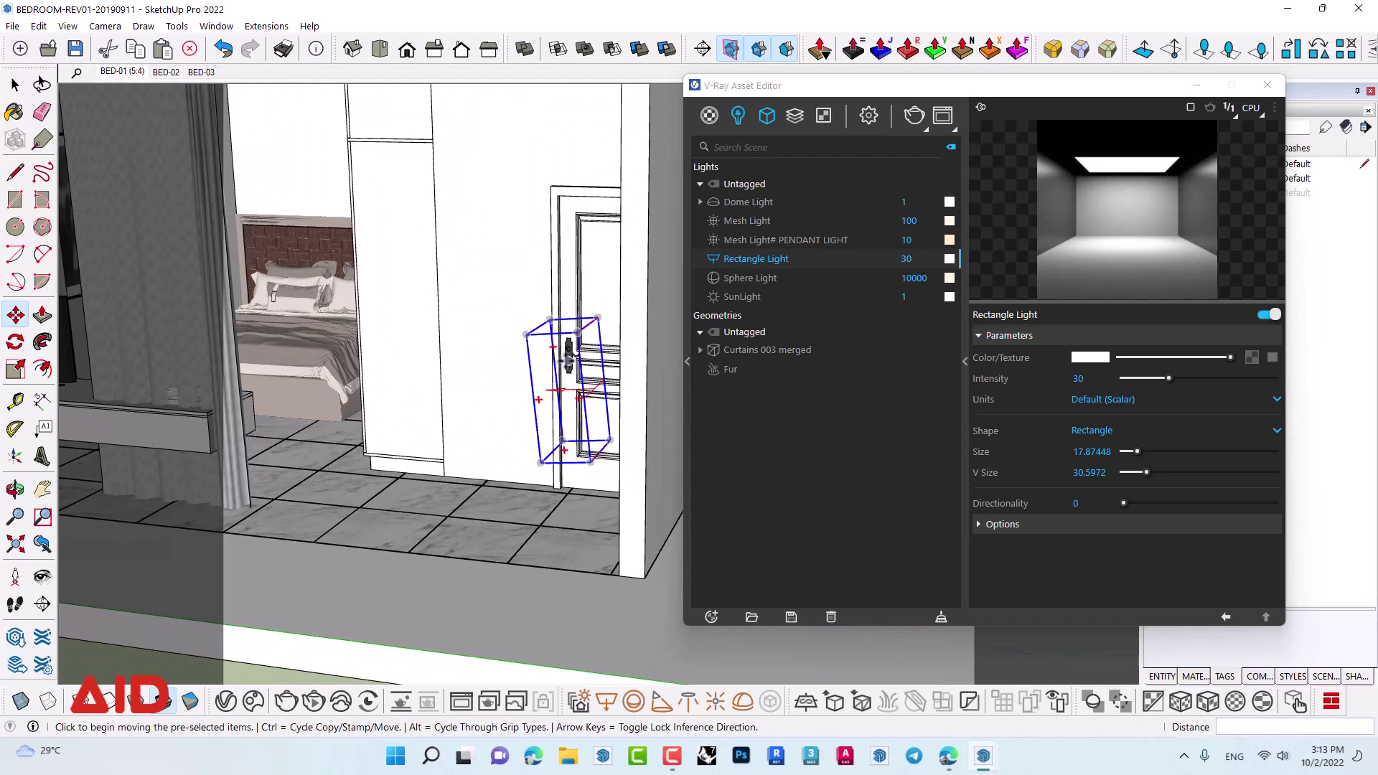
{"action": "left_click", "coordinate": [551, 350]}
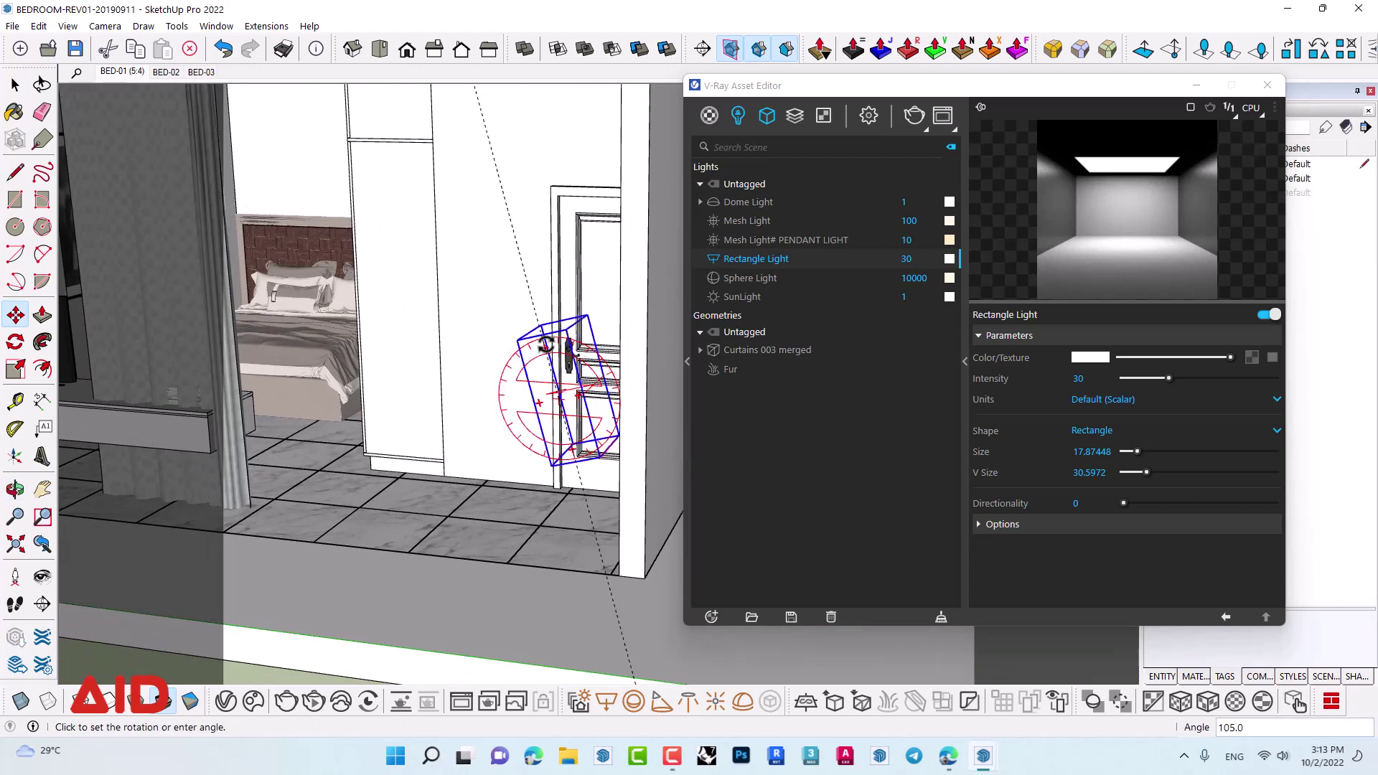
{"action": "left_click", "coordinate": [527, 278]}
{"action": "middle_click_drag", "start_coordinate": [486, 436], "coordinate": [506, 531]}
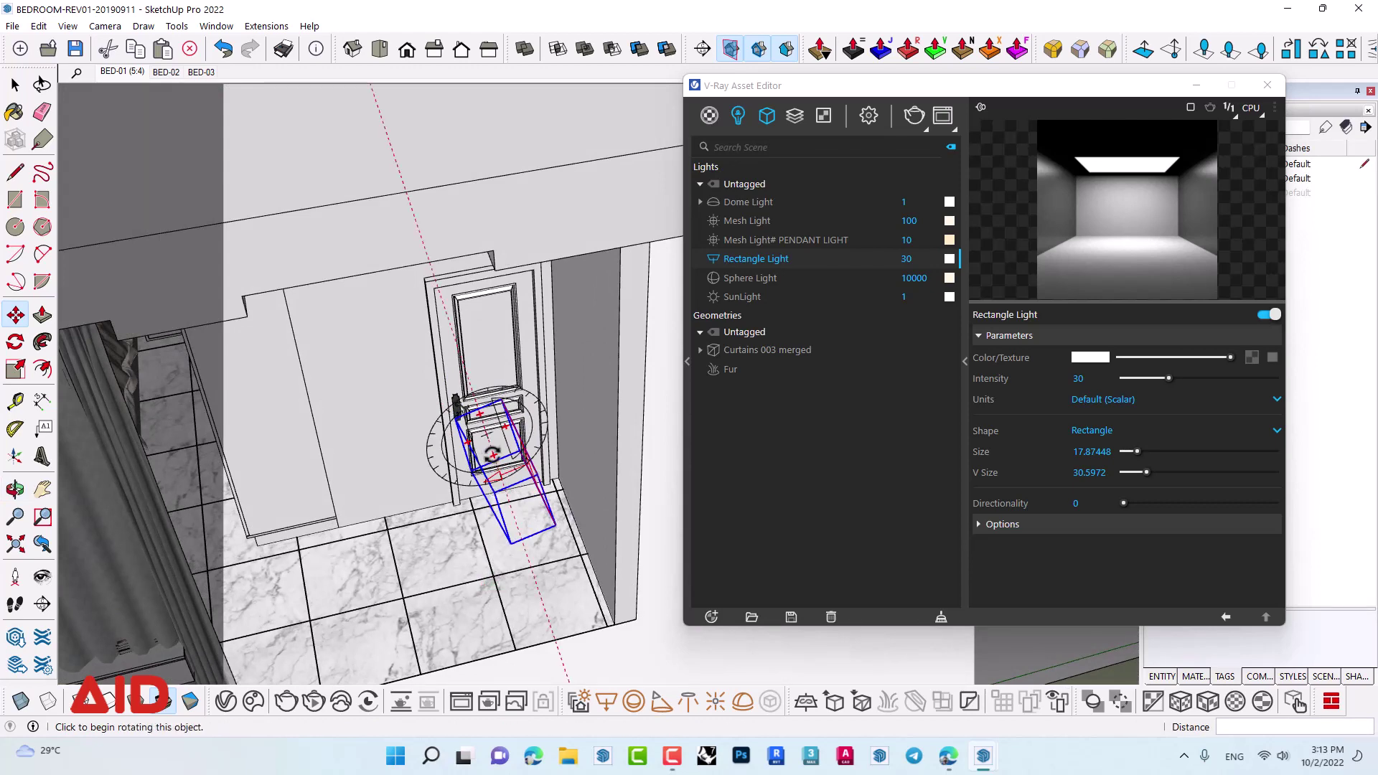
{"action": "left_click", "coordinate": [469, 441]}
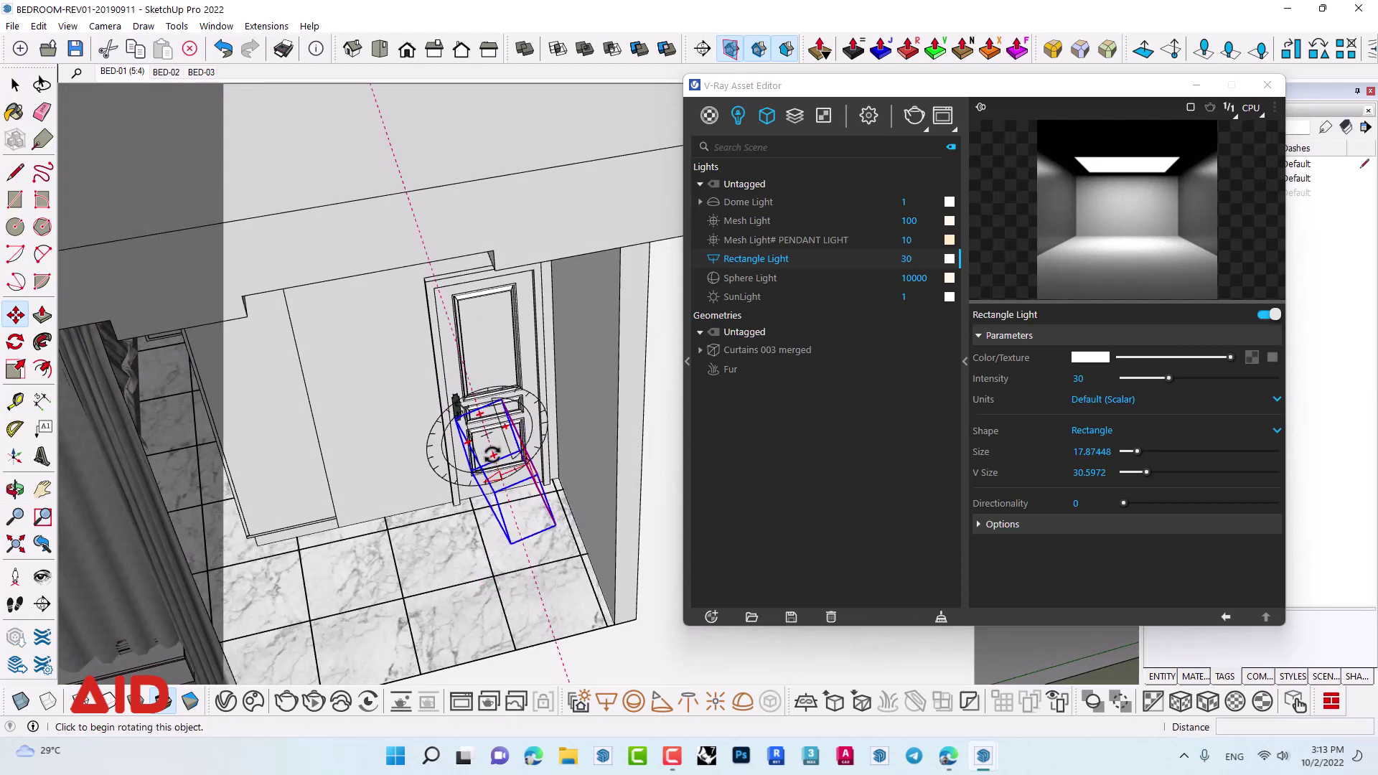
{"action": "left_click", "coordinate": [440, 540]}
{"action": "mouse_move", "coordinate": [439, 538]}
{"action": "middle_mouse_down"}
{"action": "mouse_move", "coordinate": [499, 524]}
{"action": "mouse_move", "coordinate": [520, 560]}
{"action": "middle_mouse_up"}
{"action": "left_click", "coordinate": [535, 578]}
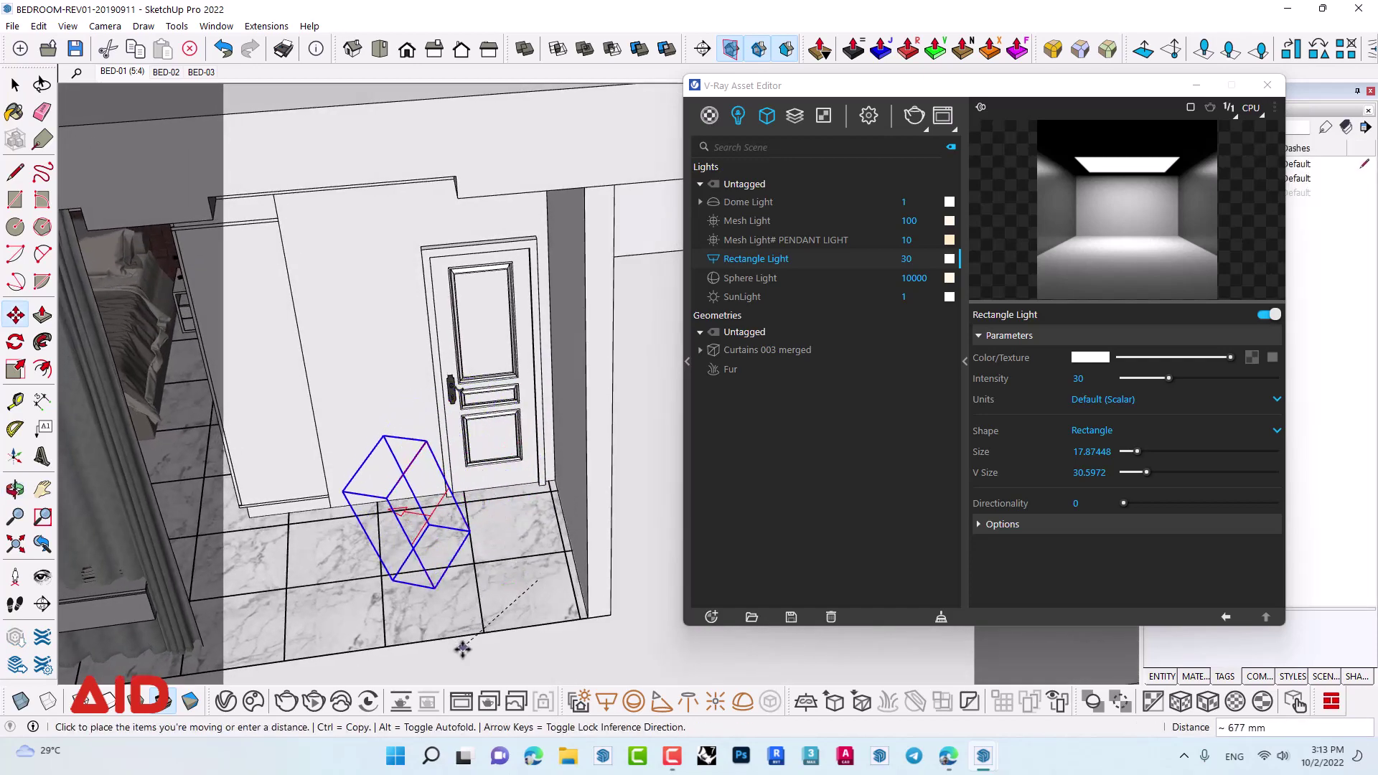
{"action": "mouse_move", "coordinate": [457, 664]}
{"action": "middle_mouse_down"}
{"action": "mouse_move", "coordinate": [411, 321]}
{"action": "mouse_move", "coordinate": [523, 399]}
{"action": "mouse_move", "coordinate": [820, 529]}
{"action": "mouse_move", "coordinate": [897, 535]}
{"action": "mouse_move", "coordinate": [601, 585]}
{"action": "mouse_move", "coordinate": [348, 382]}
{"action": "mouse_move", "coordinate": [538, 594]}
{"action": "mouse_move", "coordinate": [455, 461]}
{"action": "mouse_move", "coordinate": [393, 599]}
{"action": "mouse_move", "coordinate": [483, 541]}
{"action": "mouse_move", "coordinate": [452, 636]}
{"action": "middle_mouse_up"}
- Turn the light to 135° then 105° and place it in front of the door
{"action": "key", "text": "m"}
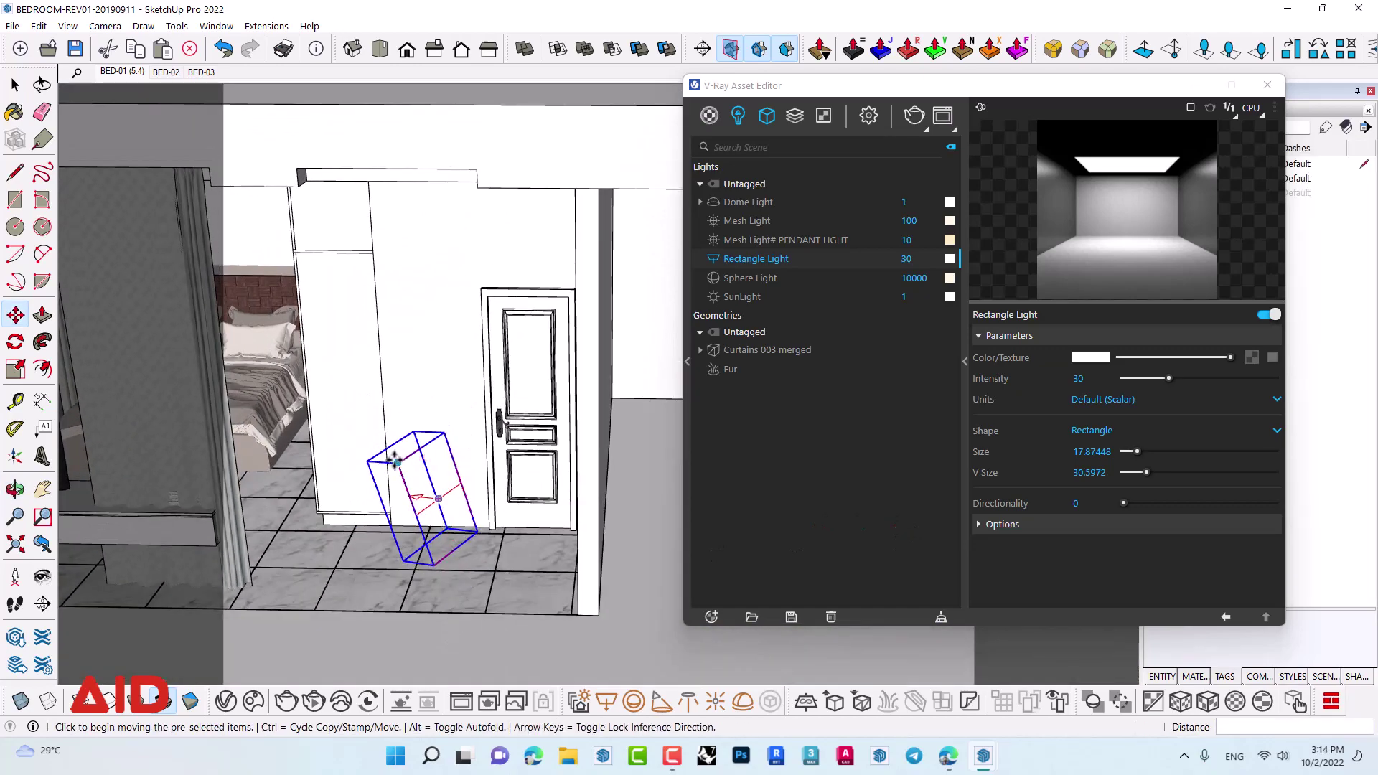
{"action": "left_click", "coordinate": [423, 432]}
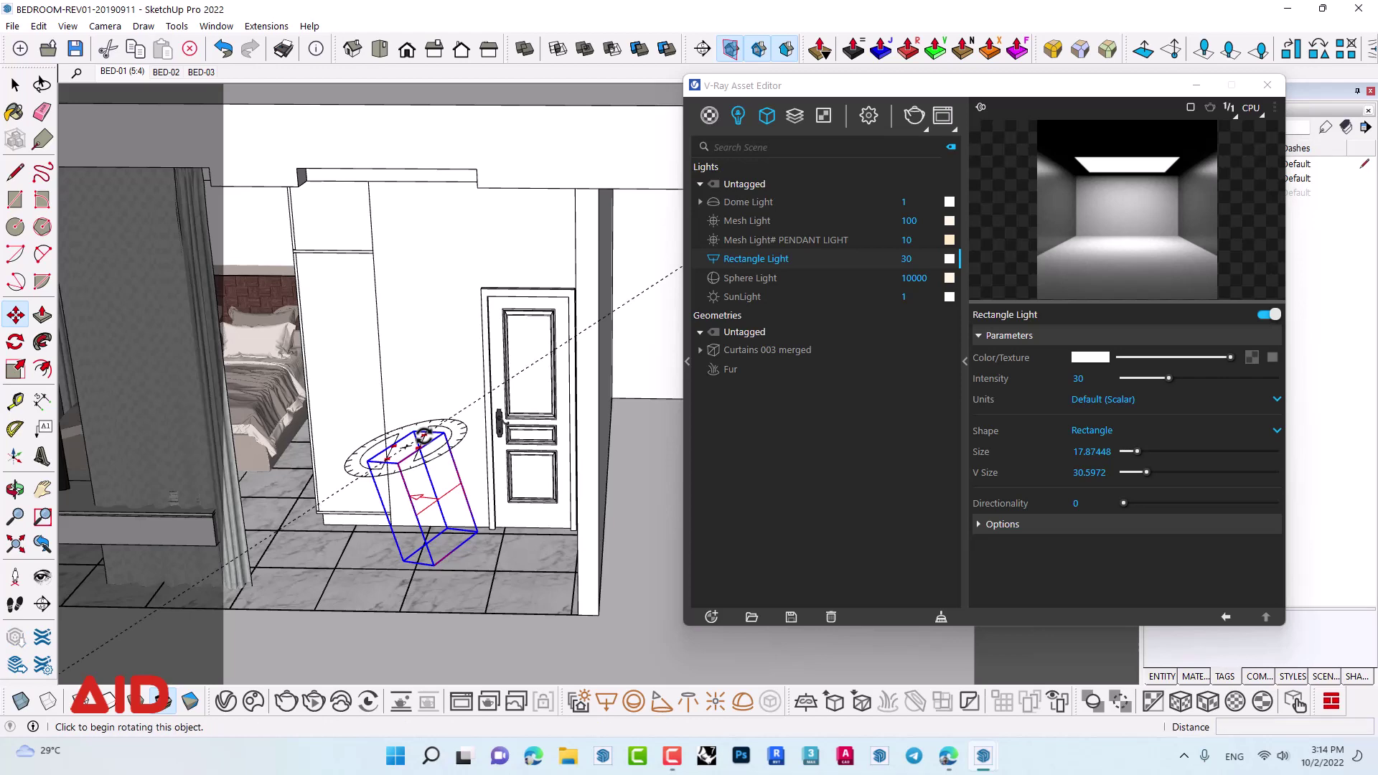
{"action": "left_click", "coordinate": [463, 422]}
{"action": "mouse_move", "coordinate": [463, 422]}
{"action": "middle_mouse_down"}
{"action": "mouse_move", "coordinate": [557, 495]}
{"action": "mouse_move", "coordinate": [562, 381]}
{"action": "mouse_move", "coordinate": [631, 440]}
{"action": "mouse_move", "coordinate": [631, 418]}
{"action": "mouse_move", "coordinate": [607, 575]}
{"action": "mouse_move", "coordinate": [624, 530]}
{"action": "mouse_move", "coordinate": [526, 495]}
{"action": "middle_mouse_up"}
{"action": "key", "text": "m"}
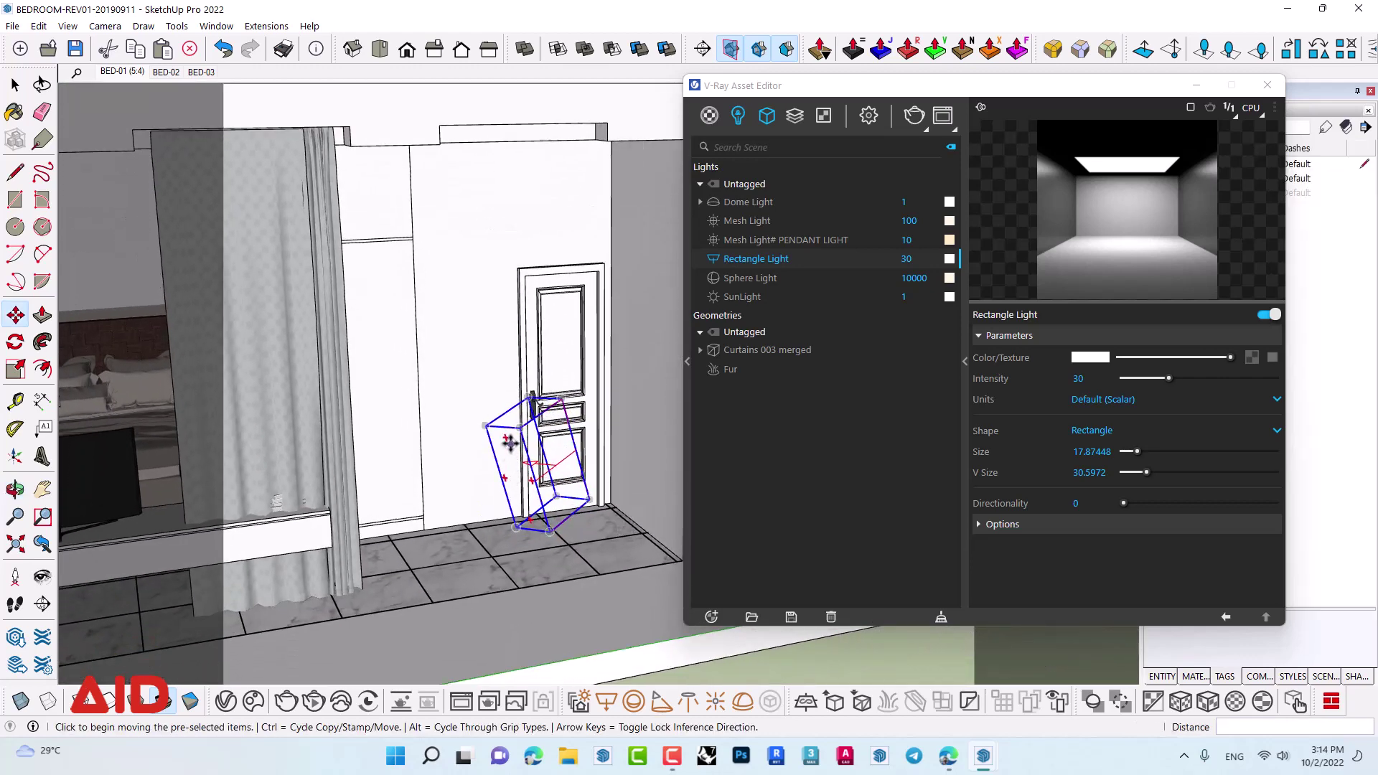
{"action": "left_click", "coordinate": [508, 440]}
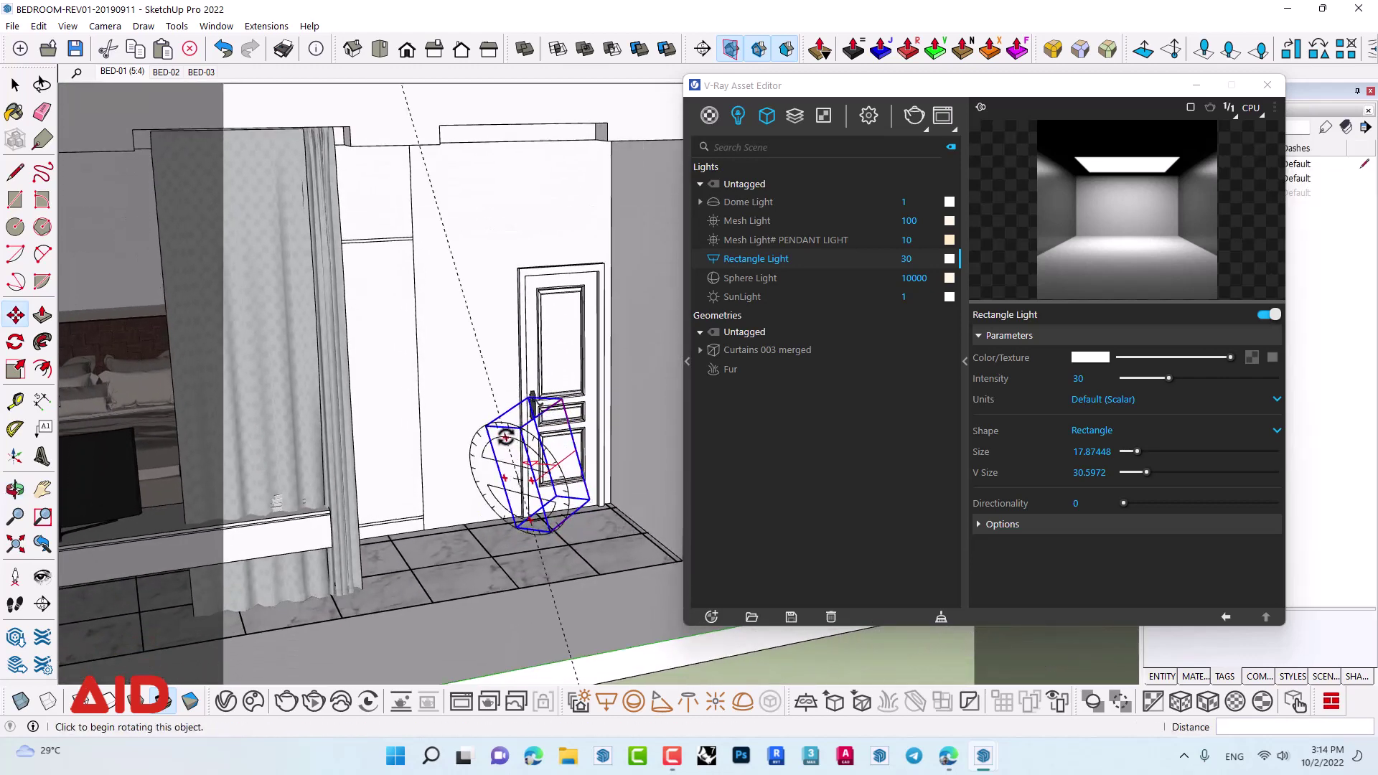
{"action": "left_click", "coordinate": [472, 368]}
{"action": "middle_click_drag", "start_coordinate": [472, 368], "coordinate": [566, 531]}
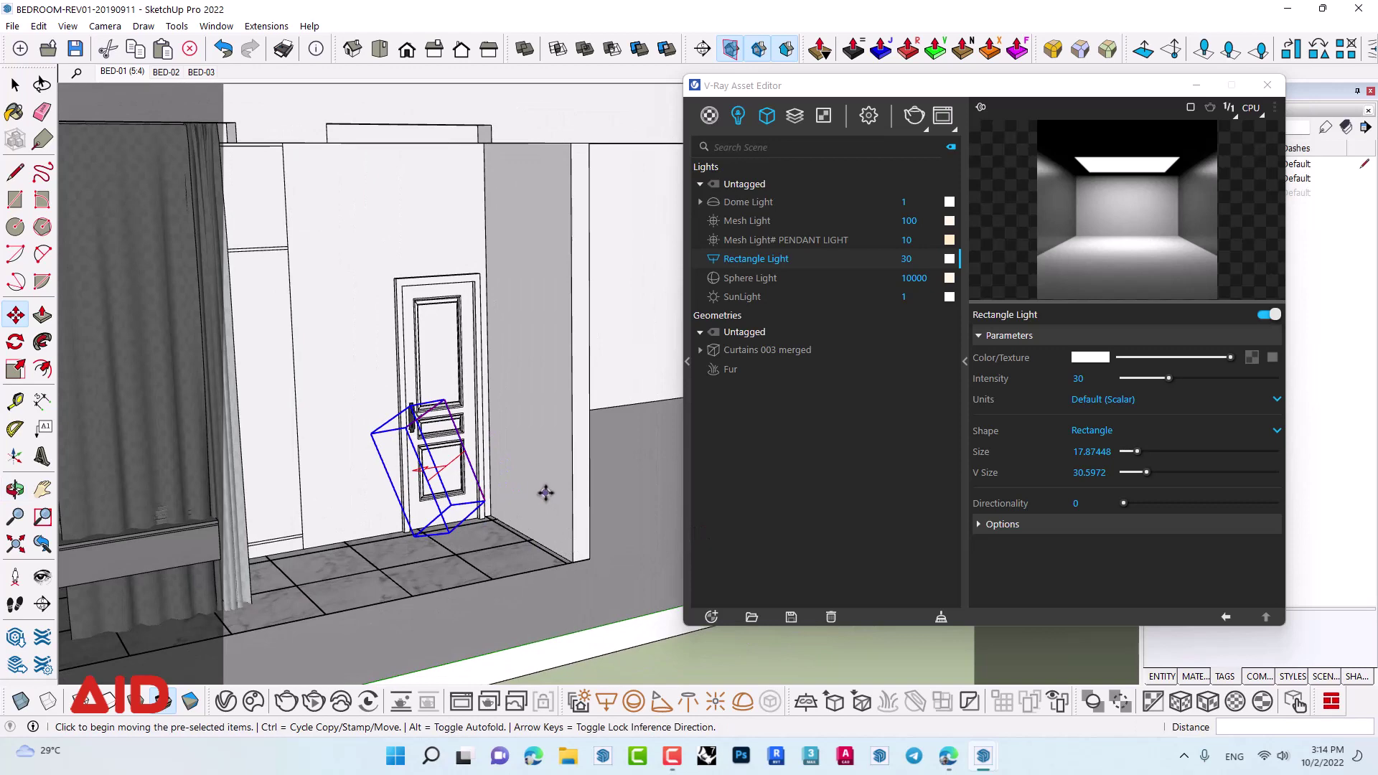
{"action": "left_click", "coordinate": [543, 492]}
{"action": "left_click", "coordinate": [554, 446]}
{"action": "key", "text": "space"}
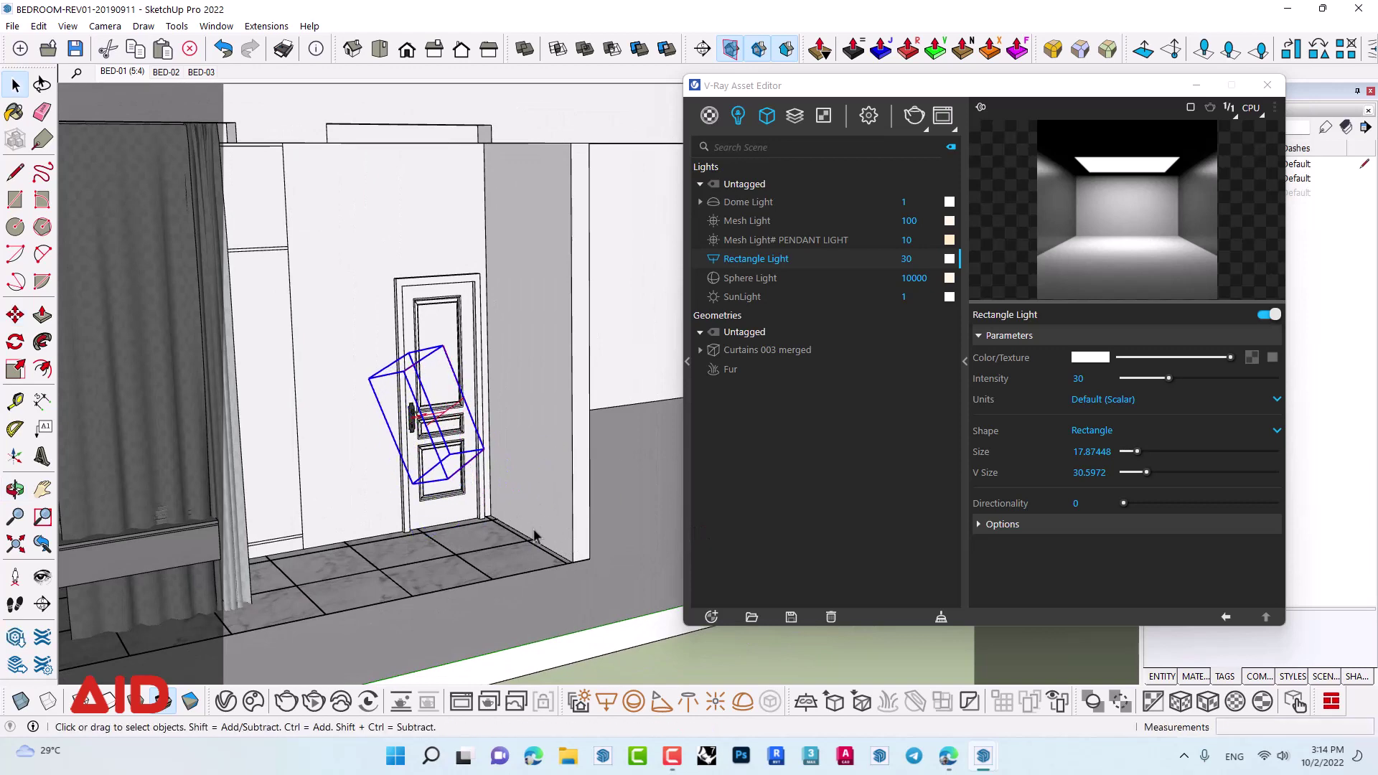
{"action": "middle_click_drag", "start_coordinate": [535, 537], "coordinate": [575, 609]}
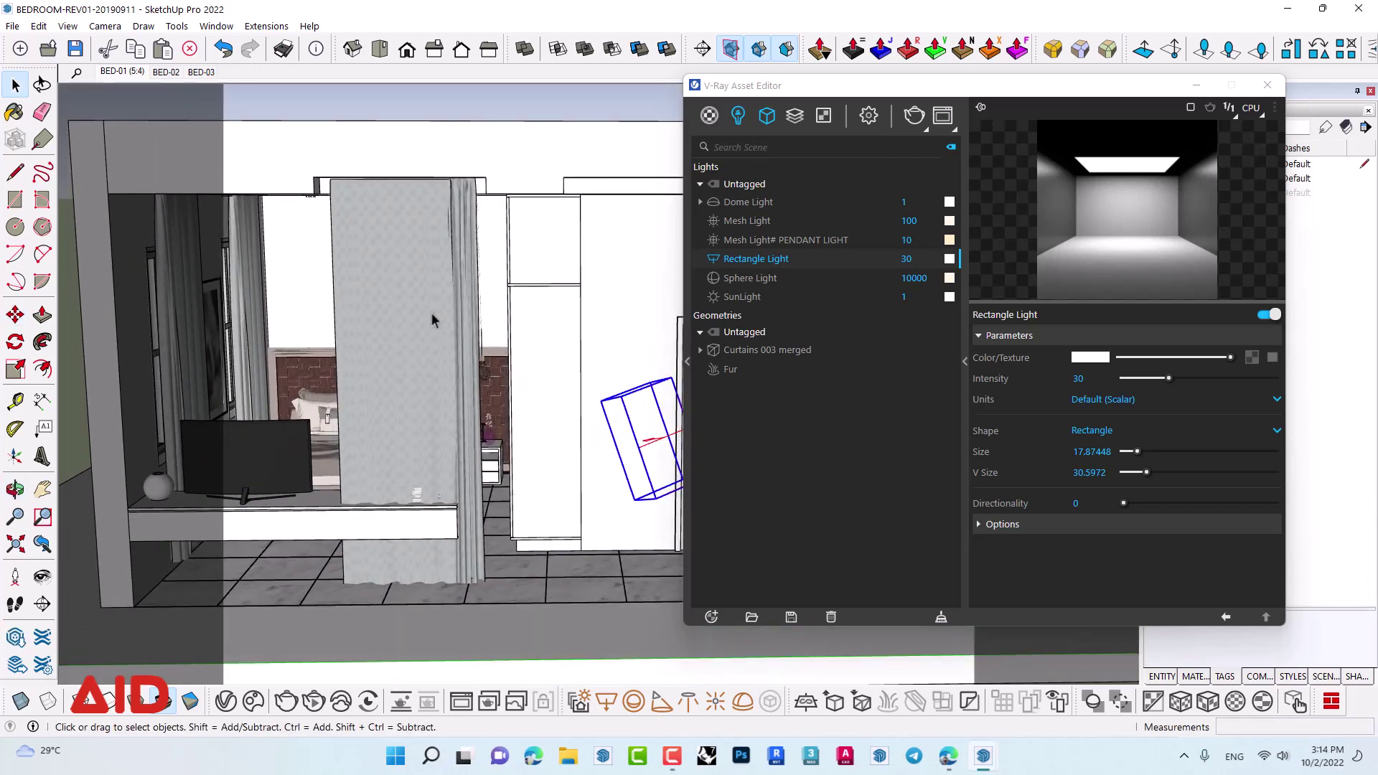
- Switch to the window-facing view and select the rectangle light
{"action": "left_click", "coordinate": [139, 75]}
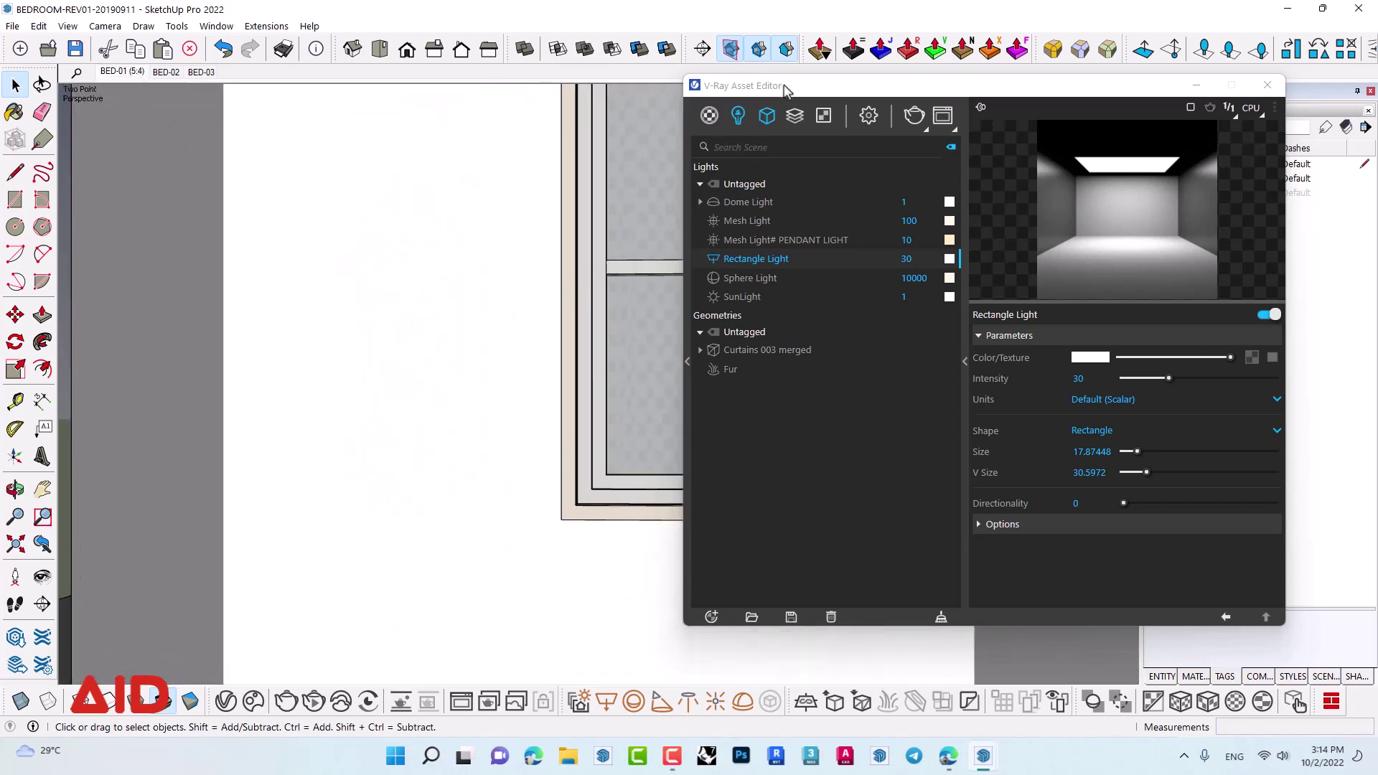
{"action": "mouse_move", "coordinate": [790, 91]}
{"action": "left_mouse_down"}
{"action": "mouse_move", "coordinate": [580, 129]}
{"action": "mouse_move", "coordinate": [201, 79]}
{"action": "left_mouse_up"}
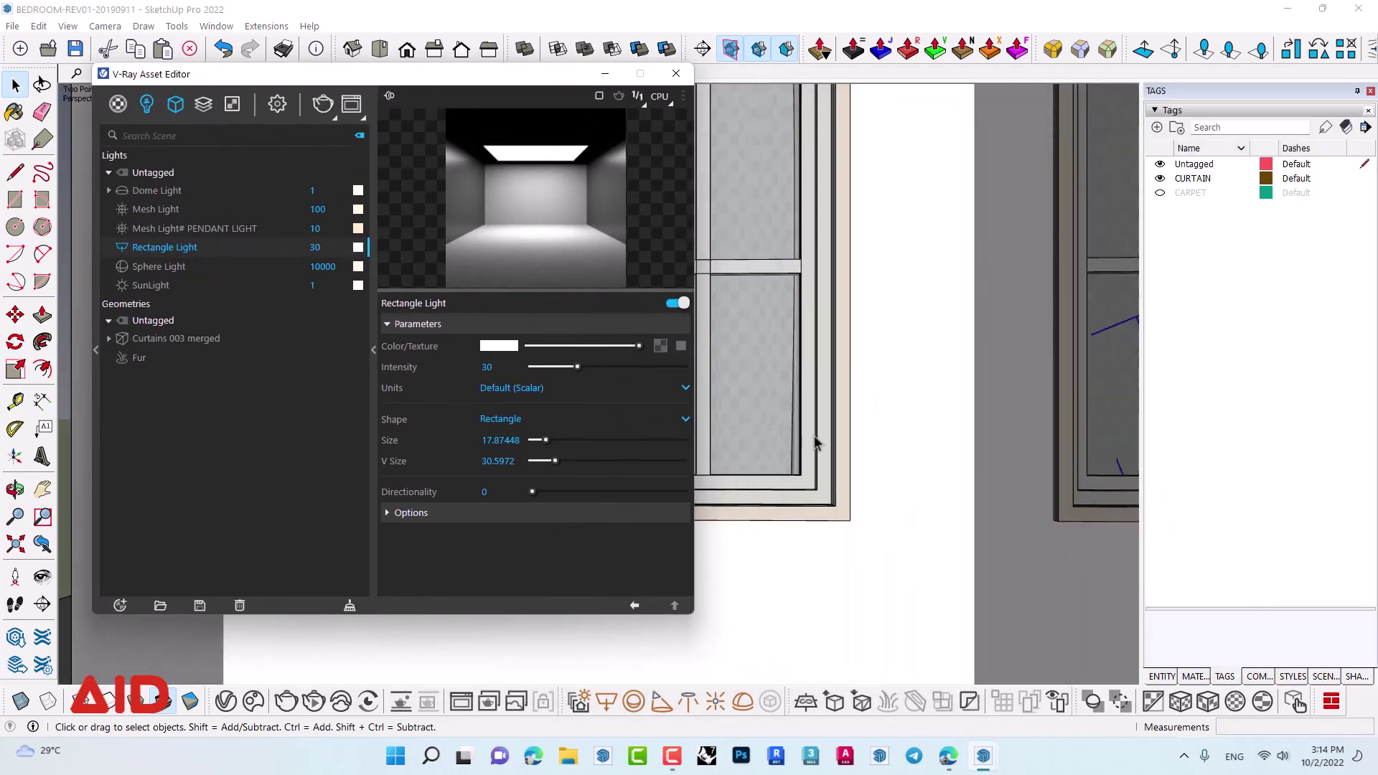
{"action": "mouse_move", "coordinate": [916, 512]}
{"action": "middle_mouse_down"}
{"action": "mouse_move", "coordinate": [510, 481]}
{"action": "mouse_move", "coordinate": [584, 532]}
{"action": "mouse_move", "coordinate": [856, 539]}
{"action": "mouse_move", "coordinate": [1033, 509]}
{"action": "mouse_move", "coordinate": [962, 554]}
{"action": "middle_mouse_up"}
{"action": "scroll", "coordinate": [881, 580], "scroll_direction": "up", "scroll_amount": 5}
{"action": "scroll", "coordinate": [859, 423], "scroll_direction": "up", "scroll_amount": 2}
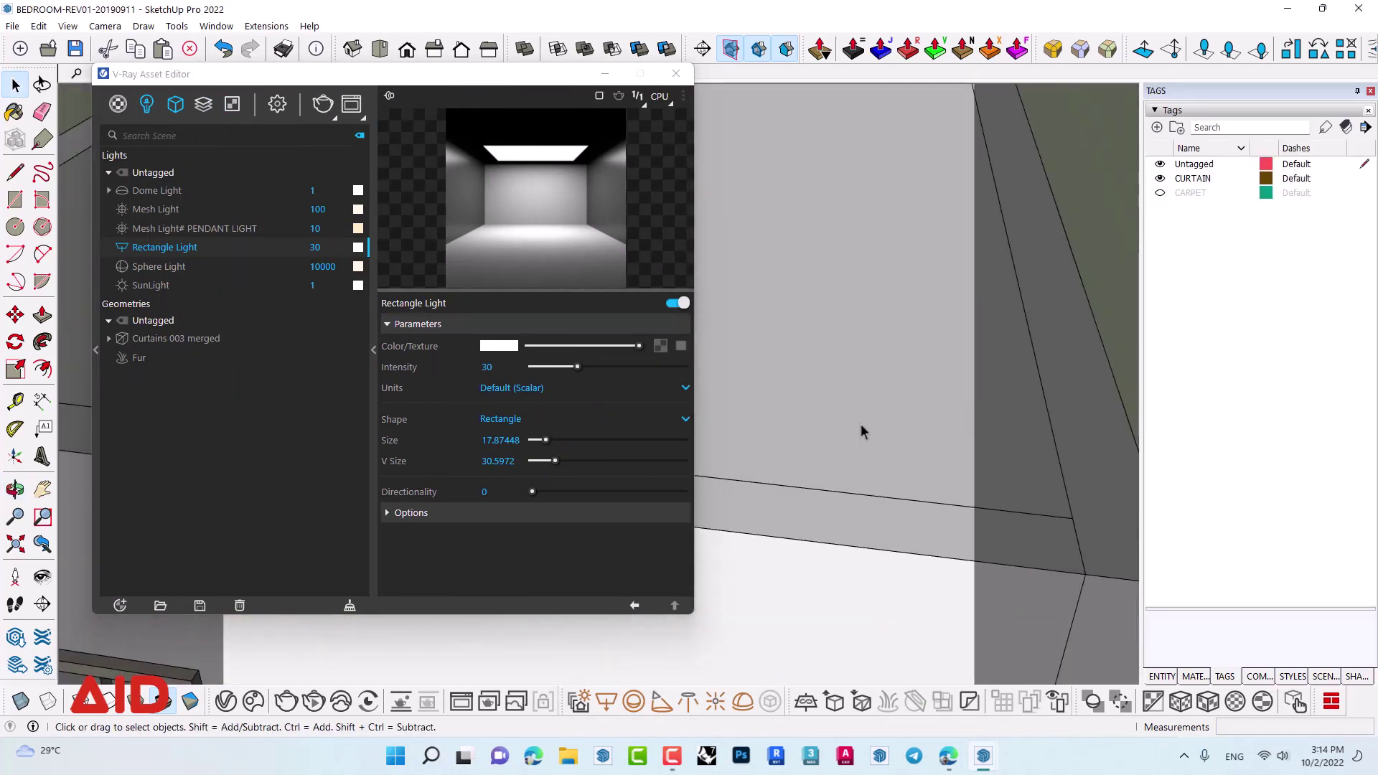
{"action": "scroll", "coordinate": [861, 430], "scroll_direction": "down", "scroll_amount": 3}
{"action": "scroll", "coordinate": [868, 466], "scroll_direction": "down", "scroll_amount": 3}
{"action": "scroll", "coordinate": [879, 502], "scroll_direction": "down", "scroll_amount": 2}
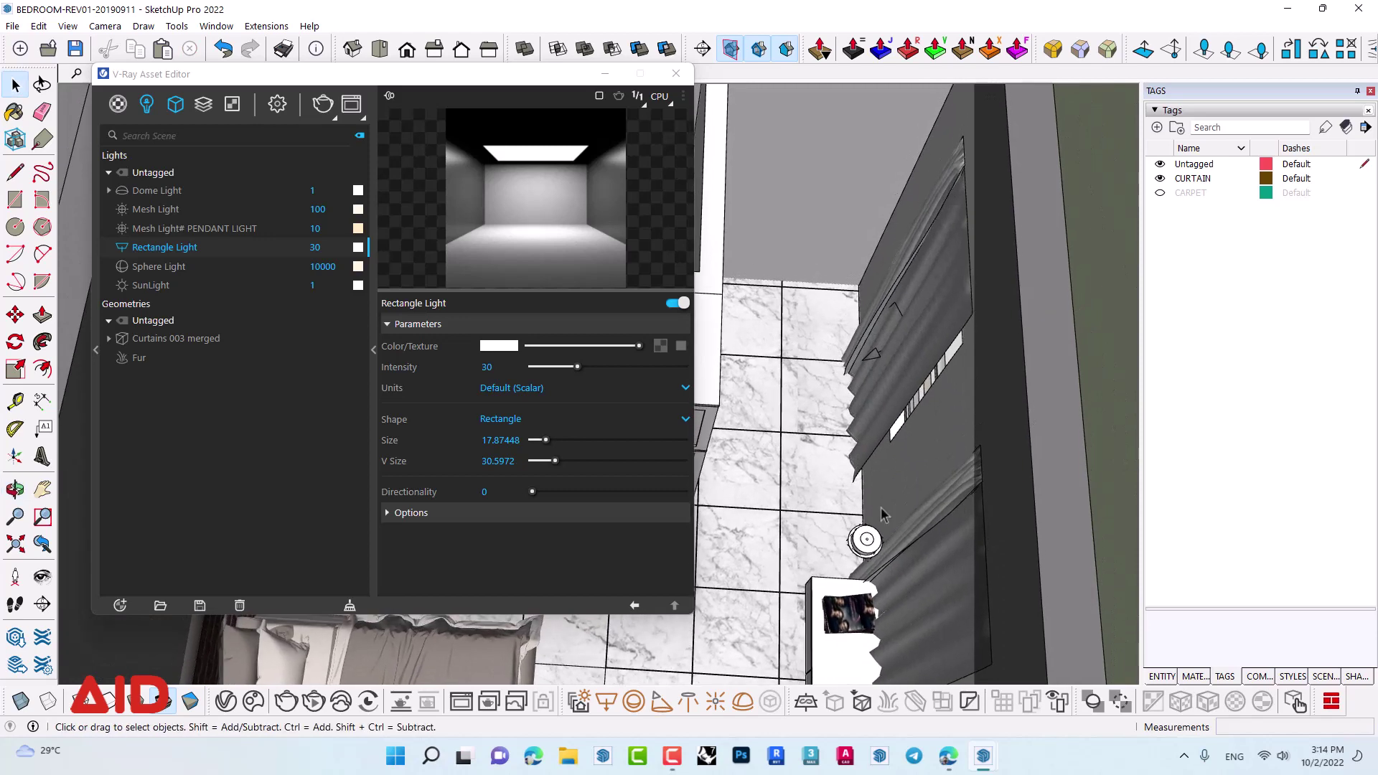
{"action": "left_click", "coordinate": [869, 366]}
{"action": "middle_click_drag", "start_coordinate": [869, 366], "coordinate": [716, 259]}
{"action": "left_click_drag", "start_coordinate": [522, 90], "coordinate": [346, 108]}
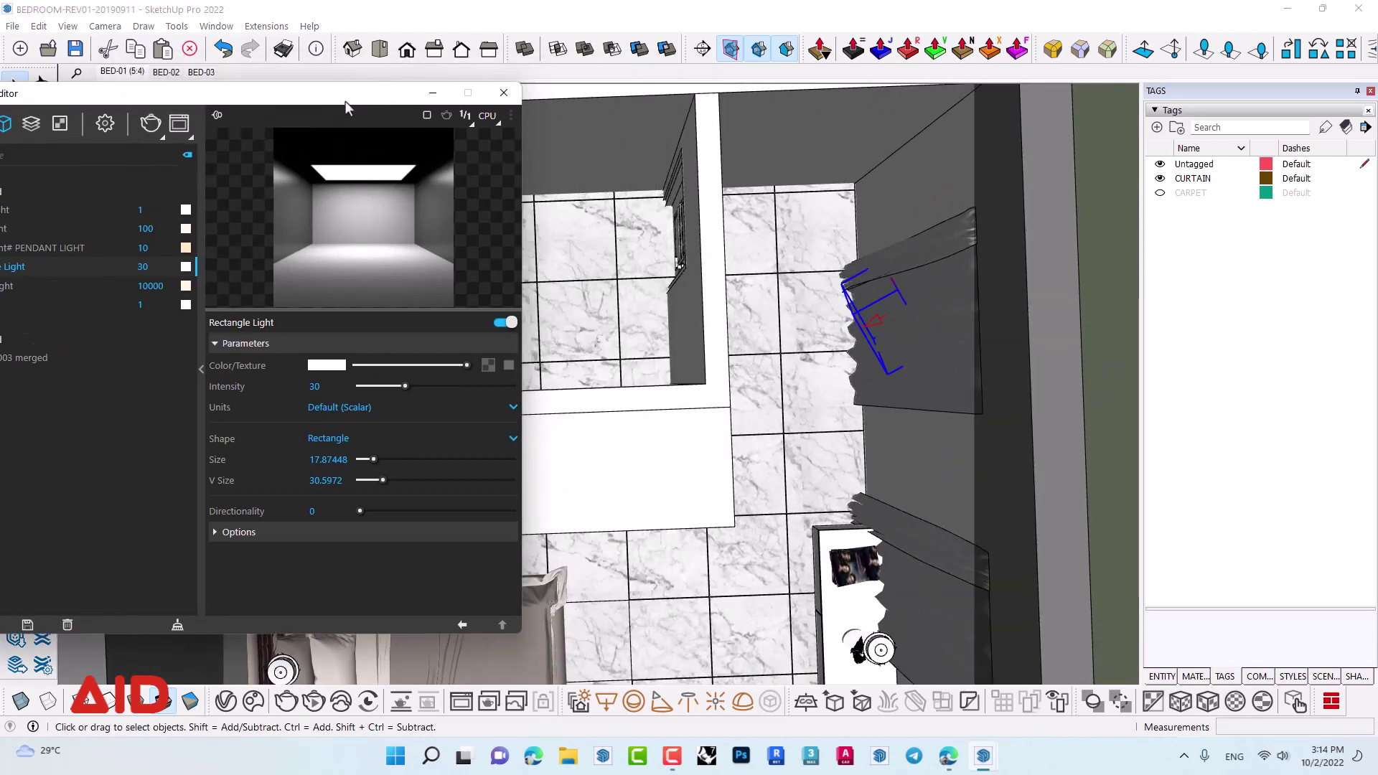
{"action": "mouse_move", "coordinate": [790, 428]}
{"action": "middle_mouse_down"}
{"action": "mouse_move", "coordinate": [692, 440]}
{"action": "mouse_move", "coordinate": [575, 402]}
{"action": "mouse_move", "coordinate": [624, 445]}
{"action": "middle_mouse_up"}
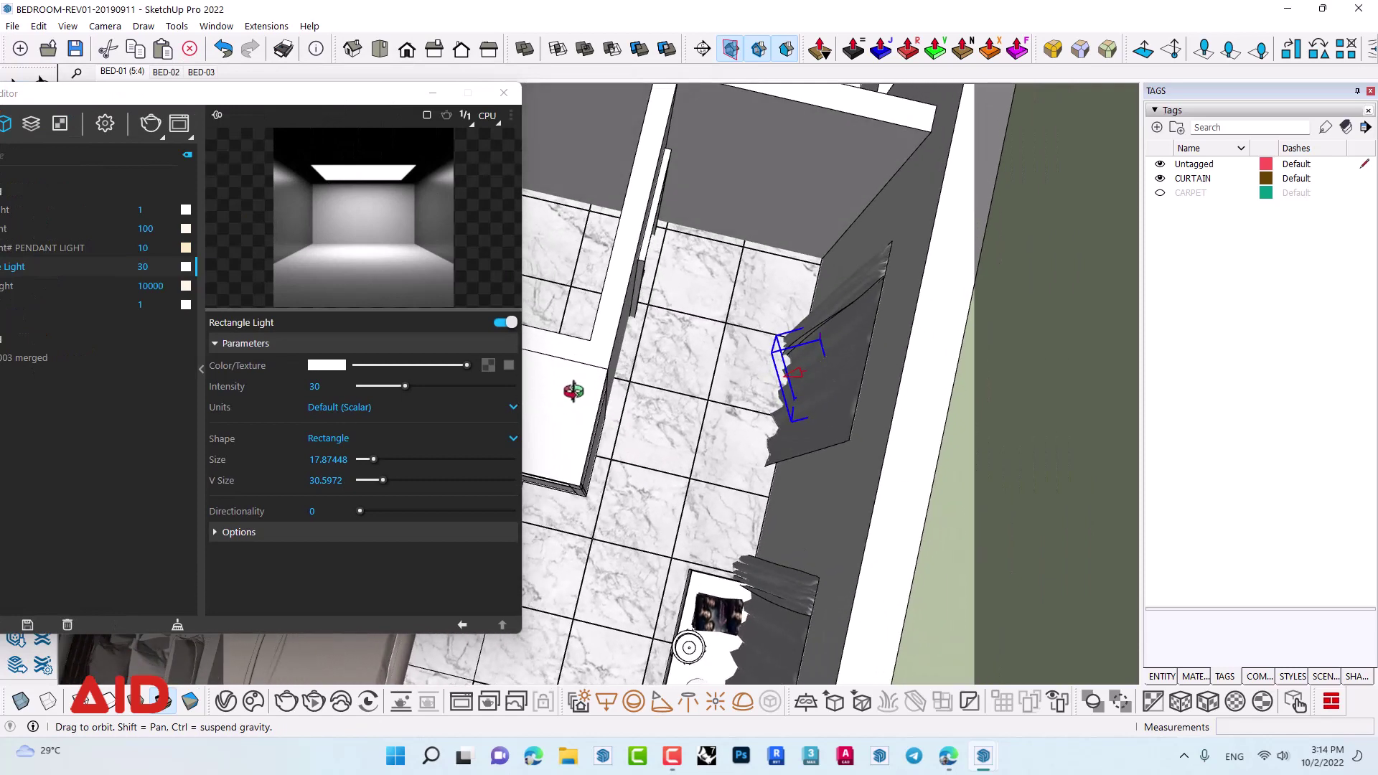
- Shift the rectangle light slightly to the left
{"action": "key", "text": "m"}
{"action": "left_click", "coordinate": [728, 514]}
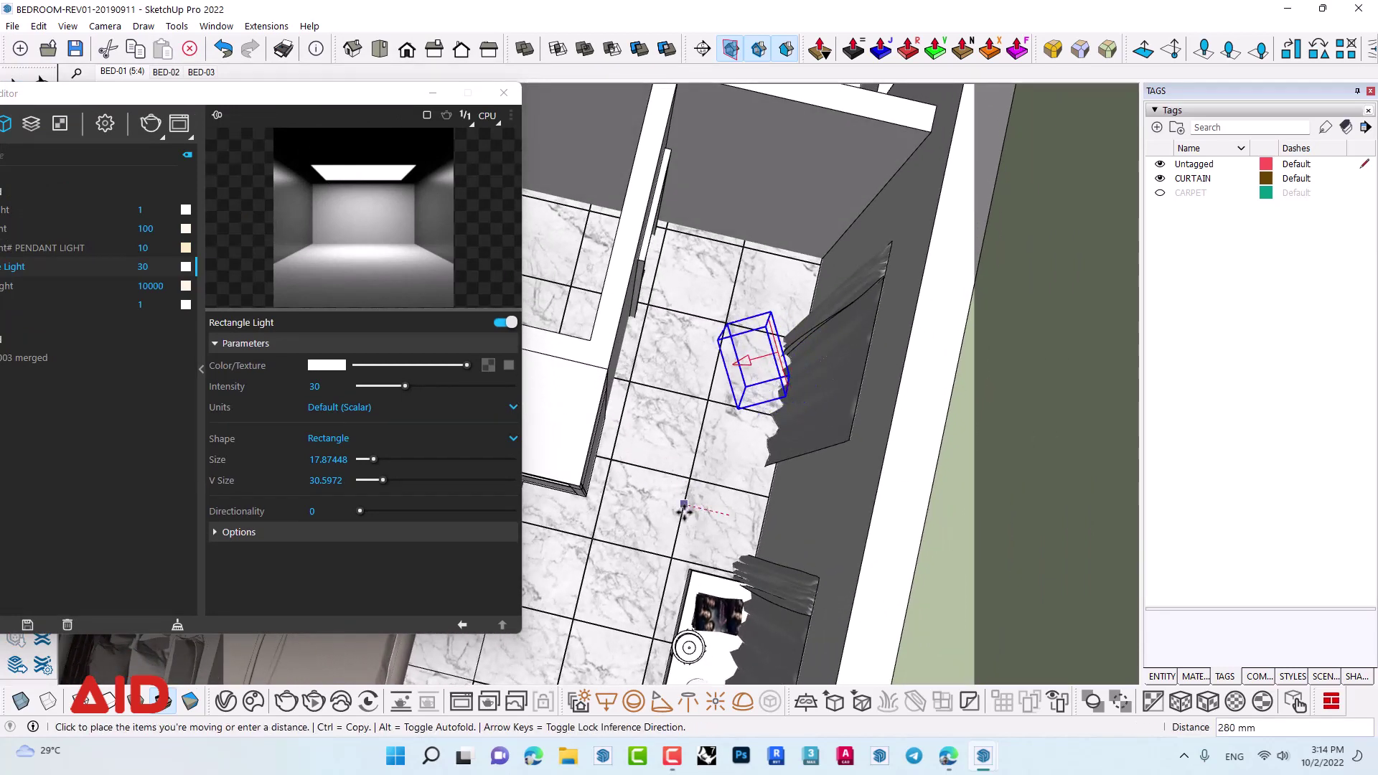
{"action": "left_click", "coordinate": [668, 507]}
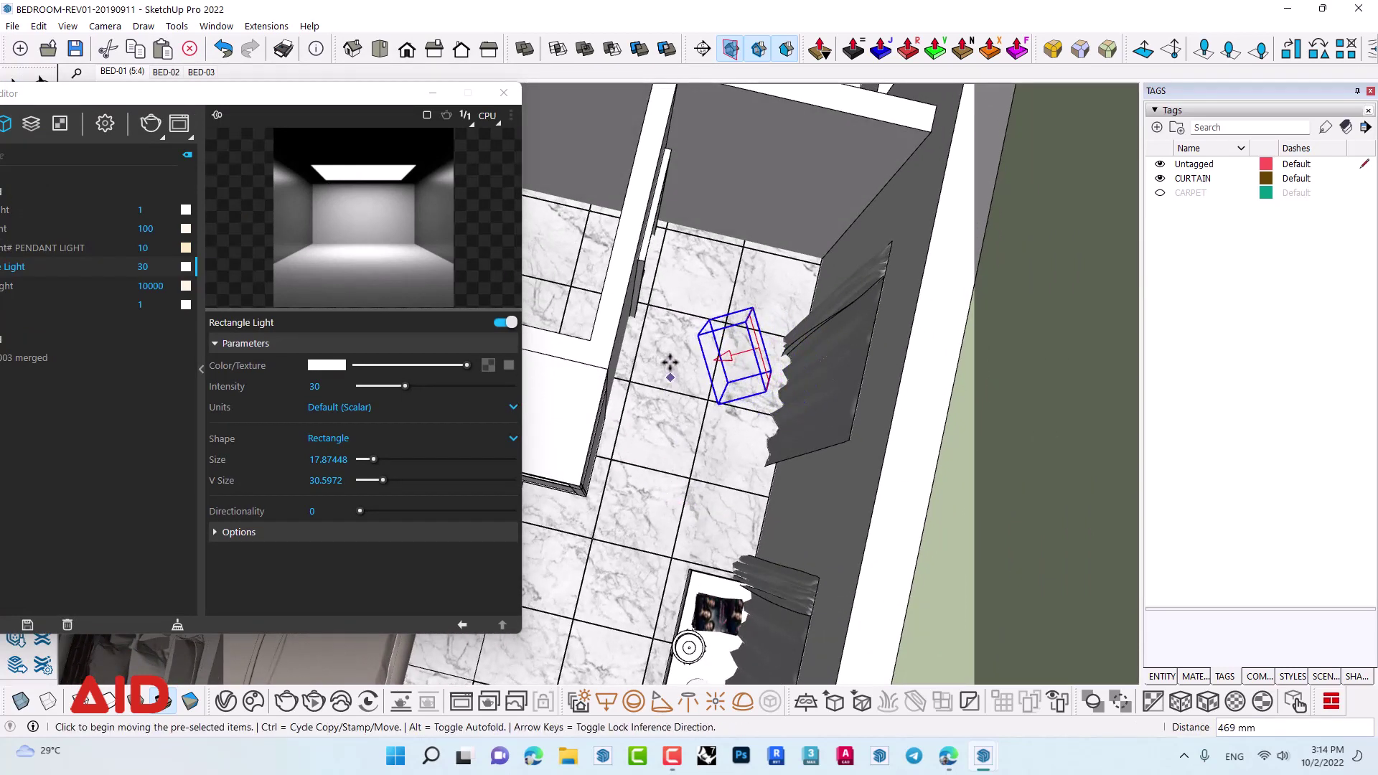
{"action": "left_click", "coordinate": [688, 282]}
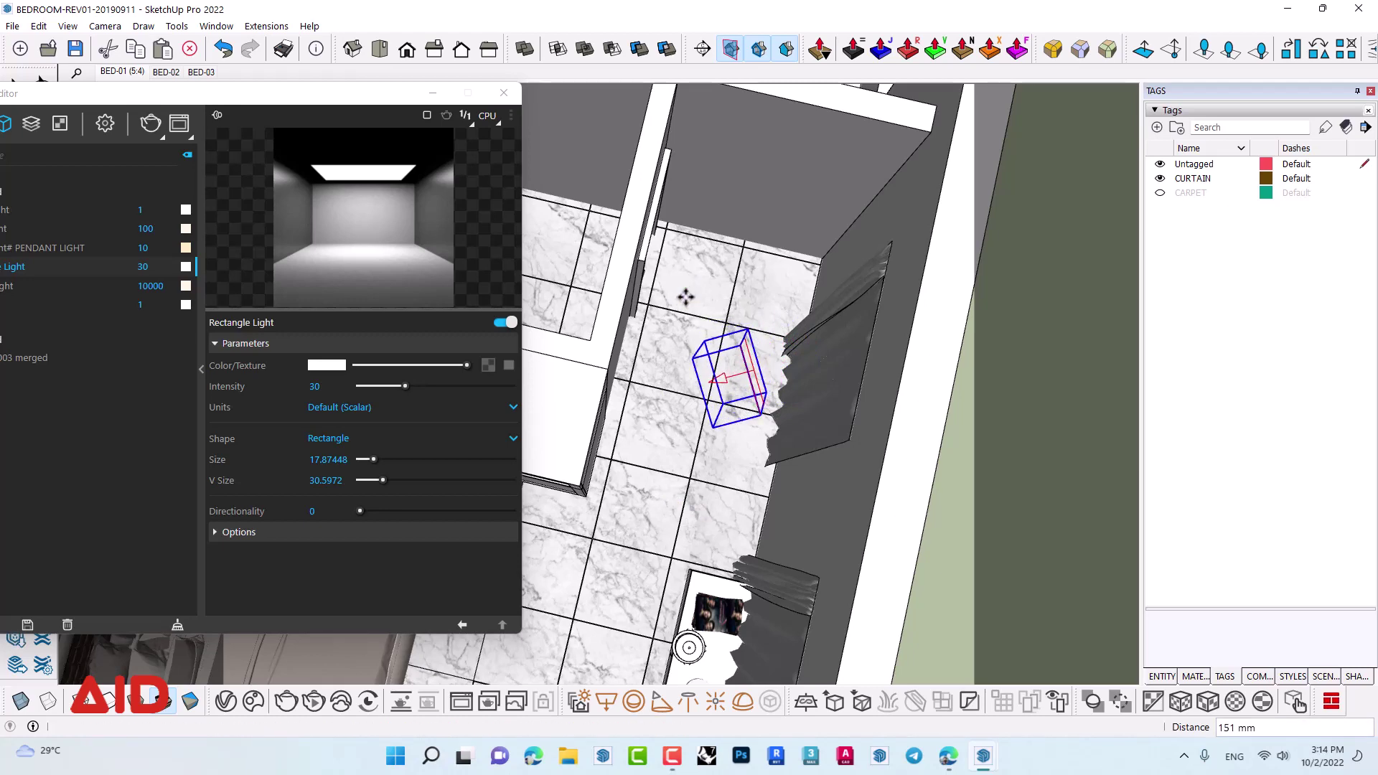
{"action": "mouse_move", "coordinate": [686, 295]}
{"action": "middle_mouse_down"}
{"action": "mouse_move", "coordinate": [237, 375]}
{"action": "mouse_move", "coordinate": [688, 373]}
{"action": "mouse_move", "coordinate": [685, 447]}
{"action": "mouse_move", "coordinate": [676, 385]}
{"action": "mouse_move", "coordinate": [741, 506]}
{"action": "mouse_move", "coordinate": [811, 522]}
{"action": "middle_mouse_up"}
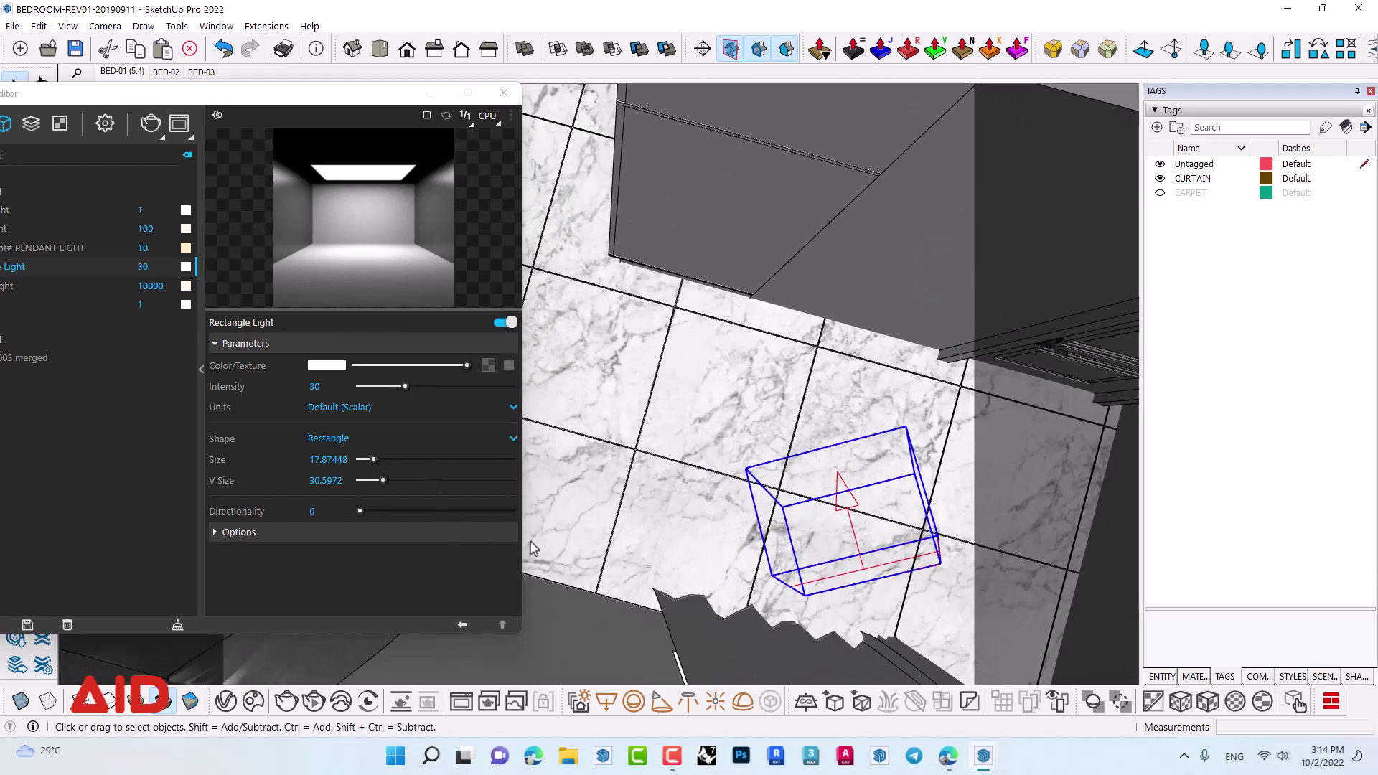
- Rotate the light to a new angle and return to the BED-01 scene view
{"action": "key", "text": "m"}
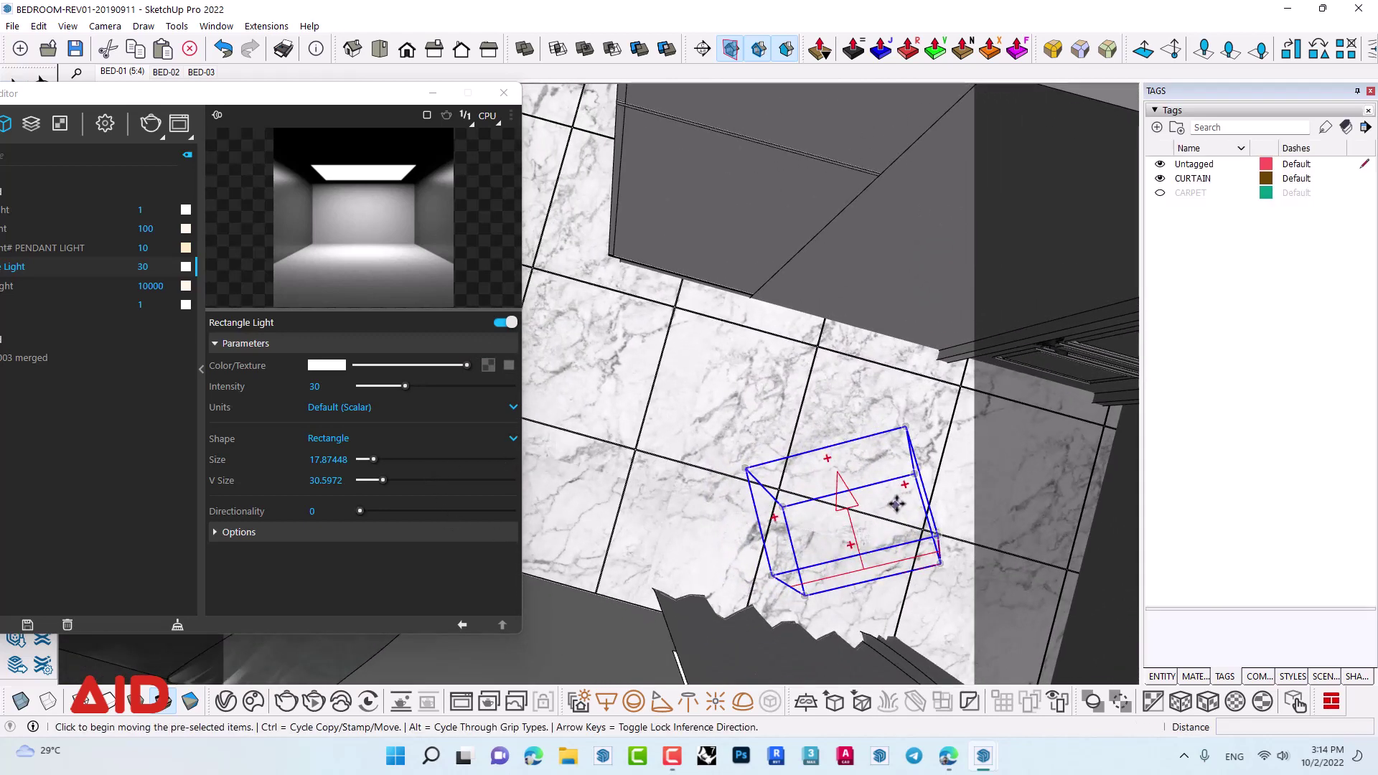
{"action": "left_click", "coordinate": [907, 486]}
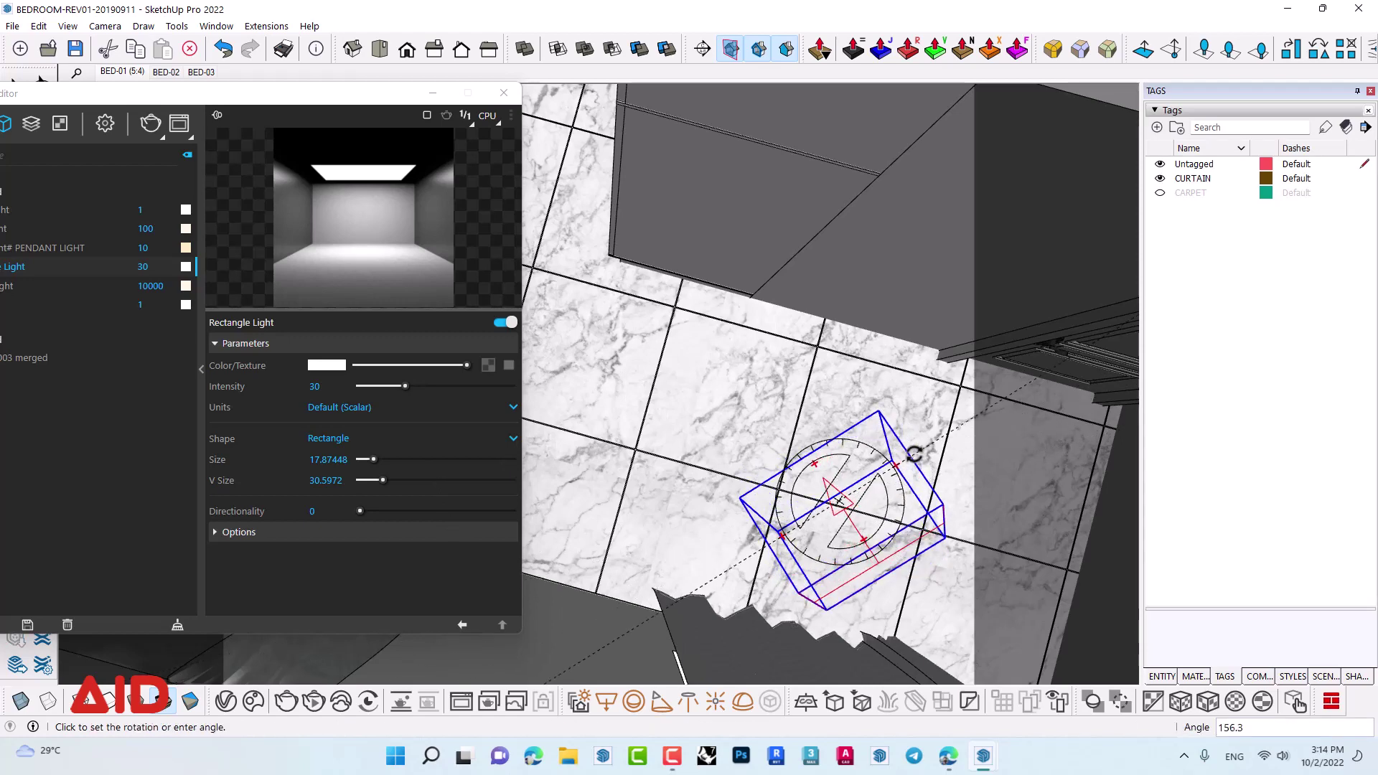
{"action": "left_click", "coordinate": [914, 454]}
{"action": "key", "text": "space"}
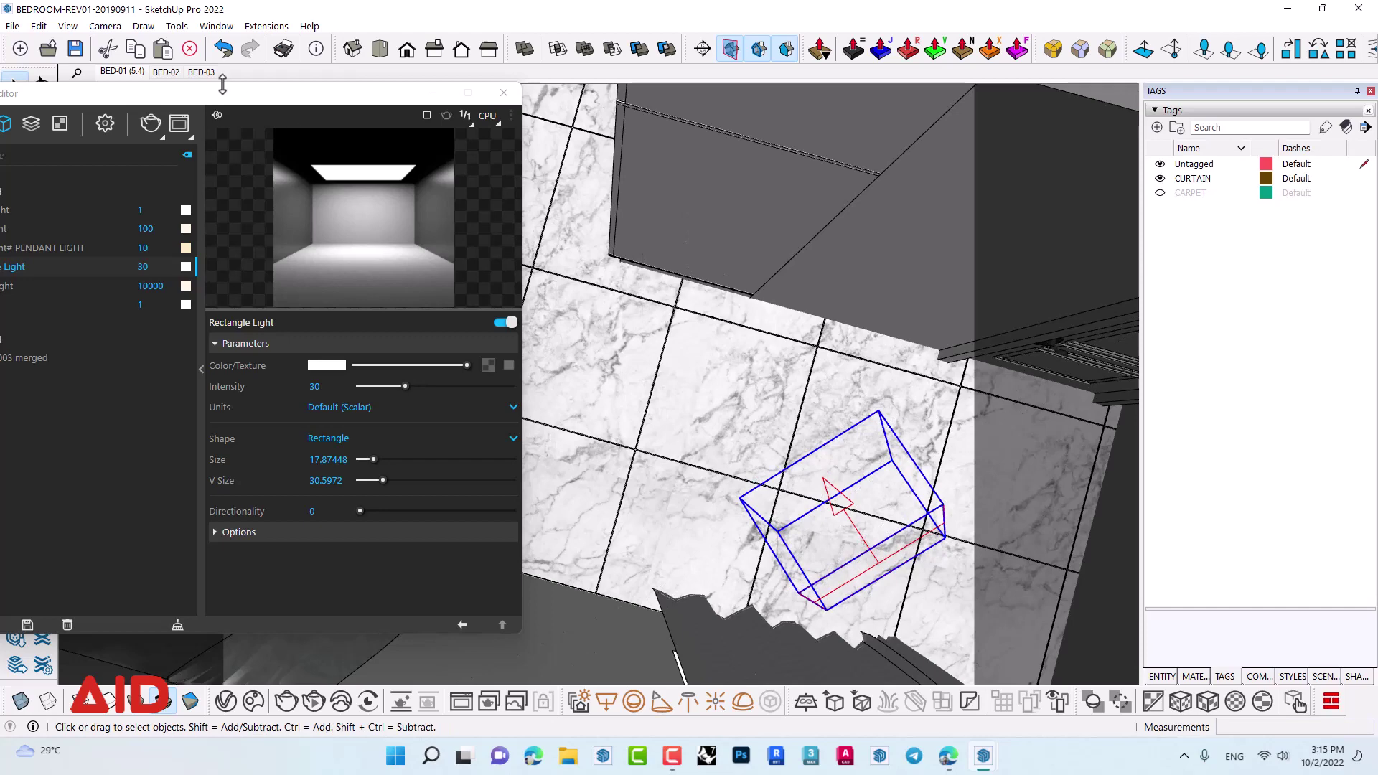
{"action": "left_click", "coordinate": [115, 71]}
{"action": "mouse_move", "coordinate": [154, 97]}
{"action": "left_mouse_down"}
{"action": "mouse_move", "coordinate": [604, 102]}
{"action": "mouse_move", "coordinate": [597, 79]}
{"action": "left_mouse_up"}
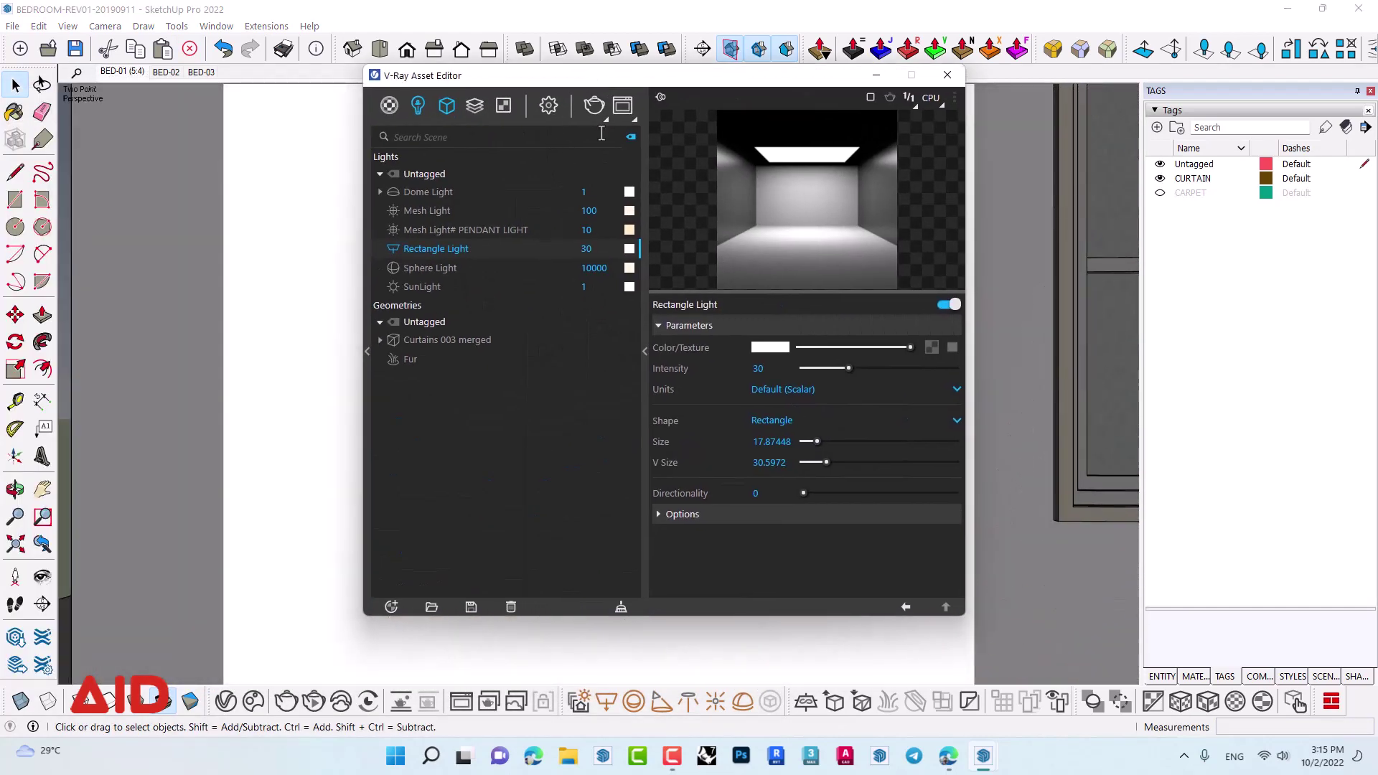
- Render only a region covering the lower-right quarter of the bedroom image
{"action": "left_click", "coordinate": [632, 107]}
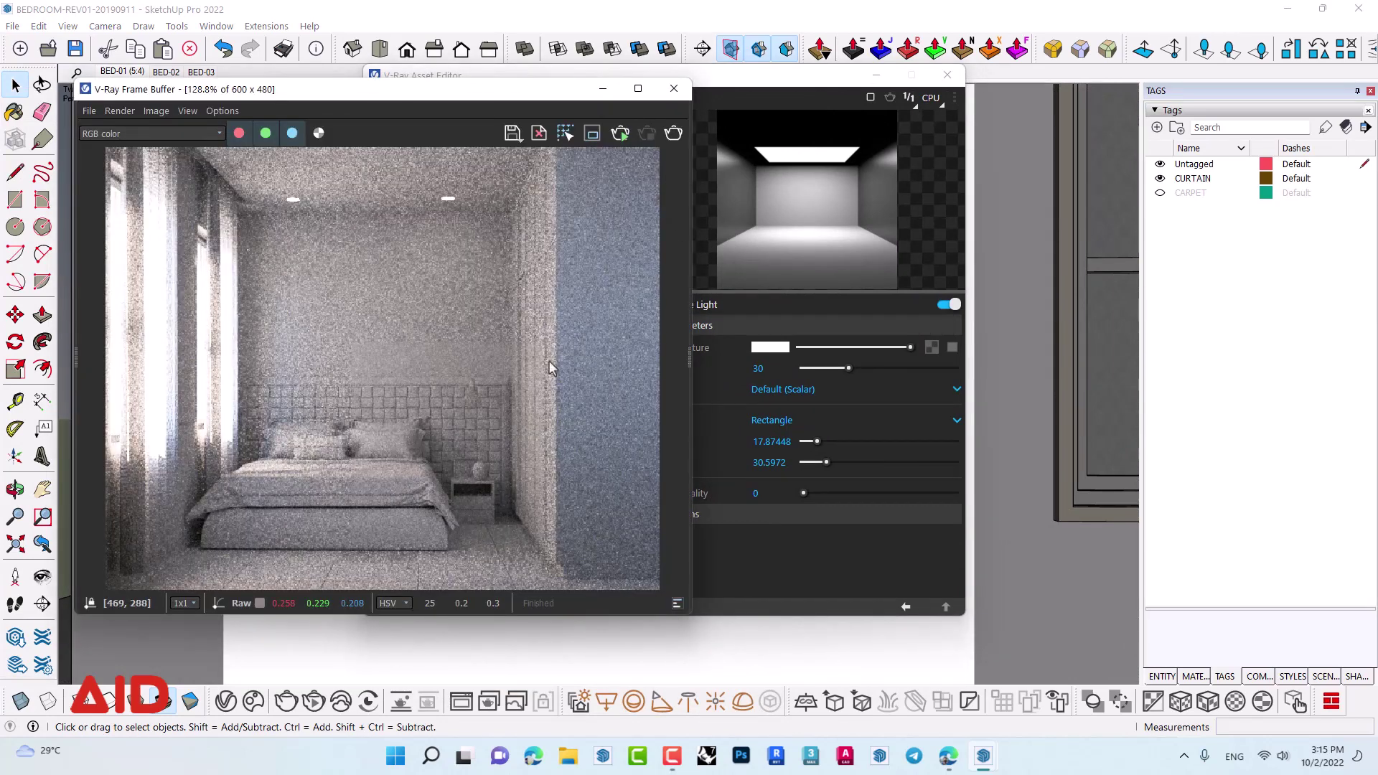
{"action": "left_click", "coordinate": [589, 140]}
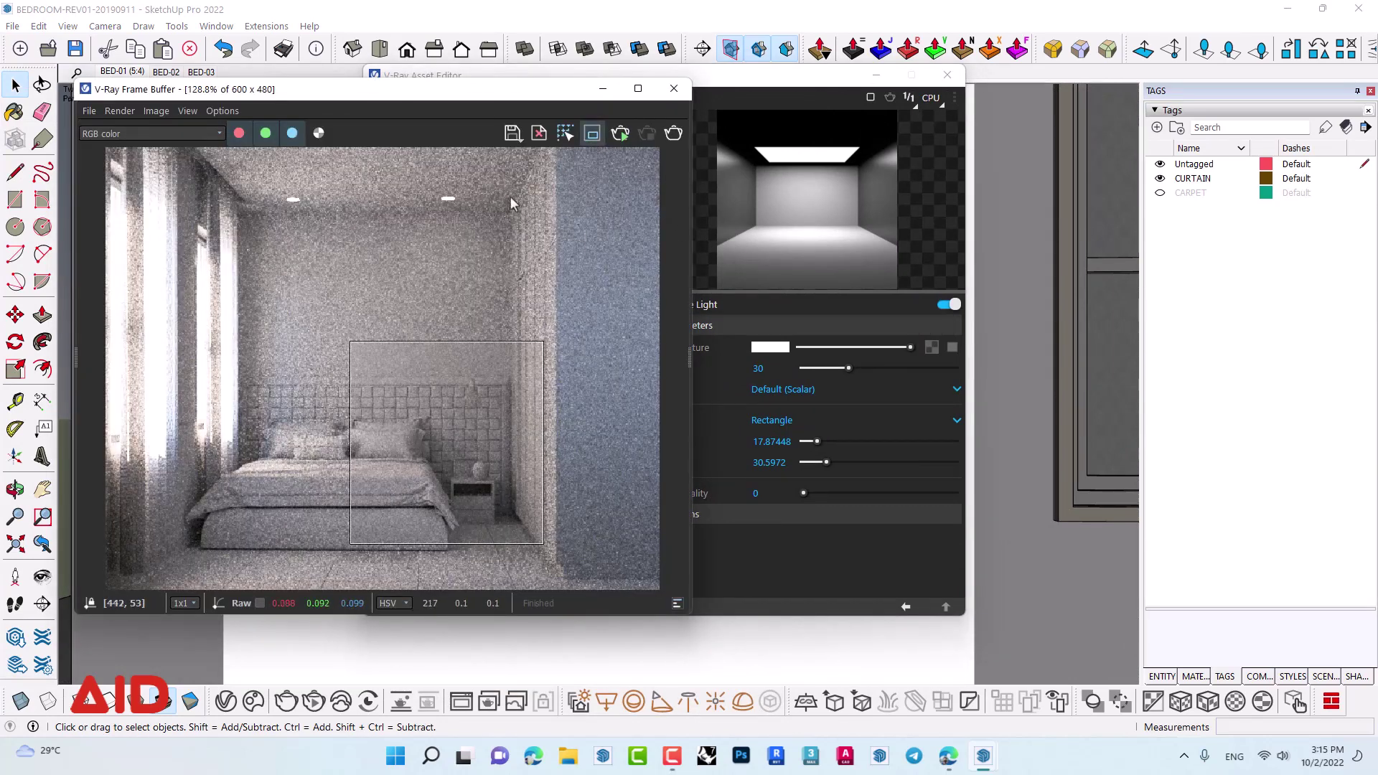
{"action": "mouse_move", "coordinate": [493, 186]}
{"action": "left_mouse_down"}
{"action": "mouse_move", "coordinate": [704, 518]}
{"action": "mouse_move", "coordinate": [706, 592]}
{"action": "left_mouse_up"}
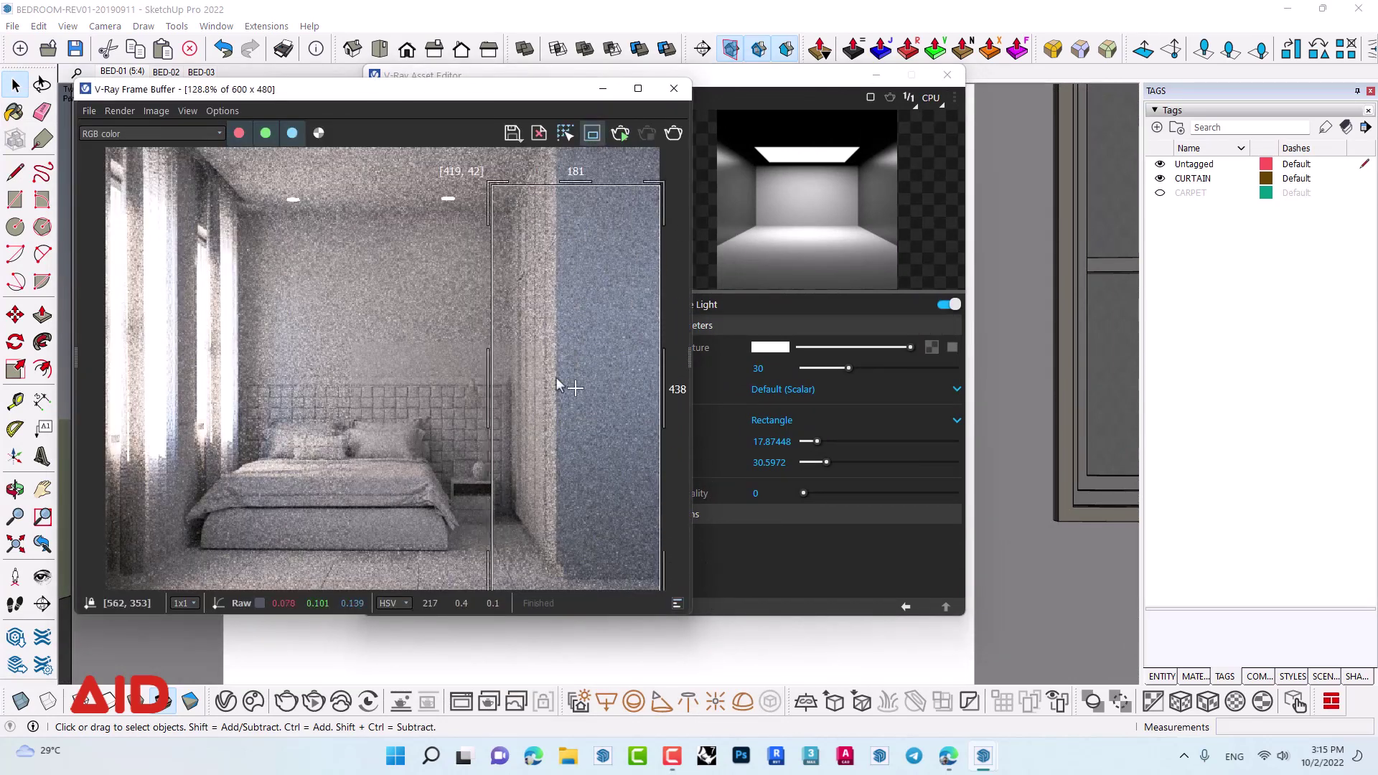
{"action": "left_click_drag", "start_coordinate": [436, 262], "coordinate": [729, 592]}
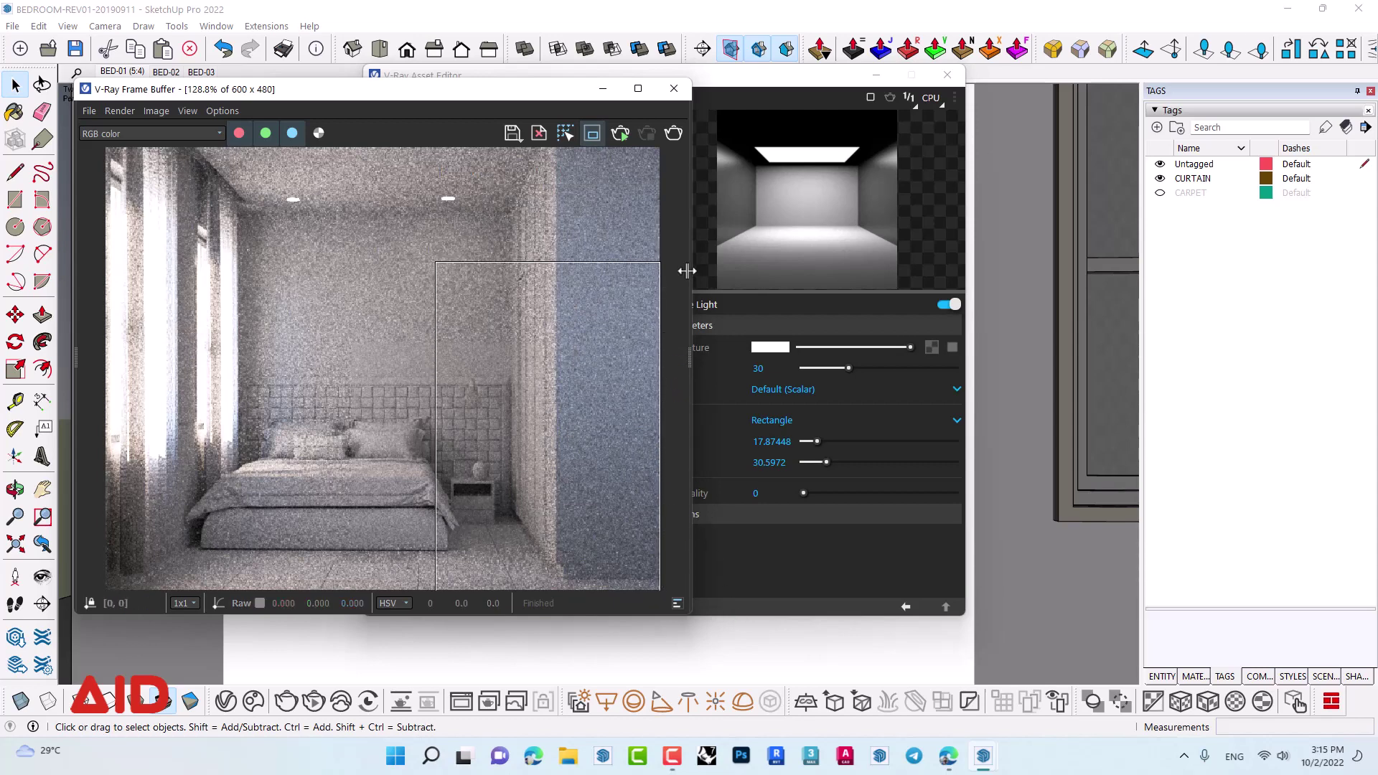
{"action": "left_click", "coordinate": [672, 135]}
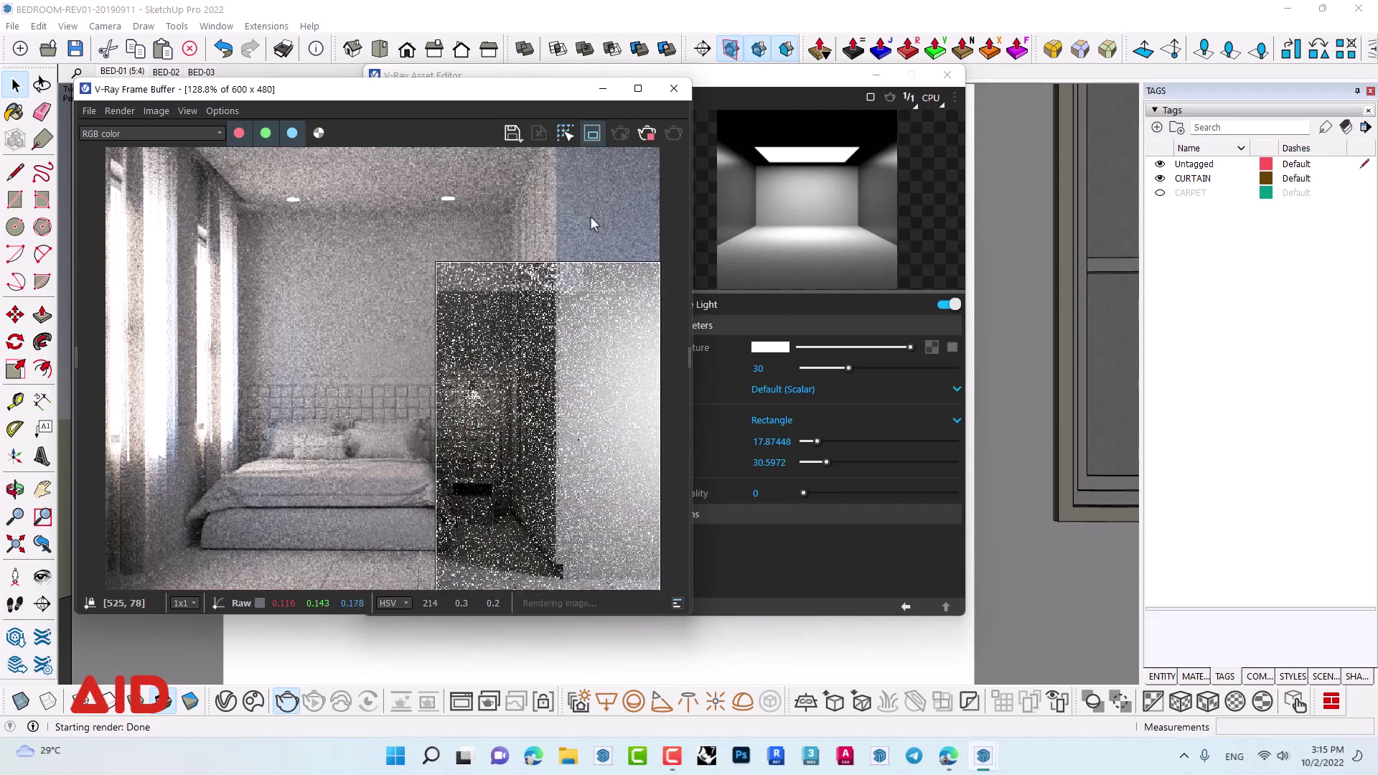
{"action": "left_click_drag", "start_coordinate": [500, 98], "coordinate": [497, 99]}
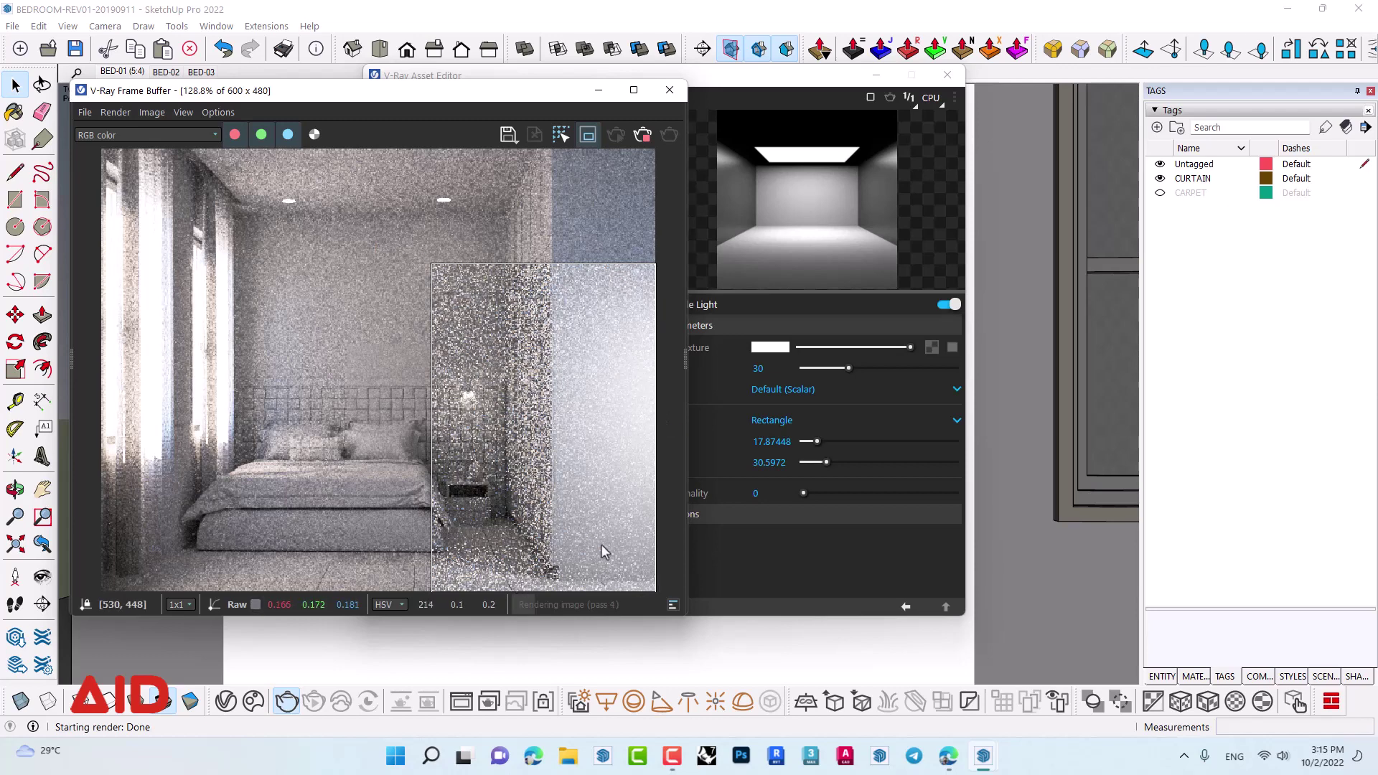
{"action": "left_click_drag", "start_coordinate": [739, 82], "coordinate": [1058, 88]}
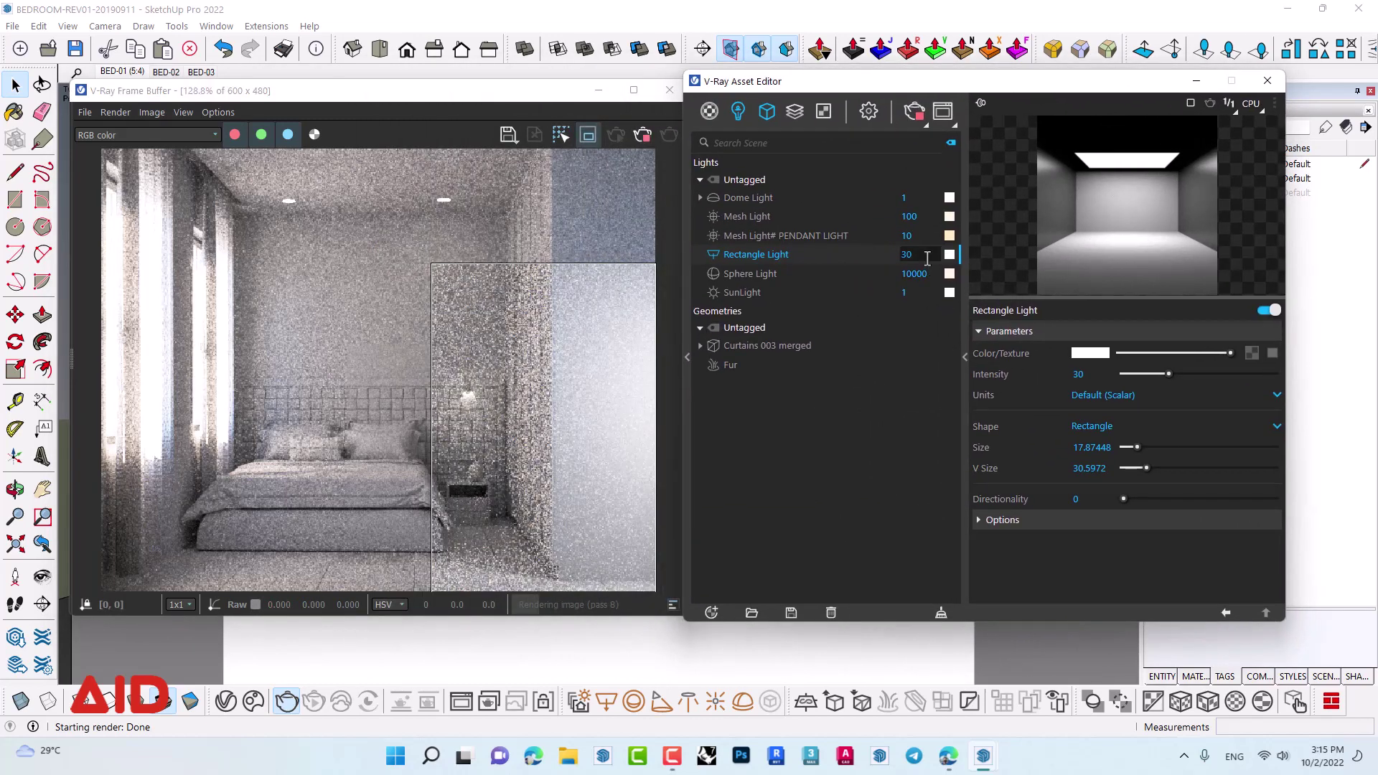
- Switch the Rectangle Light's intensity units to Radiant power (W)
{"action": "double_click", "coordinate": [927, 258]}
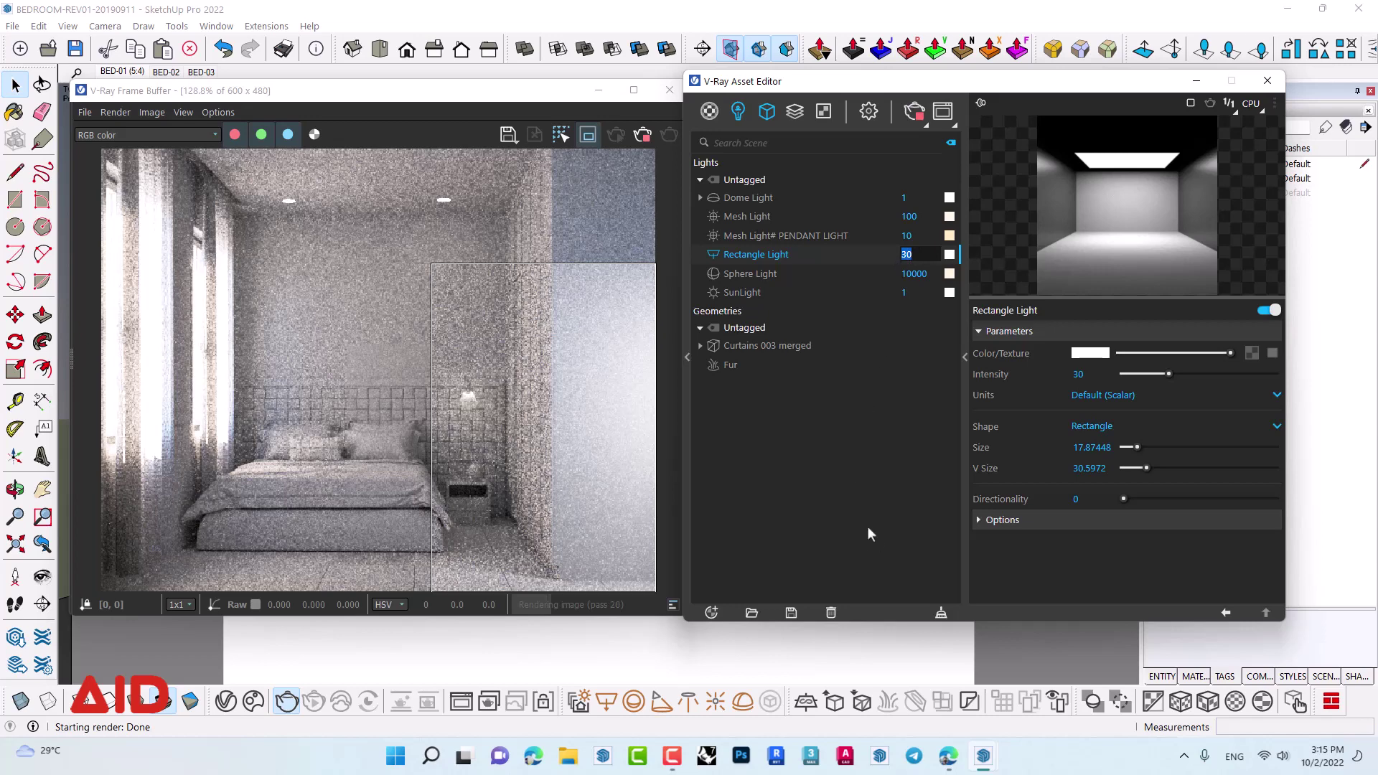
{"action": "left_click", "coordinate": [1119, 396]}
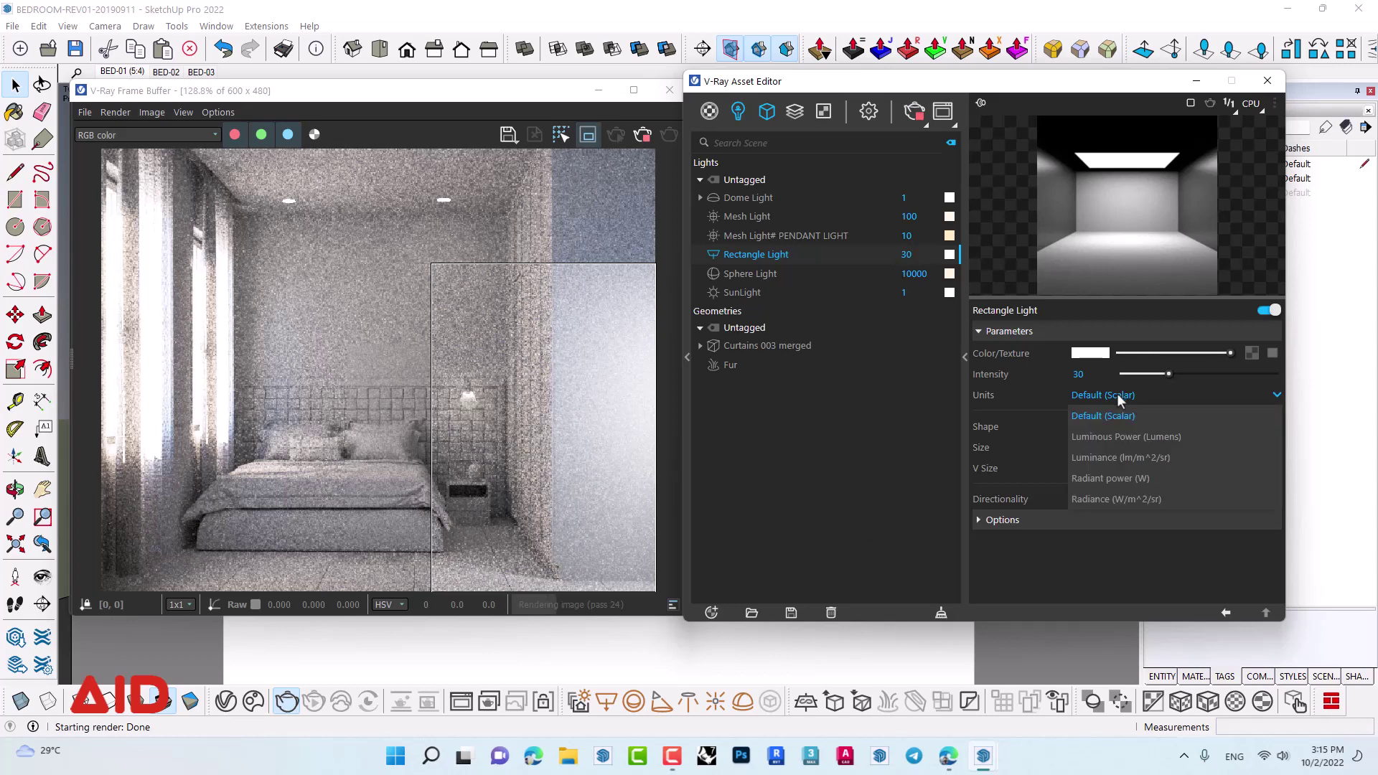
{"action": "left_click", "coordinate": [1135, 477]}
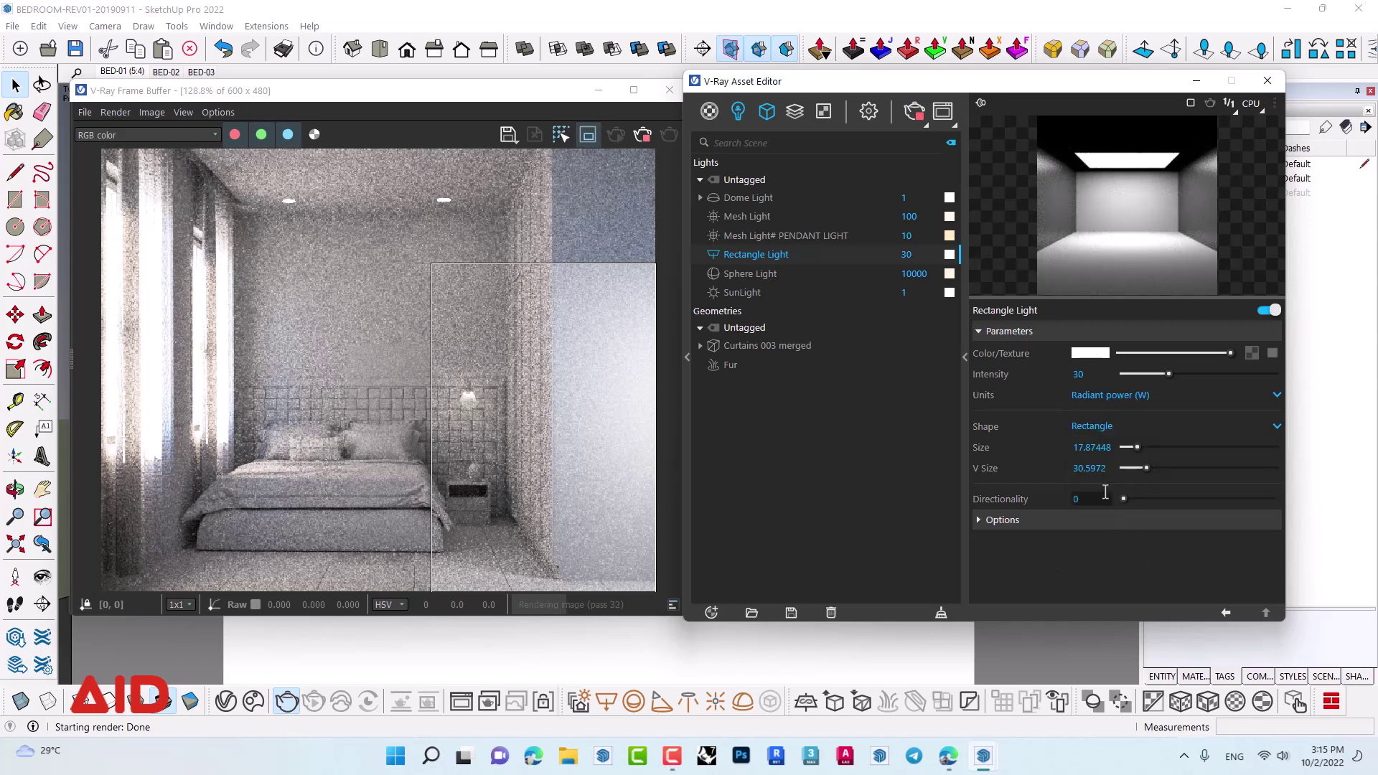
- Give the Rectangle Light a warm 4500 K colour temperature
{"action": "left_click", "coordinate": [1081, 355]}
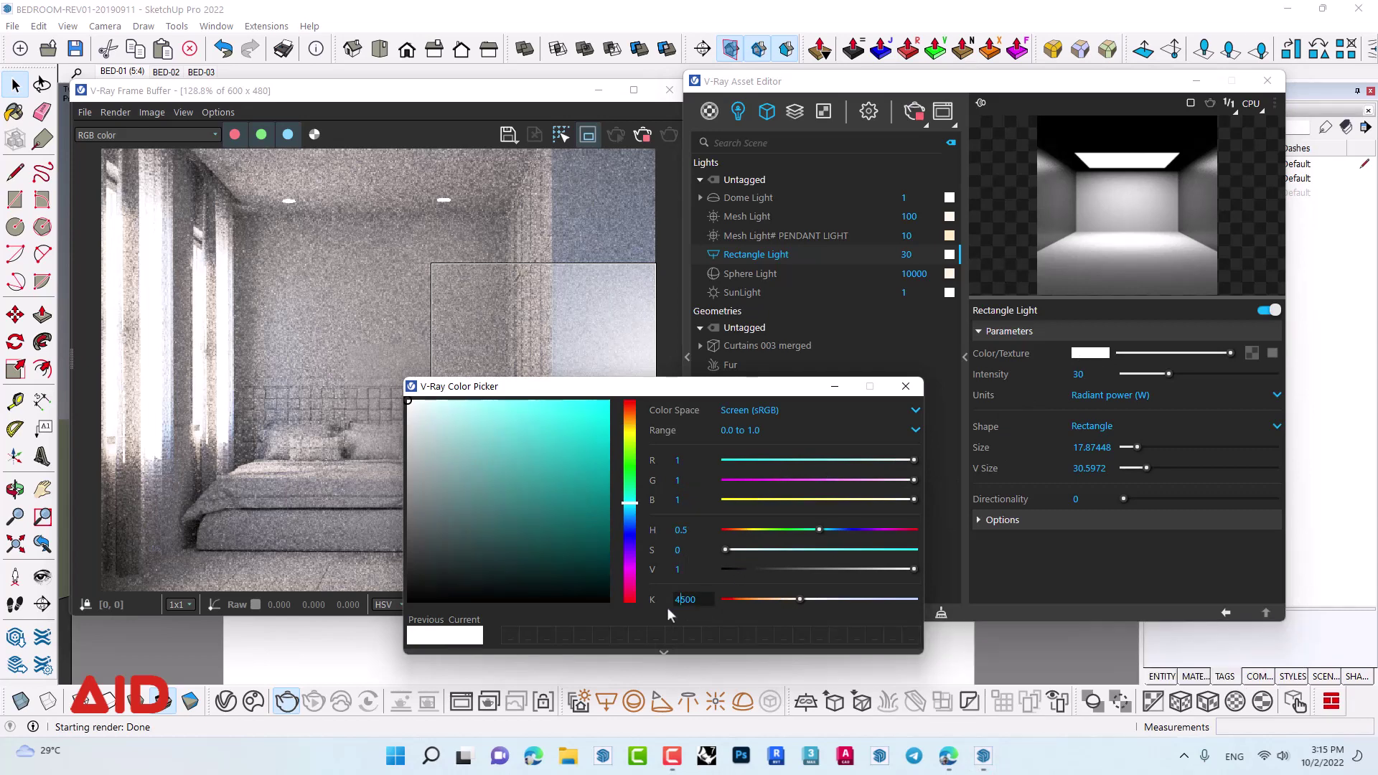
{"action": "type", "text": "4"}
{"action": "key", "text": "Return"}
{"action": "left_click", "coordinate": [907, 388]}
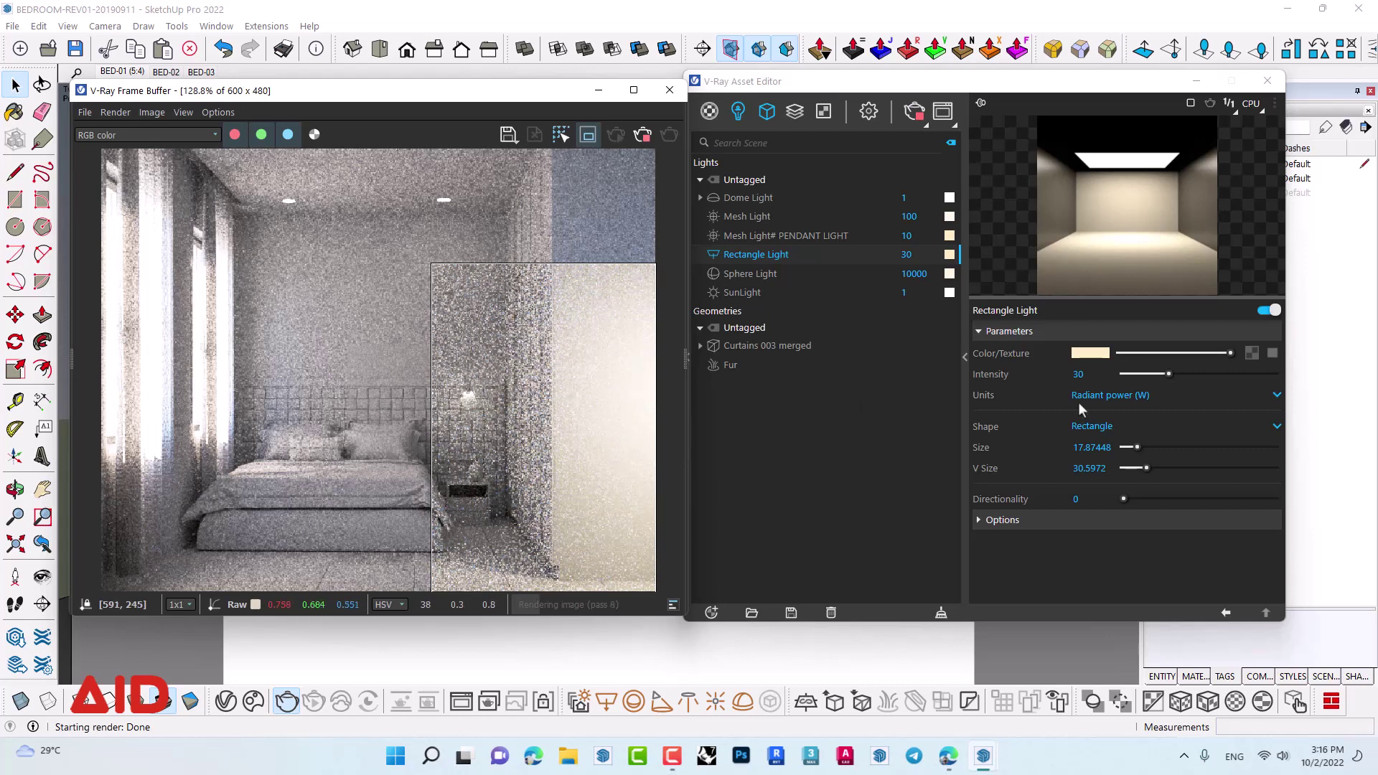
- Lower the Rectangle Light intensity to 5 and restart the region render with the dimmer light
{"action": "left_click_drag", "start_coordinate": [1102, 372], "coordinate": [1057, 378]}
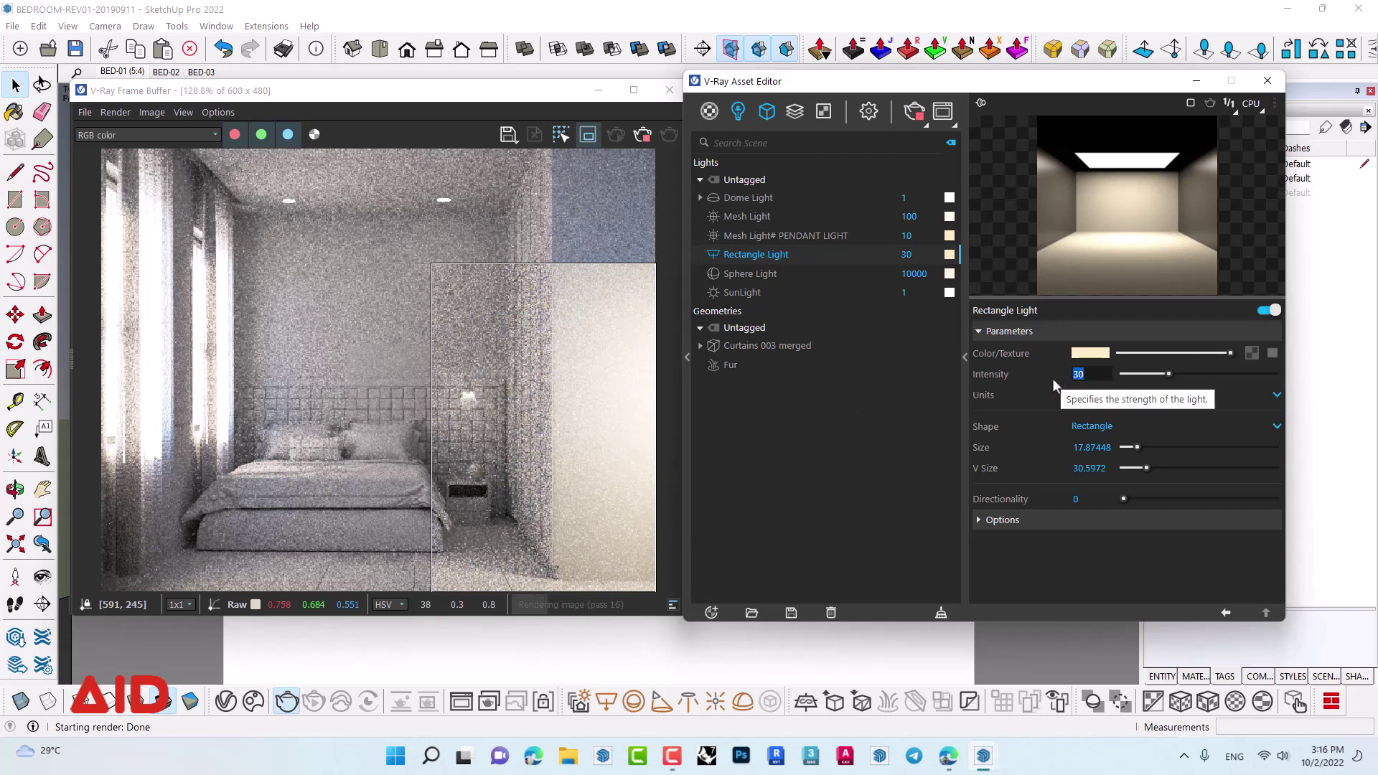
{"action": "type", "text": "5"}
{"action": "key", "text": "Return"}
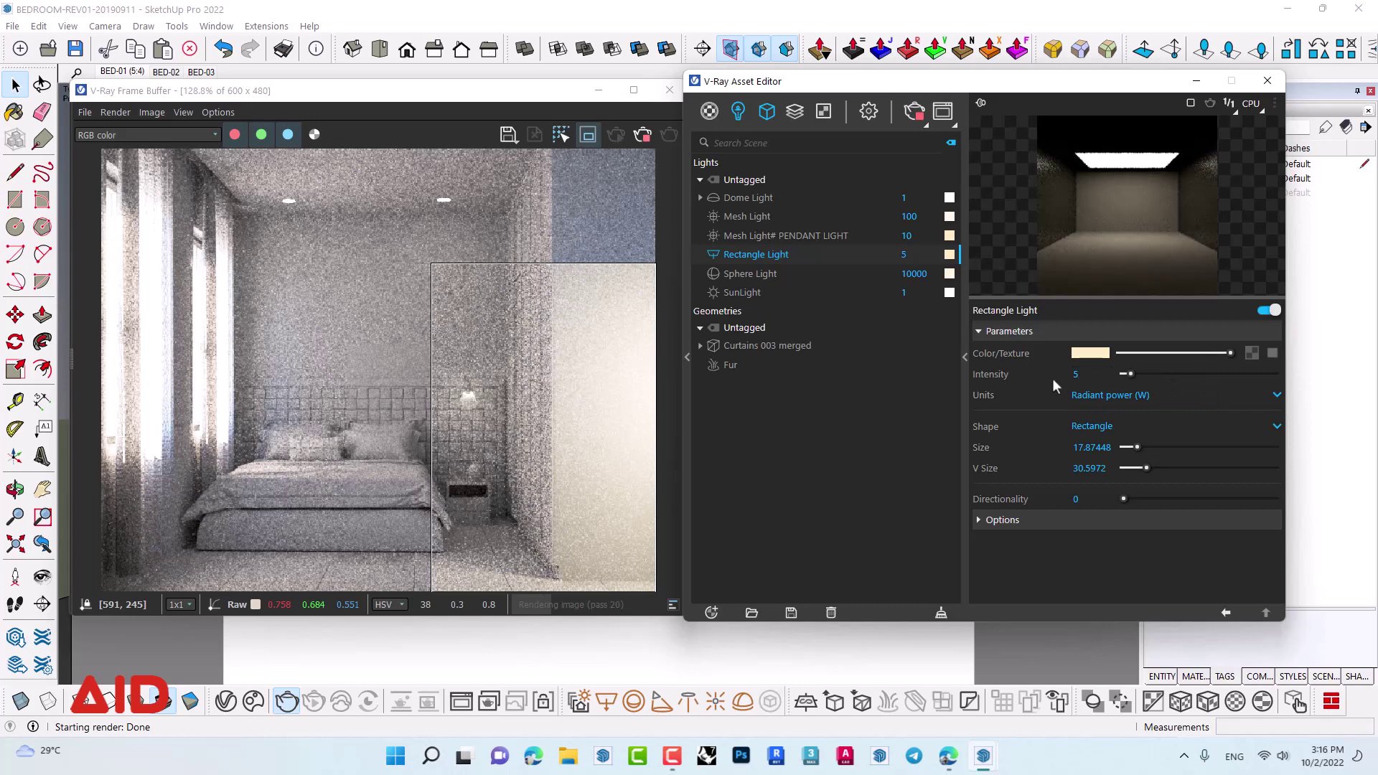
{"action": "left_click", "coordinate": [910, 122]}
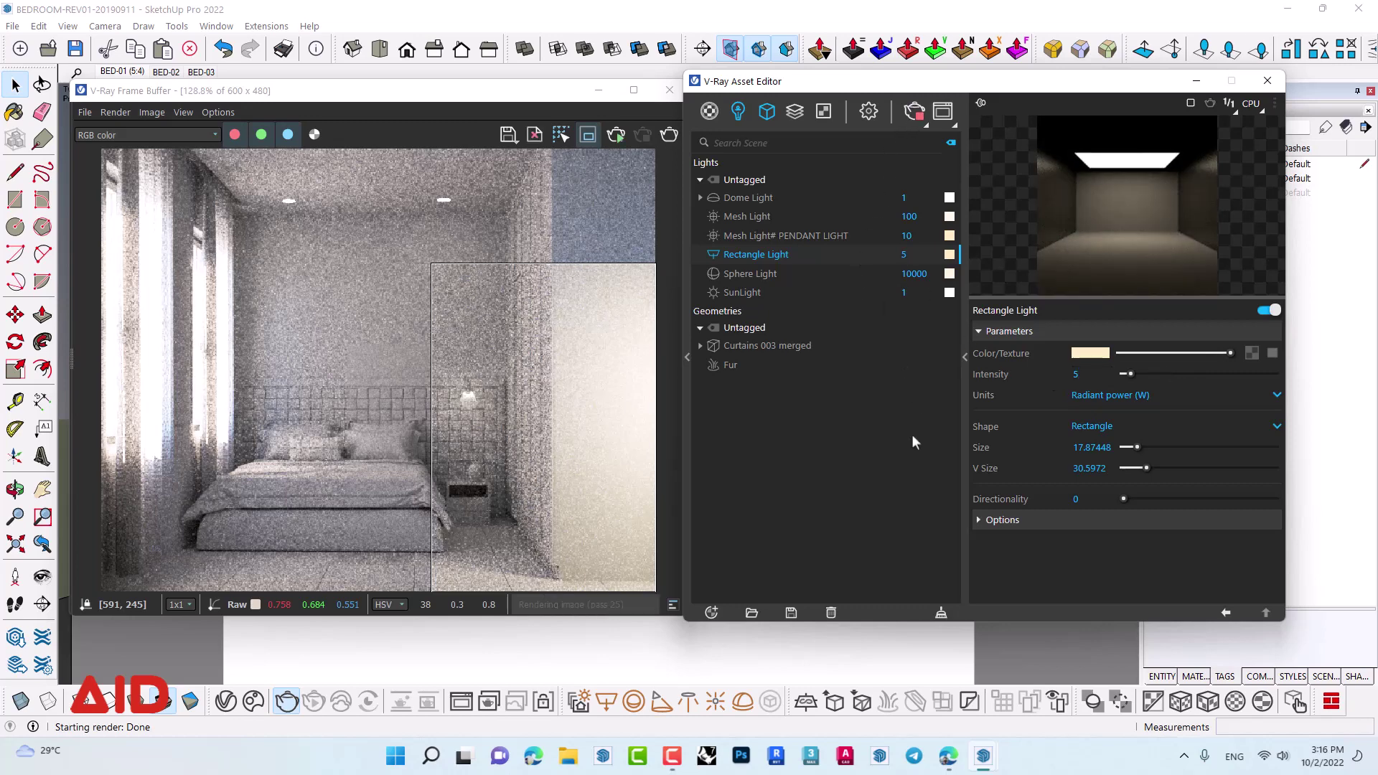
{"action": "left_click", "coordinate": [913, 121]}
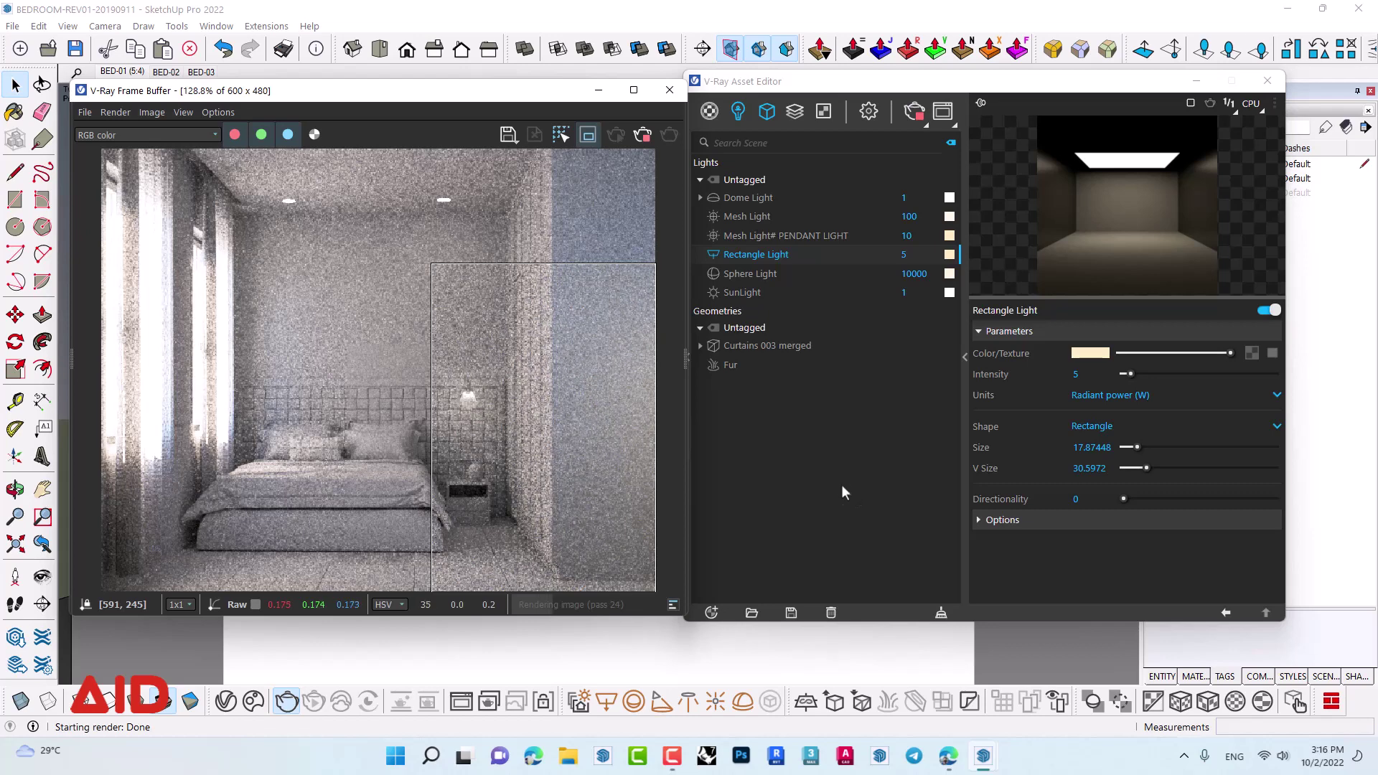
{"action": "left_click_drag", "start_coordinate": [559, 95], "coordinate": [646, 109]}
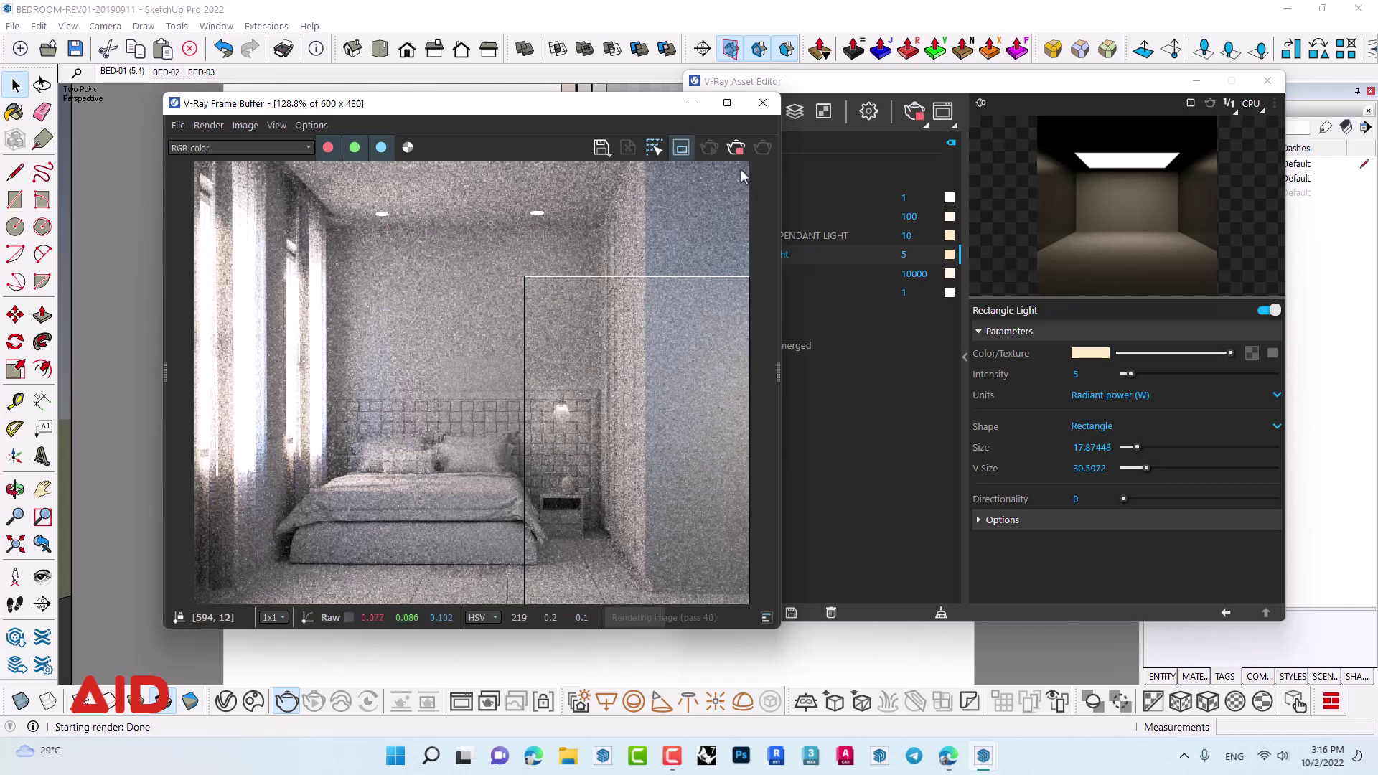
- Stop the render, switch Region Render off, and move the frame buffer to uncover the Asset Editor
{"action": "left_click", "coordinate": [736, 147]}
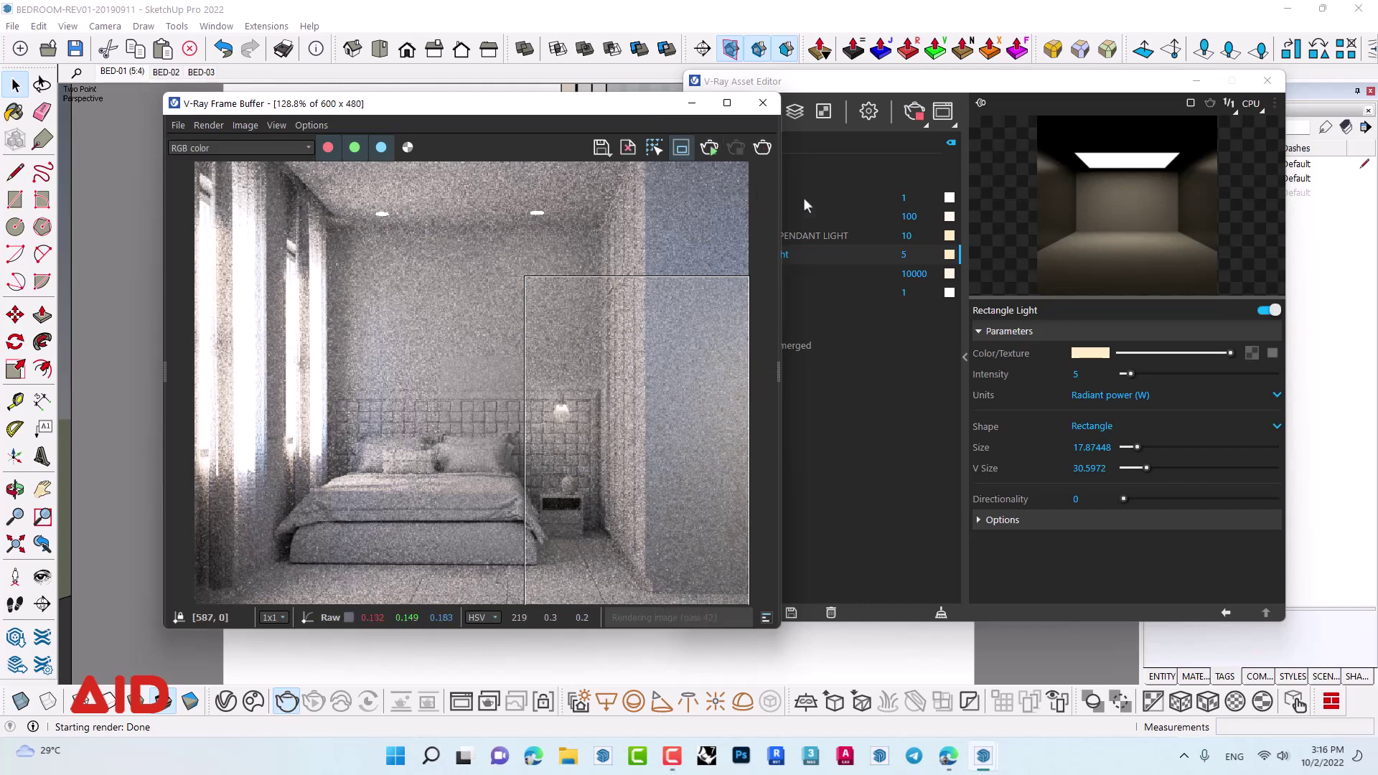
{"action": "left_click", "coordinate": [682, 148]}
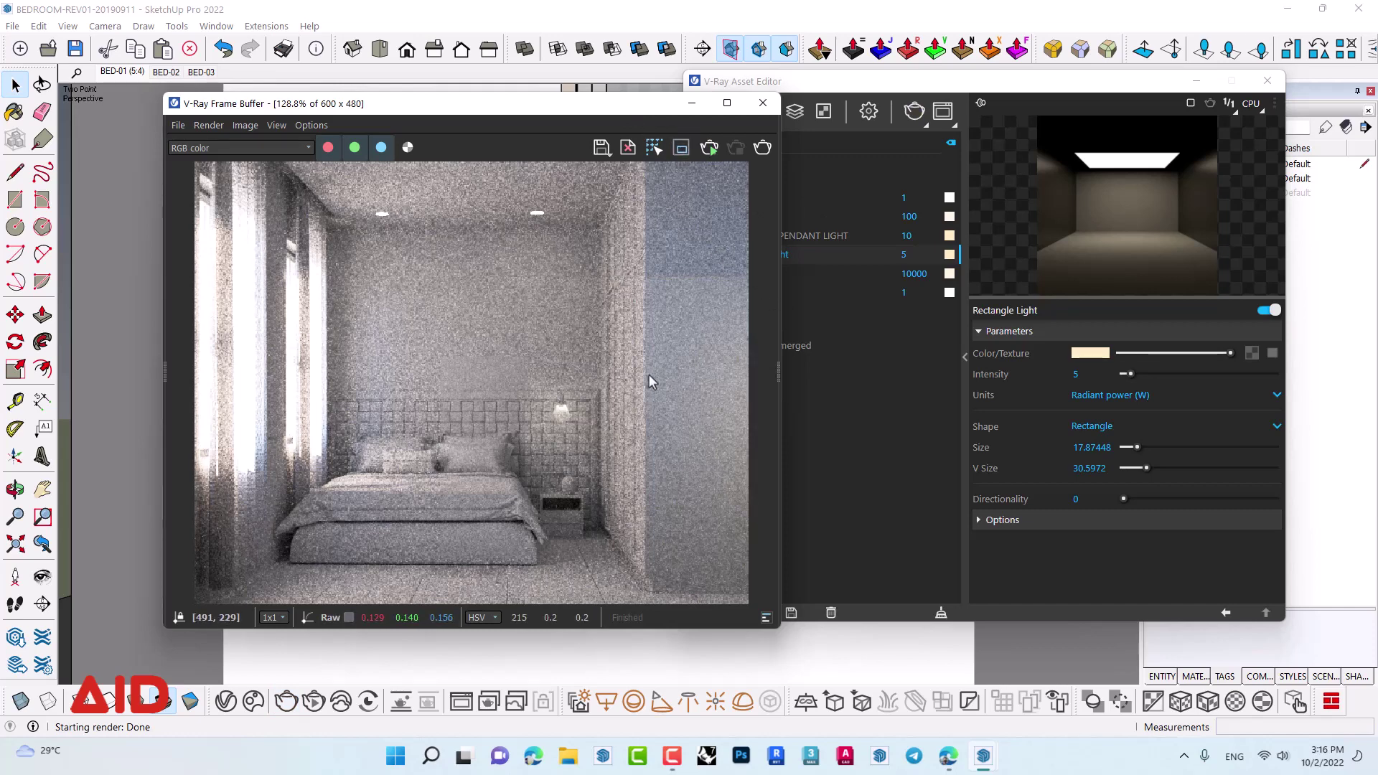
{"action": "left_click_drag", "start_coordinate": [545, 104], "coordinate": [543, 203]}
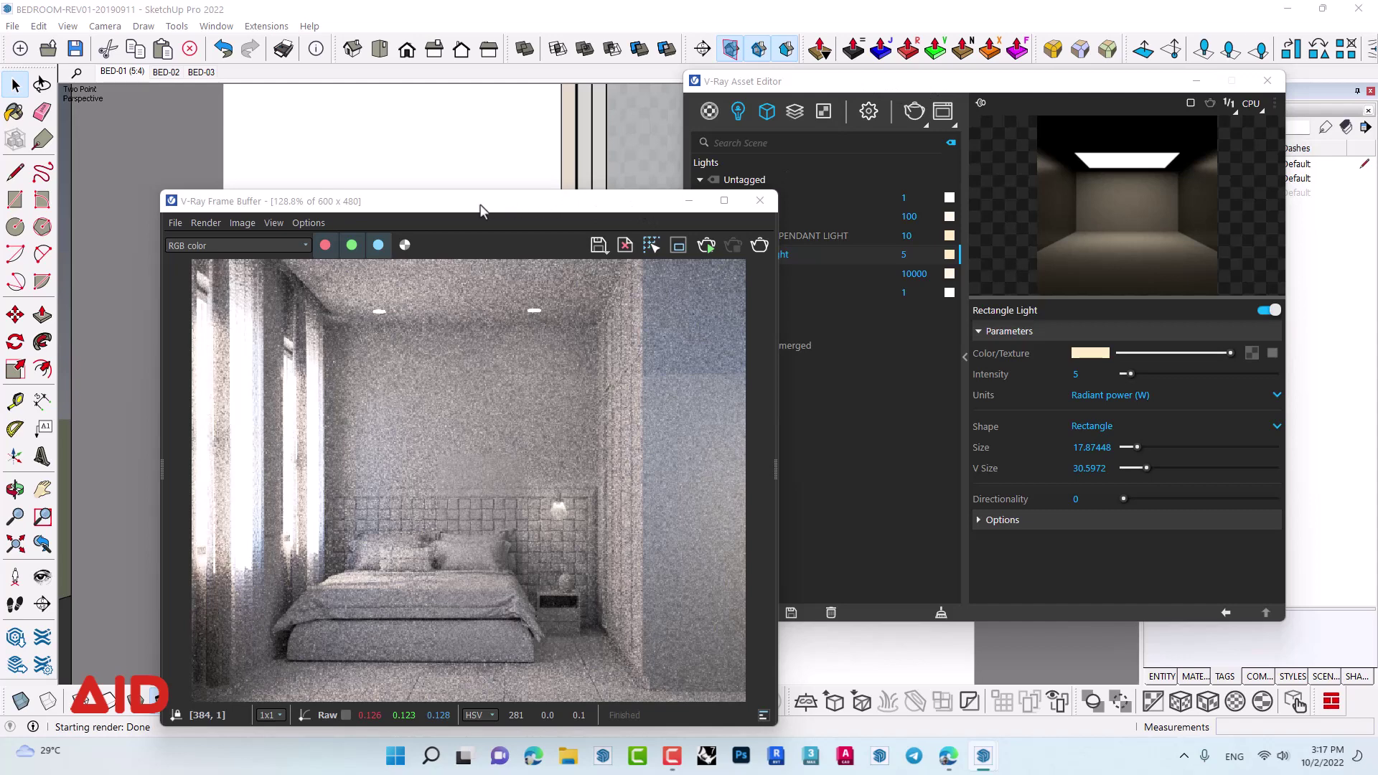
{"action": "left_click_drag", "start_coordinate": [492, 210], "coordinate": [502, 130]}
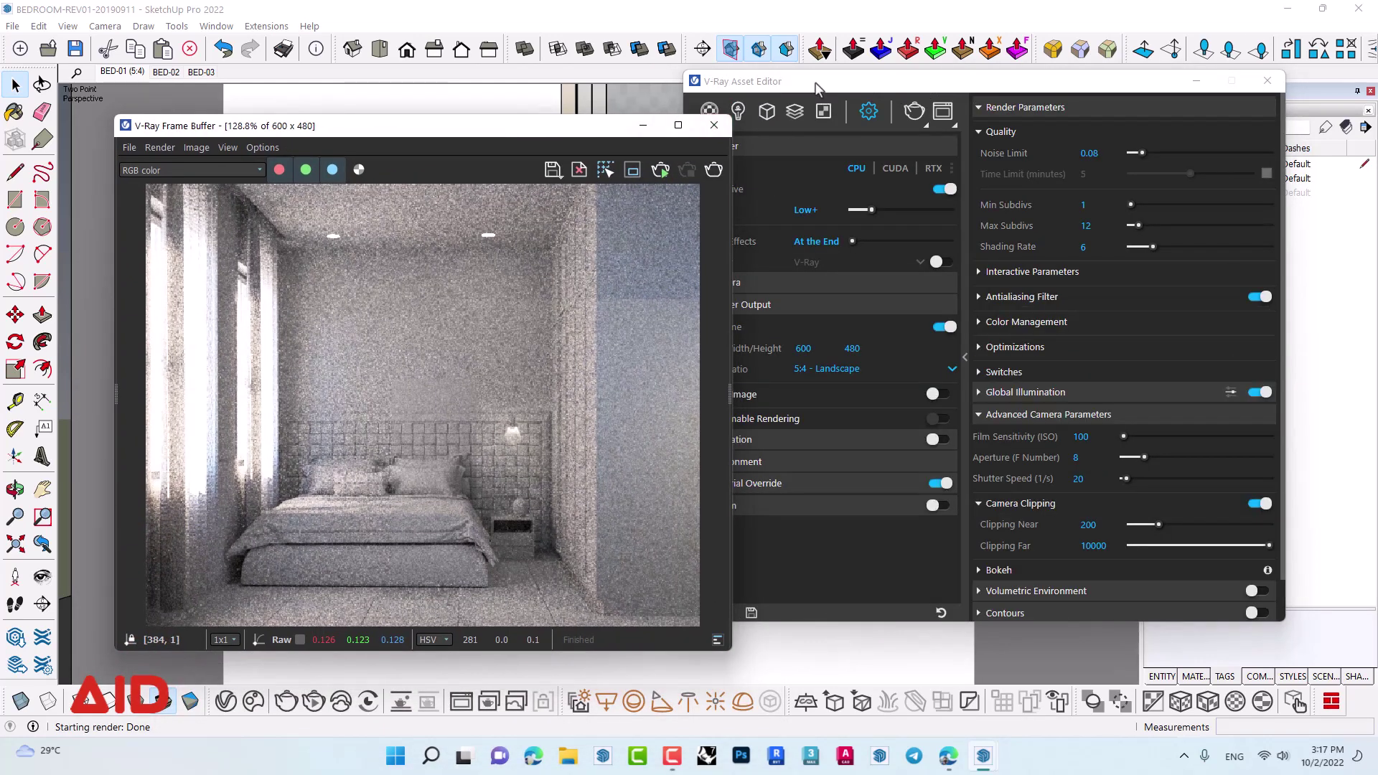
- Raise V-Ray render quality from Low+ to Medium and start a fresh render
{"action": "left_click_drag", "start_coordinate": [818, 81], "coordinate": [885, 84]}
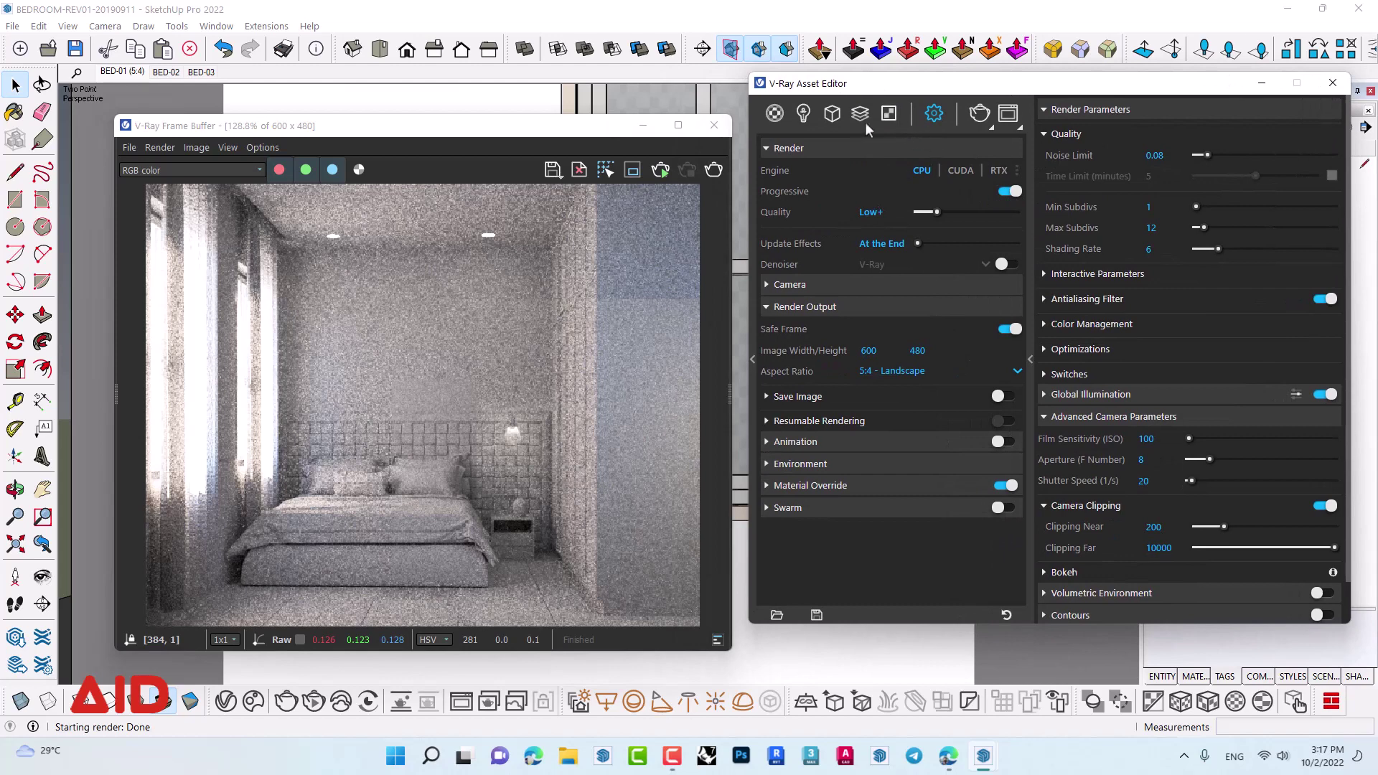
{"action": "left_click", "coordinate": [888, 115]}
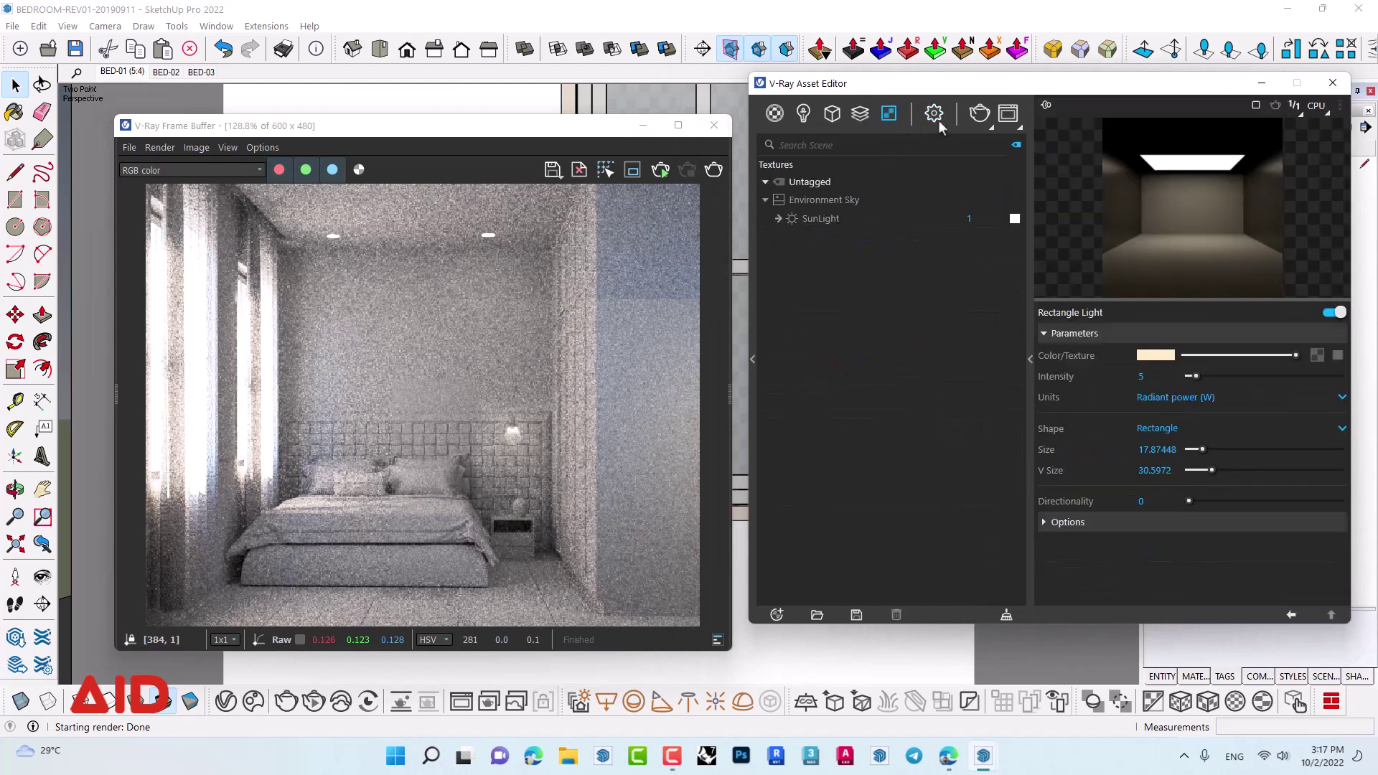
{"action": "left_click", "coordinate": [765, 200]}
{"action": "left_click", "coordinate": [934, 114]}
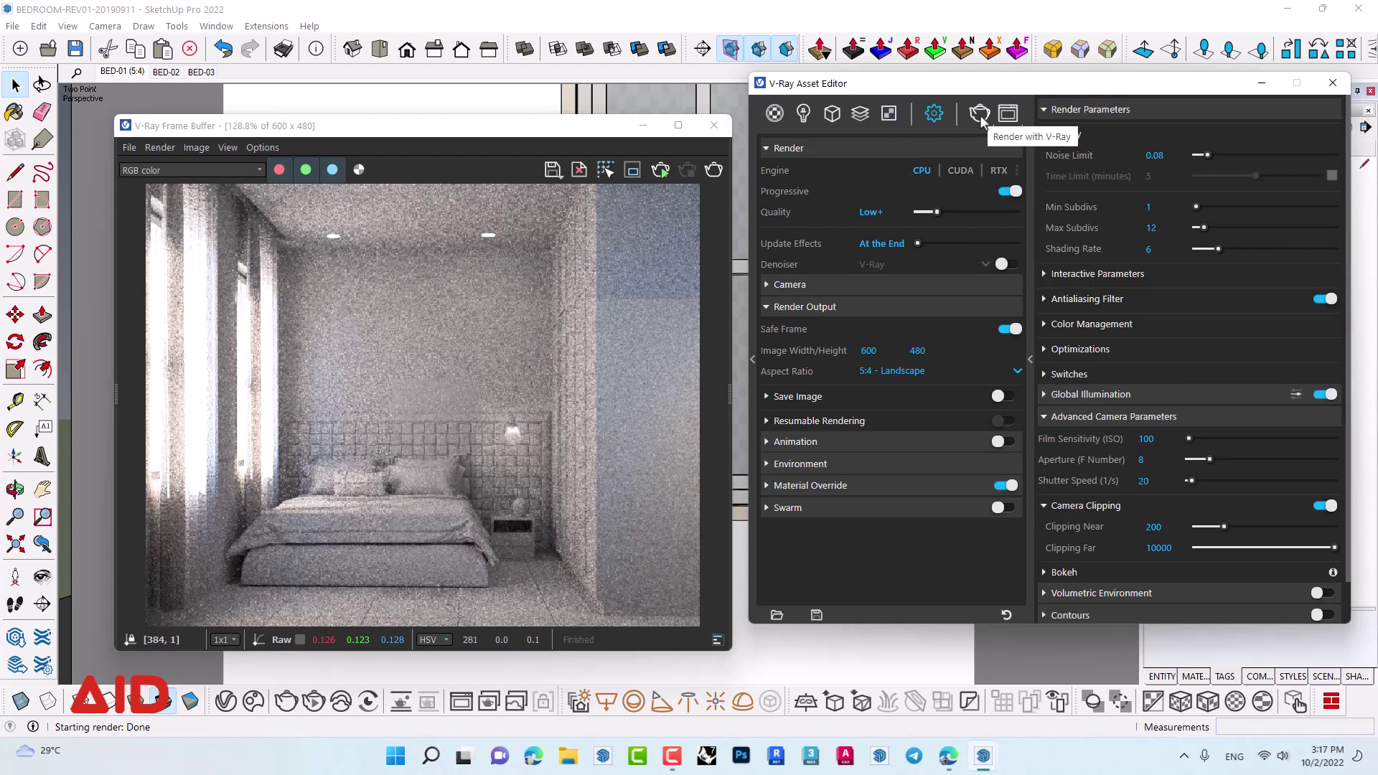
{"action": "left_click", "coordinate": [952, 213]}
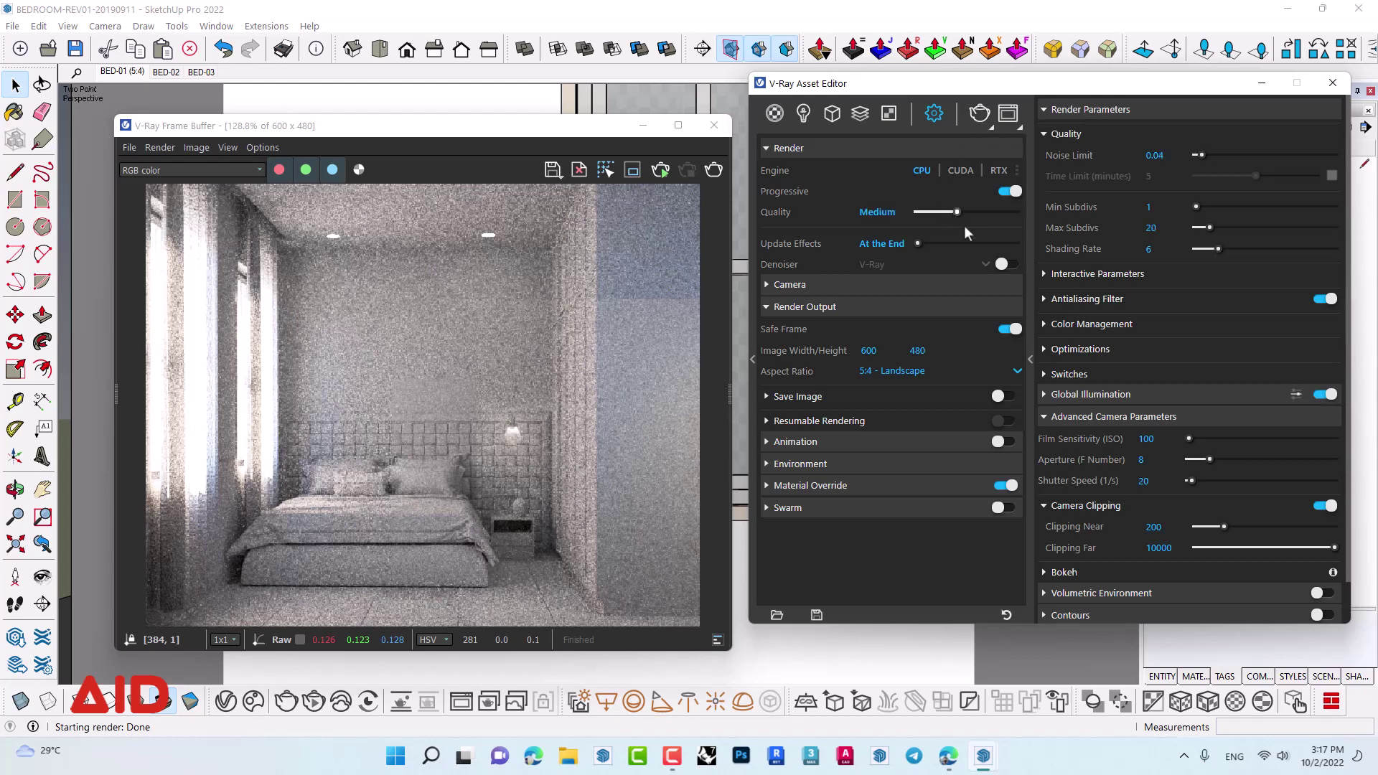
{"action": "left_click", "coordinate": [979, 113]}
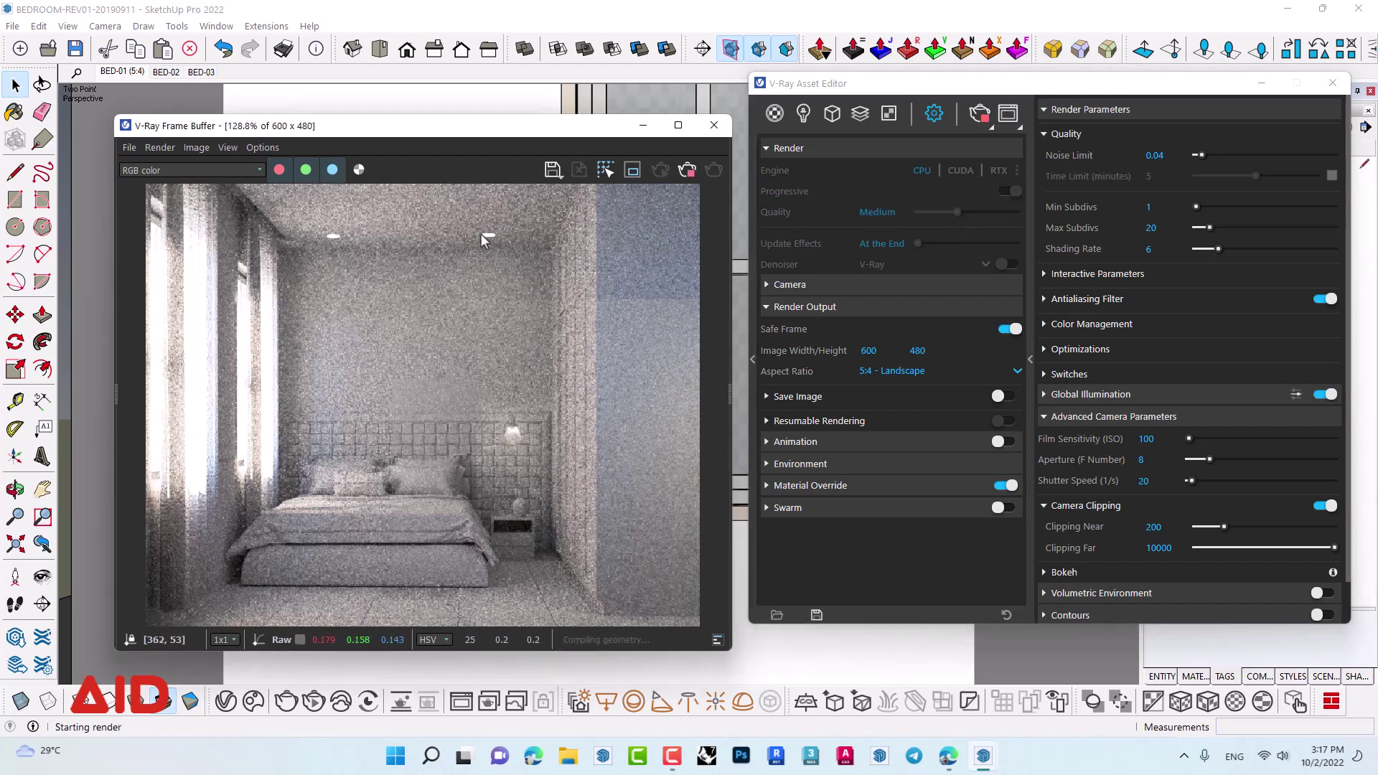
- Nudge the frame buffer left while the Medium-quality render refines
{"action": "left_click_drag", "start_coordinate": [458, 127], "coordinate": [443, 130]}
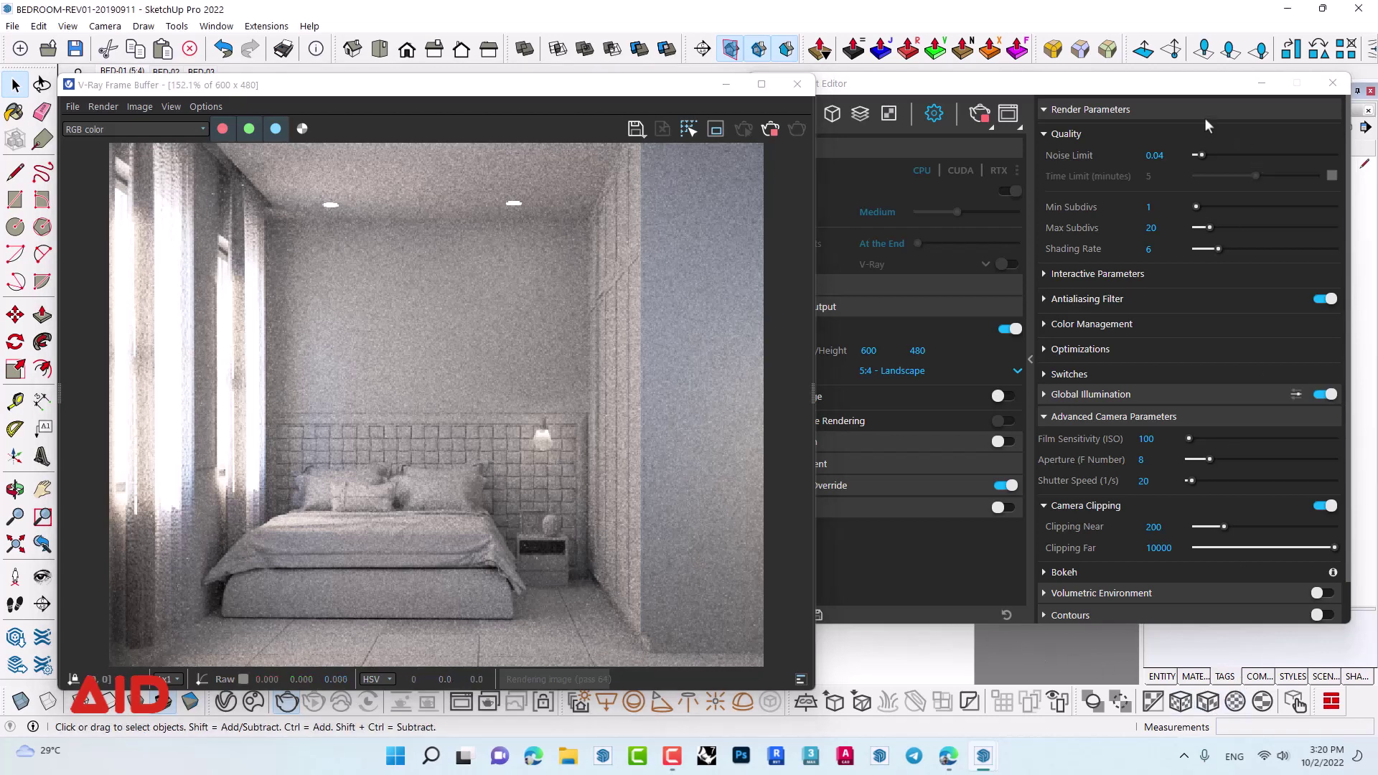
- Show the frame buffer's correction layers and reset the Exposure layer to defaults
{"action": "left_click", "coordinate": [1042, 160]}
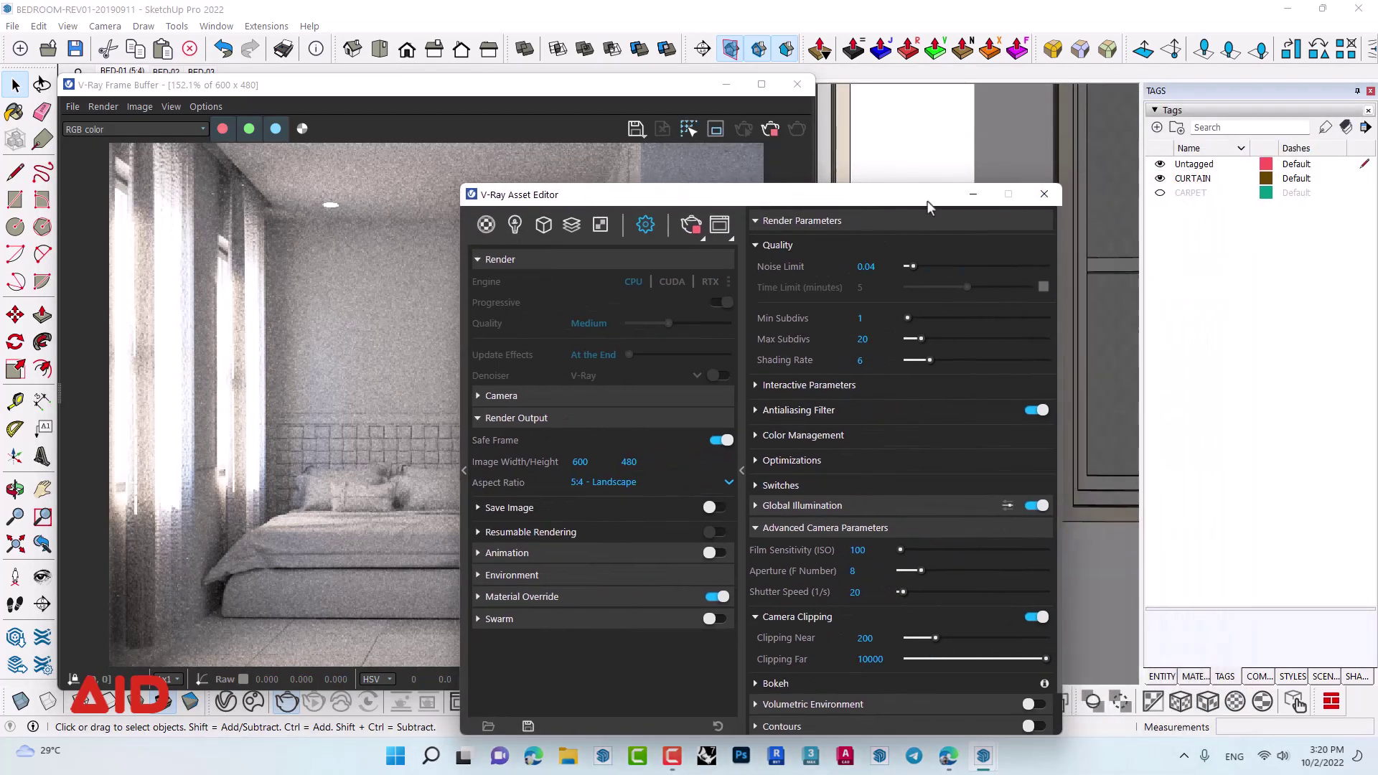
{"action": "left_click", "coordinate": [1191, 192]}
{"action": "mouse_move", "coordinate": [815, 198]}
{"action": "left_mouse_down"}
{"action": "mouse_move", "coordinate": [1015, 147]}
{"action": "mouse_move", "coordinate": [1005, 139]}
{"action": "left_mouse_up"}
{"action": "left_click", "coordinate": [665, 96]}
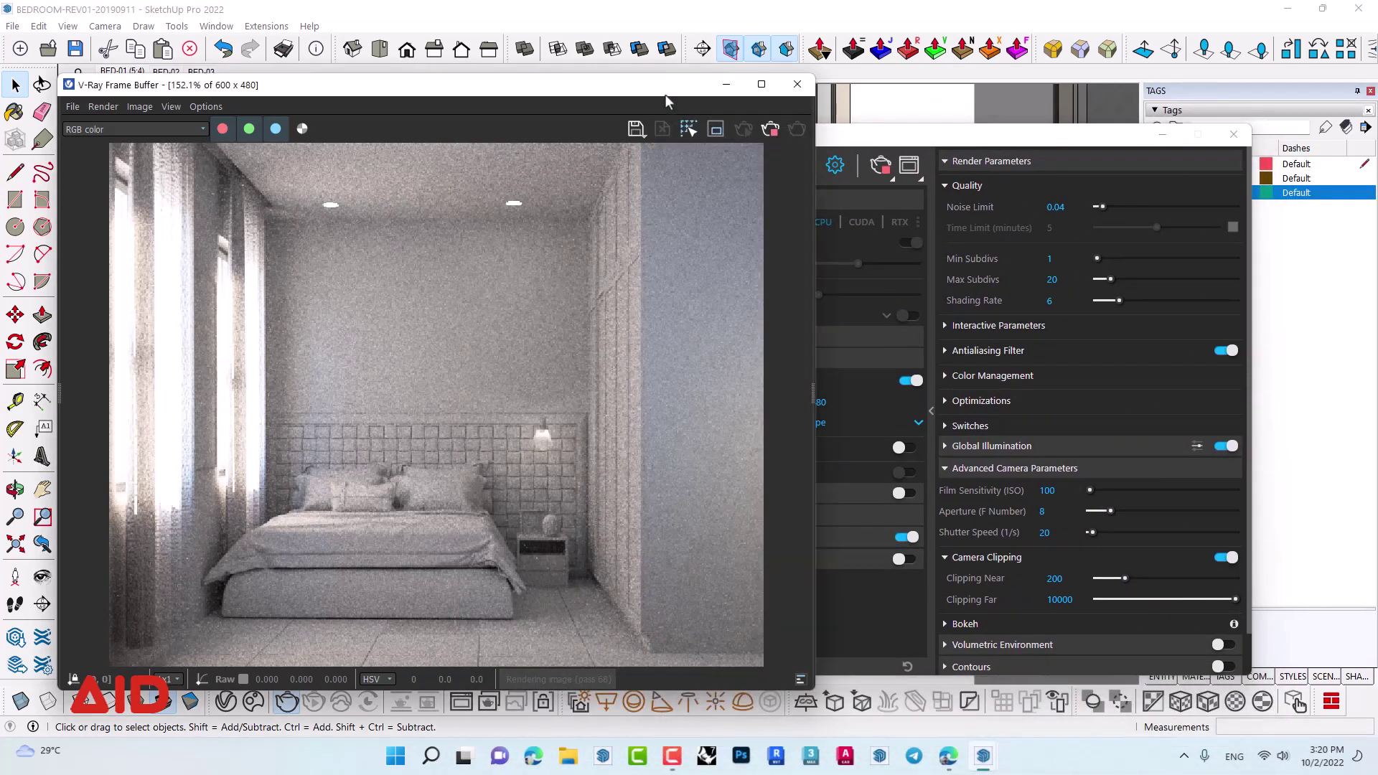
{"action": "left_click", "coordinate": [812, 397]}
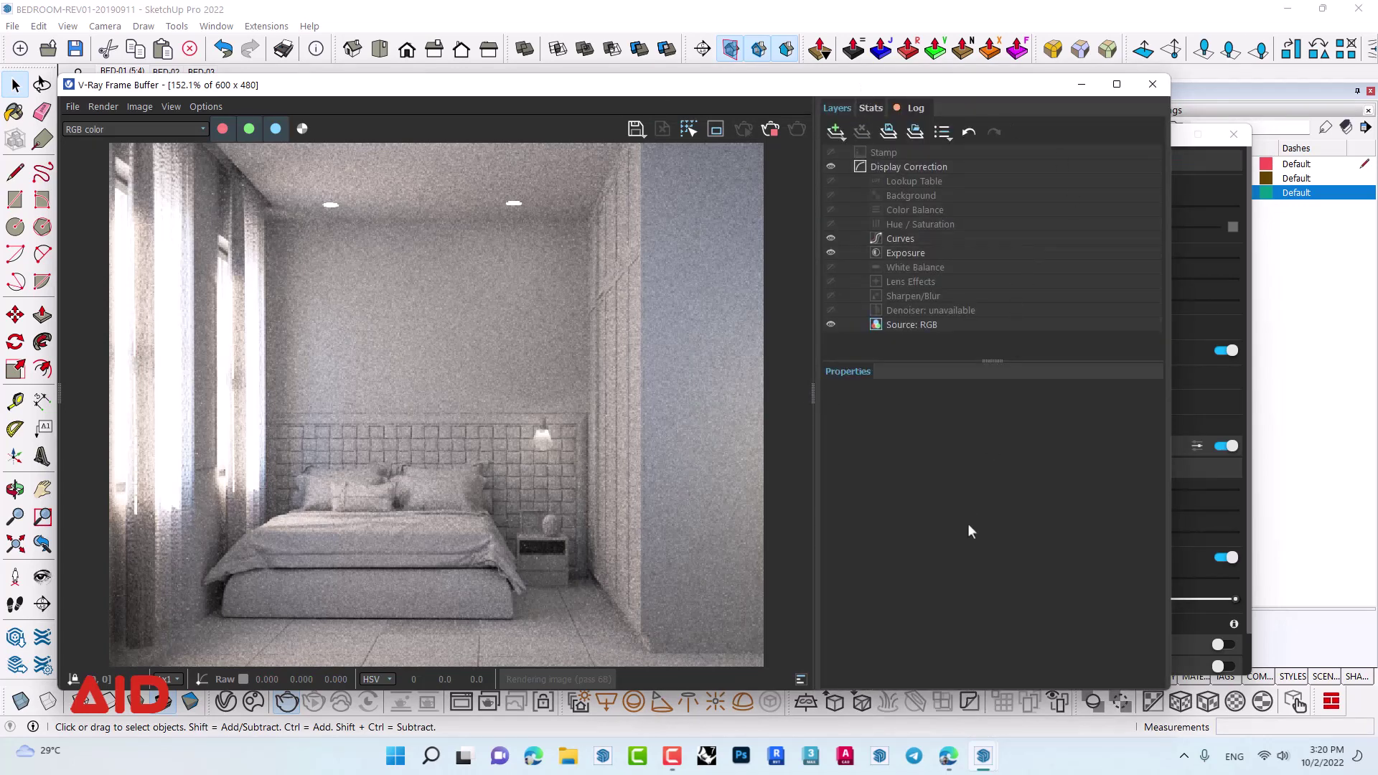
{"action": "left_click", "coordinate": [910, 253]}
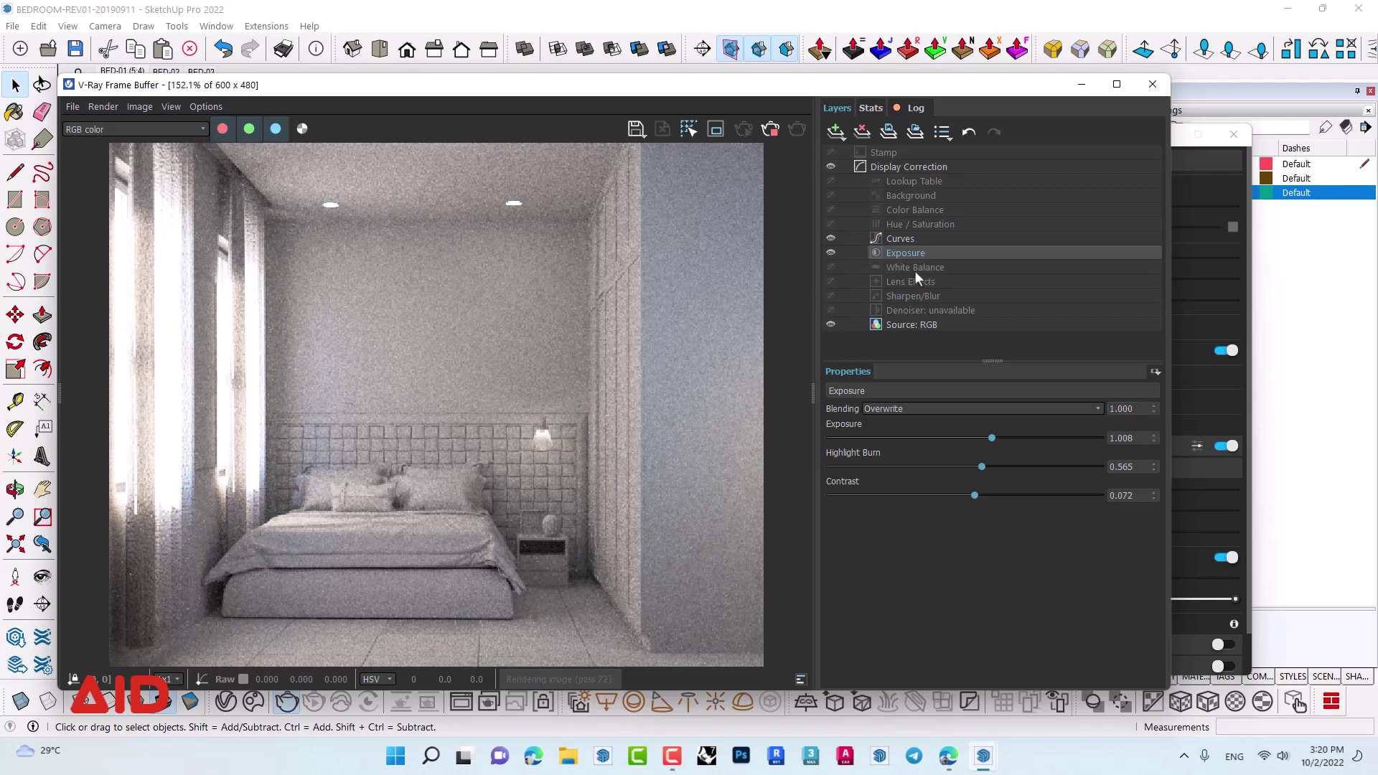
{"action": "right_click", "coordinate": [905, 254]}
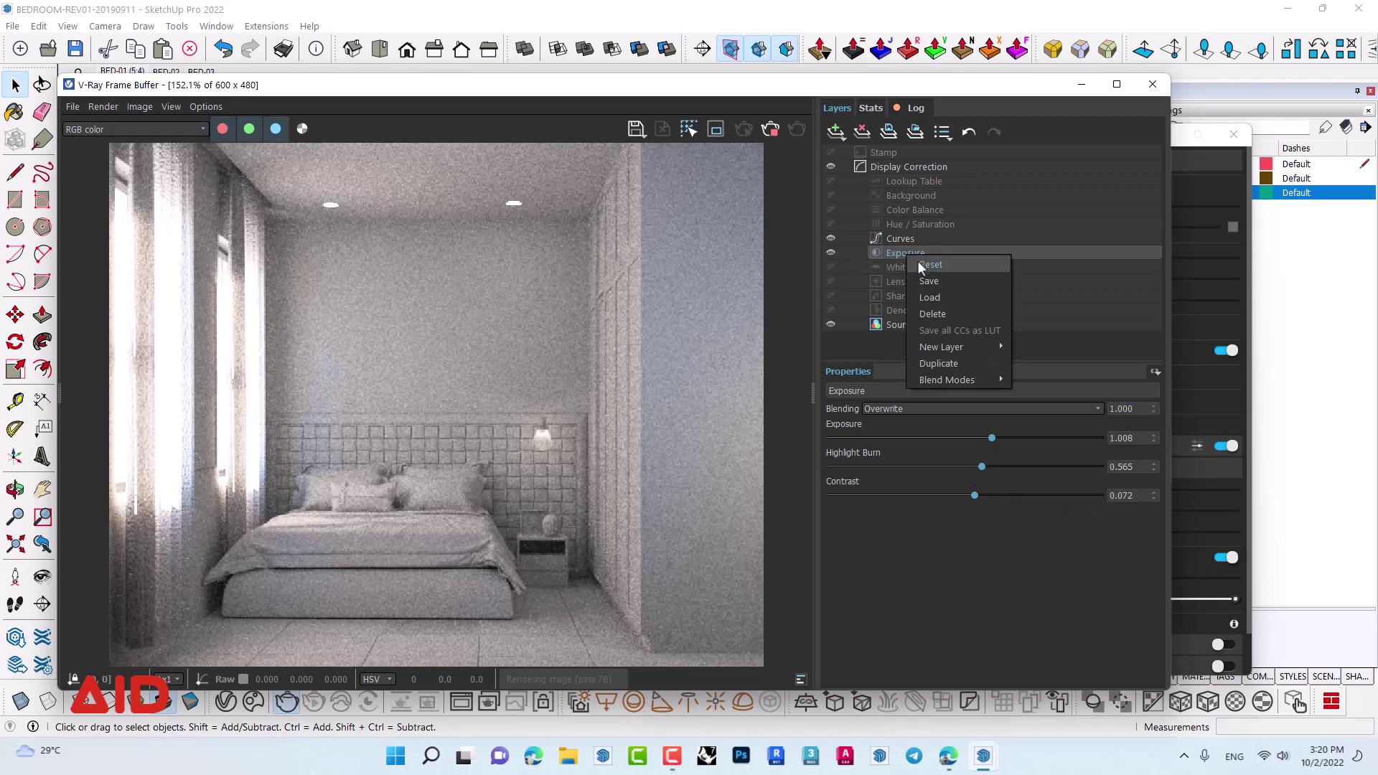
{"action": "left_click", "coordinate": [930, 265]}
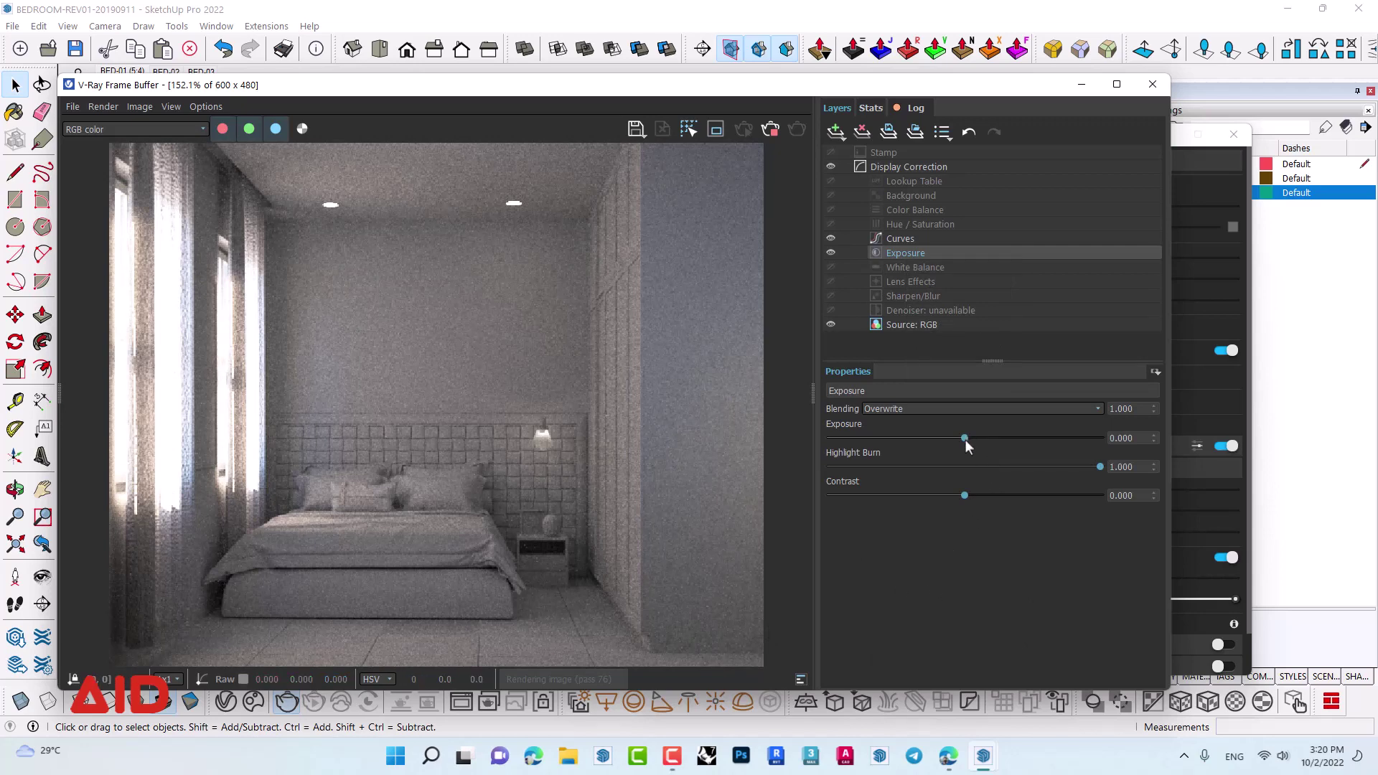
- Set the Exposure layer to Exposure 1.000 and Highlight Burn 0.500
{"action": "left_click_drag", "start_coordinate": [965, 437], "coordinate": [990, 438]}
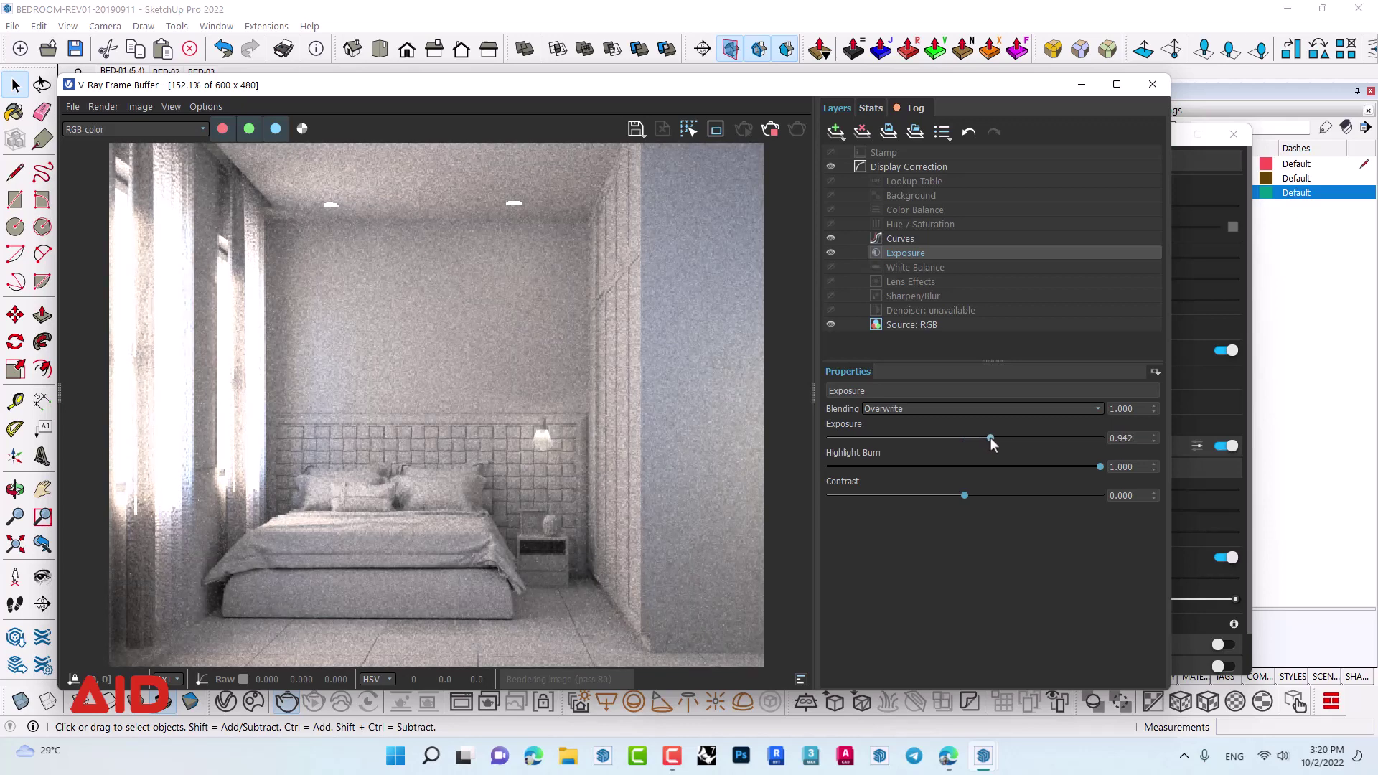
{"action": "double_click", "coordinate": [1147, 440]}
{"action": "key", "text": "ctrl+a"}
{"action": "key", "text": "Return"}
{"action": "left_click_drag", "start_coordinate": [1099, 468], "coordinate": [921, 475]}
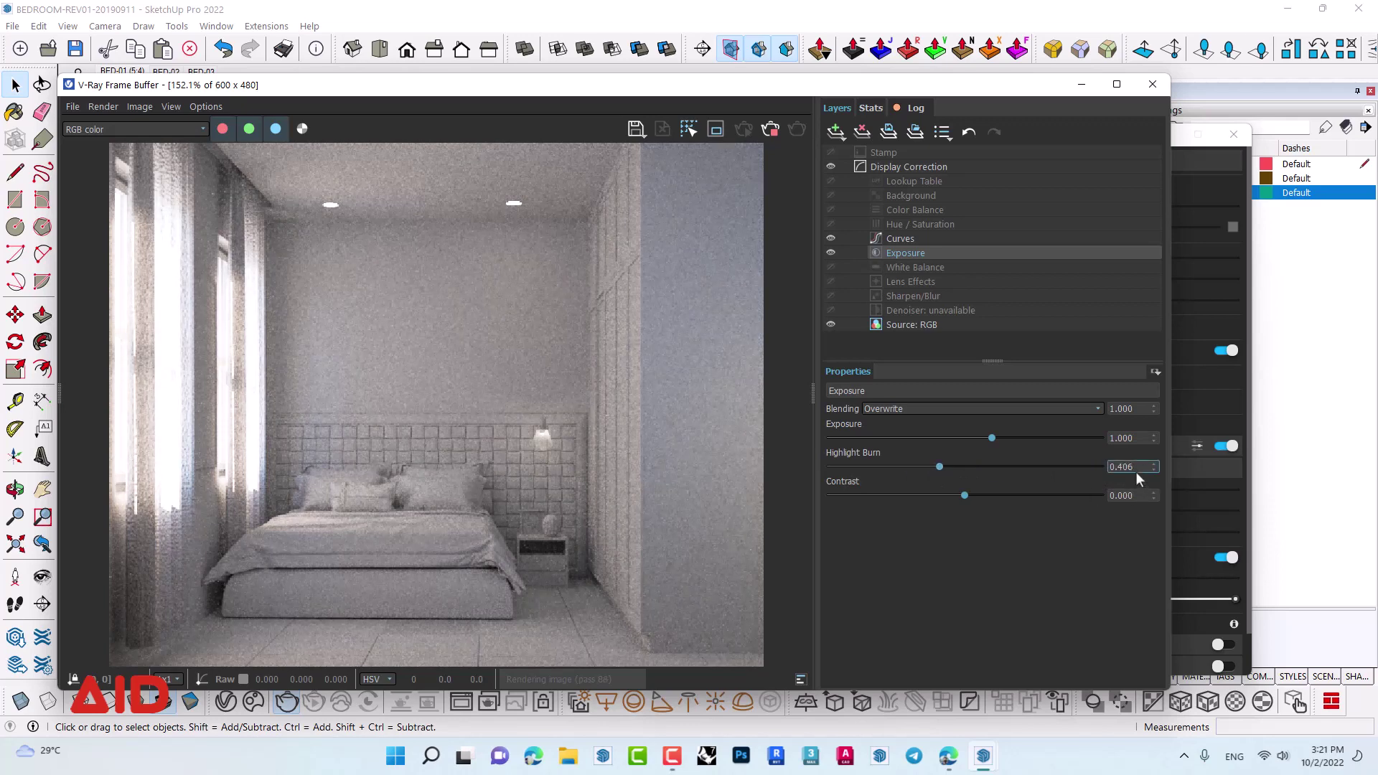
{"action": "left_click_drag", "start_coordinate": [1135, 467], "coordinate": [1105, 468]}
{"action": "type", "text": "0.5"}
{"action": "key", "text": "Return"}
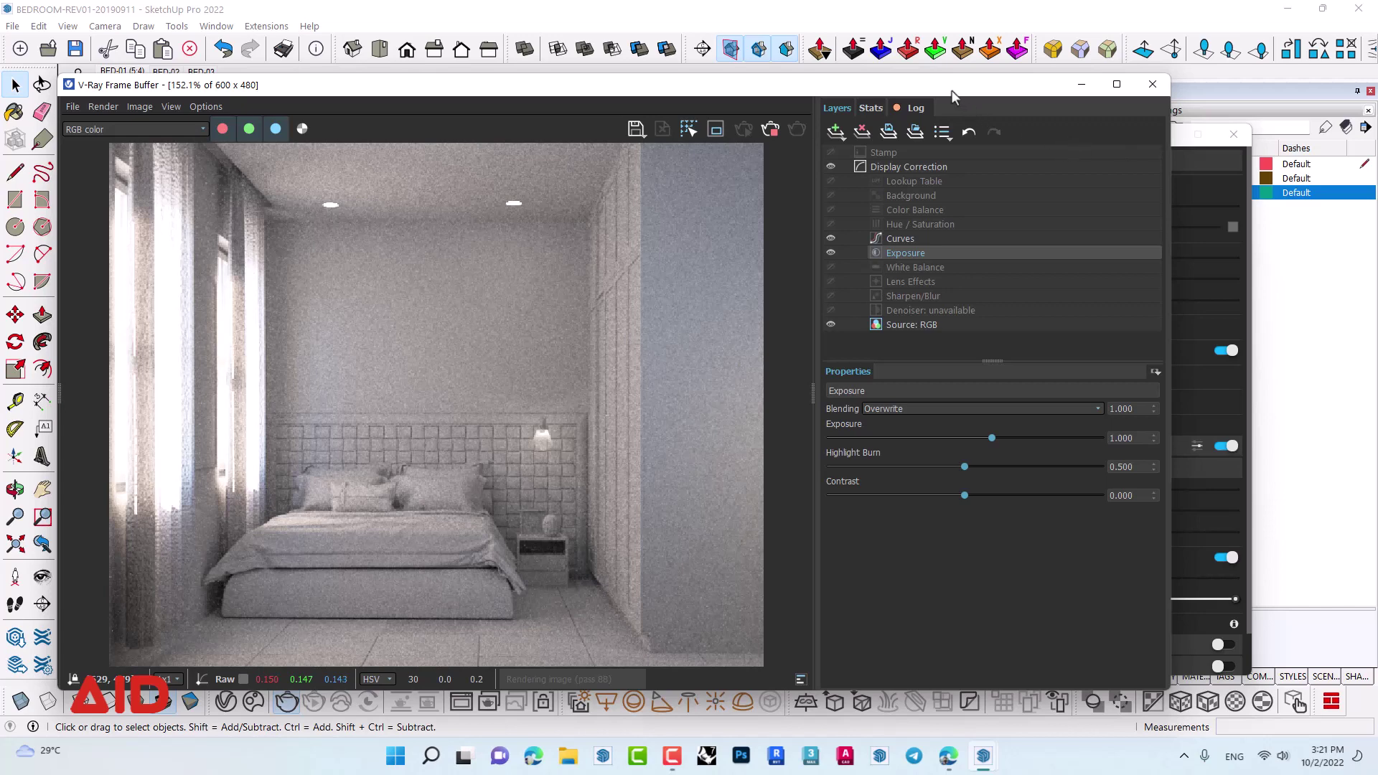
{"action": "left_click_drag", "start_coordinate": [951, 91], "coordinate": [893, 87]}
- Set Color Management Highlight Burn to 0.5 and collapse the render parameters panel
{"action": "left_click", "coordinate": [1116, 141]}
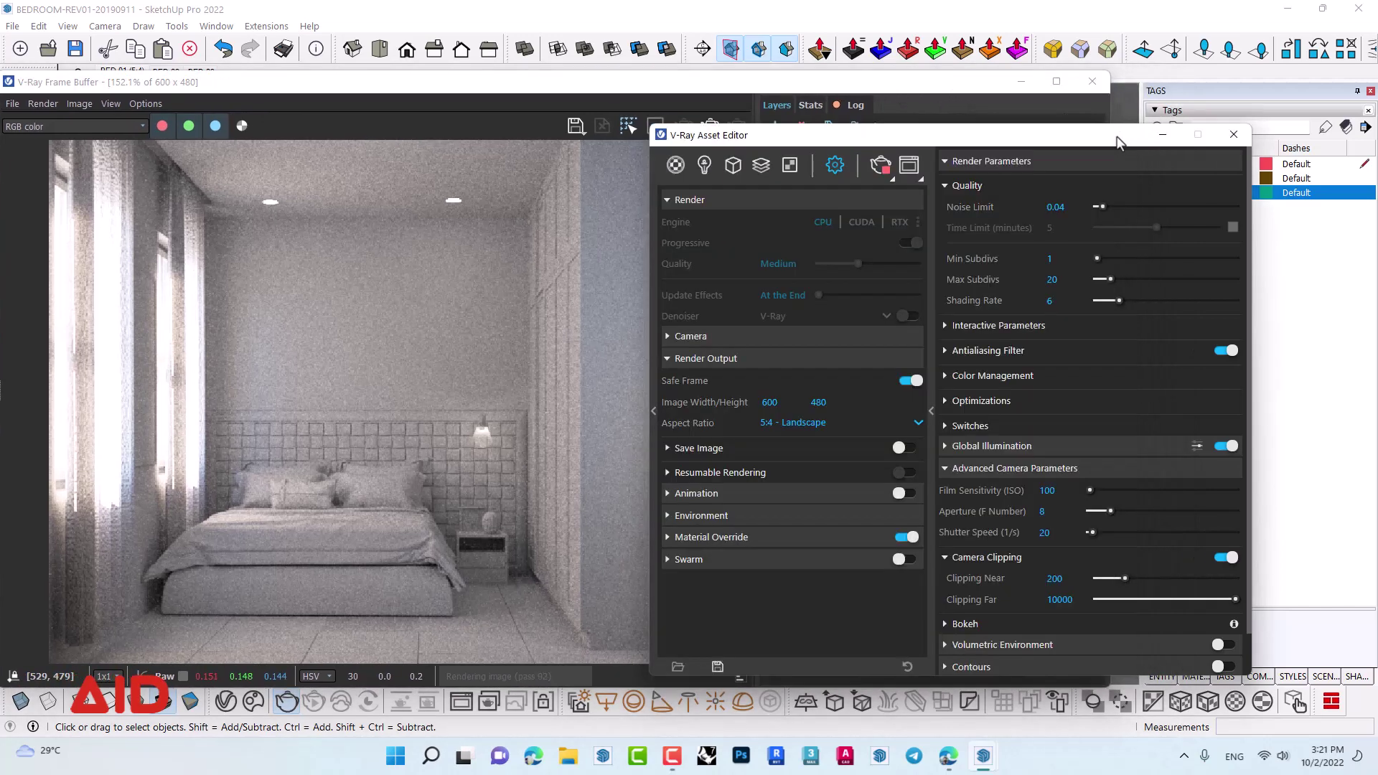
{"action": "left_click", "coordinate": [945, 378]}
{"action": "left_click", "coordinate": [1063, 443]}
{"action": "type", "text": "0"}
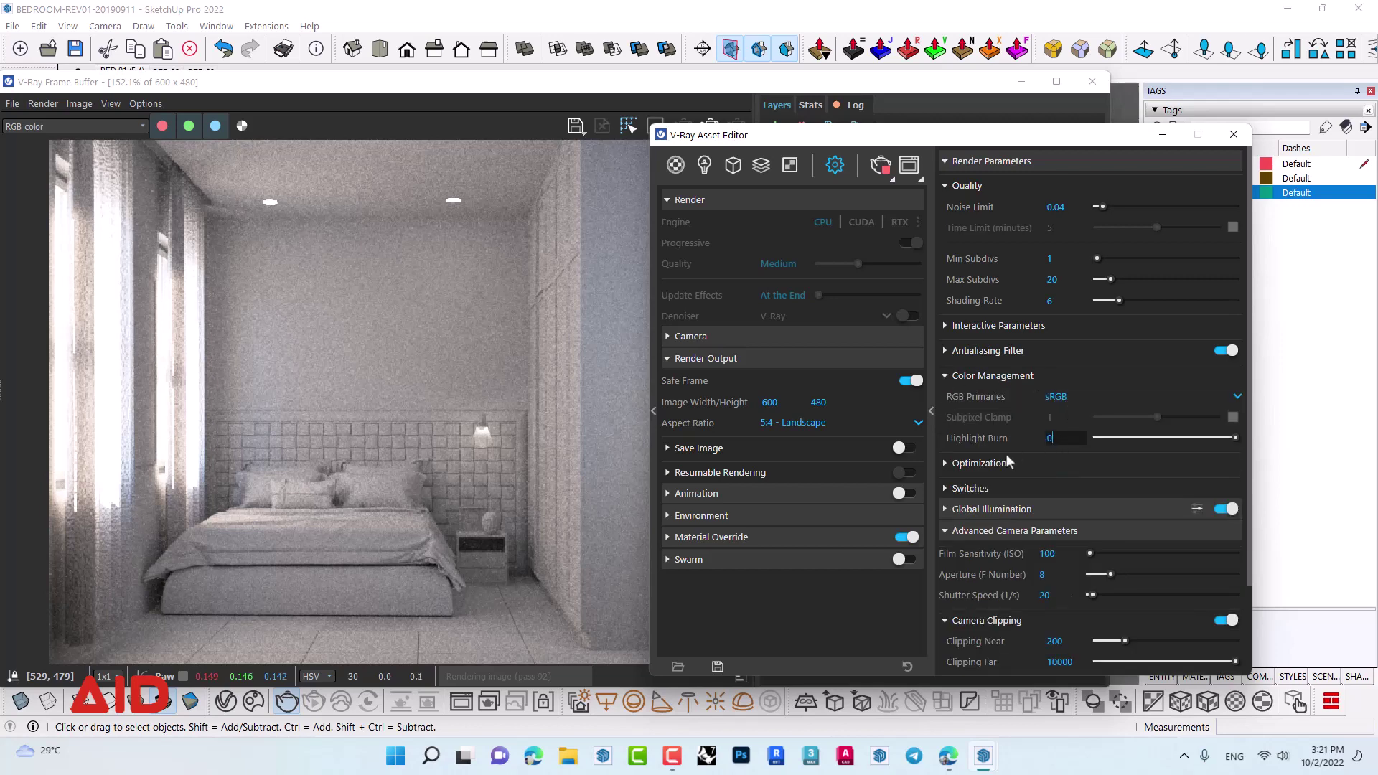
{"action": "type", "text": ".5"}
{"action": "key", "text": "Return"}
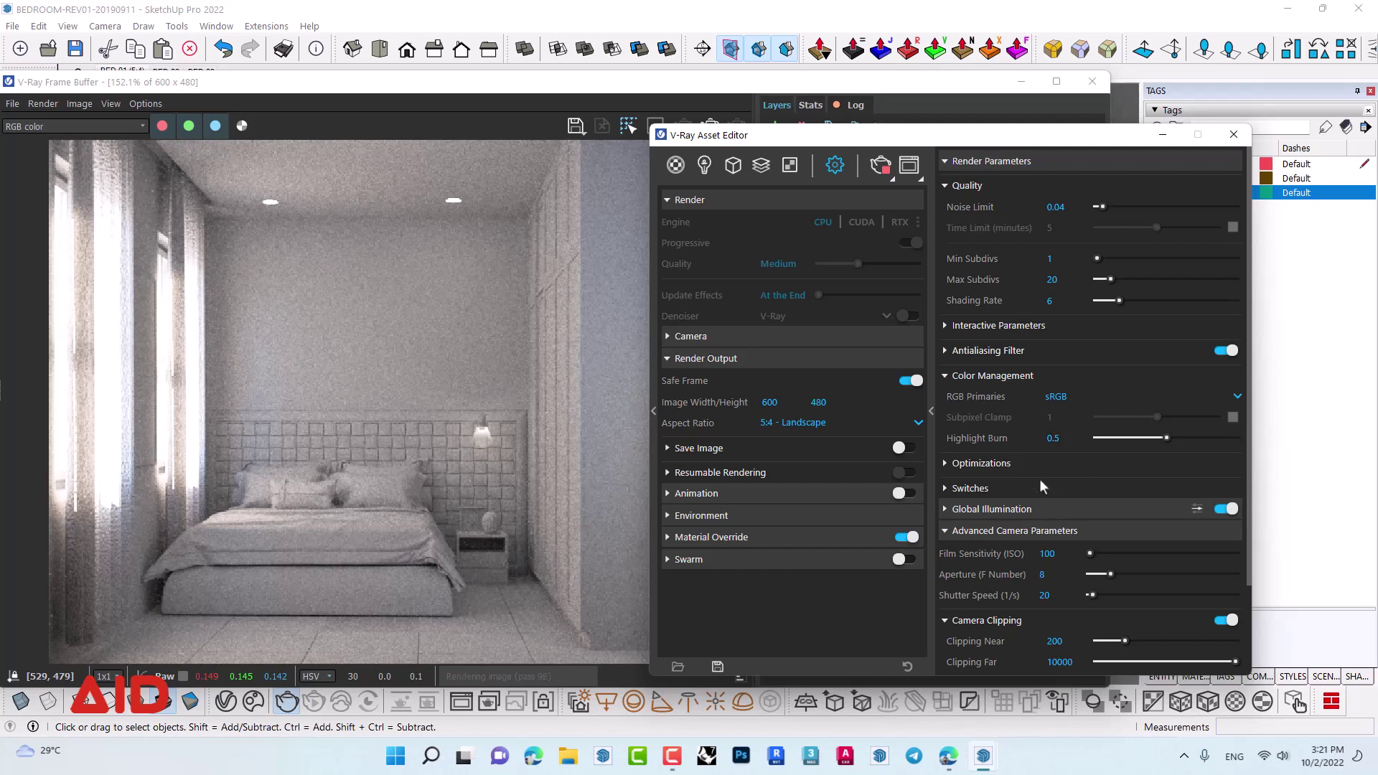
{"action": "left_click", "coordinate": [1065, 437]}
{"action": "left_click", "coordinate": [1078, 439]}
{"action": "double_click", "coordinate": [1058, 438]}
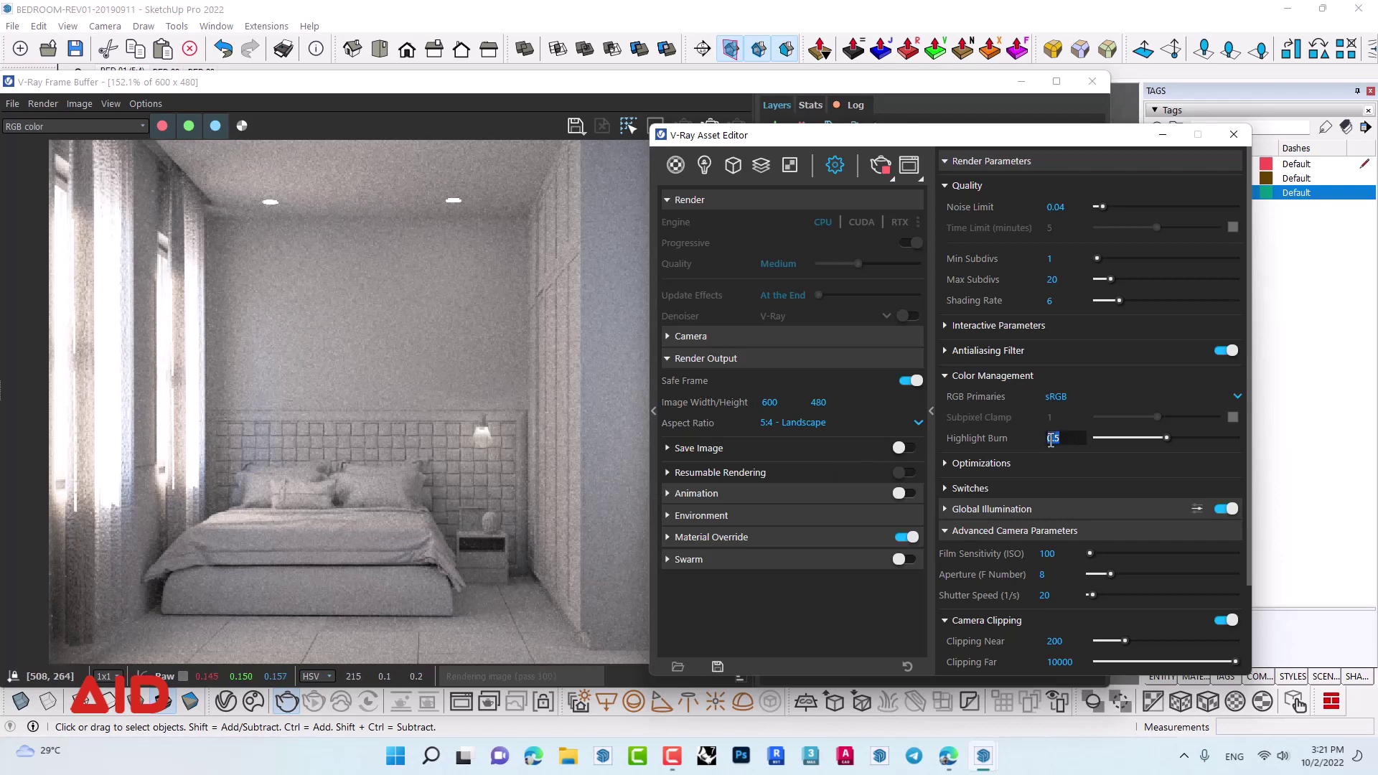
{"action": "left_click", "coordinate": [931, 413]}
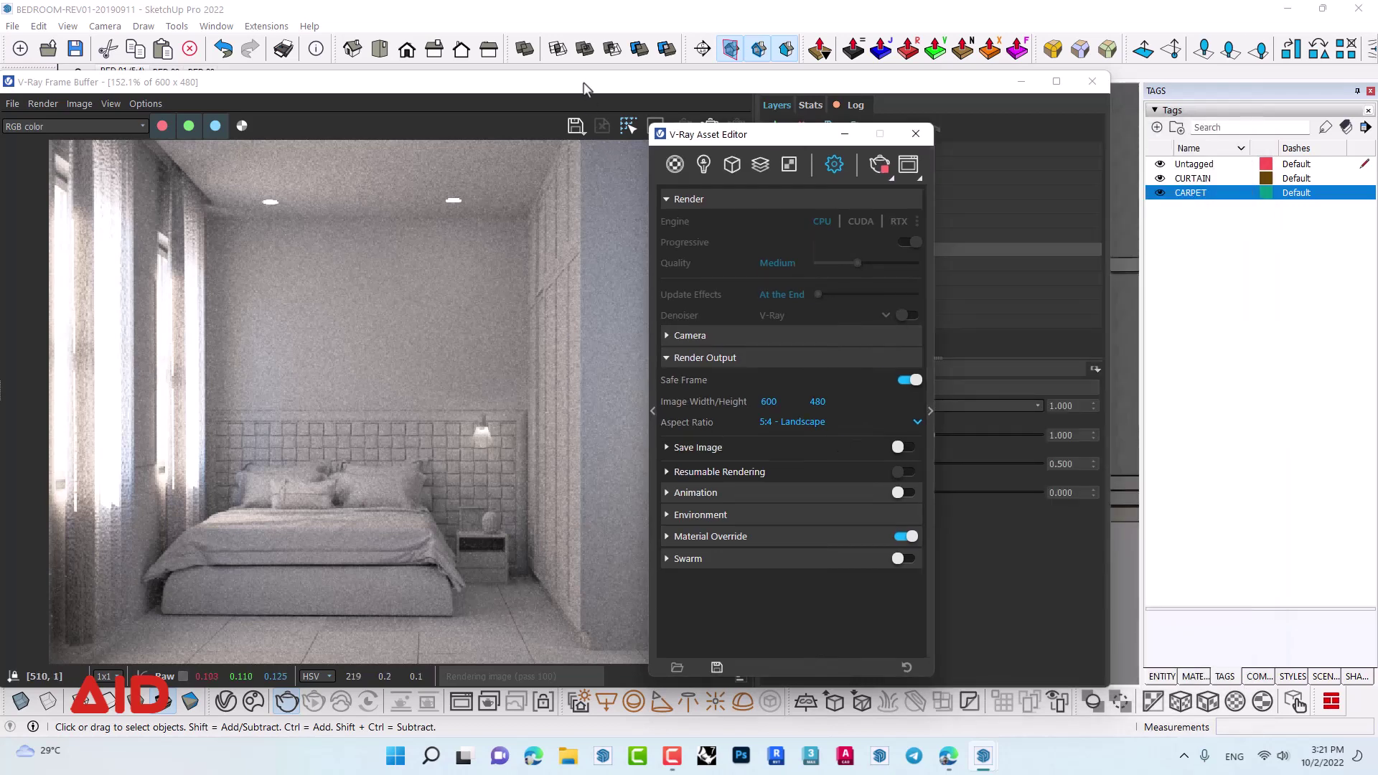
- Set the Exposure layer Contrast to 0.050, stop the render, and hide the layers panel
{"action": "left_click_drag", "start_coordinate": [584, 88], "coordinate": [632, 83]}
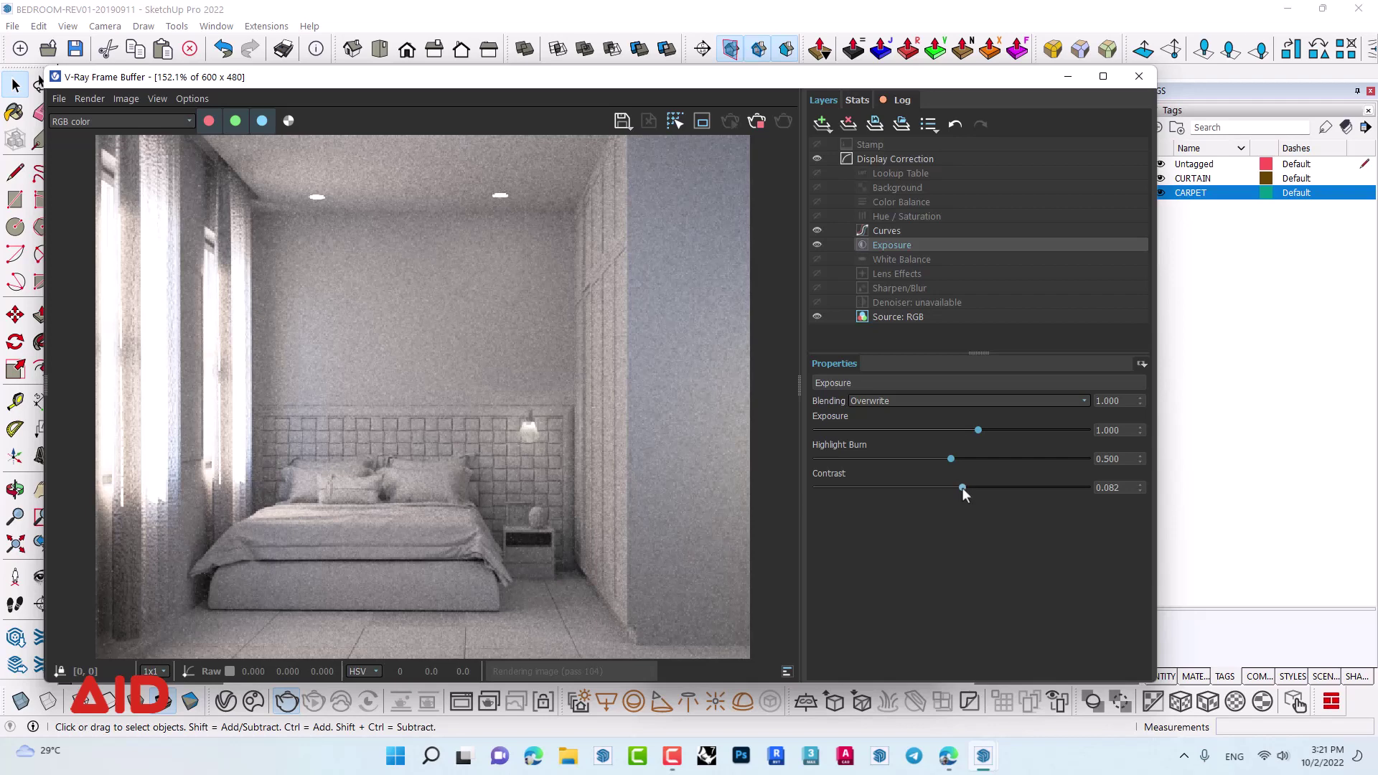
{"action": "left_click_drag", "start_coordinate": [1126, 494], "coordinate": [1090, 493]}
{"action": "type", "text": "0."}
{"action": "type", "text": "0"}
{"action": "key", "text": "Return"}
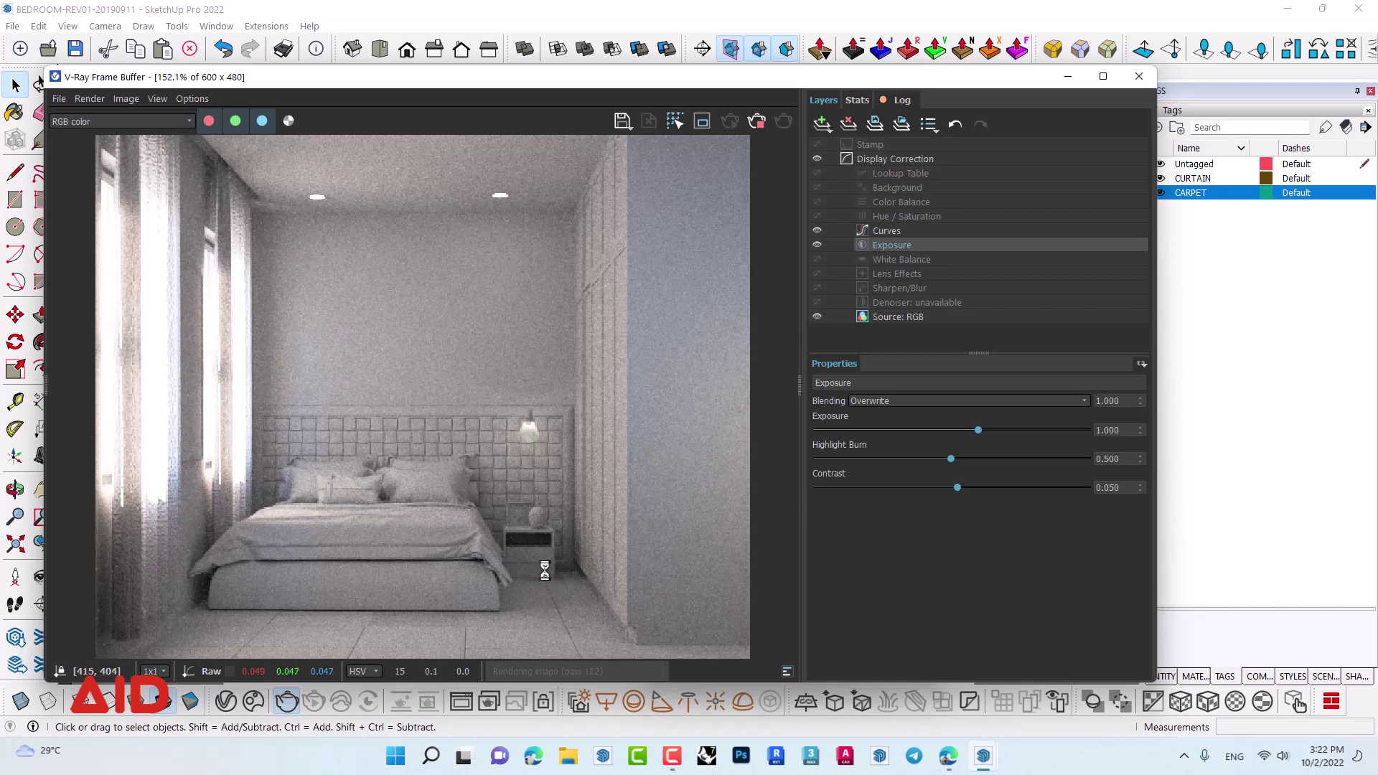
{"action": "left_click", "coordinate": [764, 123]}
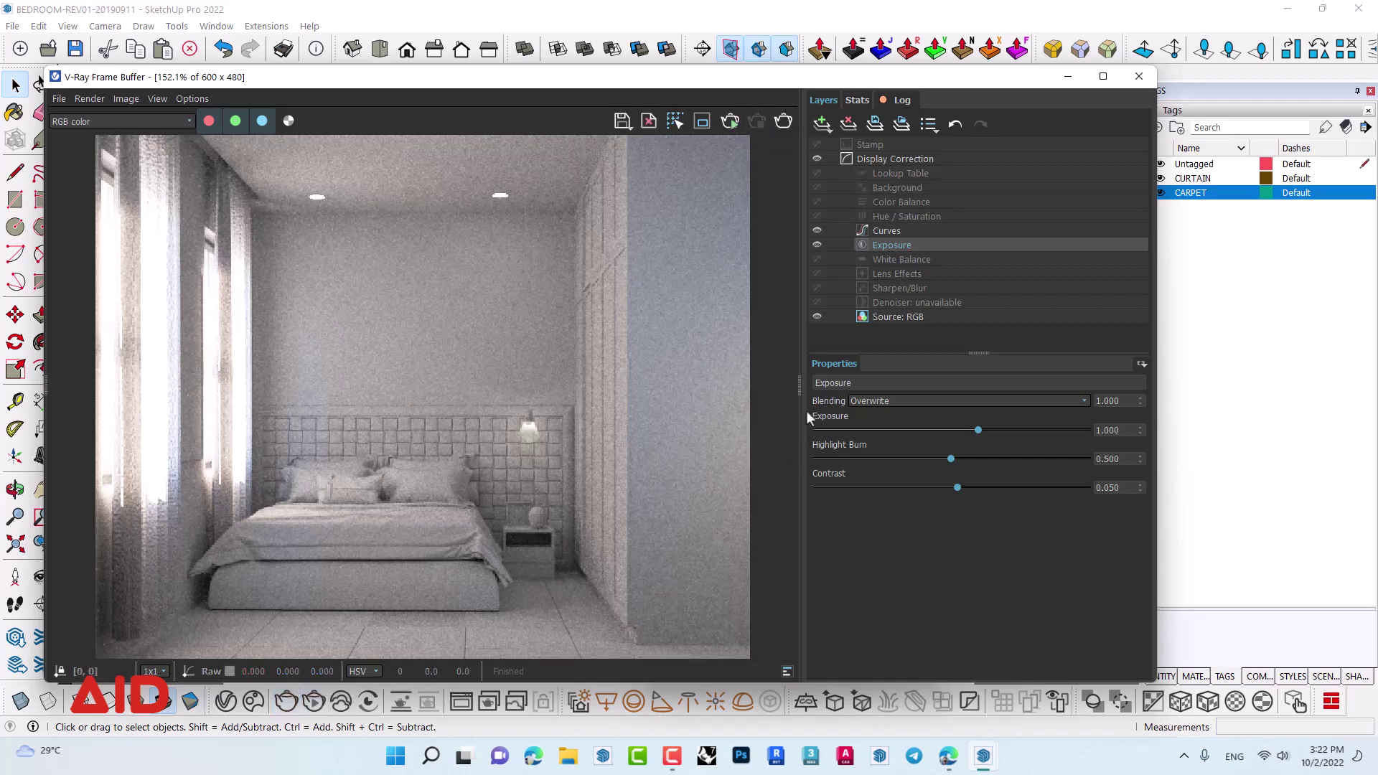
{"action": "left_click", "coordinate": [800, 390]}
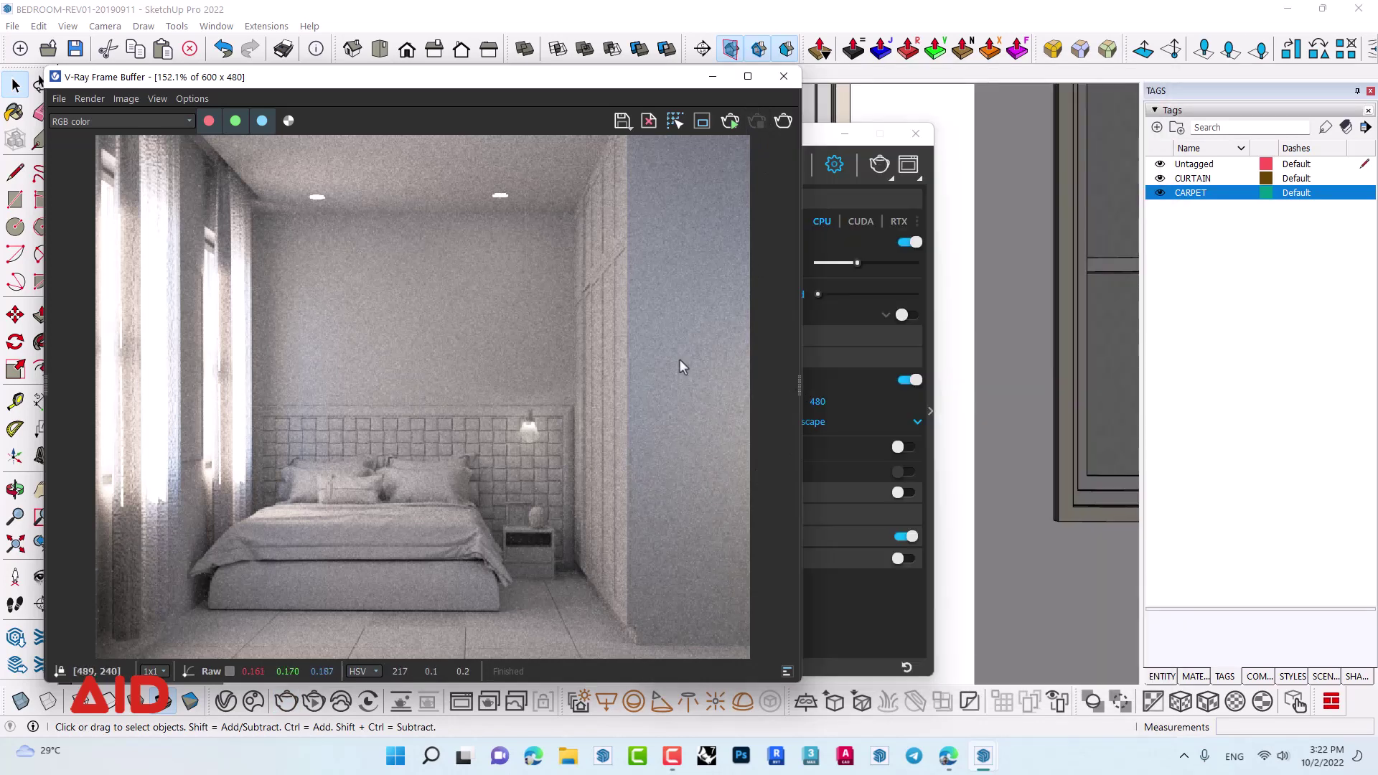
- Raise render quality from Medium to High and turn on the V-Ray denoiser
{"action": "left_click", "coordinate": [811, 138]}
{"action": "left_click_drag", "start_coordinate": [798, 138], "coordinate": [957, 122]}
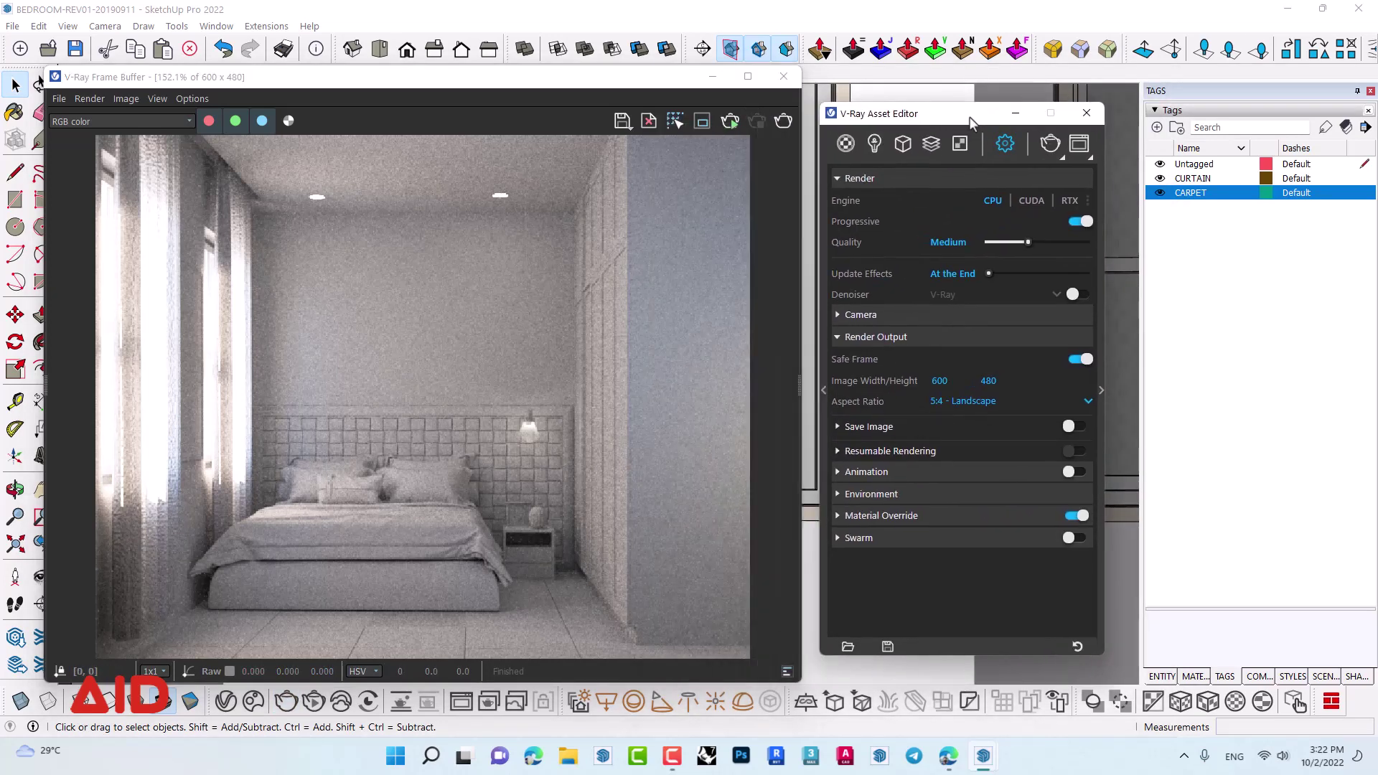
{"action": "left_click", "coordinate": [1100, 395]}
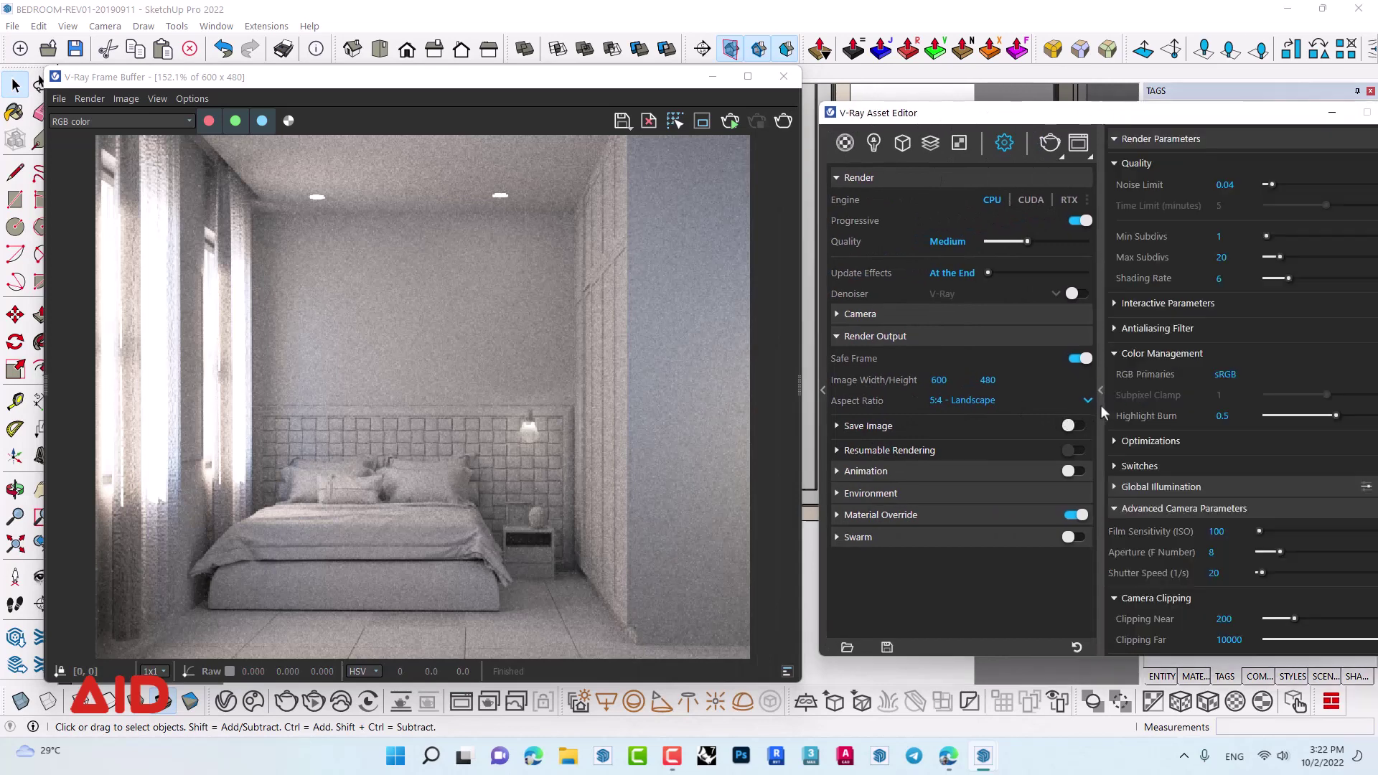
{"action": "left_click_drag", "start_coordinate": [1021, 122], "coordinate": [808, 120]}
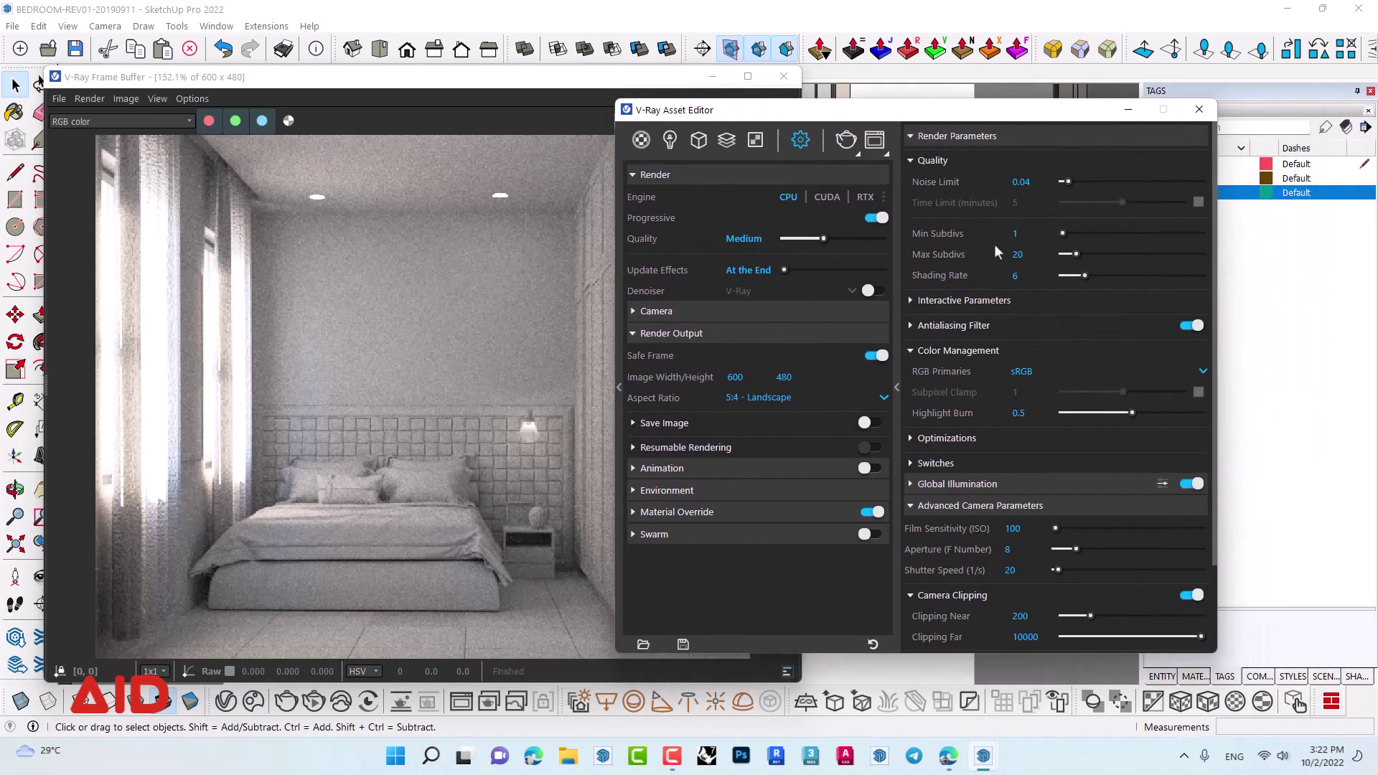
{"action": "left_click", "coordinate": [854, 241]}
{"action": "left_click", "coordinate": [883, 290]}
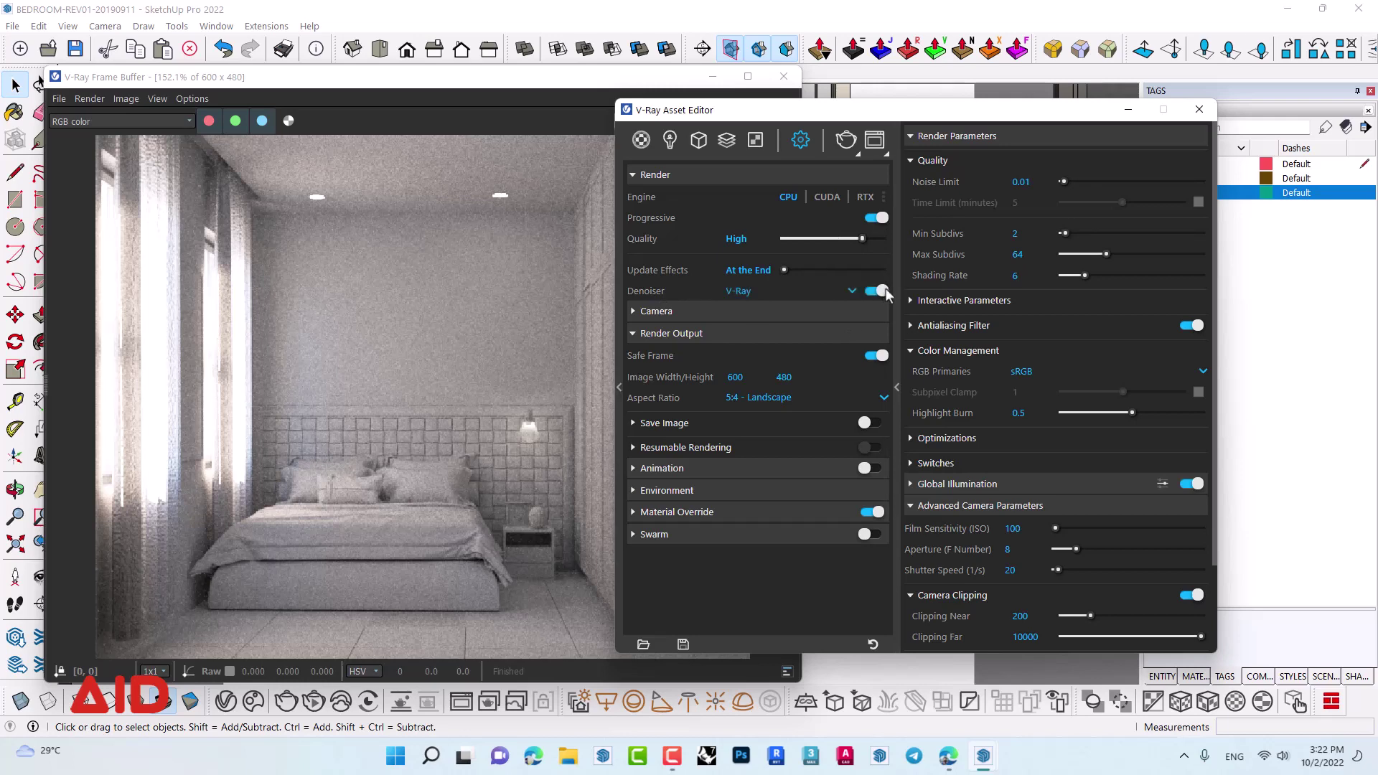
- Set output image width to 1500 (1500×1200) and switch Material Override off
{"action": "left_click_drag", "start_coordinate": [887, 120], "coordinate": [762, 130]}
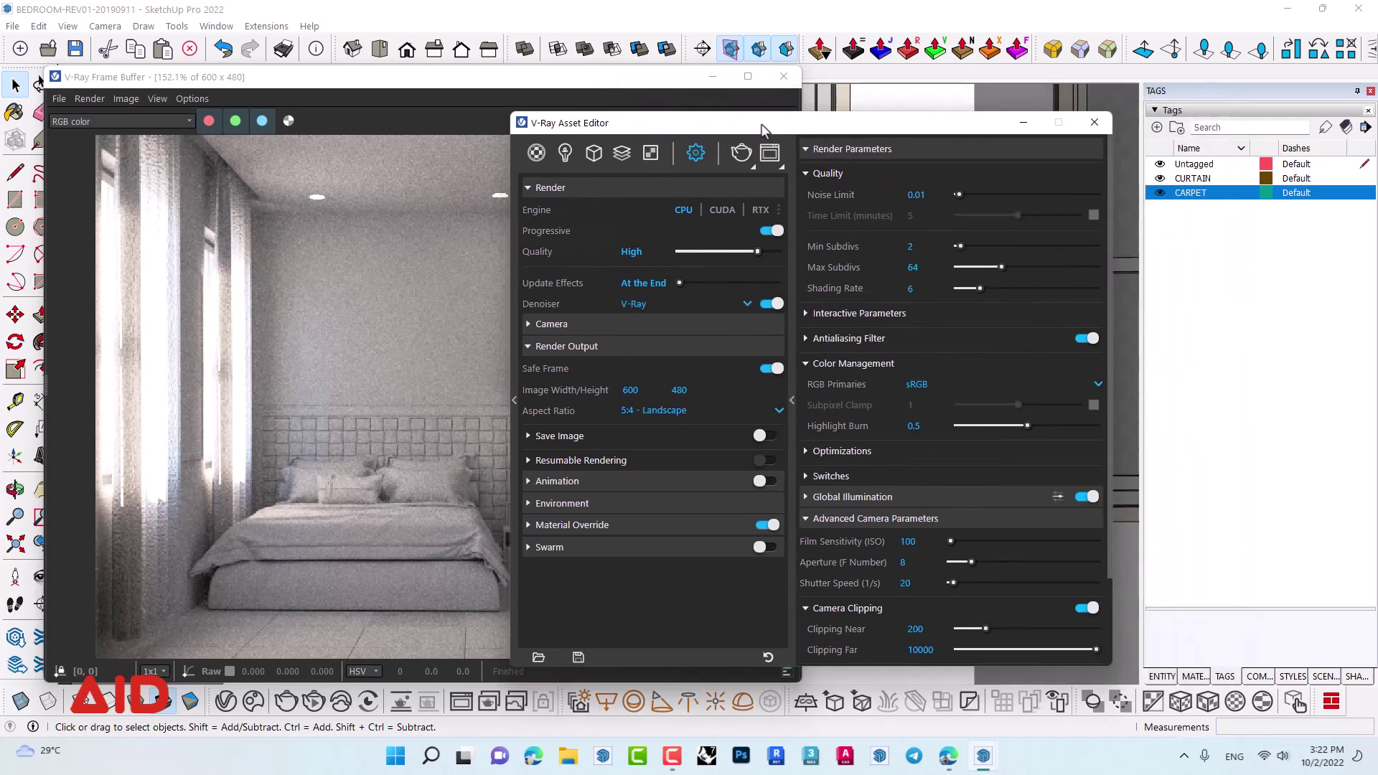
{"action": "left_click", "coordinate": [652, 391]}
{"action": "type", "text": "1200"}
{"action": "key", "text": "Return"}
{"action": "type", "text": "1"}
{"action": "type", "text": "0"}
{"action": "type", "text": "0"}
{"action": "key", "text": "Return"}
{"action": "left_click", "coordinate": [529, 346]}
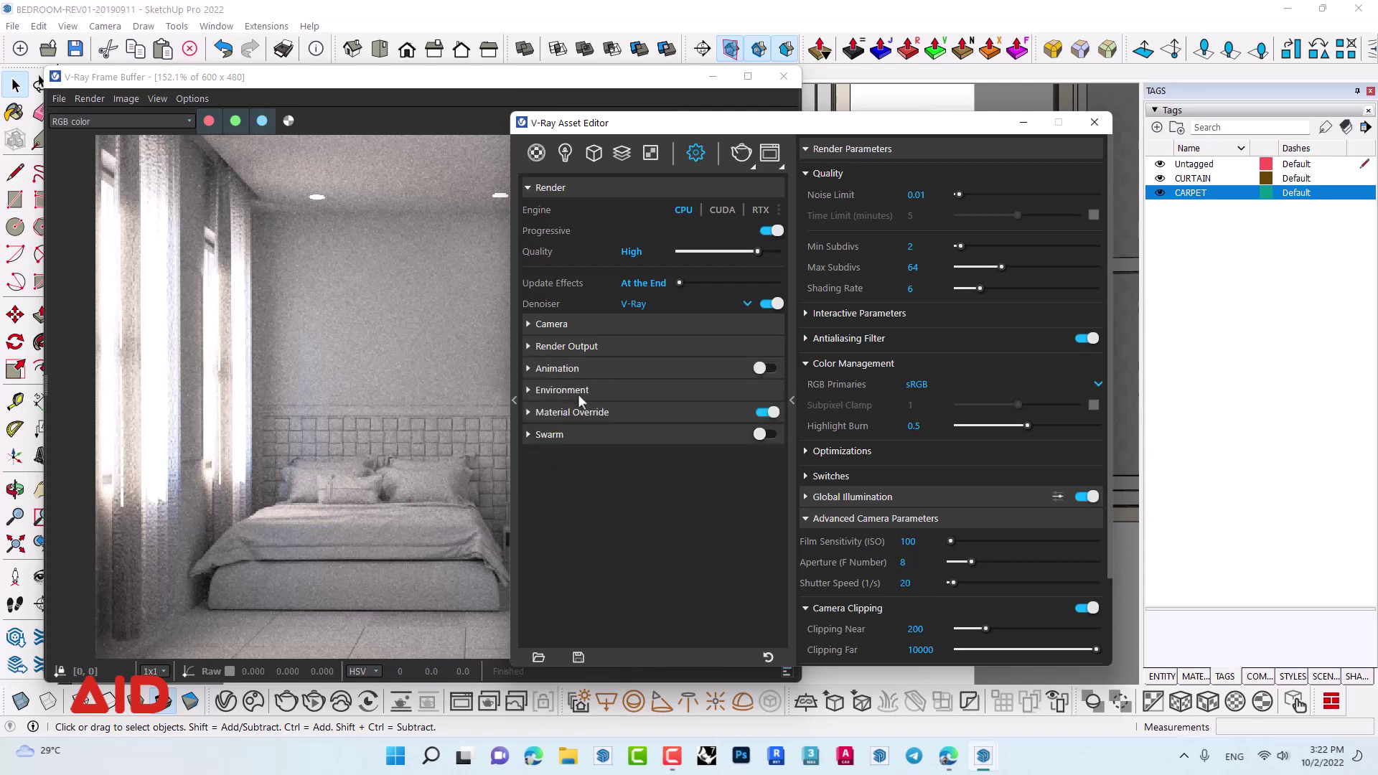
{"action": "left_click", "coordinate": [765, 412]}
- Switch Global Illumination primary rays from Brute force to Irradiance map, keeping Light cache secondary
{"action": "left_click", "coordinate": [819, 498]}
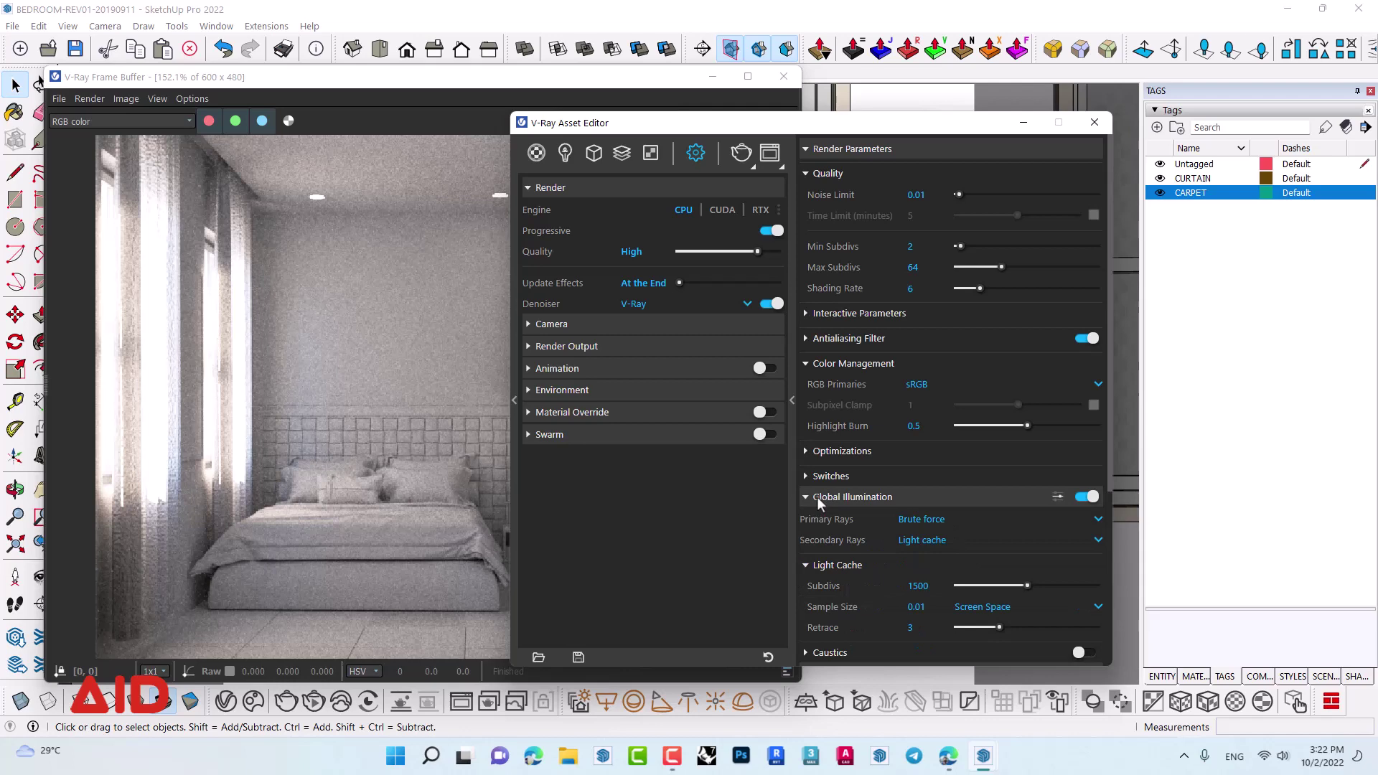
{"action": "left_click", "coordinate": [920, 518]}
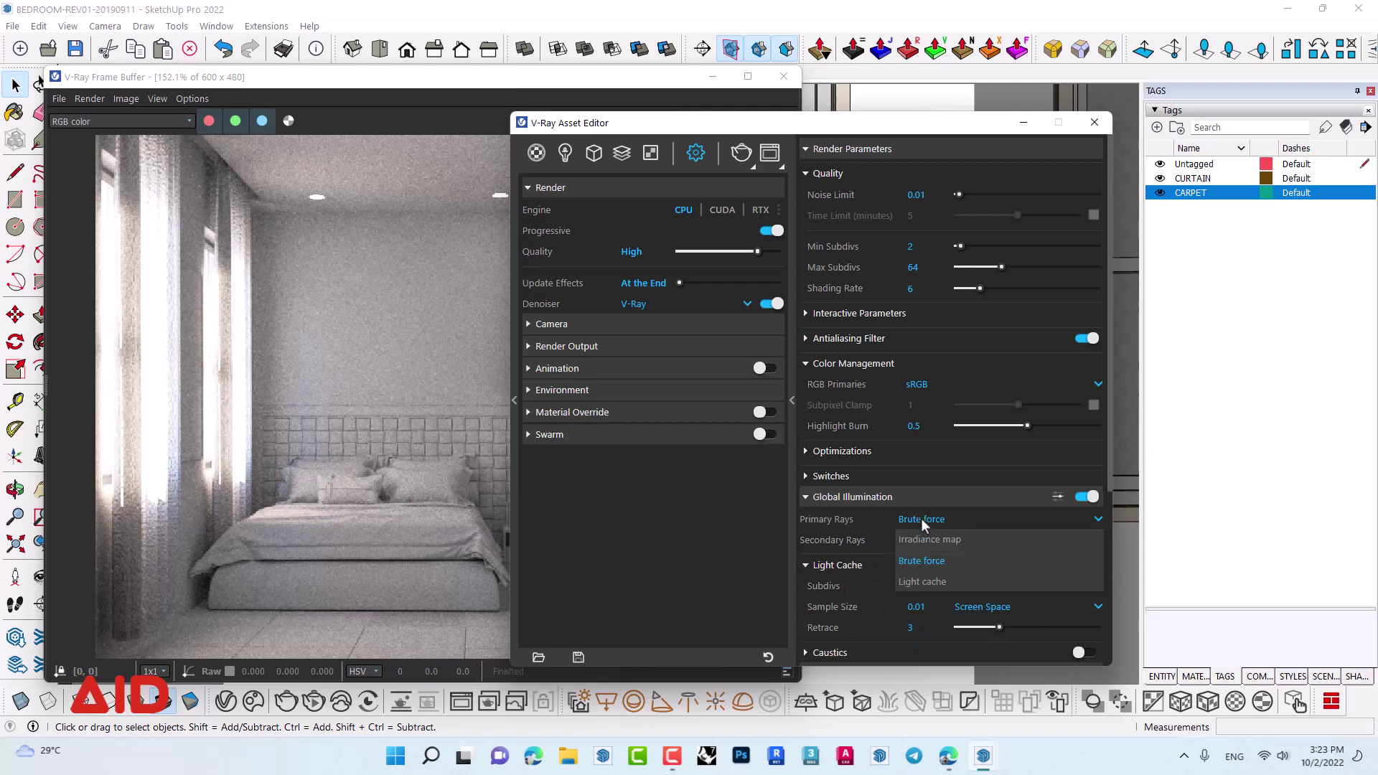
{"action": "left_click", "coordinate": [920, 540]}
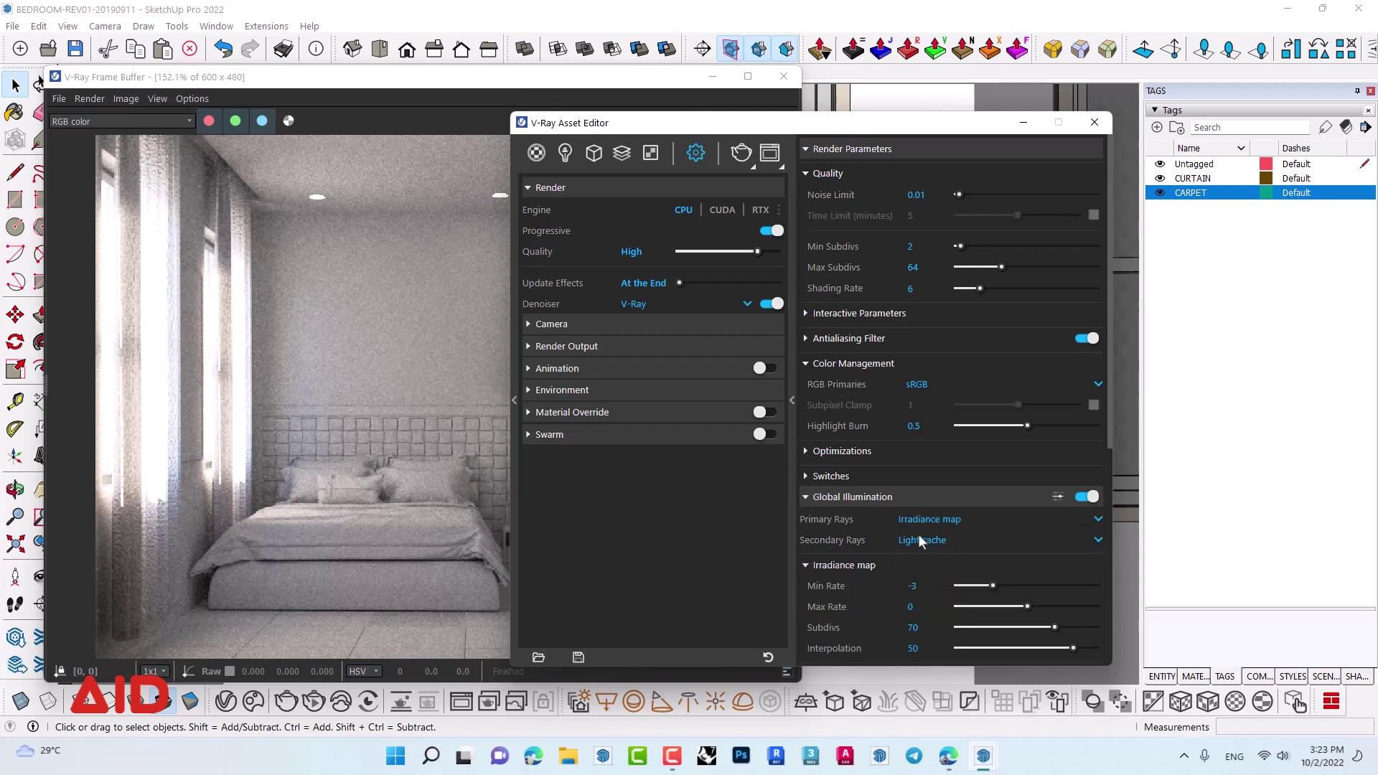
{"action": "left_click", "coordinate": [847, 499]}
{"action": "left_click", "coordinate": [872, 500]}
{"action": "left_click", "coordinate": [818, 566]}
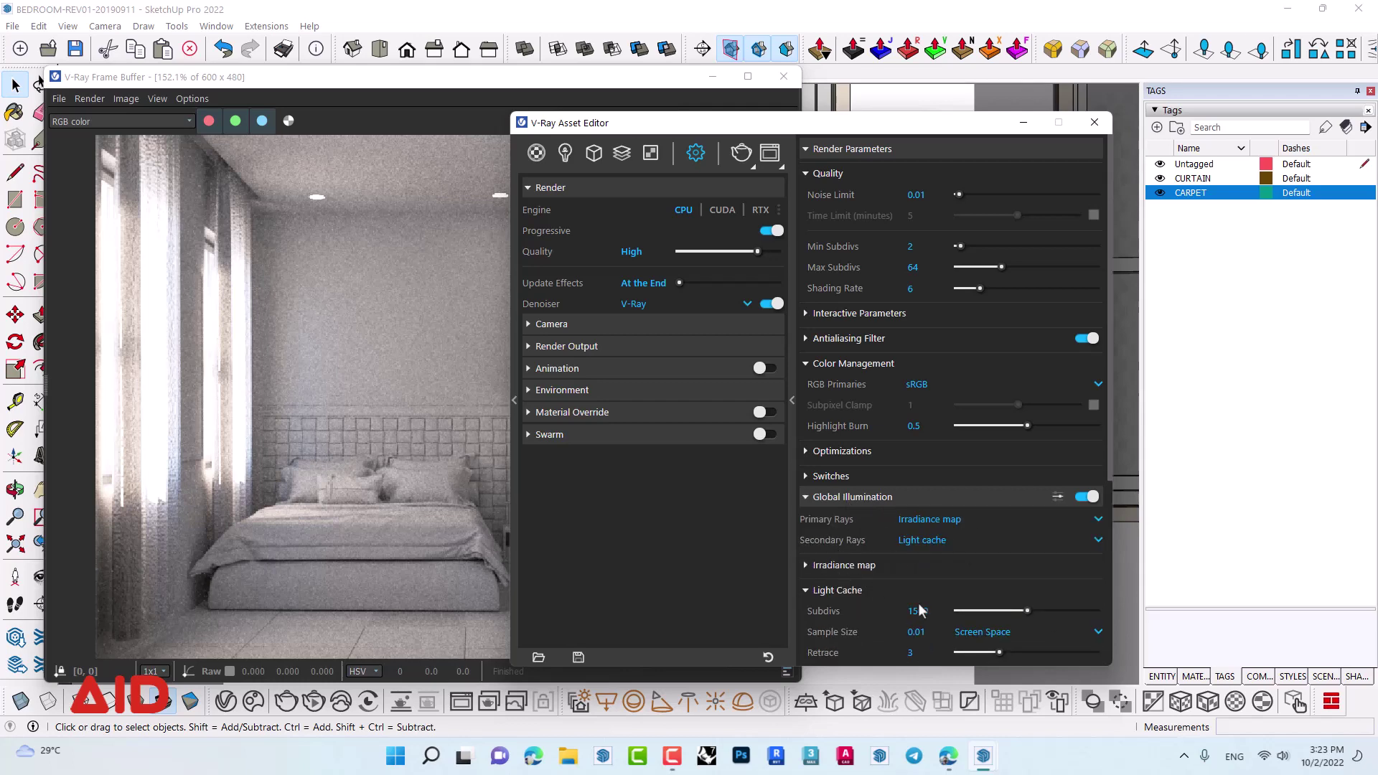
{"action": "left_click", "coordinate": [908, 611]}
{"action": "left_click", "coordinate": [829, 590]}
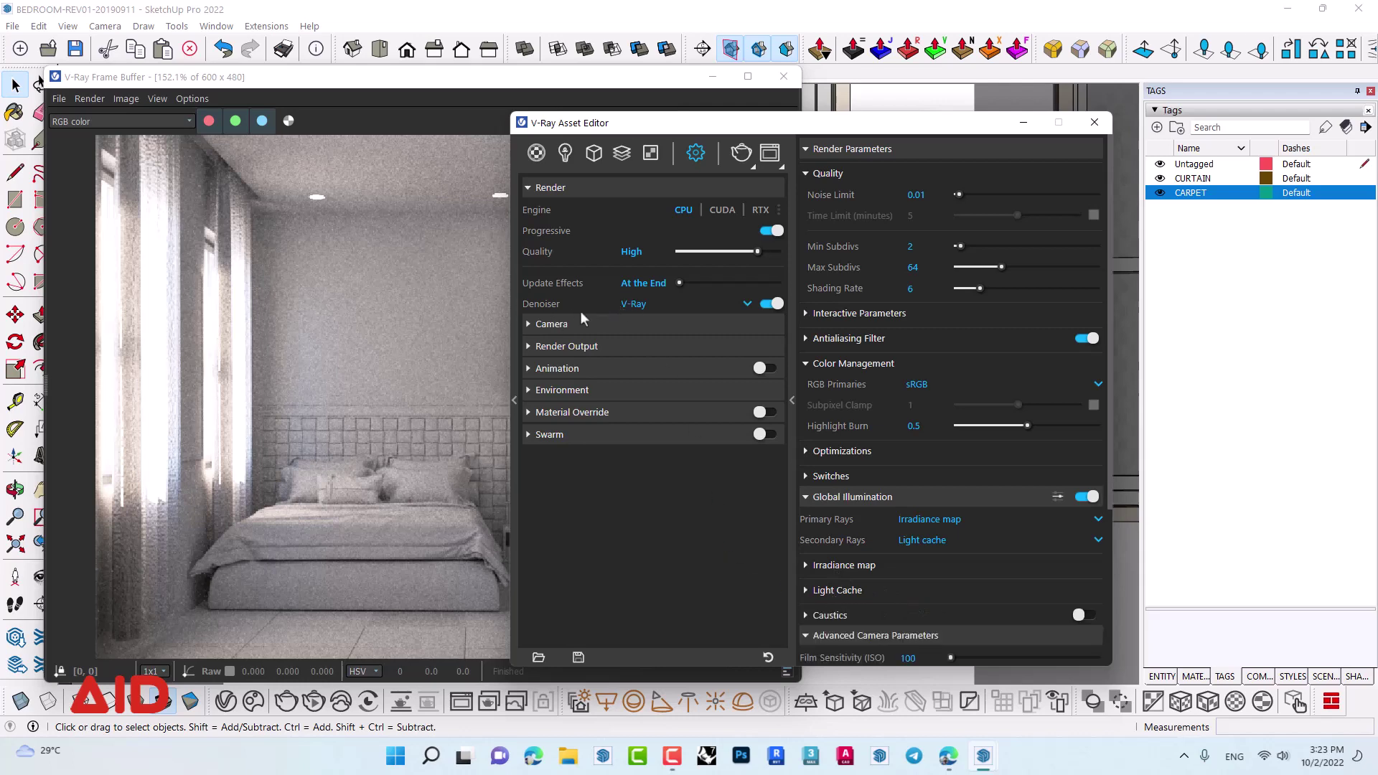
- Keep V-Ray as the denoiser and bring the frame buffer back in front
{"action": "left_click", "coordinate": [747, 304]}
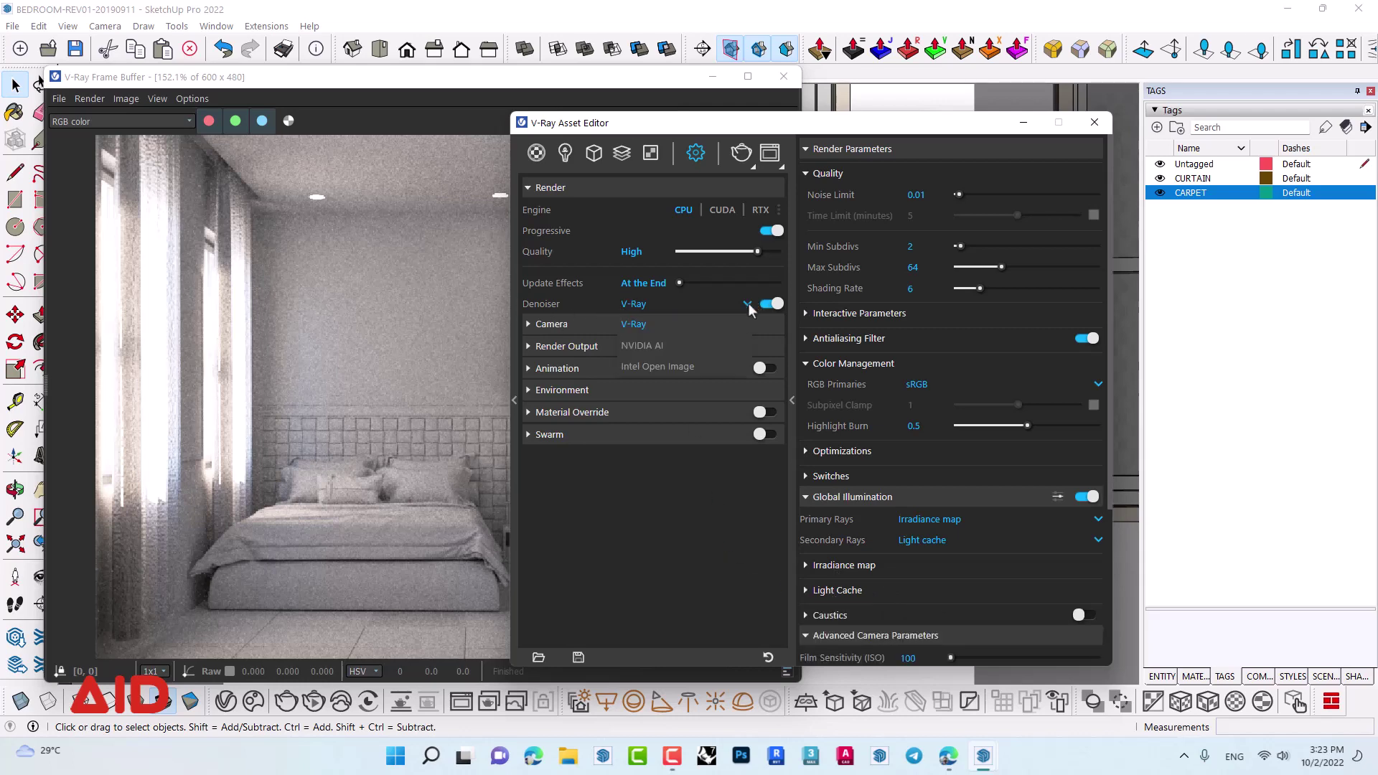
{"action": "left_click", "coordinate": [748, 303]}
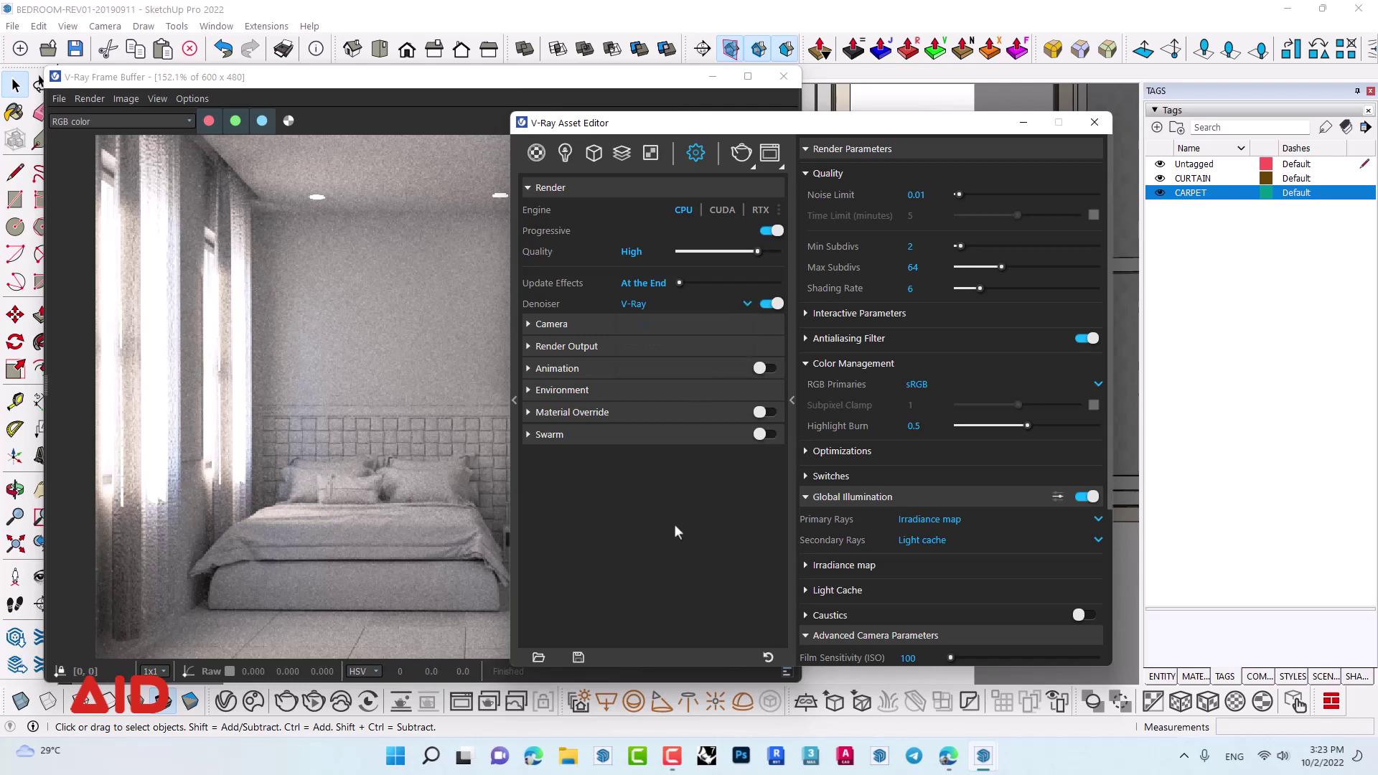
{"action": "left_click_drag", "start_coordinate": [1127, 280], "coordinate": [726, 147]}
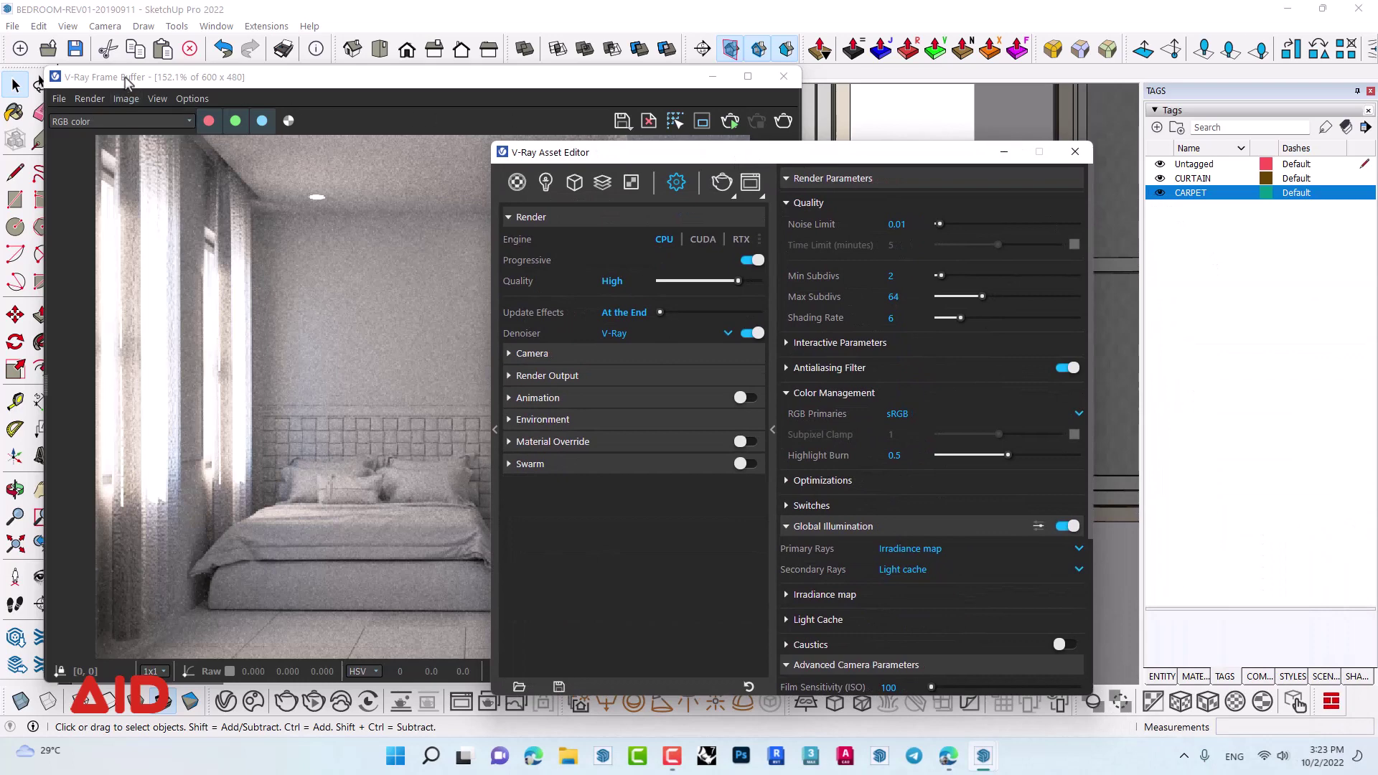
{"action": "left_click_drag", "start_coordinate": [126, 77], "coordinate": [145, 164]}
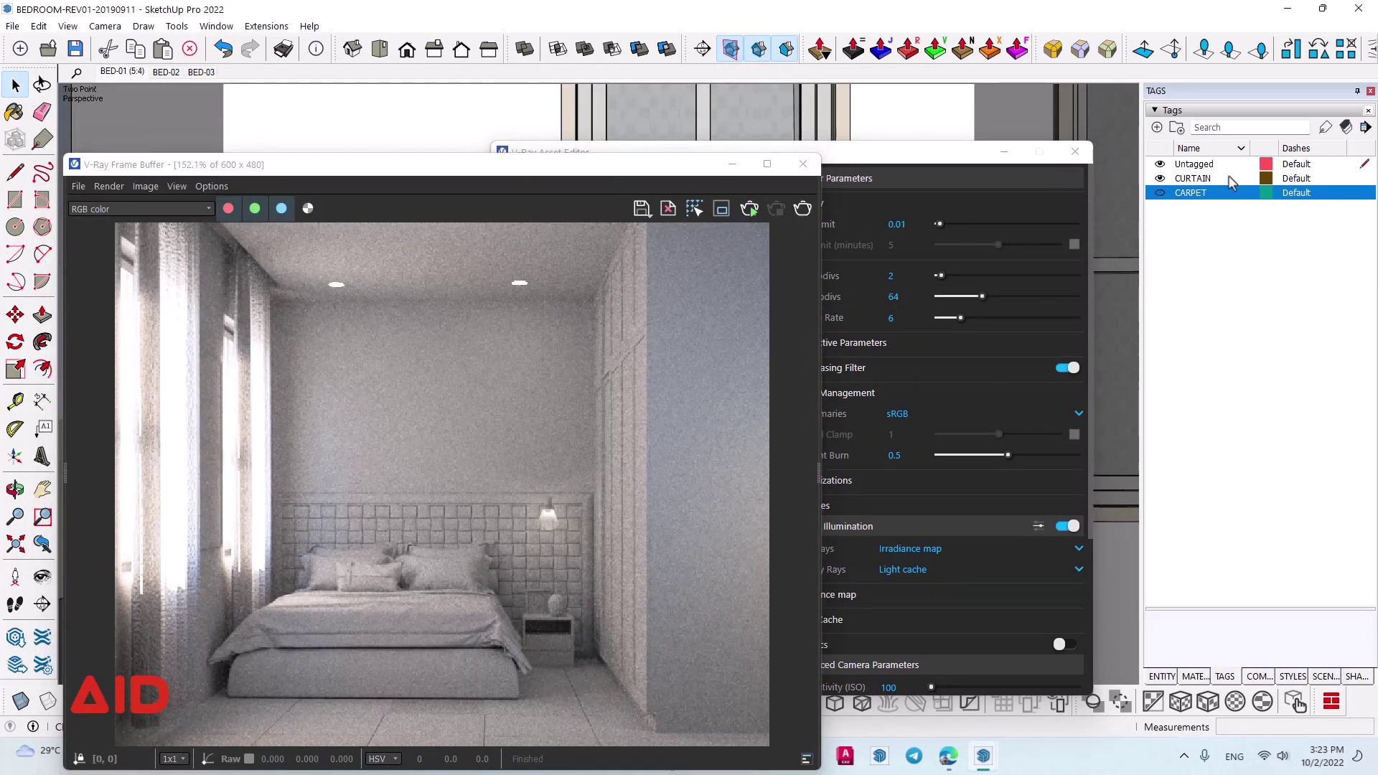
- Make the CARPET tag visible, close the frame buffer, and return to the BED-01 scene
{"action": "left_click", "coordinate": [1159, 192]}
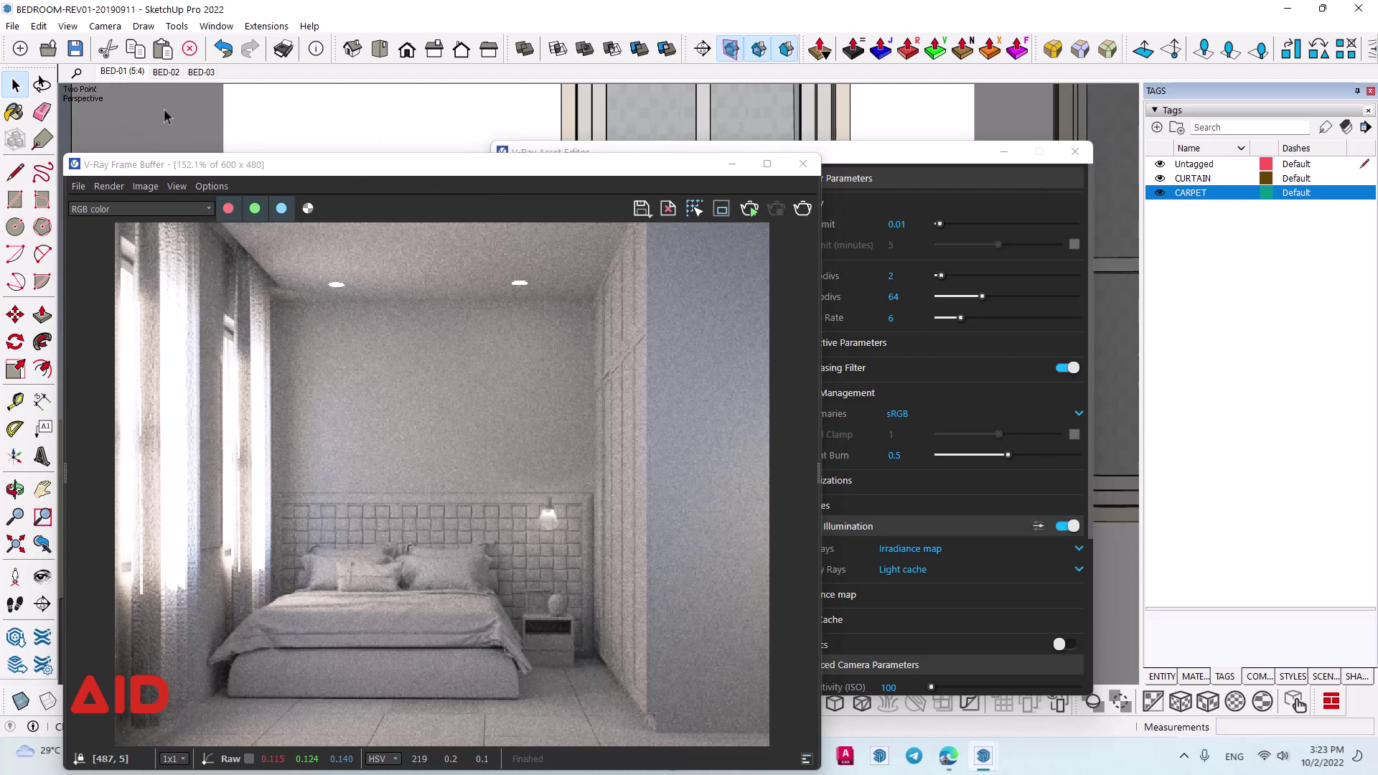
{"action": "right_click", "coordinate": [118, 71]}
{"action": "left_click", "coordinate": [137, 129]}
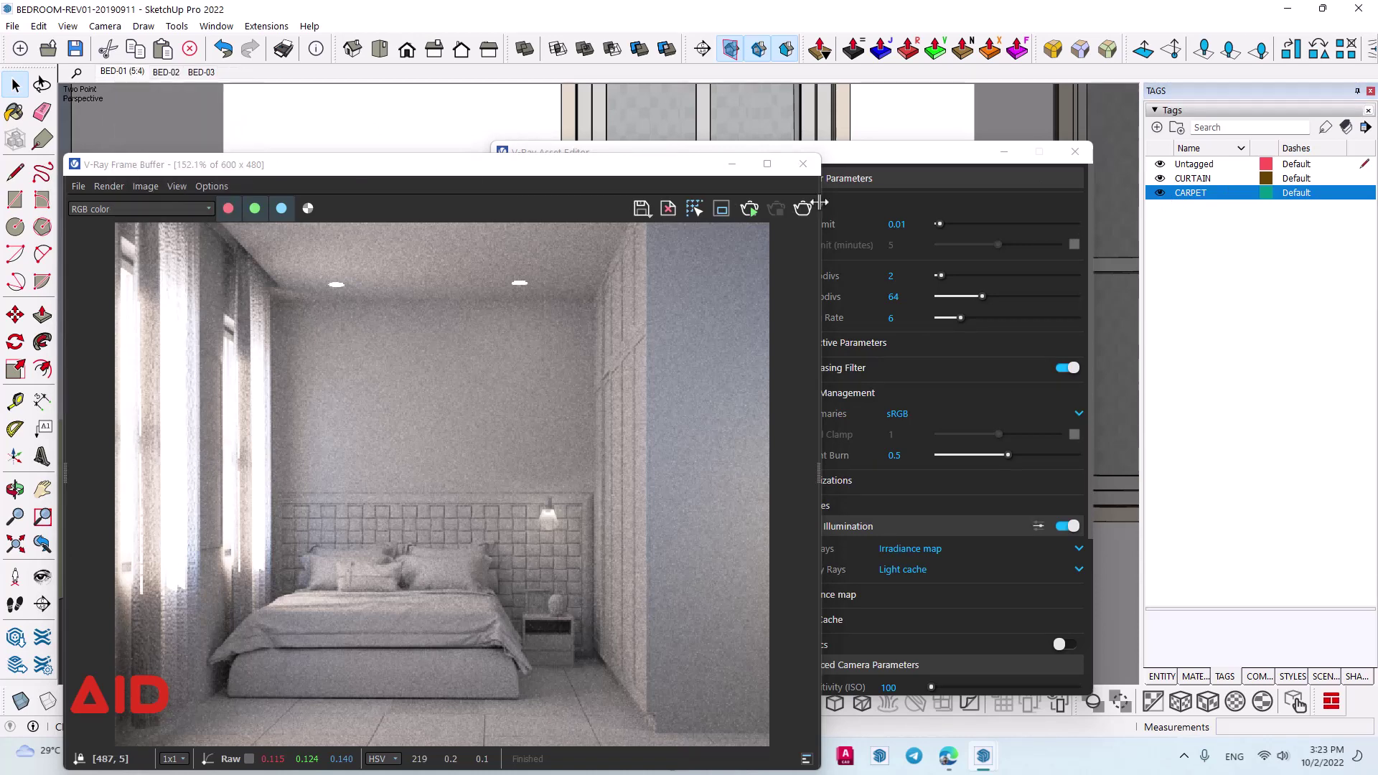
{"action": "left_click", "coordinate": [803, 164]}
{"action": "left_click_drag", "start_coordinate": [759, 155], "coordinate": [992, 161]}
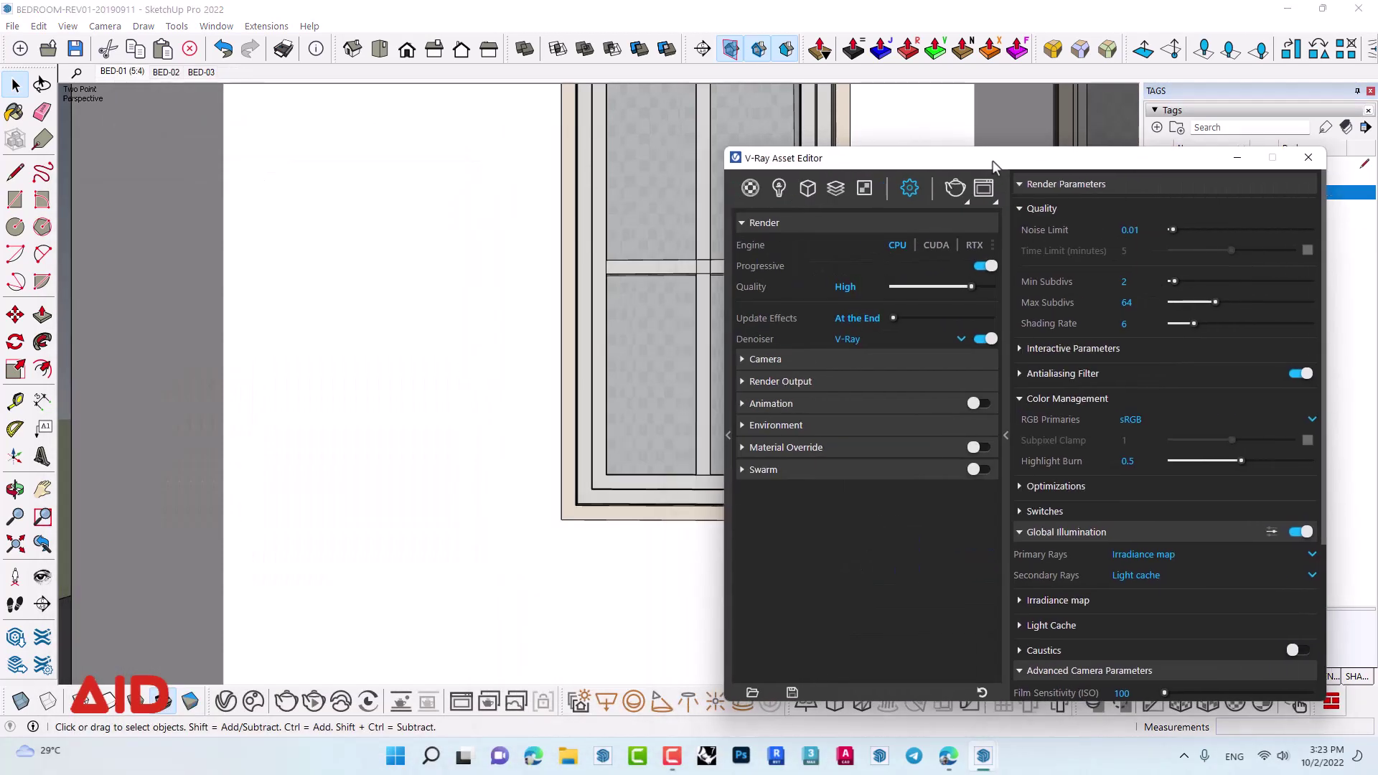
{"action": "left_click", "coordinate": [483, 397]}
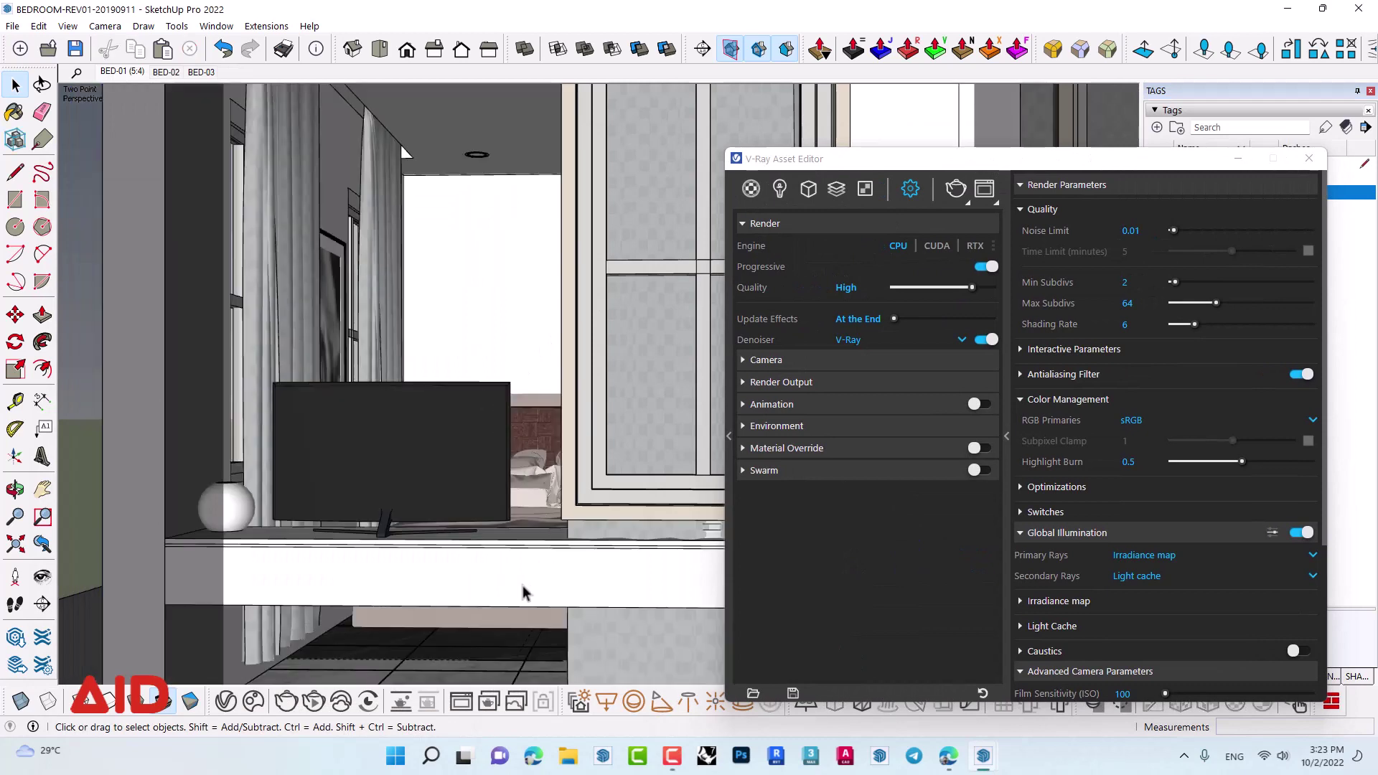
{"action": "left_click", "coordinate": [494, 659]}
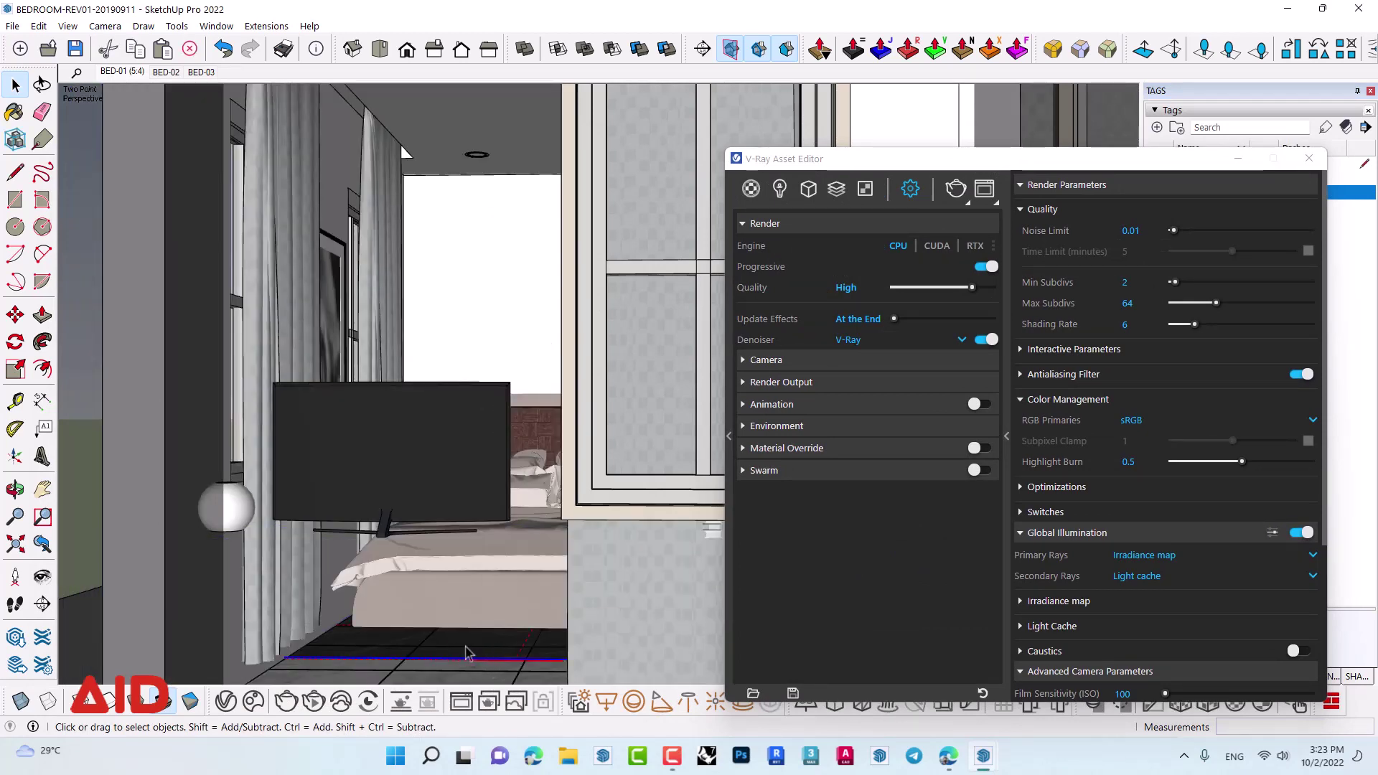
{"action": "left_click", "coordinate": [121, 72]}
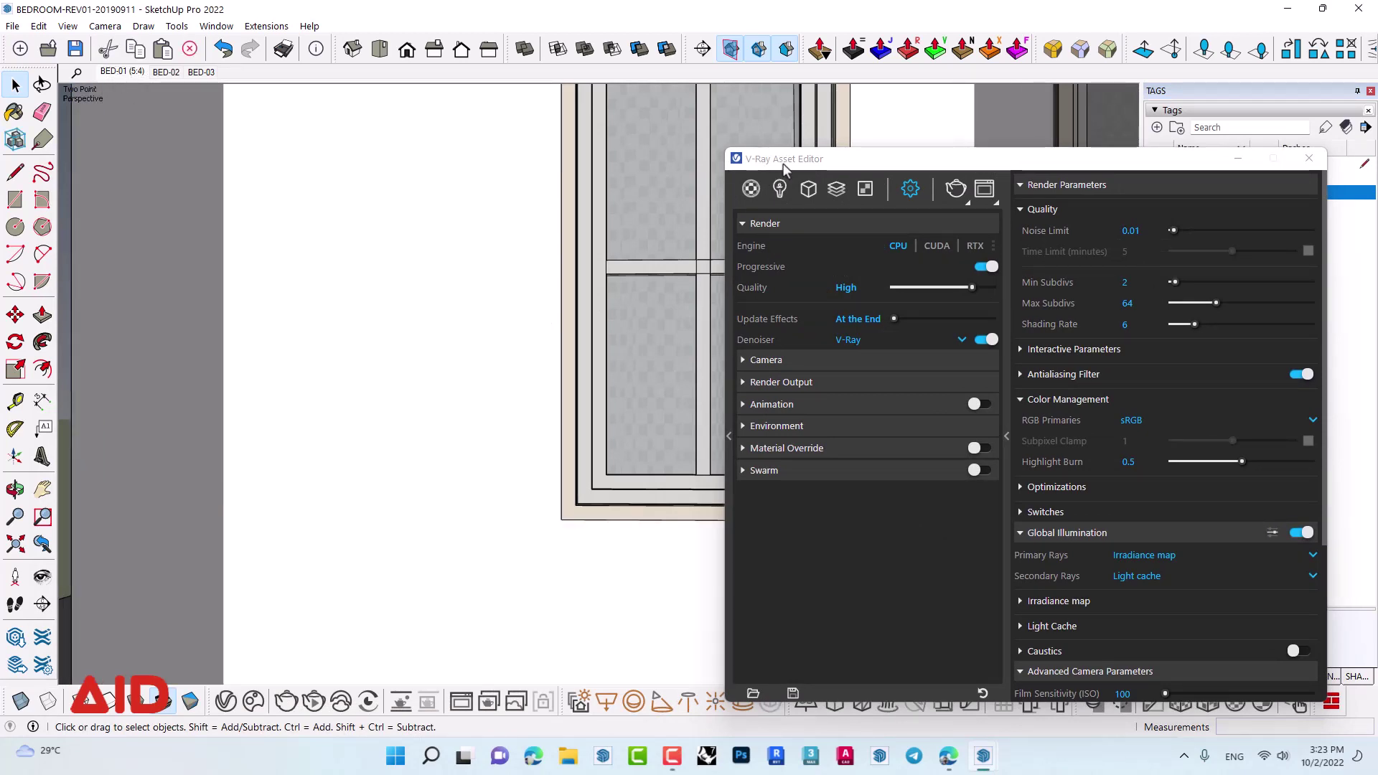
{"action": "mouse_move", "coordinate": [784, 167]}
{"action": "left_mouse_down"}
{"action": "mouse_move", "coordinate": [759, 104]}
{"action": "mouse_move", "coordinate": [462, 101]}
{"action": "left_mouse_up"}
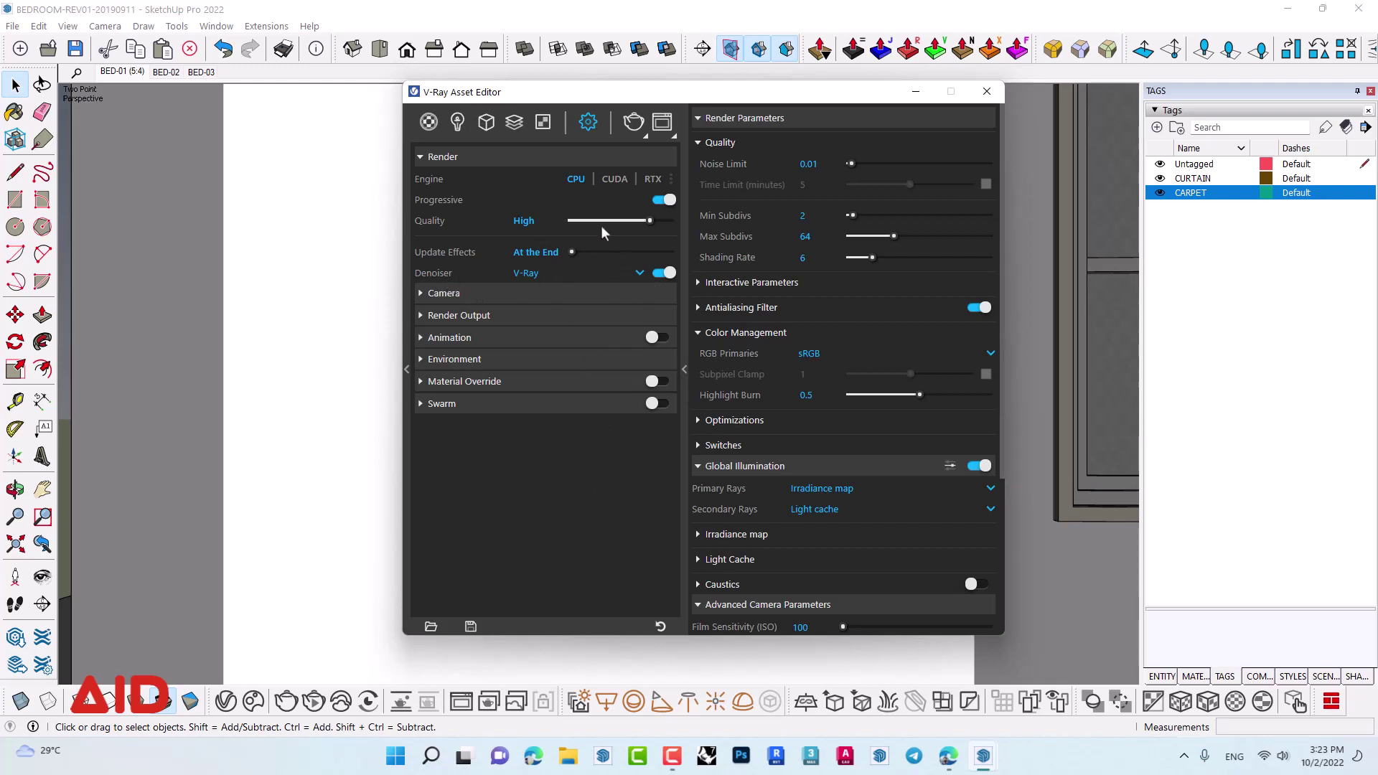
- Delete the Global Illumination element from the Render Elements list
{"action": "left_click_drag", "start_coordinate": [557, 97], "coordinate": [570, 93]}
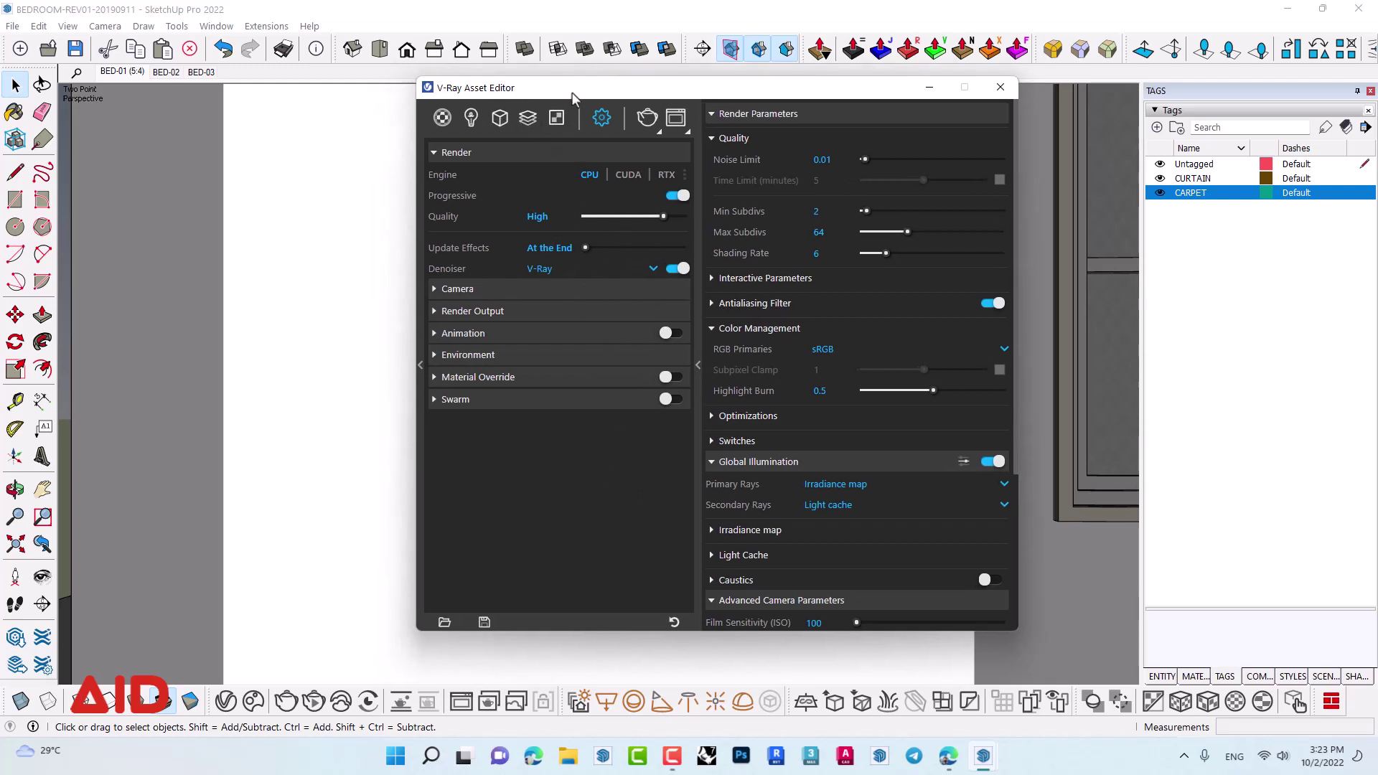
{"action": "left_click", "coordinate": [557, 119]}
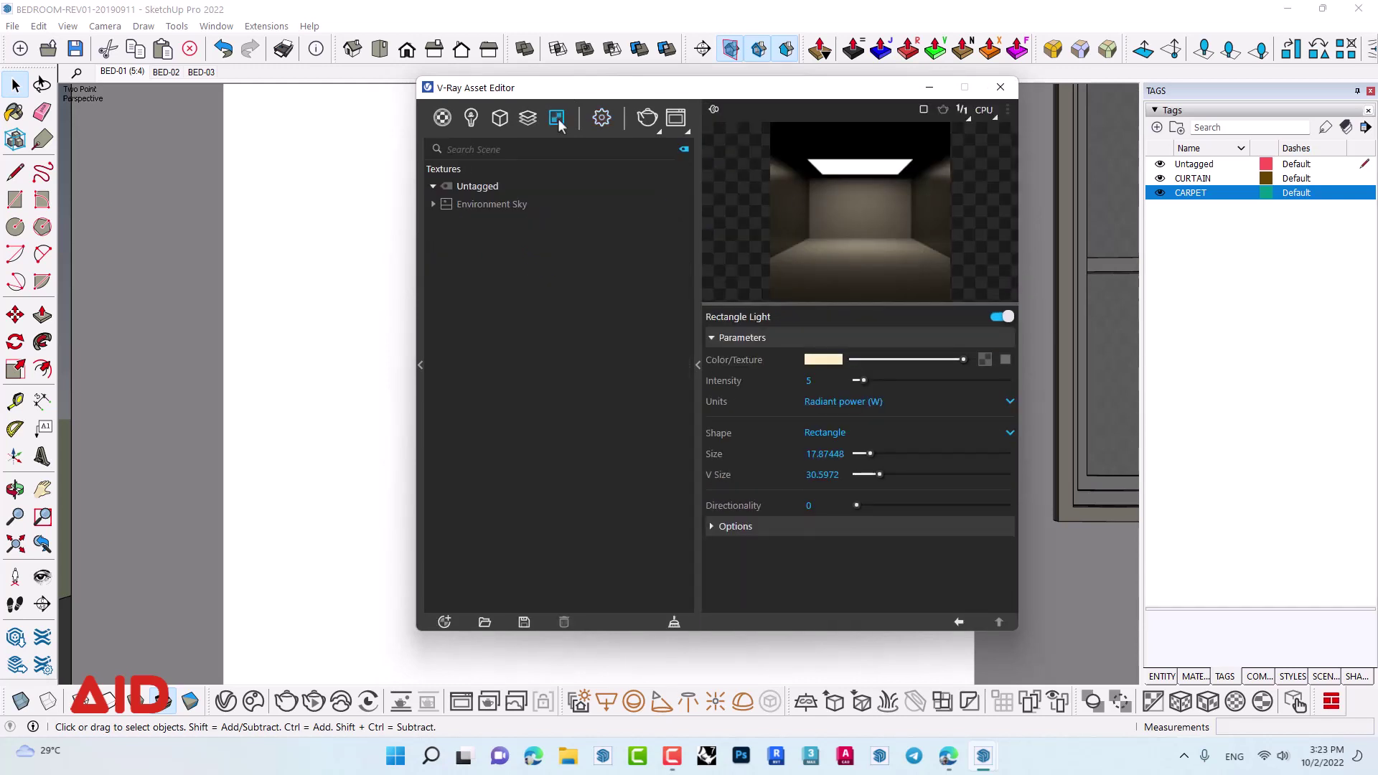
{"action": "left_click", "coordinate": [528, 118]}
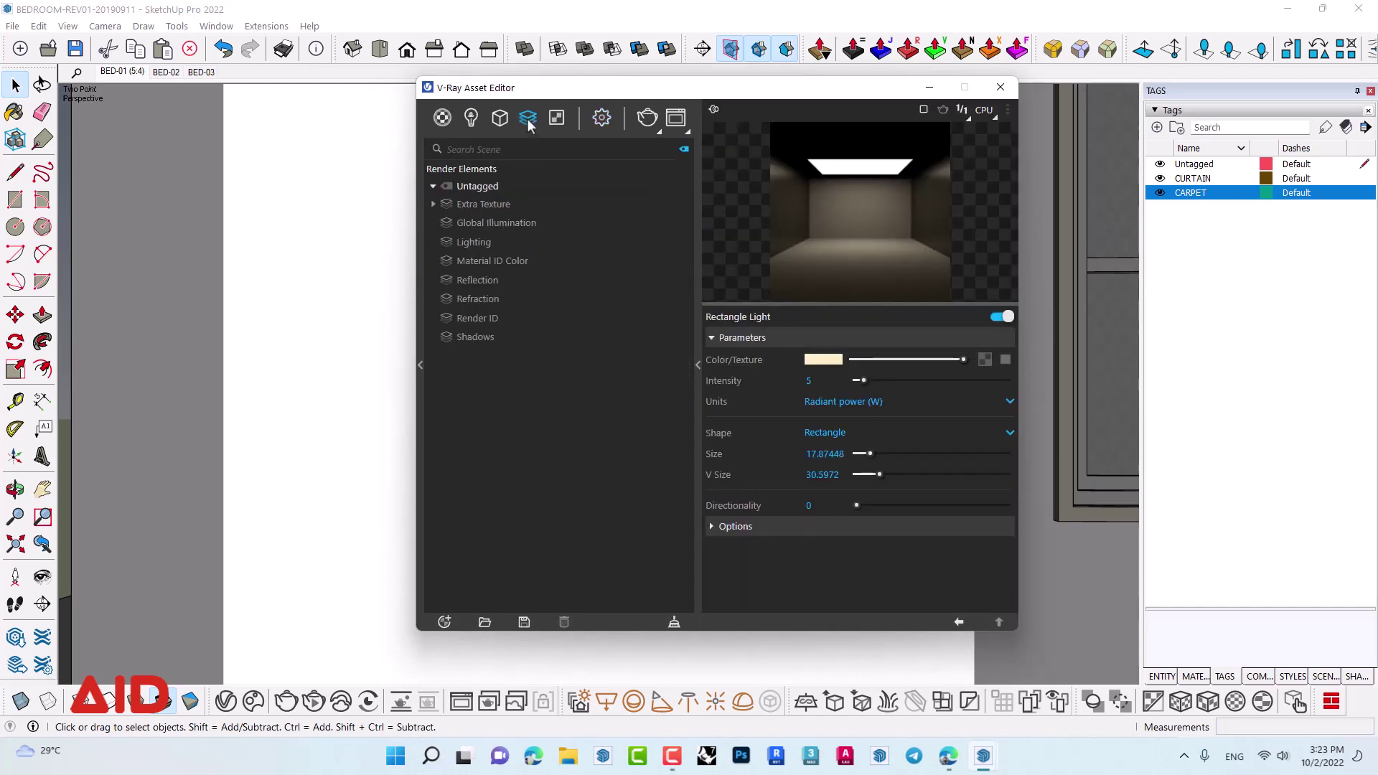
{"action": "left_click", "coordinate": [481, 202]}
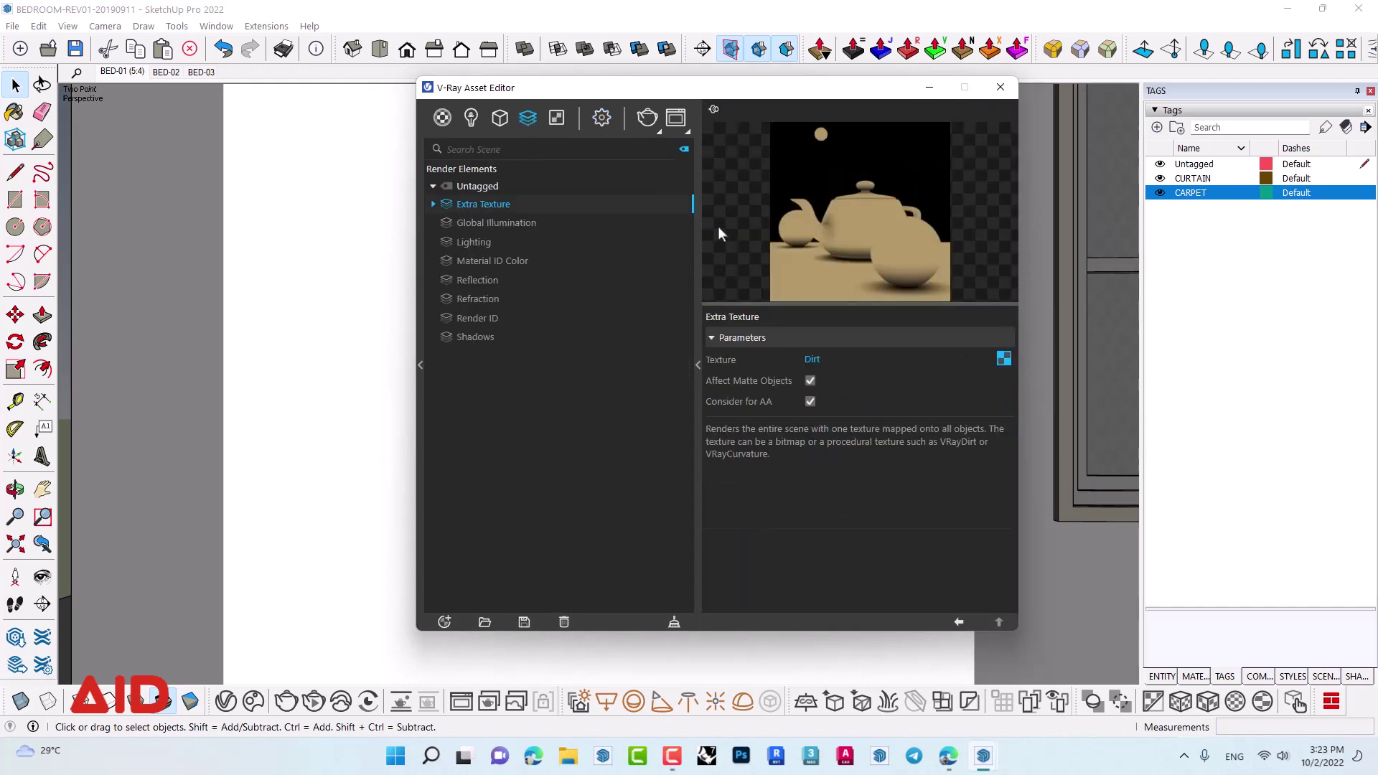
{"action": "left_click", "coordinate": [486, 226]}
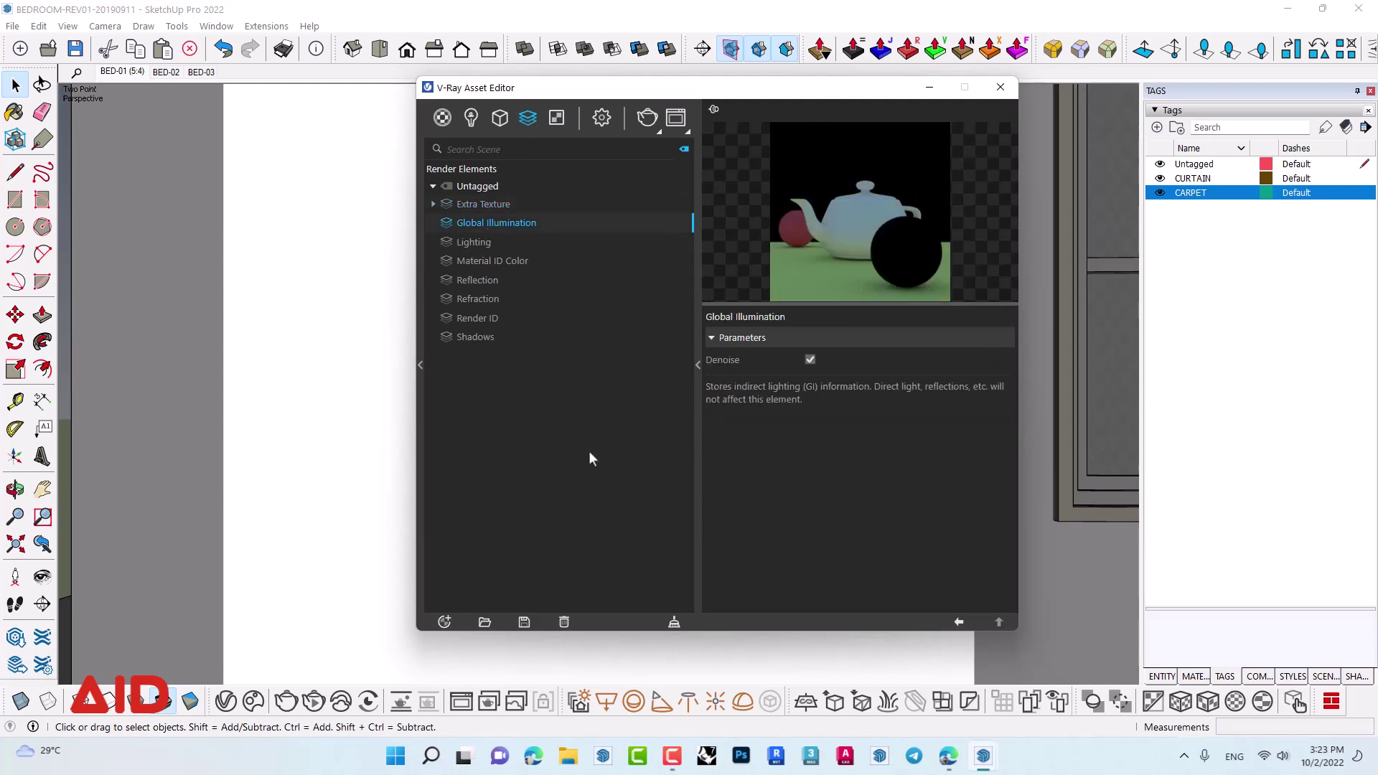
{"action": "right_click", "coordinate": [527, 225]}
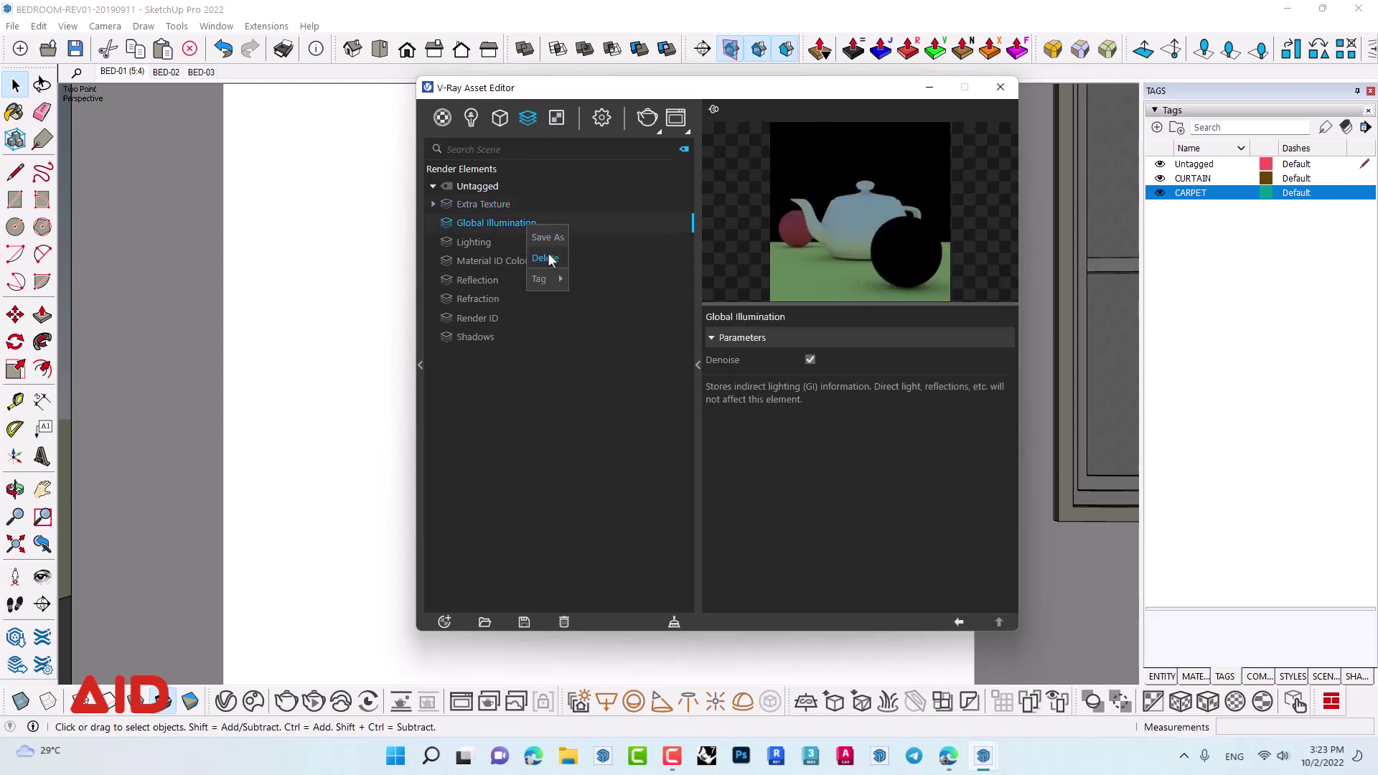
{"action": "left_click", "coordinate": [550, 271]}
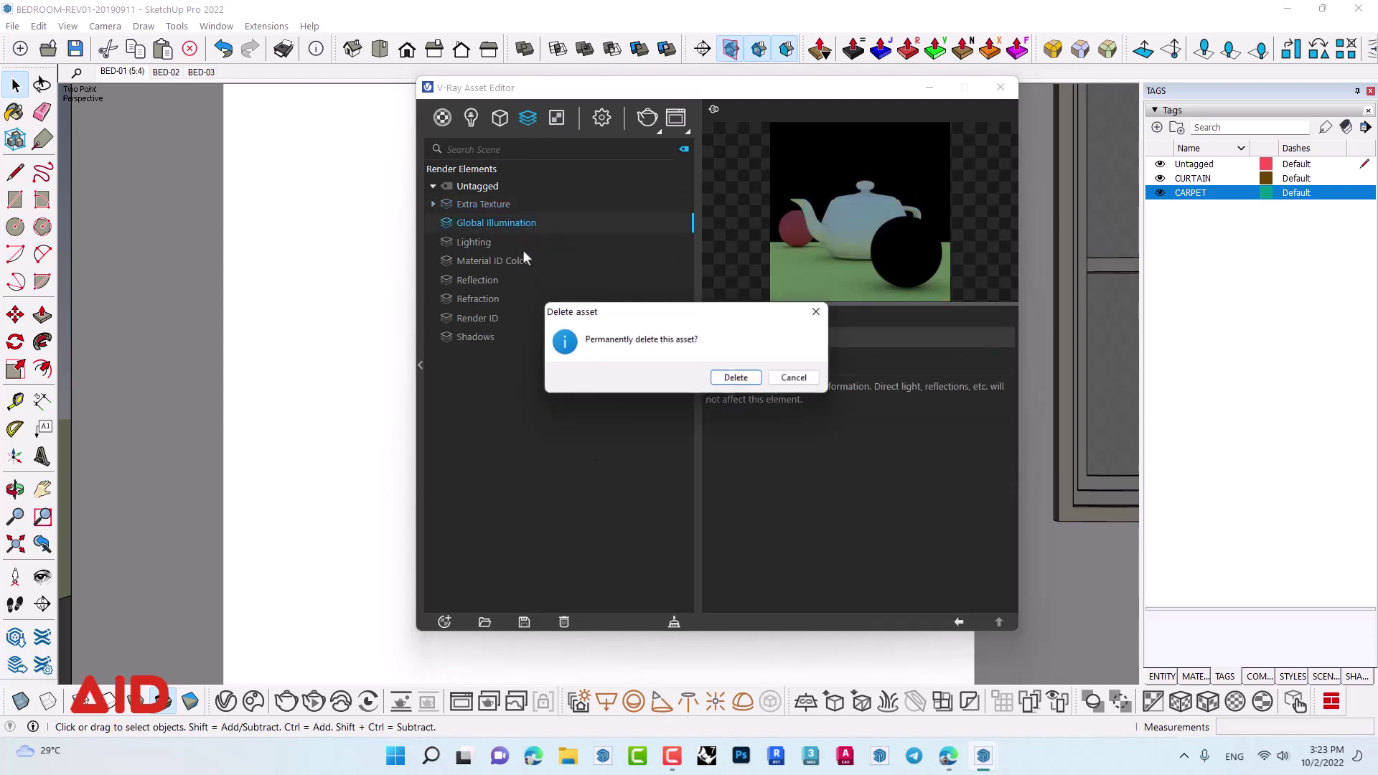
{"action": "left_click", "coordinate": [728, 378]}
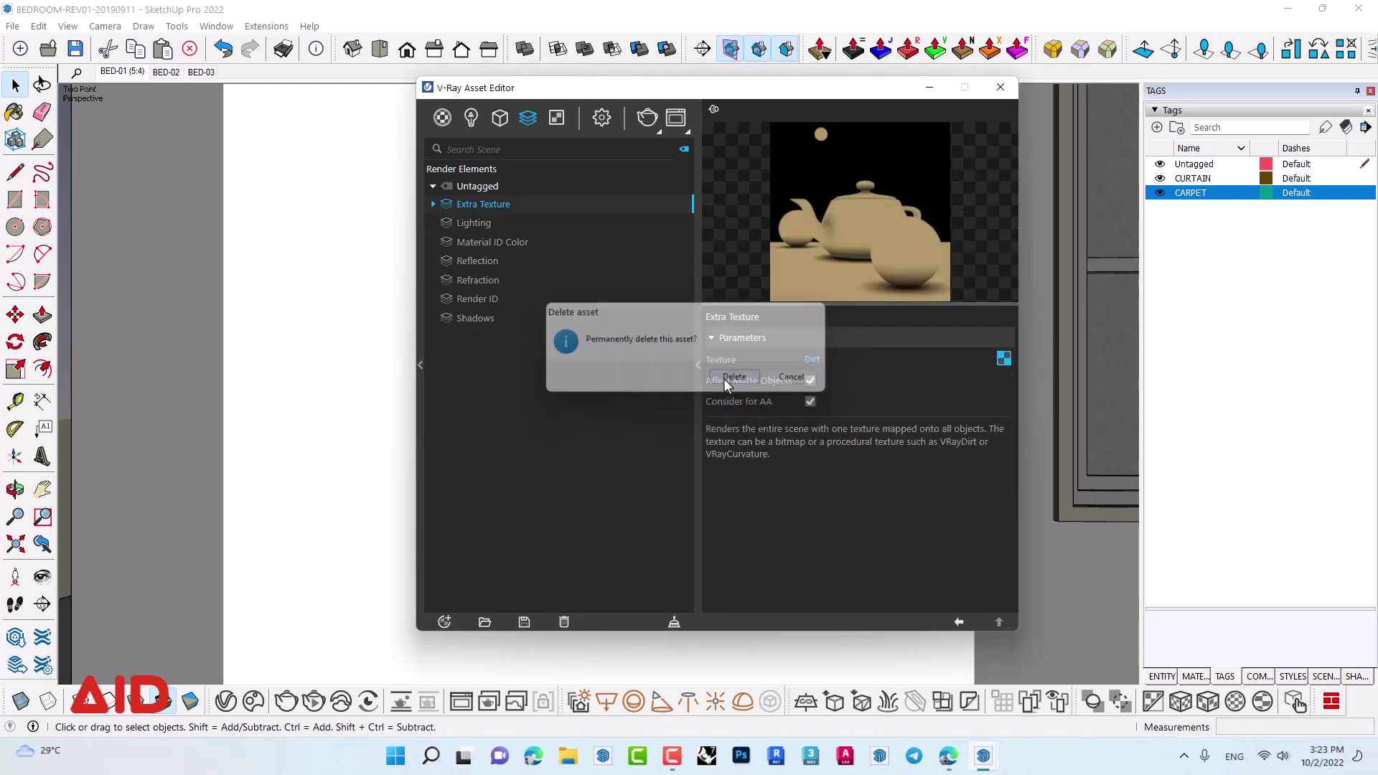
- Delete the Material ID Color and Render ID elements, then select Extra Texture
{"action": "right_click", "coordinate": [518, 241]}
{"action": "left_click", "coordinate": [537, 274]}
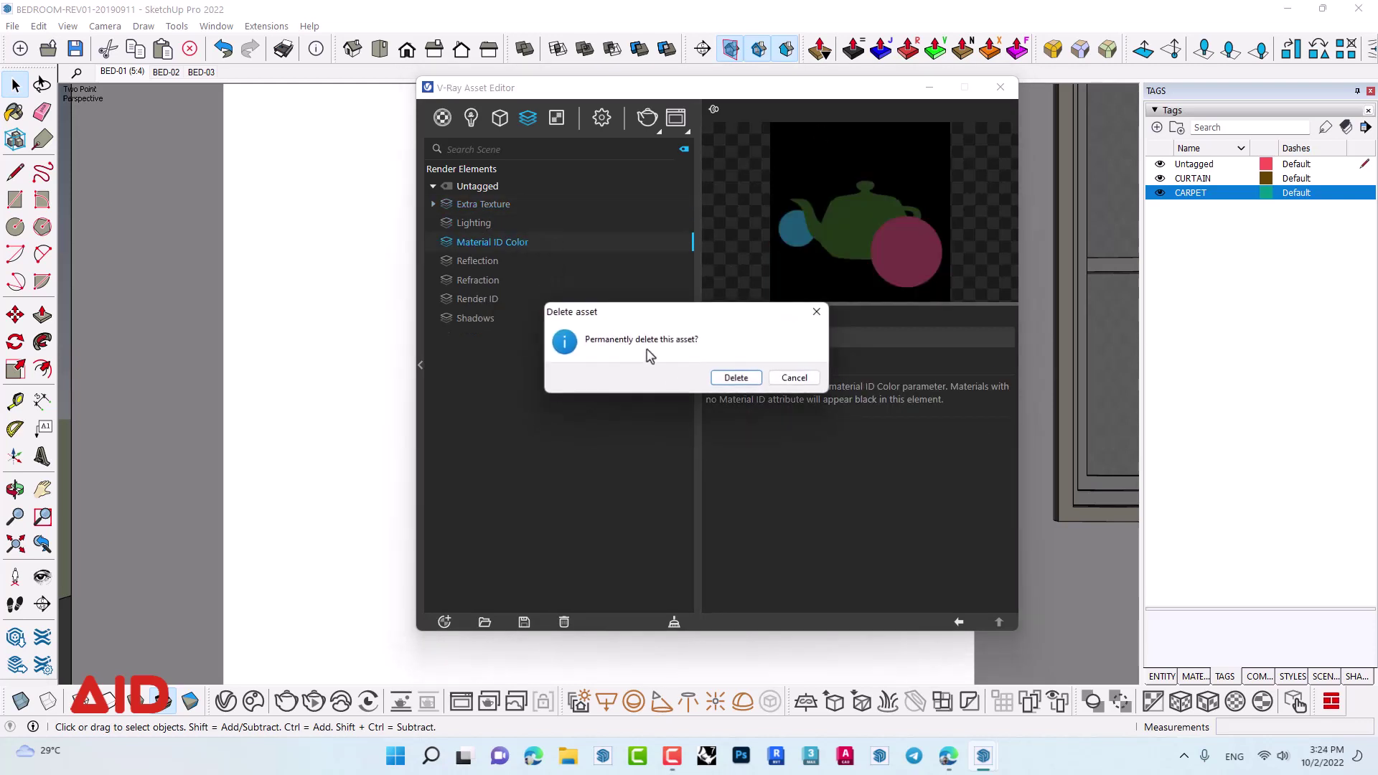
{"action": "left_click", "coordinate": [731, 377]}
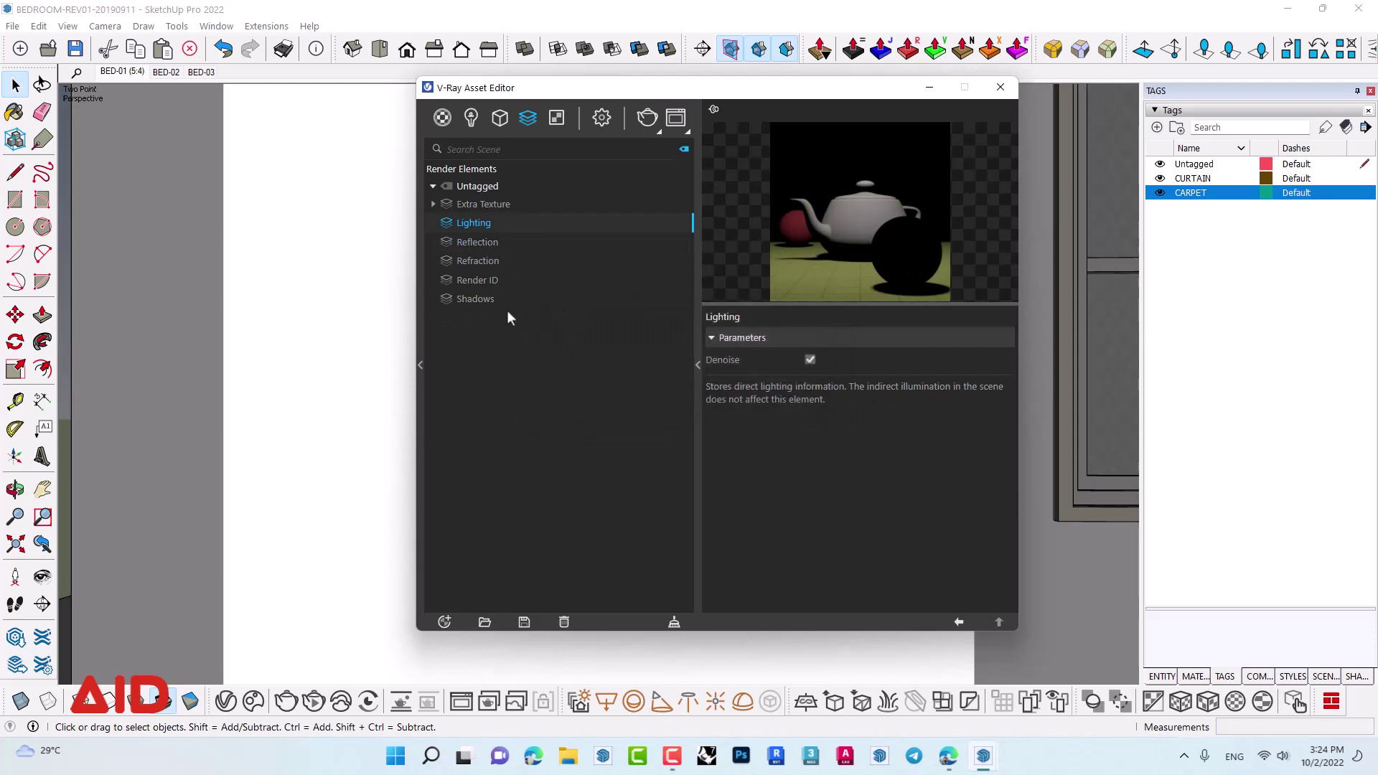
{"action": "left_click", "coordinate": [492, 287]}
{"action": "right_click", "coordinate": [492, 287]}
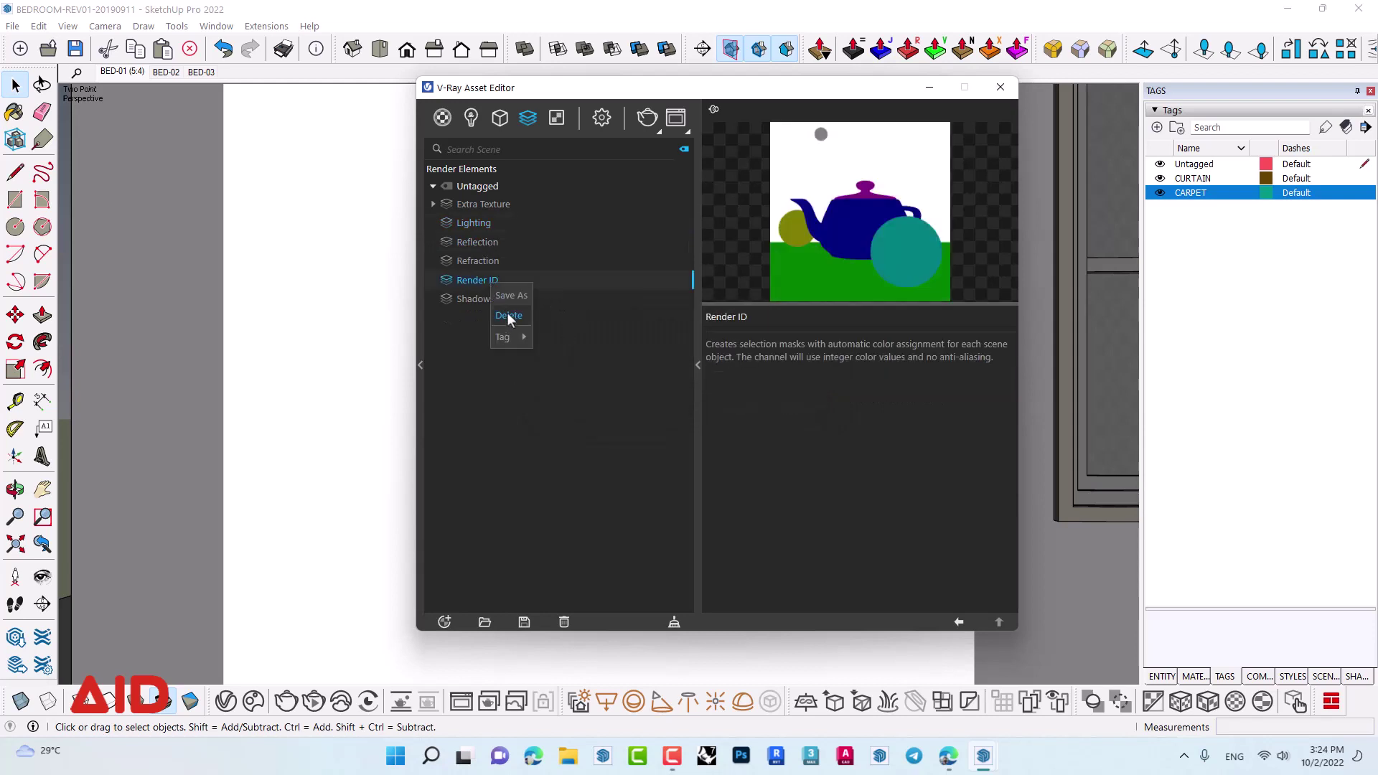
{"action": "left_click", "coordinate": [511, 321]}
{"action": "left_click", "coordinate": [732, 381]}
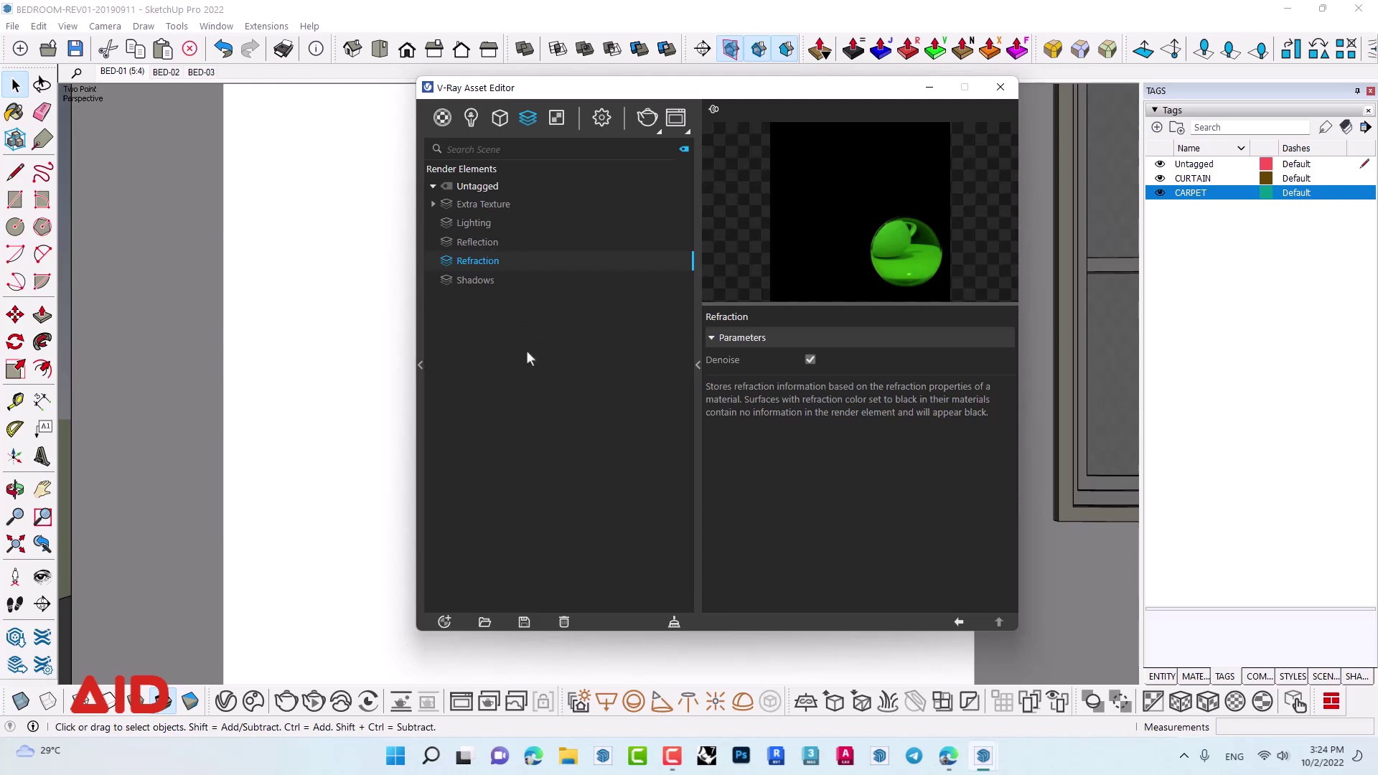
{"action": "left_click", "coordinate": [502, 205]}
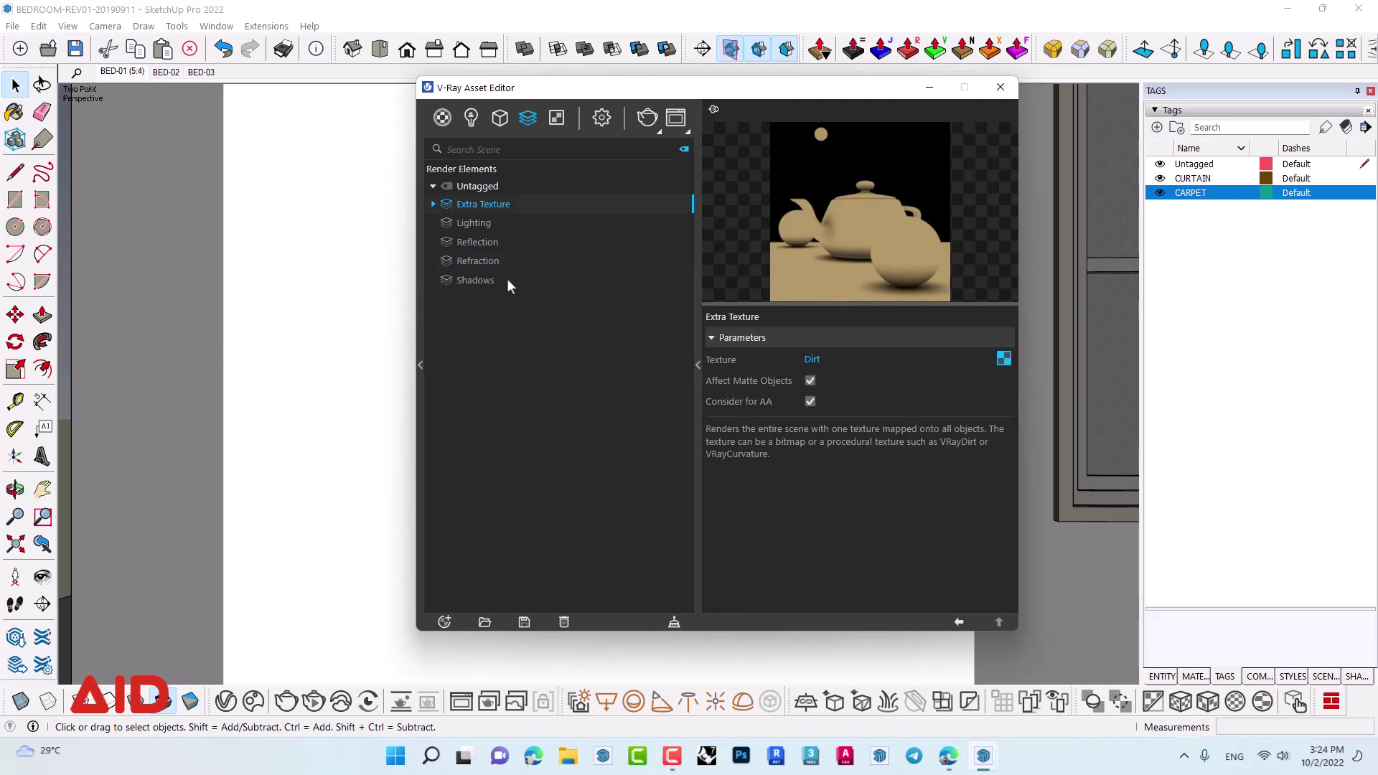
- Check the Render Output size in Settings and start rendering the bedroom
{"action": "left_click", "coordinate": [451, 120]}
{"action": "left_click", "coordinate": [603, 118]}
{"action": "left_click_drag", "start_coordinate": [612, 91], "coordinate": [691, 96]}
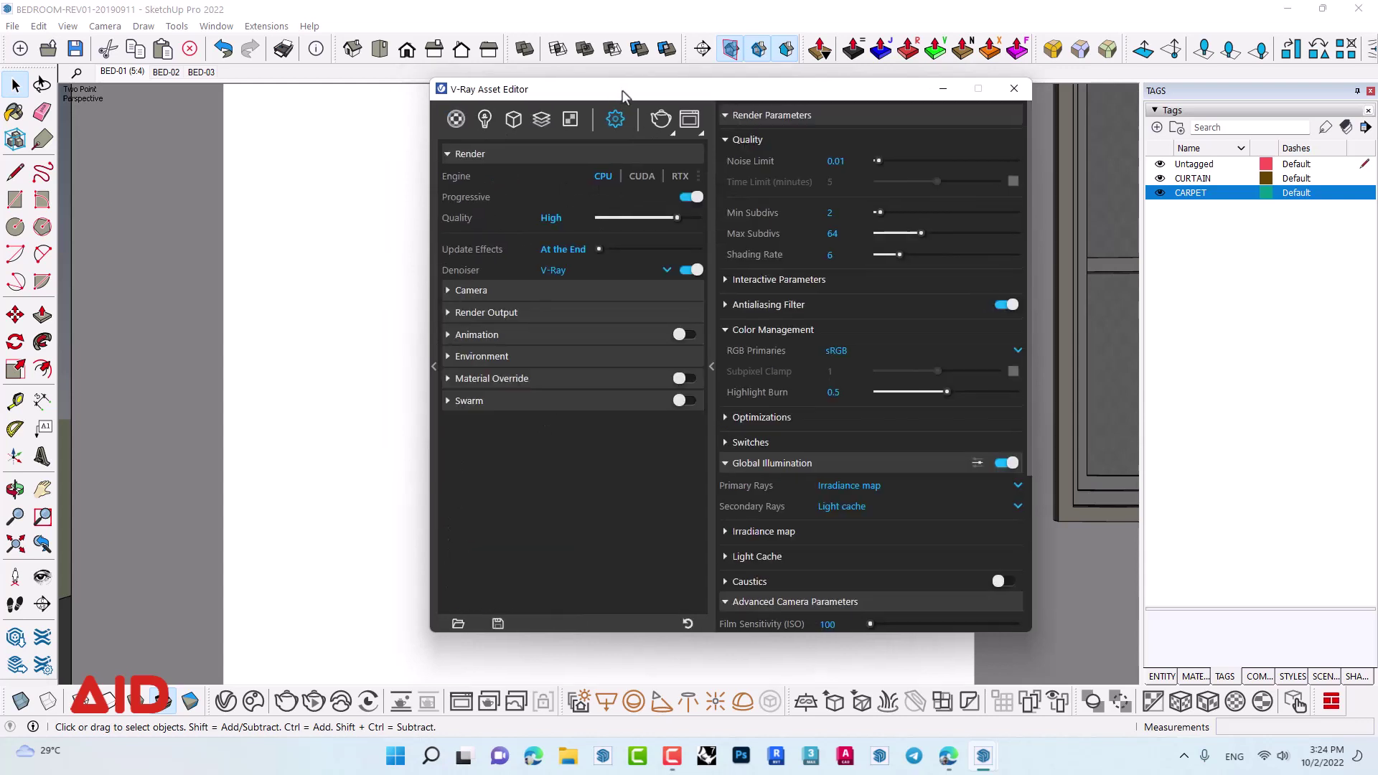
{"action": "left_click", "coordinate": [568, 316]}
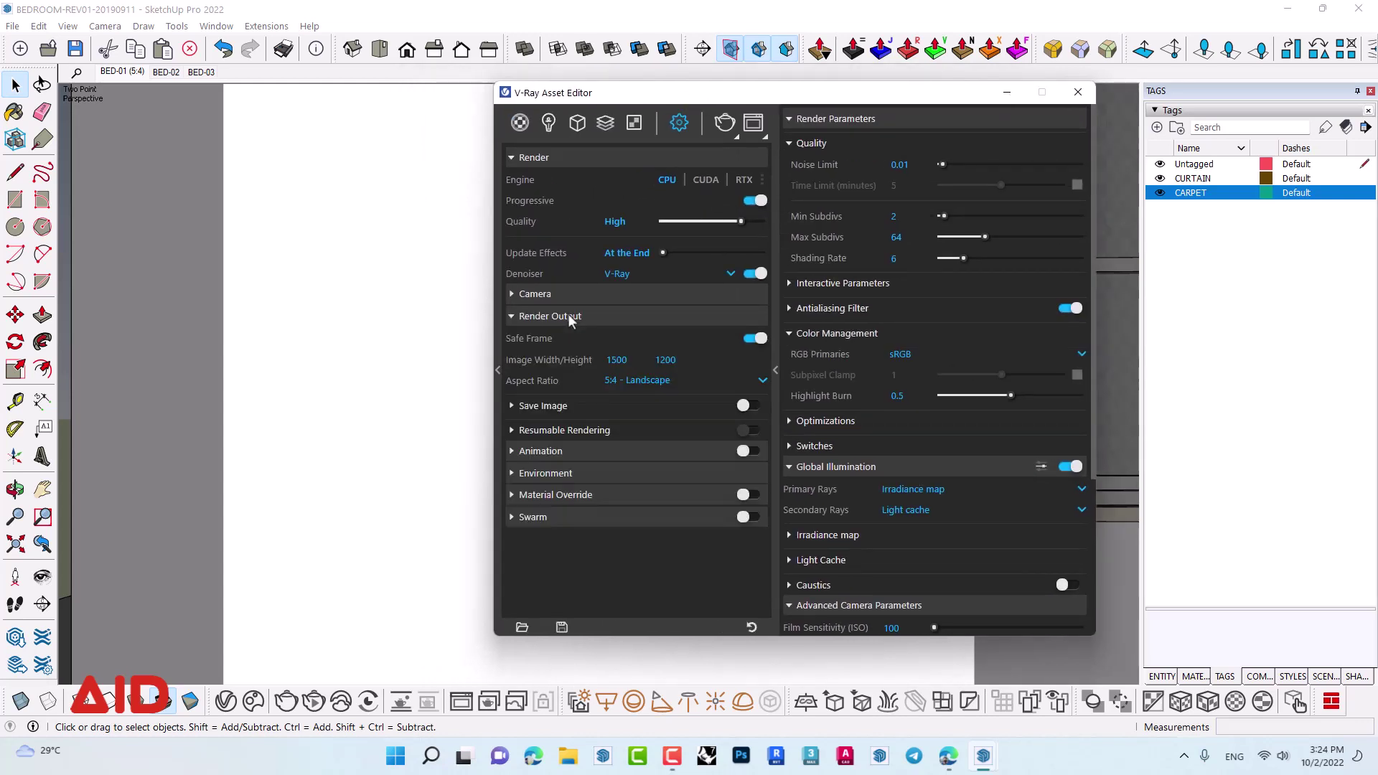
{"action": "left_click", "coordinate": [725, 122]}
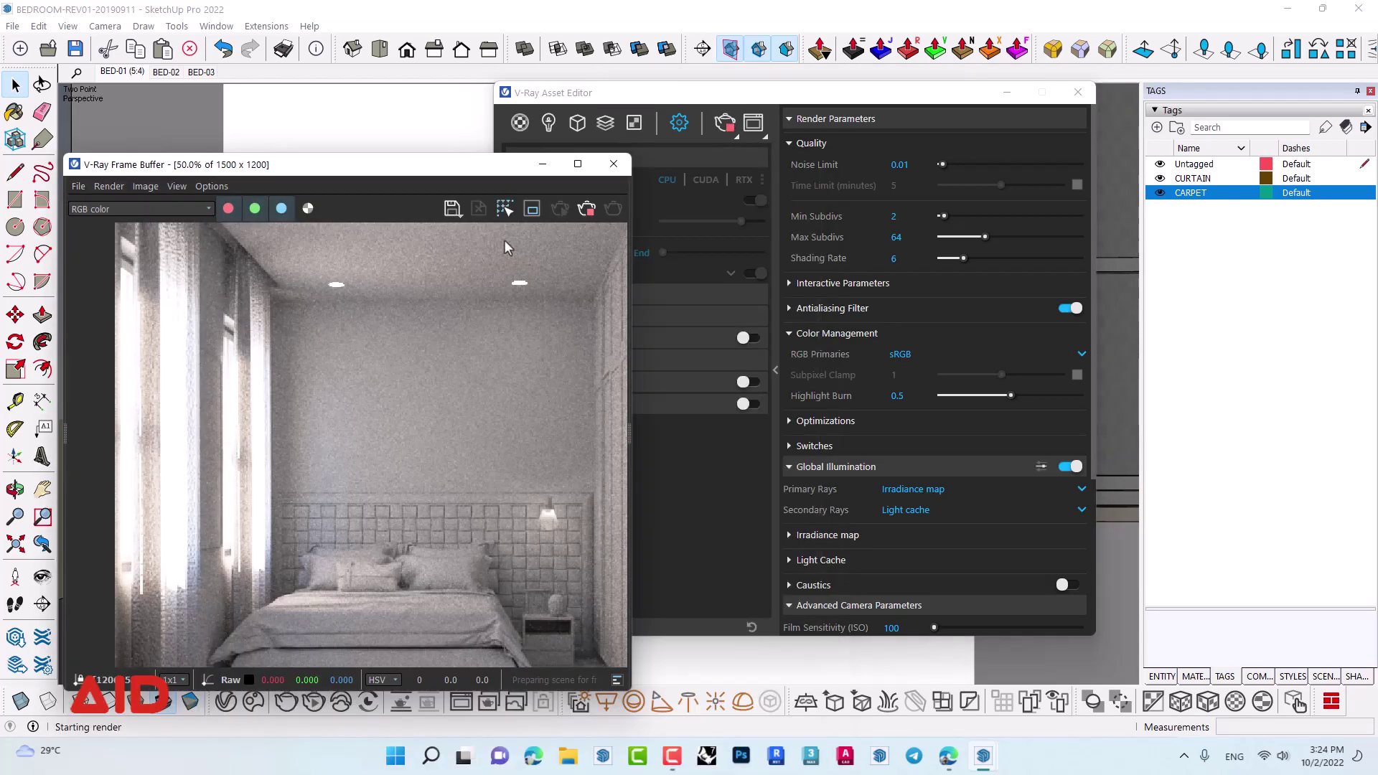
- Enlarge the V-Ray Frame Buffer and position it beside the asset editor
{"action": "left_click_drag", "start_coordinate": [381, 173], "coordinate": [539, 102]}
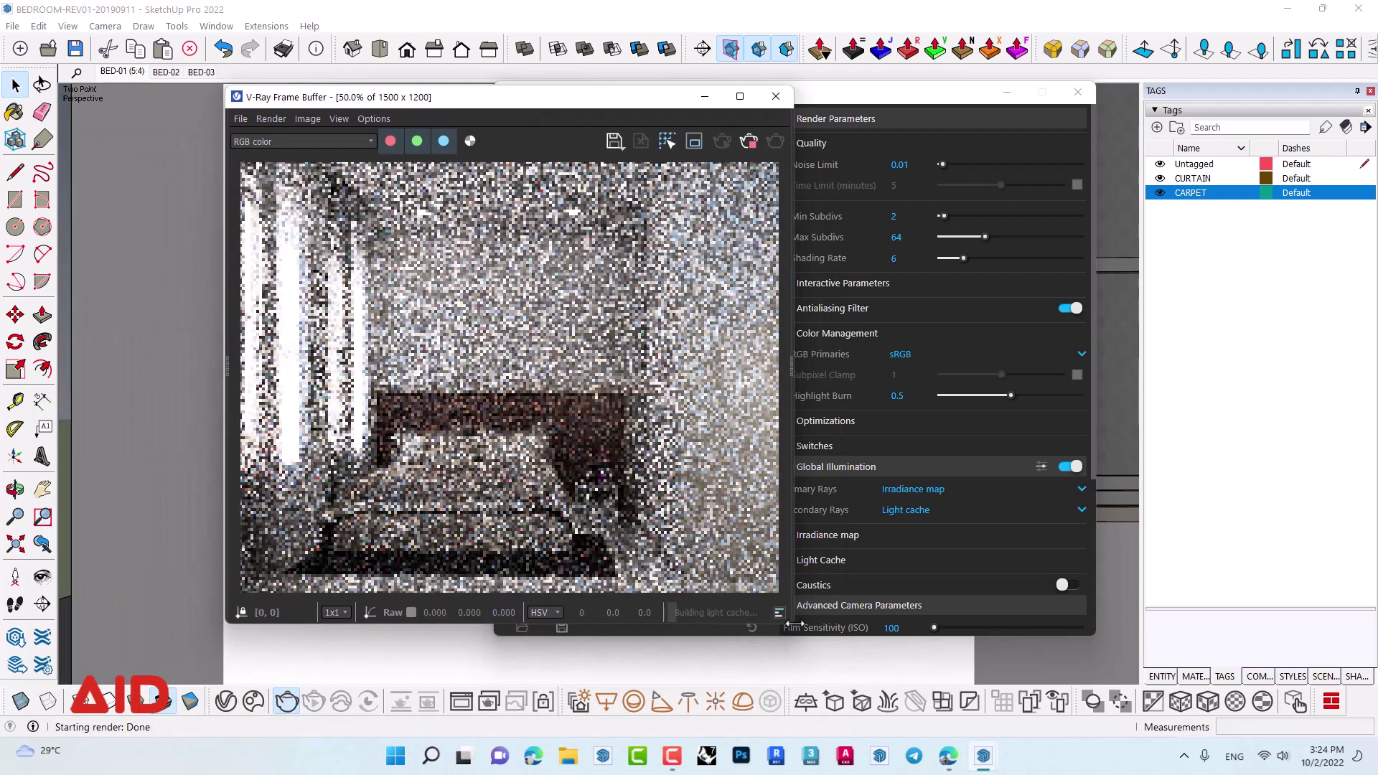
{"action": "left_click_drag", "start_coordinate": [787, 614], "coordinate": [975, 696]}
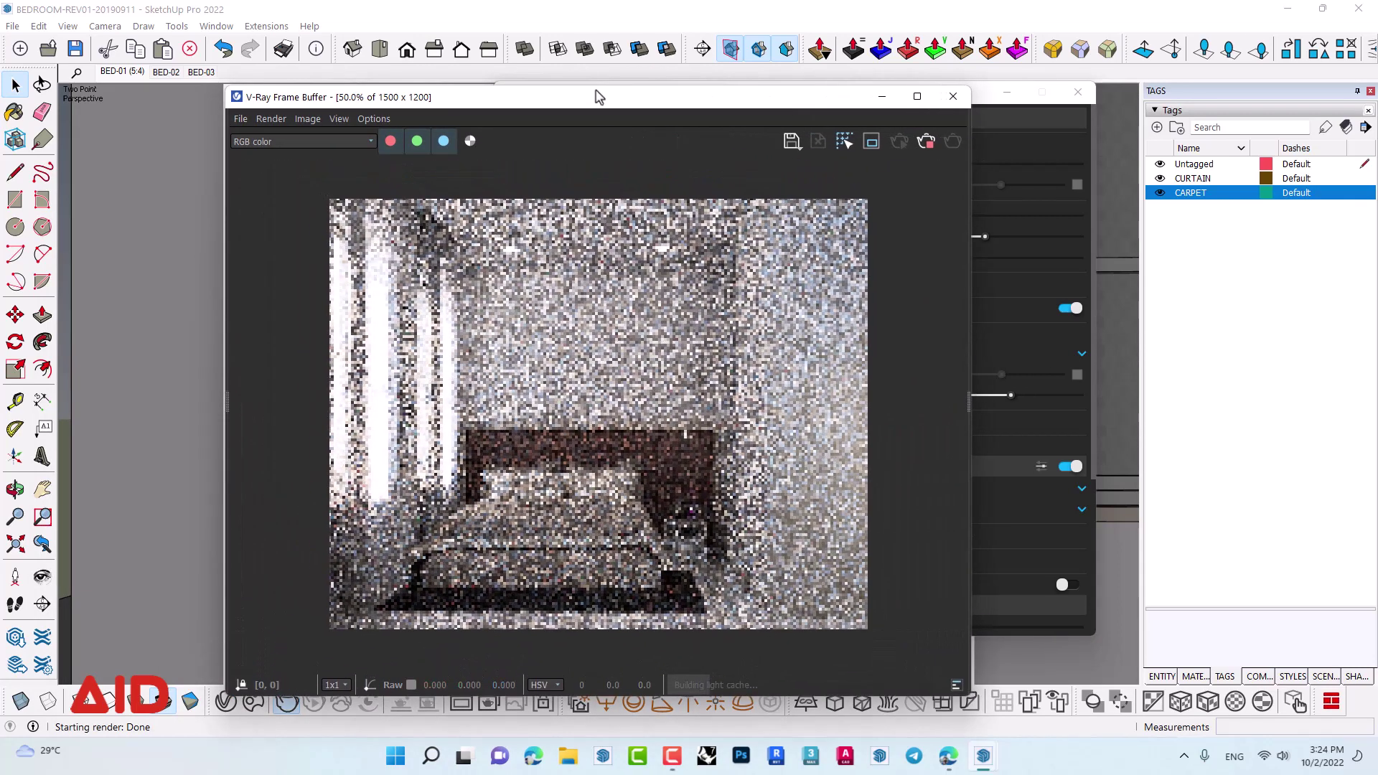
{"action": "left_click_drag", "start_coordinate": [569, 95], "coordinate": [437, 61]}
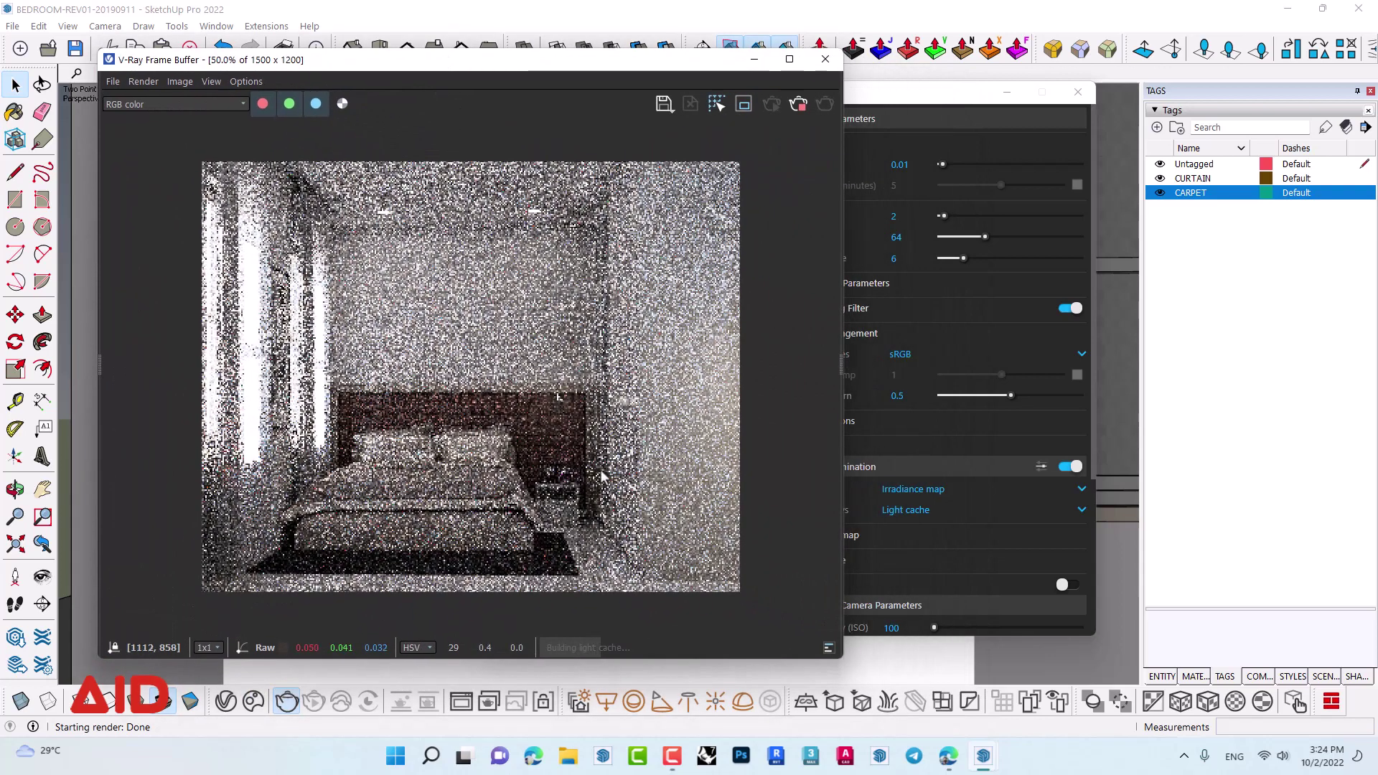
{"action": "scroll", "coordinate": [601, 476], "scroll_direction": "up", "scroll_amount": 1}
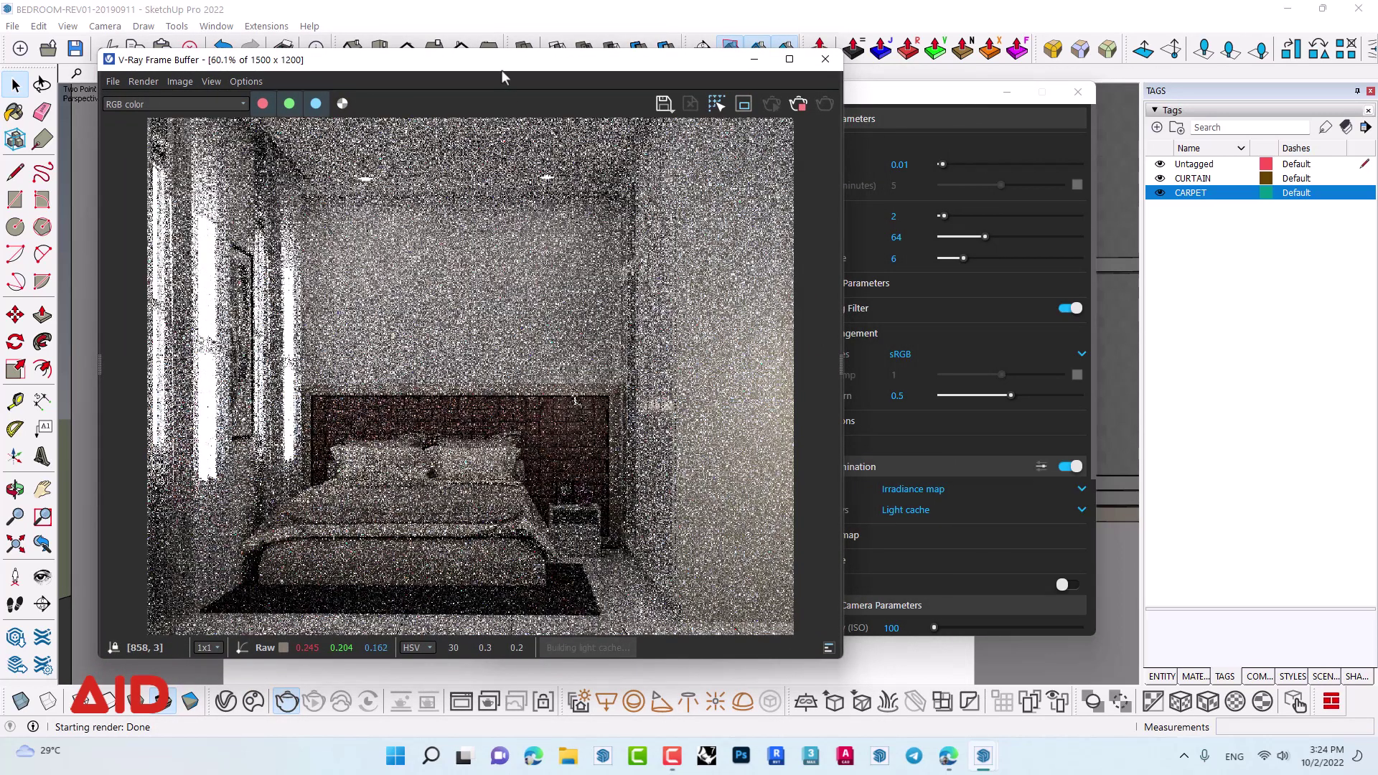
{"action": "left_click_drag", "start_coordinate": [497, 64], "coordinate": [455, 44]}
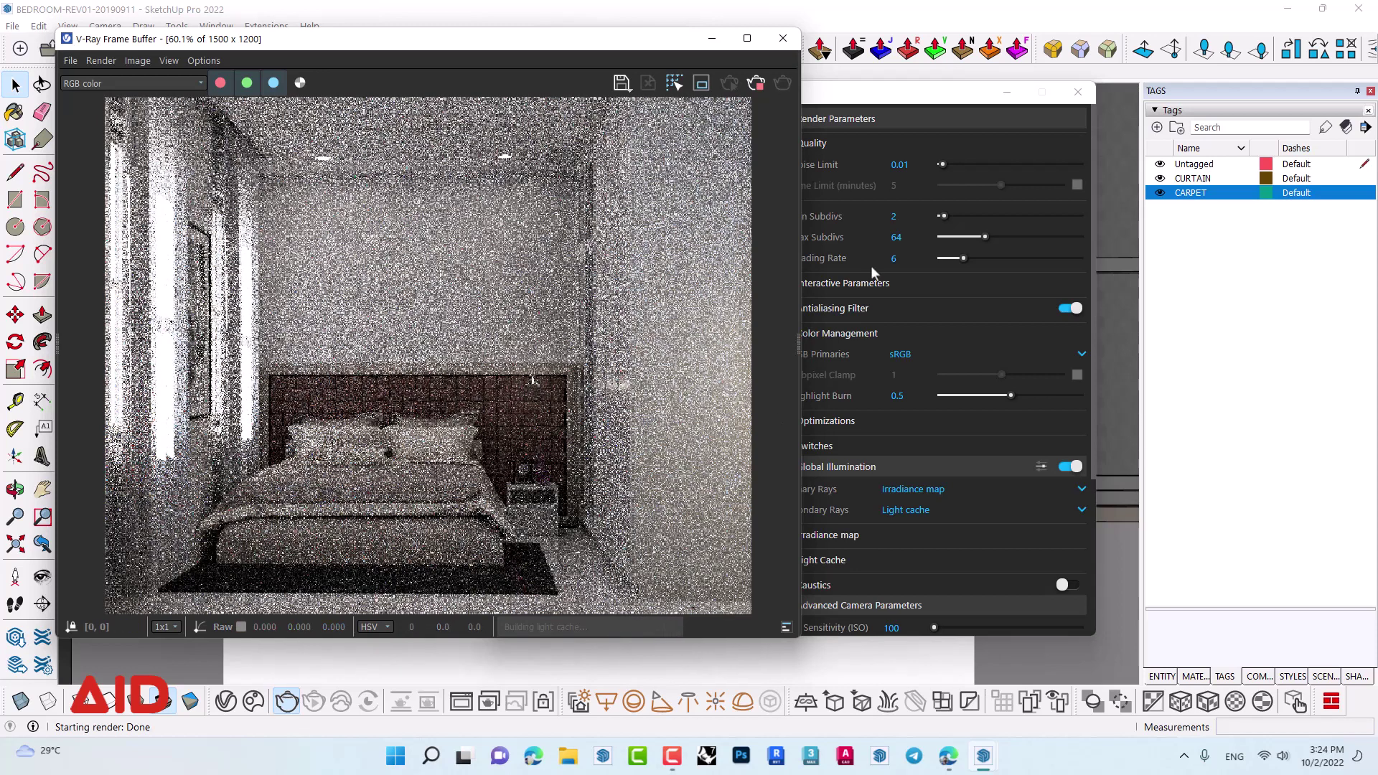
{"action": "left_click_drag", "start_coordinate": [846, 108], "coordinate": [931, 110]}
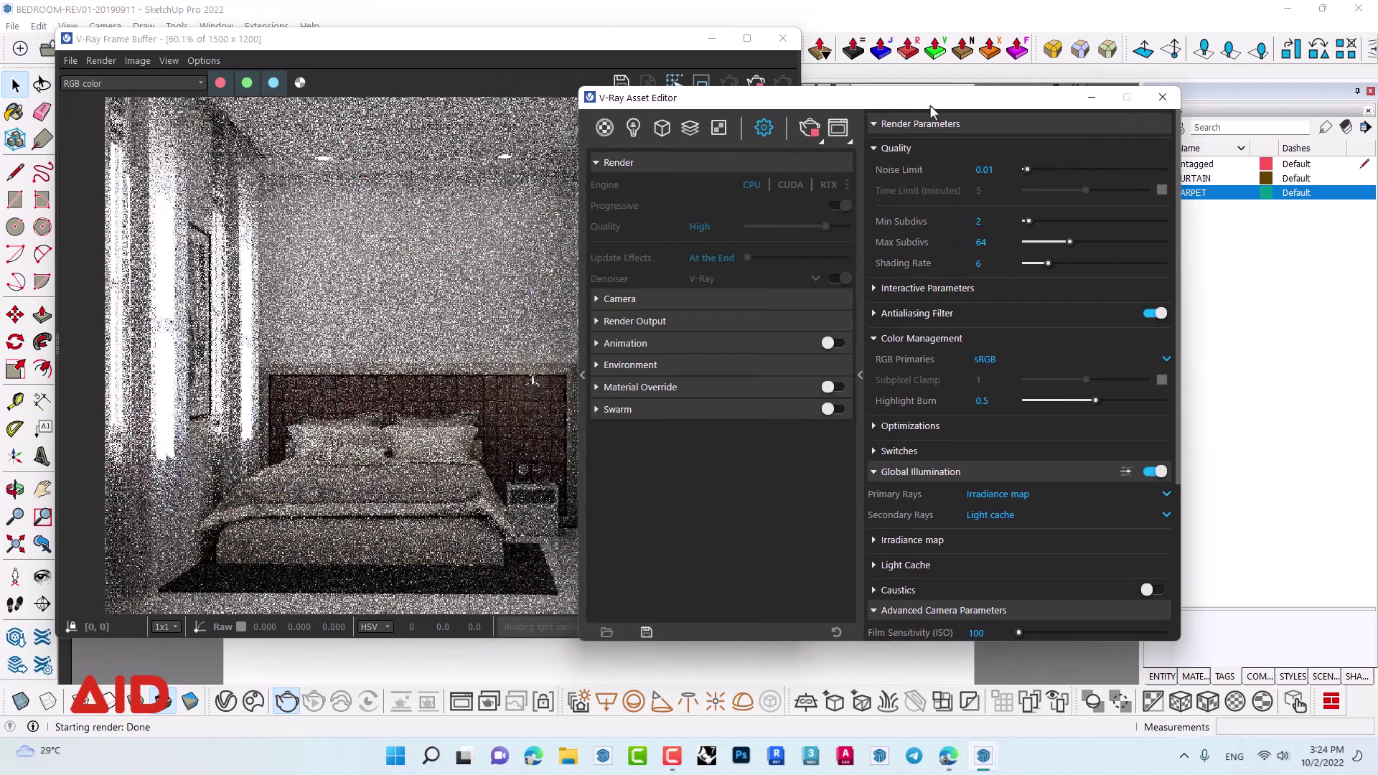
- Add a Light Mix render element grouped by Group Instances
{"action": "left_click", "coordinate": [689, 132]}
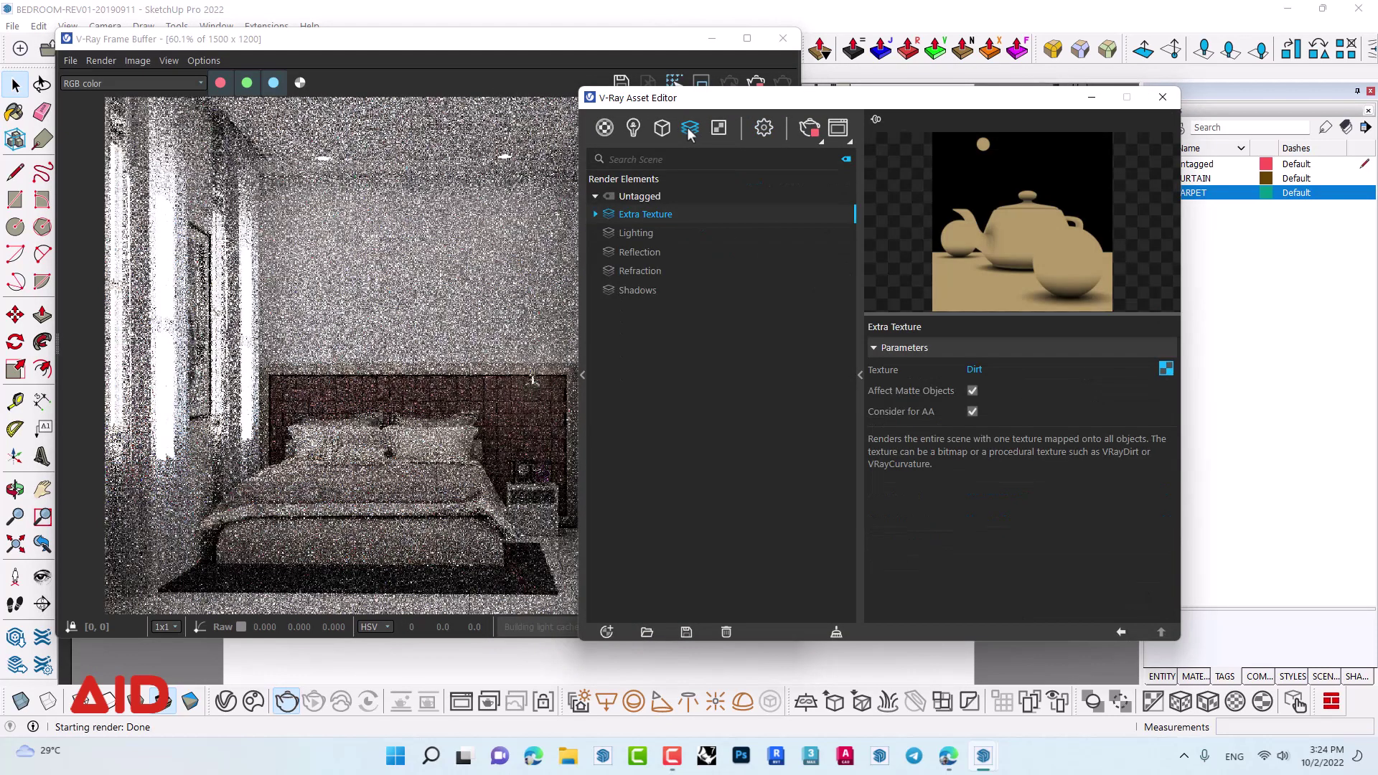
{"action": "left_click", "coordinate": [650, 234]}
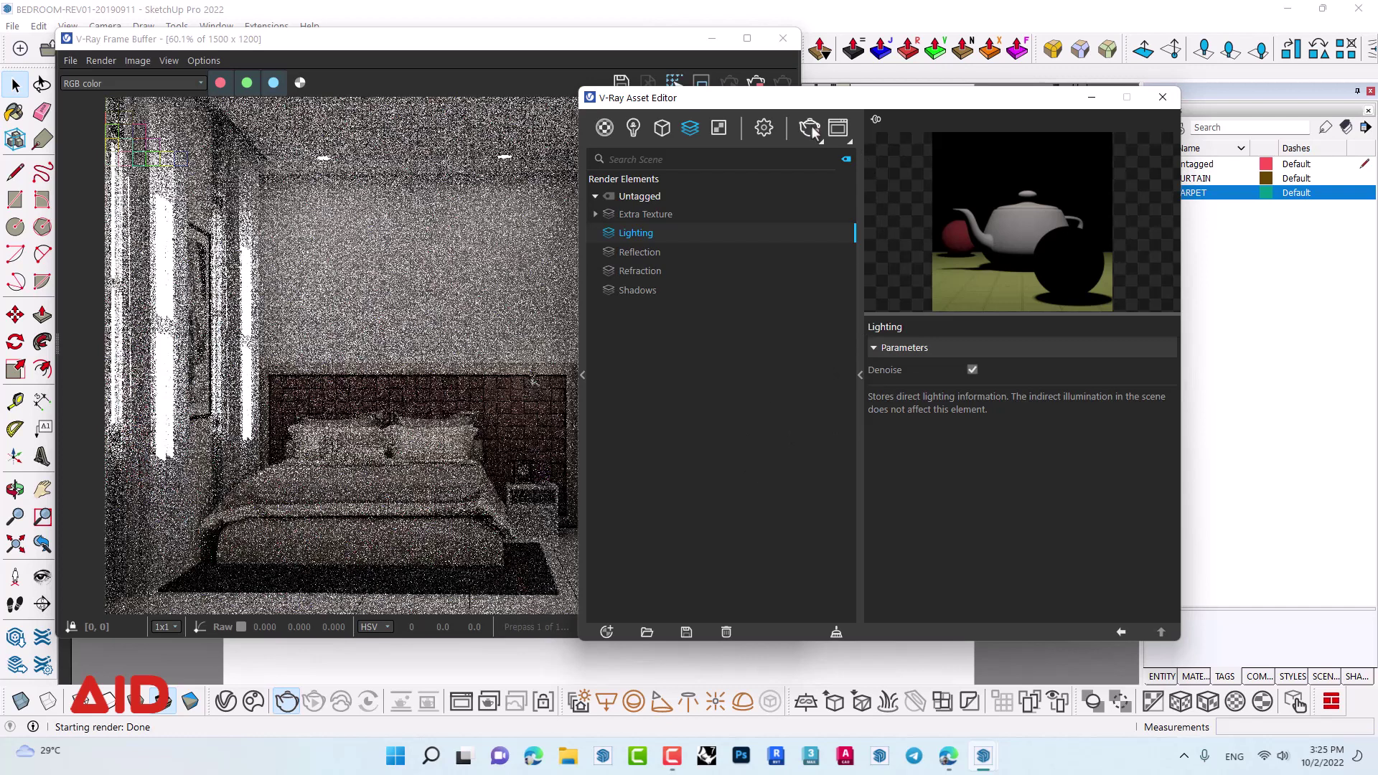
{"action": "left_click", "coordinate": [689, 137]}
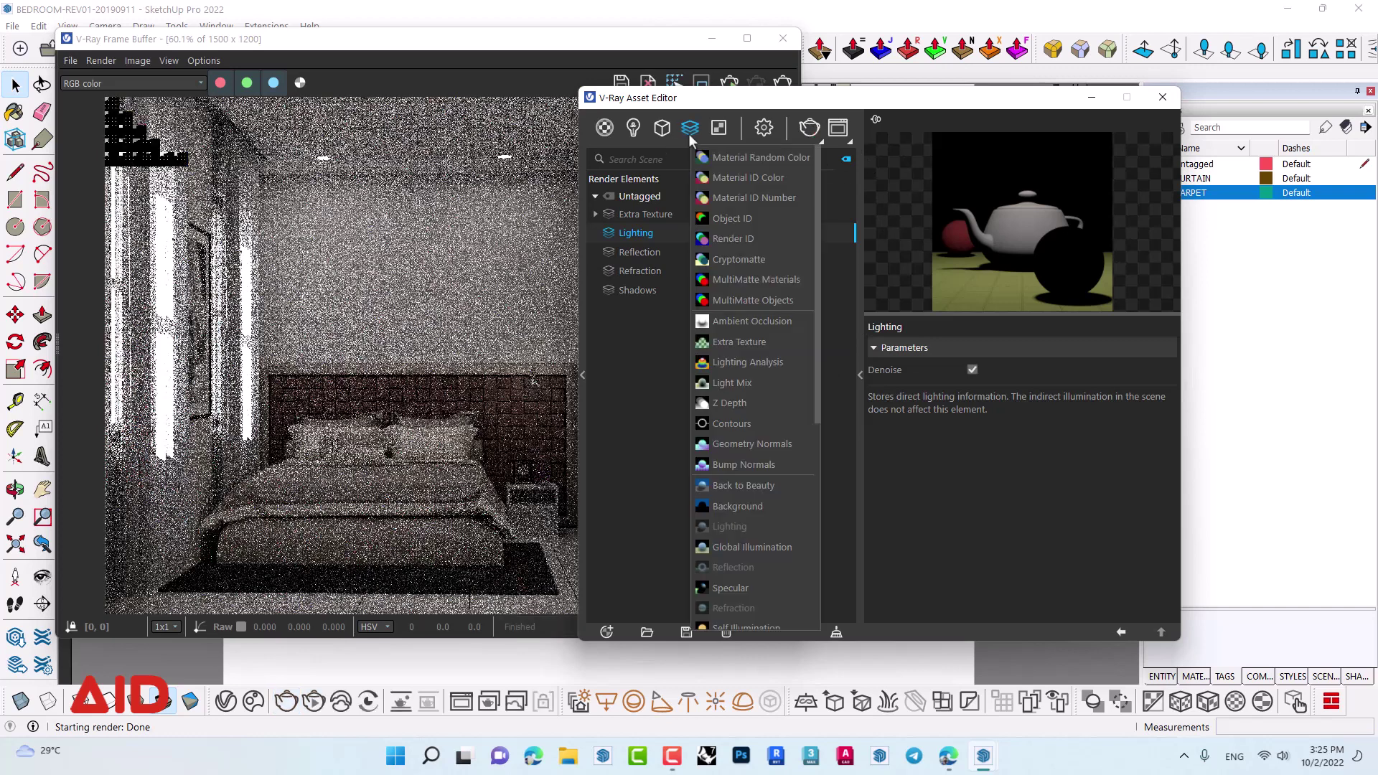
{"action": "left_click", "coordinate": [739, 383]}
{"action": "left_click", "coordinate": [994, 371]}
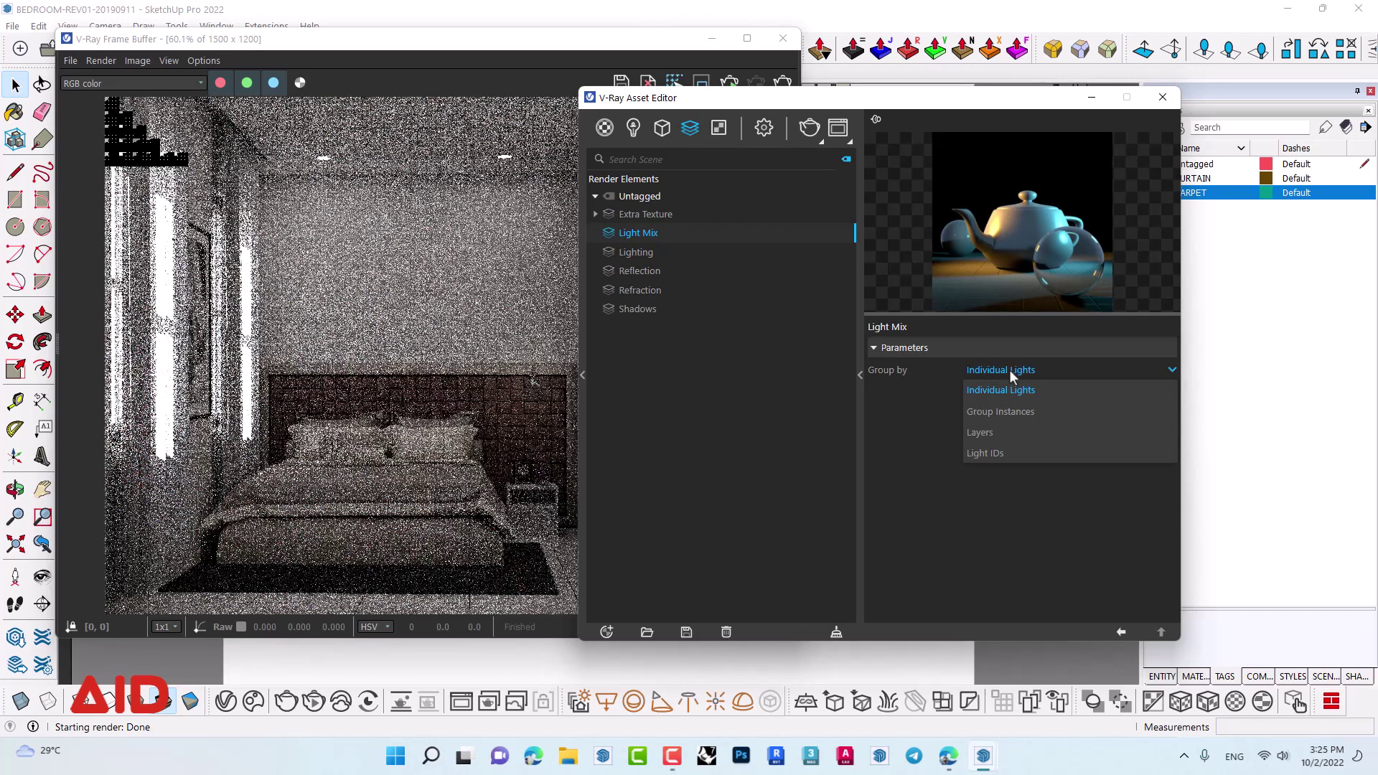
{"action": "left_click", "coordinate": [1003, 413]}
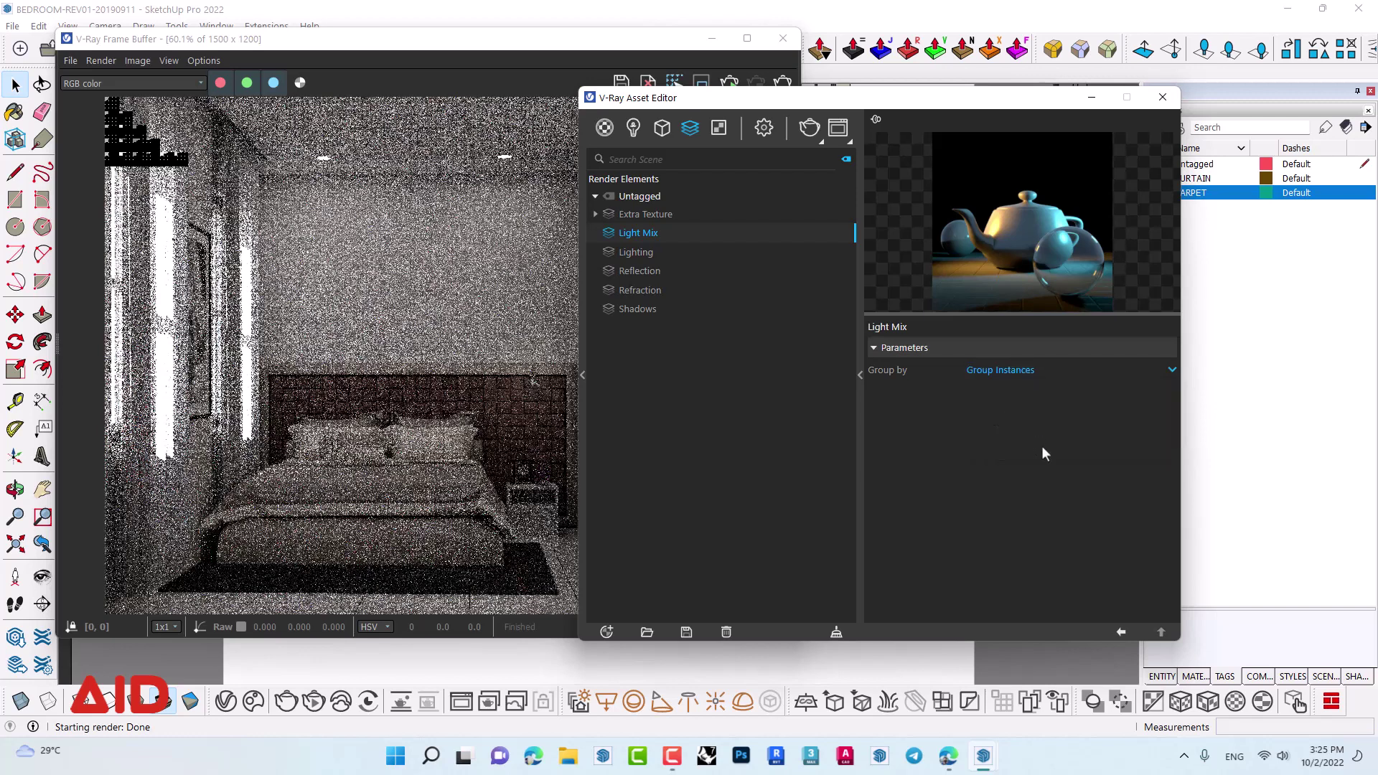
- Check the frame buffer's layers panel, then close the Asset Editor
{"action": "left_click", "coordinate": [489, 58]}
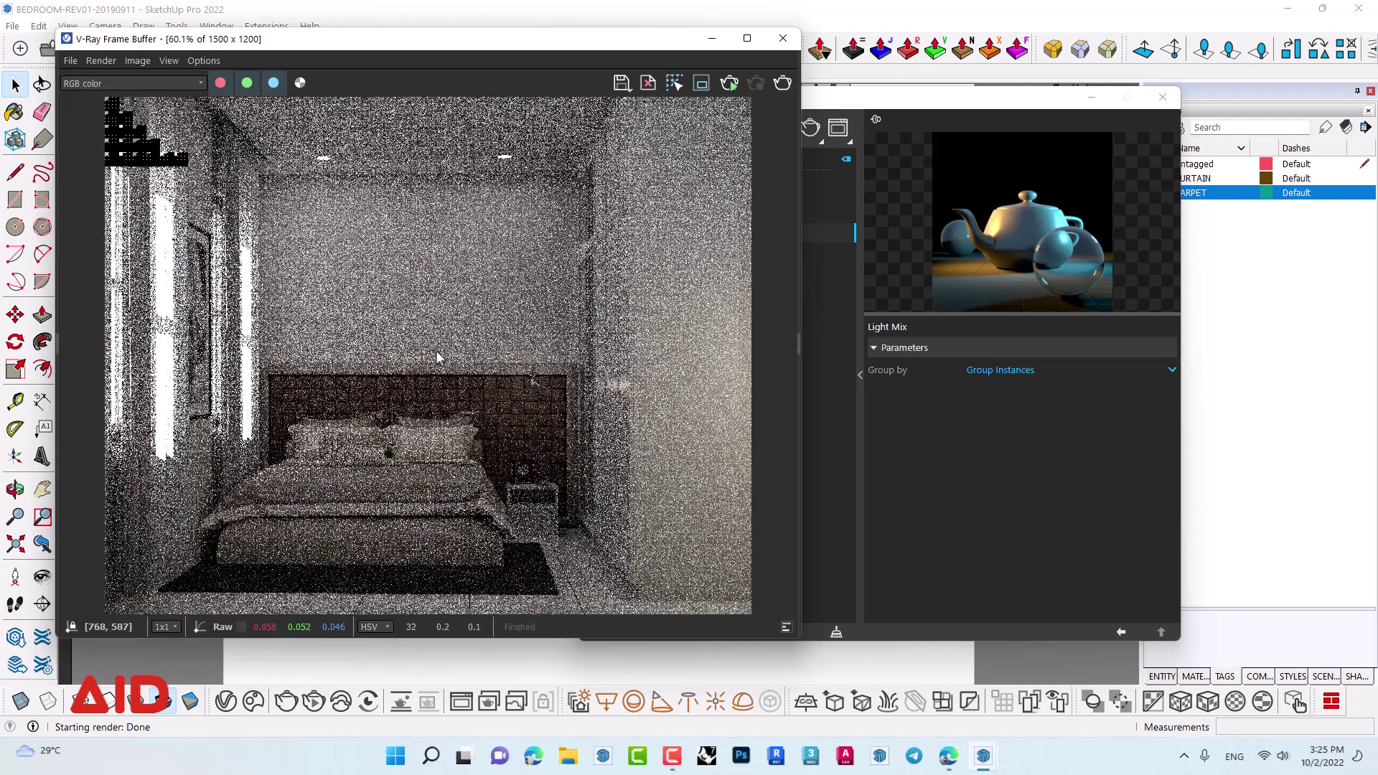
{"action": "left_click", "coordinate": [795, 340]}
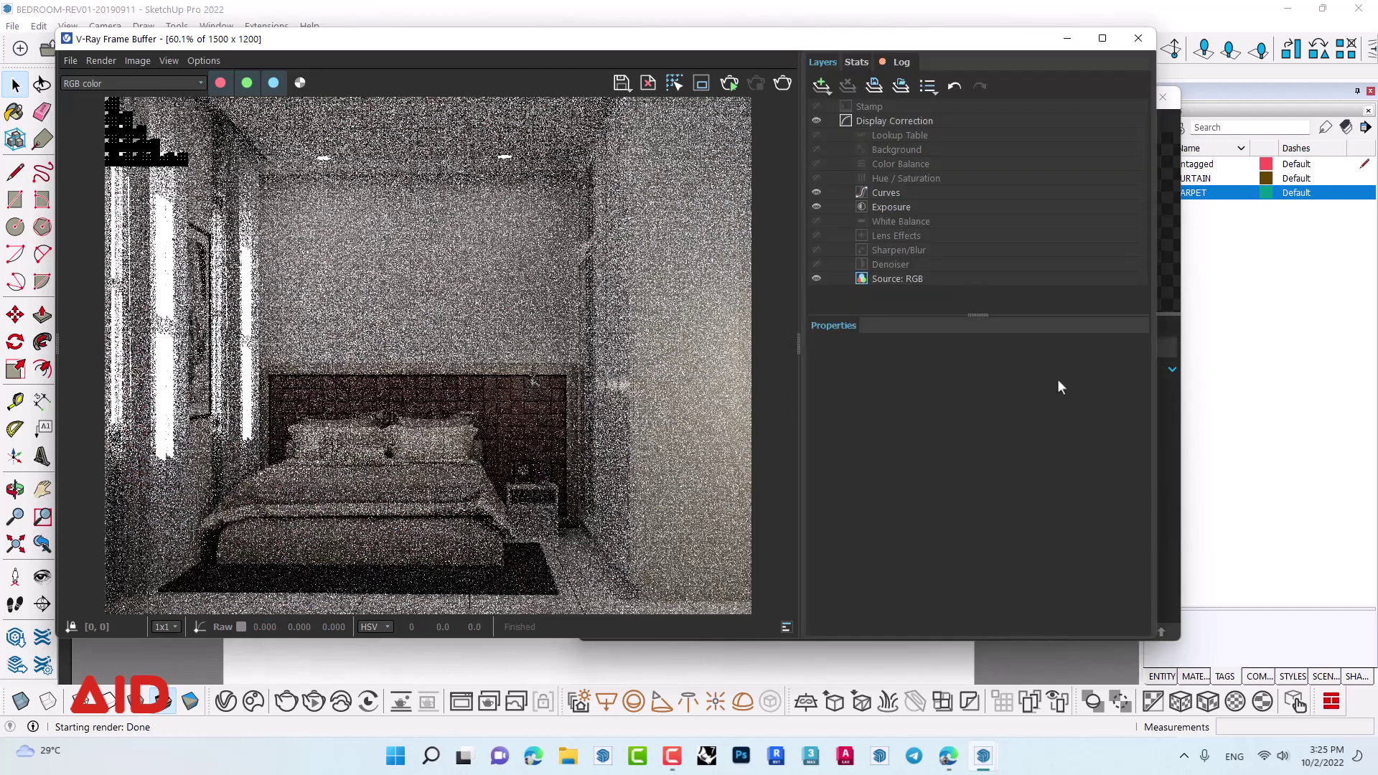
{"action": "double_click", "coordinate": [798, 343]}
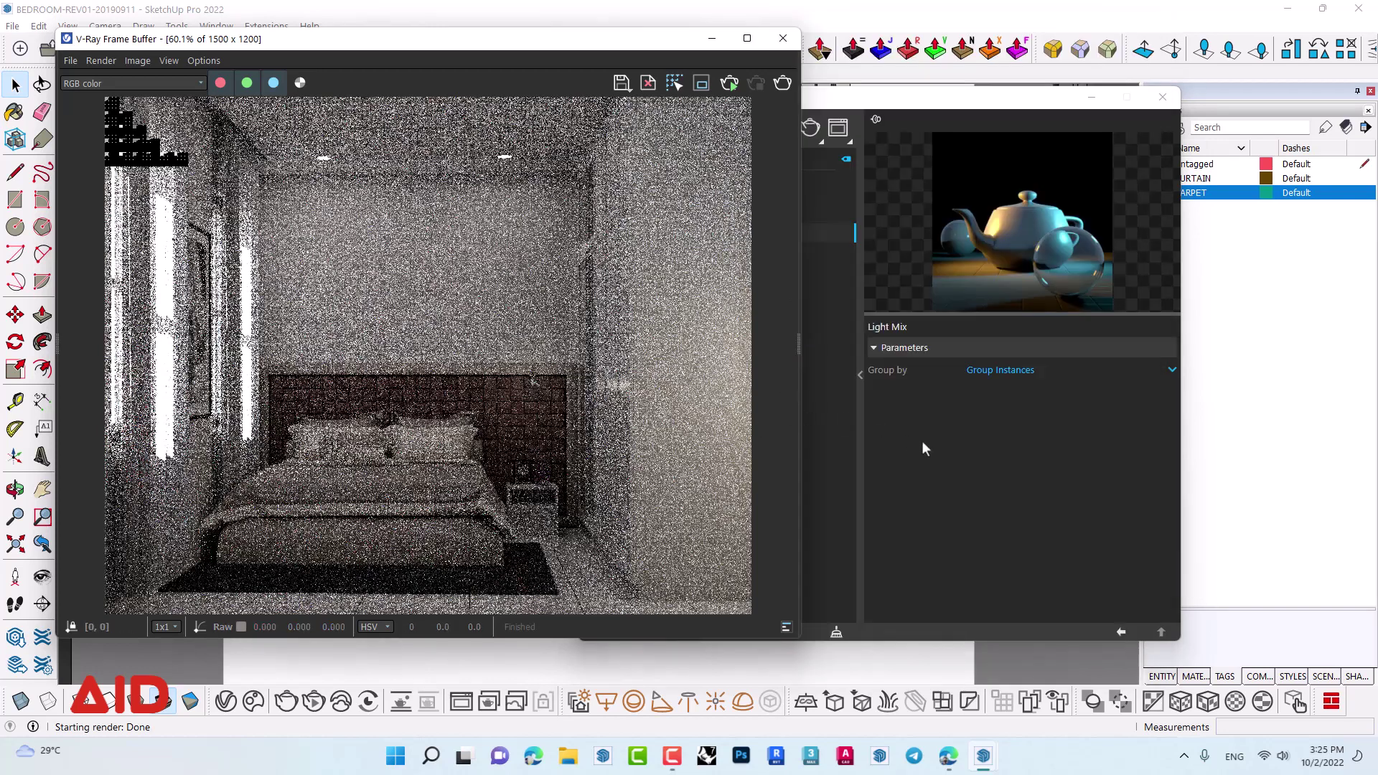
{"action": "left_click", "coordinate": [892, 162]}
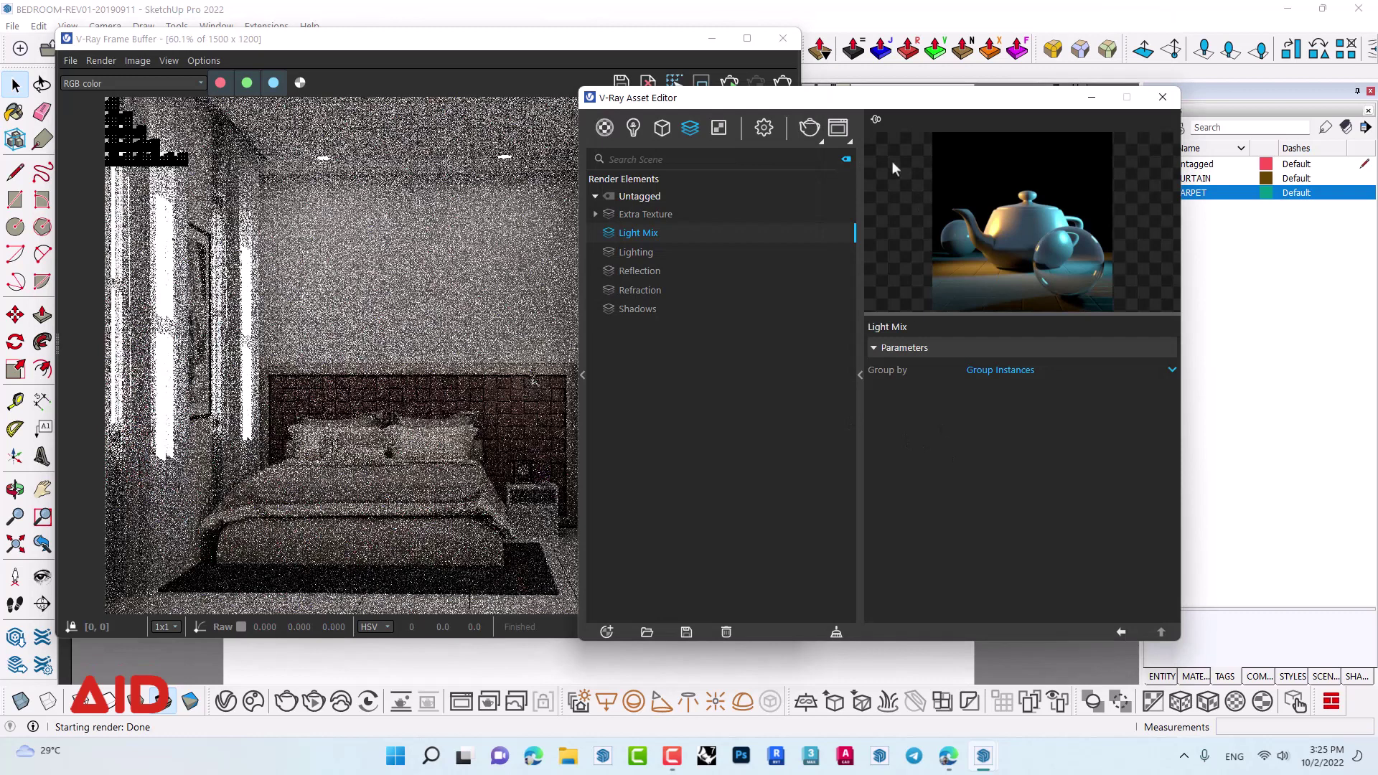
{"action": "left_click", "coordinate": [1163, 97]}
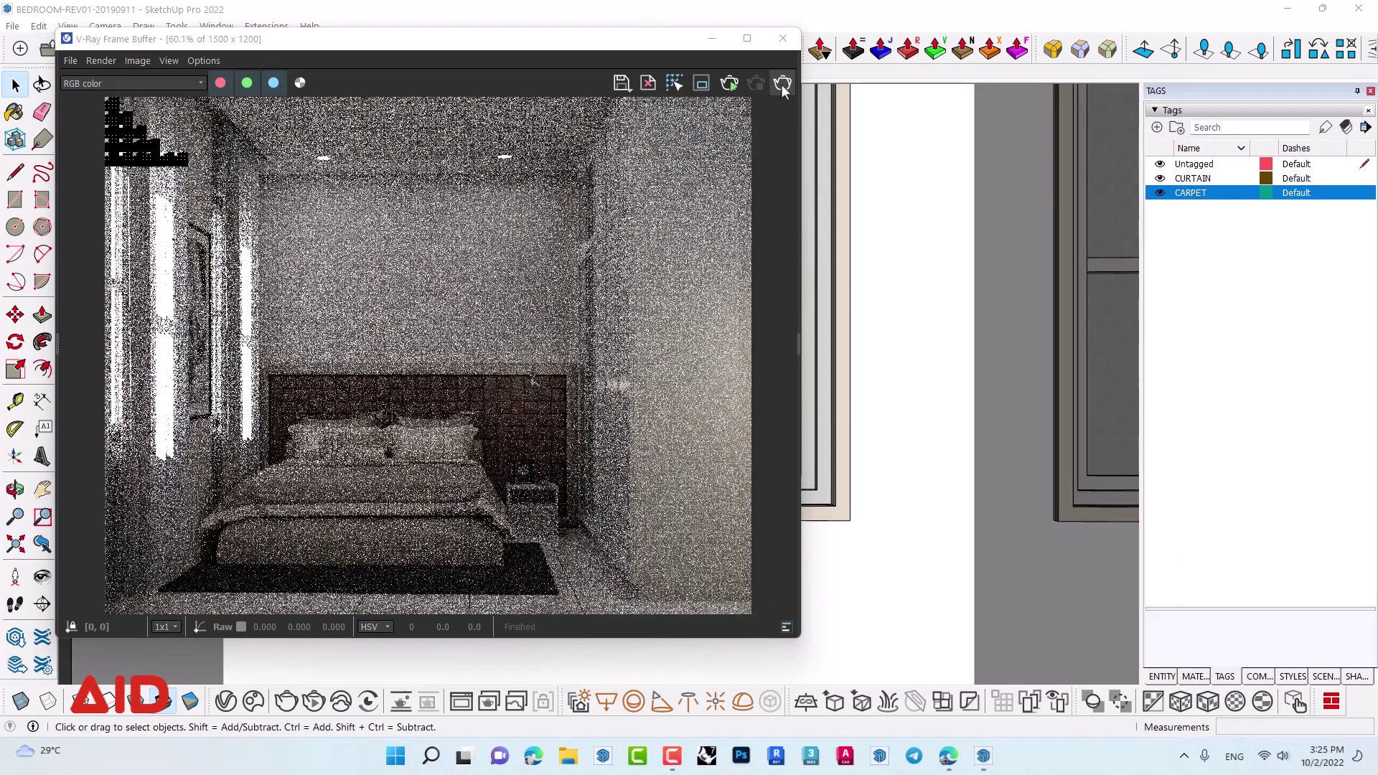
- Re-render the bedroom with Light Mix, inspect the result and expand the Layers panel
{"action": "left_click", "coordinate": [782, 83]}
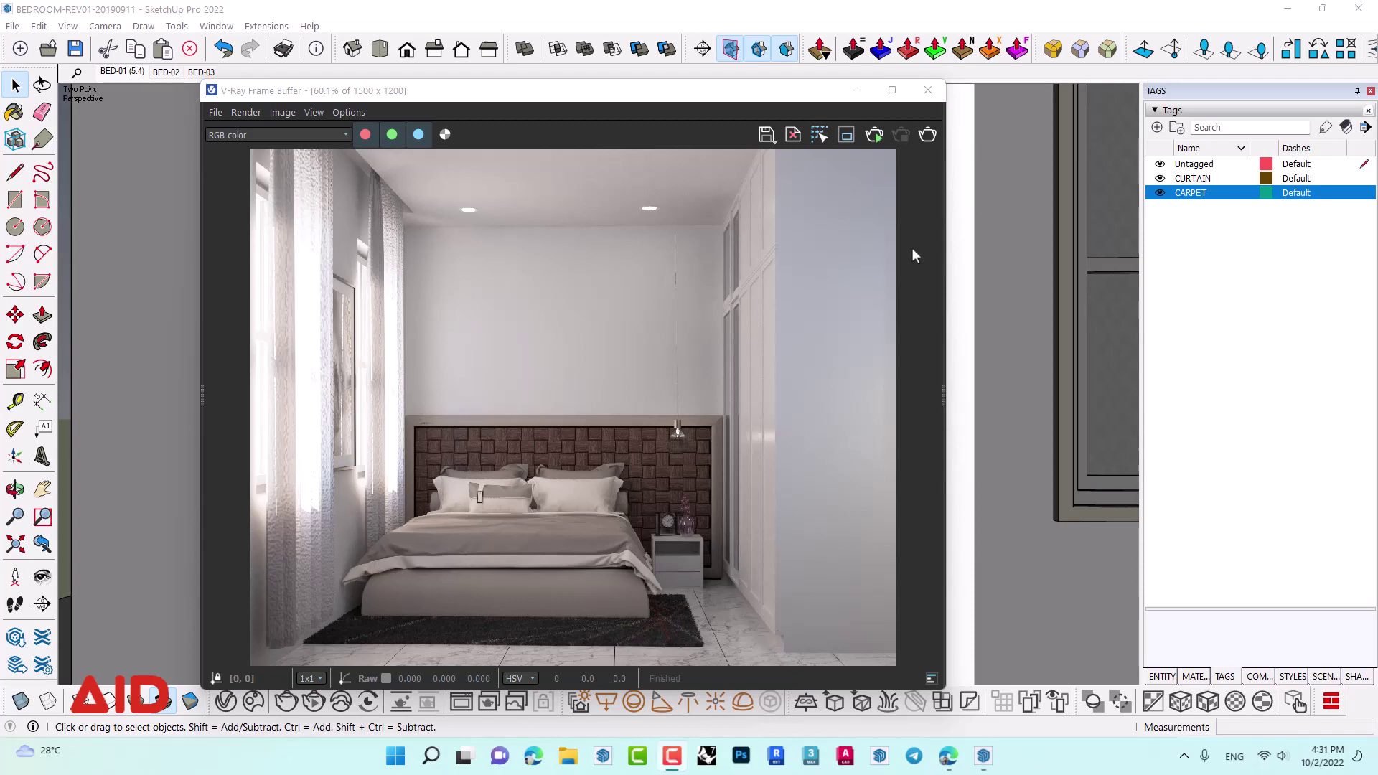
{"action": "left_click", "coordinate": [683, 94]}
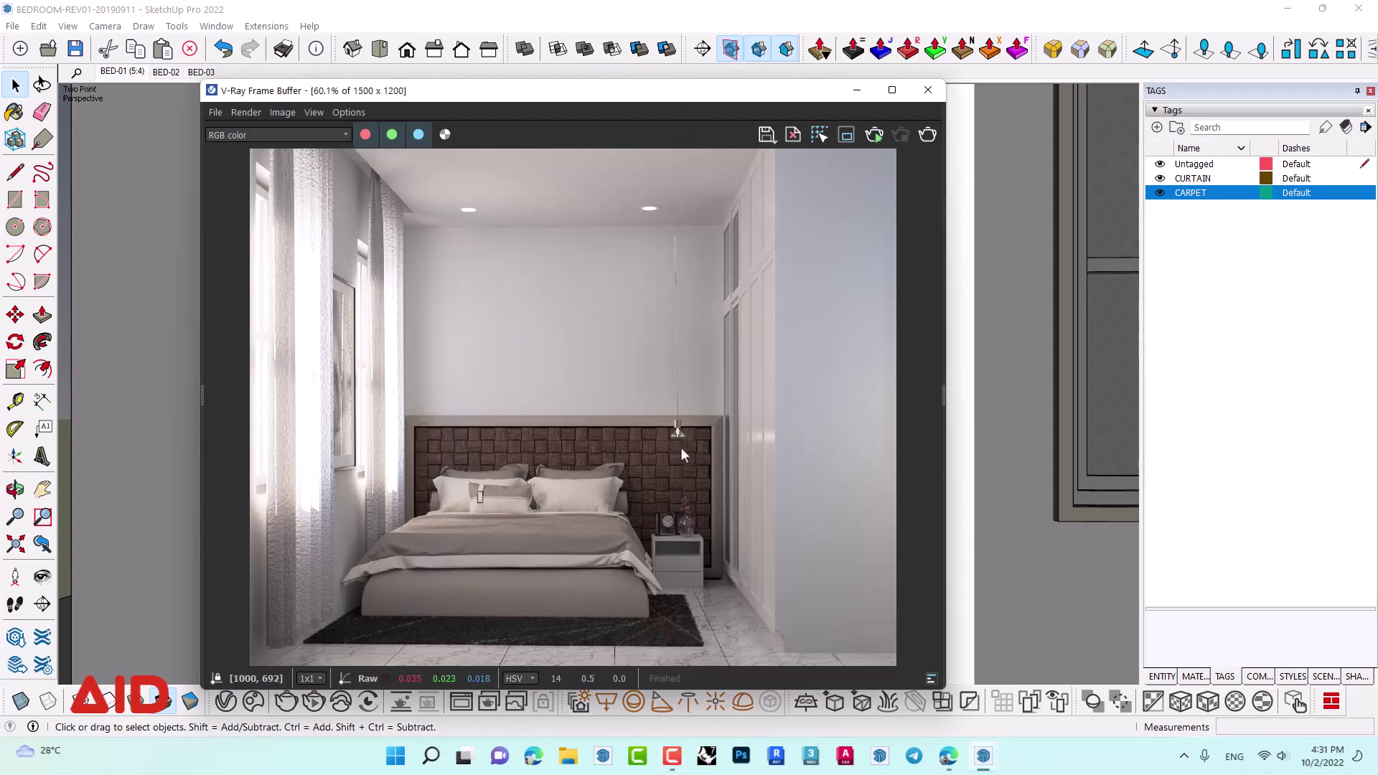
{"action": "scroll", "coordinate": [680, 446], "scroll_direction": "up", "scroll_amount": 2}
{"action": "scroll", "coordinate": [722, 415], "scroll_direction": "down", "scroll_amount": 2}
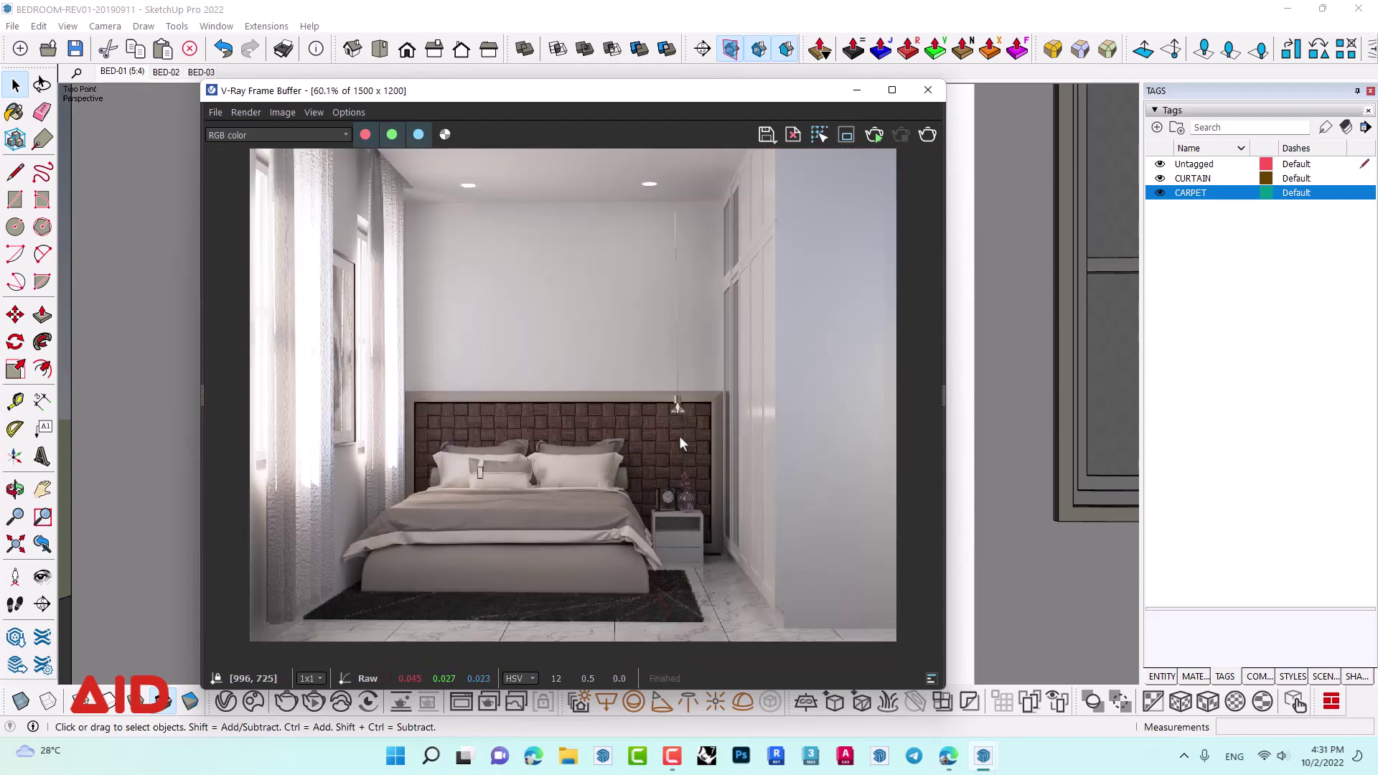
{"action": "scroll", "coordinate": [697, 430], "scroll_direction": "up", "scroll_amount": 1}
{"action": "scroll", "coordinate": [717, 441], "scroll_direction": "up", "scroll_amount": 1}
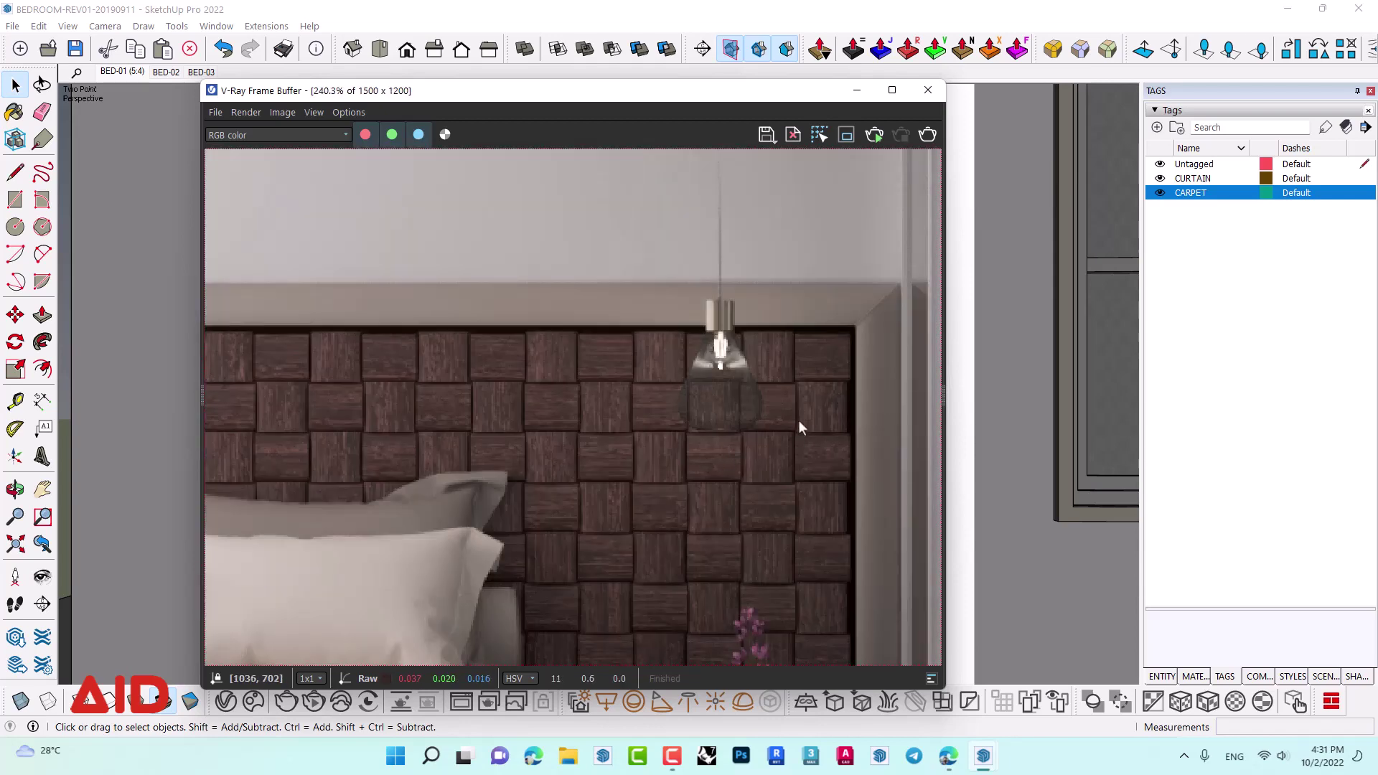
{"action": "scroll", "coordinate": [798, 420], "scroll_direction": "down", "scroll_amount": 1}
{"action": "scroll", "coordinate": [783, 399], "scroll_direction": "down", "scroll_amount": 1}
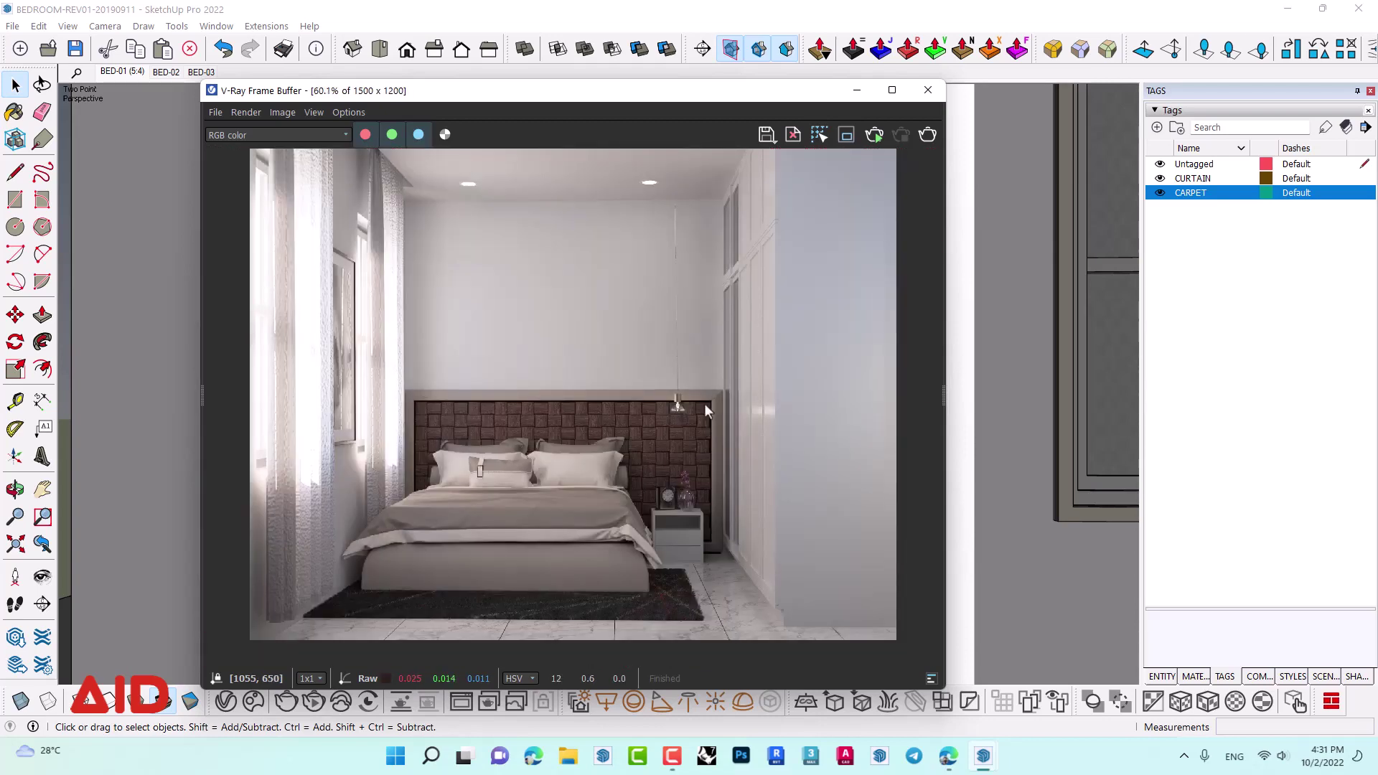
{"action": "left_click", "coordinate": [944, 397]}
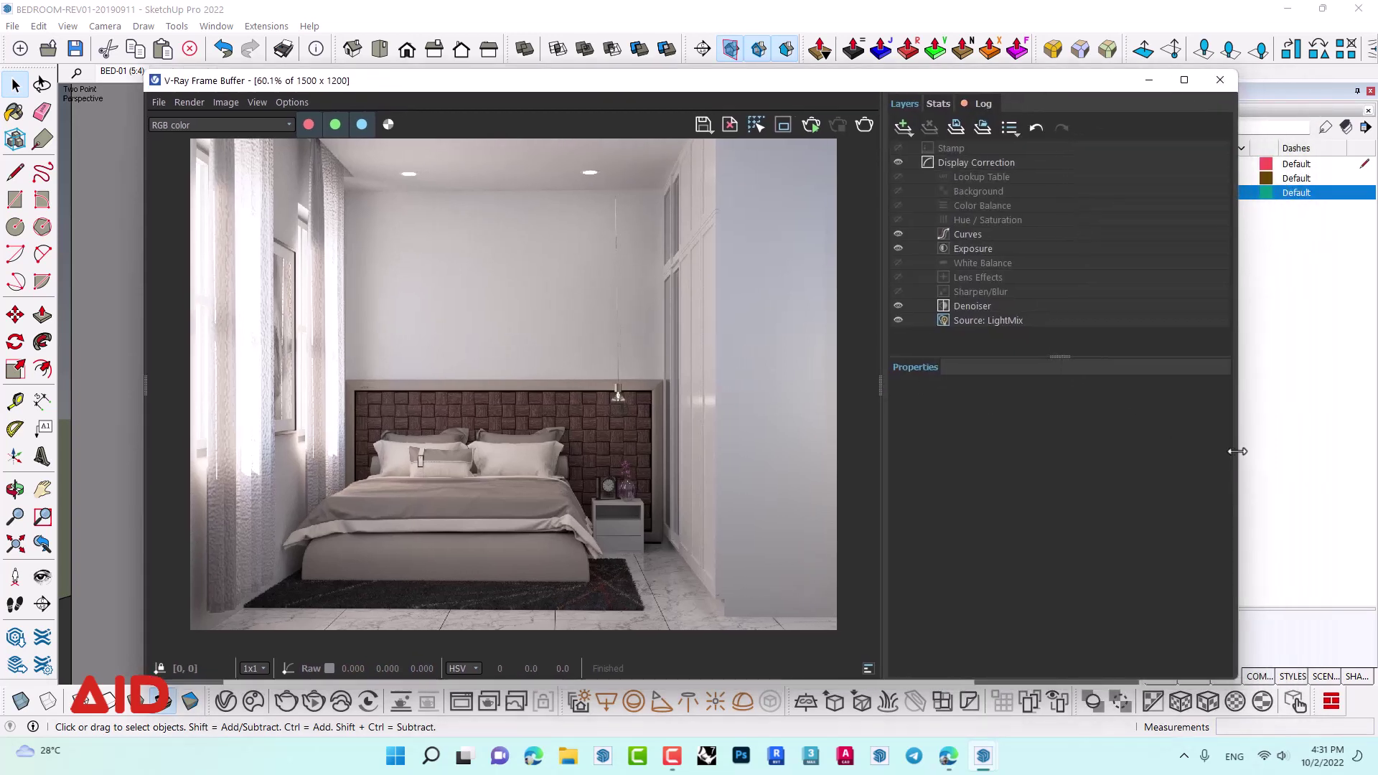
- Show the LightMix multipliers and toggle the Sphere Light off and on to compare
{"action": "left_click_drag", "start_coordinate": [1246, 460], "coordinate": [1215, 452]}
{"action": "left_click", "coordinate": [989, 322]}
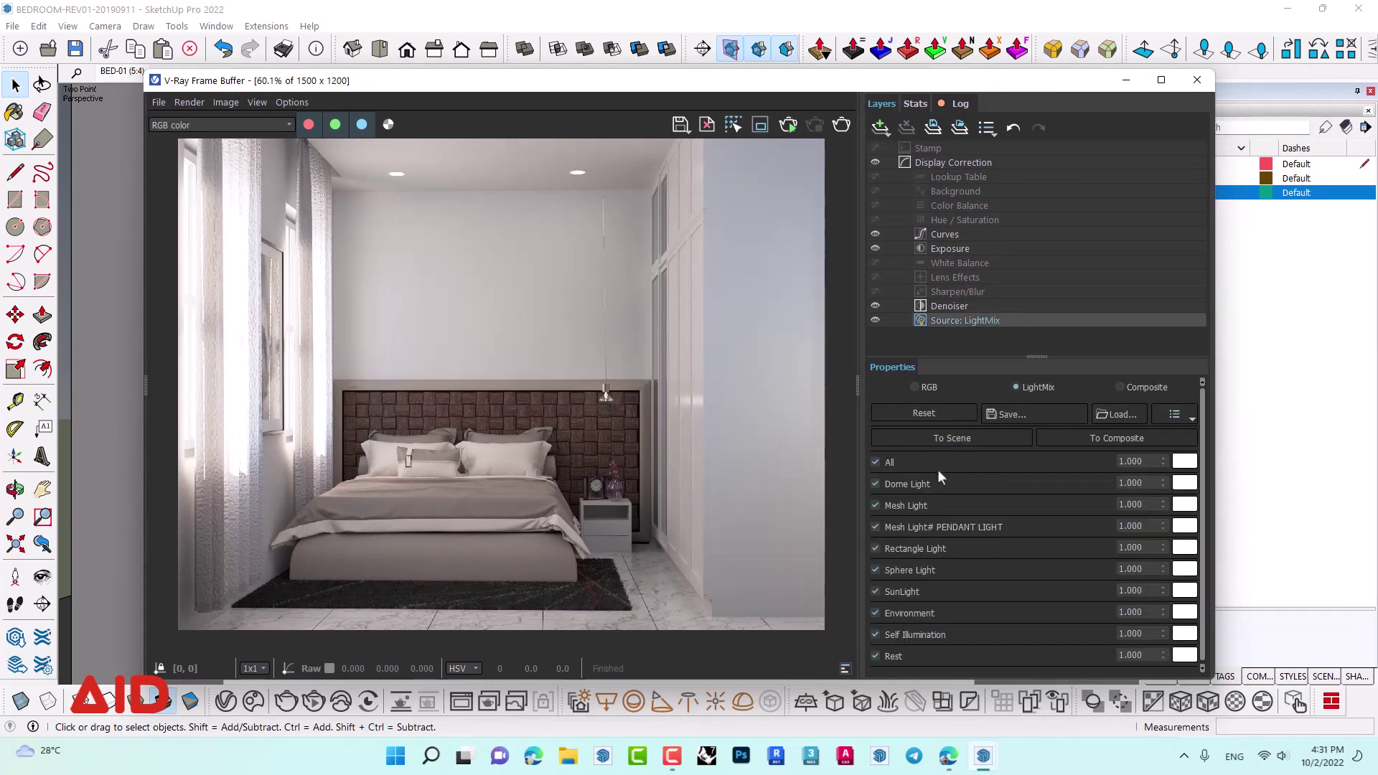
{"action": "left_click", "coordinate": [949, 570]}
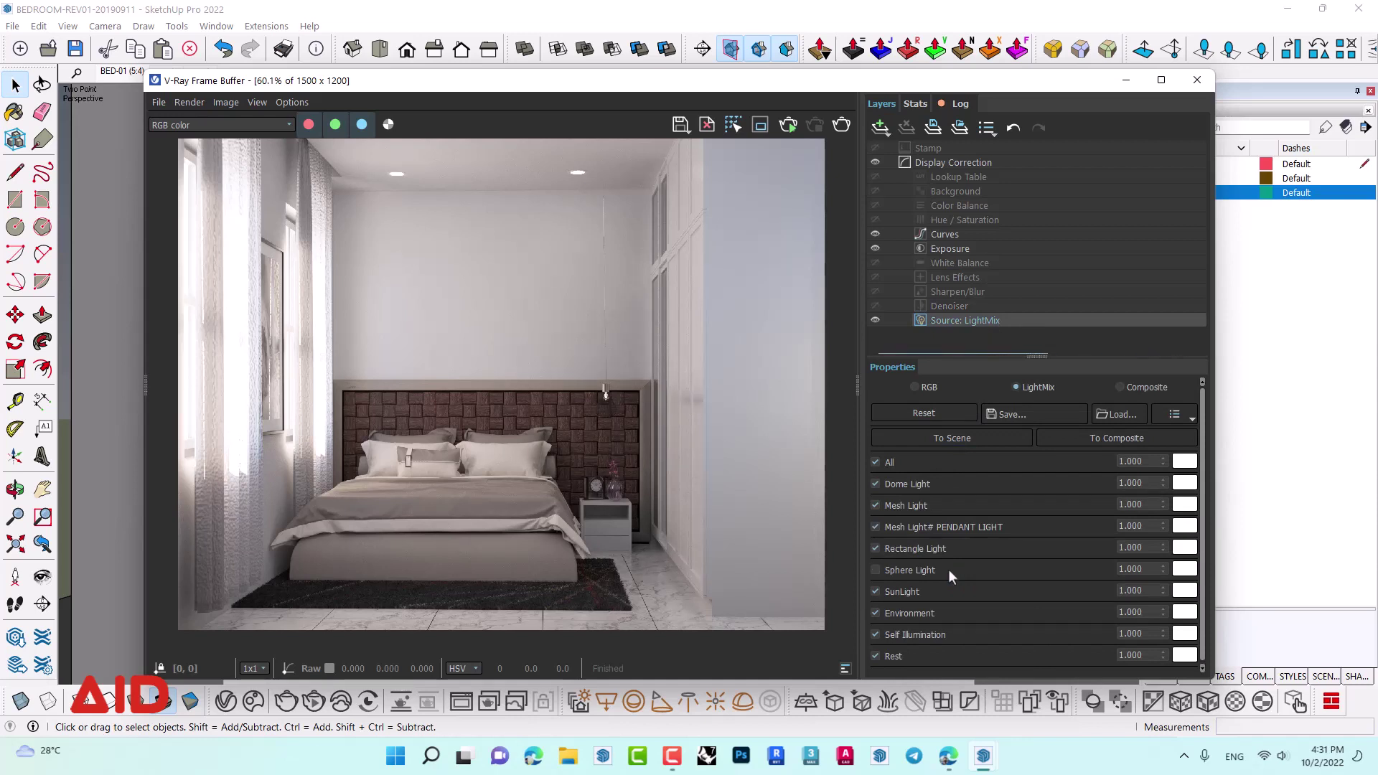
{"action": "left_click", "coordinate": [902, 568]}
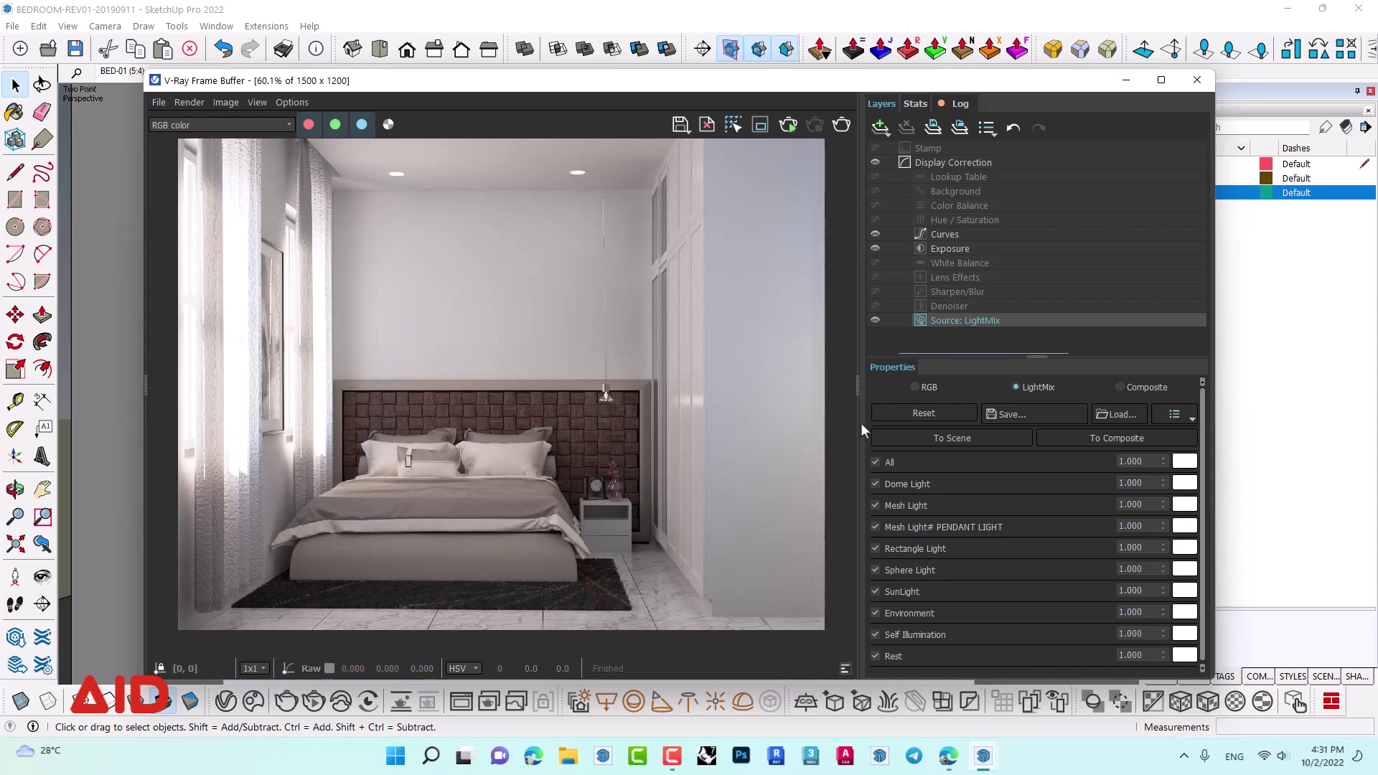
{"action": "left_click_drag", "start_coordinate": [858, 425], "coordinate": [895, 426]}
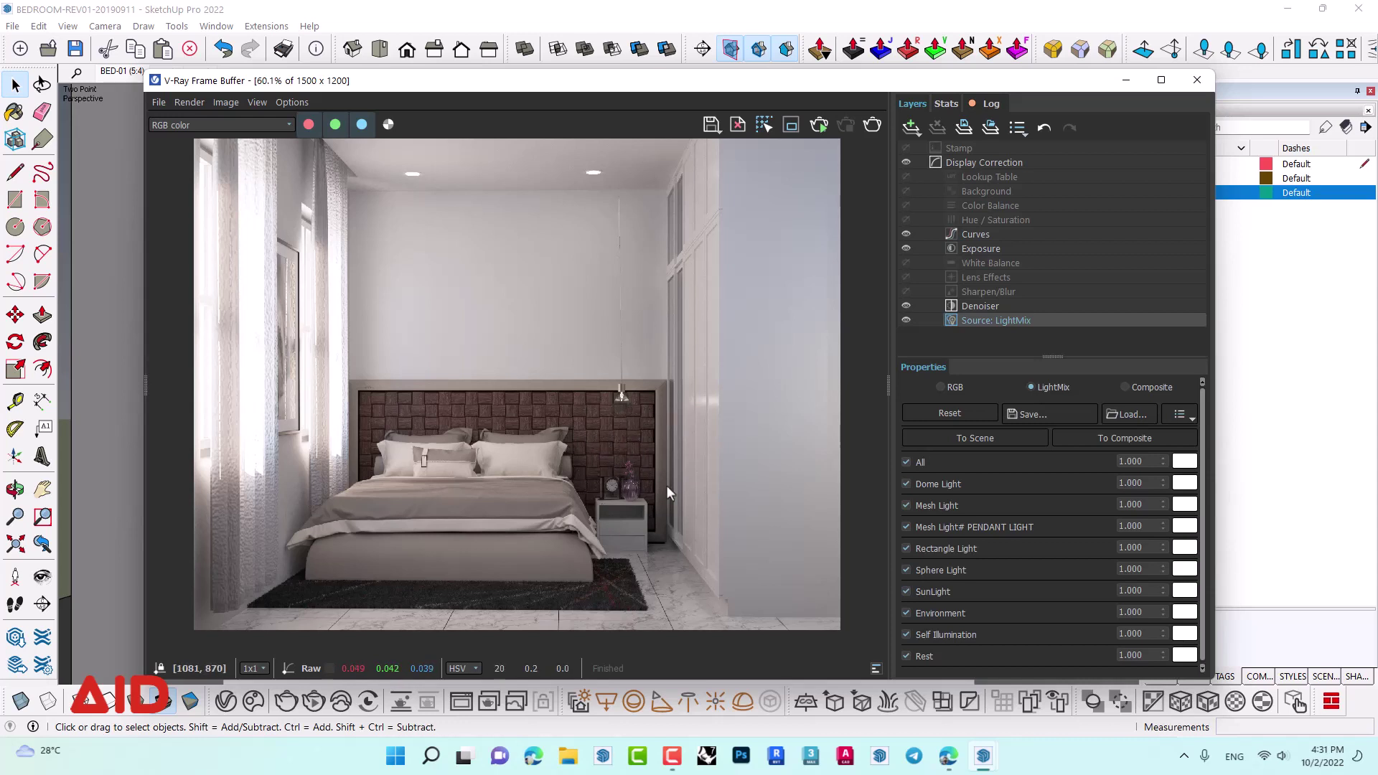
{"action": "left_click", "coordinate": [937, 570]}
{"action": "left_click", "coordinate": [942, 570]}
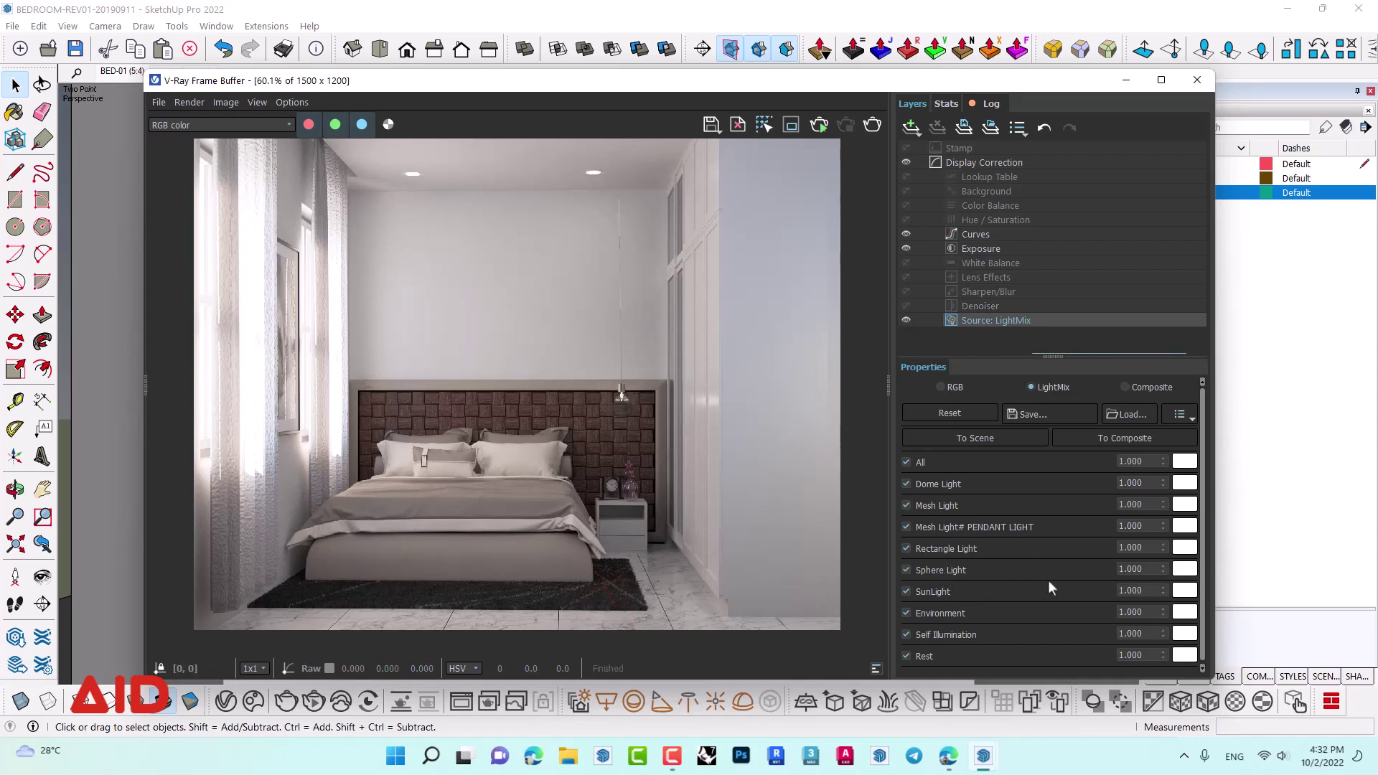
- Set the Sphere Light multiplier to 2, then step it up to 3
{"action": "left_click_drag", "start_coordinate": [1147, 569], "coordinate": [1089, 570]}
{"action": "type", "text": "2"}
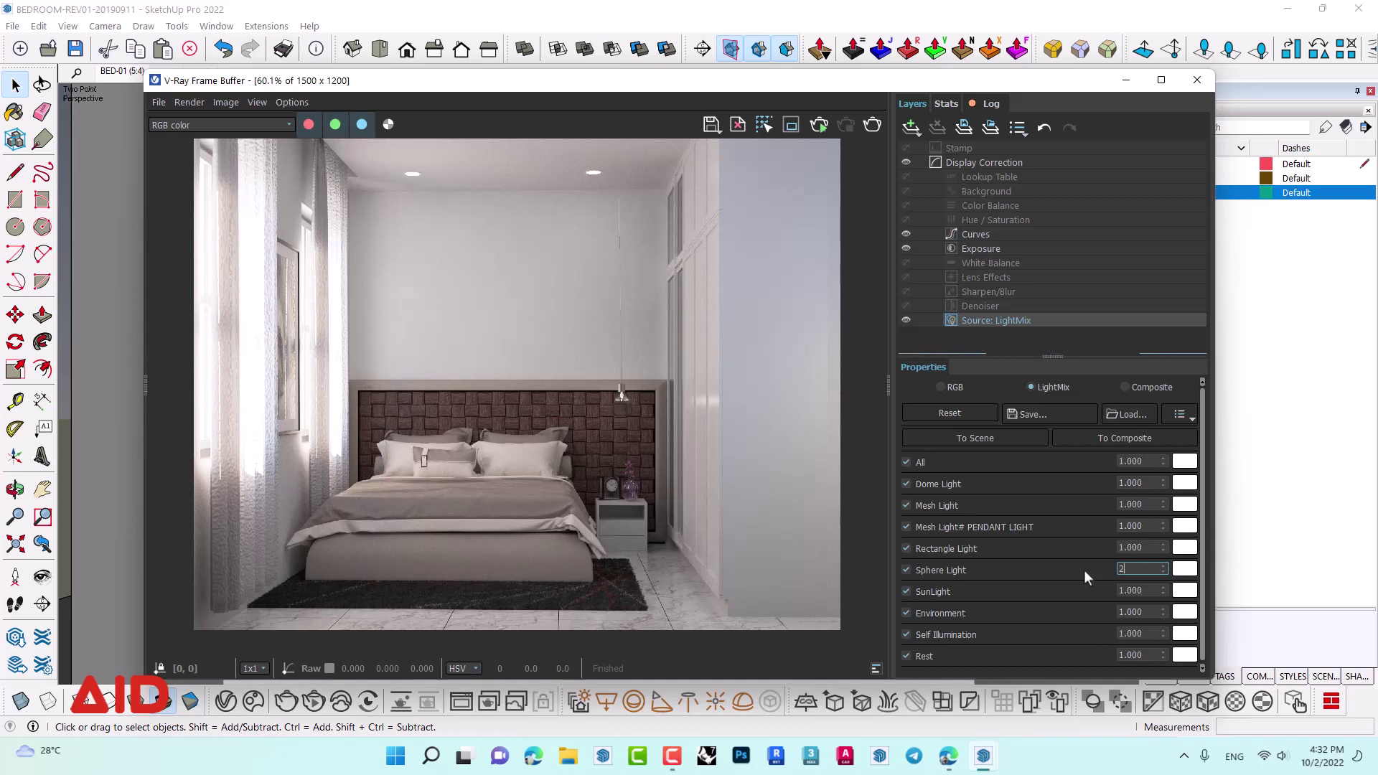
{"action": "key", "text": "Return"}
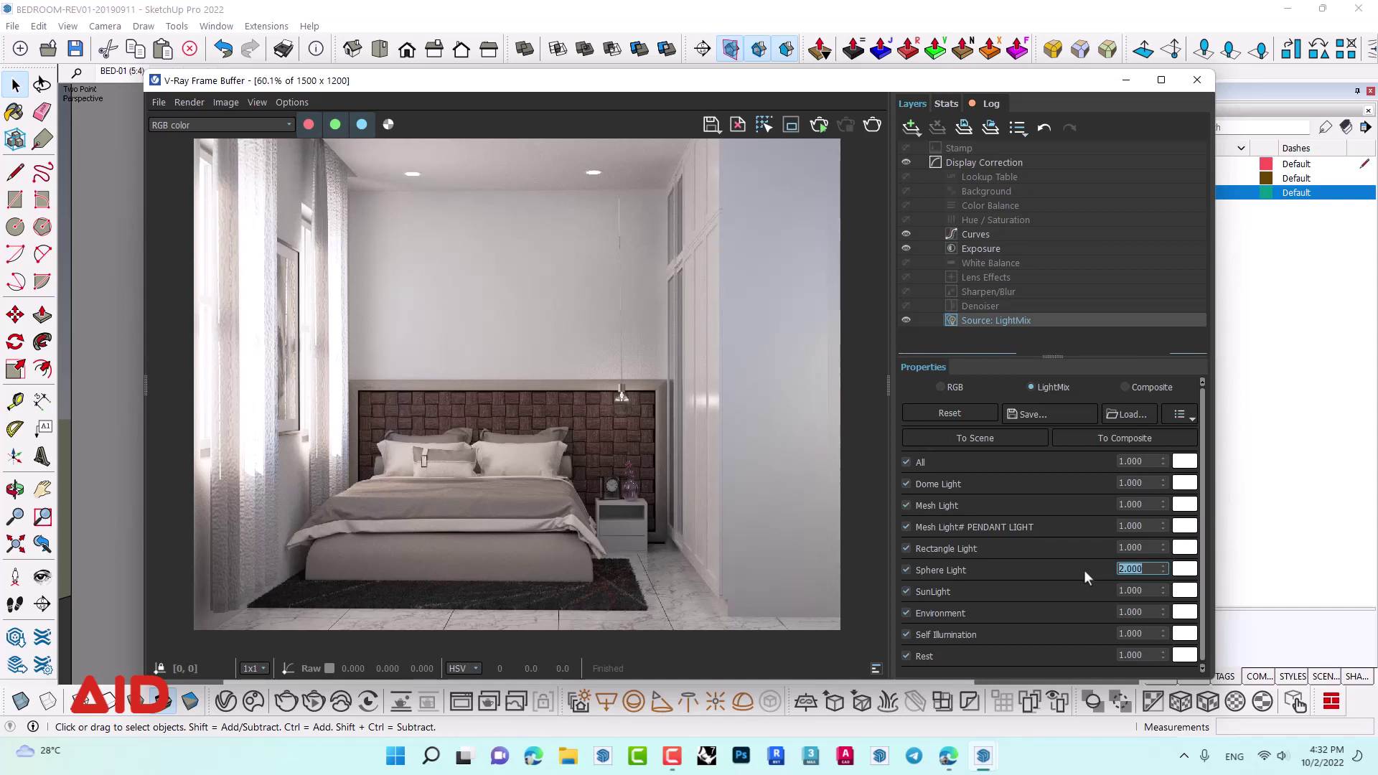
{"action": "key", "text": "Up"}
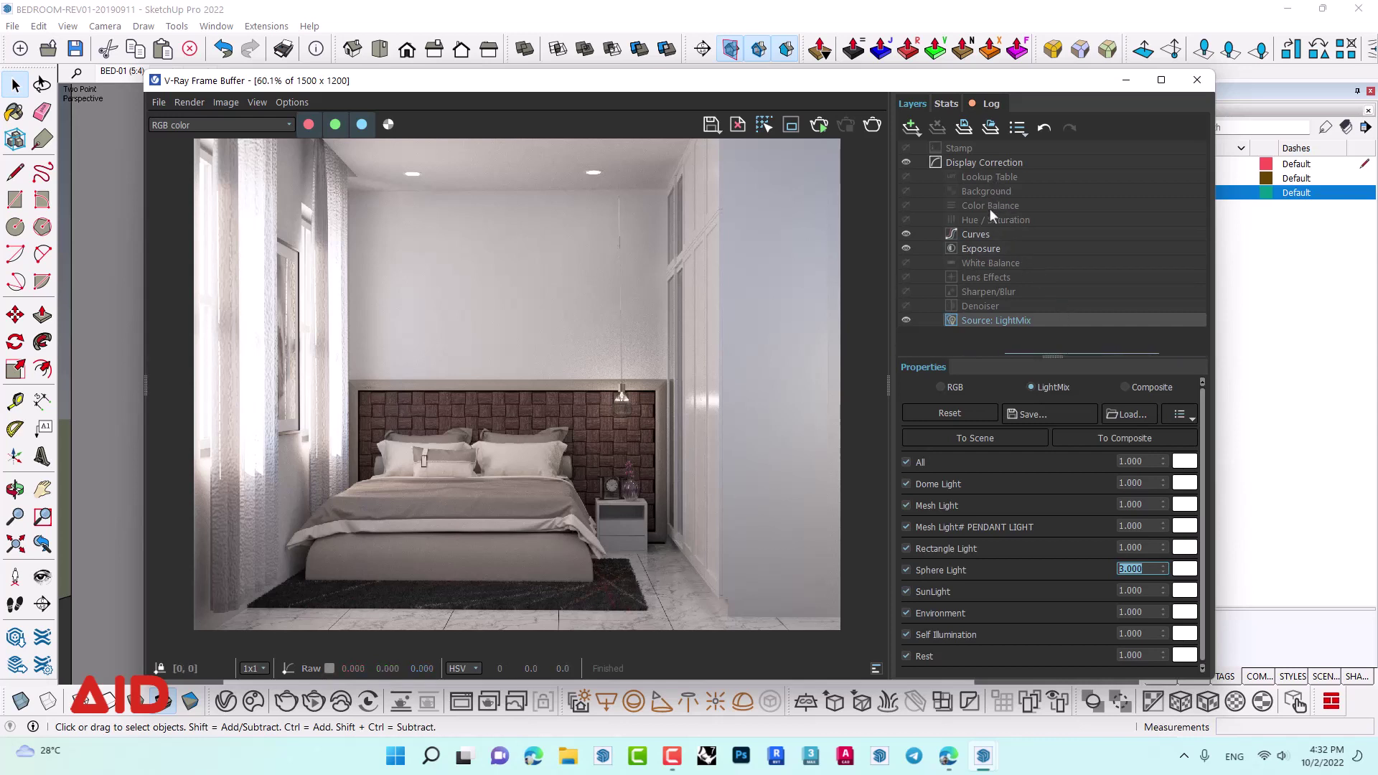
- Set the Exposure correction to 0.75, then return to the Source: LightMix layer
{"action": "left_click", "coordinate": [989, 247]}
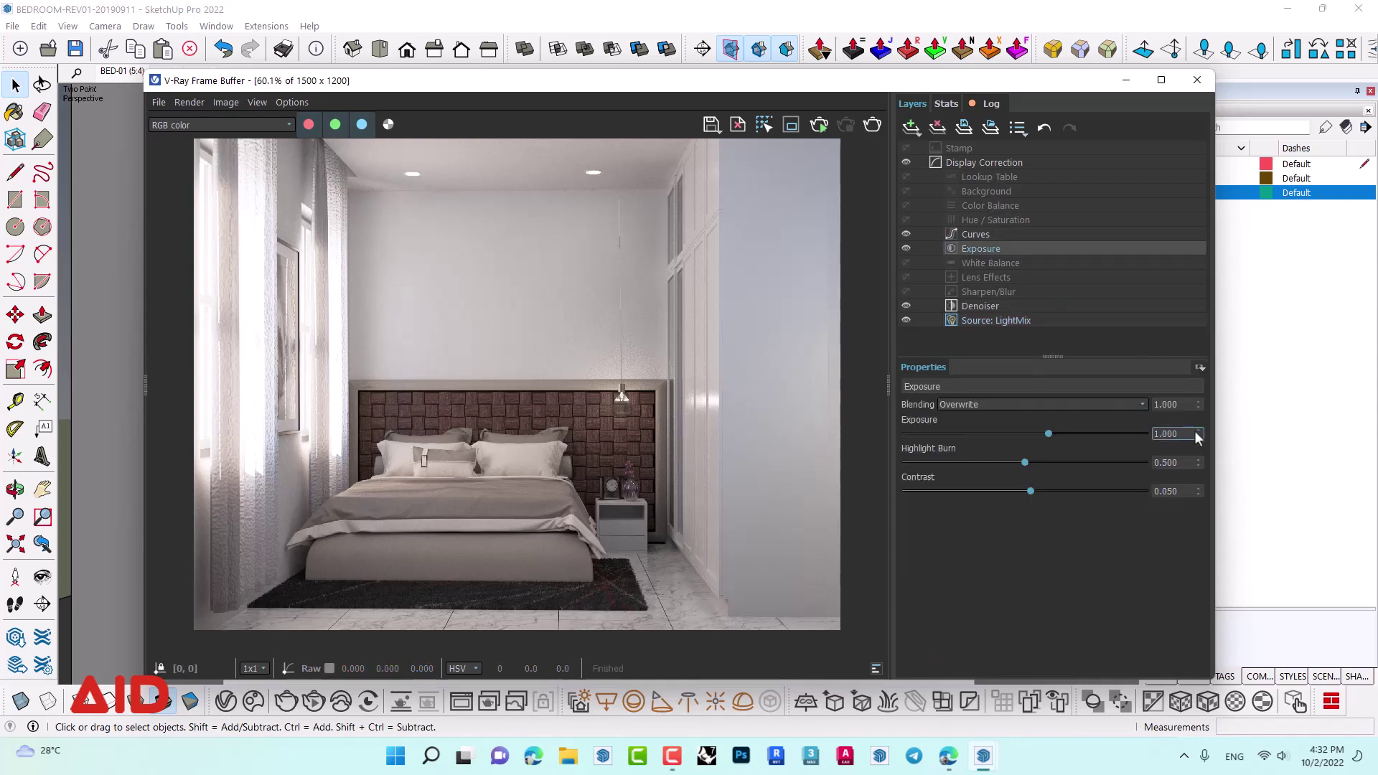
{"action": "left_click_drag", "start_coordinate": [1189, 435], "coordinate": [1127, 434]}
{"action": "type", "text": "0."}
{"action": "type", "text": "75"}
{"action": "key", "text": "Return"}
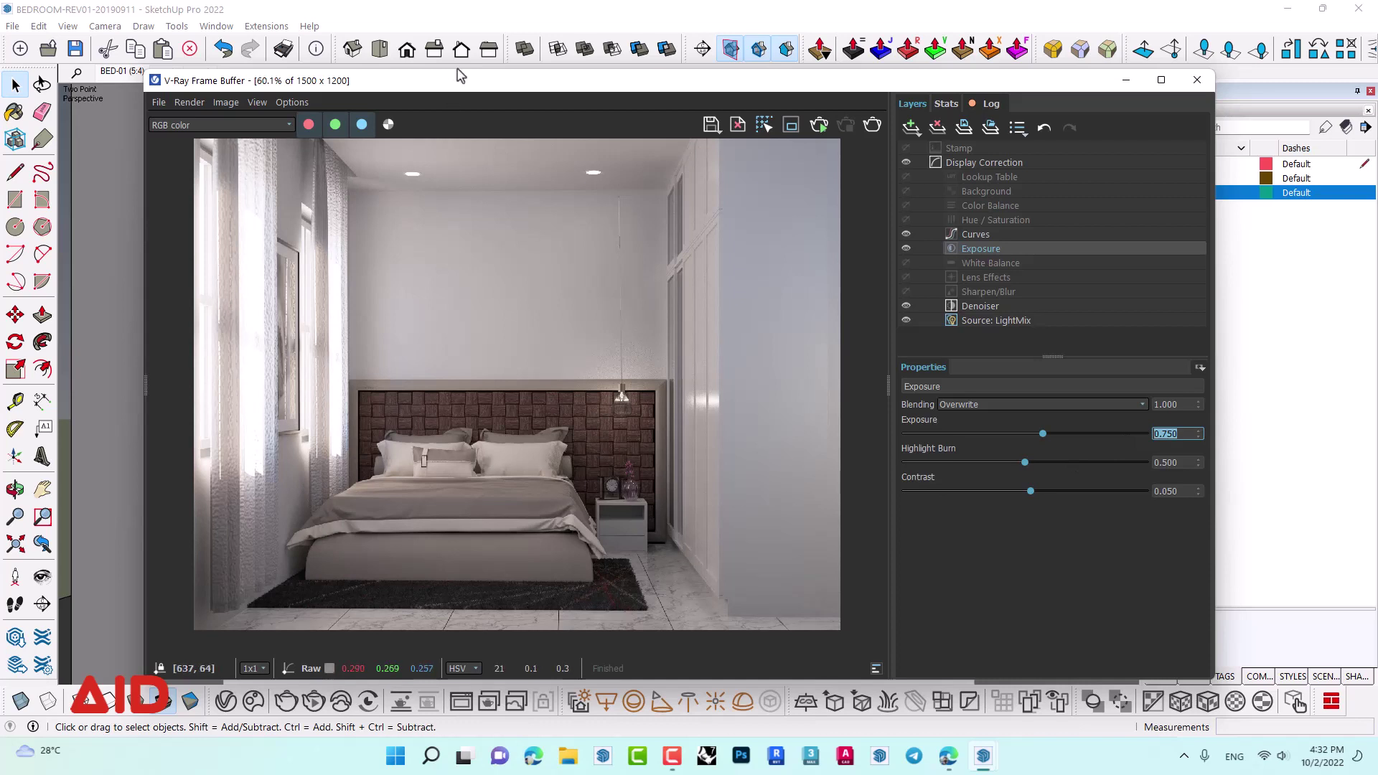
{"action": "left_click_drag", "start_coordinate": [459, 85], "coordinate": [455, 103]}
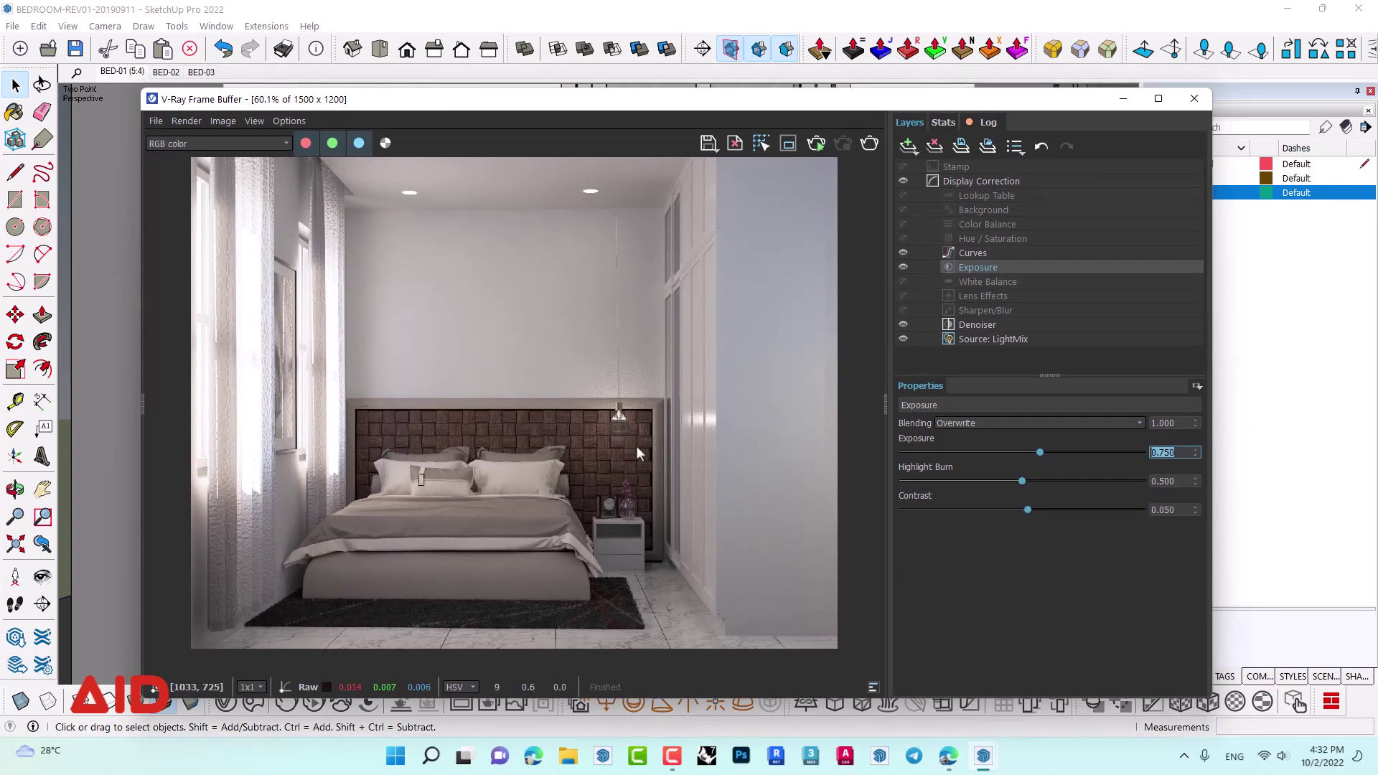
{"action": "left_click", "coordinate": [1005, 341]}
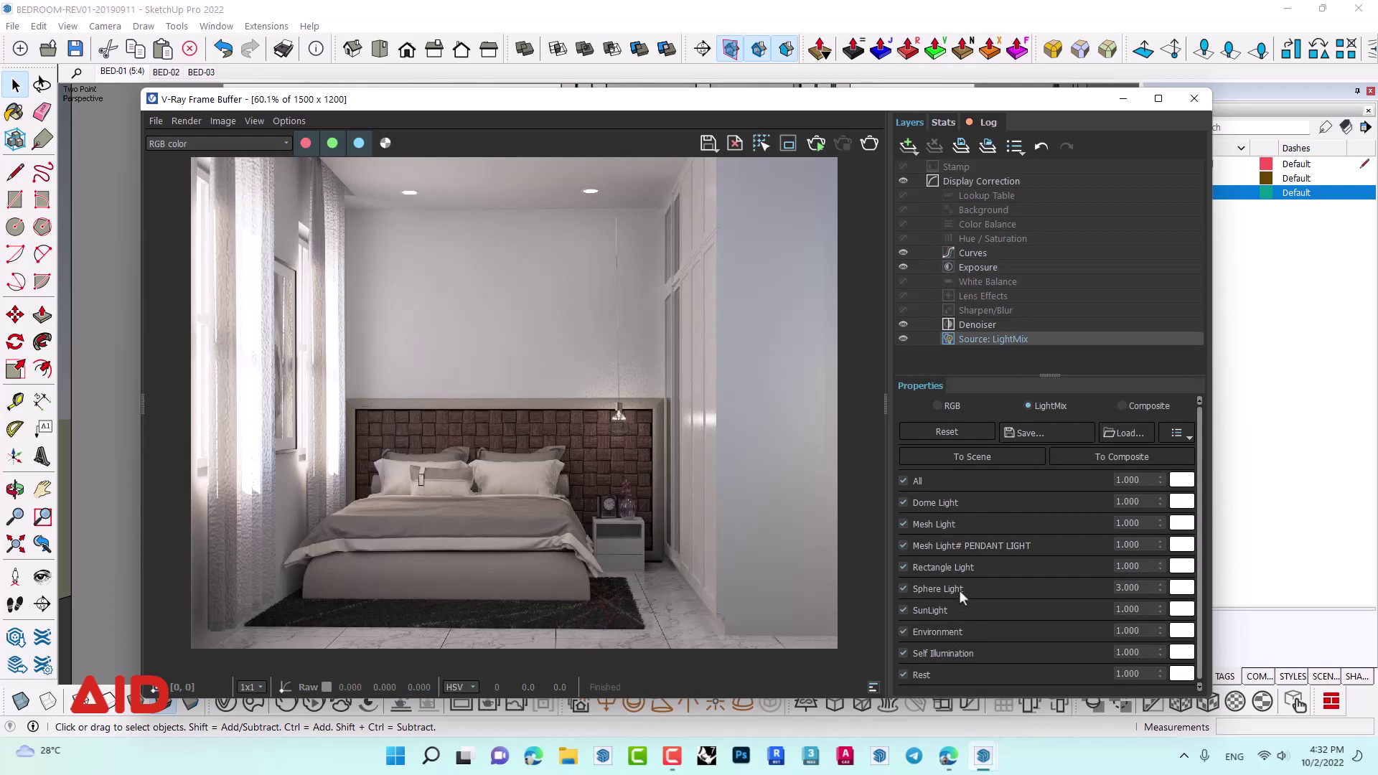
- Raise the Sphere Light multiplier to 4
{"action": "double_click", "coordinate": [1104, 588]}
{"action": "type", "text": "4"}
{"action": "key", "text": "Return"}
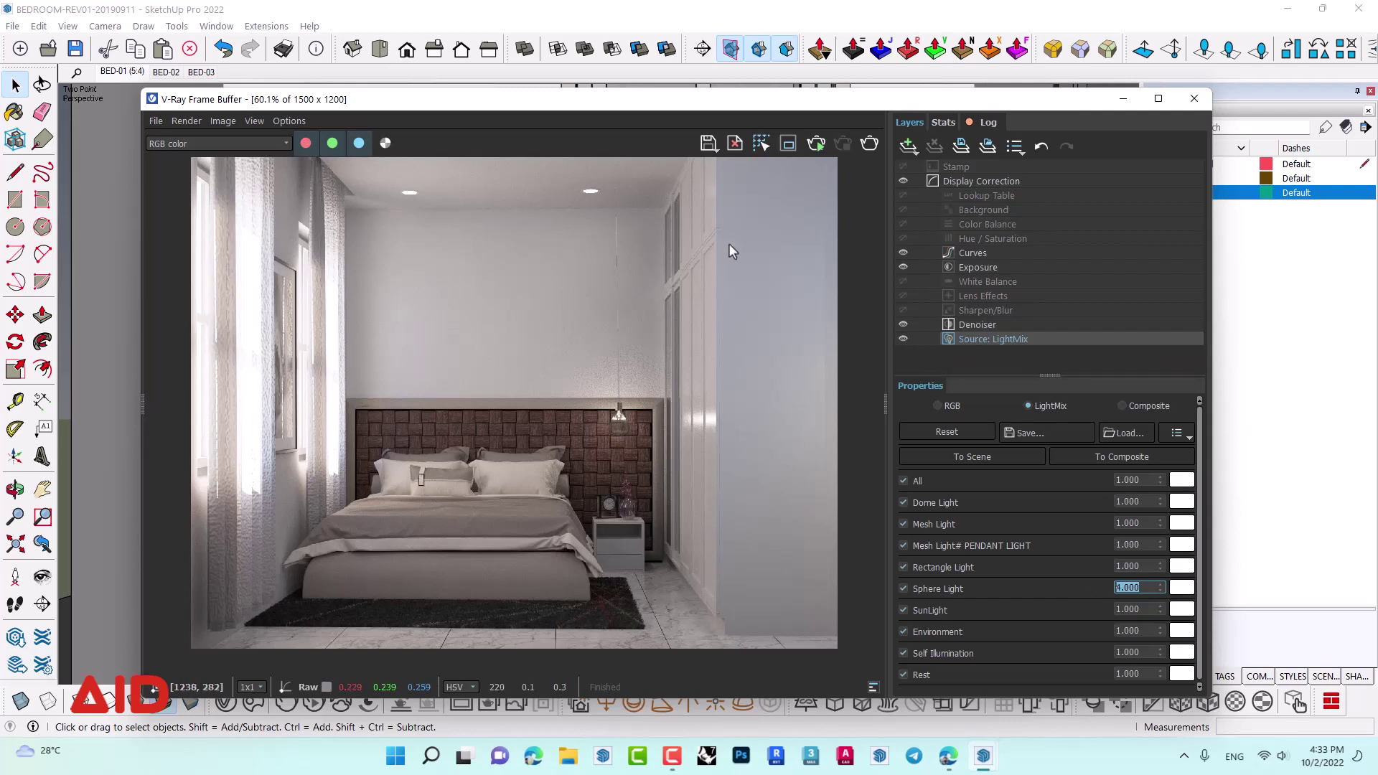
- Preview the Lighting channel, then switch back to RGB color
{"action": "left_click", "coordinate": [235, 142]}
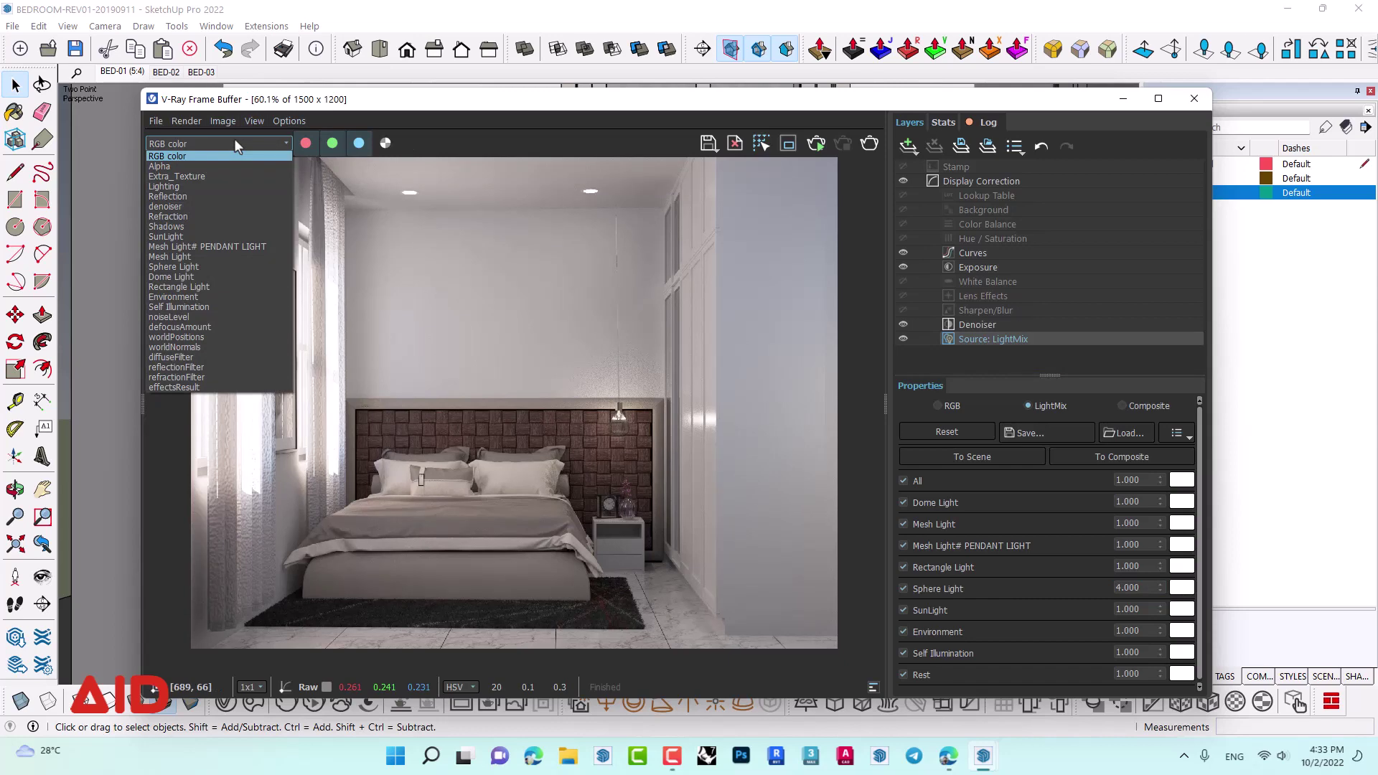
{"action": "left_click", "coordinate": [175, 186]}
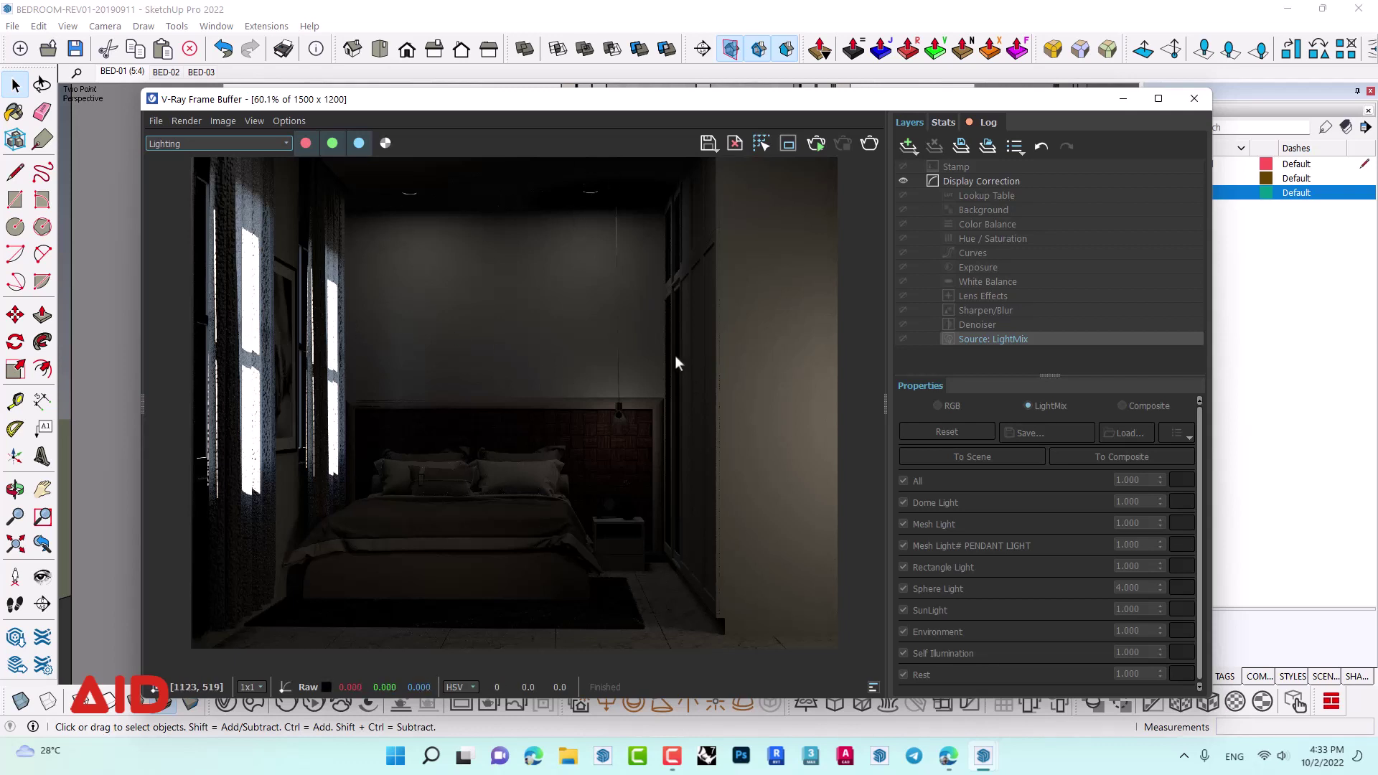
{"action": "left_click", "coordinate": [278, 138]}
{"action": "left_click", "coordinate": [226, 157]}
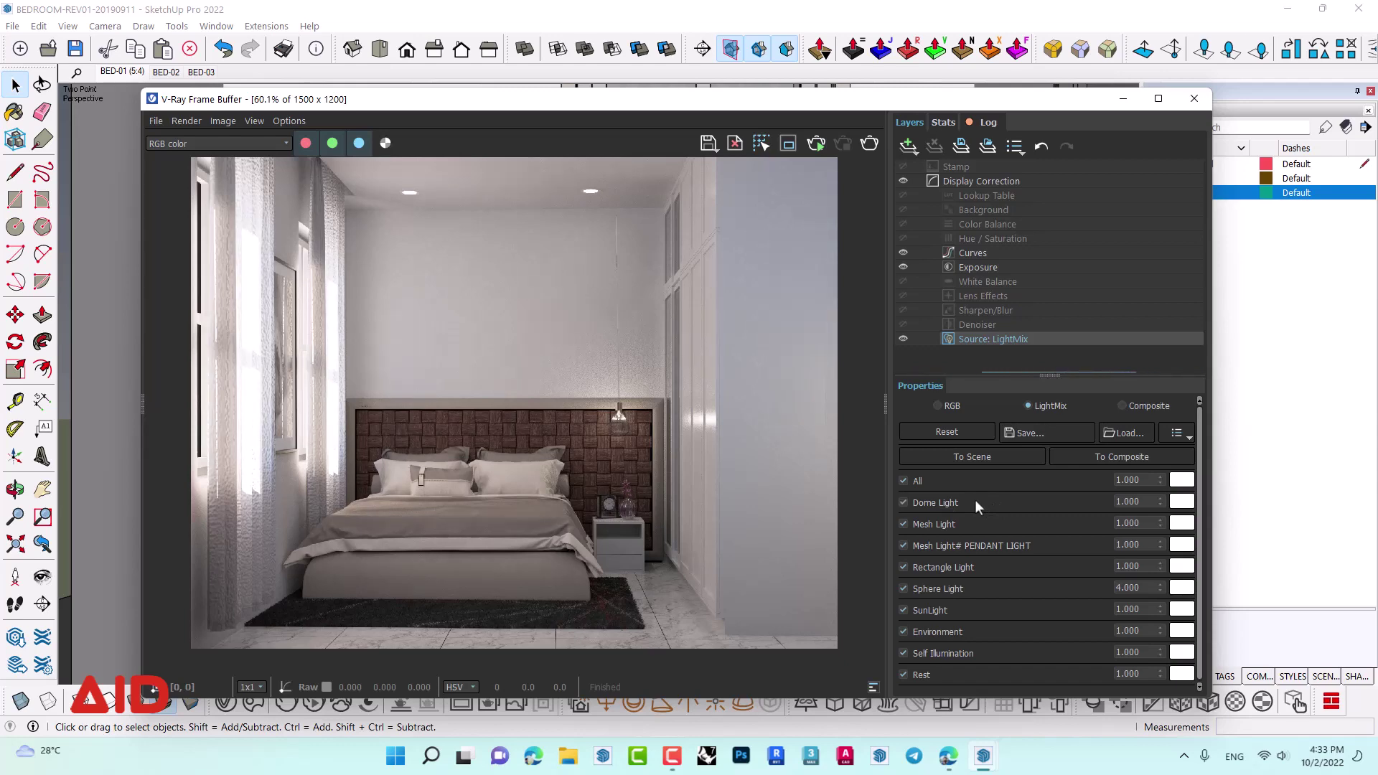
- Solo the Dome Light, set its multiplier to 5, then re-enable all lights
{"action": "left_click", "coordinate": [903, 481]}
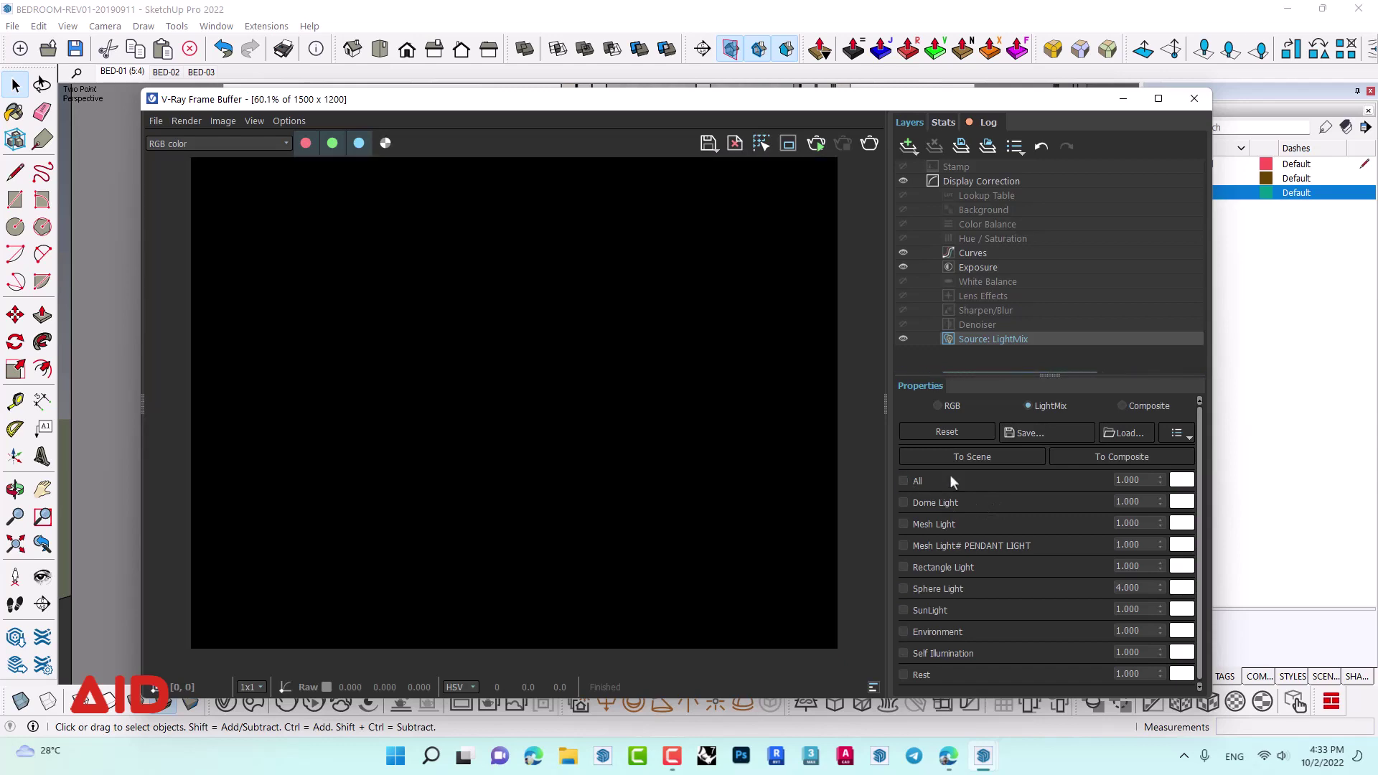
{"action": "left_click", "coordinate": [904, 501]}
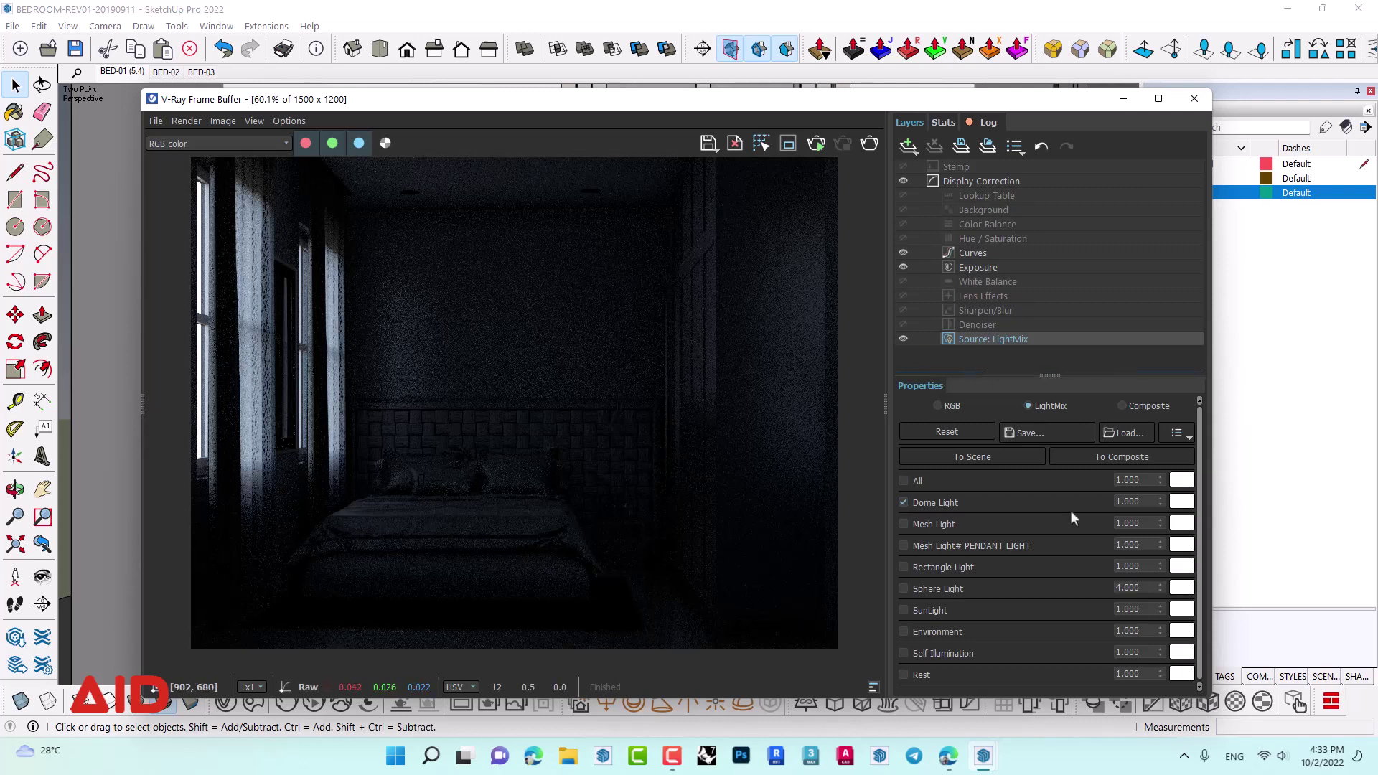
{"action": "left_click_drag", "start_coordinate": [1154, 502], "coordinate": [1077, 502]}
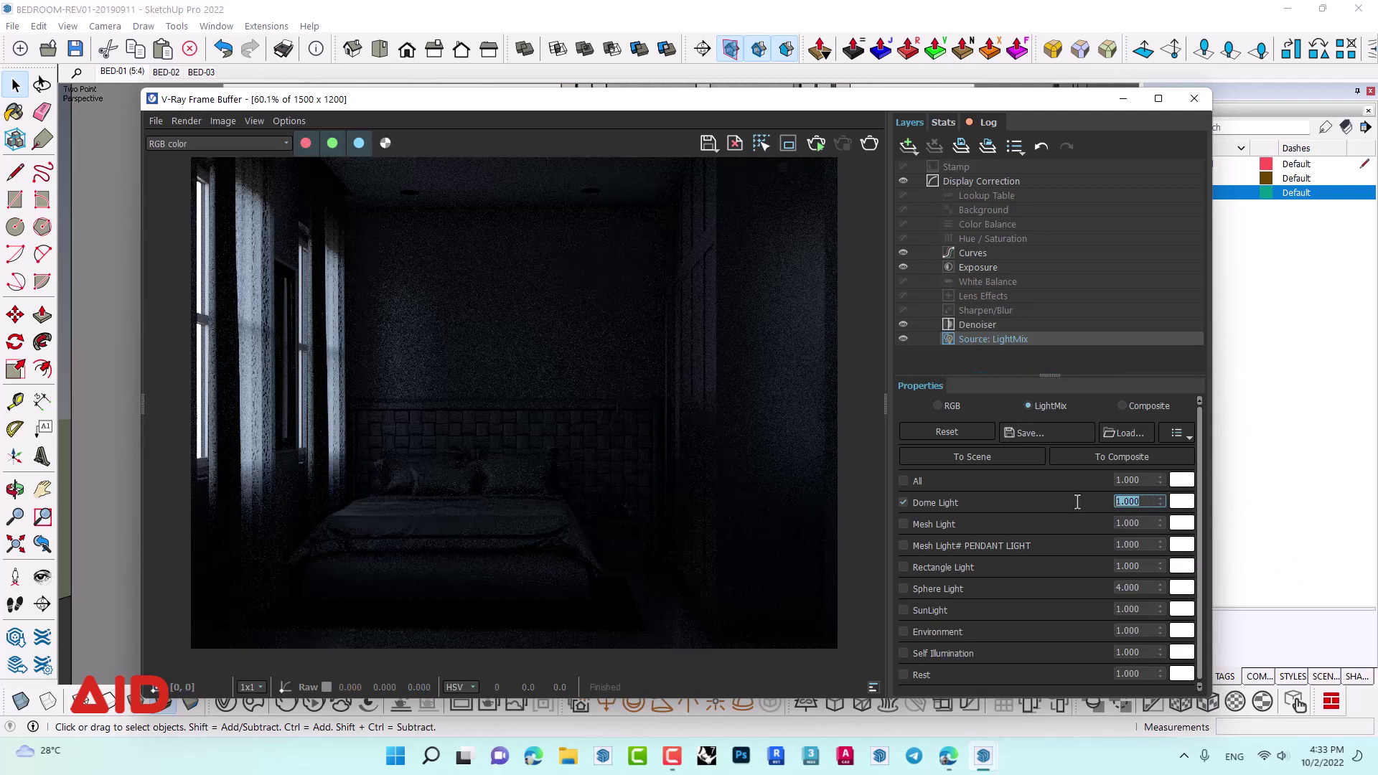
{"action": "type", "text": "5"}
{"action": "key", "text": "Return"}
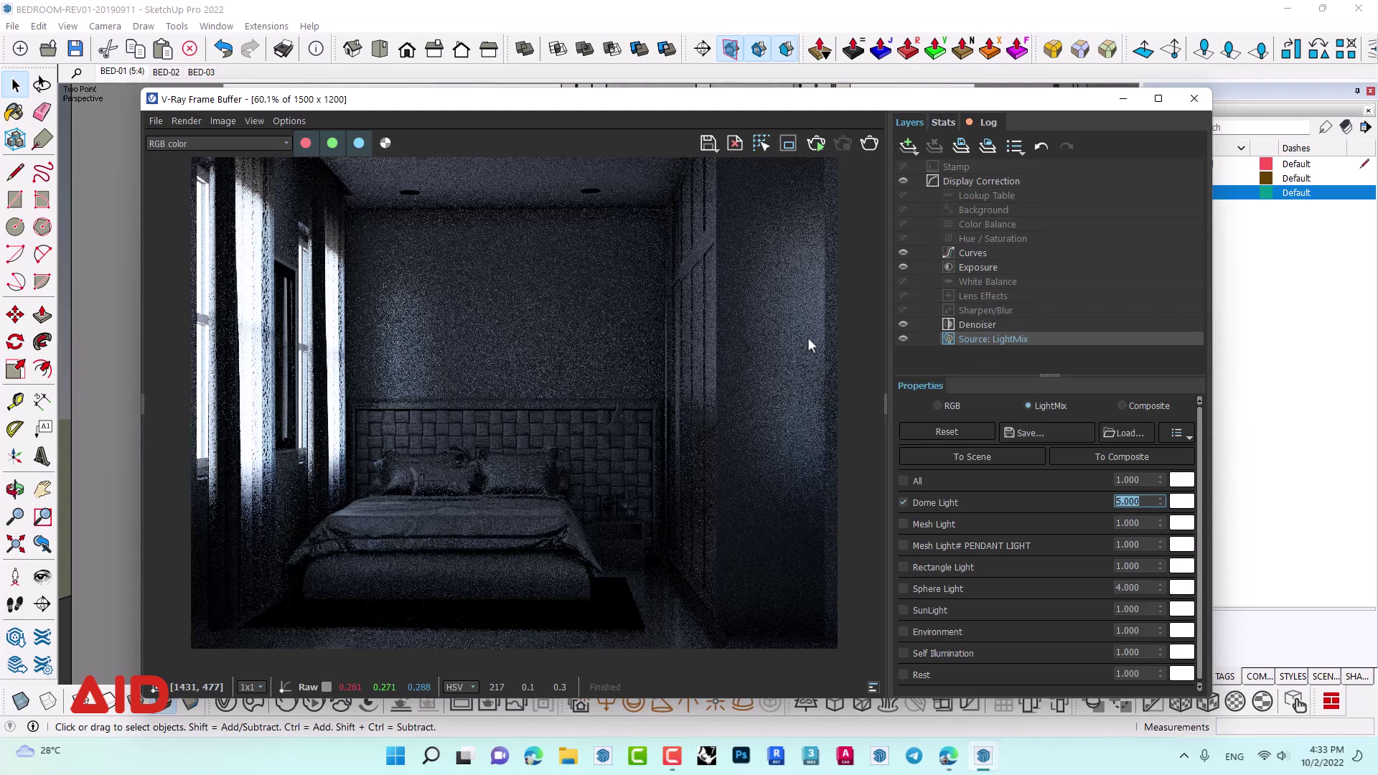
{"action": "left_click", "coordinate": [904, 481]}
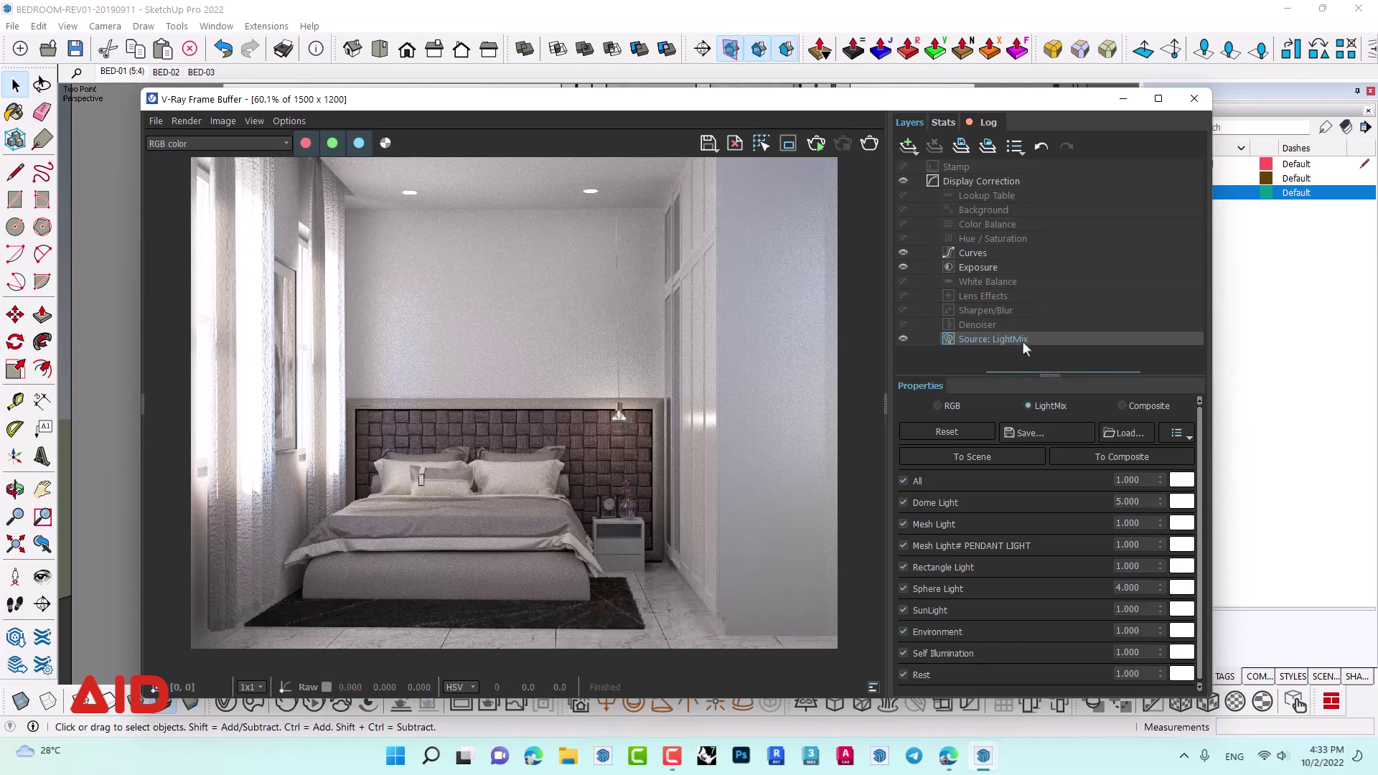
{"action": "left_click", "coordinate": [997, 268]}
- Lower the Exposure value from 0.75 to 0.5
{"action": "left_click", "coordinate": [1166, 452]}
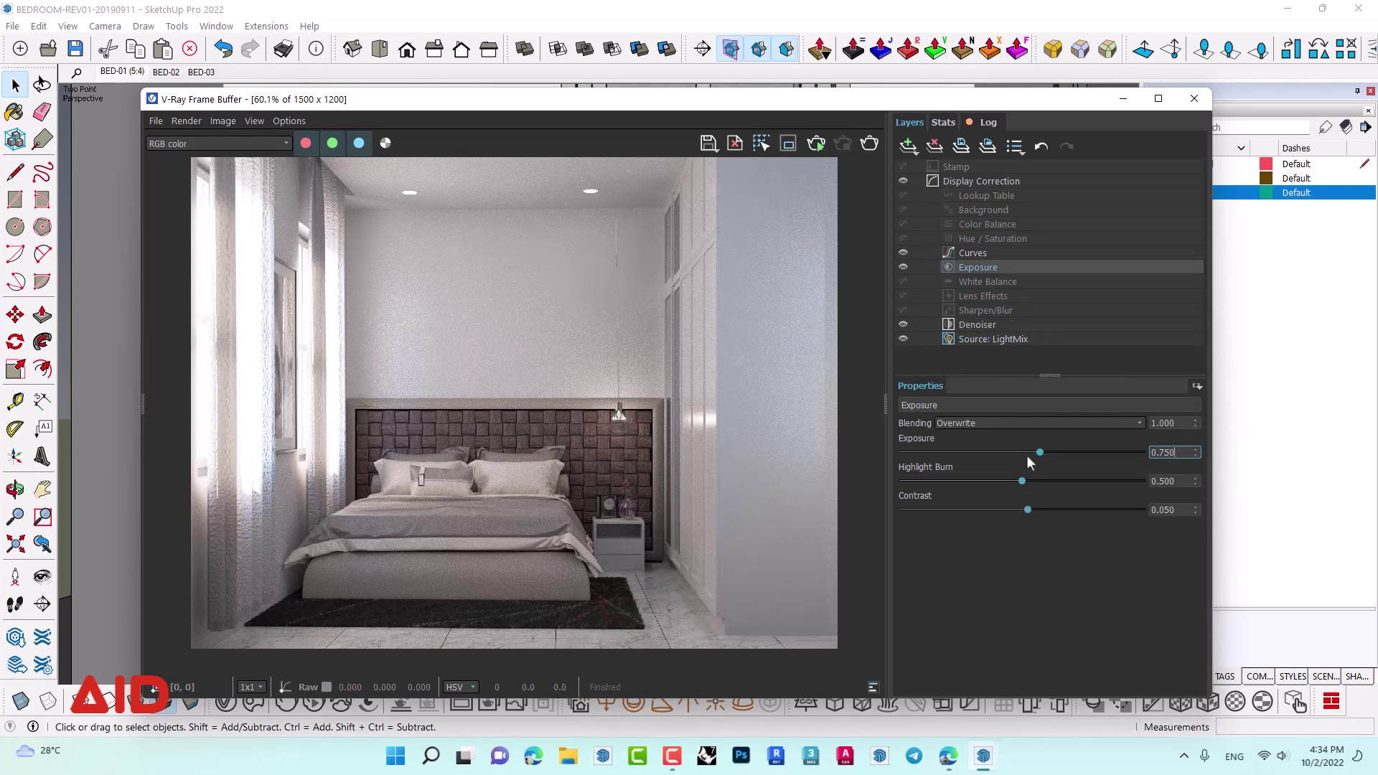
{"action": "left_click_drag", "start_coordinate": [1179, 458], "coordinate": [1133, 458]}
{"action": "type", "text": "0"}
{"action": "key", "text": "Return"}
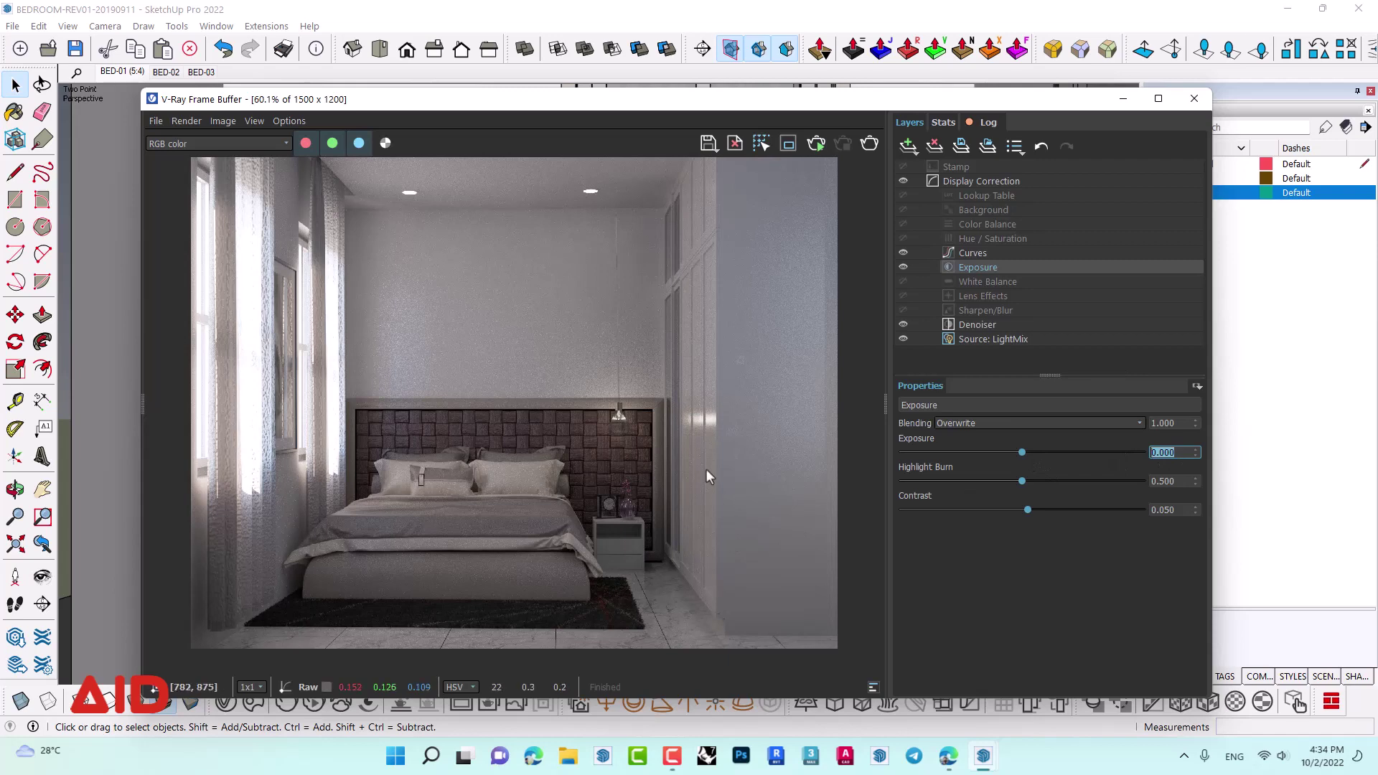
{"action": "type", "text": "0."}
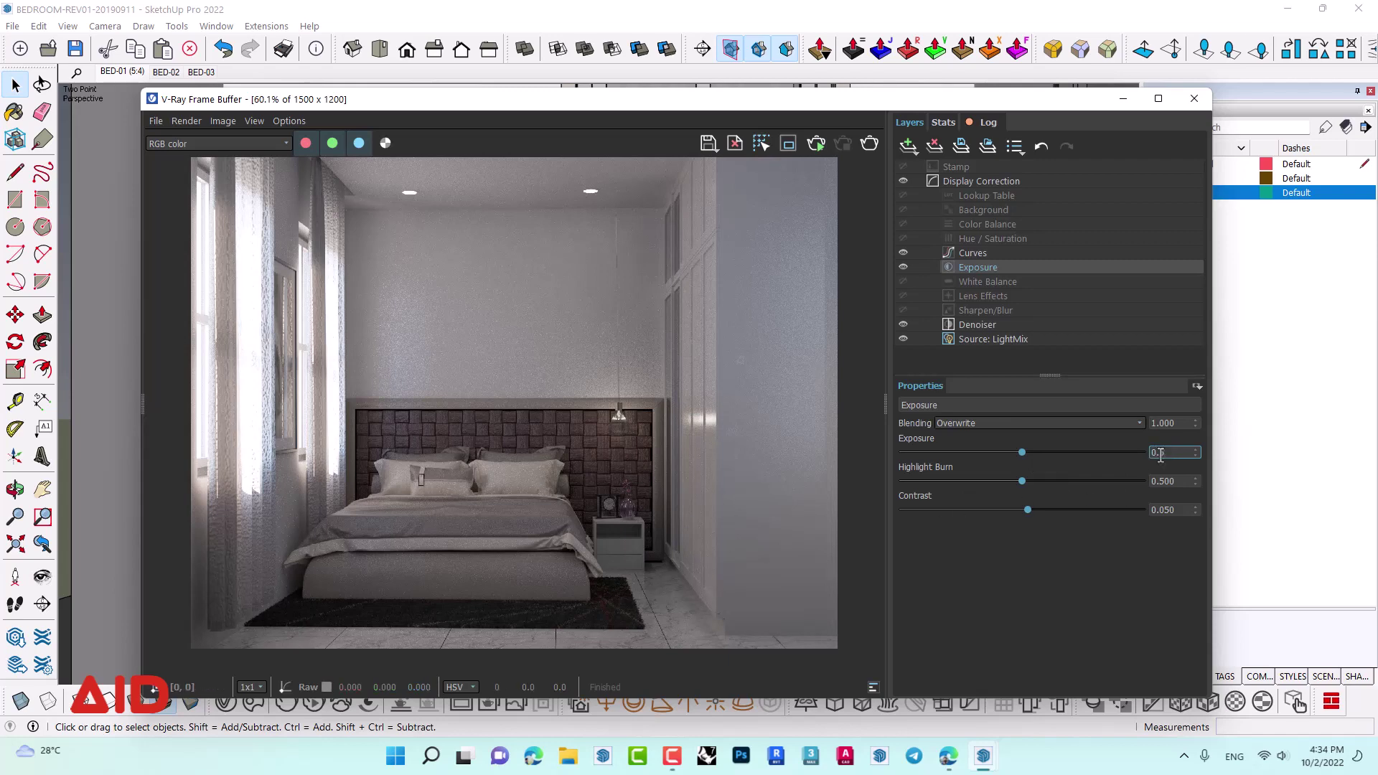
{"action": "key", "text": "Return"}
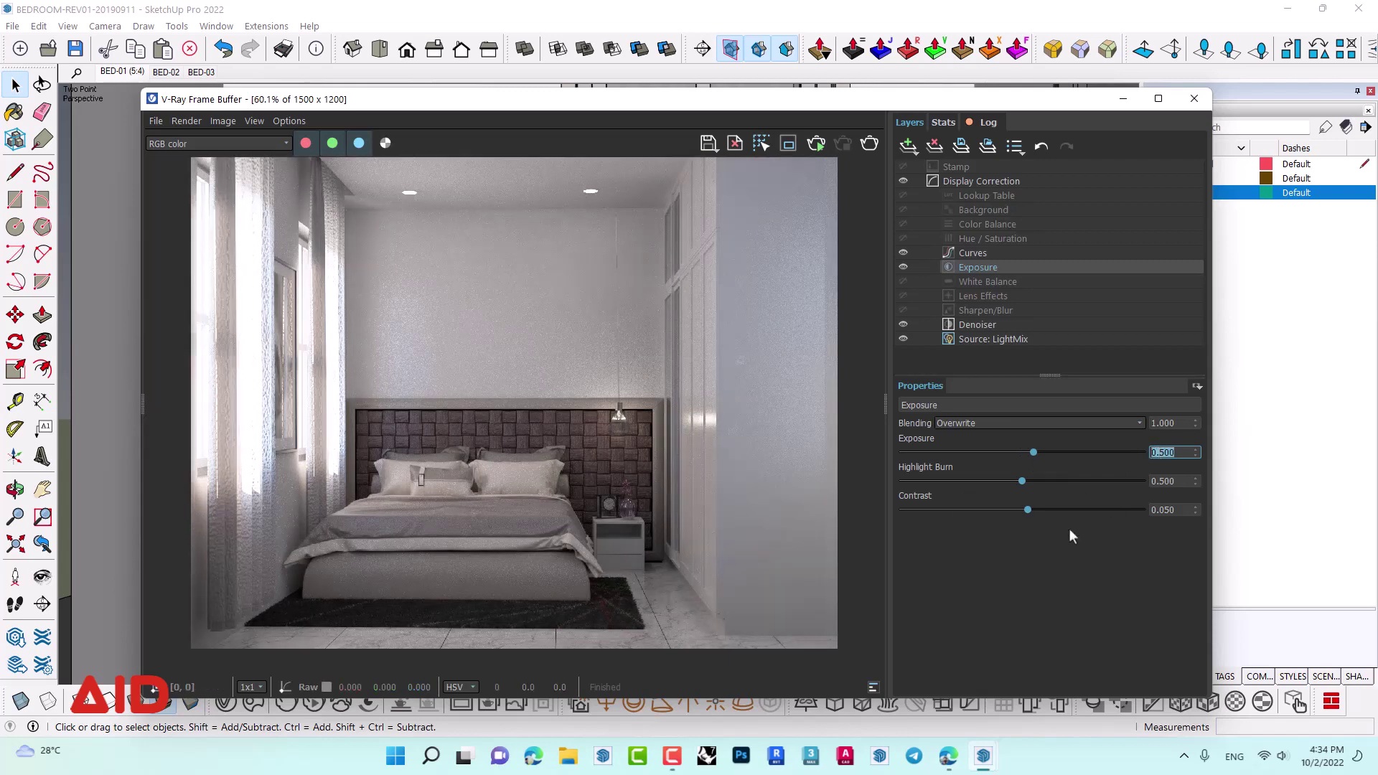
{"action": "left_click_drag", "start_coordinate": [720, 106], "coordinate": [709, 109]}
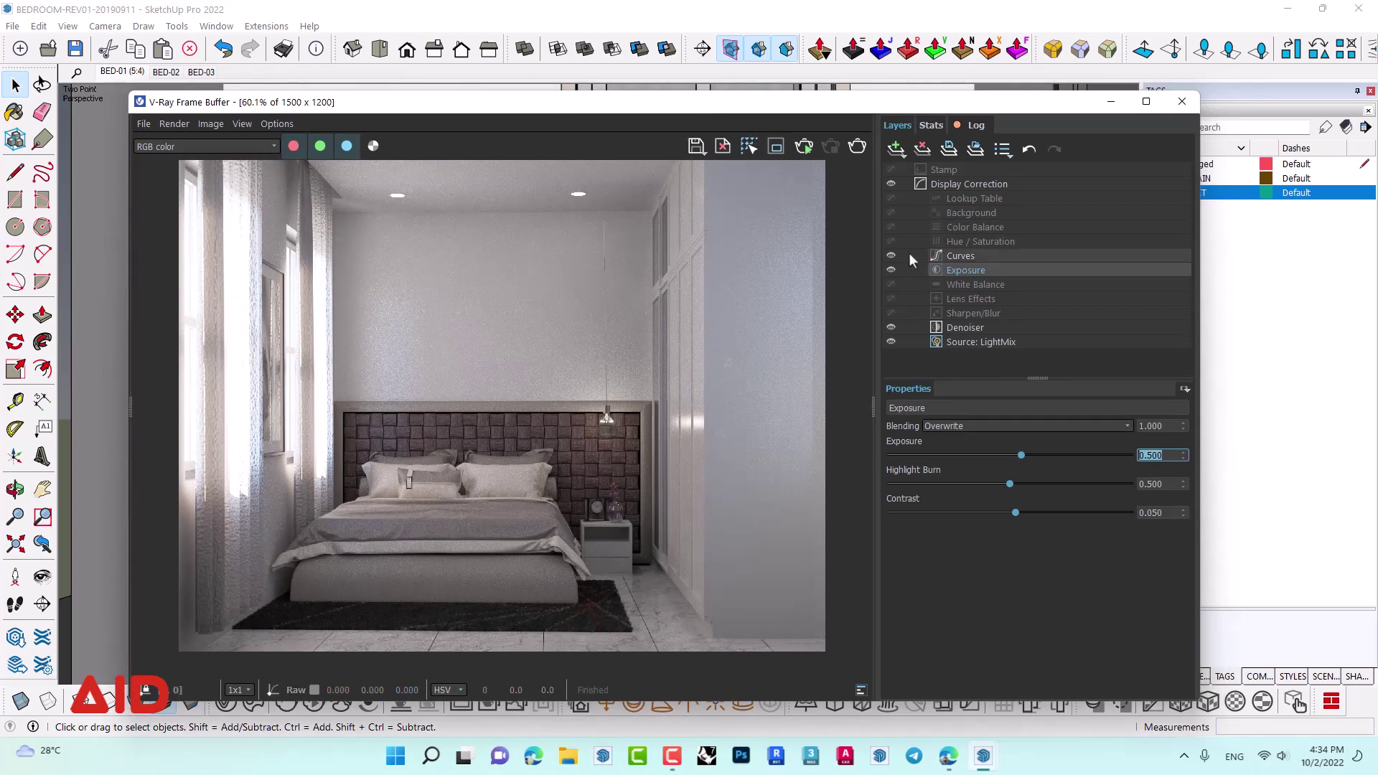
- Toggle the Dome Light off and on to compare, then set its multiplier to 1
{"action": "left_click", "coordinate": [1044, 347]}
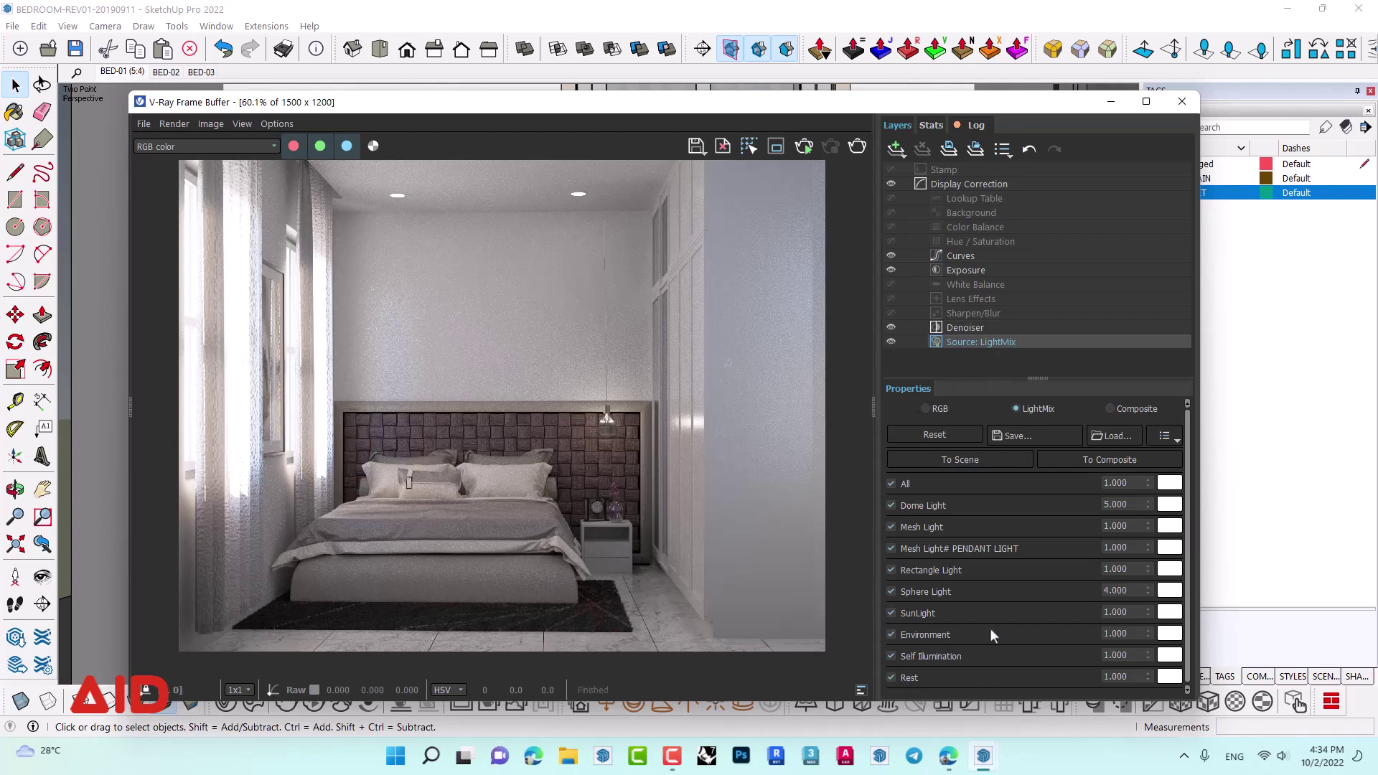
{"action": "scroll", "coordinate": [1003, 569], "scroll_direction": "down", "scroll_amount": 1}
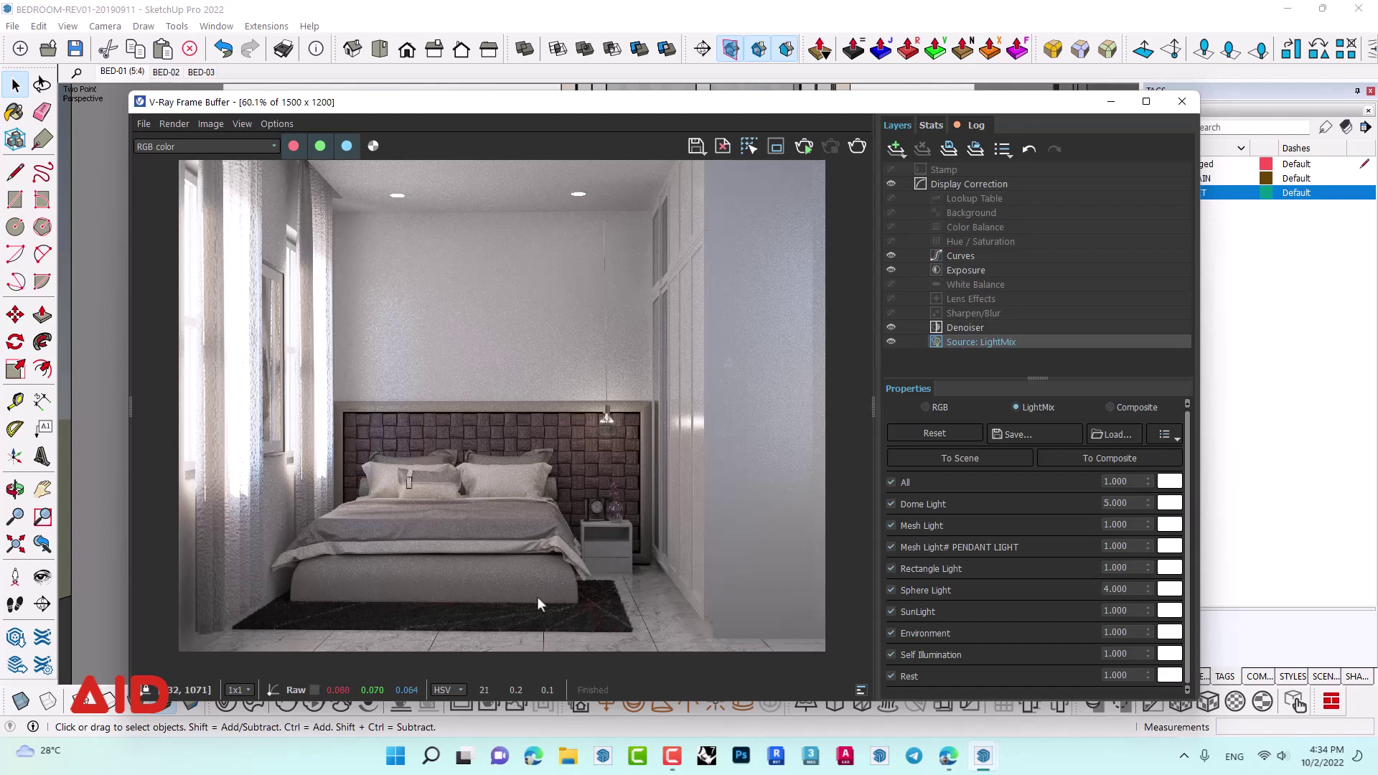
{"action": "left_click", "coordinate": [891, 504]}
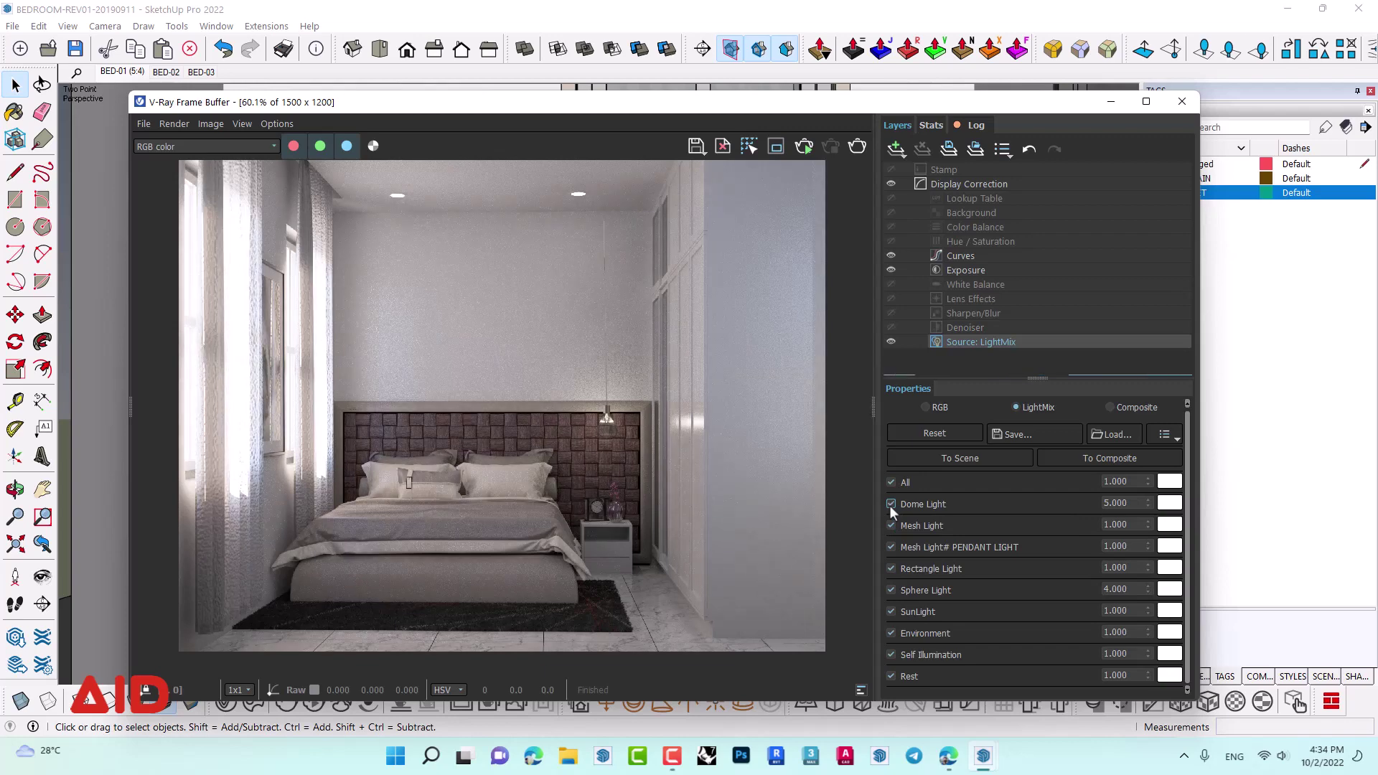
{"action": "left_click", "coordinate": [890, 504]}
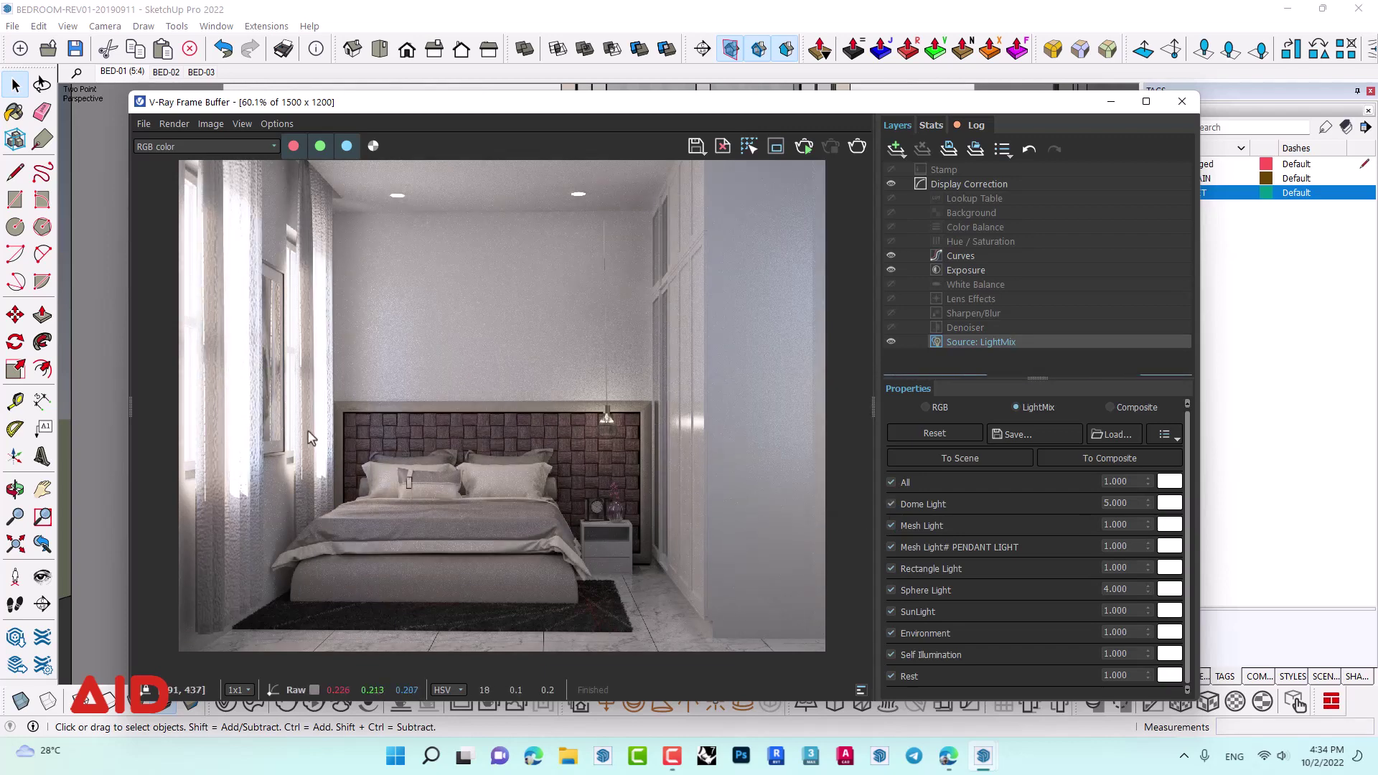
{"action": "left_click", "coordinate": [1123, 503]}
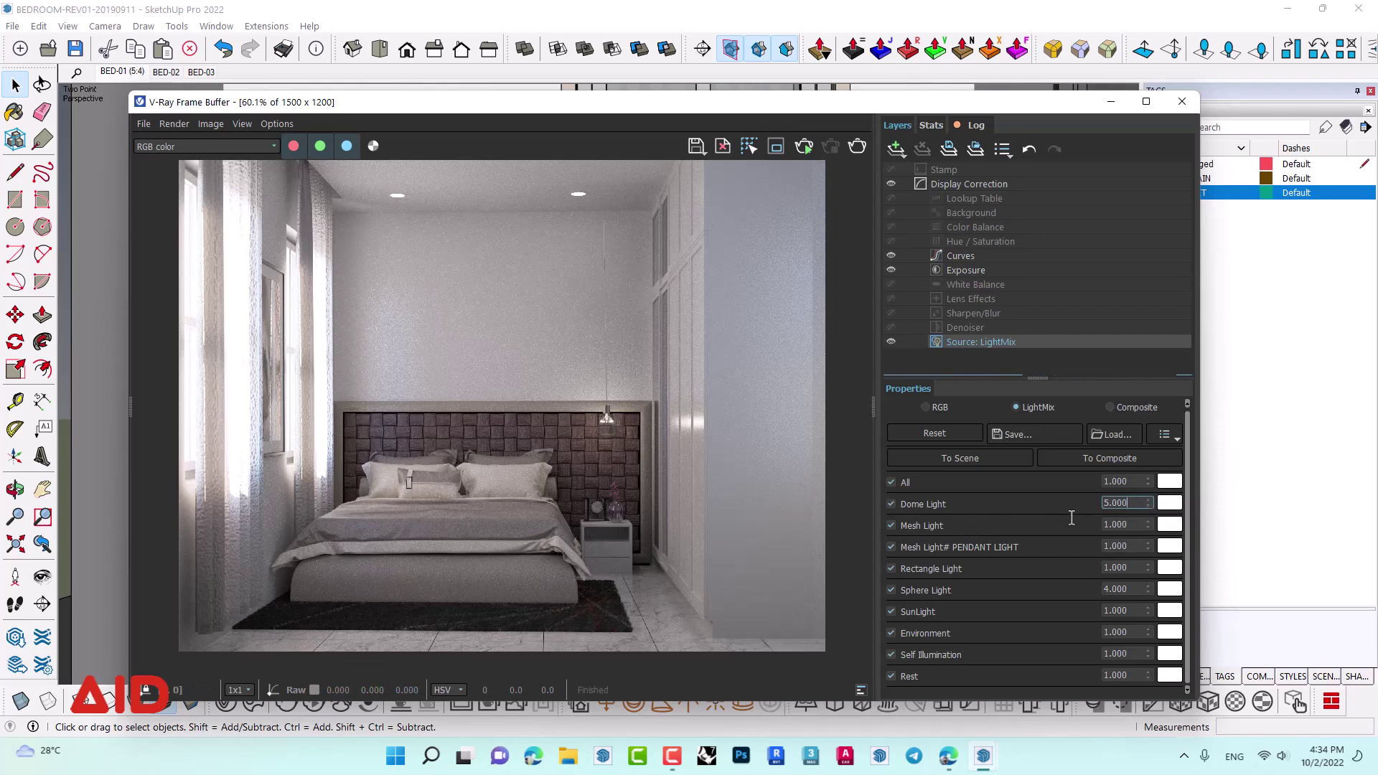
{"action": "left_click_drag", "start_coordinate": [1128, 503], "coordinate": [1098, 504]}
{"action": "type", "text": "1"}
{"action": "key", "text": "Return"}
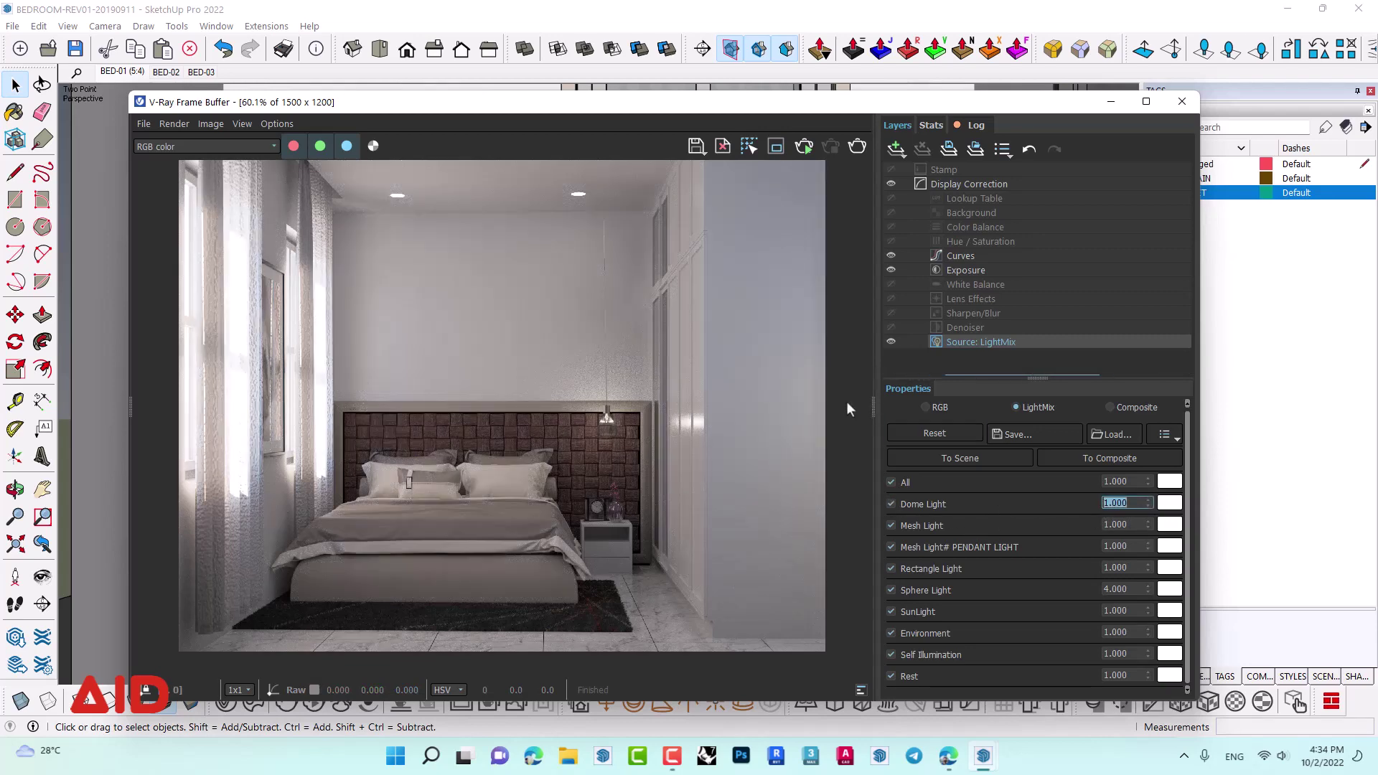
{"action": "left_click_drag", "start_coordinate": [669, 110], "coordinate": [691, 109]}
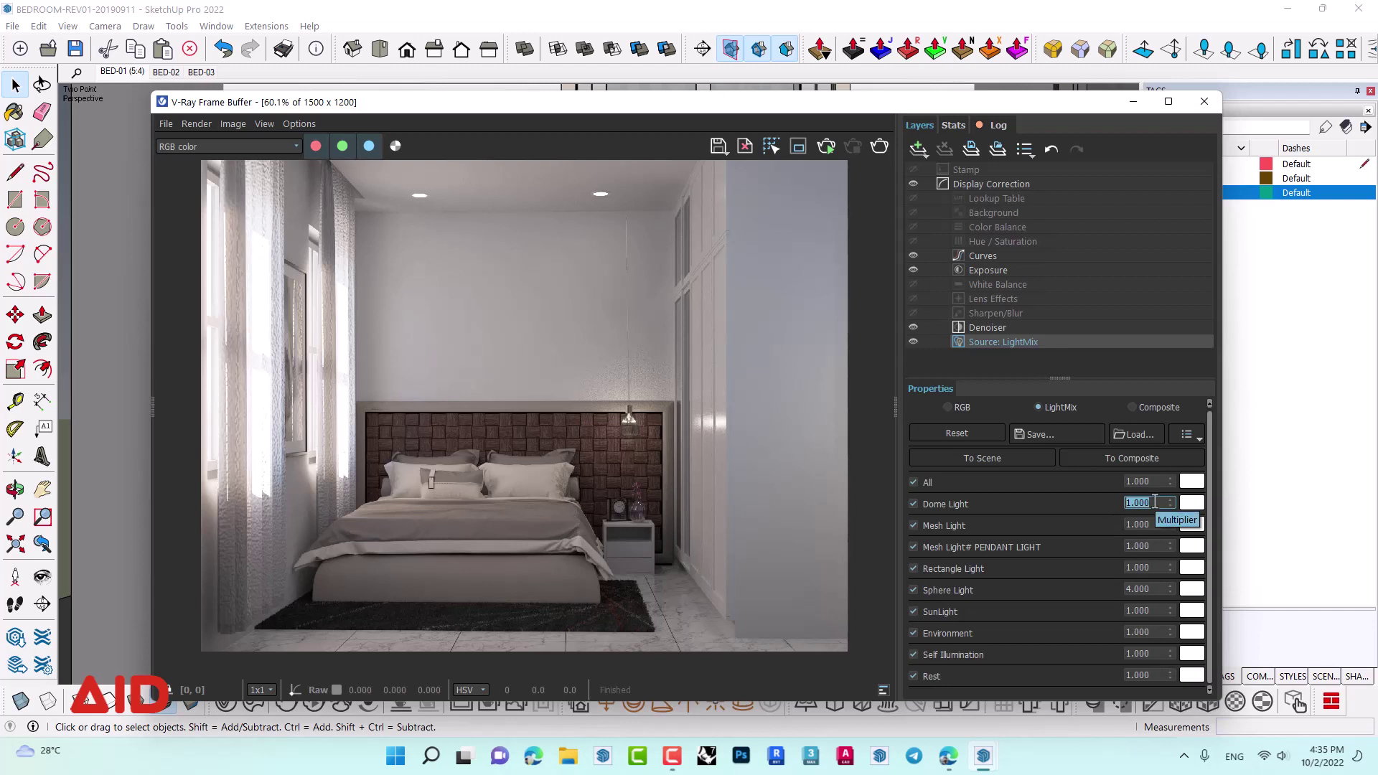
- Try Dome Light multipliers of 5 and then 2
{"action": "type", "text": "5"}
{"action": "key", "text": "Return"}
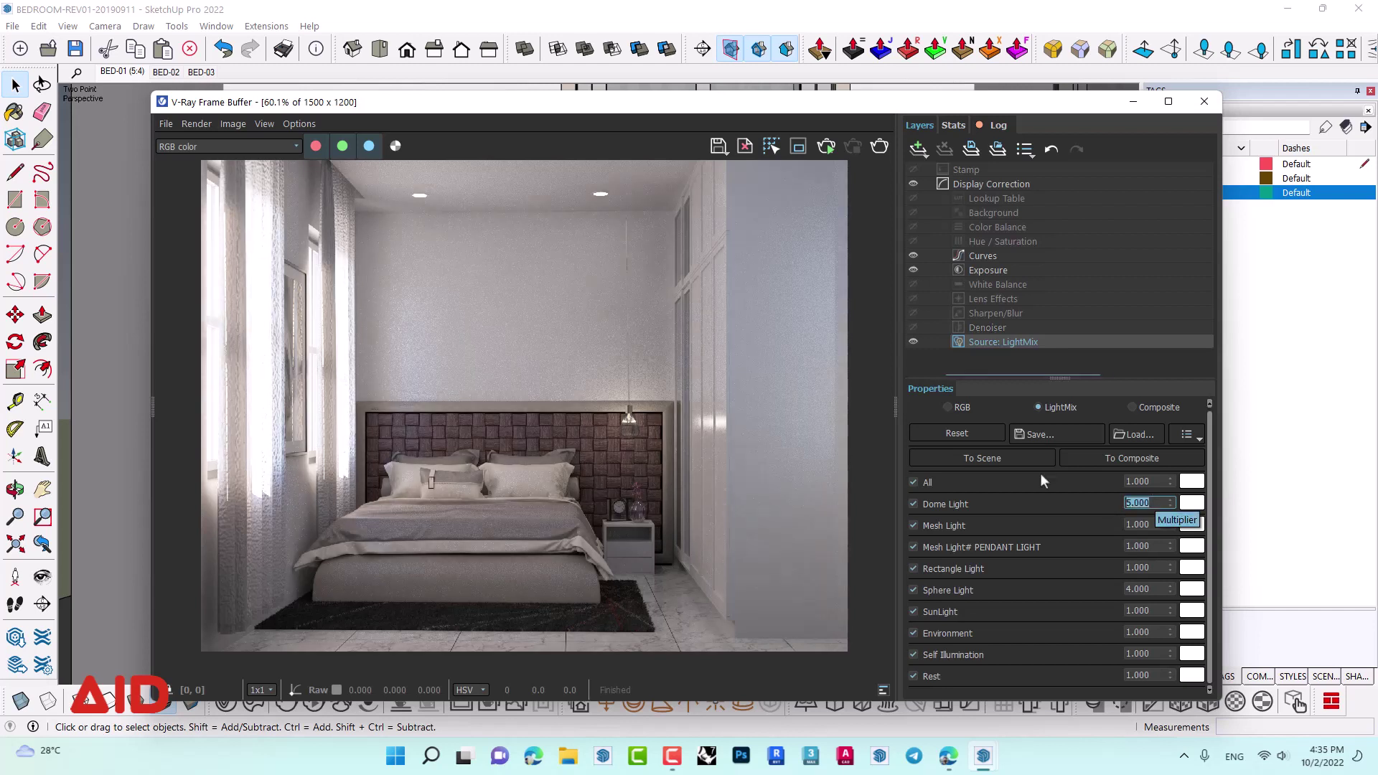
{"action": "left_click", "coordinate": [1138, 504]}
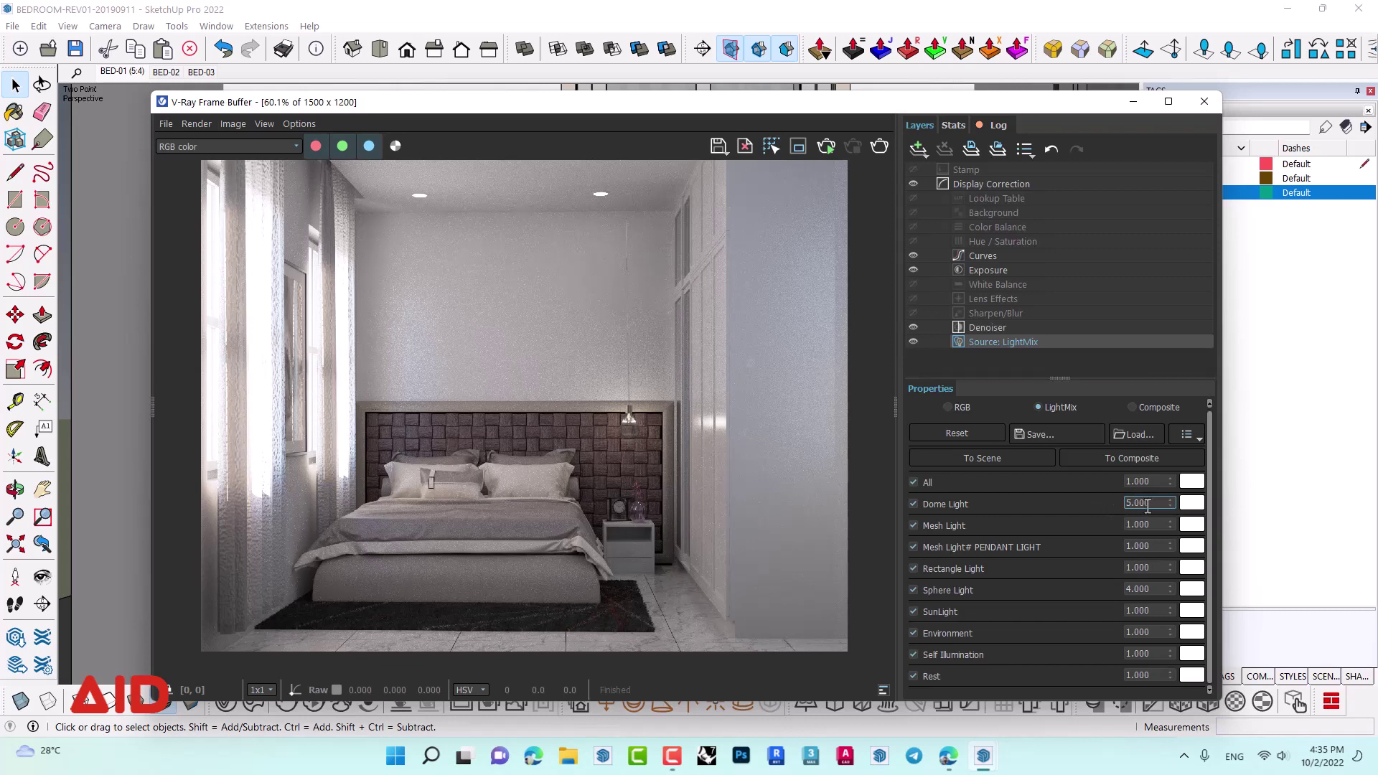
{"action": "key", "text": "BackSpace"}
{"action": "key", "text": "BackSpace"}
{"action": "key", "text": "BackSpace"}
{"action": "type", "text": "2"}
{"action": "key", "text": "Return"}
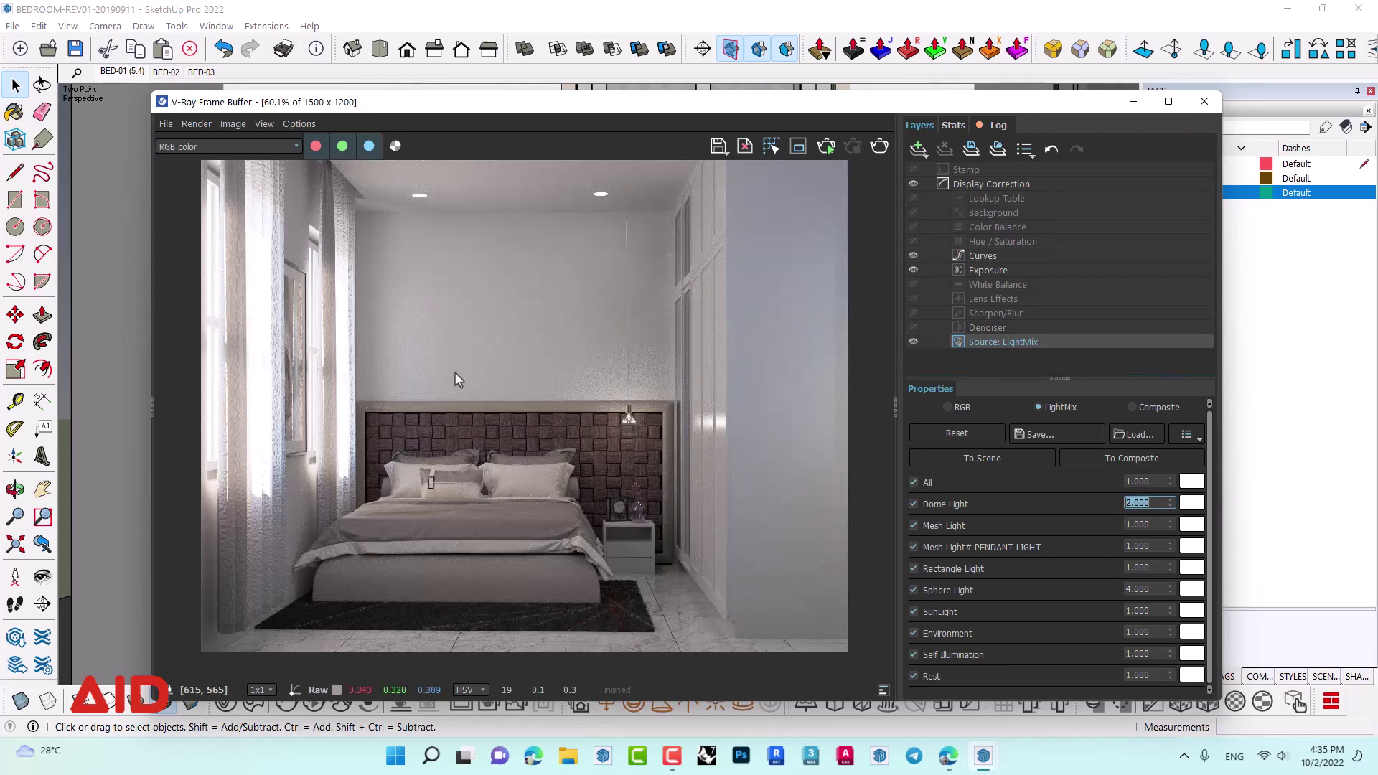
- Settle the Dome Light multiplier at 1.5 and toggle it off and on to compare
{"action": "type", "text": "1.5"}
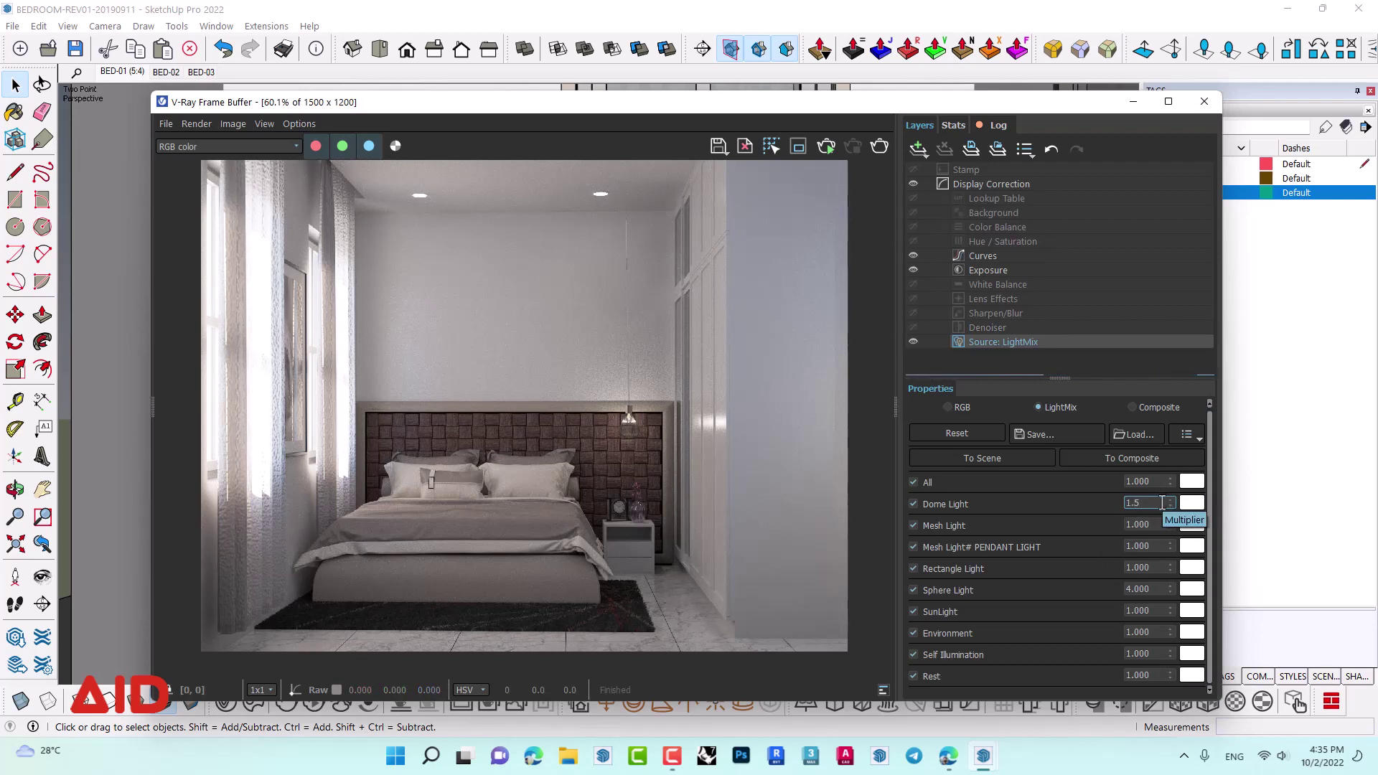
{"action": "key", "text": "Return"}
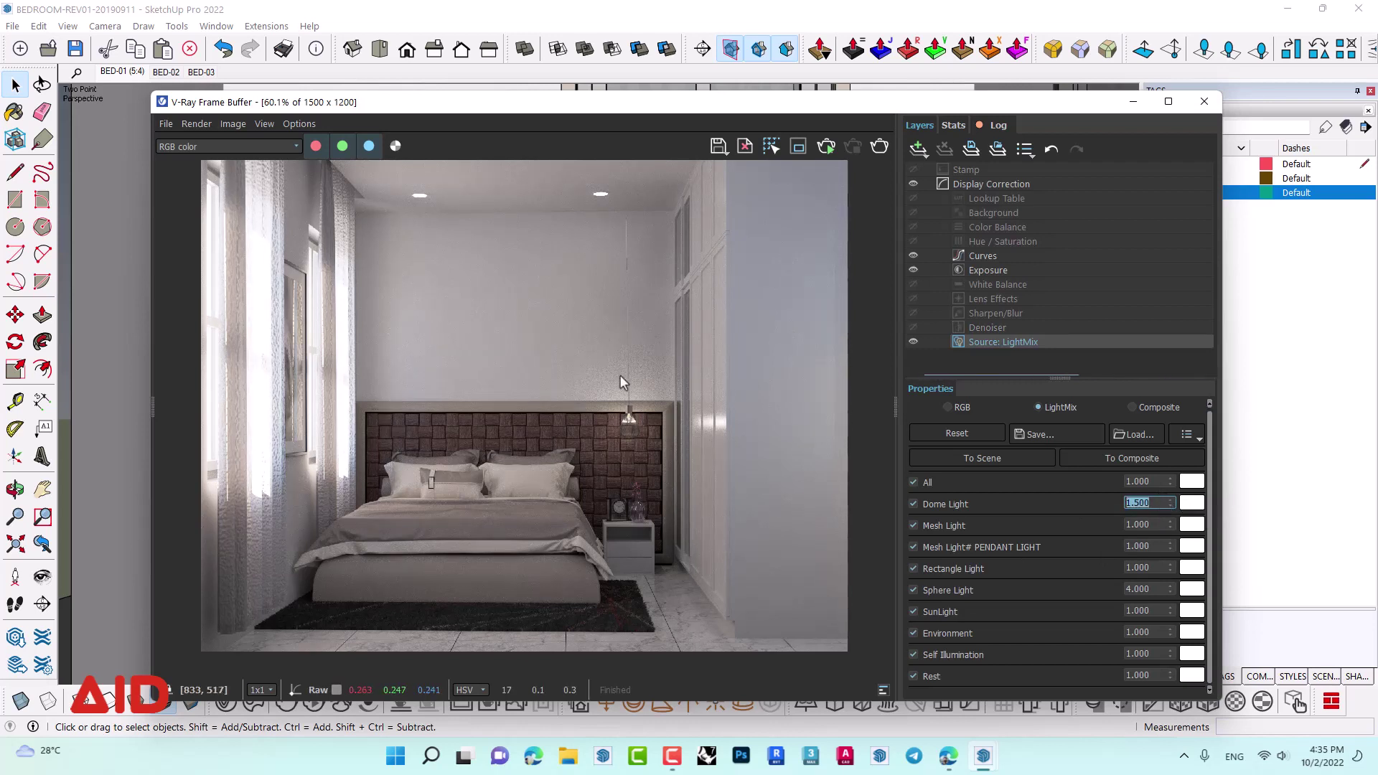
{"action": "left_click", "coordinate": [913, 504]}
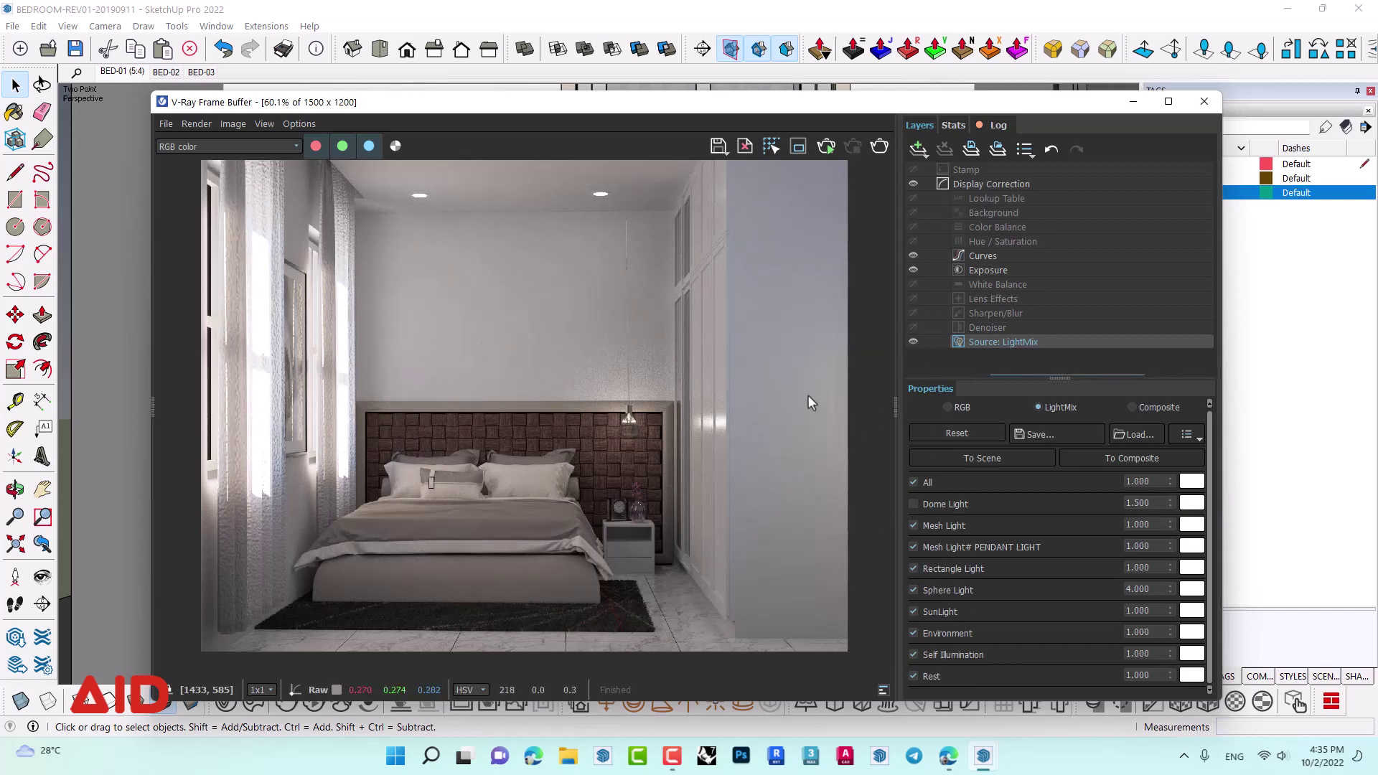
{"action": "left_click", "coordinate": [914, 504]}
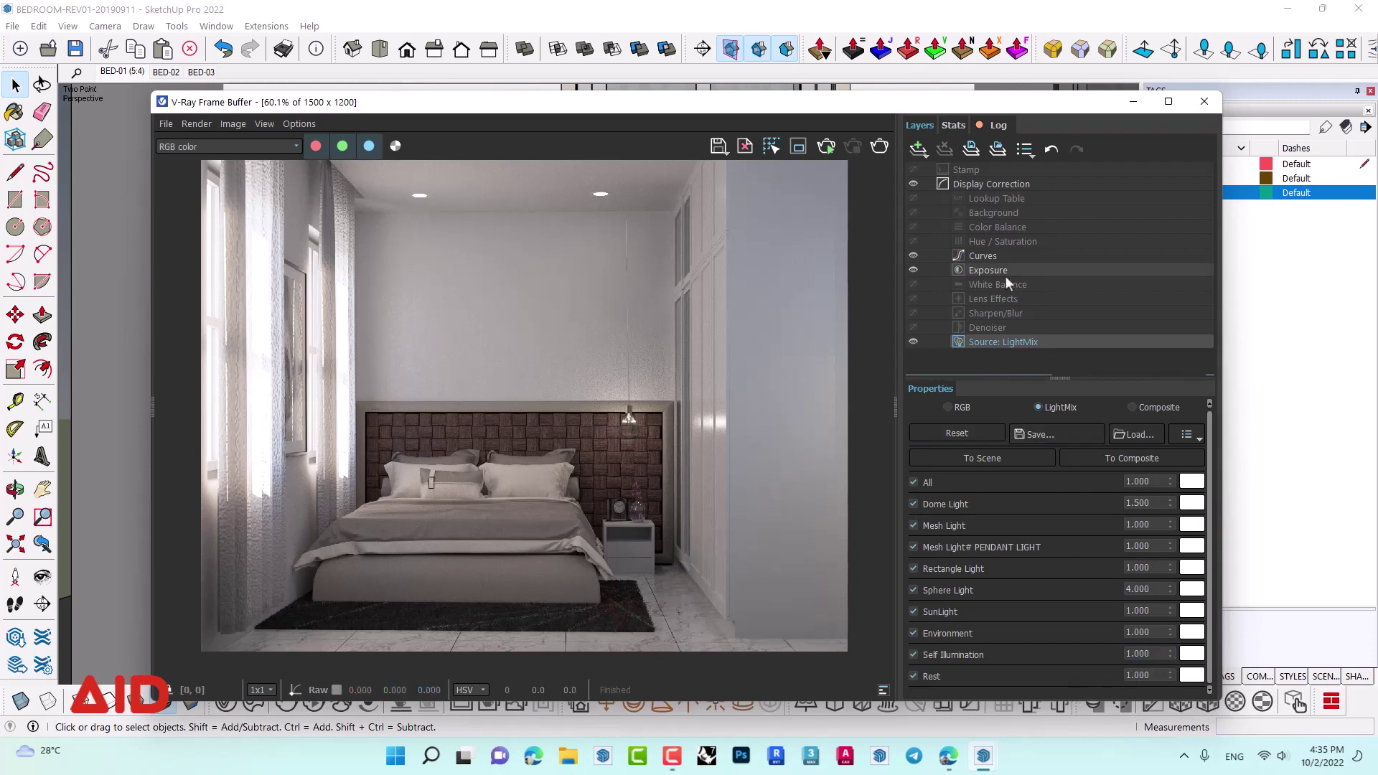
- Reset the Curves correction layer's curve to a straight line
{"action": "left_click", "coordinate": [998, 252]}
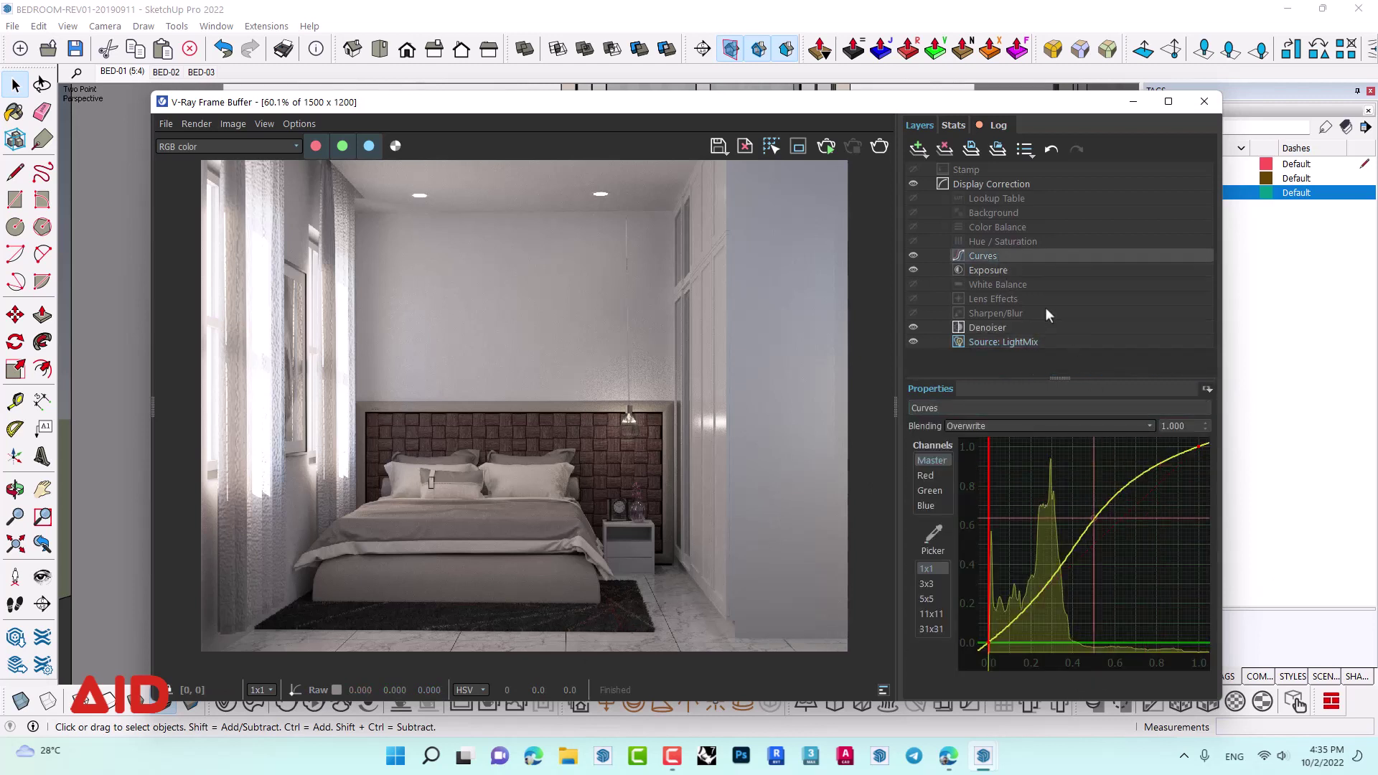
{"action": "right_click", "coordinate": [1036, 255]}
{"action": "left_click", "coordinate": [1058, 268]}
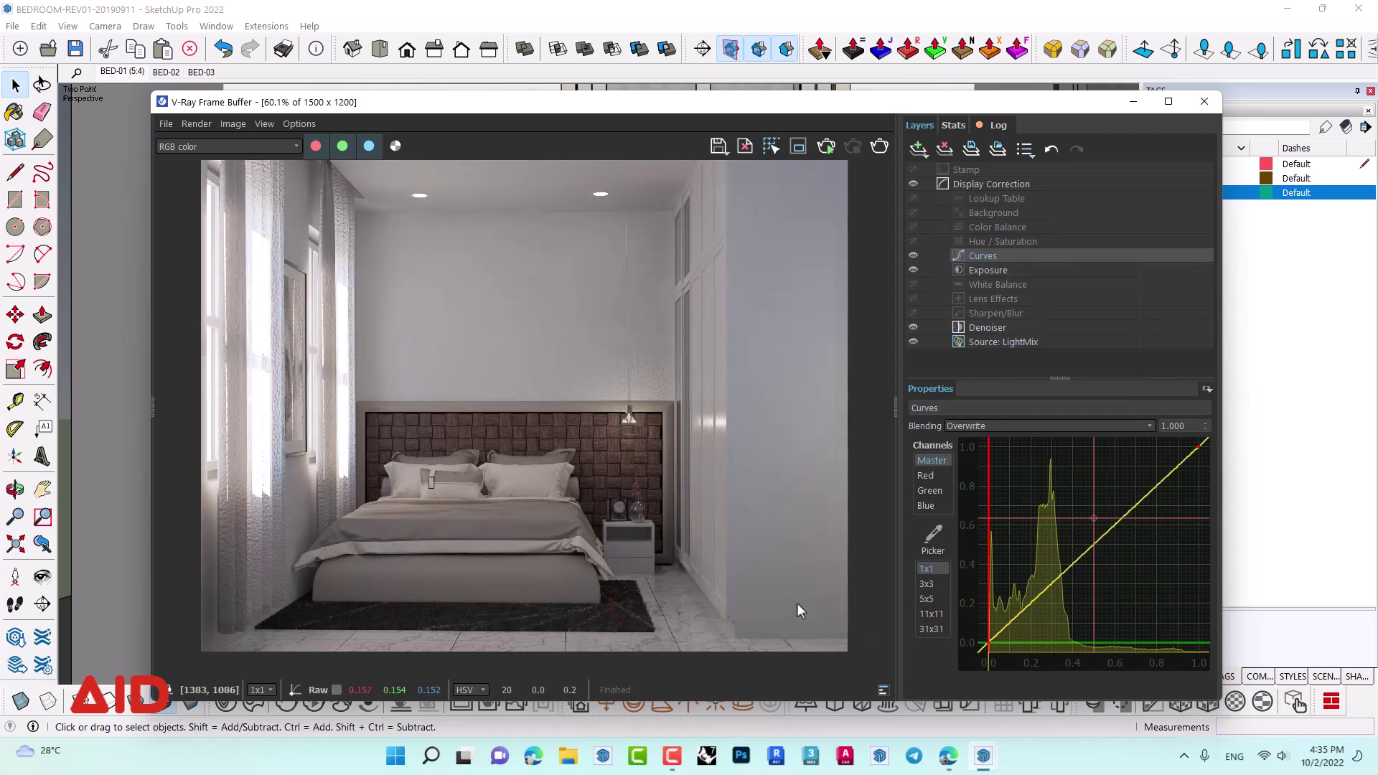
- Bend the Master curve with added points and tangent handles, steepening shadows and darkening midtones
{"action": "left_click", "coordinate": [987, 643]}
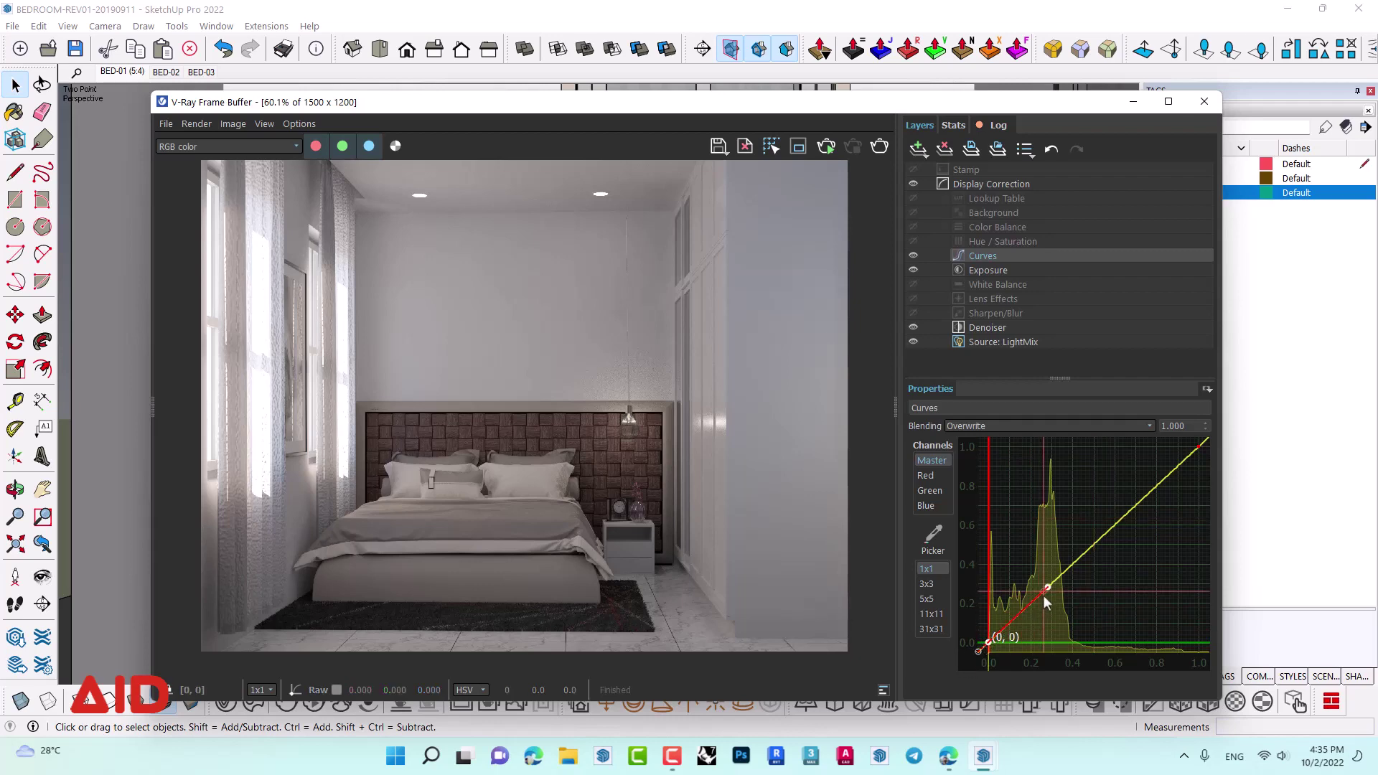
{"action": "left_click_drag", "start_coordinate": [1047, 588], "coordinate": [1047, 550]}
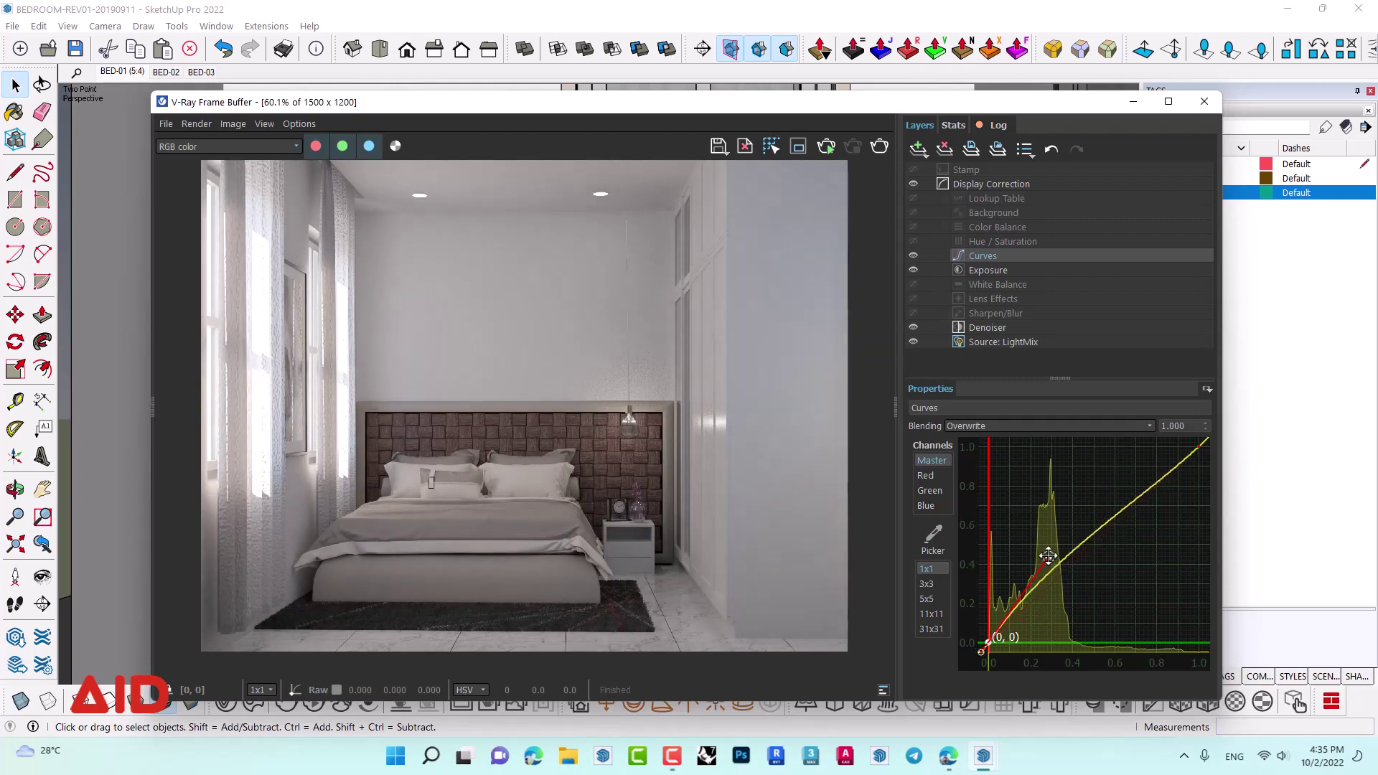
{"action": "right_click", "coordinate": [989, 645]}
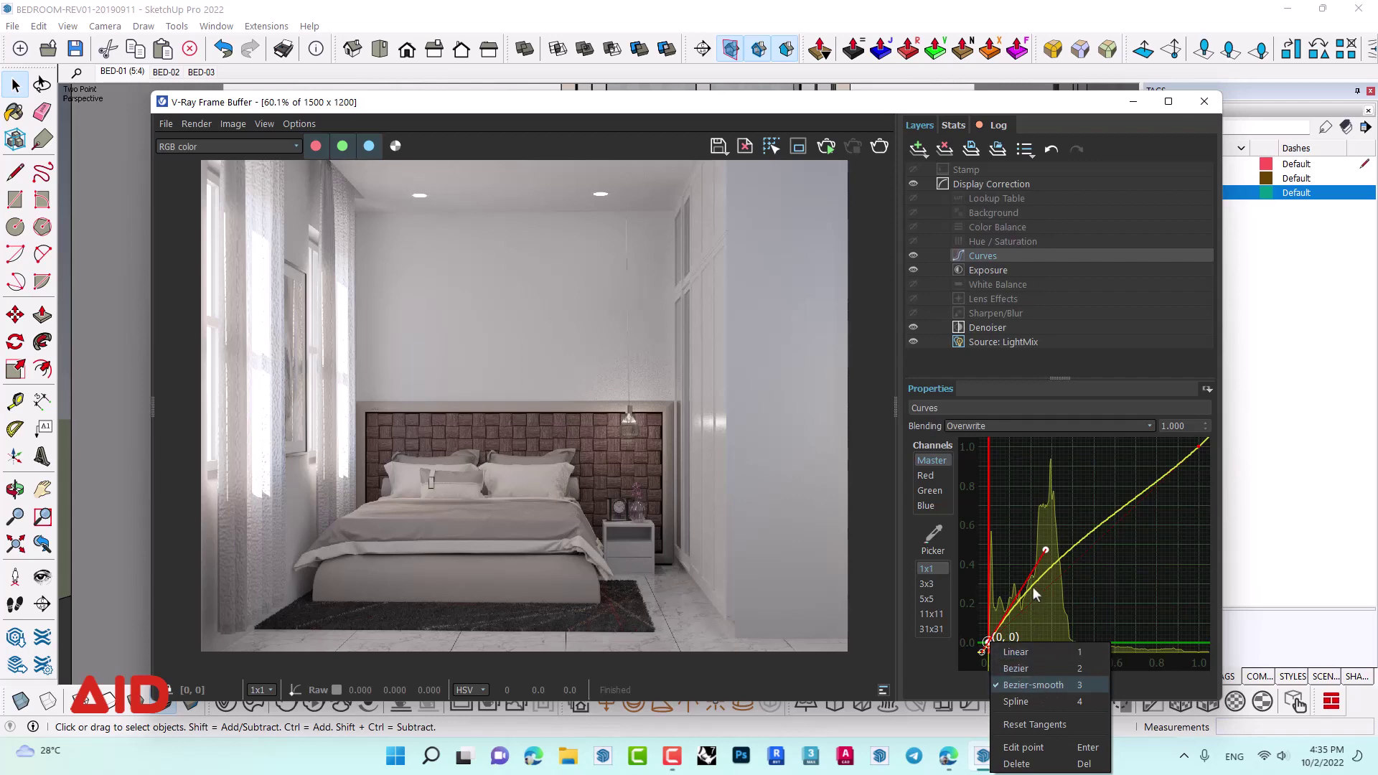
{"action": "left_click", "coordinate": [1044, 562]}
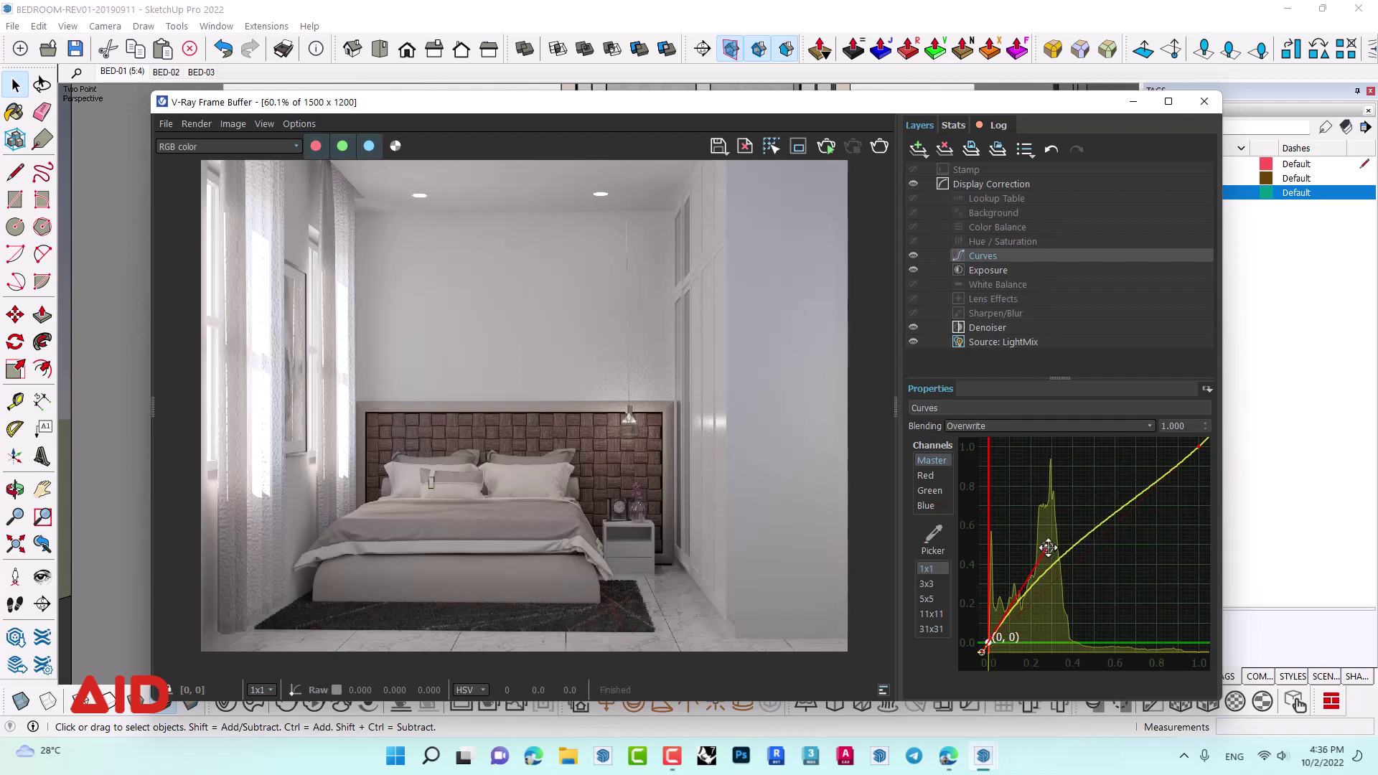
{"action": "mouse_move", "coordinate": [1048, 547]}
{"action": "left_mouse_down"}
{"action": "mouse_move", "coordinate": [1068, 519]}
{"action": "mouse_move", "coordinate": [1078, 543]}
{"action": "left_mouse_up"}
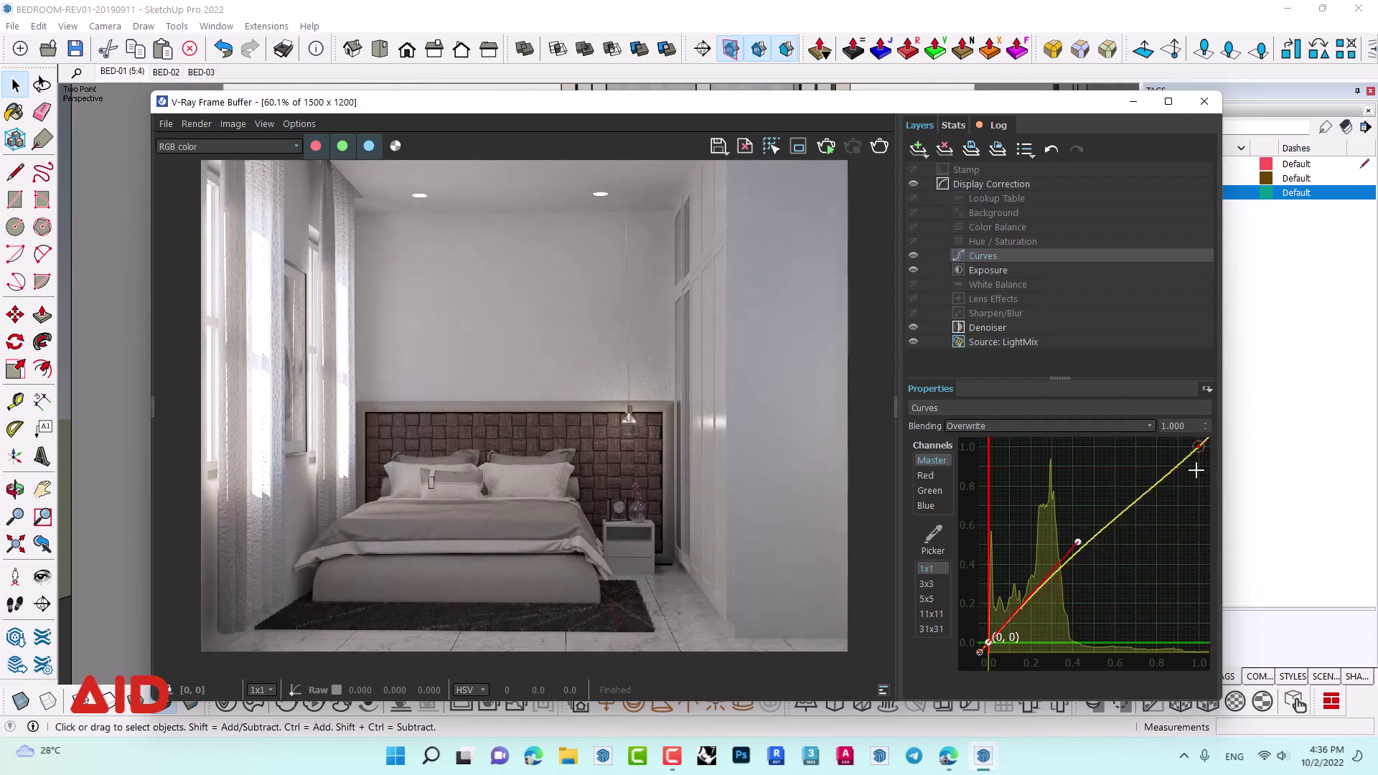
{"action": "right_click", "coordinate": [1197, 448]}
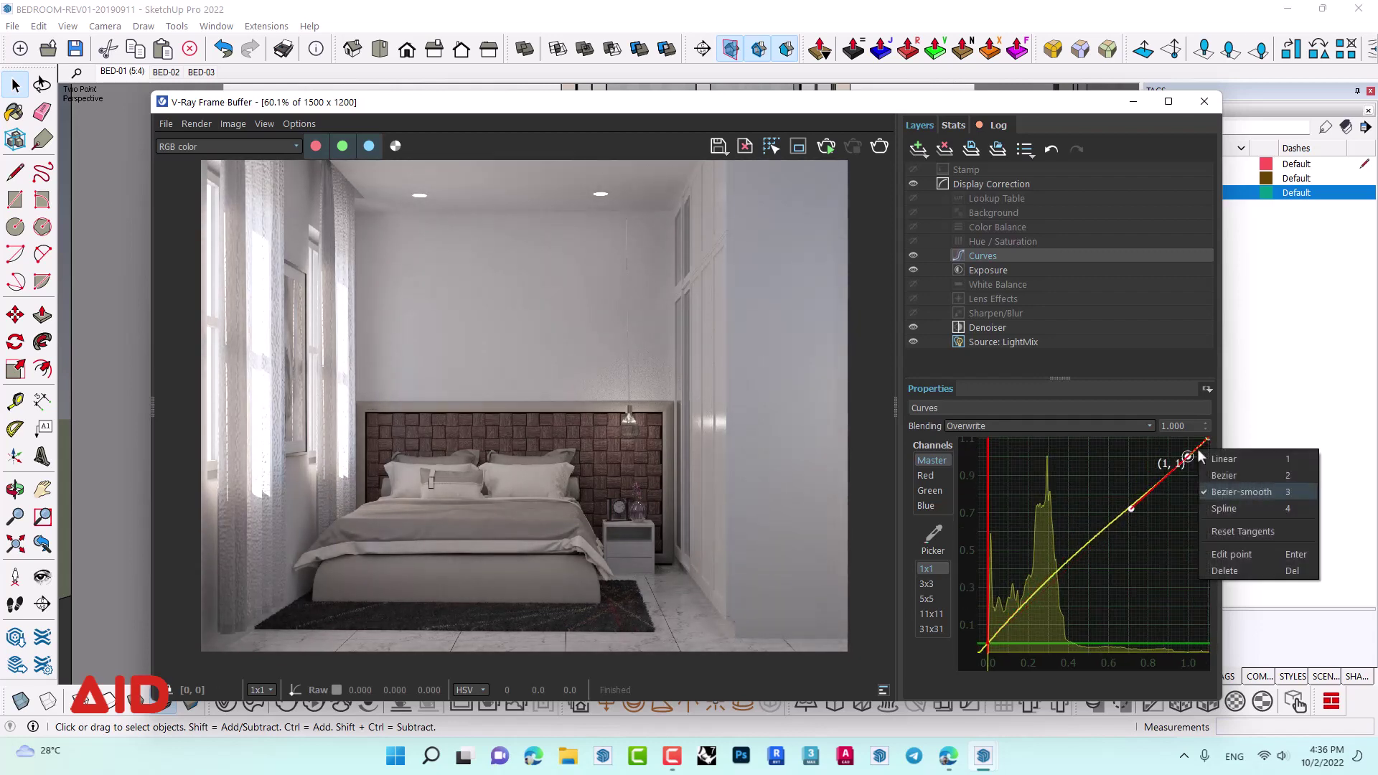
{"action": "left_click", "coordinate": [1229, 495]}
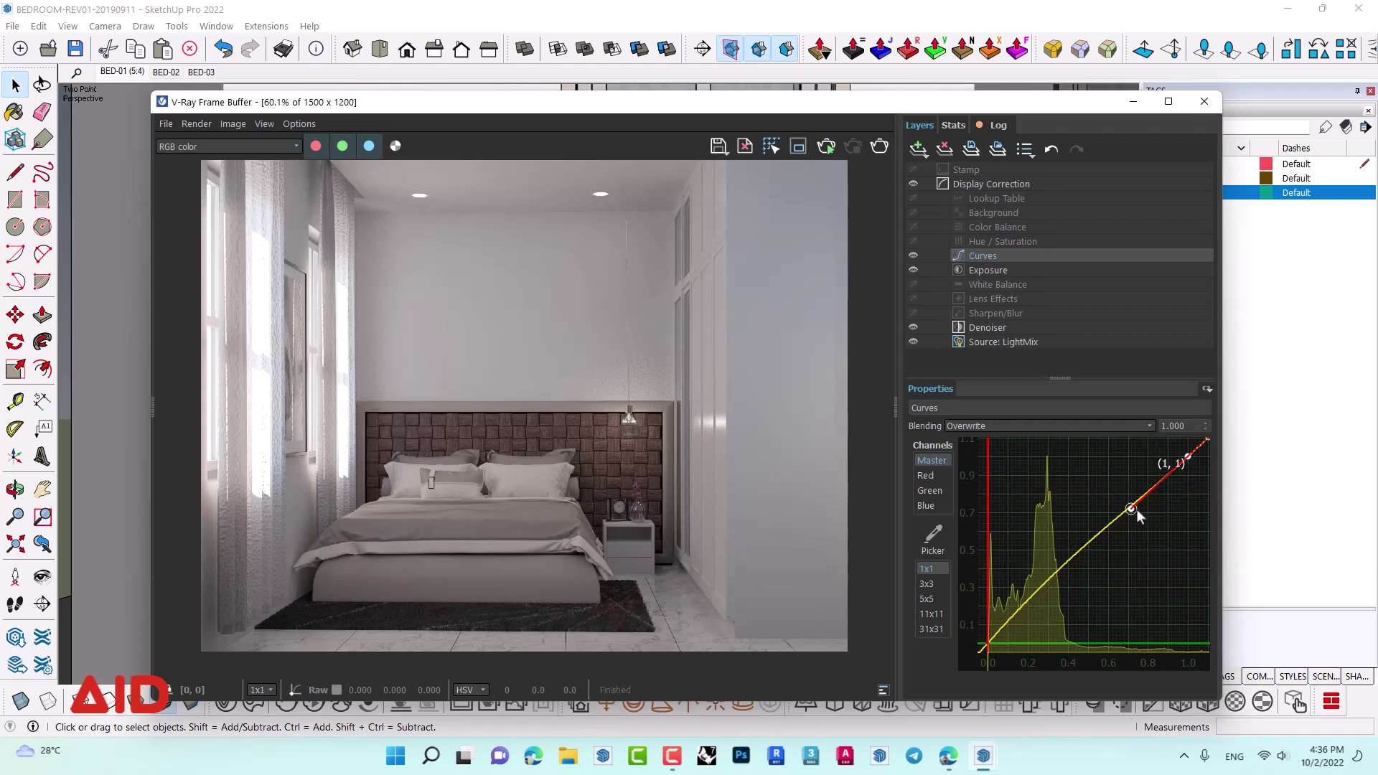
{"action": "mouse_move", "coordinate": [1132, 509]}
{"action": "left_mouse_down"}
{"action": "mouse_move", "coordinate": [1175, 559]}
{"action": "mouse_move", "coordinate": [1173, 517]}
{"action": "left_mouse_up"}
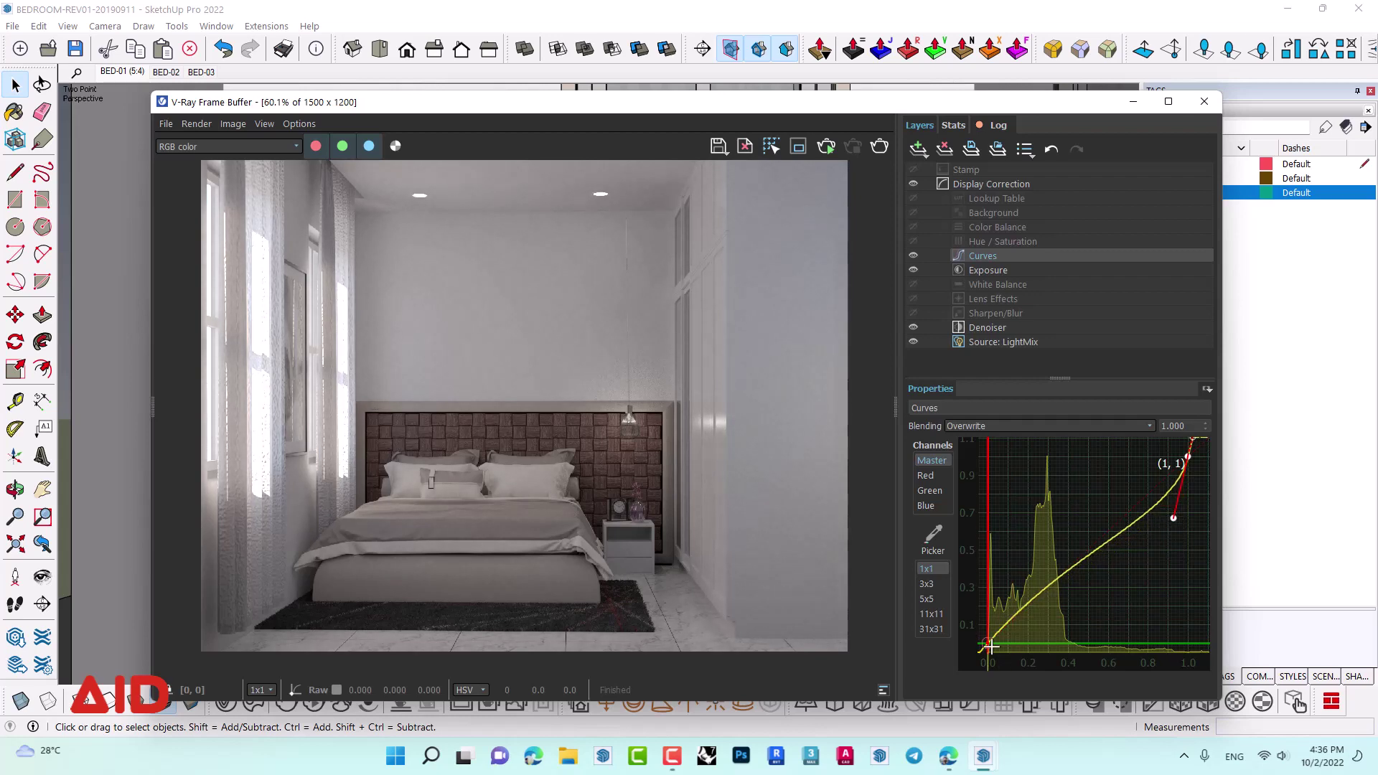
{"action": "mouse_move", "coordinate": [989, 647]}
{"action": "left_mouse_down"}
{"action": "mouse_move", "coordinate": [1079, 540]}
{"action": "mouse_move", "coordinate": [1081, 511]}
{"action": "mouse_move", "coordinate": [1084, 526]}
{"action": "left_mouse_up"}
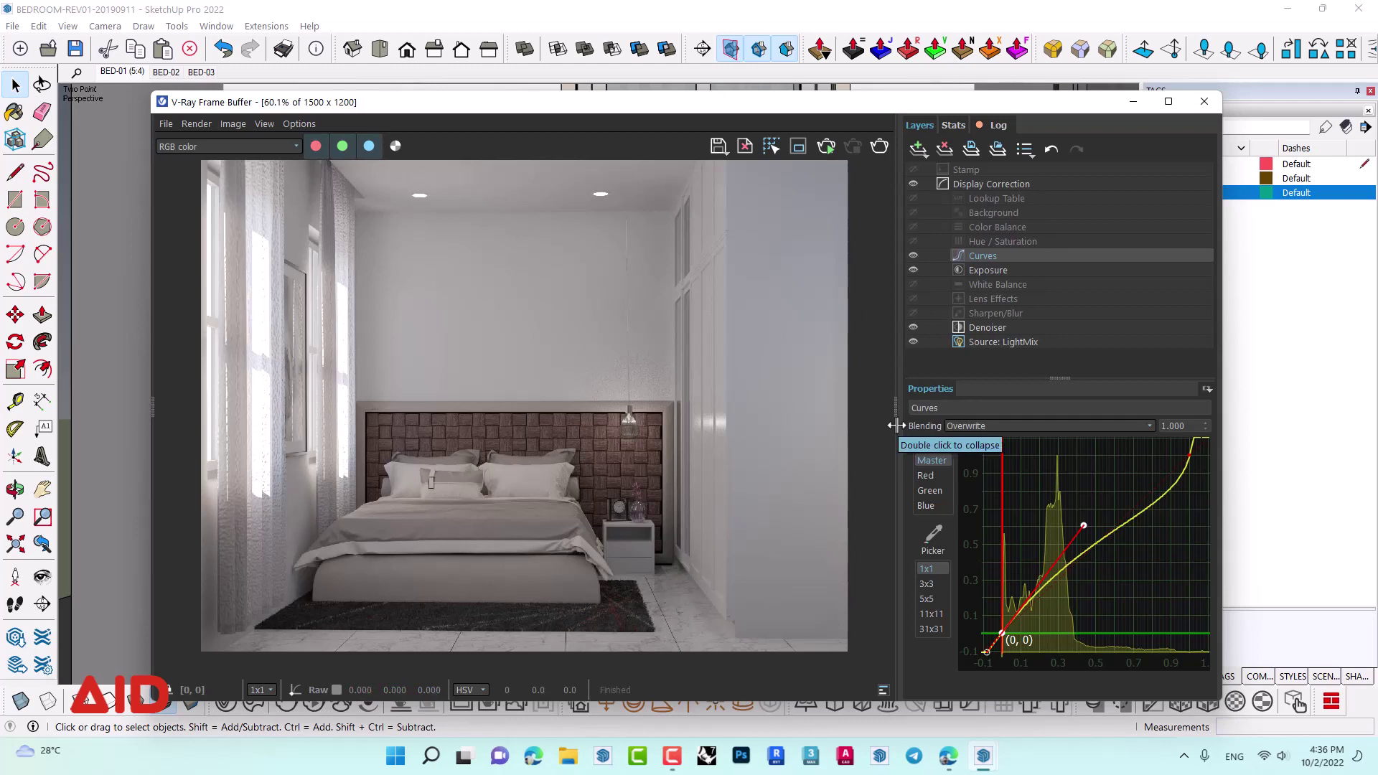
- In LightMix, toggle the Rectangle Light off and on to compare, then set its multiplier to 0.75
{"action": "left_click", "coordinate": [1046, 340]}
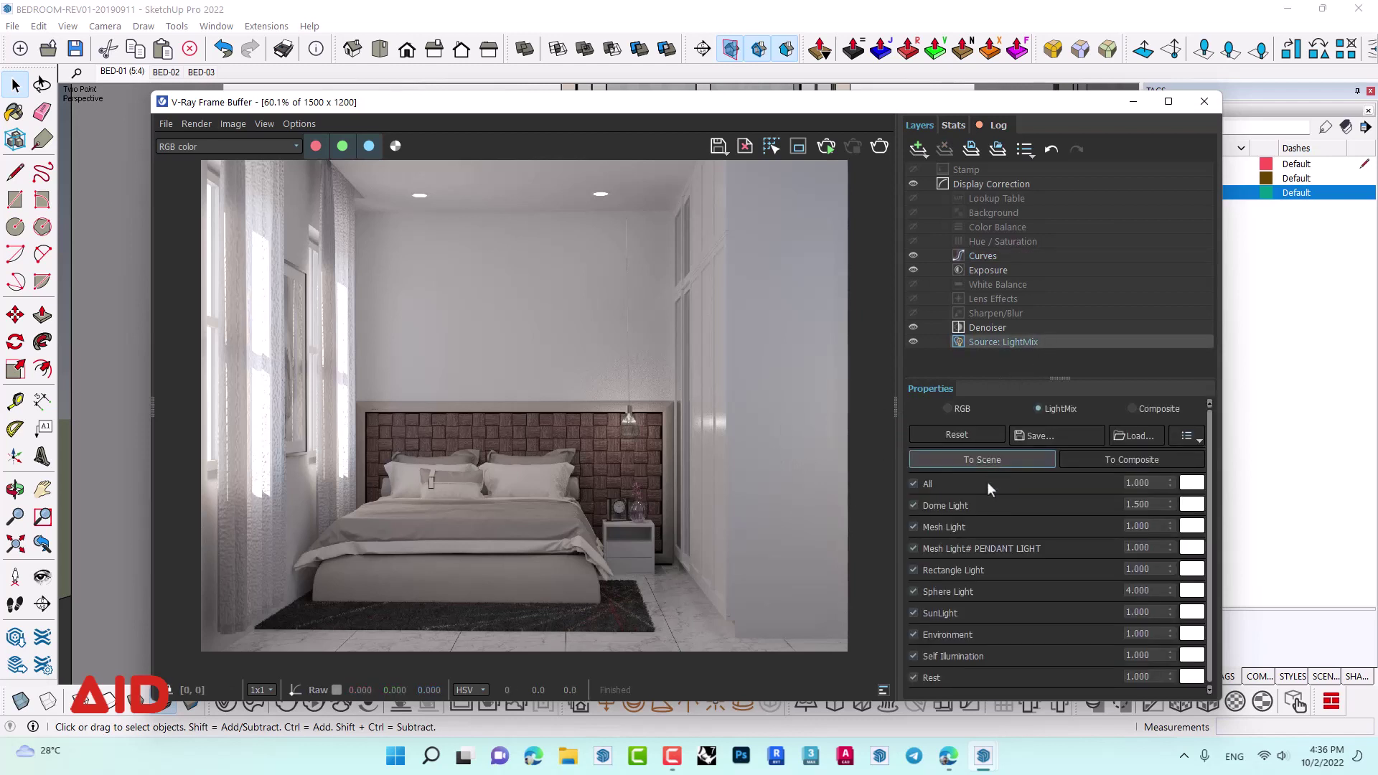
{"action": "left_click", "coordinate": [913, 570]}
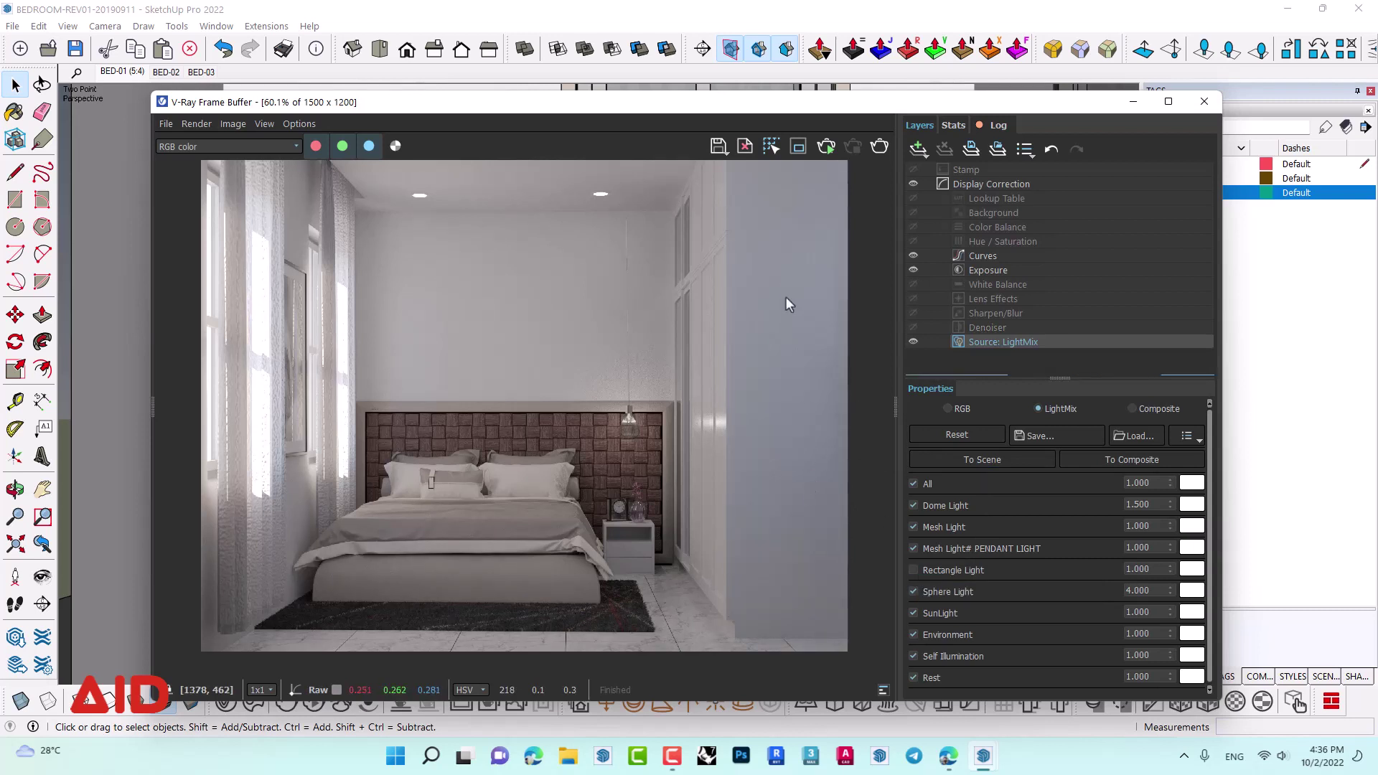
{"action": "left_click", "coordinate": [914, 570]}
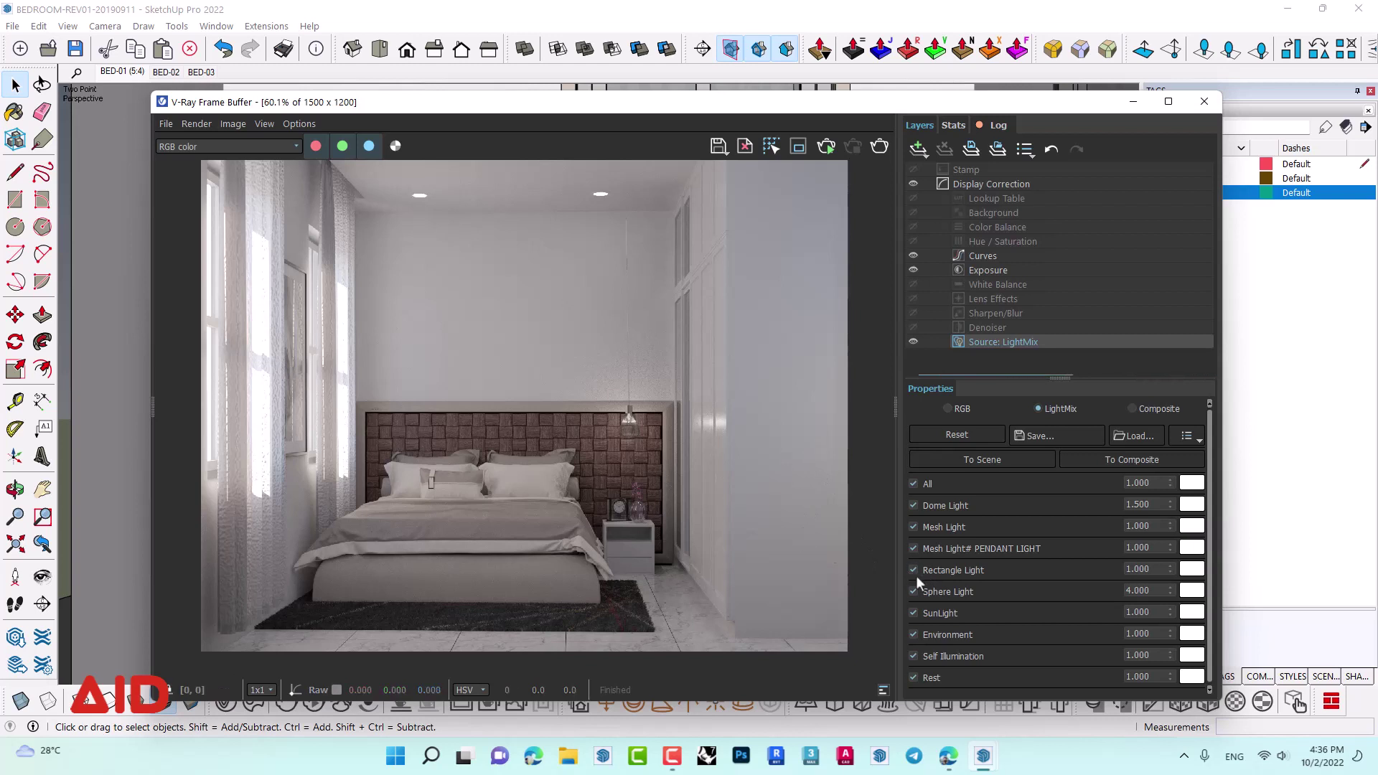
{"action": "left_click", "coordinate": [1147, 568]}
{"action": "type", "text": "0"}
{"action": "type", "text": ".75"}
{"action": "key", "text": "Return"}
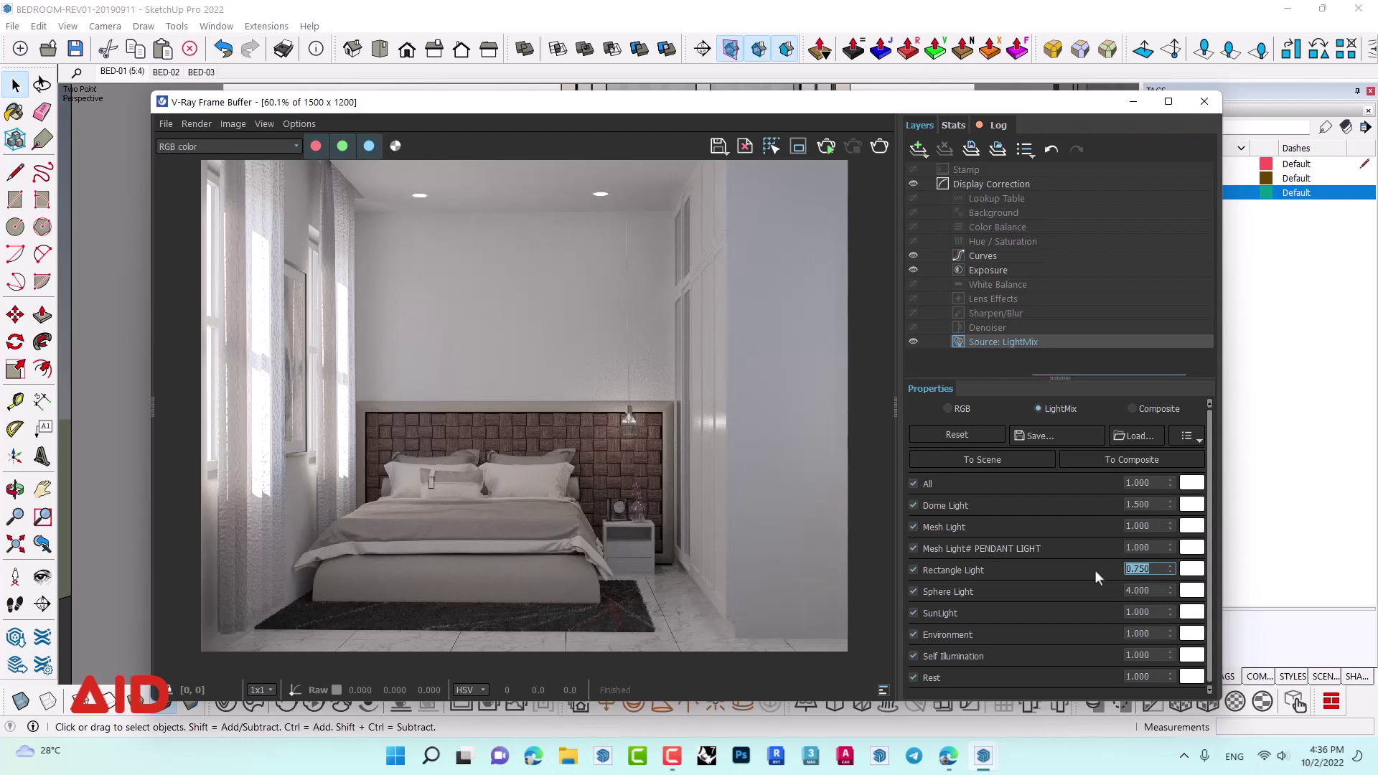
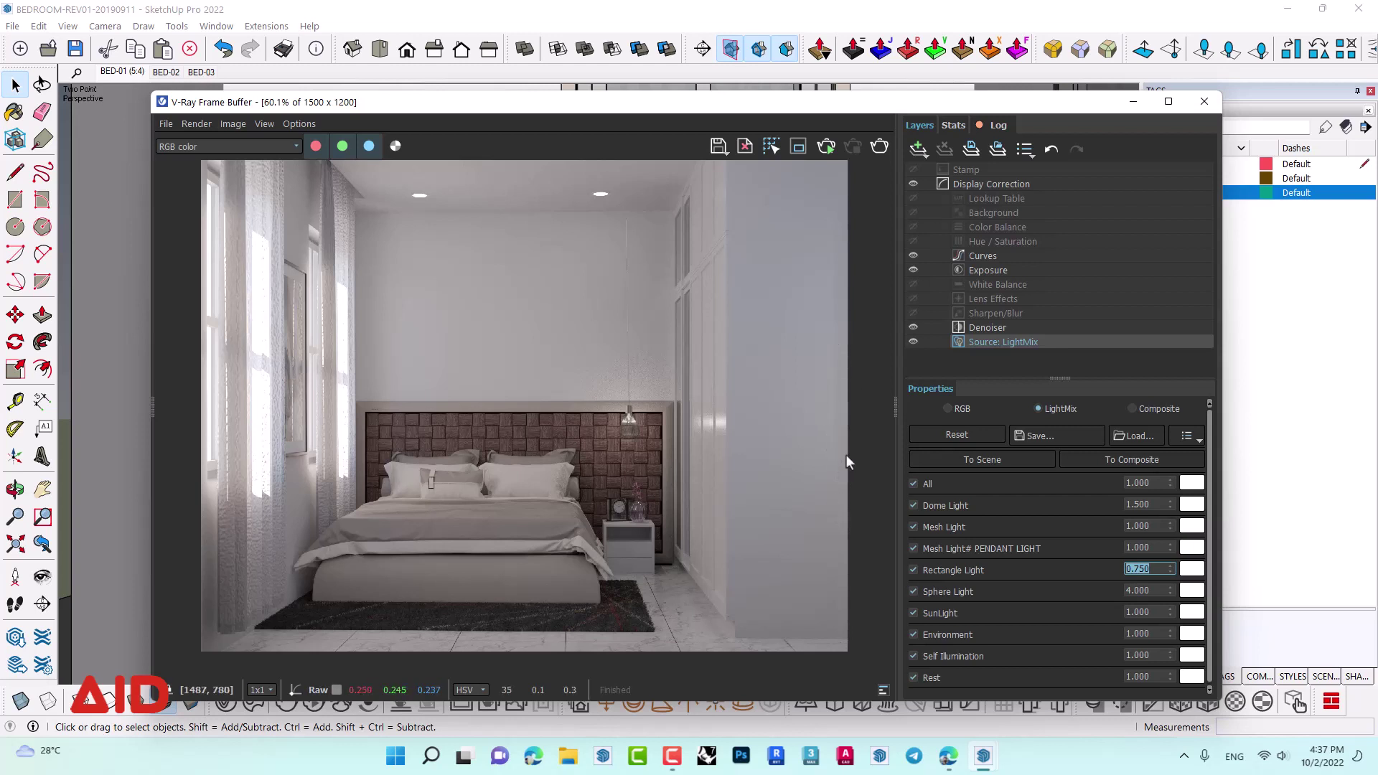
- Toggle the Rectangle Light off and back on in LightMix, then show the Denoiser layer settings
{"action": "left_click", "coordinate": [915, 571]}
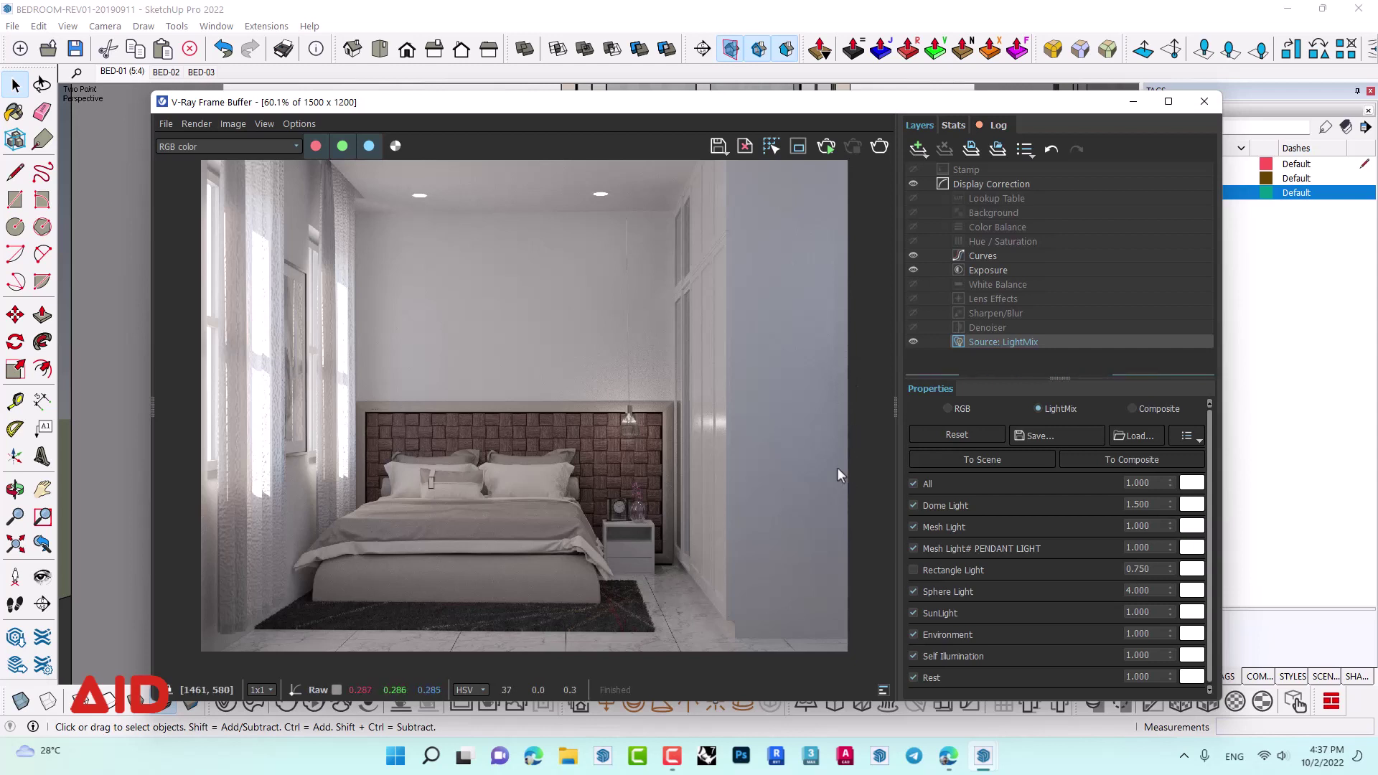
{"action": "left_click", "coordinate": [913, 569]}
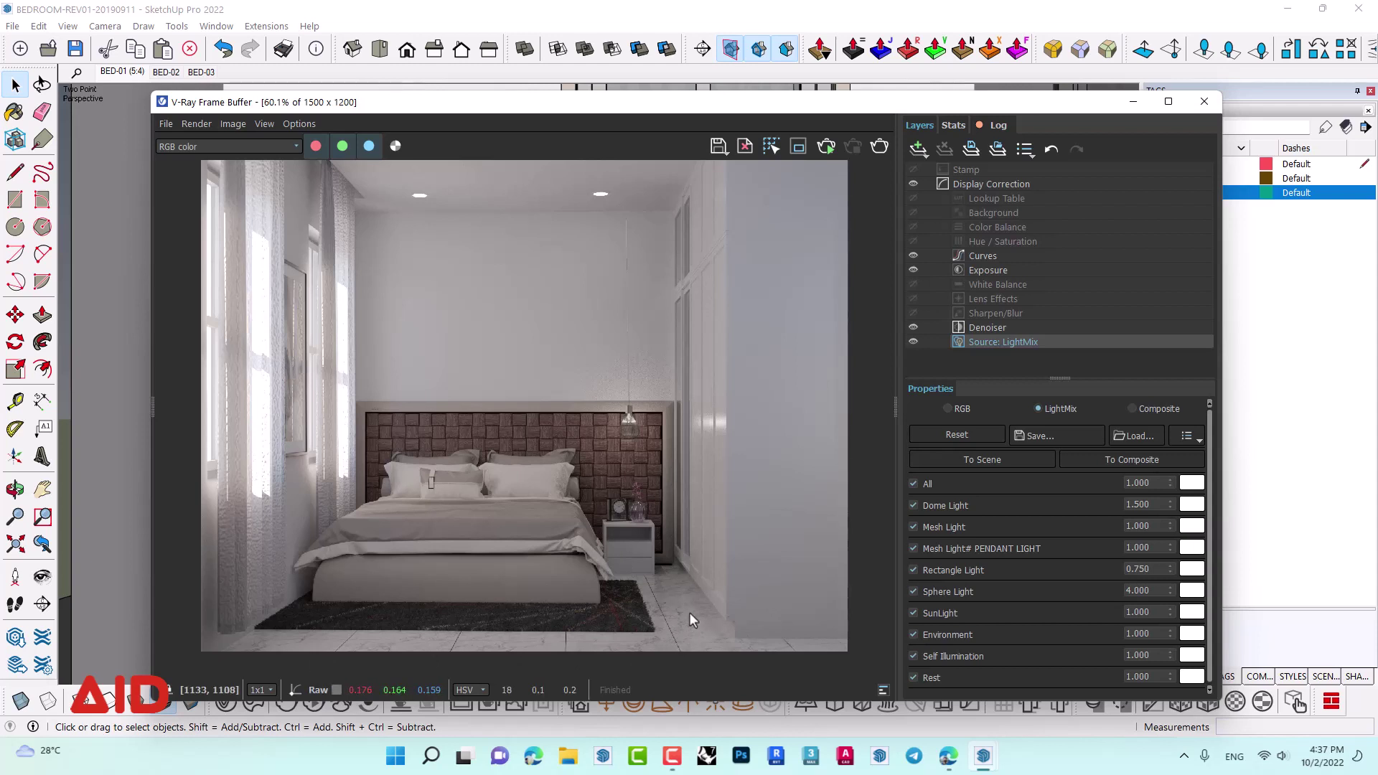
{"action": "left_click", "coordinate": [1001, 330]}
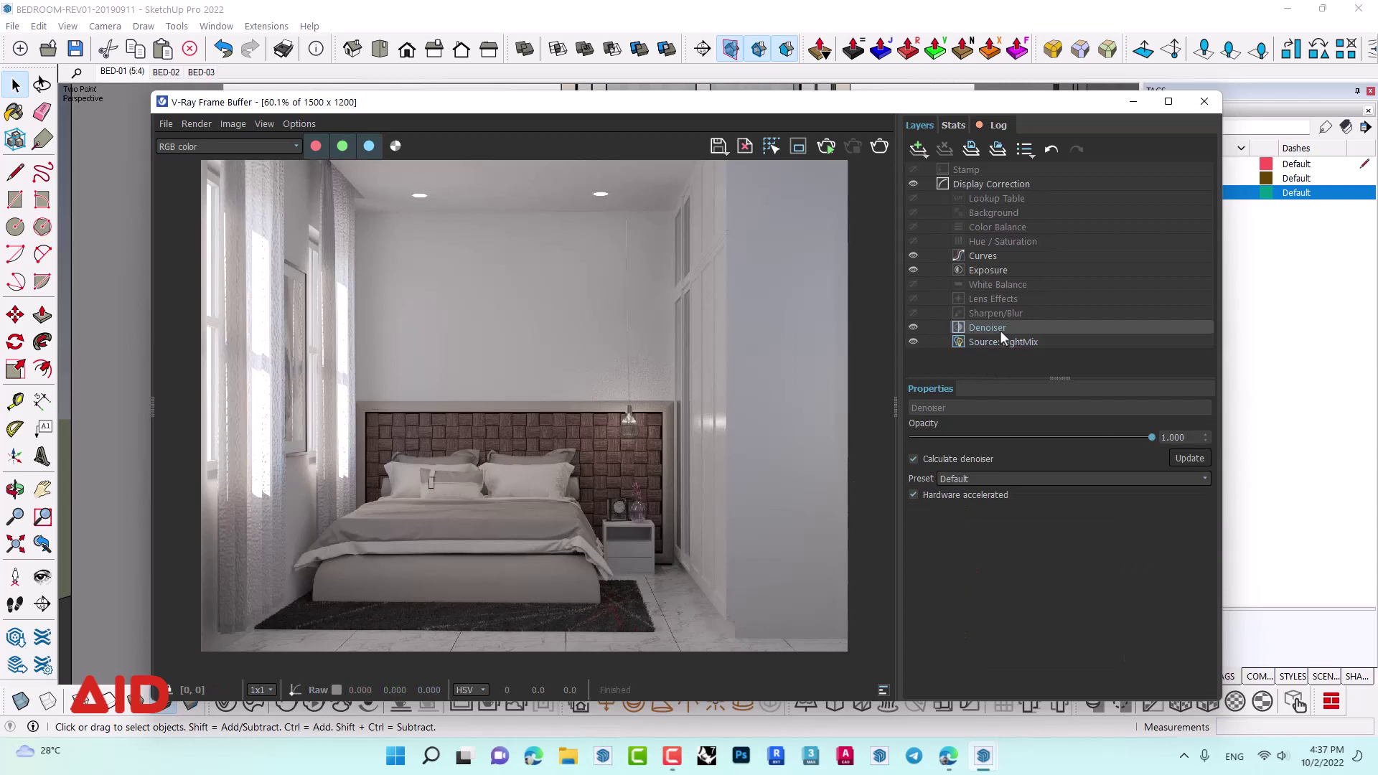
- Set the Denoiser layer's opacity to 0.65
{"action": "left_click", "coordinate": [1181, 437]}
{"action": "double_click", "coordinate": [1181, 439]}
{"action": "type", "text": "0.650"}
{"action": "key", "text": "Return"}
{"action": "left_click", "coordinate": [1096, 571]}
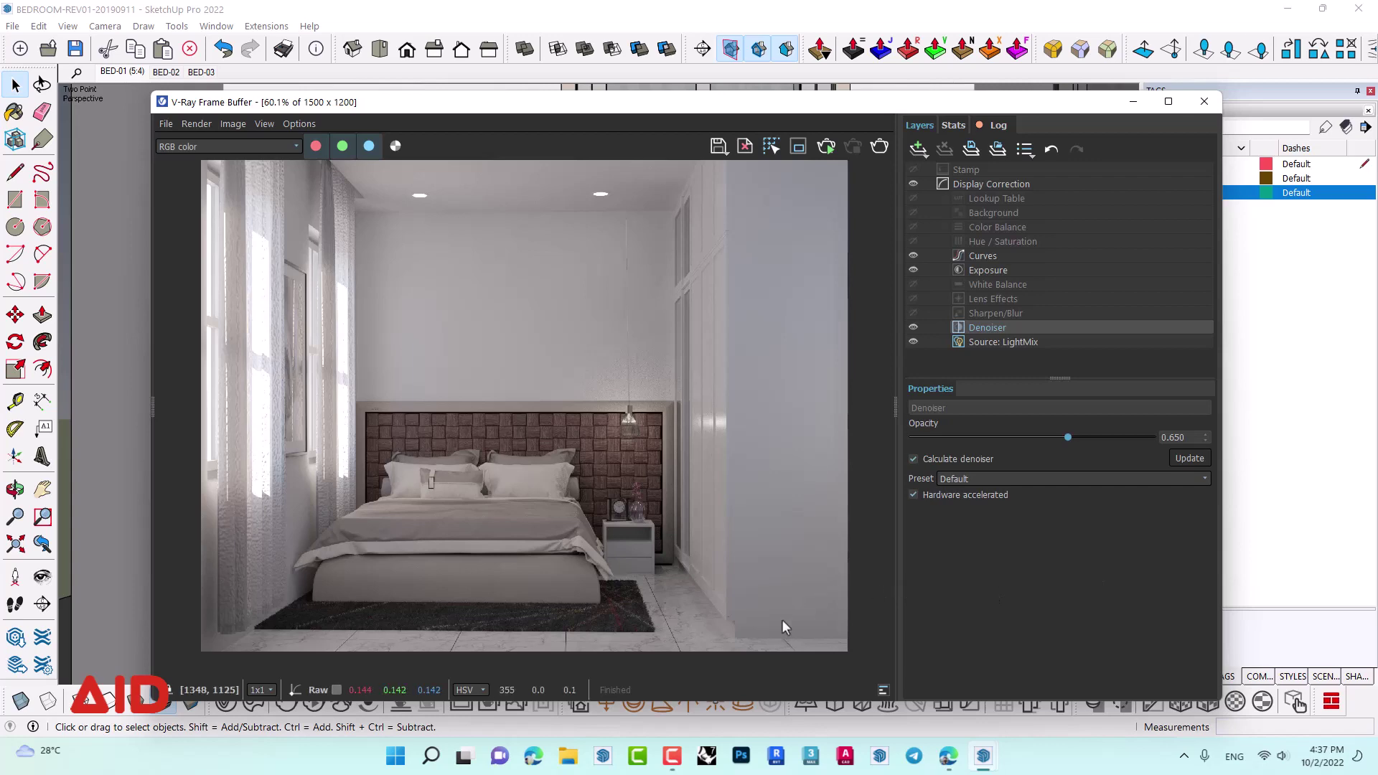
- Zoom into the rug, compare full denoiser opacity against 0.65, then zoom back out
{"action": "scroll", "coordinate": [761, 617], "scroll_direction": "up", "scroll_amount": 2}
{"action": "middle_click_drag", "start_coordinate": [368, 608], "coordinate": [617, 415]}
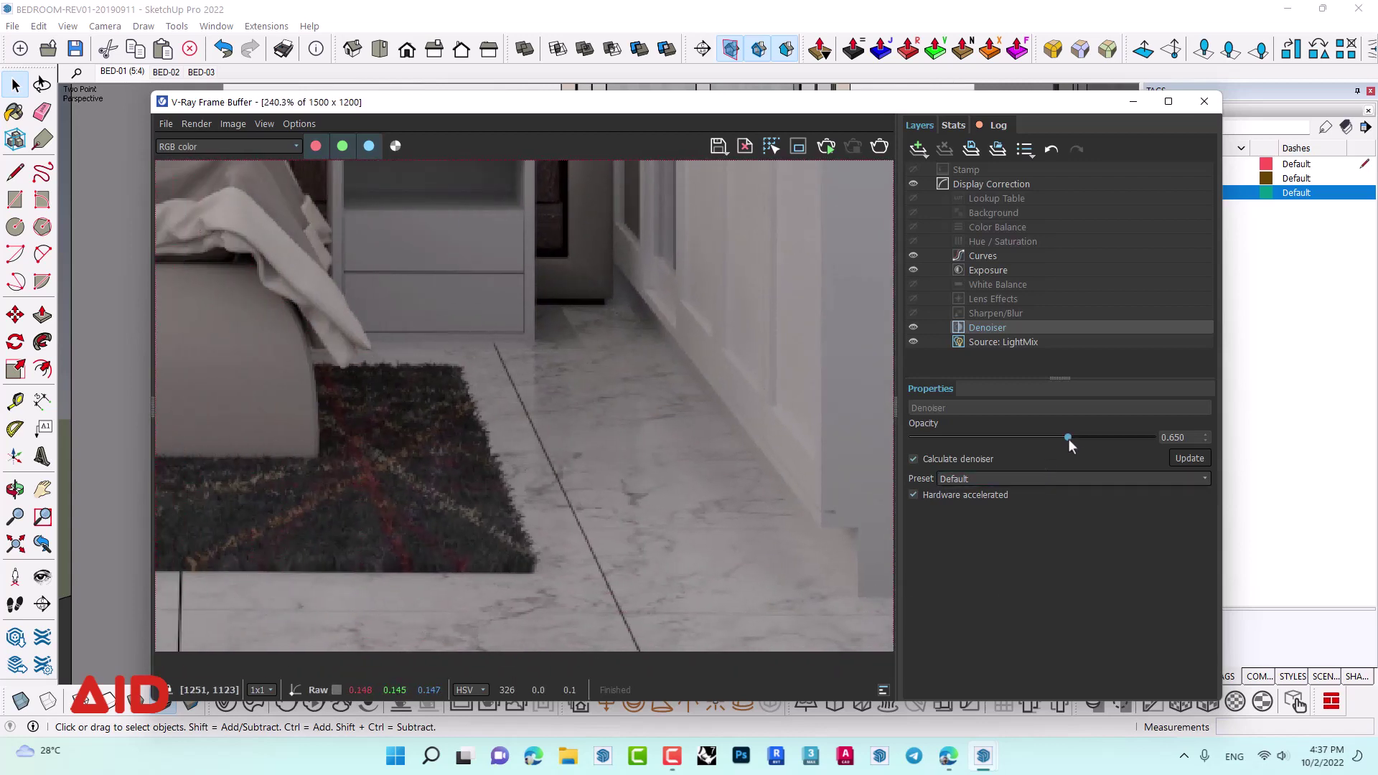
{"action": "left_click_drag", "start_coordinate": [1068, 438], "coordinate": [1245, 433]}
{"action": "left_click", "coordinate": [1047, 437]}
{"action": "left_click_drag", "start_coordinate": [1193, 440], "coordinate": [1140, 442]}
{"action": "key", "text": "Return"}
{"action": "left_click", "coordinate": [777, 550]}
{"action": "scroll", "coordinate": [774, 559], "scroll_direction": "down", "scroll_amount": 3}
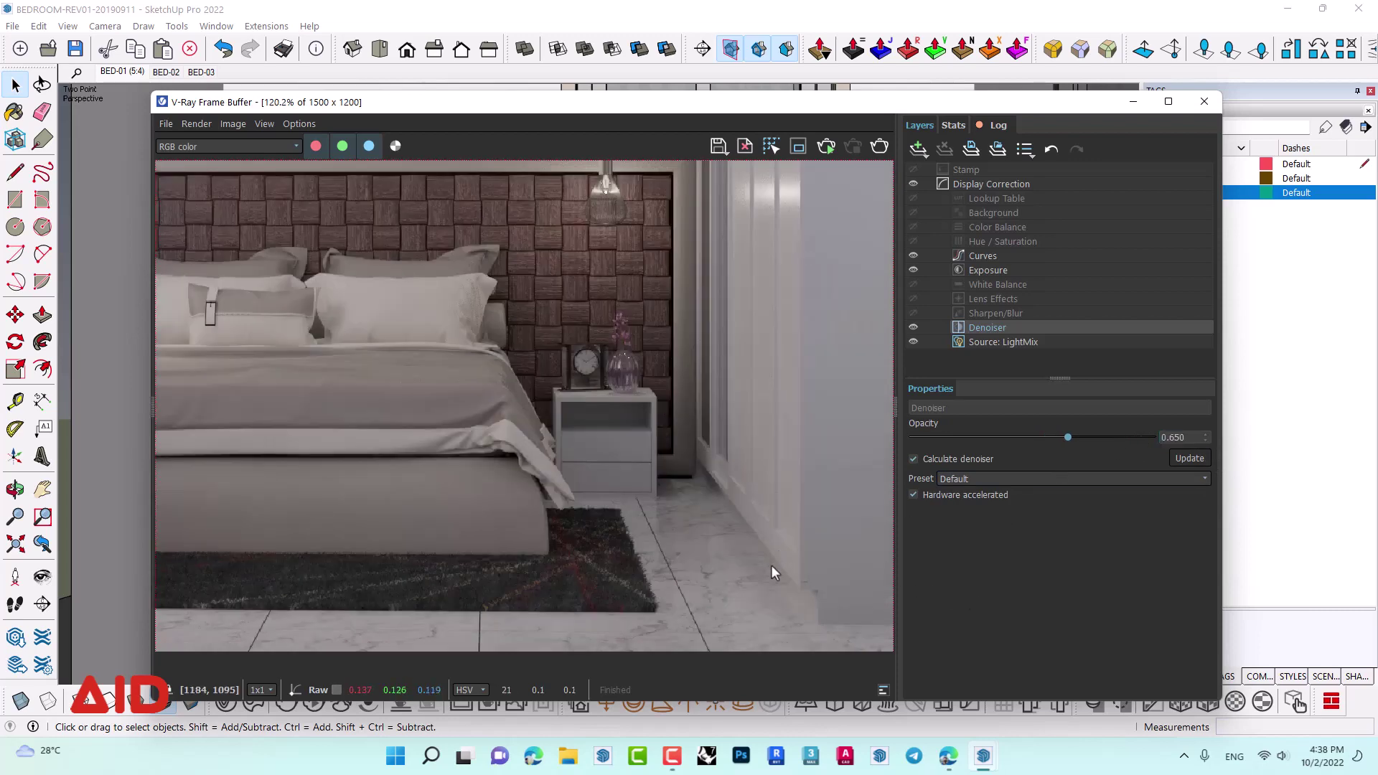
{"action": "scroll", "coordinate": [768, 574], "scroll_direction": "down", "scroll_amount": 4}
{"action": "scroll", "coordinate": [645, 646], "scroll_direction": "up", "scroll_amount": 7}
{"action": "scroll", "coordinate": [635, 649], "scroll_direction": "up", "scroll_amount": 6}
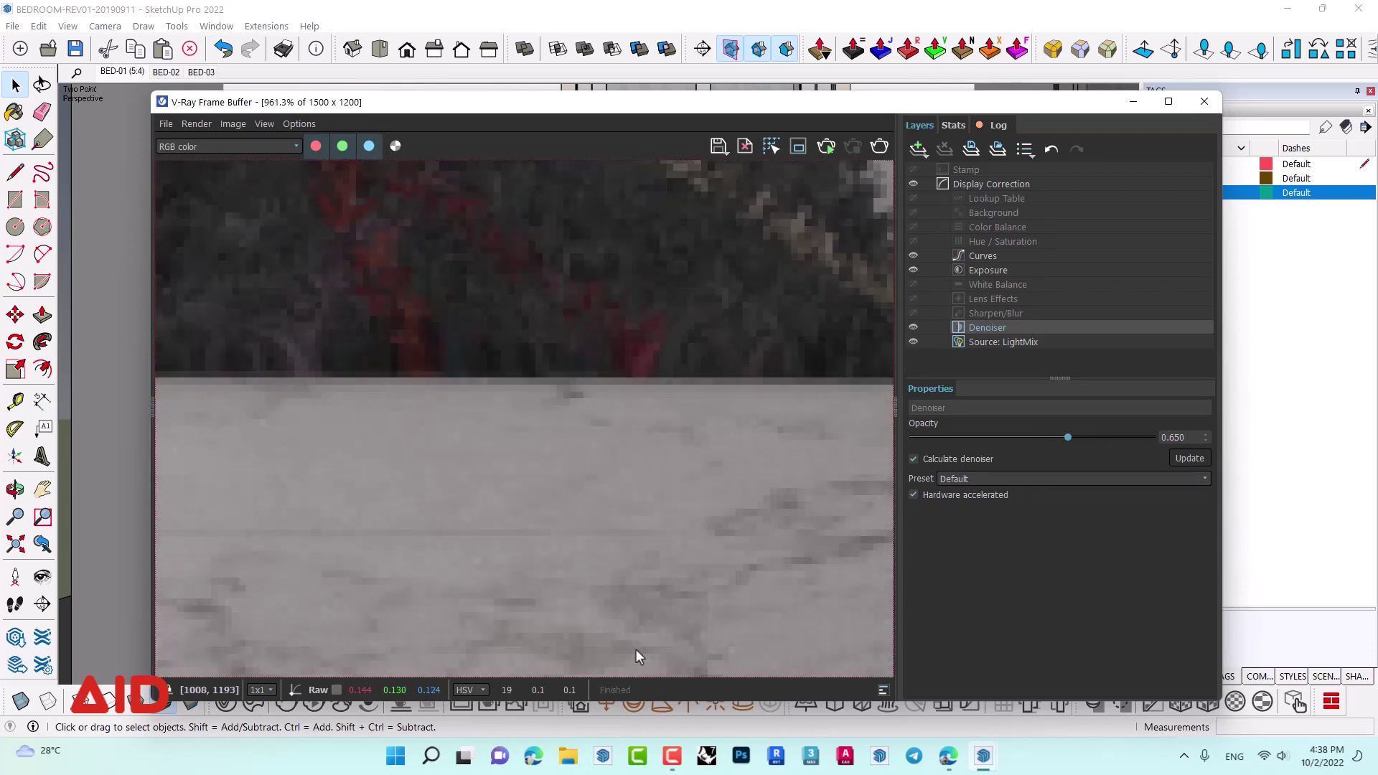
{"action": "scroll", "coordinate": [656, 557], "scroll_direction": "down", "scroll_amount": 3}
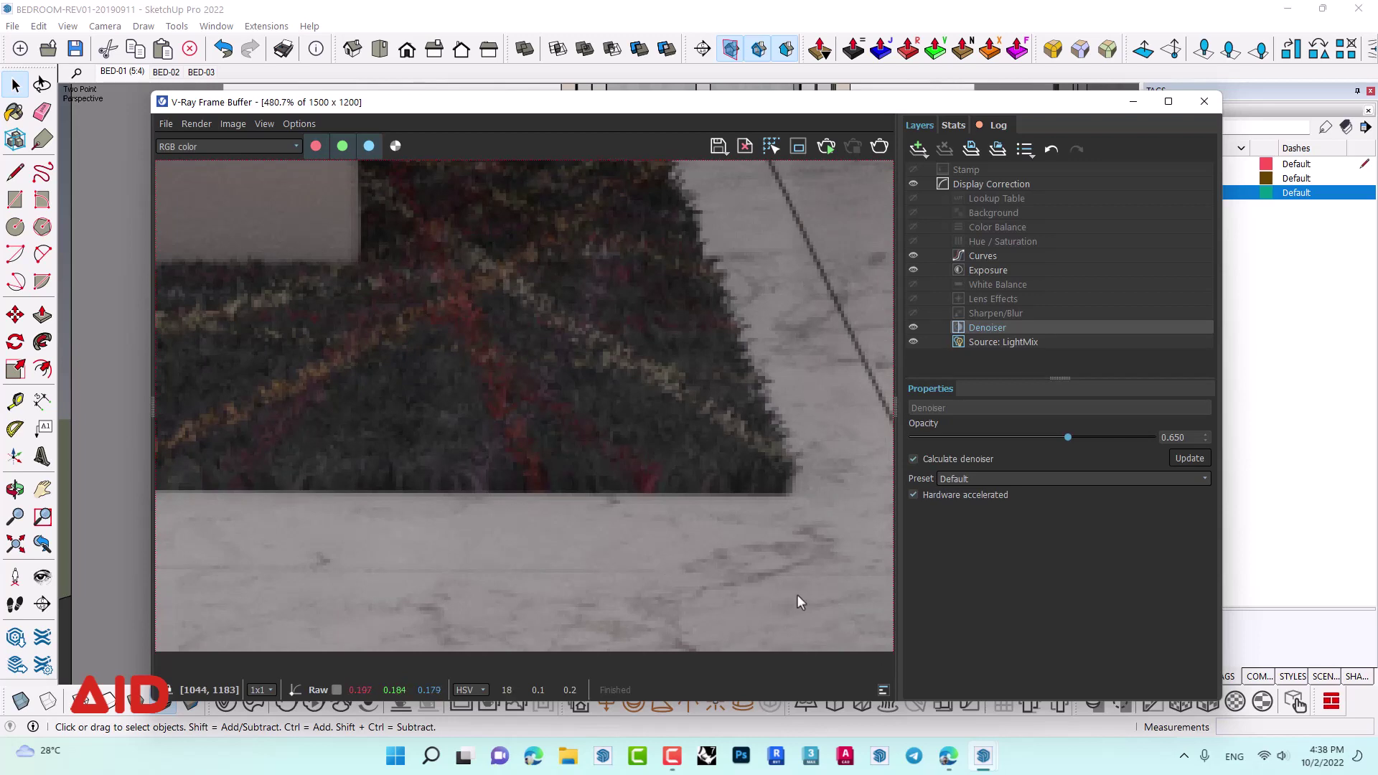
{"action": "scroll", "coordinate": [812, 610], "scroll_direction": "down", "scroll_amount": 3}
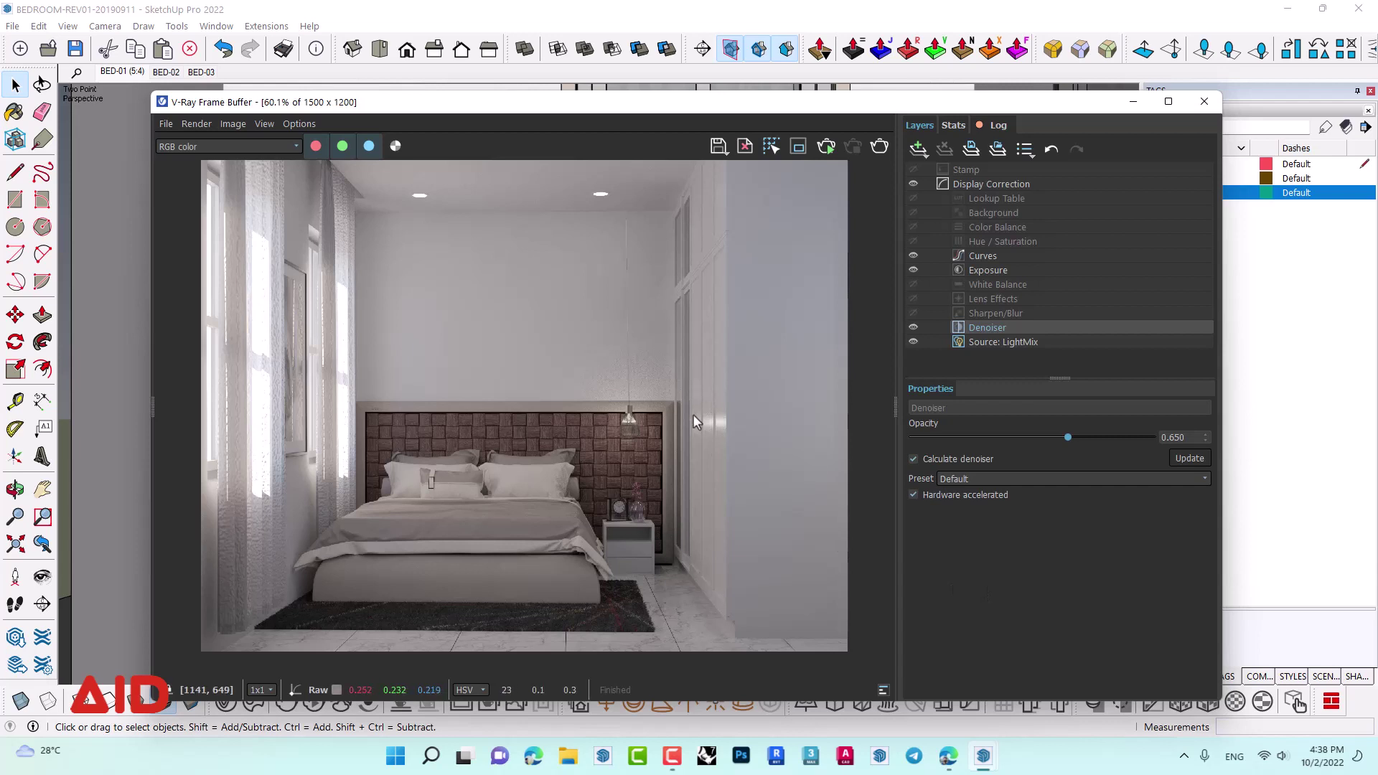
- Save all image channels as separate files into a new Desktop folder named BEDROOM
{"action": "left_click", "coordinate": [716, 148]}
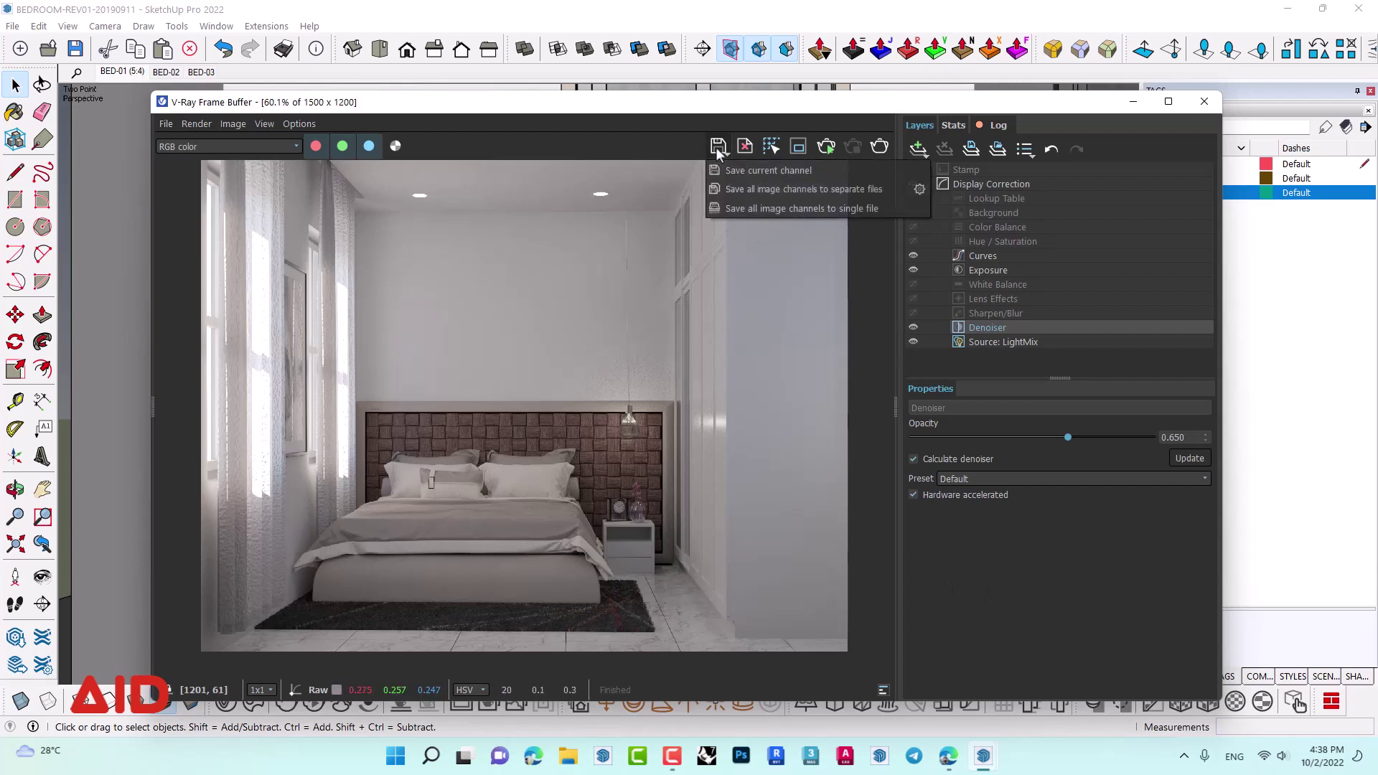
{"action": "left_click", "coordinate": [764, 188]}
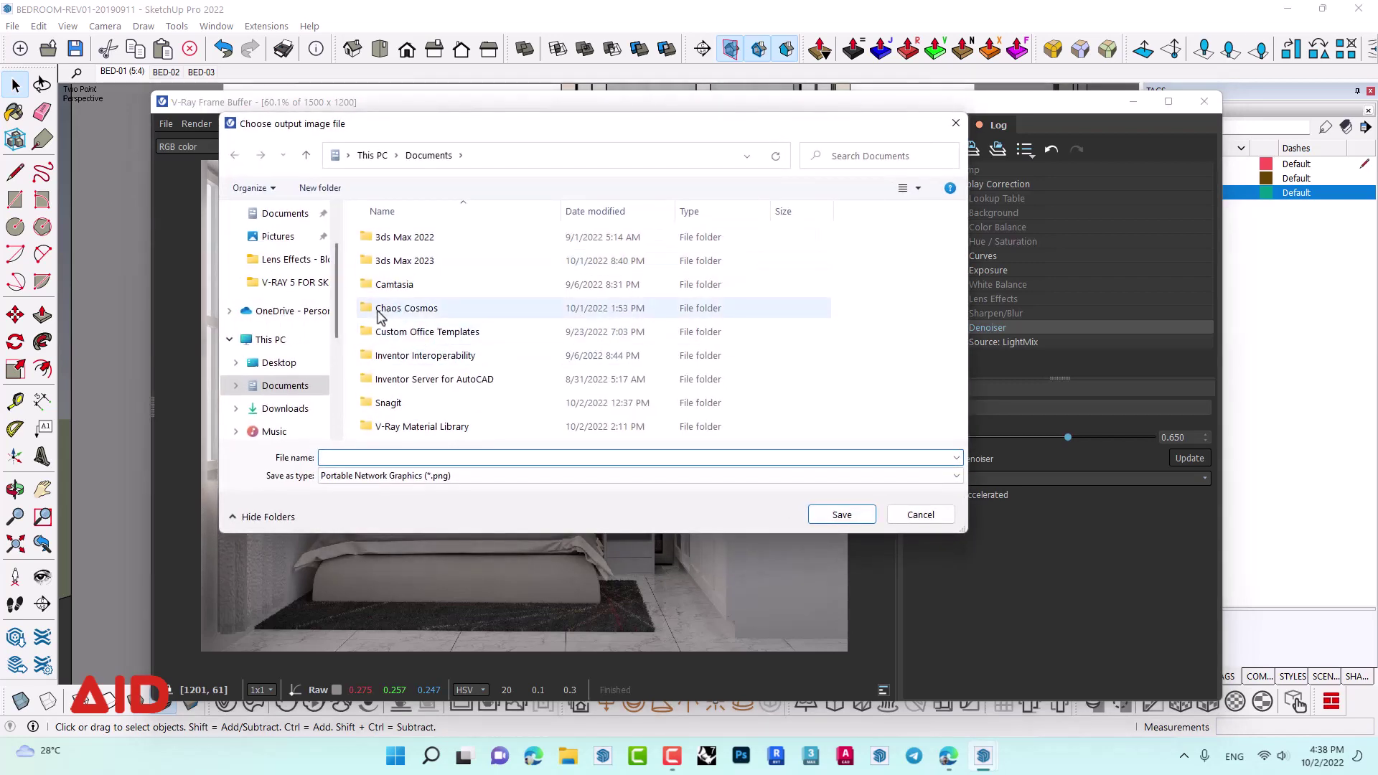
{"action": "left_click", "coordinate": [318, 366]}
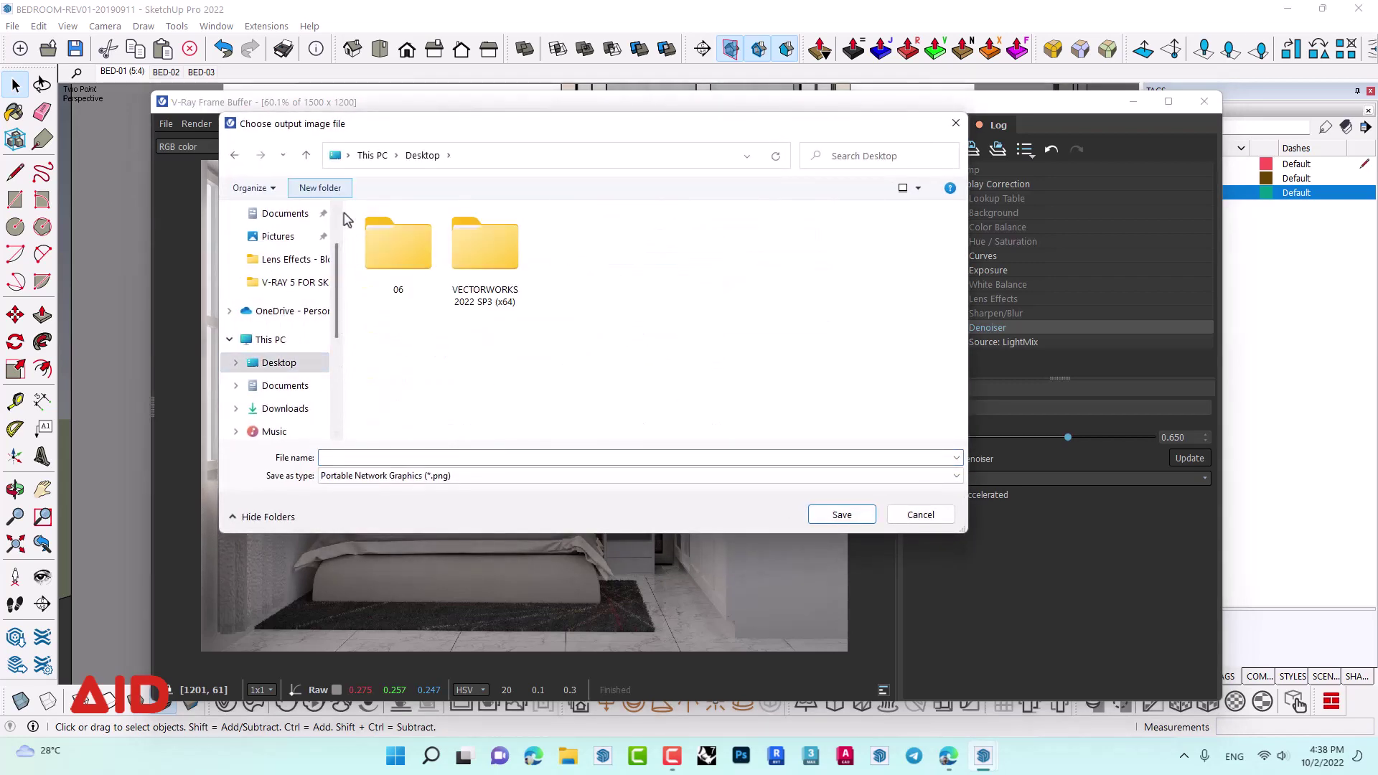
{"action": "type", "text": "B"}
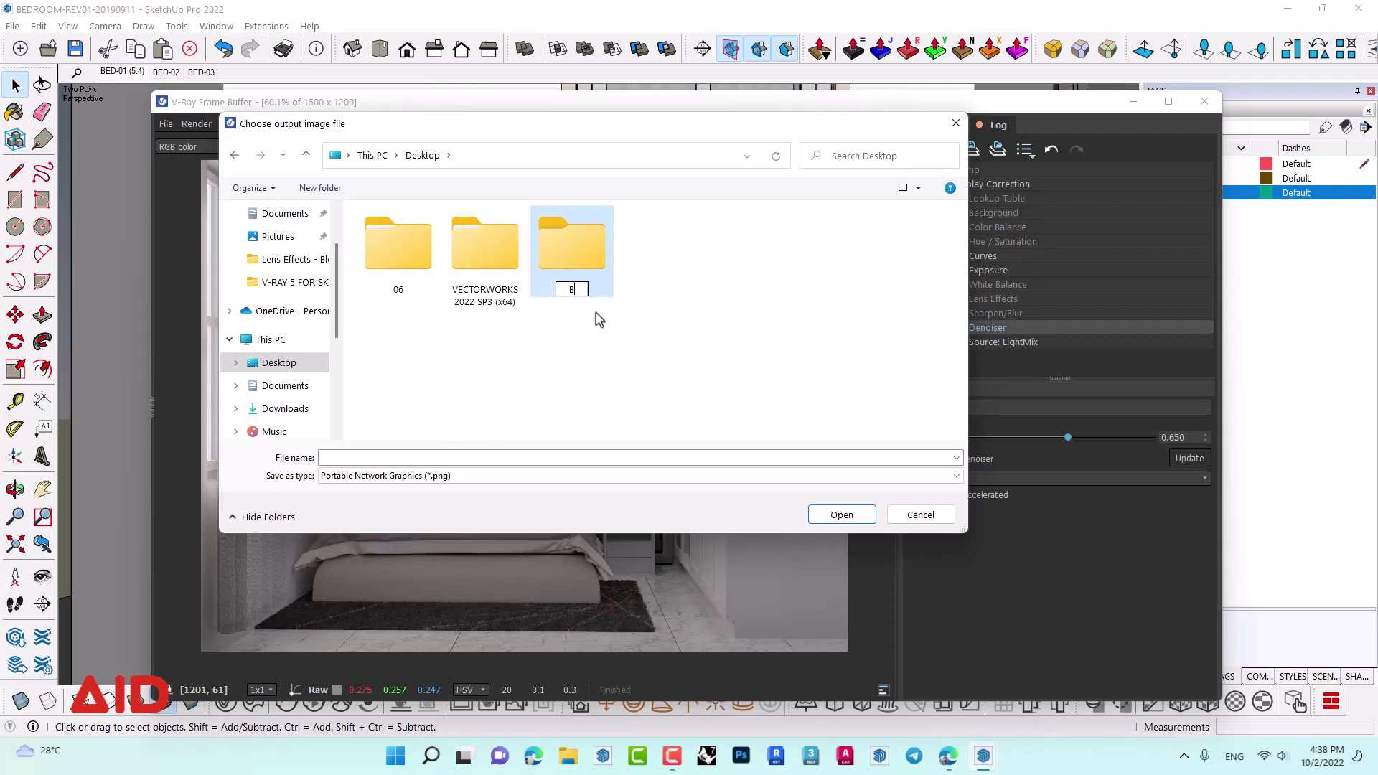
{"action": "type", "text": "EDROOM"}
{"action": "double_click", "coordinate": [589, 264]}
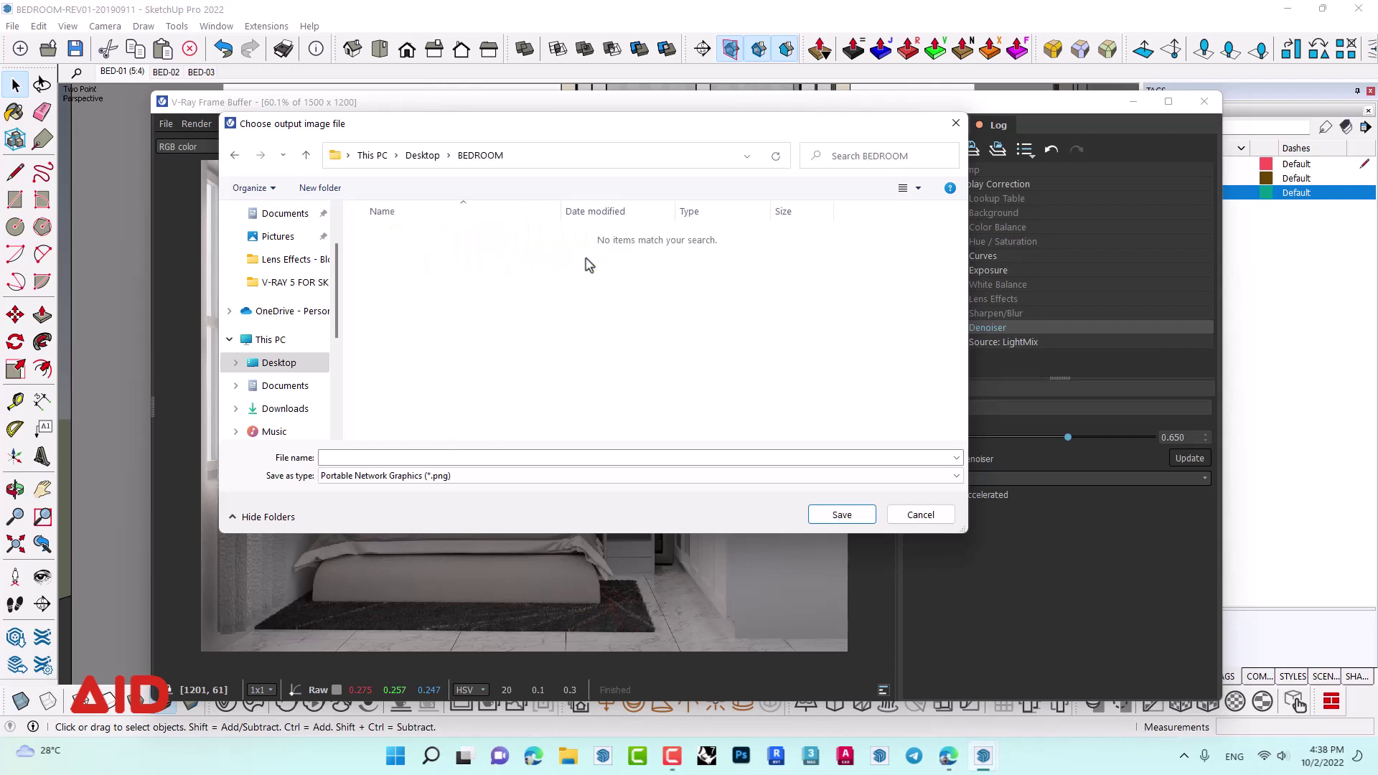
{"action": "left_click", "coordinate": [440, 455]}
{"action": "type", "text": "BEDROOM CAMERA CLIPPING"}
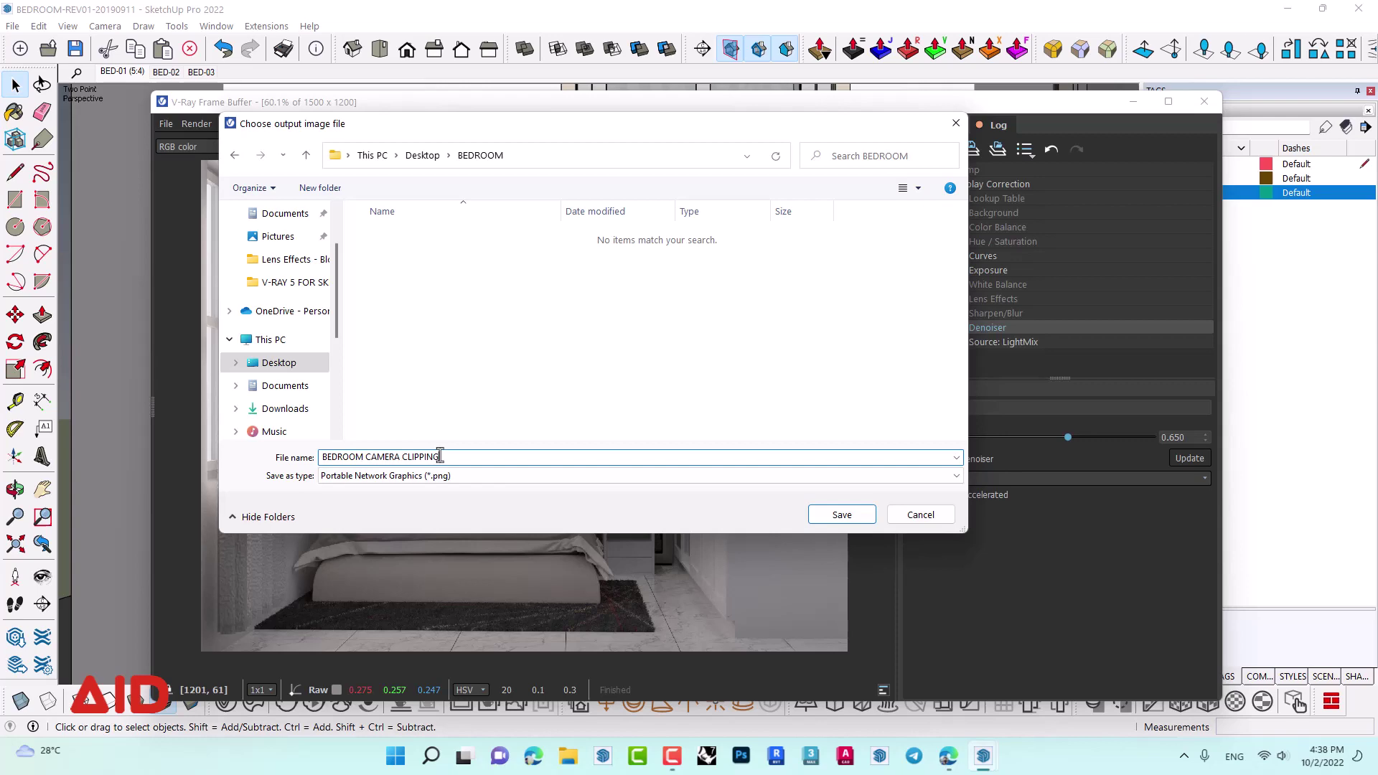
{"action": "key", "text": "Return"}
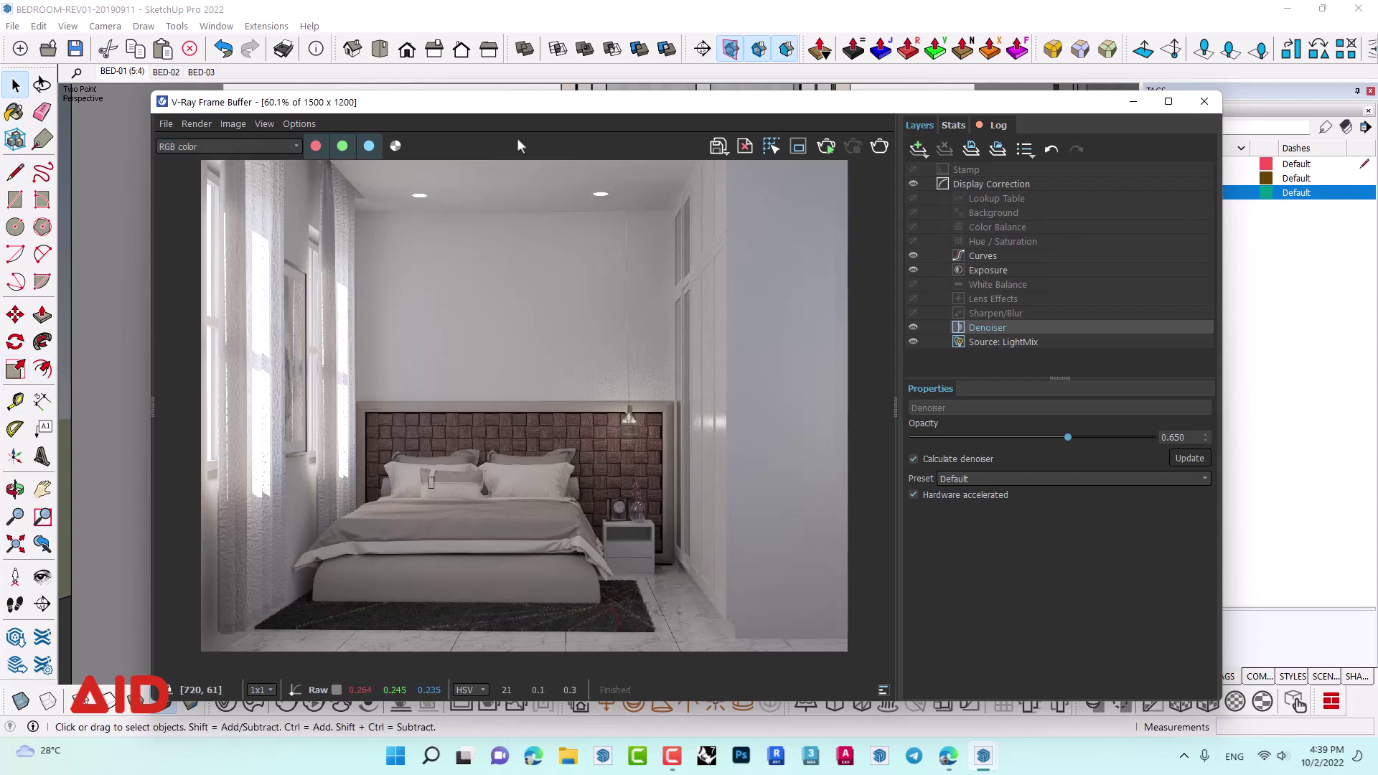
- Browse File Explorer to the Desktop BEDROOM folder of saved renders
{"action": "left_click_drag", "start_coordinate": [529, 115], "coordinate": [516, 112]}
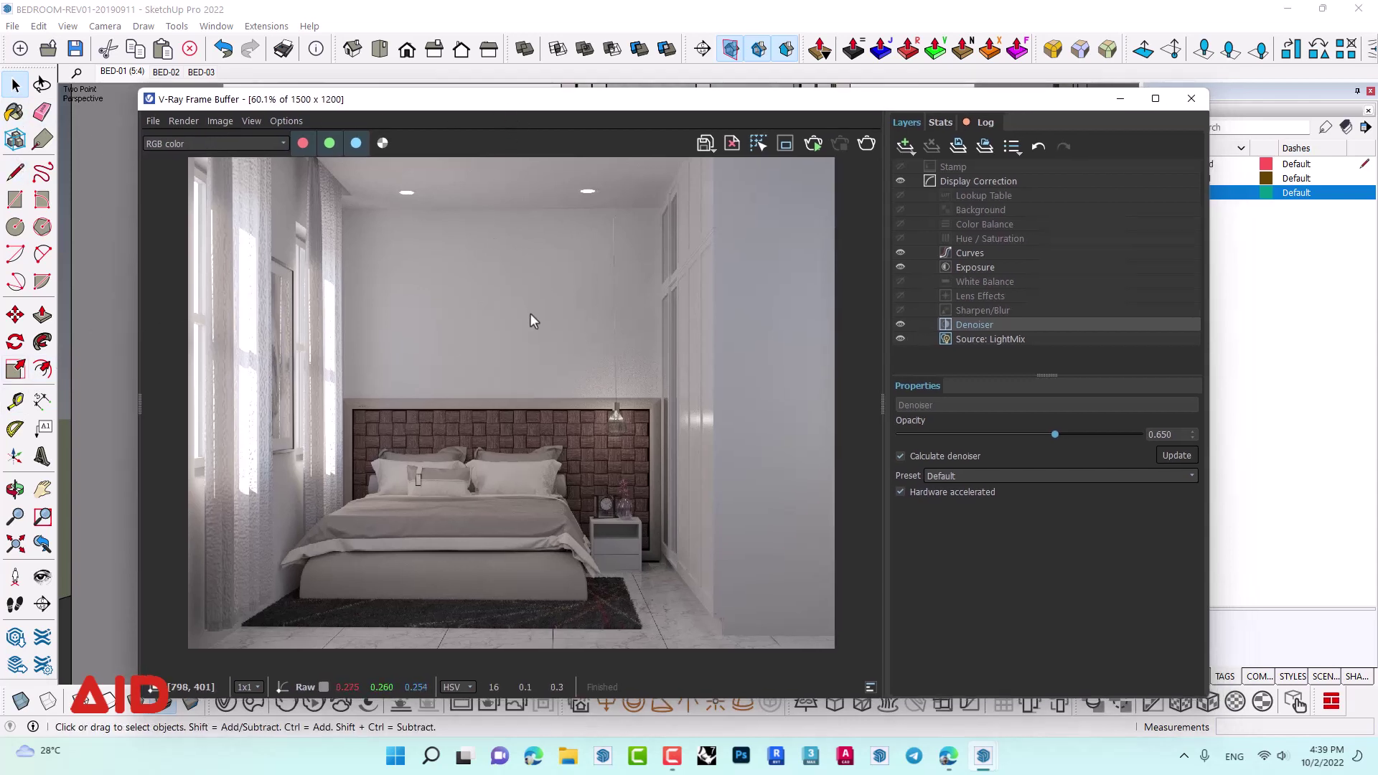
{"action": "left_click", "coordinate": [568, 756]}
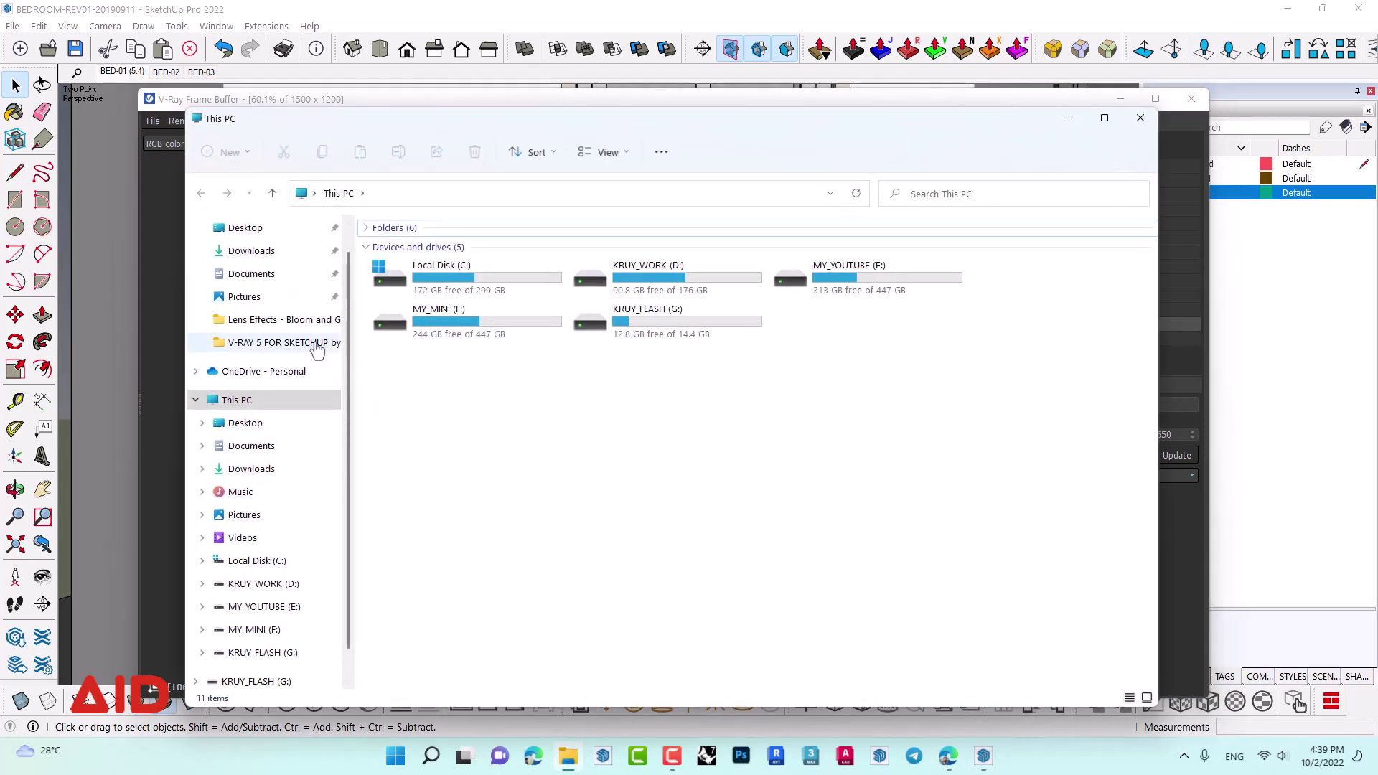
{"action": "left_click", "coordinate": [251, 227]}
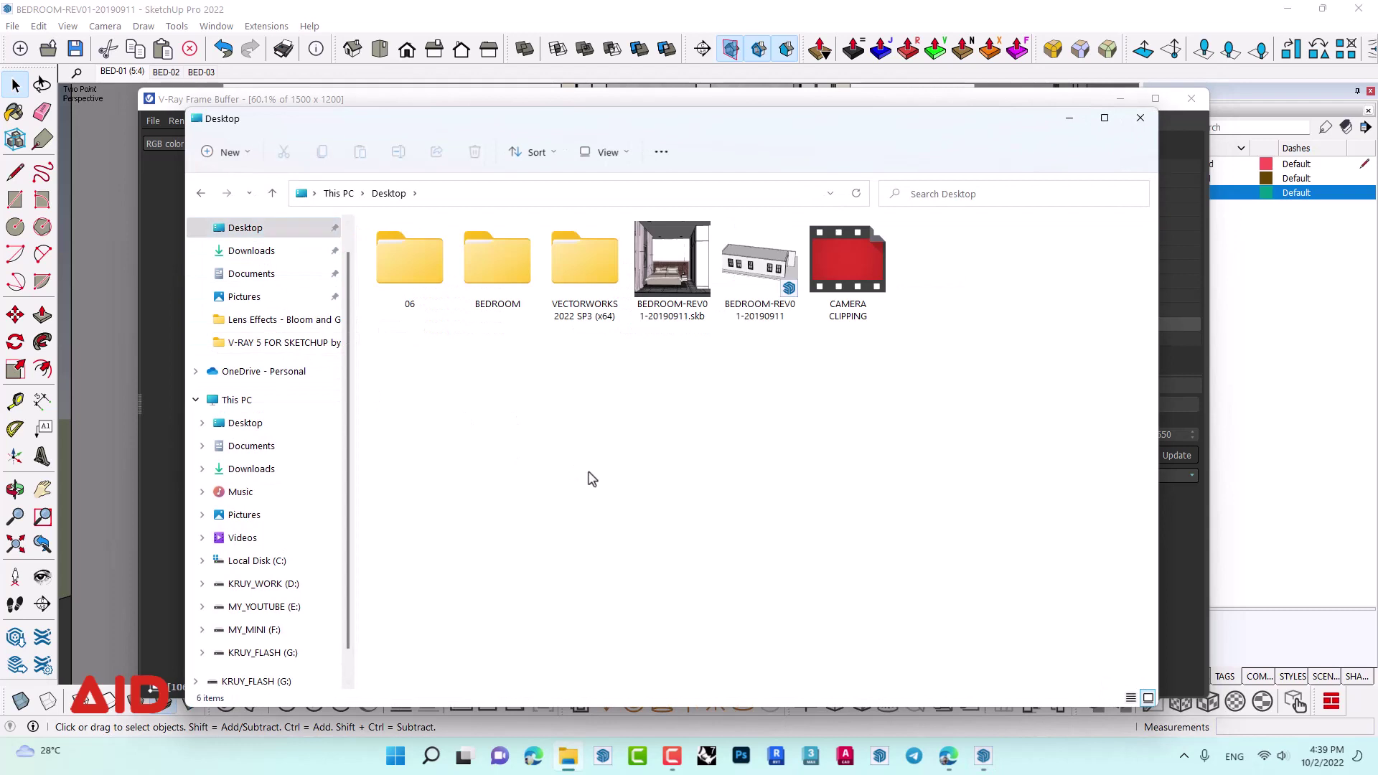
{"action": "double_click", "coordinate": [464, 289]}
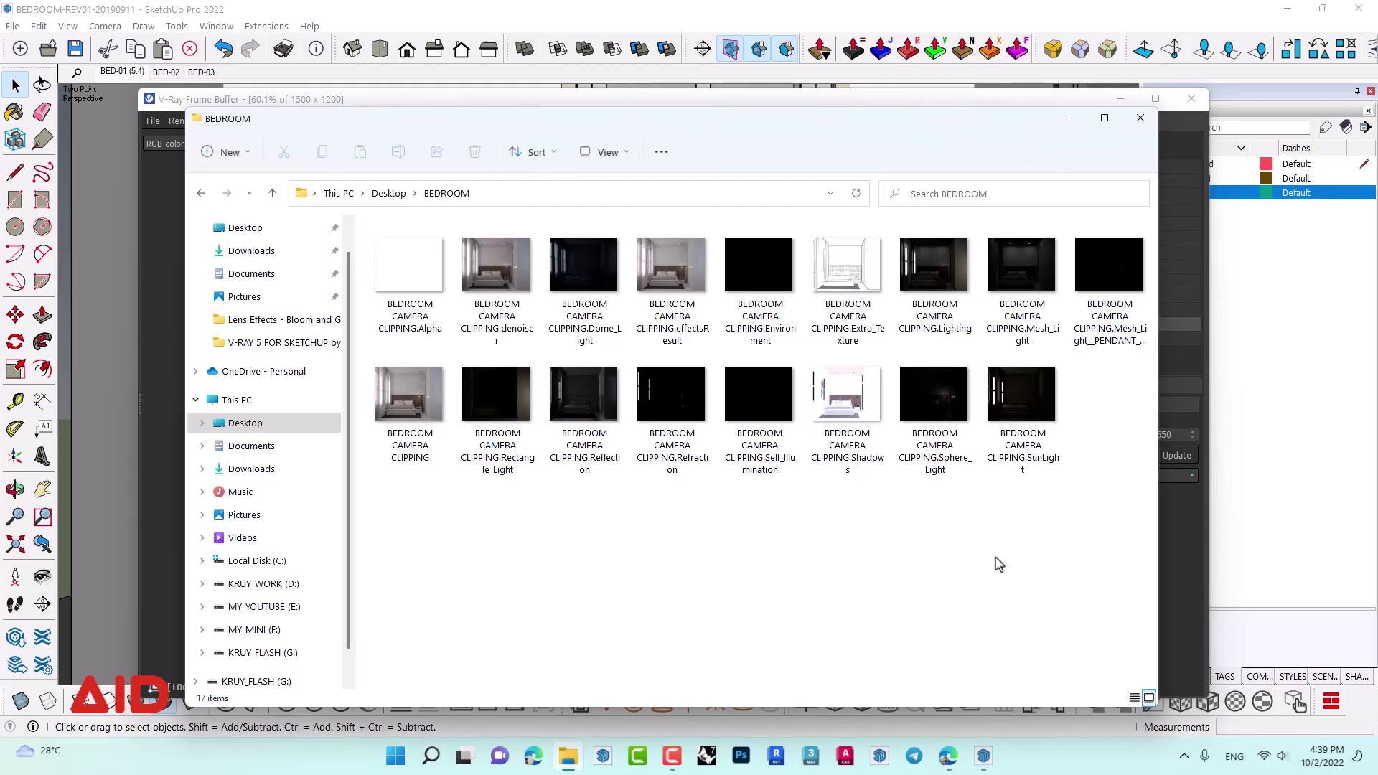
- Select the plain, denoiser and effectsResult renders and open them together in Photos
{"action": "left_click", "coordinate": [848, 308]}
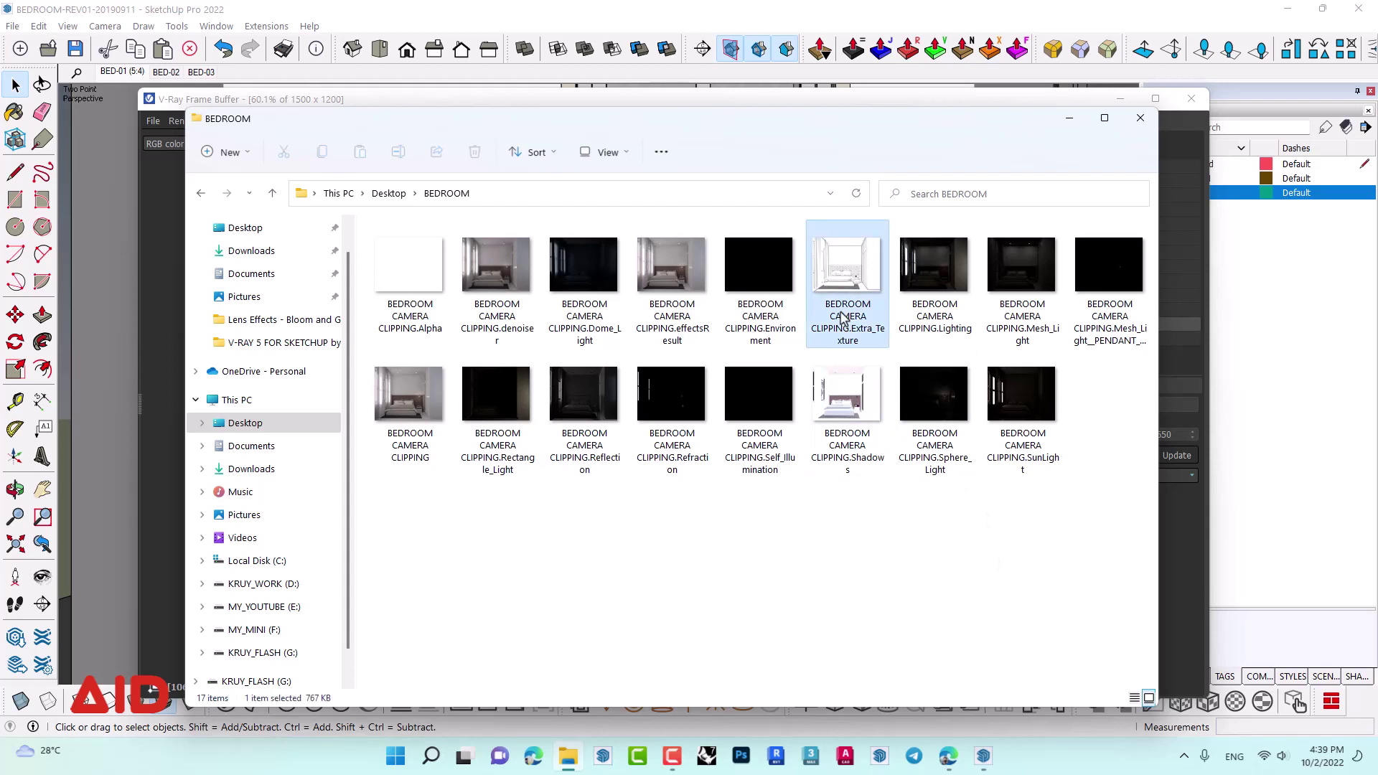
{"action": "left_click", "coordinate": [534, 343]}
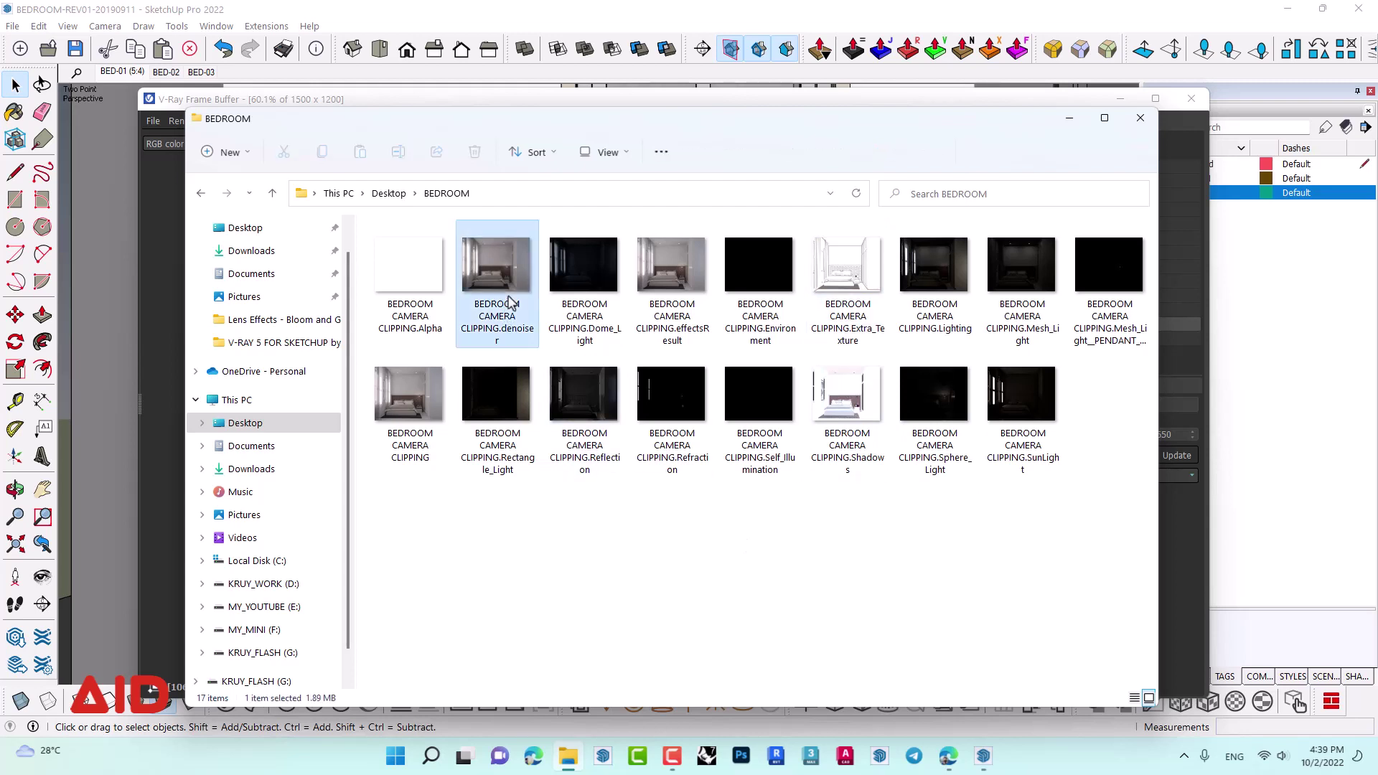
{"action": "left_click", "coordinate": [687, 318]}
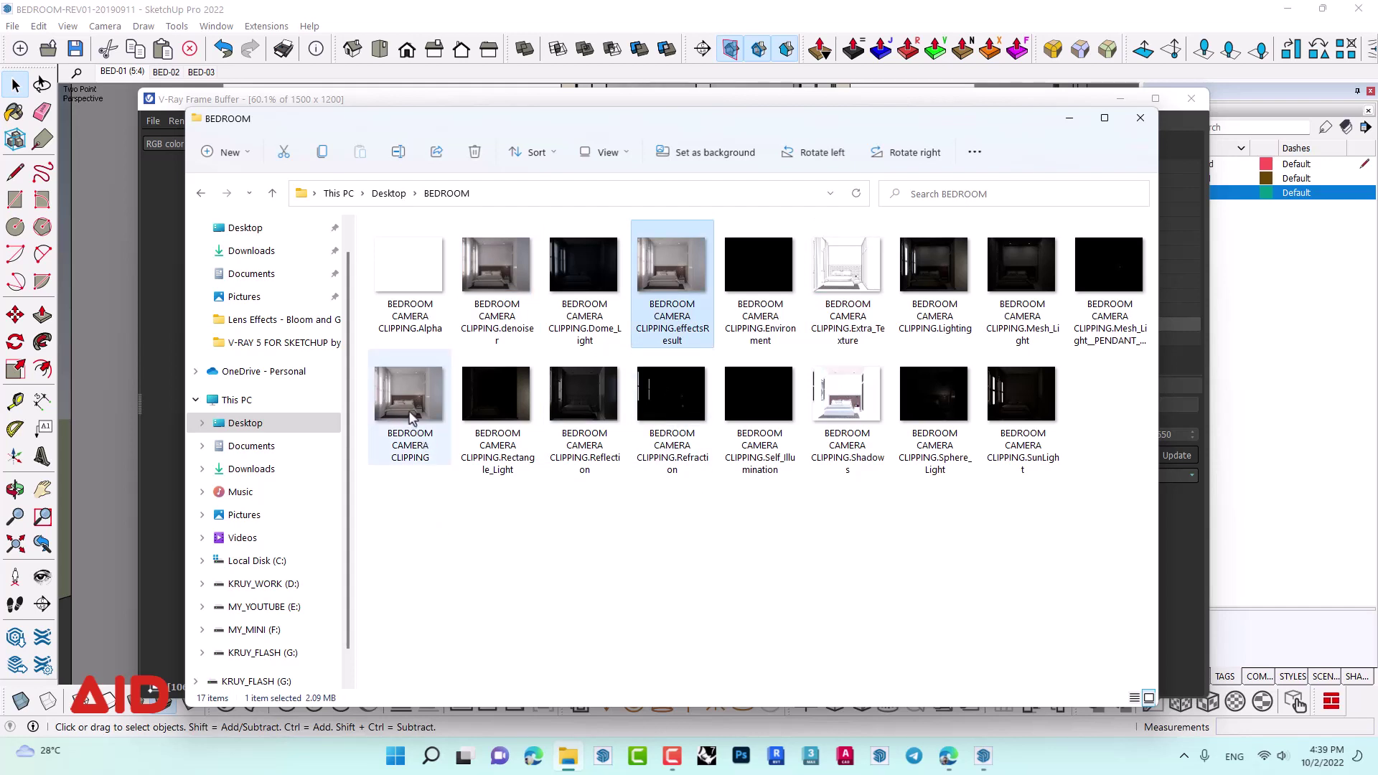
{"action": "left_click", "coordinate": [411, 418]}
{"action": "left_click", "coordinate": [495, 280], "text": "ctrl"}
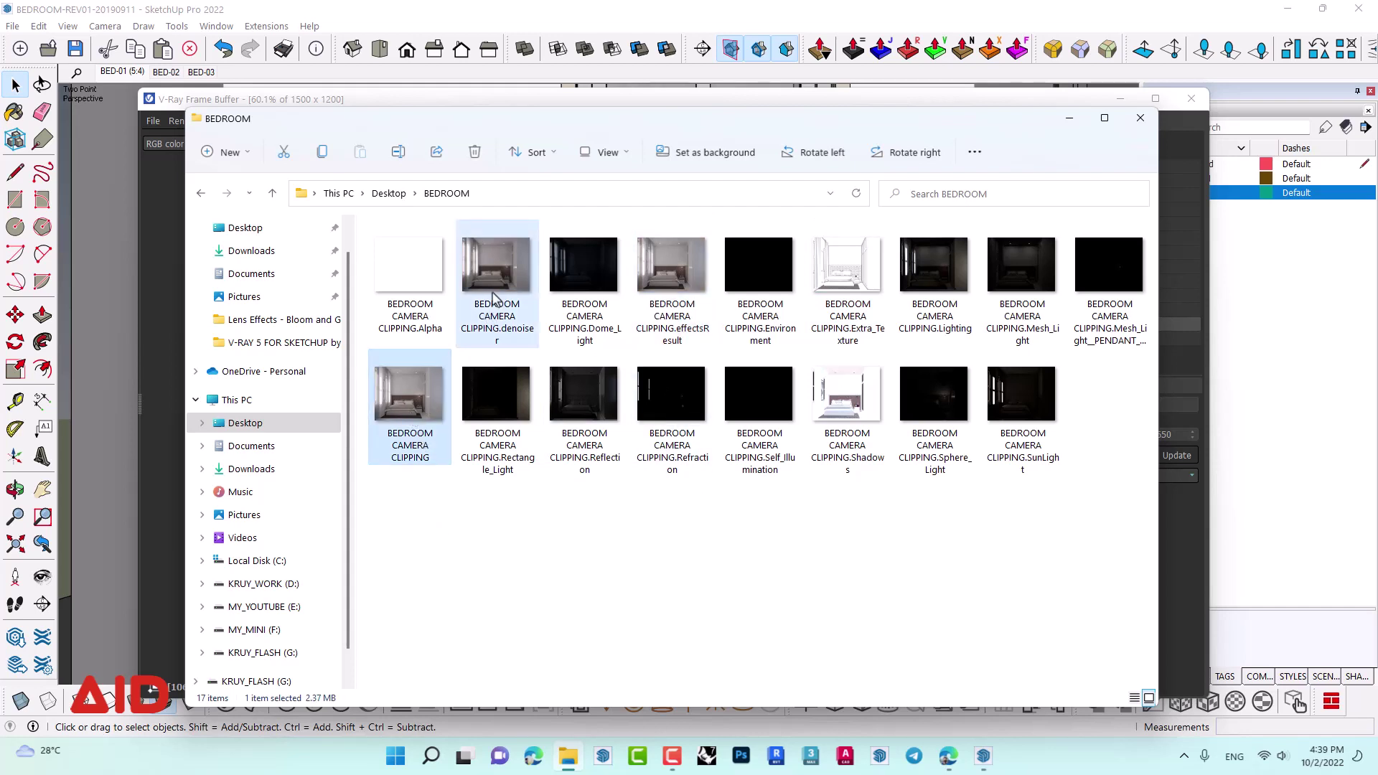
{"action": "left_click", "coordinate": [675, 288], "text": "ctrl"}
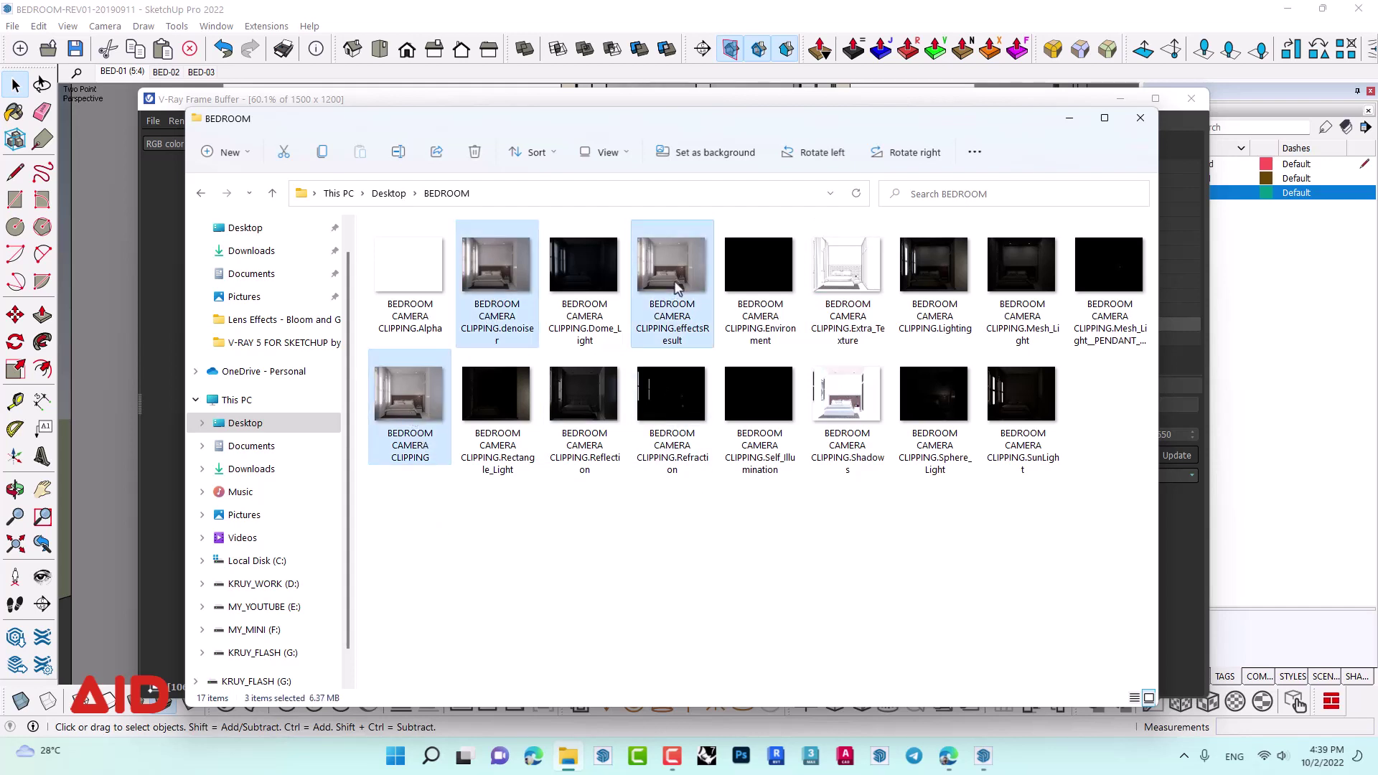
{"action": "key", "text": "Return"}
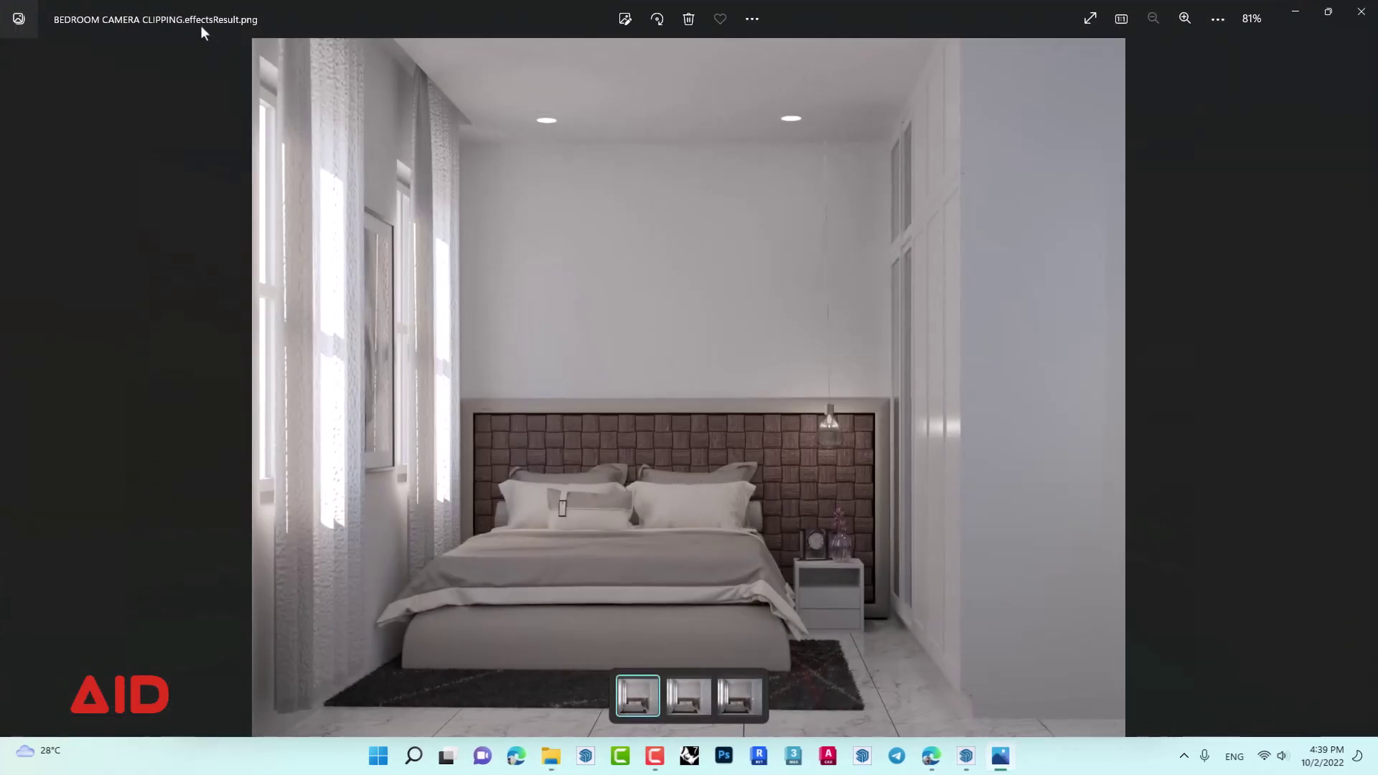
- Flip between the plain, denoiser and effectsResult renders in Photos, then close the viewer
{"action": "mouse_move", "coordinate": [687, 696]}
{"action": "left_click", "coordinate": [684, 712]}
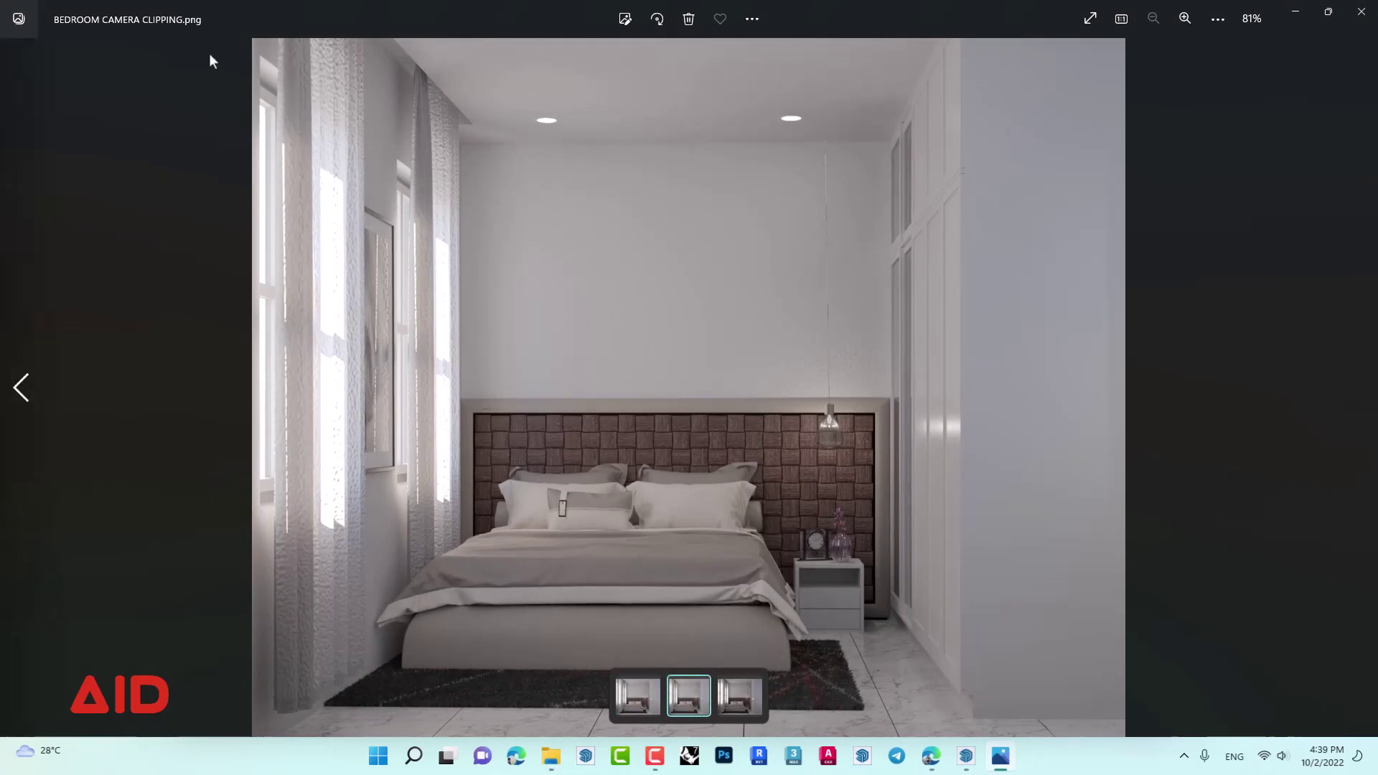
{"action": "key", "text": "Right"}
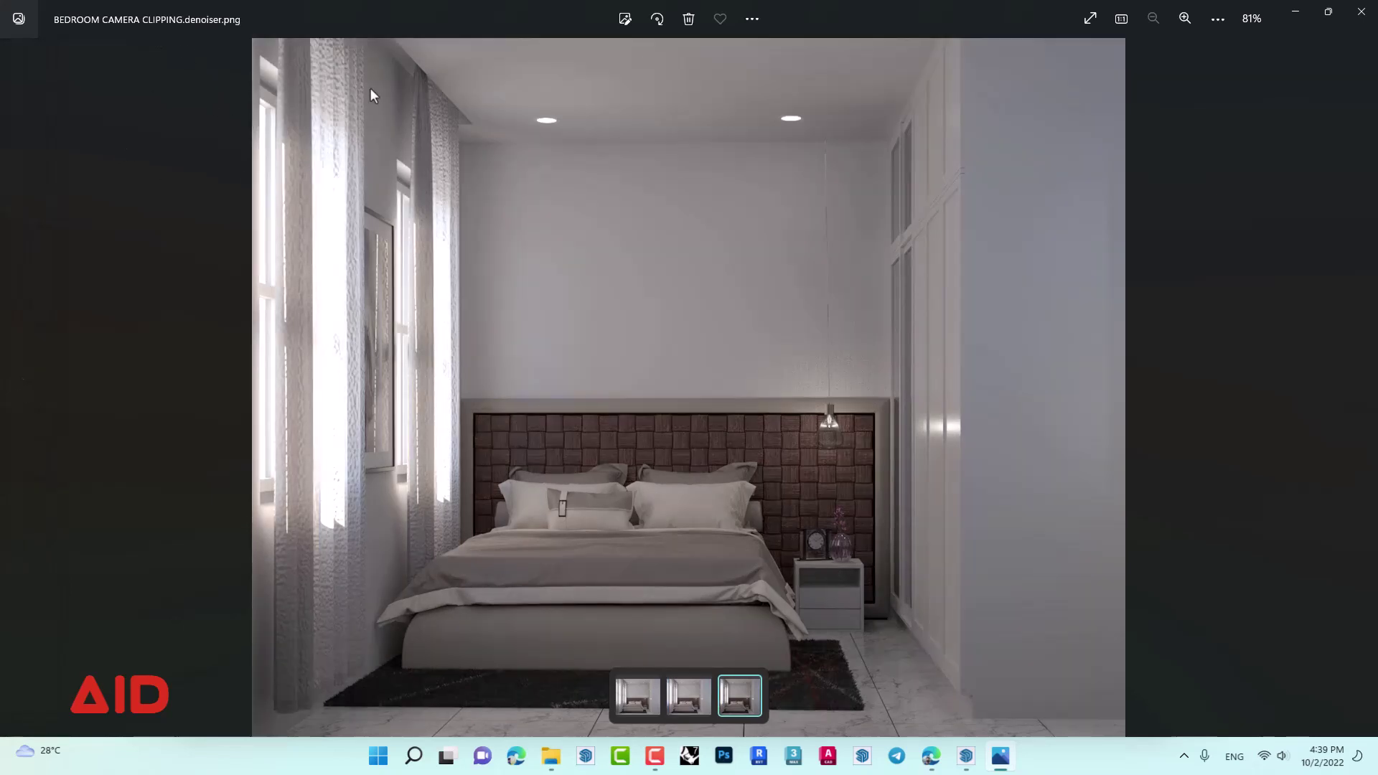
{"action": "key", "text": "Left"}
{"action": "key", "text": "Right"}
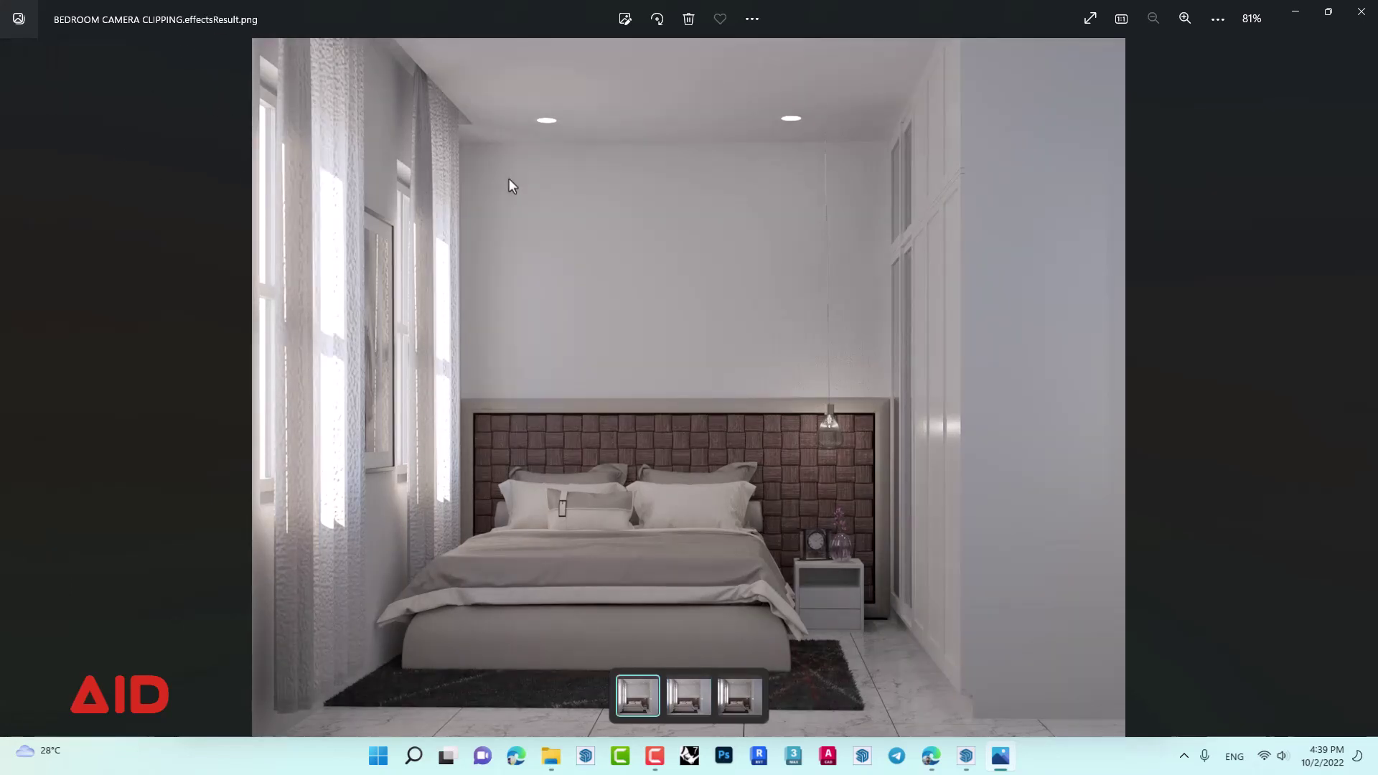
{"action": "key", "text": "Left"}
{"action": "key", "text": "Right"}
{"action": "key", "text": "Left"}
{"action": "key", "text": "Right"}
{"action": "key", "text": "Left"}
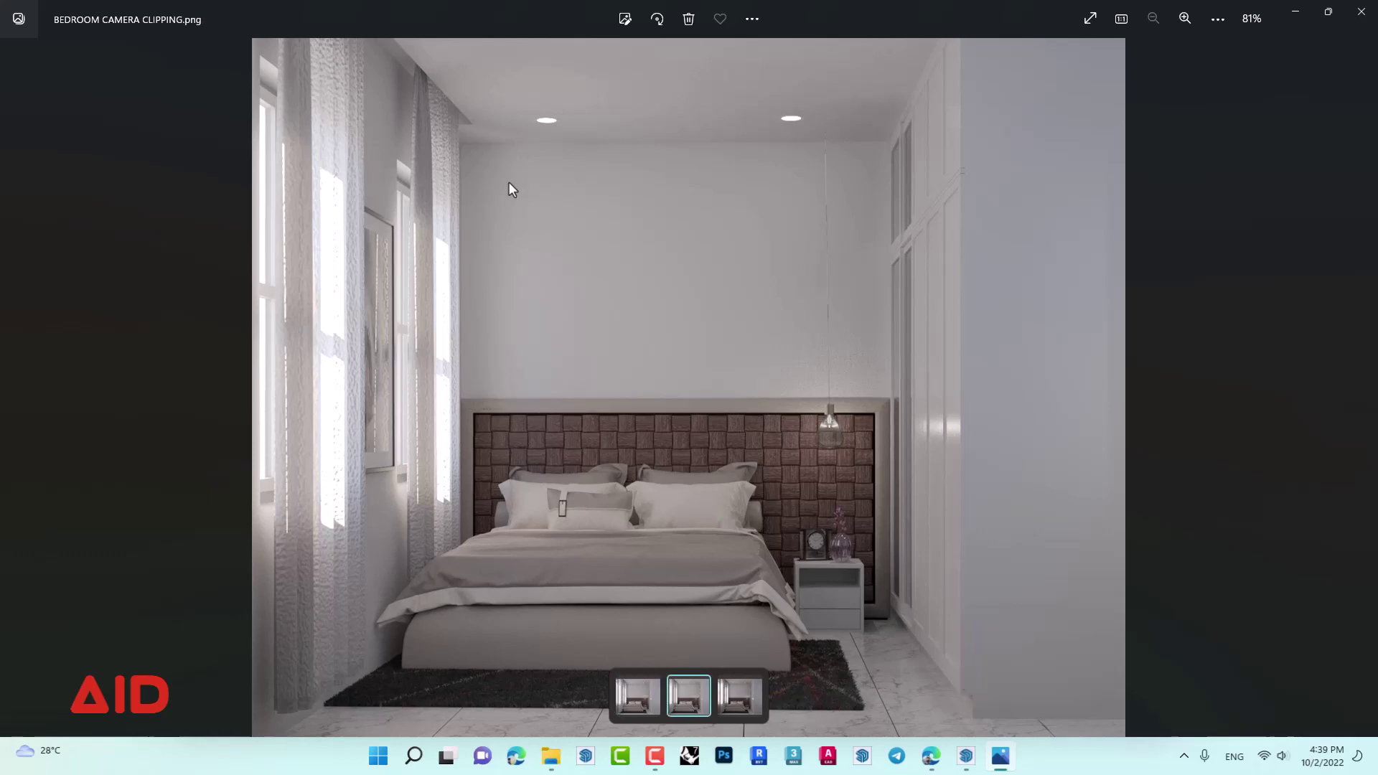
{"action": "key", "text": "Right"}
{"action": "key", "text": "Left"}
{"action": "key", "text": "Left"}
{"action": "key", "text": "Right"}
{"action": "key", "text": "Left"}
{"action": "key", "text": "Right"}
{"action": "key", "text": "Left"}
{"action": "key", "text": "Right"}
{"action": "key", "text": "Left"}
{"action": "key", "text": "Right"}
{"action": "key", "text": "Left"}
{"action": "key", "text": "Right"}
{"action": "key", "text": "Left"}
{"action": "key", "text": "Right"}
{"action": "key", "text": "Right"}
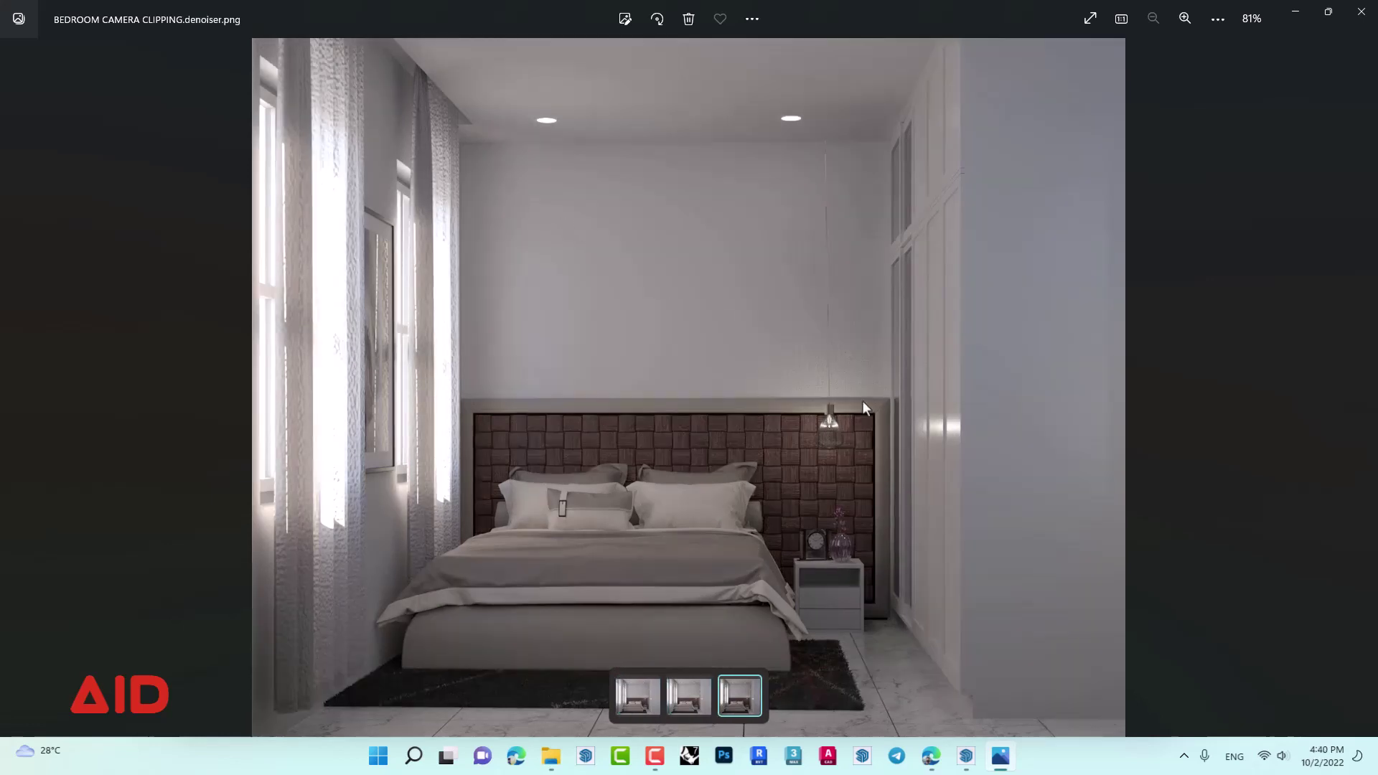
{"action": "key", "text": "Left"}
{"action": "key", "text": "Left"}
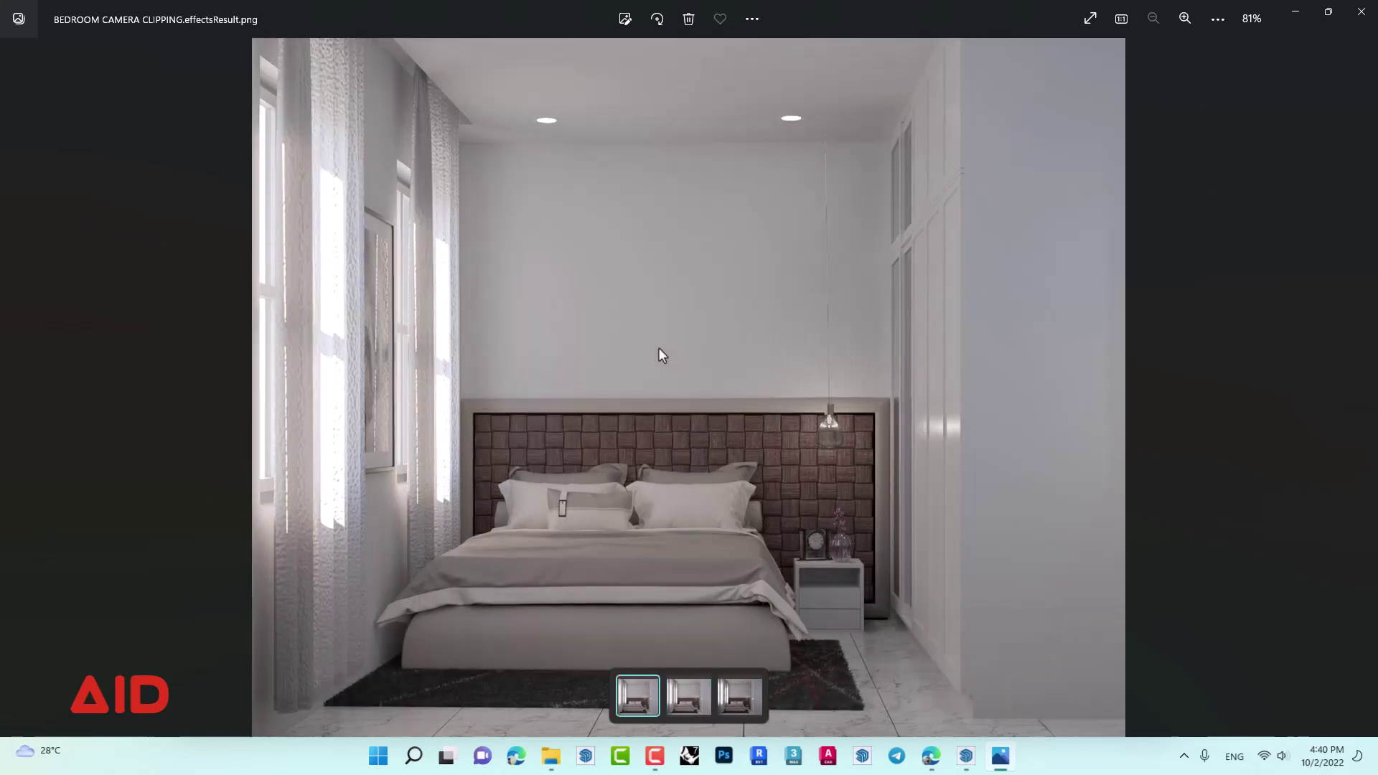
{"action": "key", "text": "Right"}
{"action": "key", "text": "Right"}
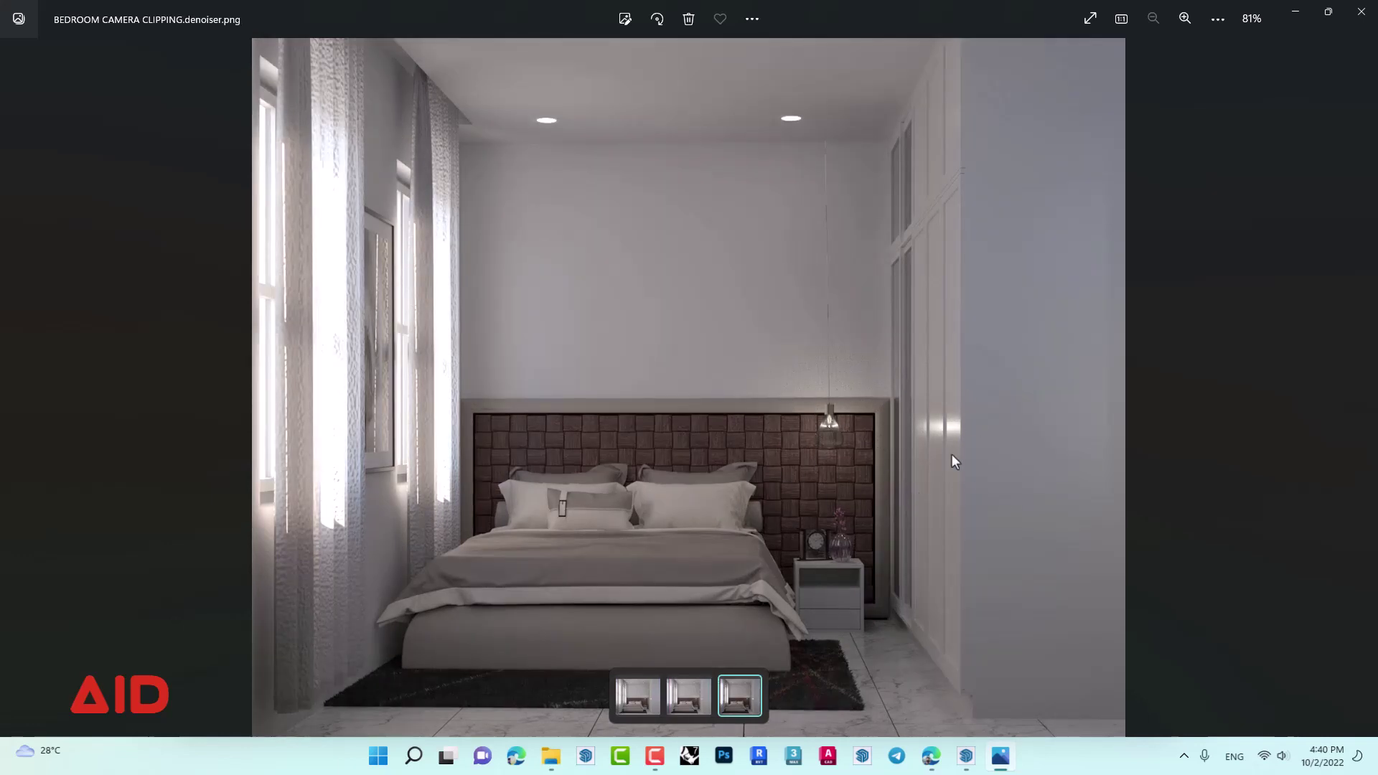
{"action": "key", "text": "Left"}
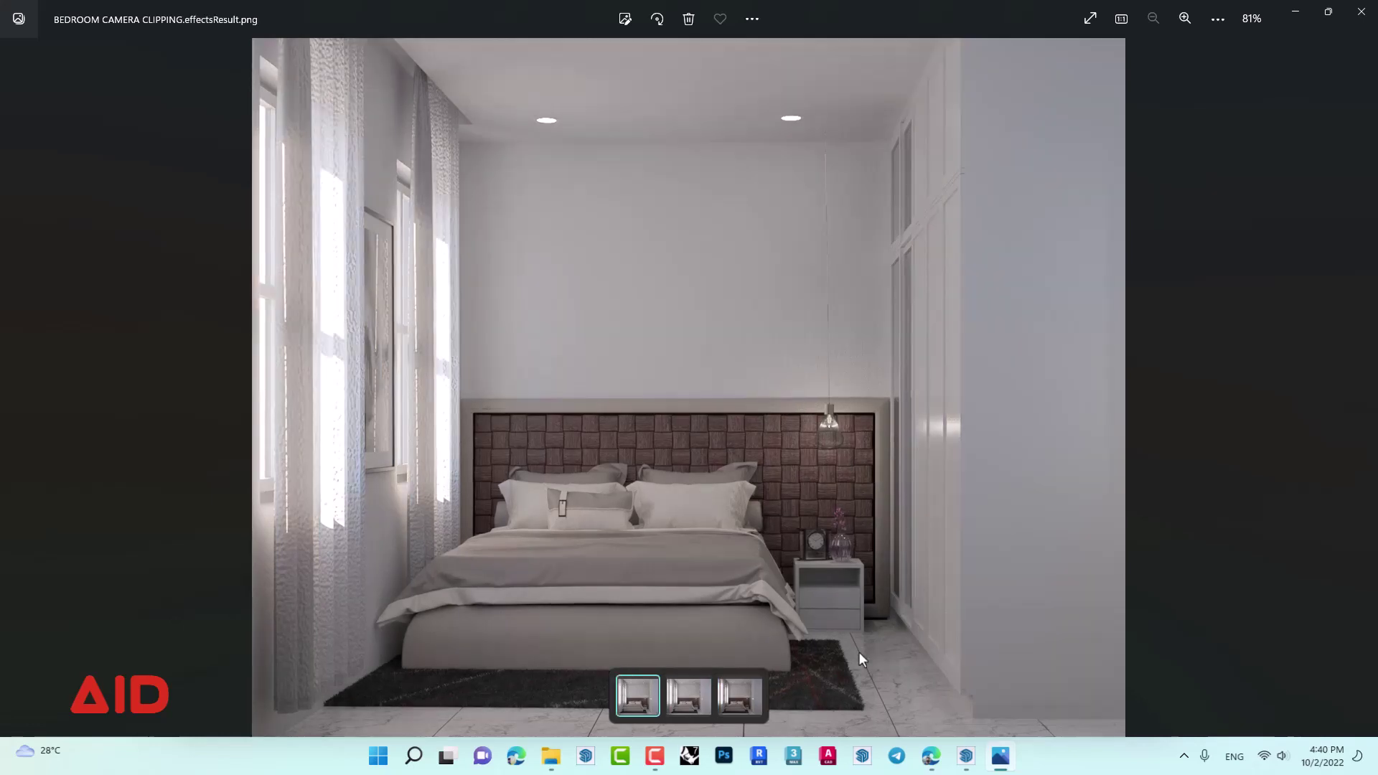
{"action": "key", "text": "Right"}
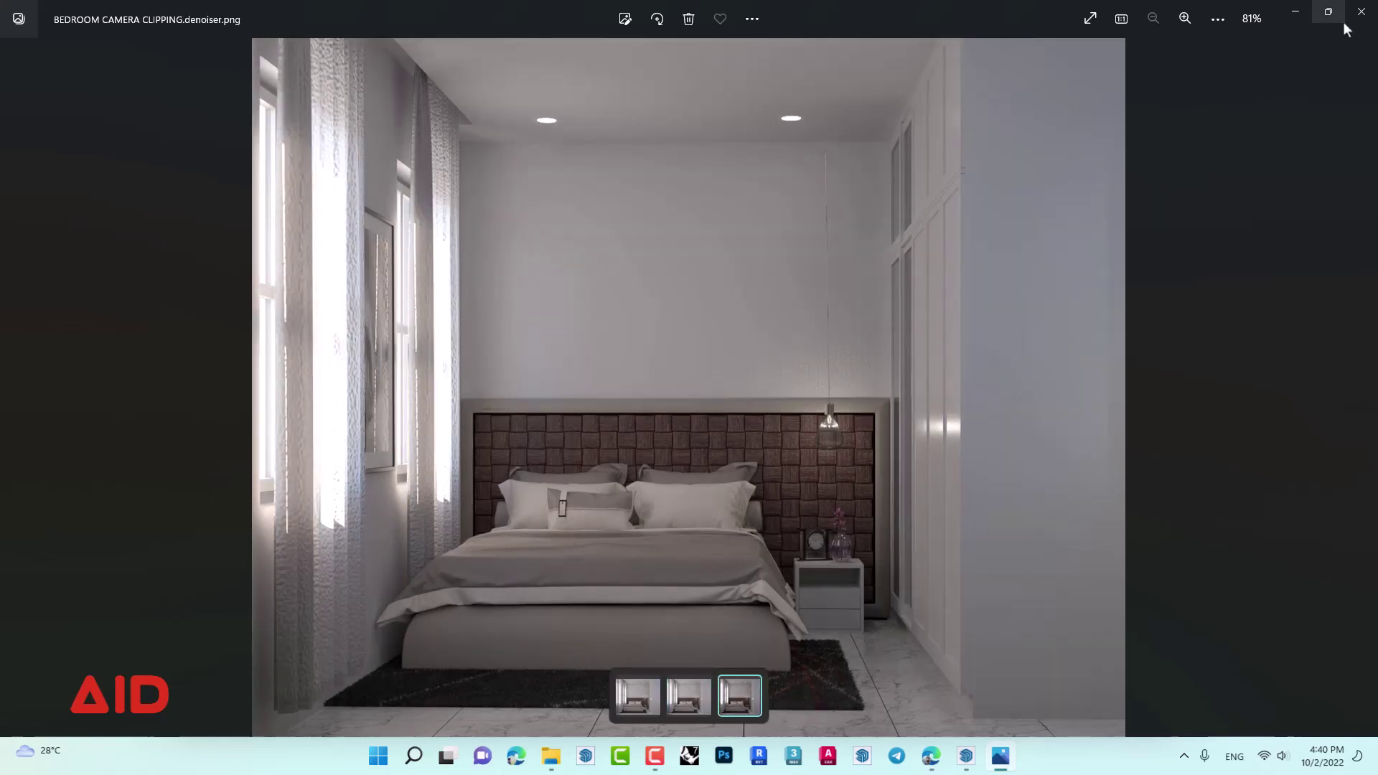
{"action": "left_click", "coordinate": [1361, 12]}
- Open BEDROOM CAMERA CLIPPING.effectsResult.png in Adobe Photoshop 2022 via Open with > More apps
{"action": "left_click", "coordinate": [660, 583]}
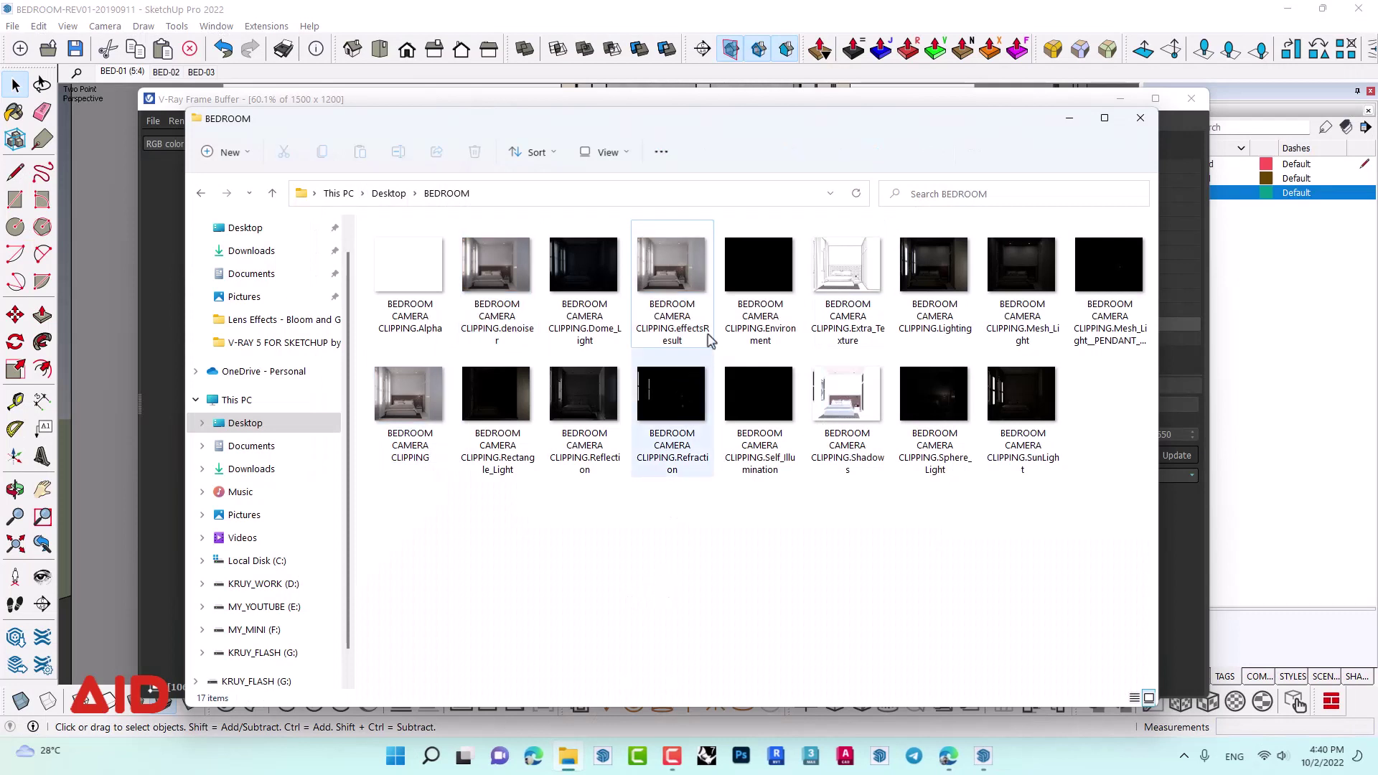
{"action": "left_click", "coordinate": [704, 283]}
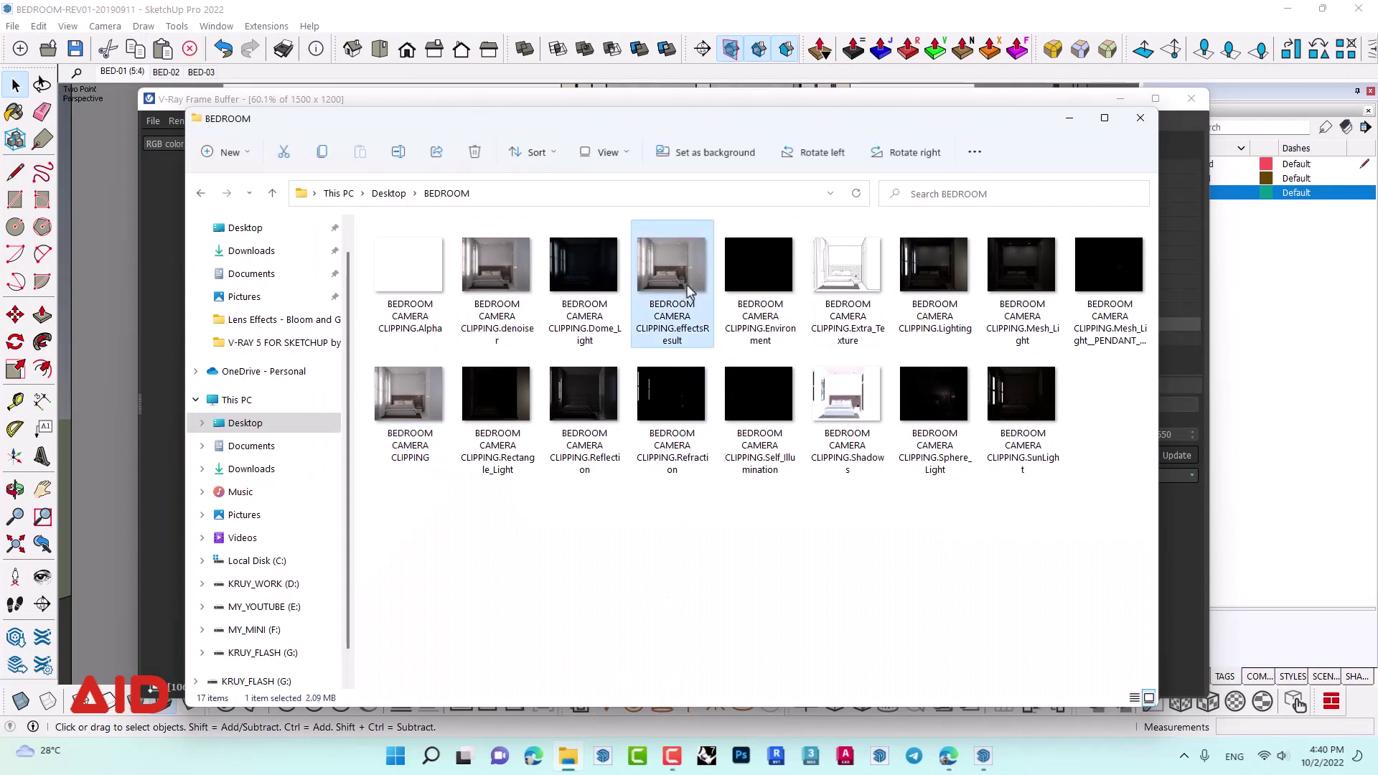
{"action": "right_click", "coordinate": [688, 276]}
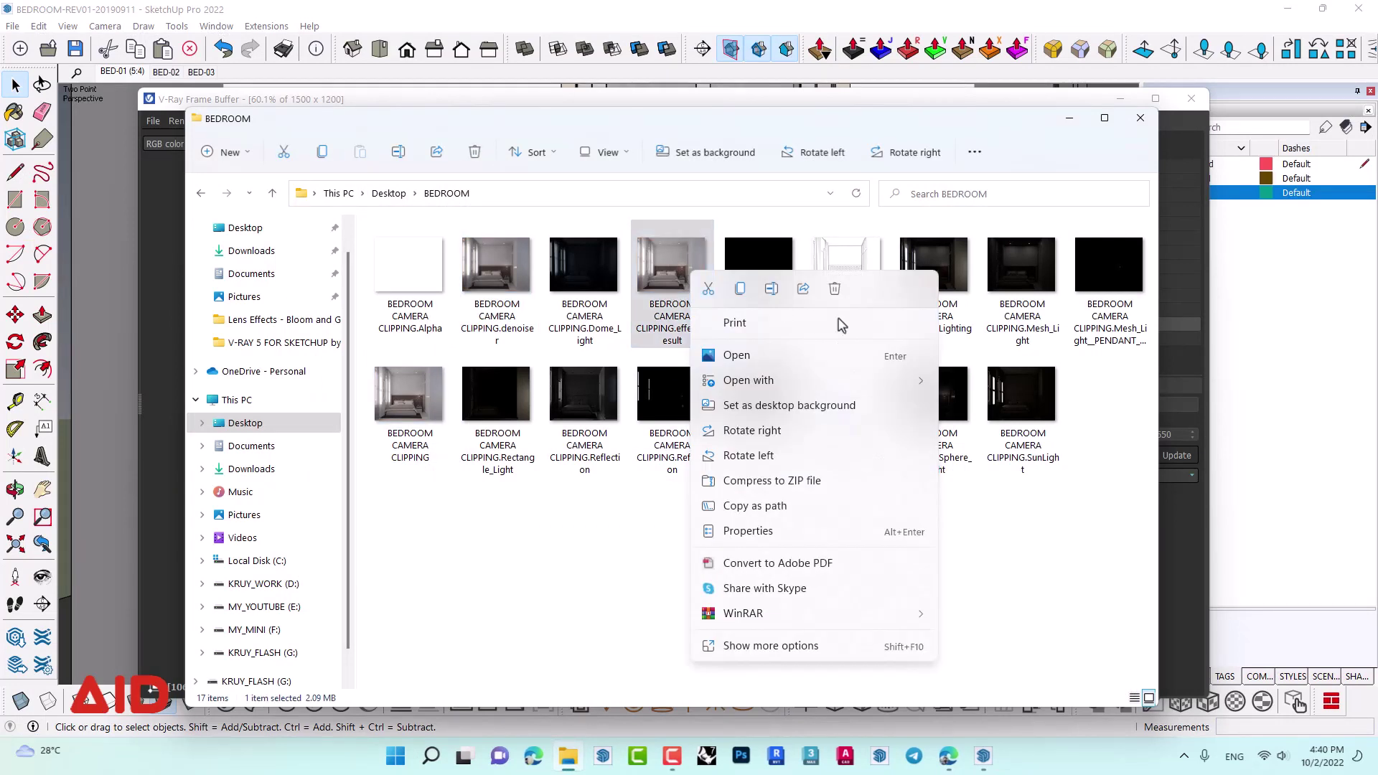
{"action": "mouse_move", "coordinate": [748, 380]}
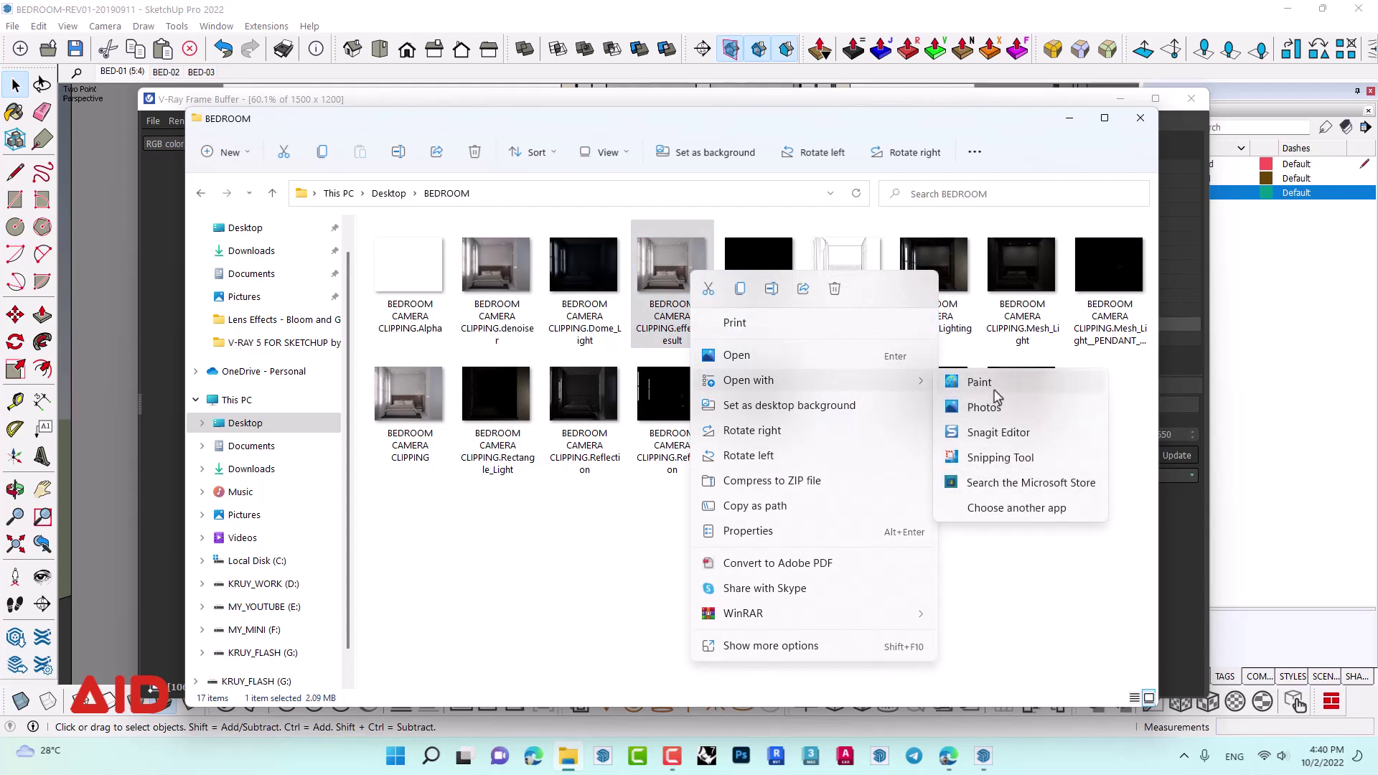
{"action": "left_click", "coordinate": [1033, 509]}
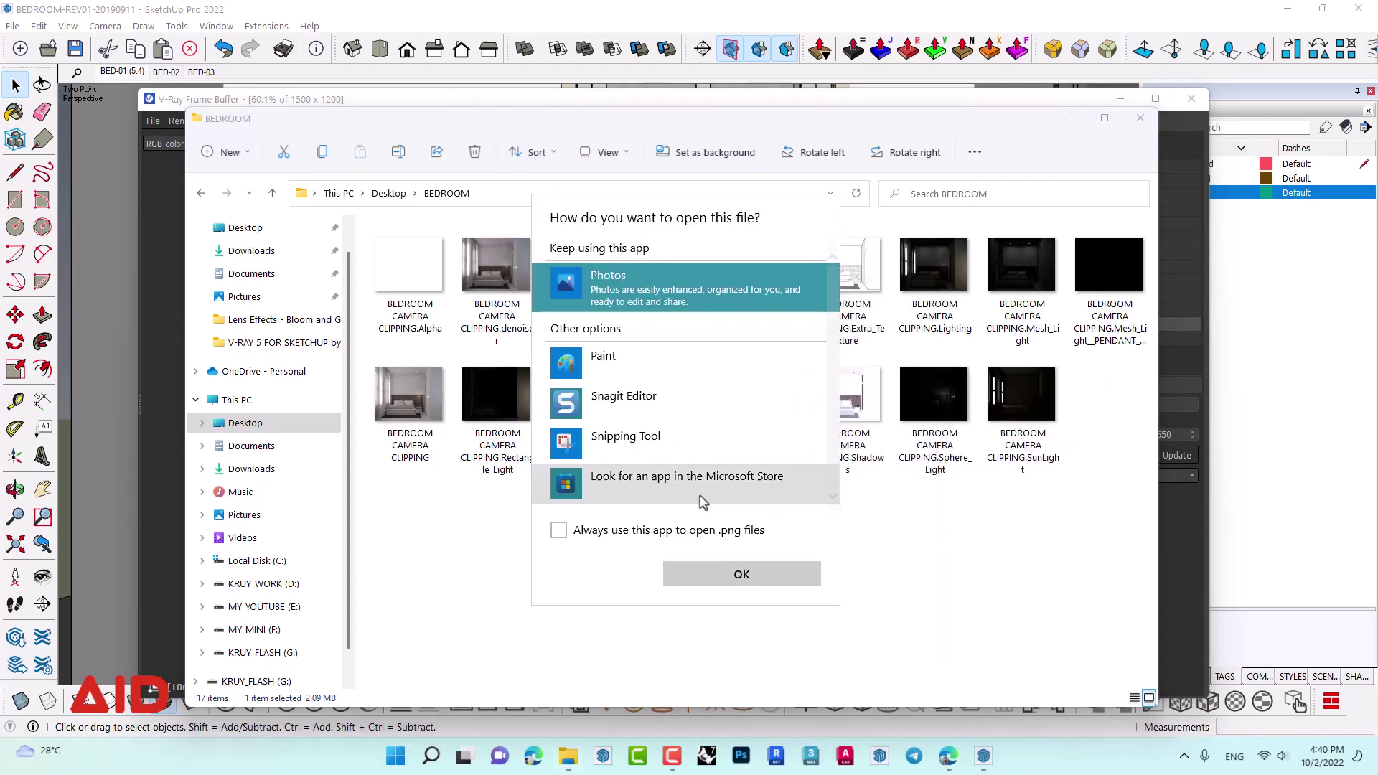
{"action": "scroll", "coordinate": [772, 477], "scroll_direction": "down", "scroll_amount": 1}
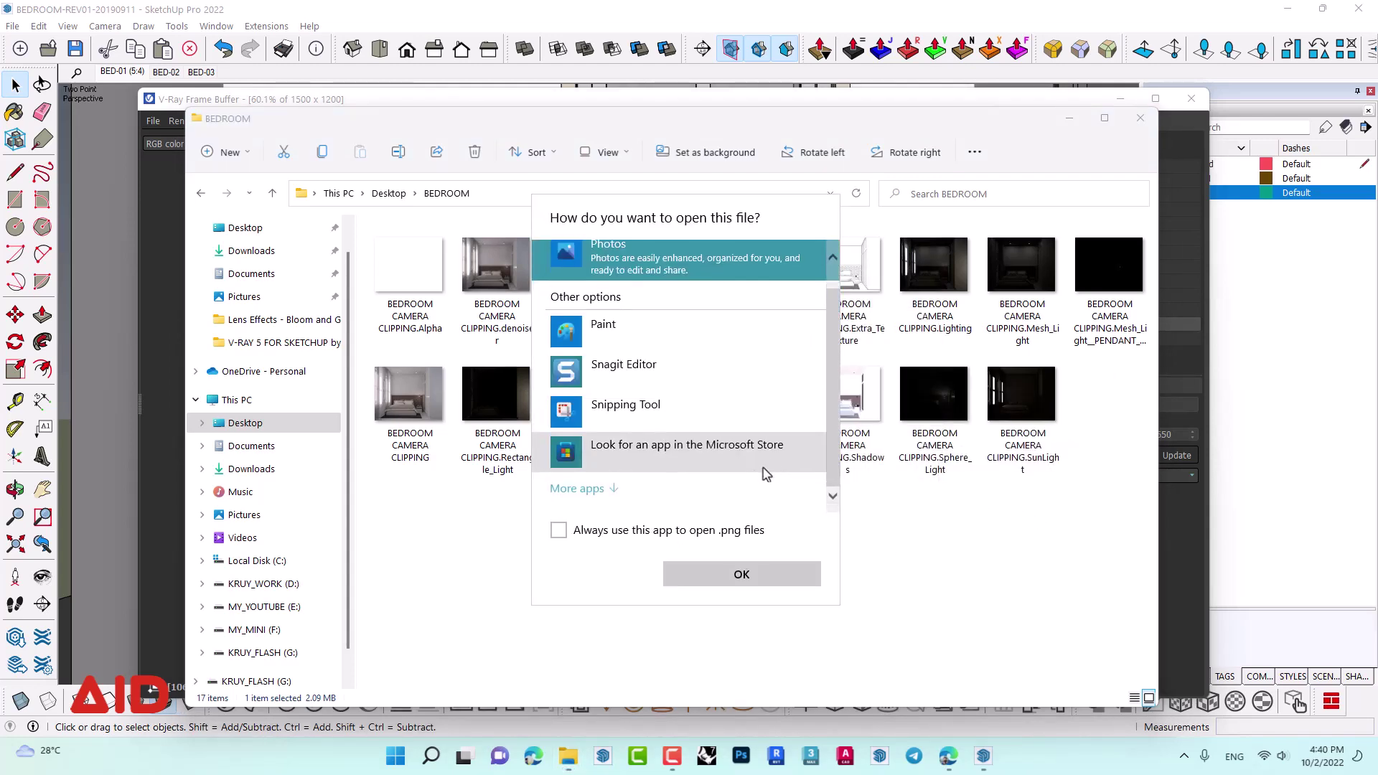
{"action": "left_click", "coordinate": [592, 489]}
{"action": "scroll", "coordinate": [775, 373], "scroll_direction": "down", "scroll_amount": 3}
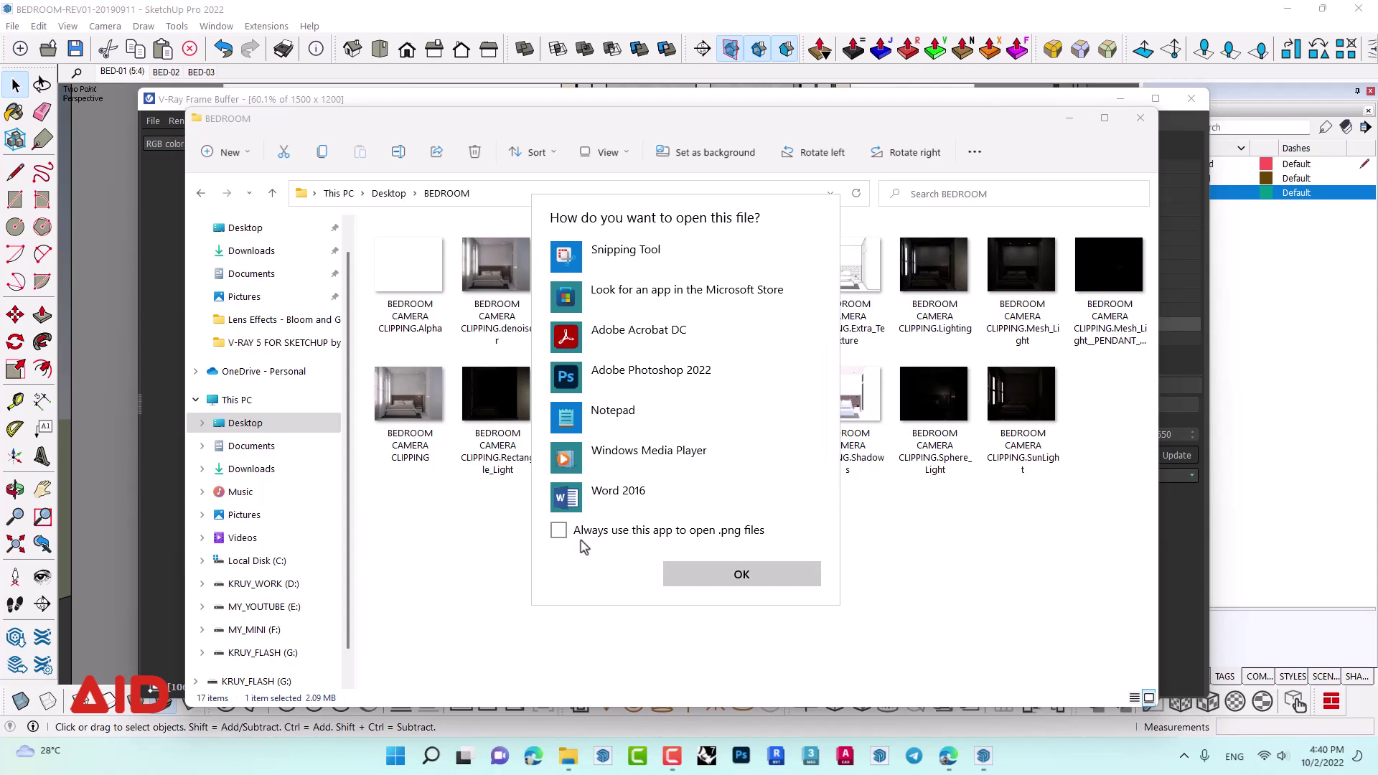
{"action": "left_click", "coordinate": [668, 386]}
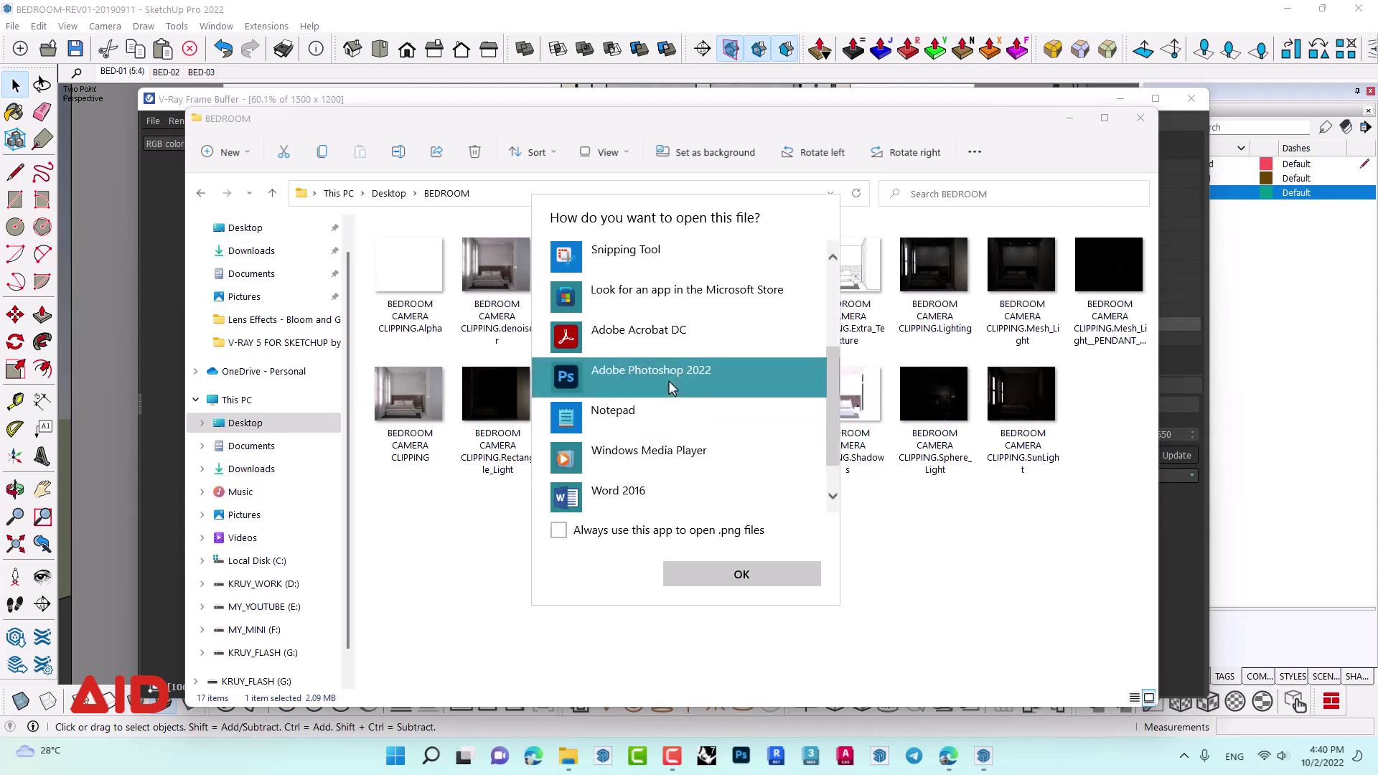
{"action": "double_click", "coordinate": [669, 377]}
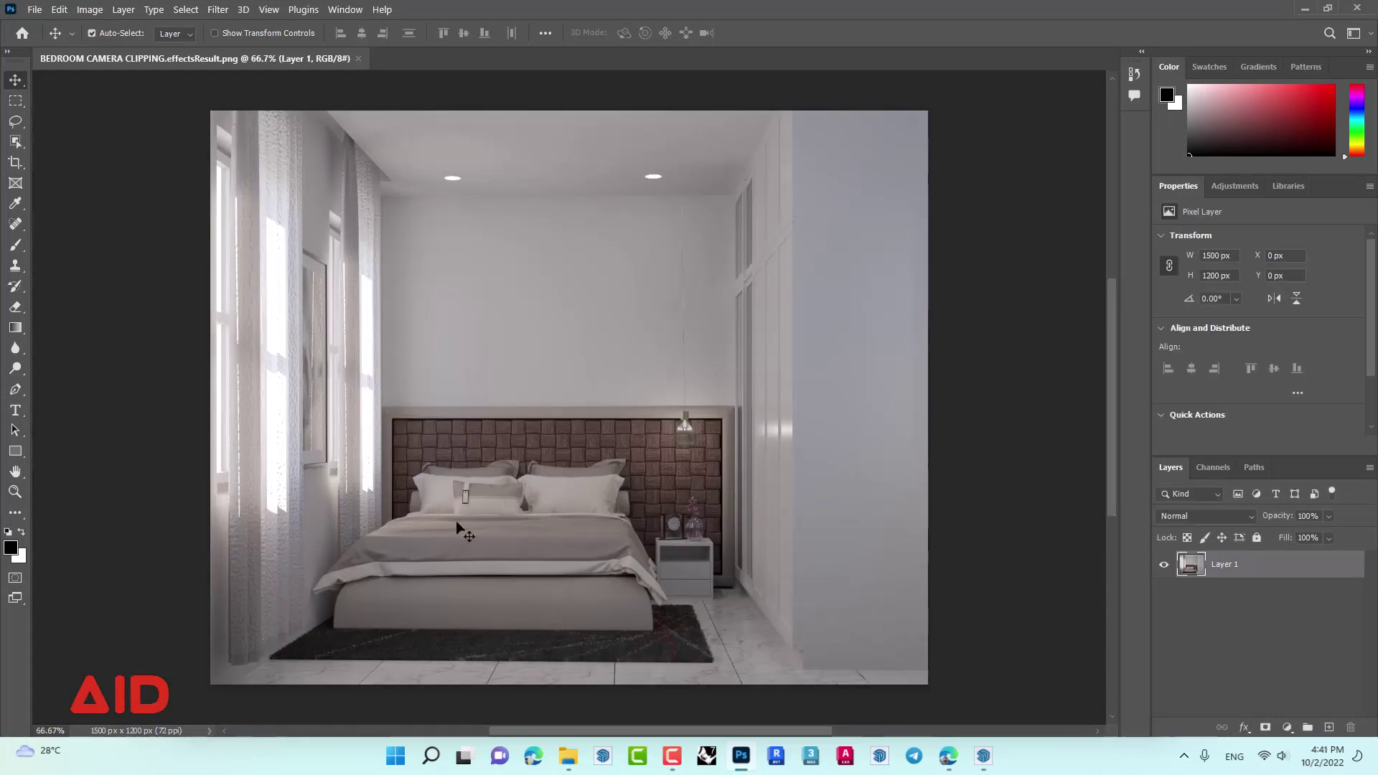
{"action": "scroll", "coordinate": [947, 735], "scroll_direction": "up", "scroll_amount": 1, "text": "alt"}
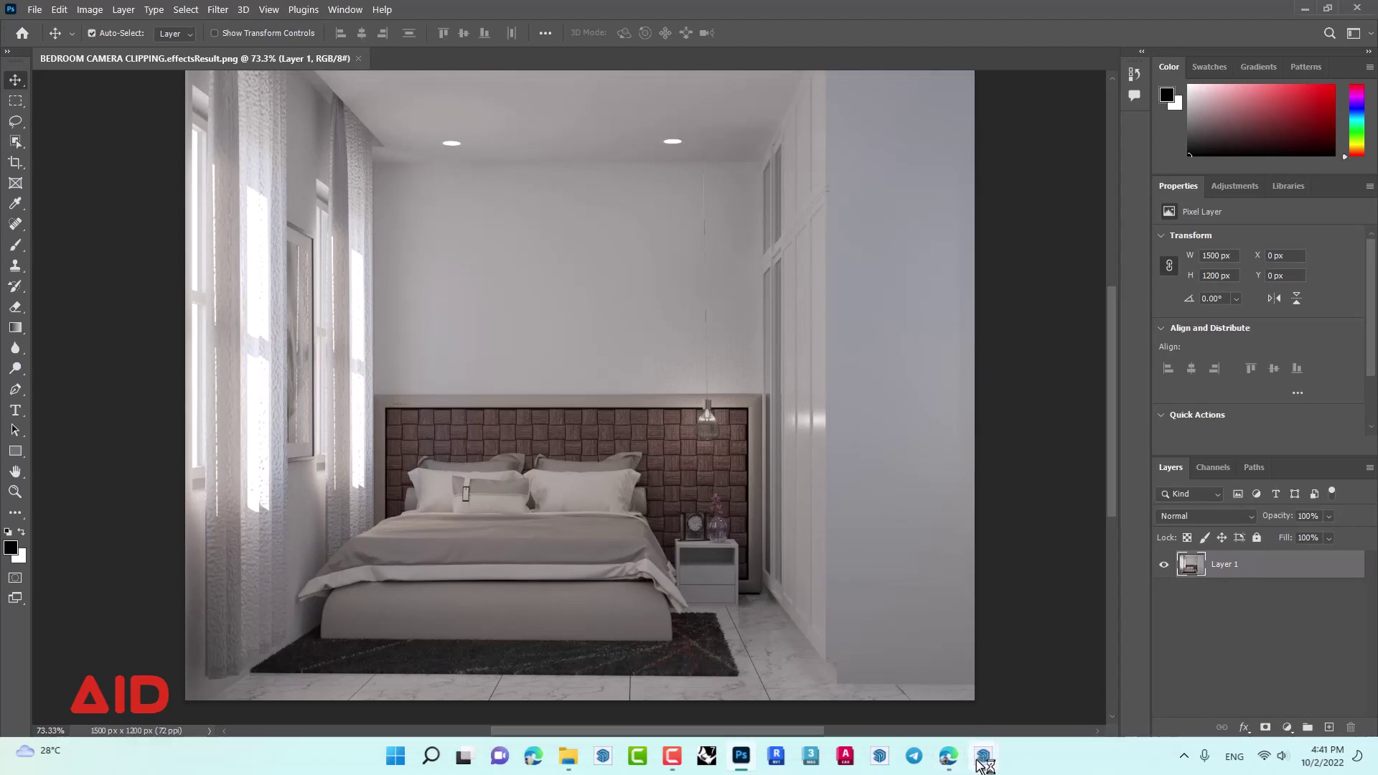
{"action": "left_click", "coordinate": [1006, 488]}
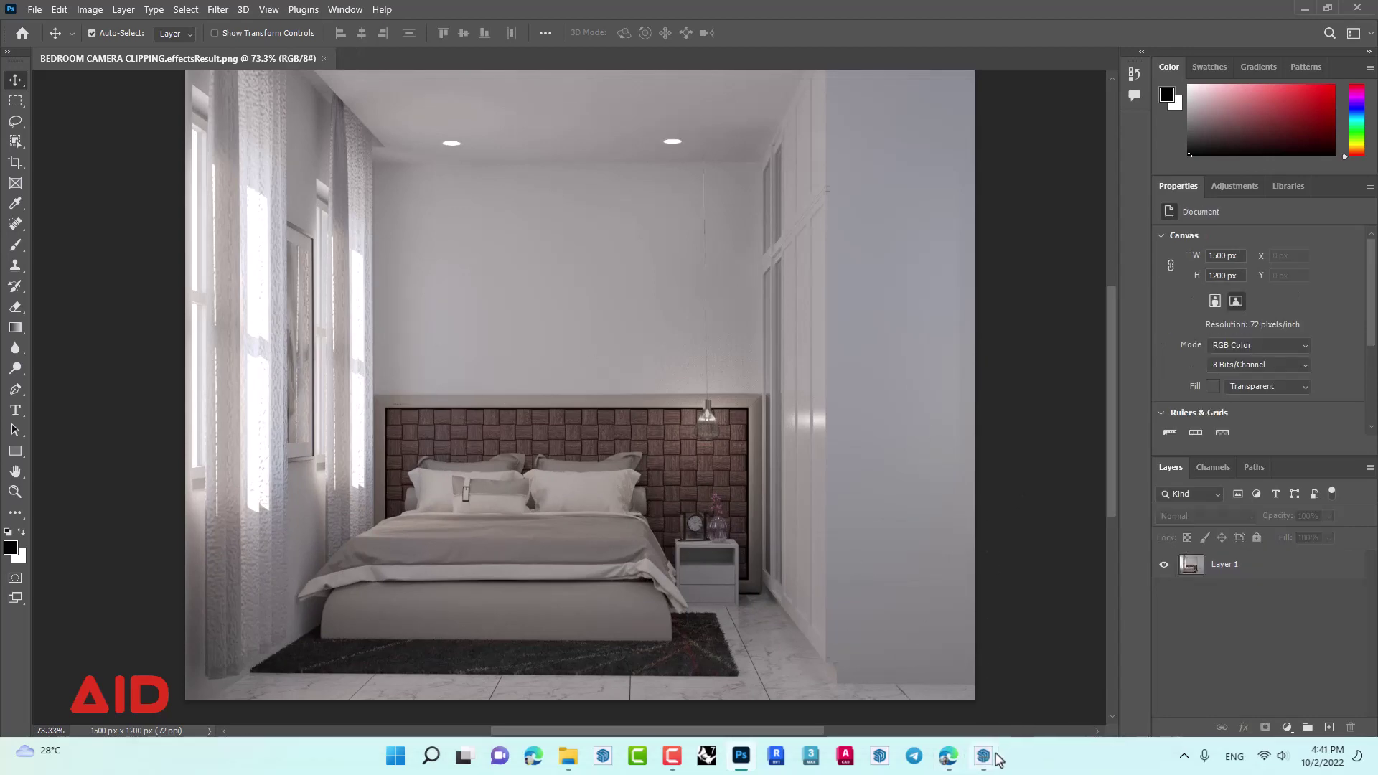
{"action": "left_click", "coordinate": [1067, 678]}
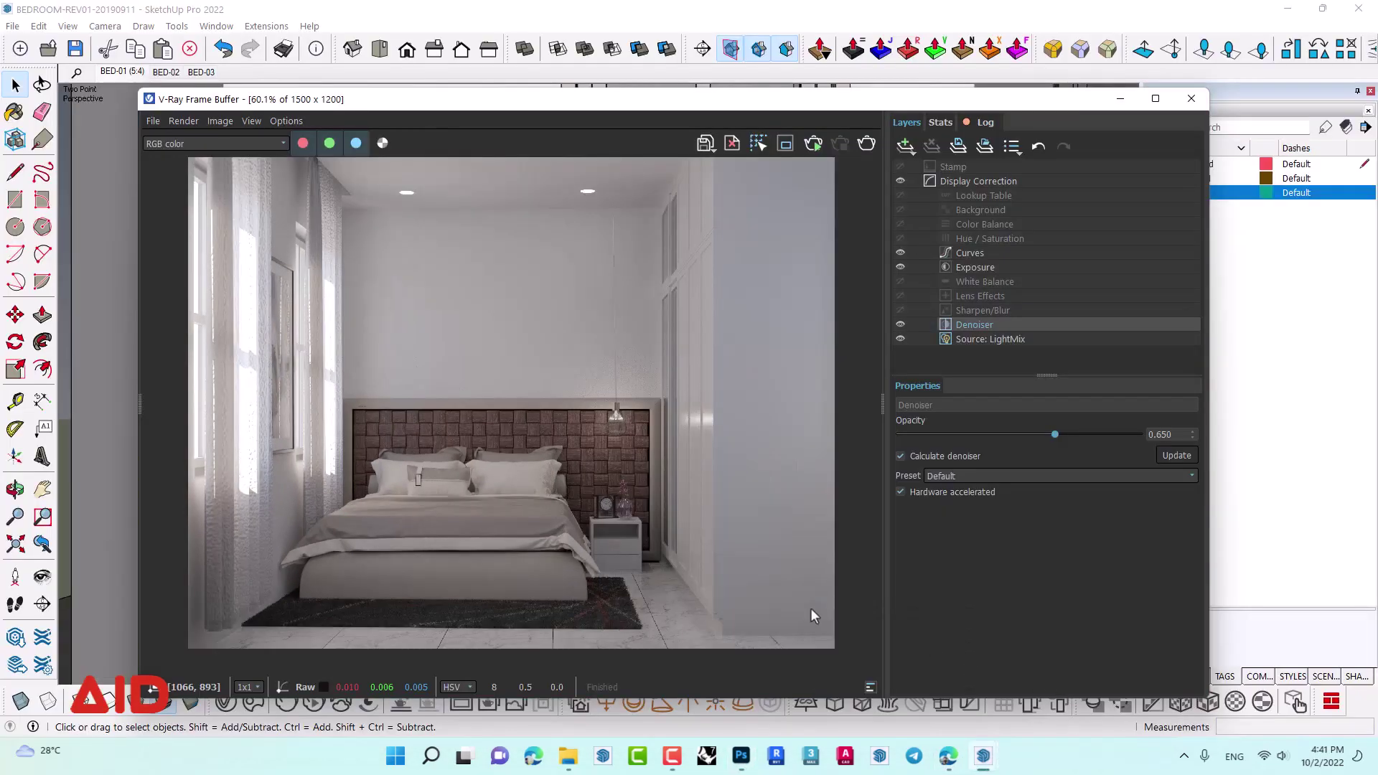
{"action": "mouse_move", "coordinate": [947, 756]}
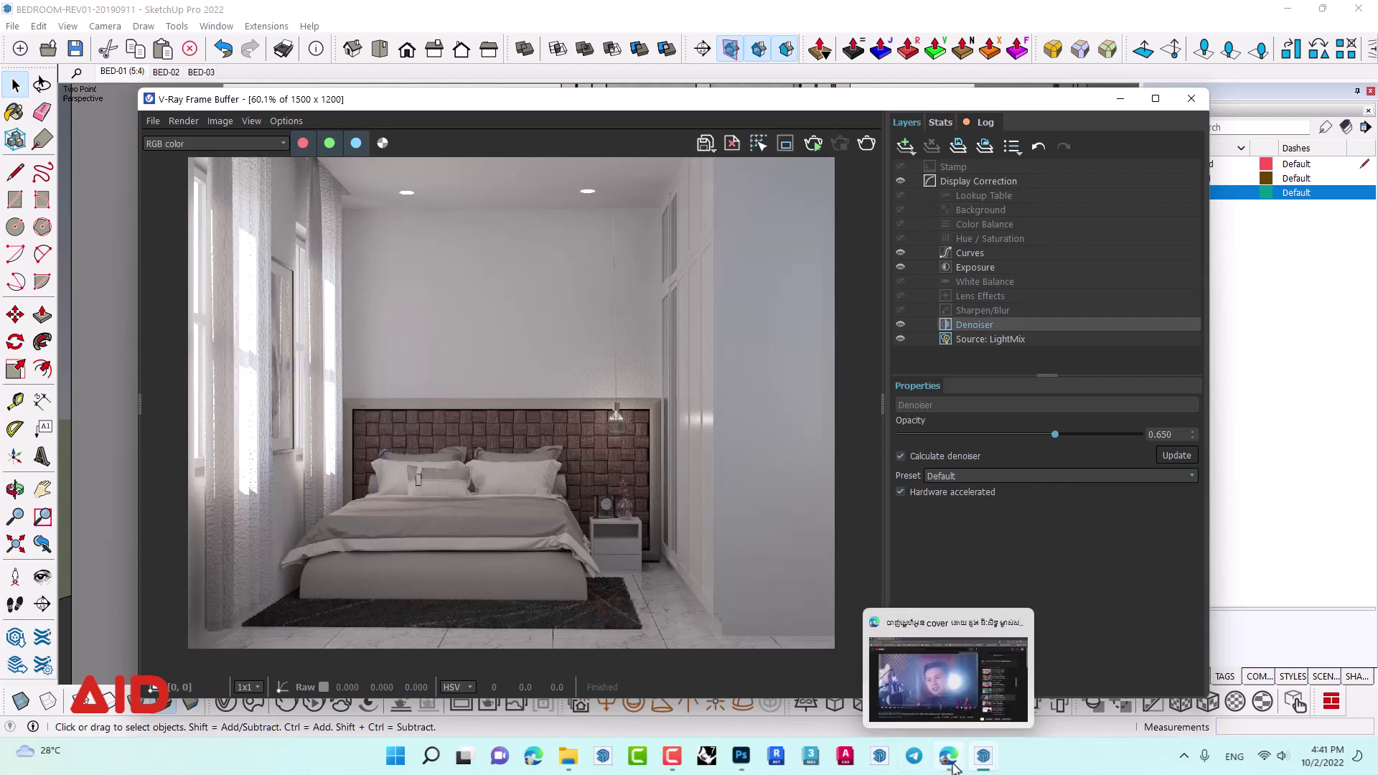
{"action": "left_click", "coordinate": [980, 756]}
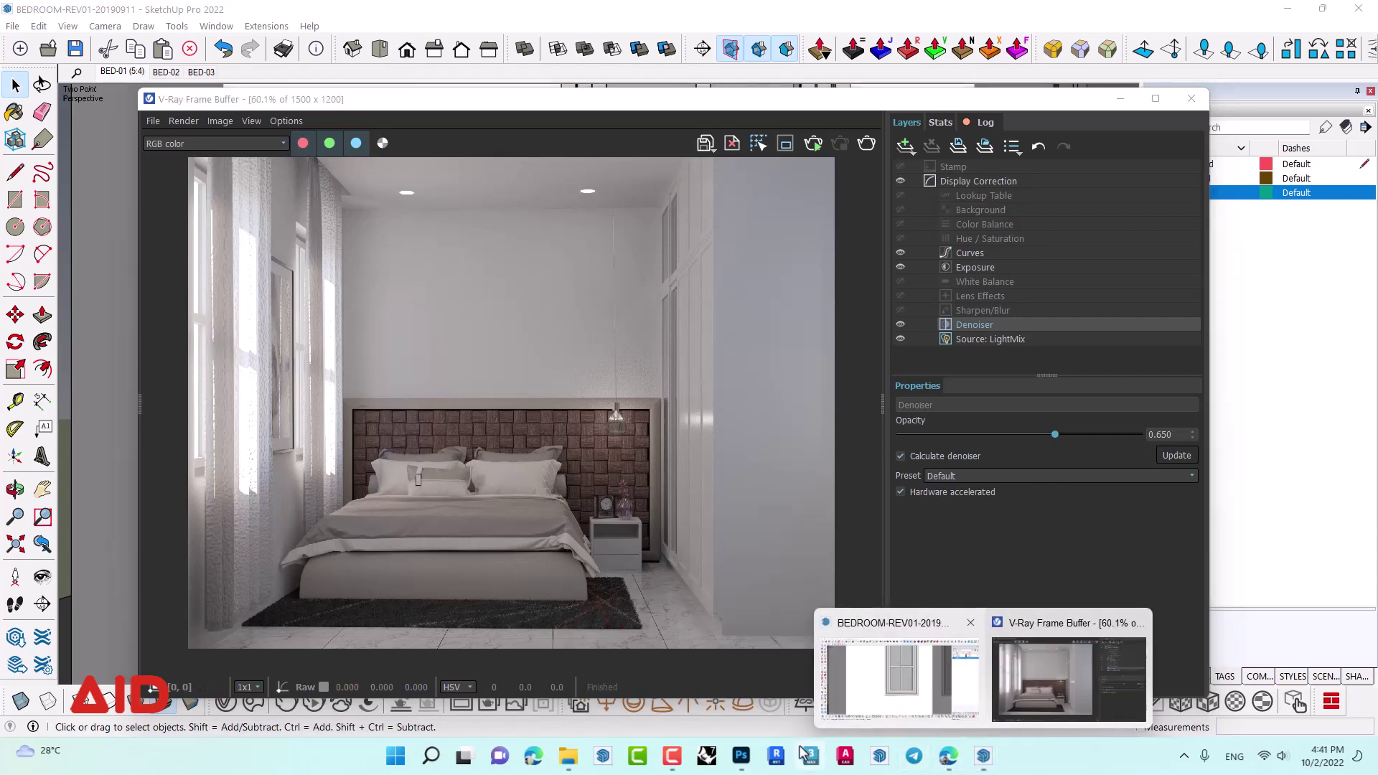
{"action": "left_click", "coordinate": [741, 756]}
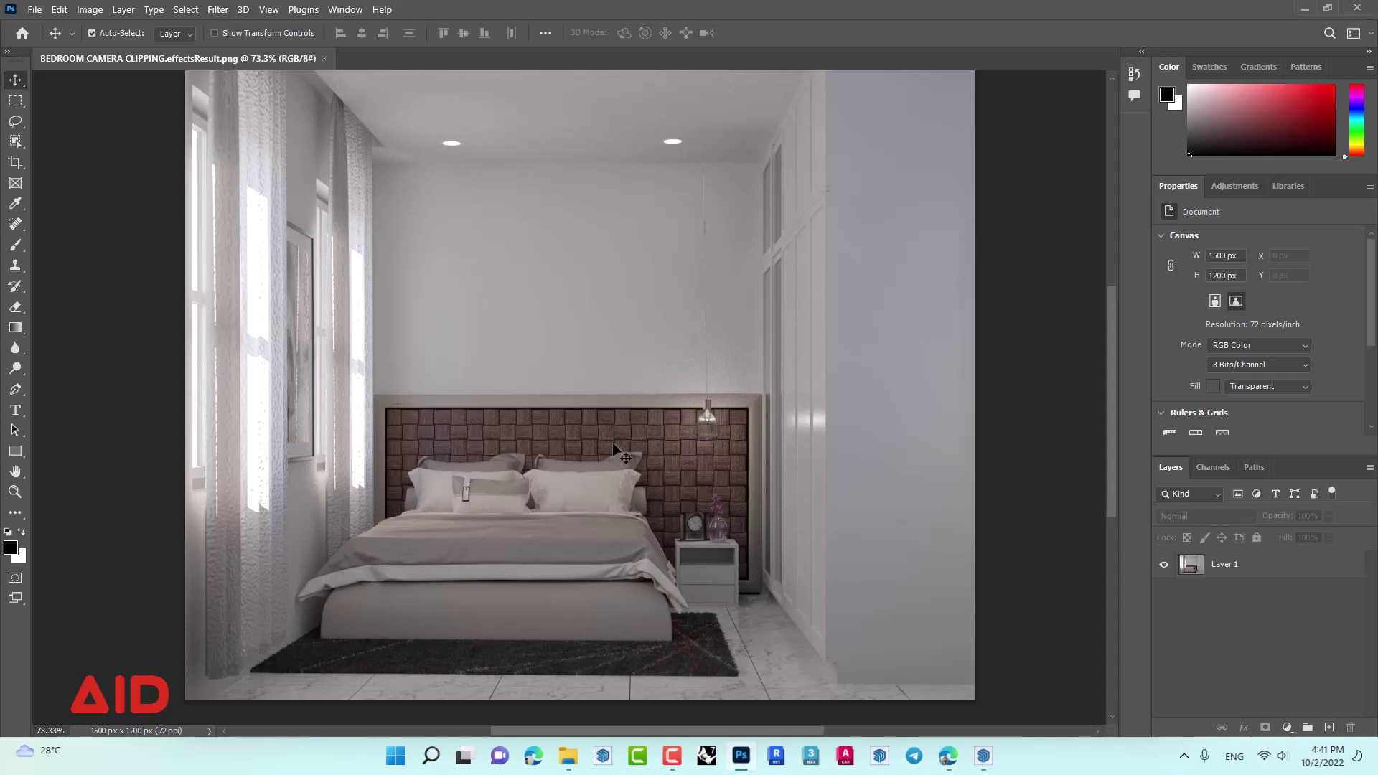
- Place the Extra_Texture PNG from the BEDROOM folder onto the canvas, aligned over the render
{"action": "left_click", "coordinate": [566, 759]}
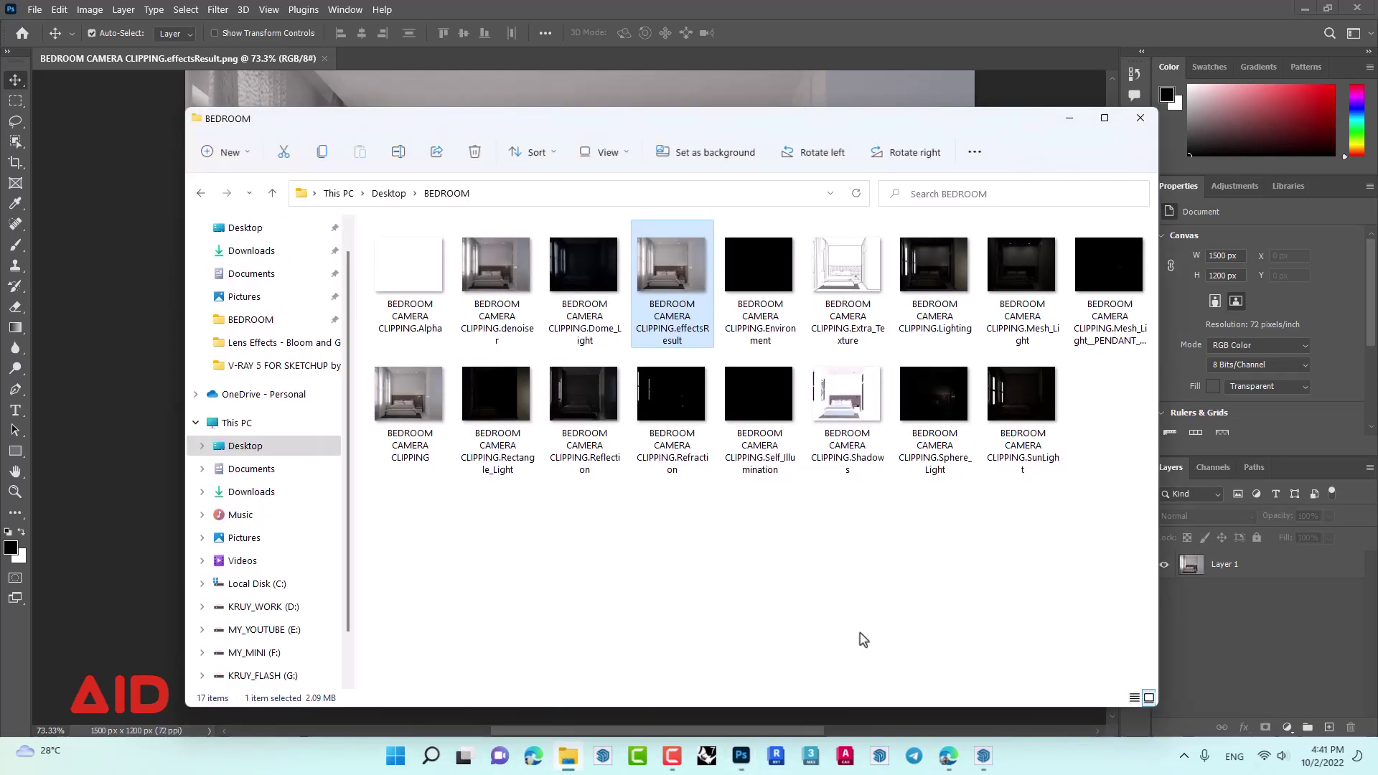
{"action": "left_click", "coordinate": [854, 301]}
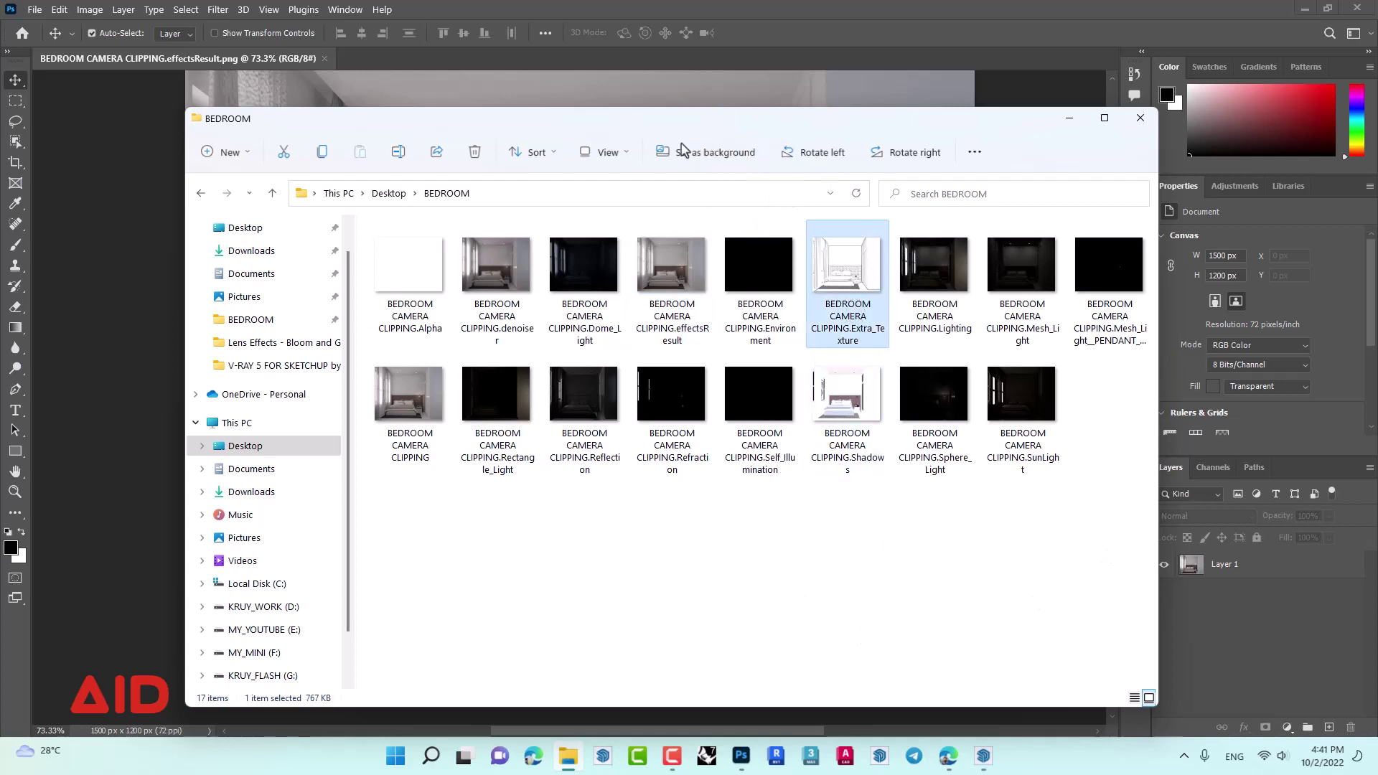
{"action": "left_click_drag", "start_coordinate": [682, 149], "coordinate": [631, 92]}
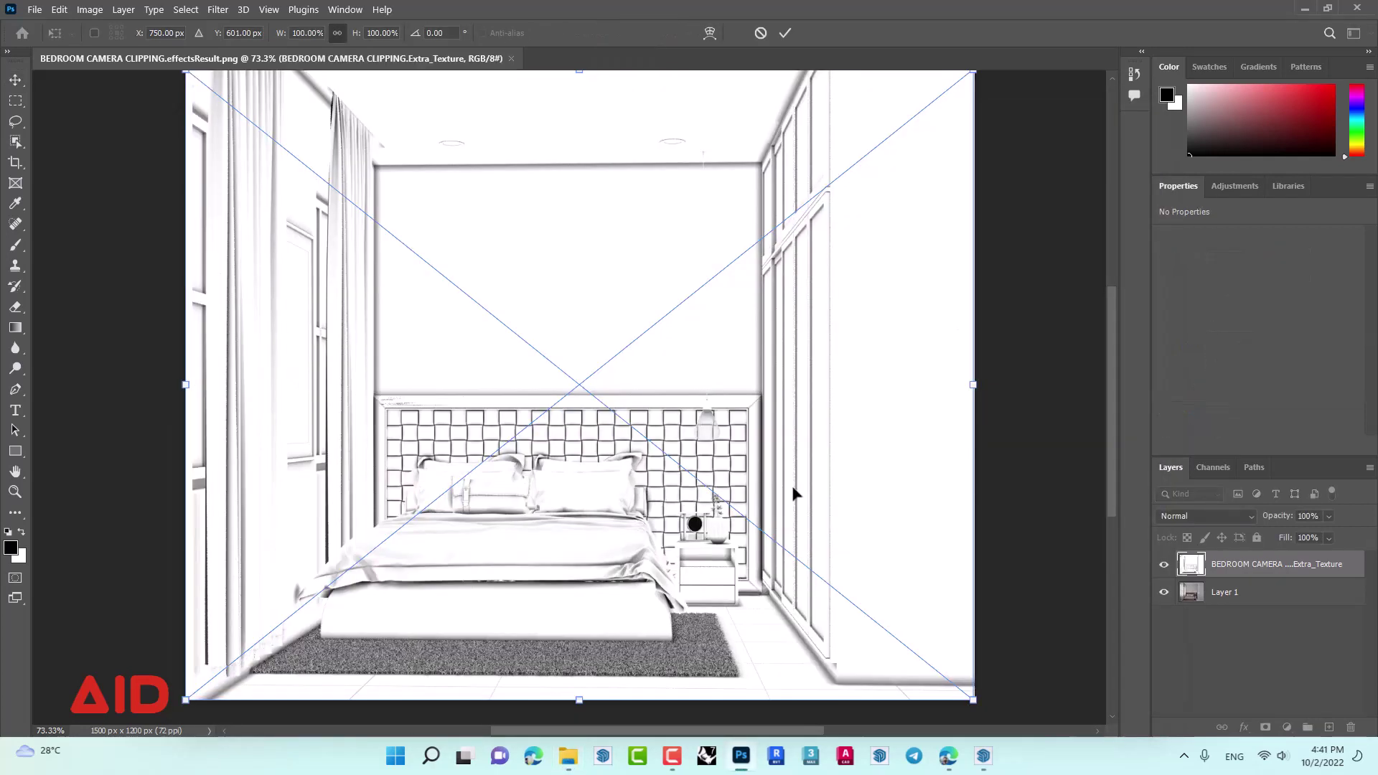
{"action": "key", "text": "ctrl+minus"}
{"action": "mouse_move", "coordinate": [829, 419]}
{"action": "left_mouse_down"}
{"action": "mouse_move", "coordinate": [840, 441]}
{"action": "mouse_move", "coordinate": [847, 412]}
{"action": "left_mouse_up"}
{"action": "left_click_drag", "start_coordinate": [840, 407], "coordinate": [840, 406]}
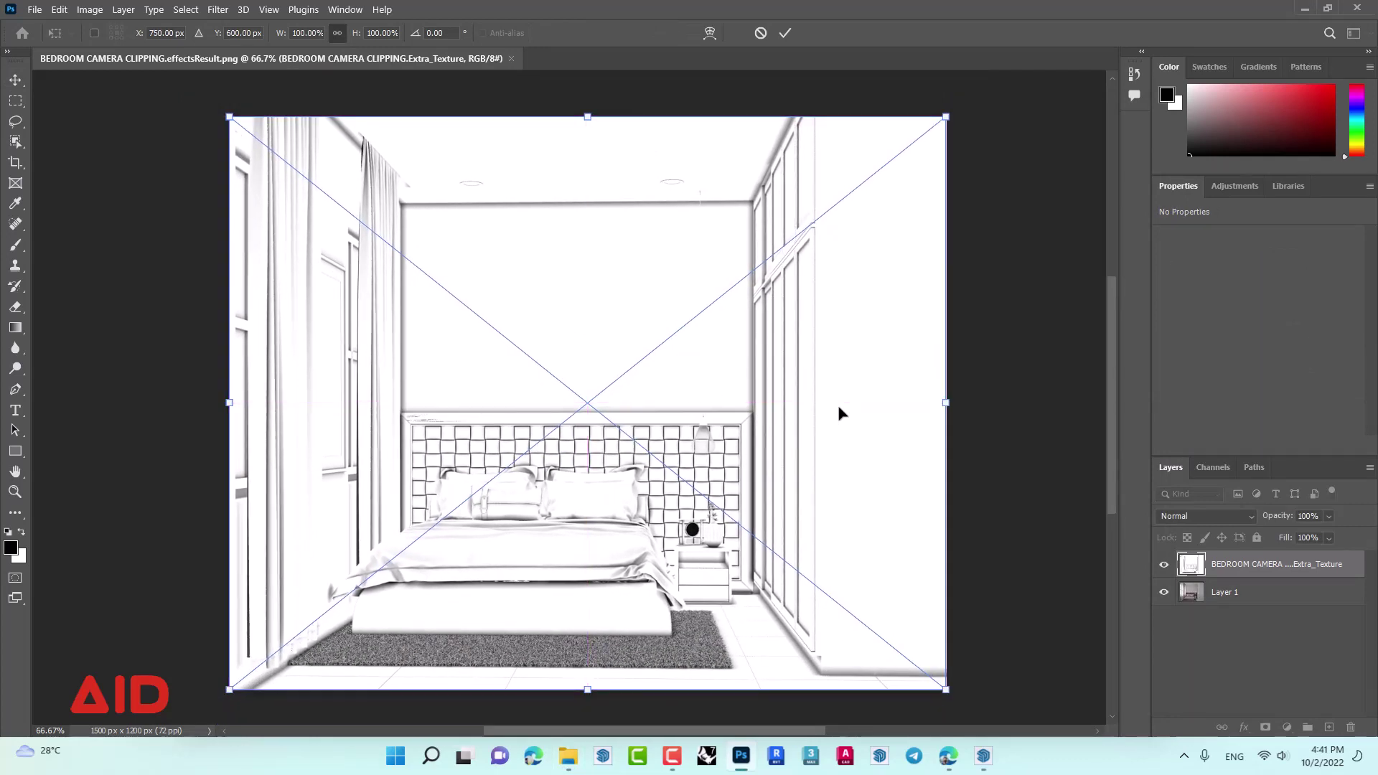
{"action": "key", "text": "Return"}
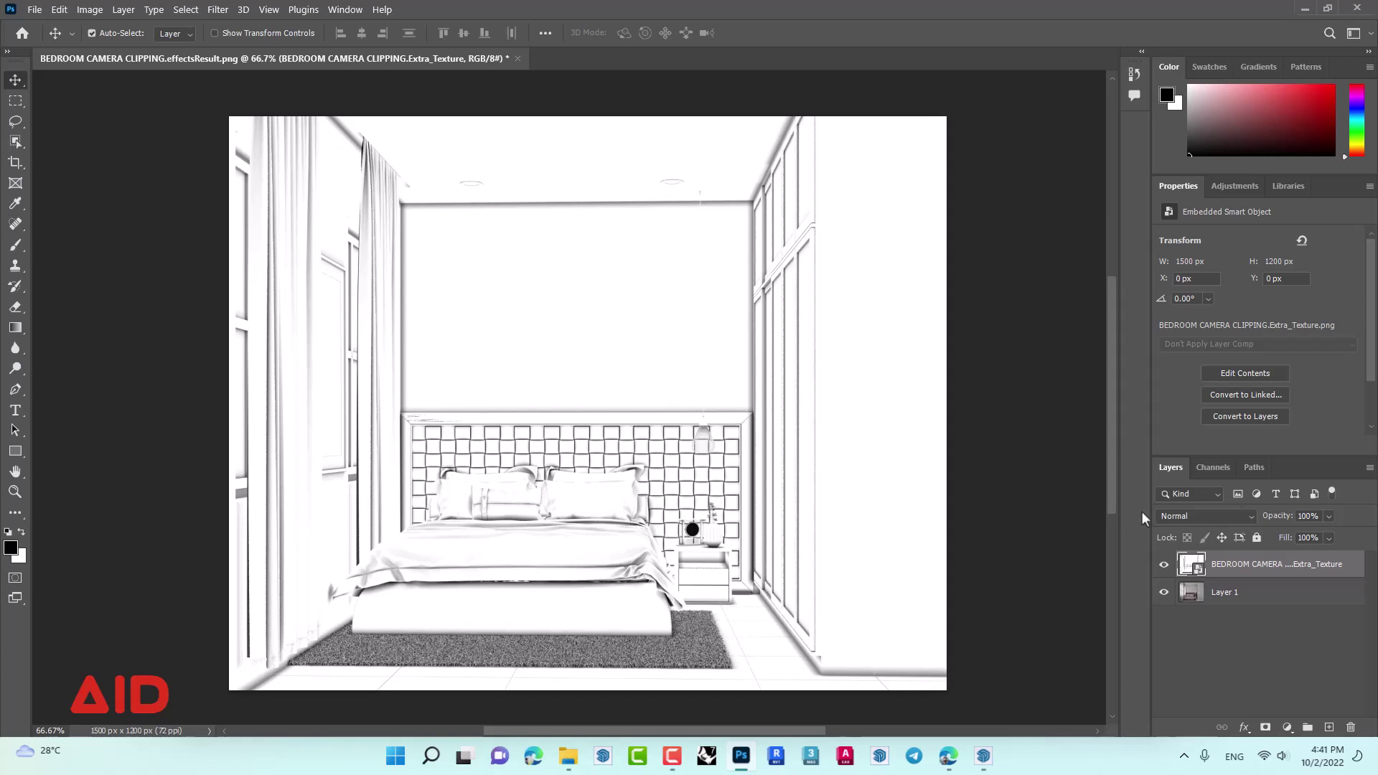
- Set the Extra_Texture layer to Multiply blend with reduced opacity and 50% fill
{"action": "left_click", "coordinate": [1252, 515]}
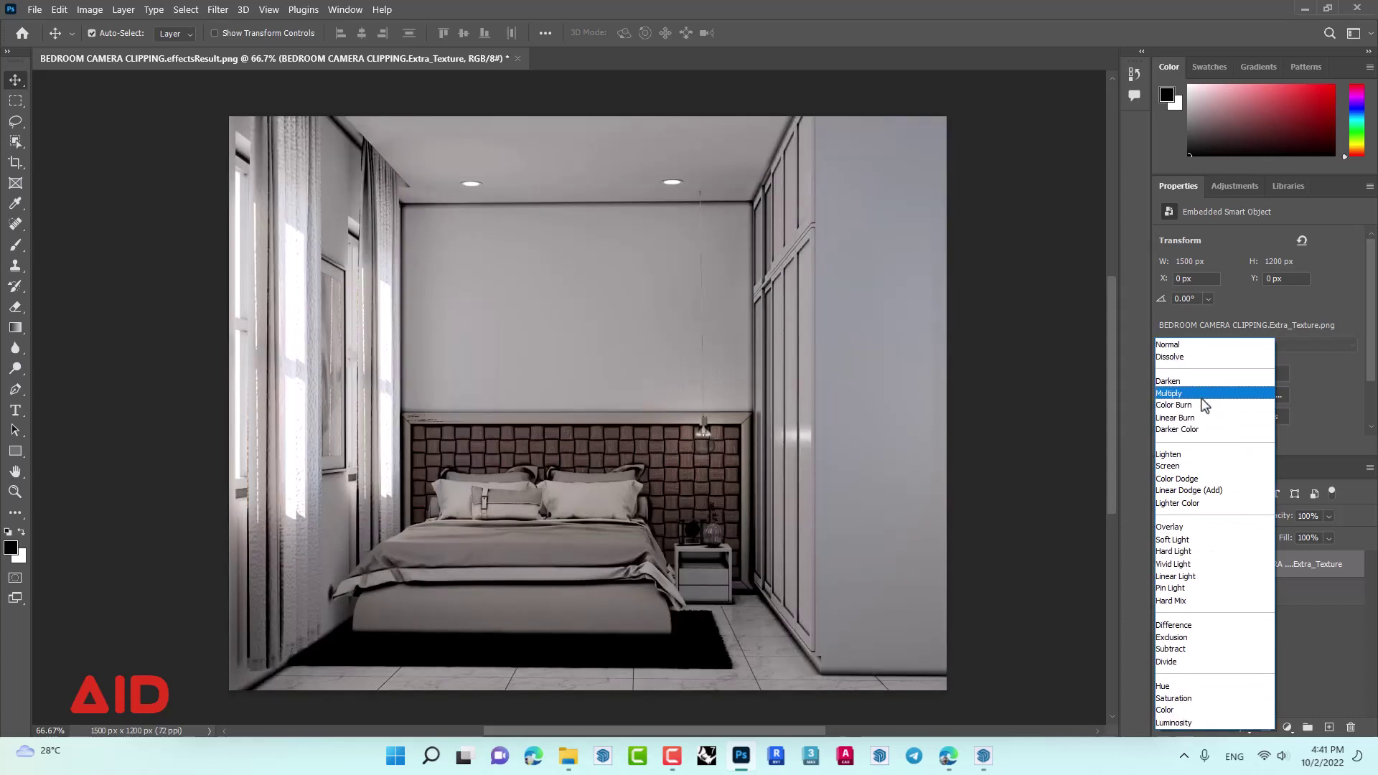
{"action": "left_click", "coordinate": [1203, 395]}
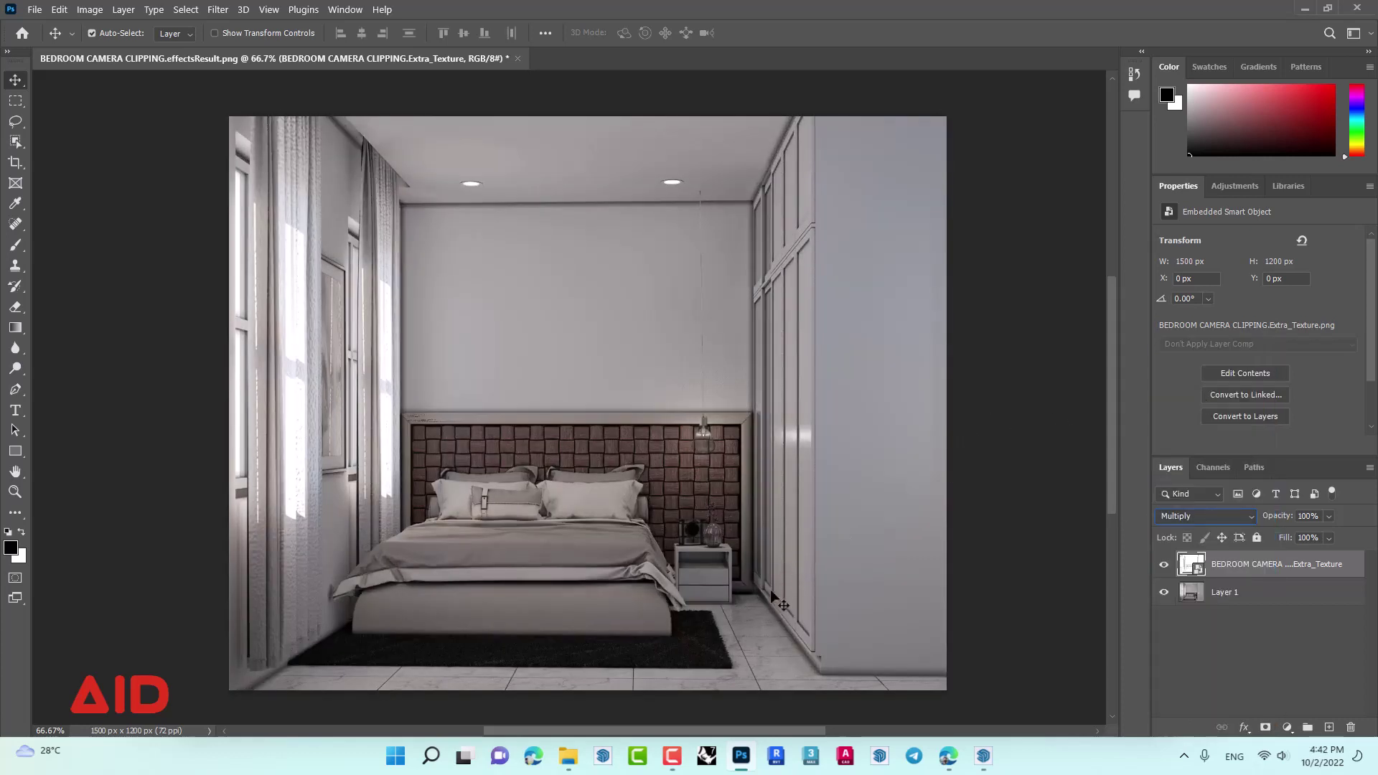
{"action": "left_click", "coordinate": [1327, 517]}
{"action": "left_click_drag", "start_coordinate": [1305, 532], "coordinate": [1290, 537]}
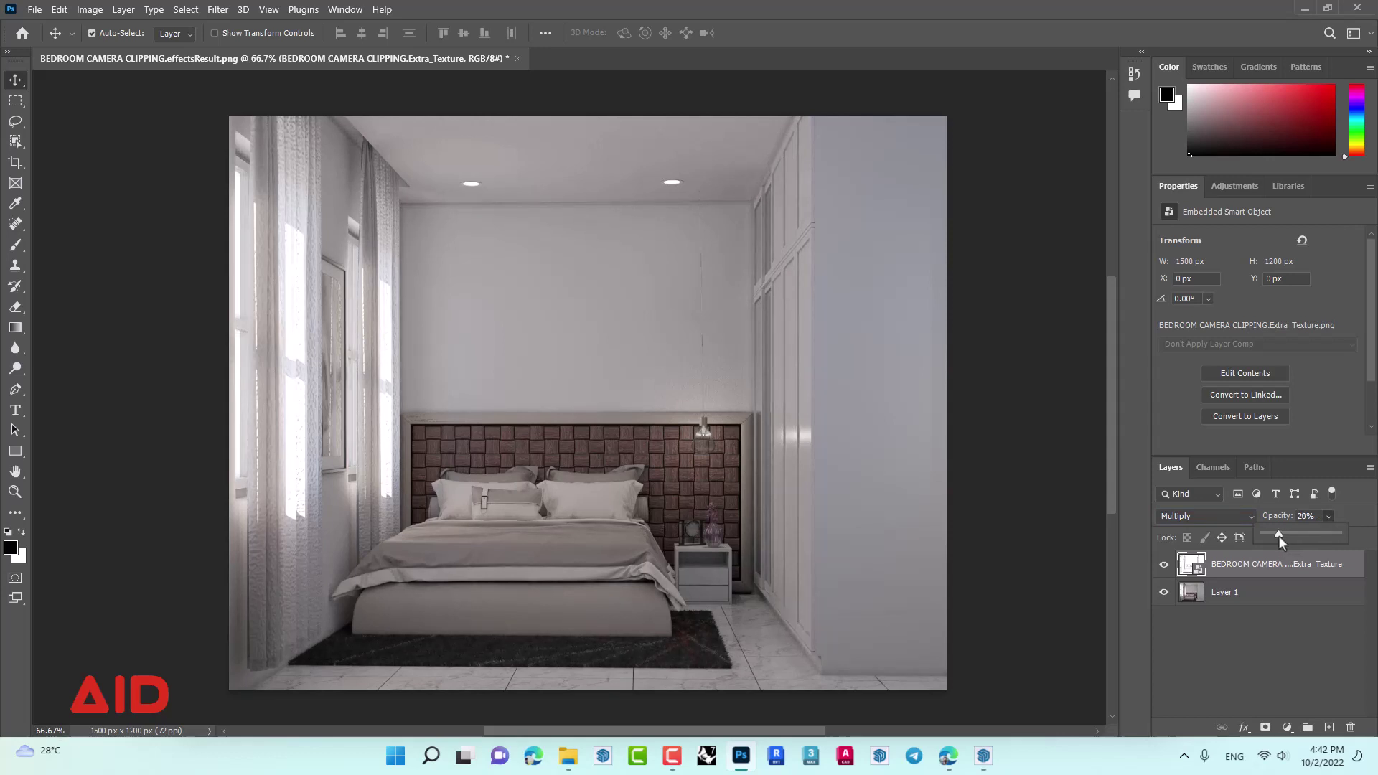
{"action": "left_click", "coordinate": [1291, 664]}
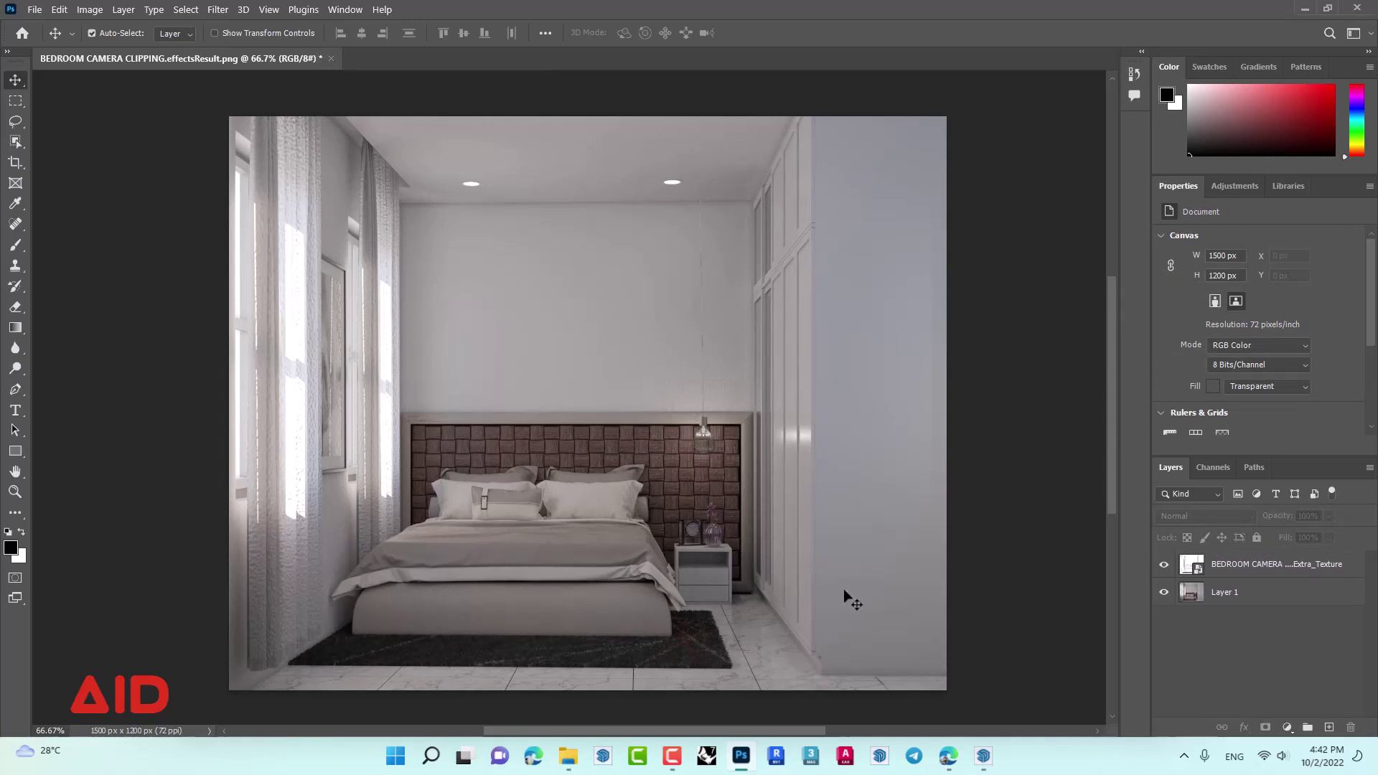
{"action": "scroll", "coordinate": [724, 556], "scroll_direction": "up", "scroll_amount": 1, "text": "alt"}
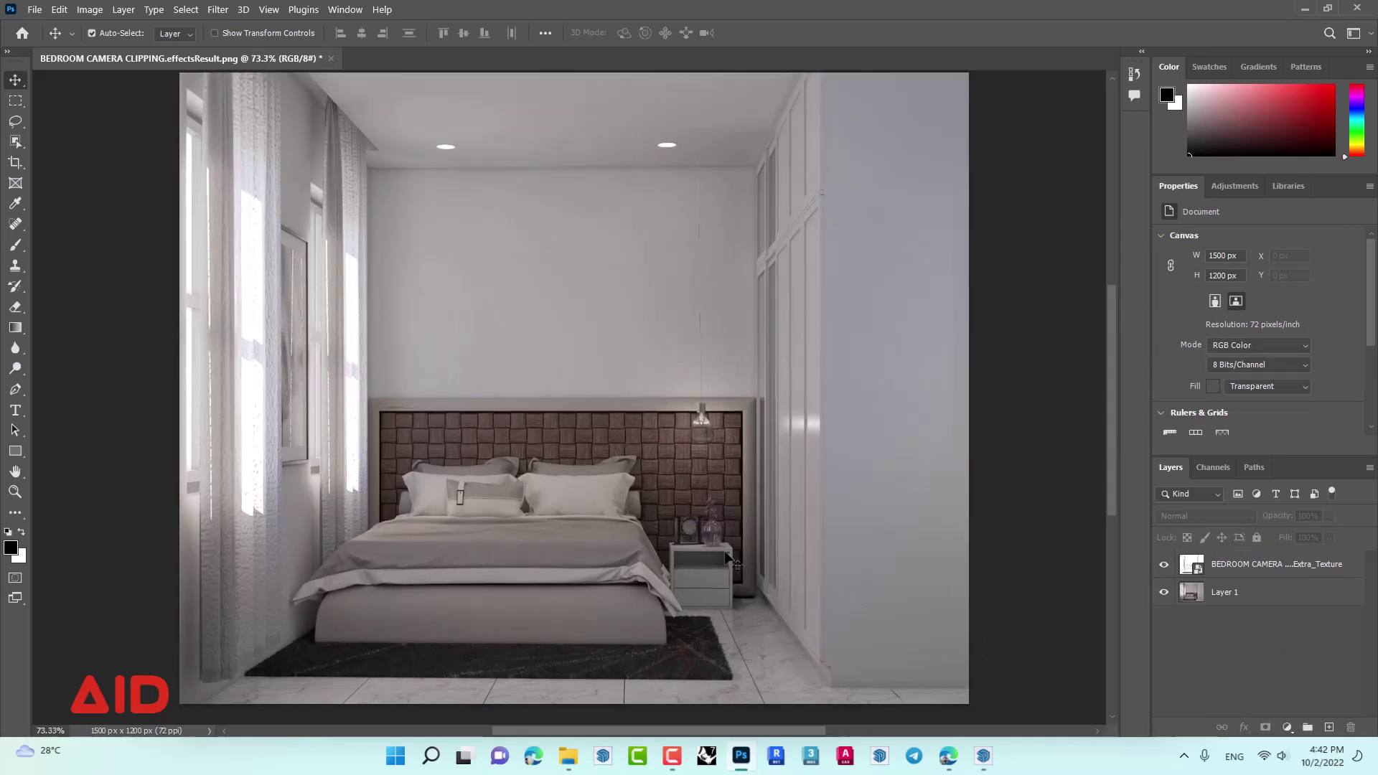
{"action": "left_click", "coordinate": [1281, 567]}
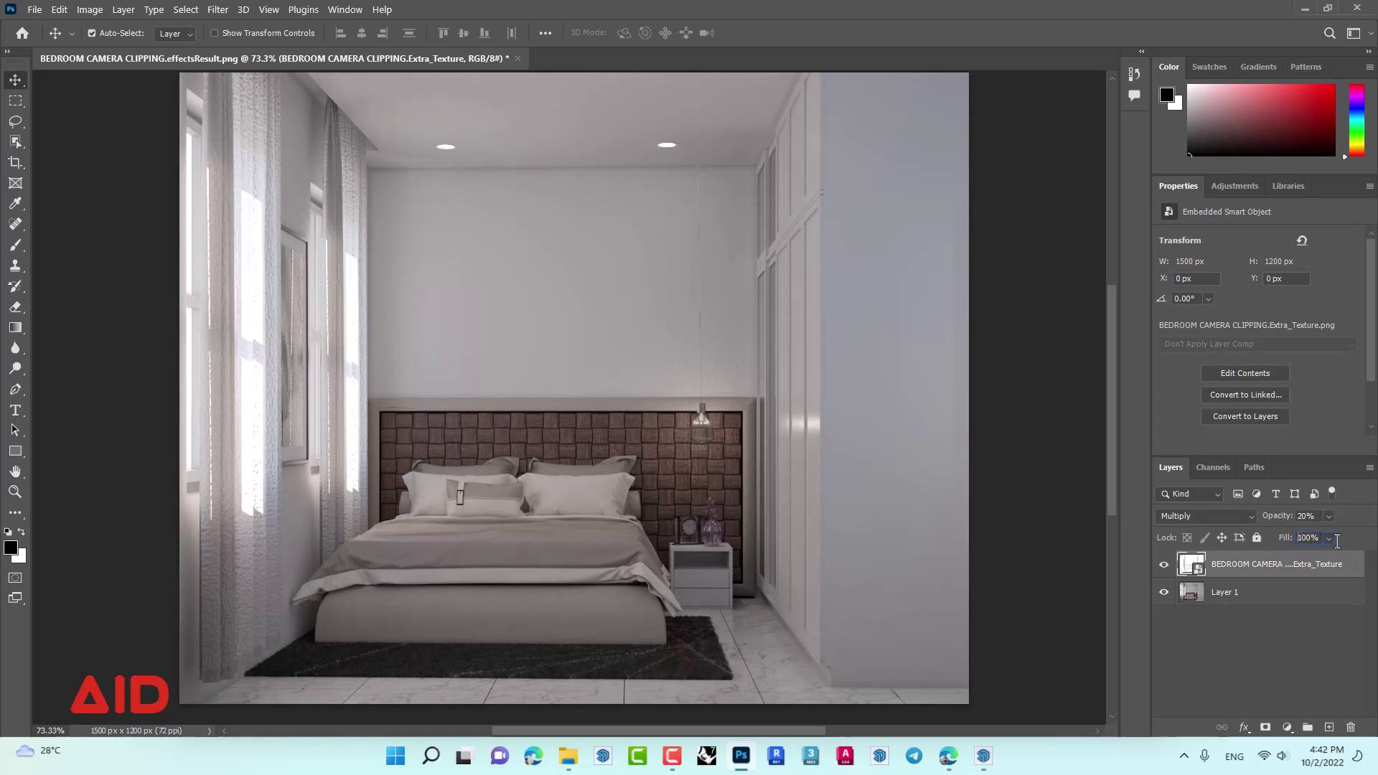
{"action": "left_click_drag", "start_coordinate": [1319, 539], "coordinate": [1297, 542]}
{"action": "type", "text": "0"}
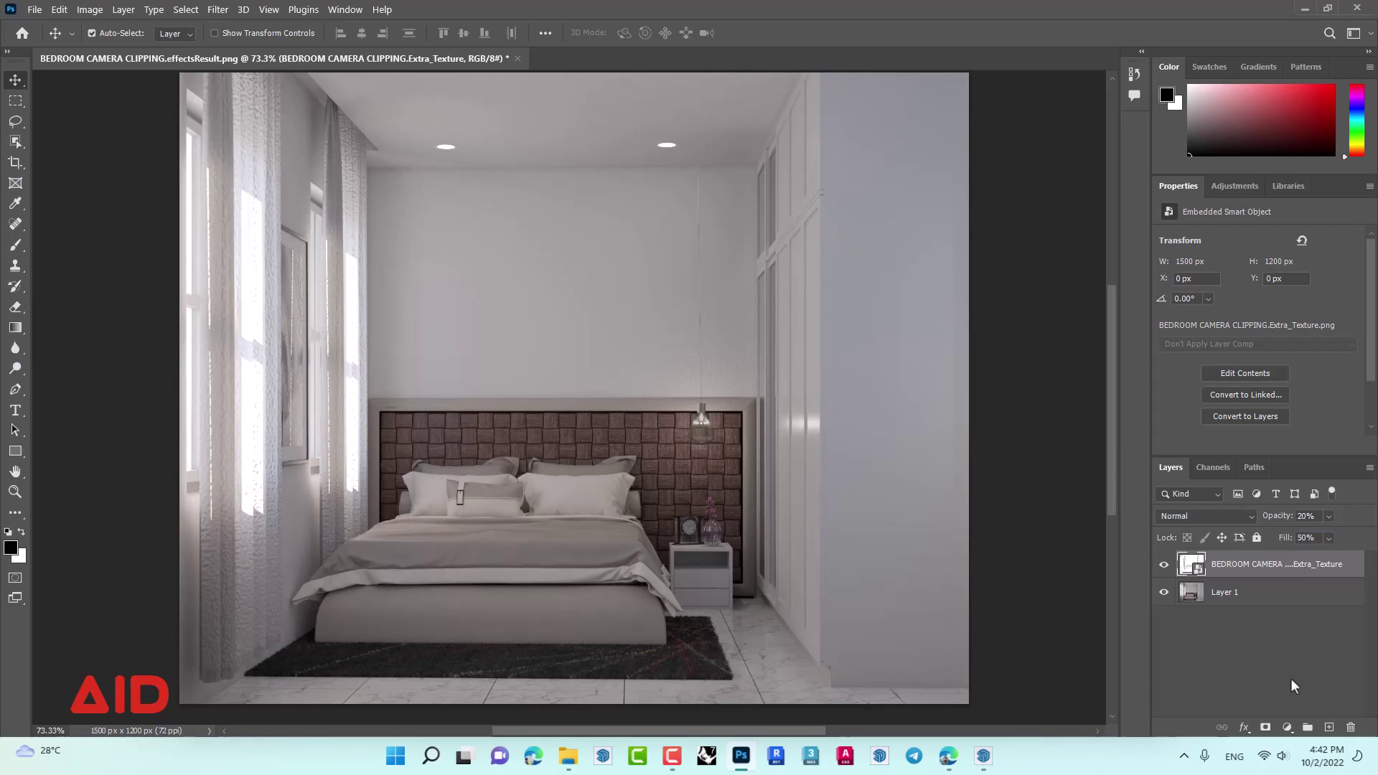
{"action": "left_click", "coordinate": [1290, 678]}
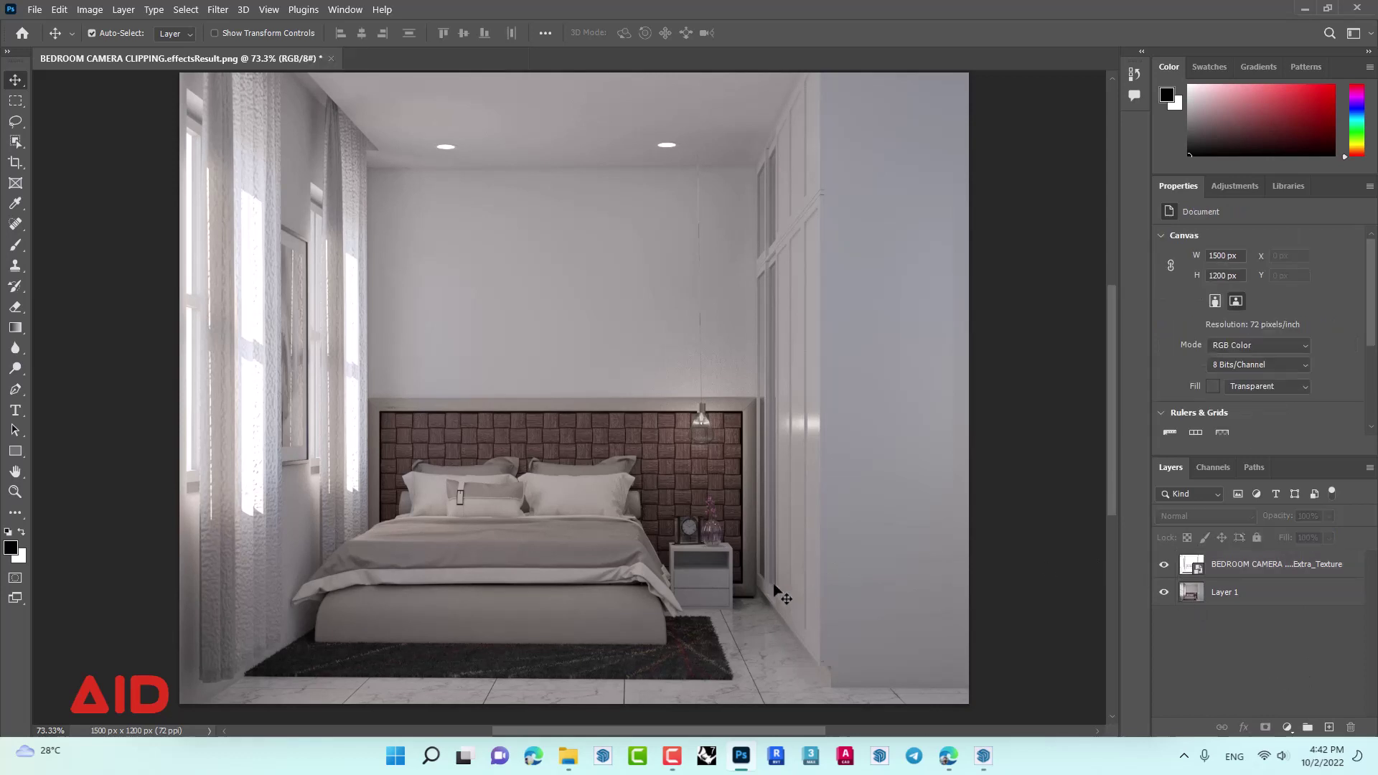
- Add an Exposure adjustment layer brightening the render to +0.50
{"action": "left_click", "coordinate": [1285, 732]}
{"action": "left_click", "coordinate": [1274, 542]}
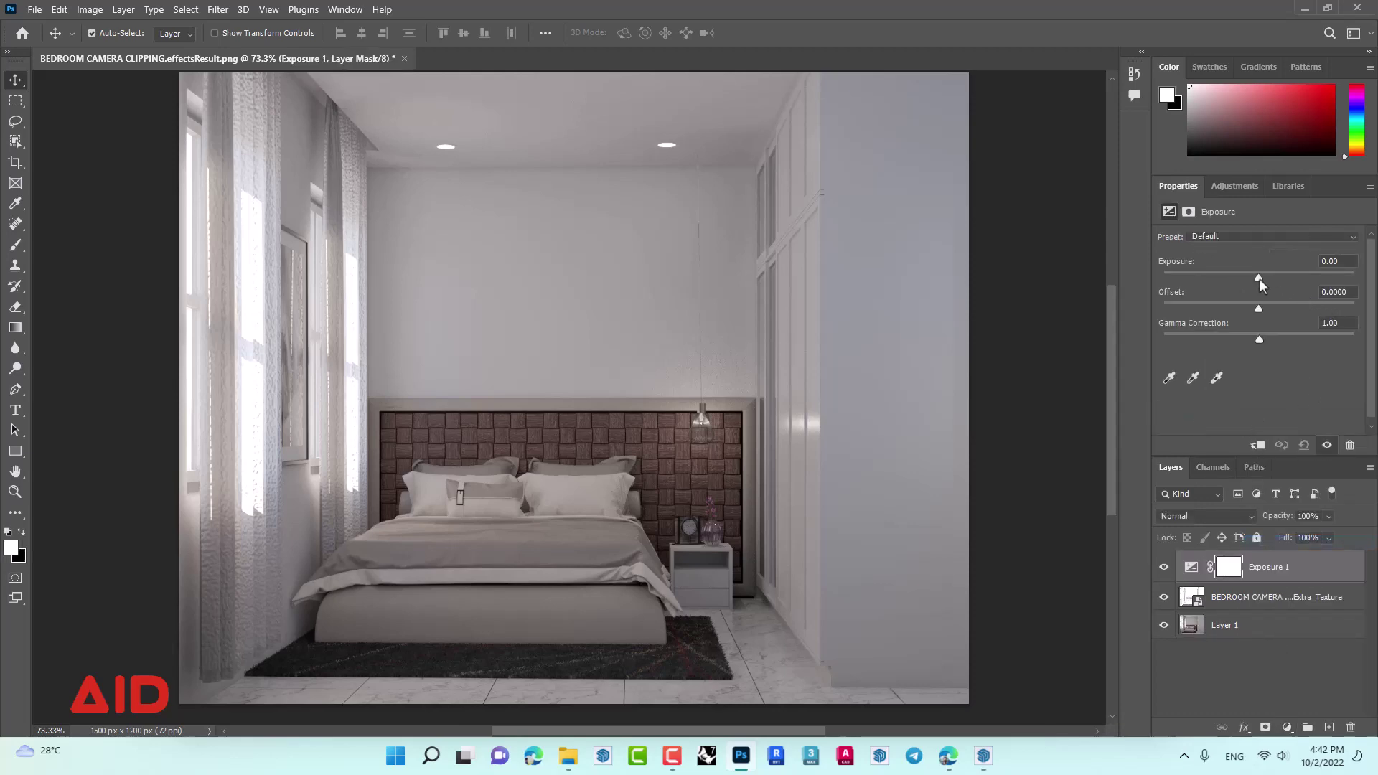
{"action": "left_click_drag", "start_coordinate": [1259, 278], "coordinate": [1265, 279]}
{"action": "left_click", "coordinate": [1046, 493]}
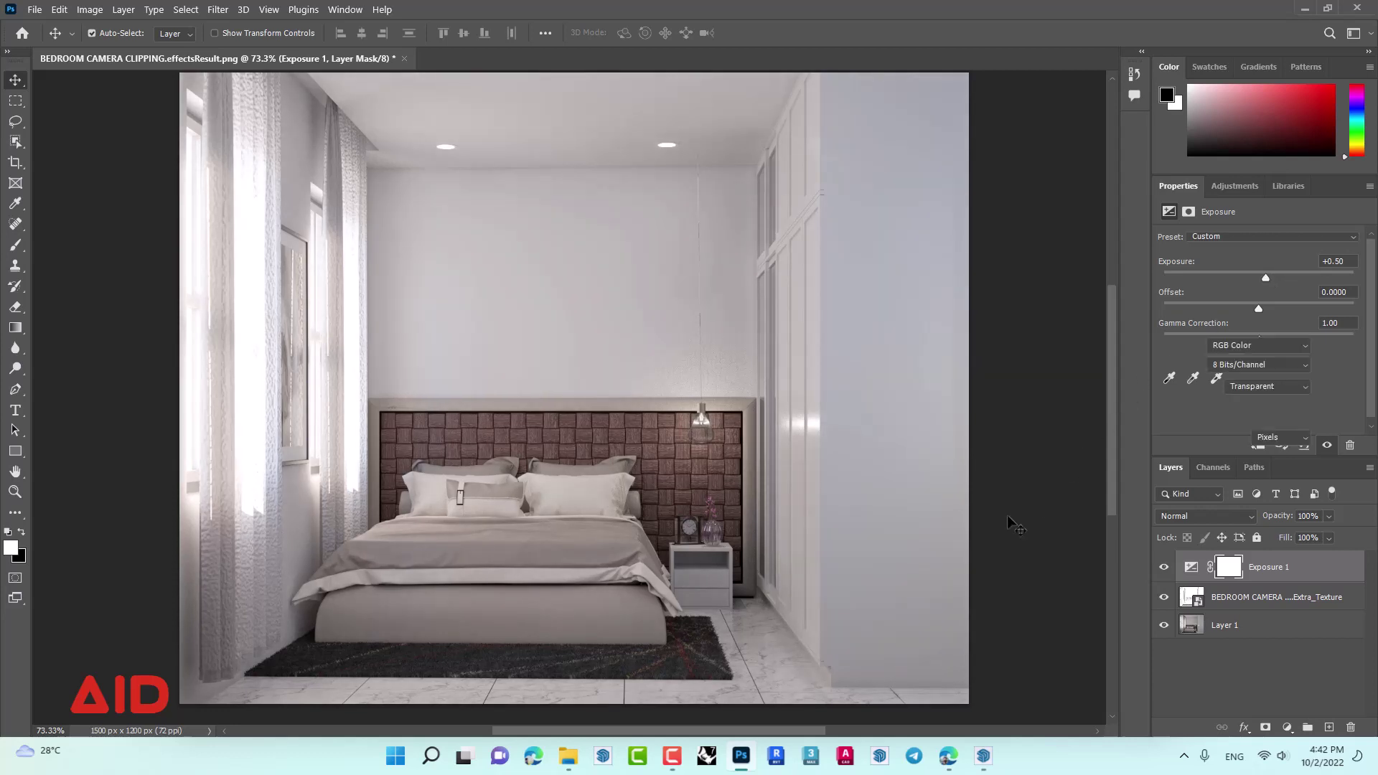
{"action": "scroll", "coordinate": [669, 635], "scroll_direction": "down", "scroll_amount": 1, "text": "alt"}
{"action": "scroll", "coordinate": [877, 586], "scroll_direction": "up", "scroll_amount": 1, "text": "alt"}
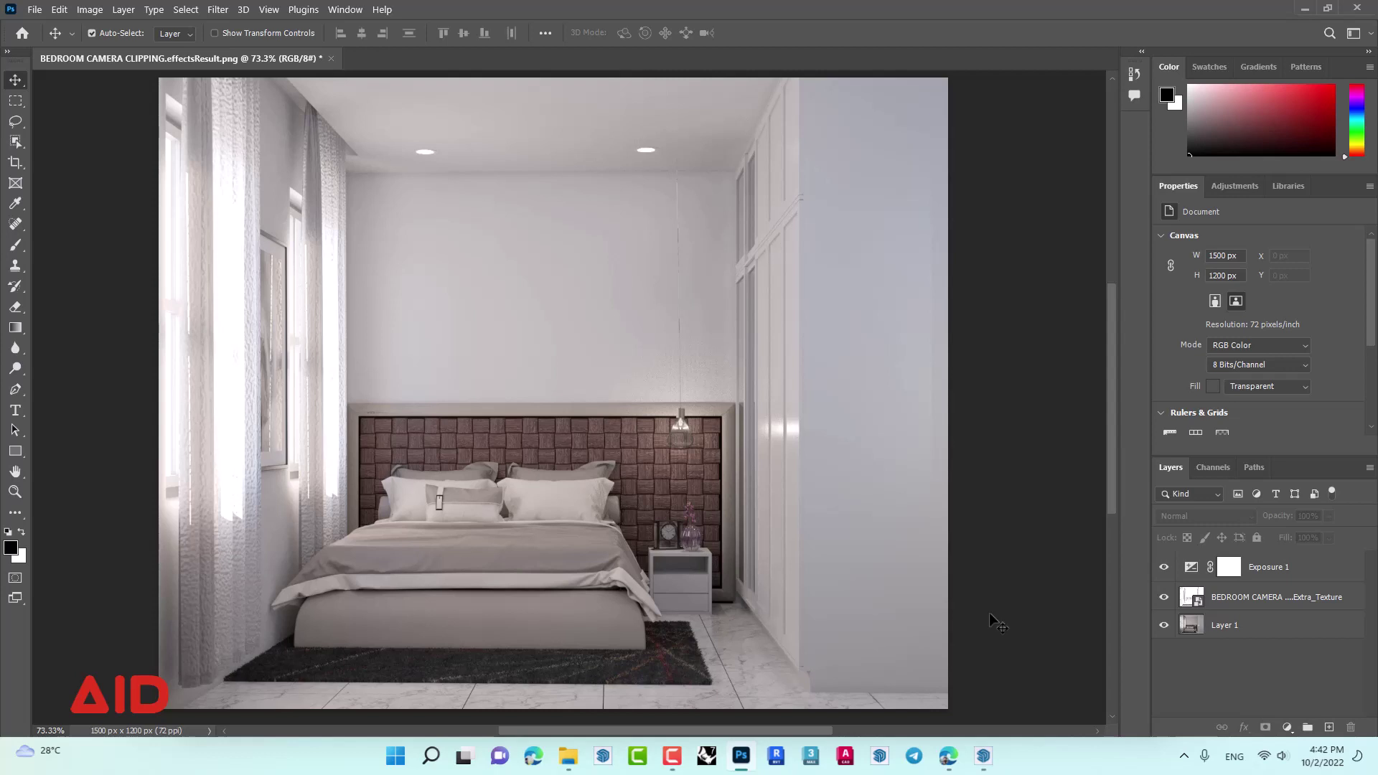
- Save the composite as BEDROOM CAMERA CLIPPING.psd
{"action": "key", "text": "ctrl+shift+s"}
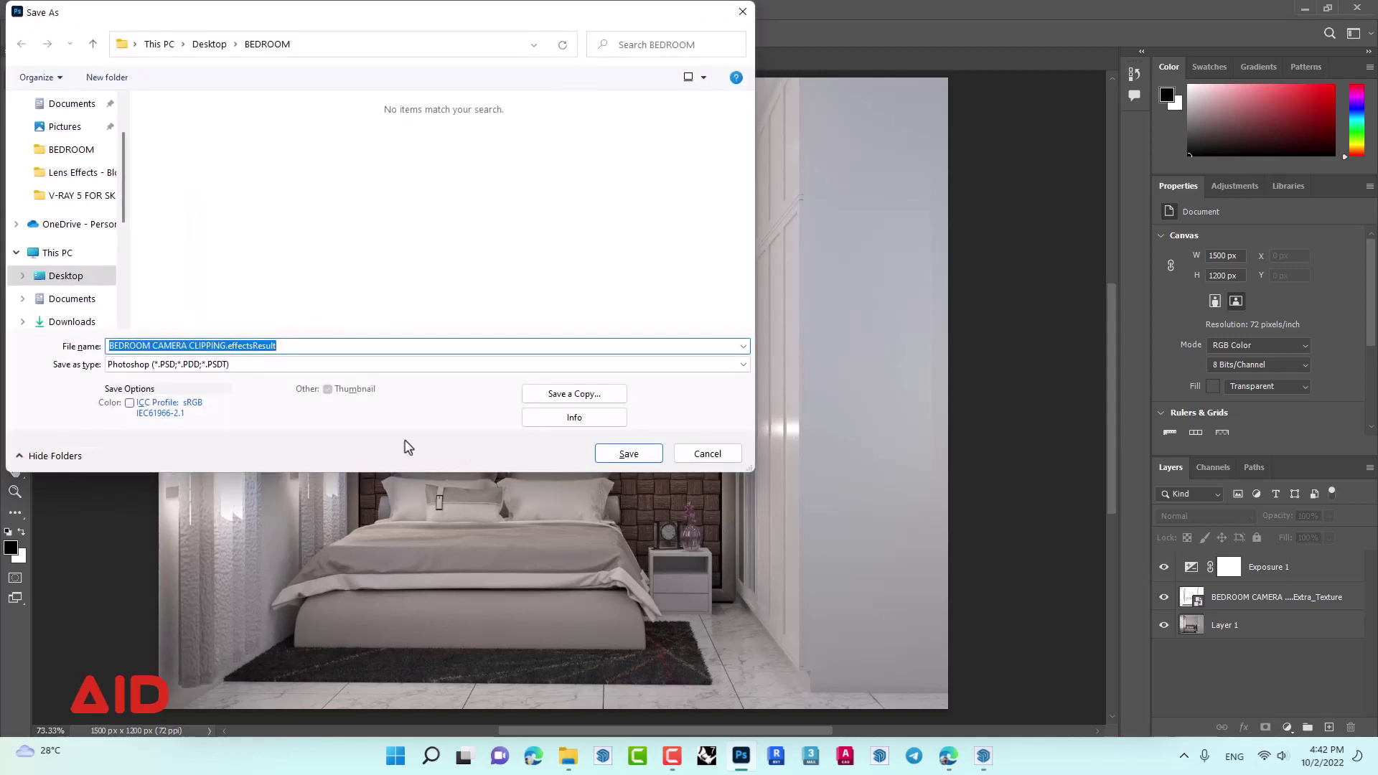
{"action": "left_click_drag", "start_coordinate": [282, 347], "coordinate": [229, 346]}
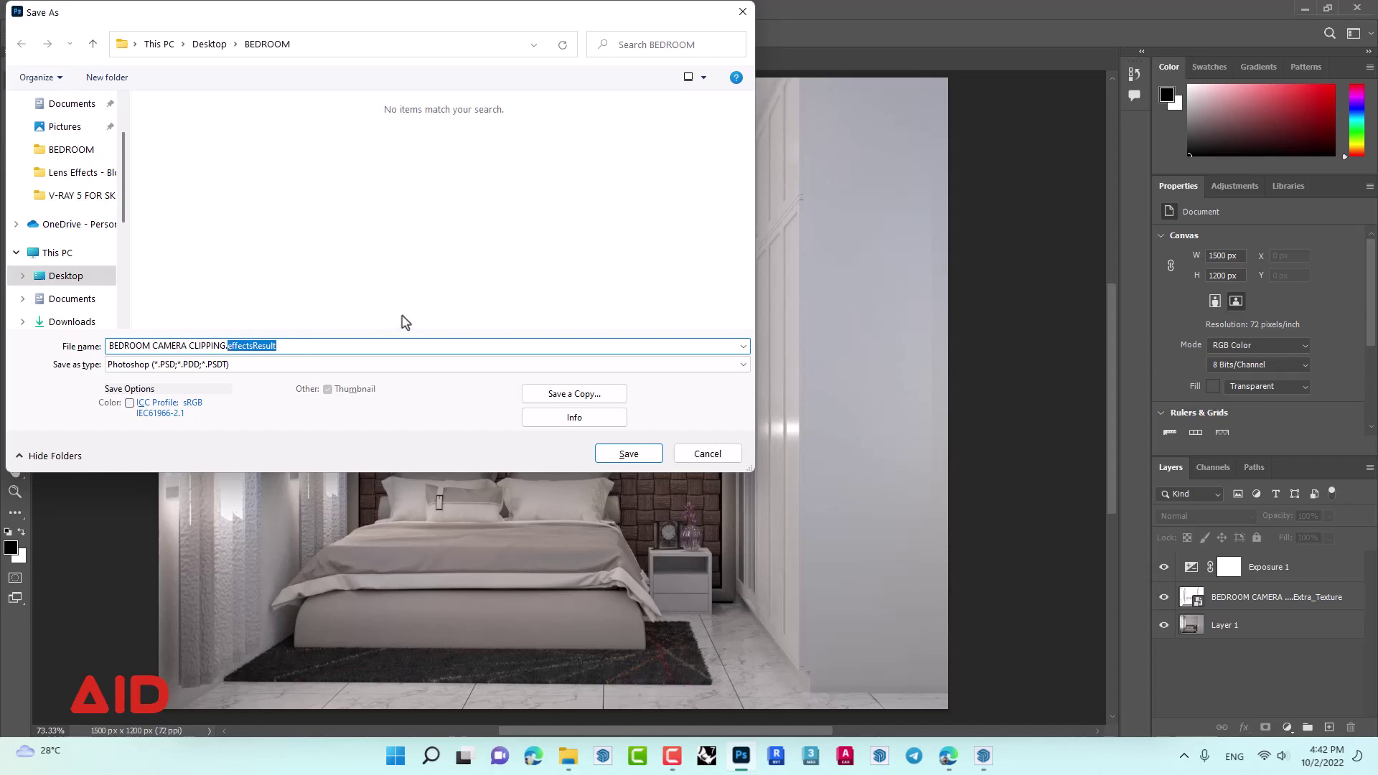
{"action": "key", "text": "BackSpace"}
{"action": "key", "text": "BackSpace"}
{"action": "key", "text": "Escape"}
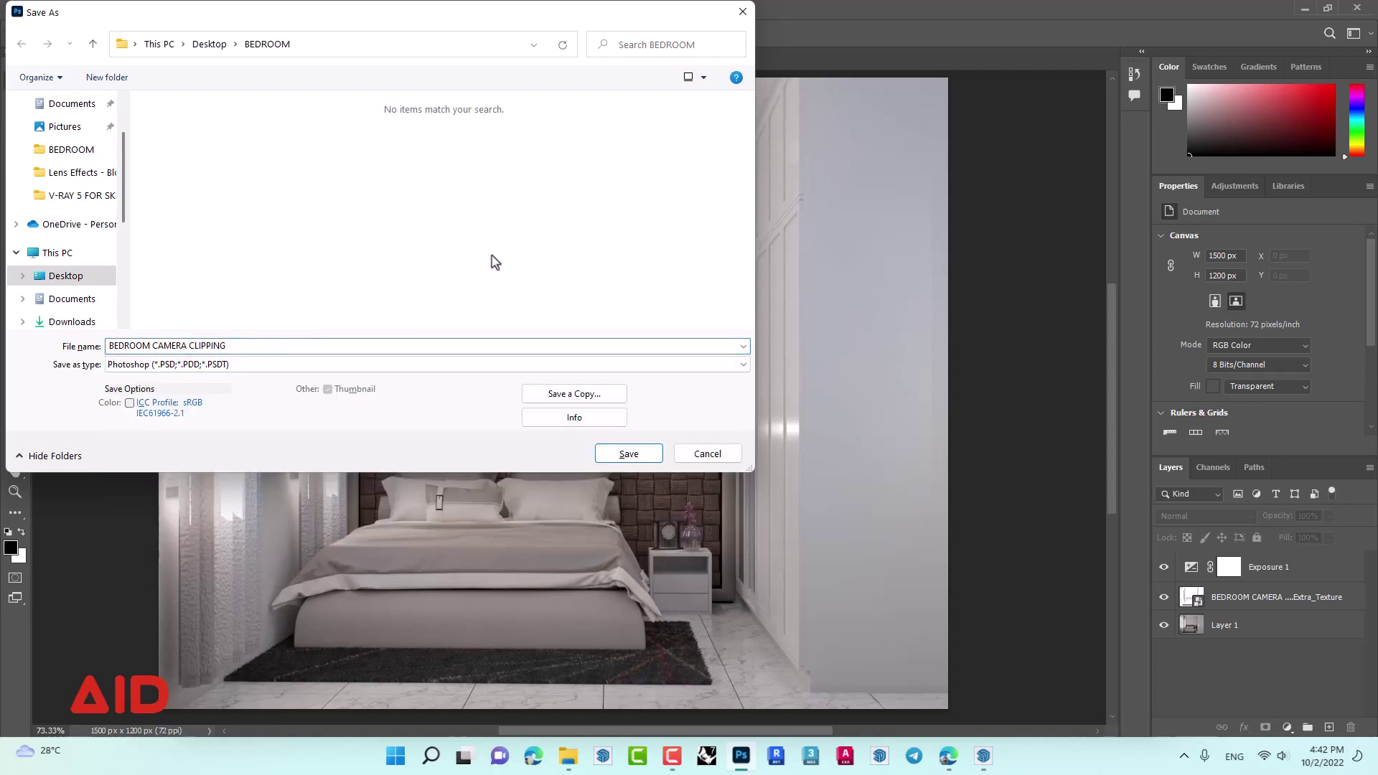
{"action": "left_click", "coordinate": [618, 453]}
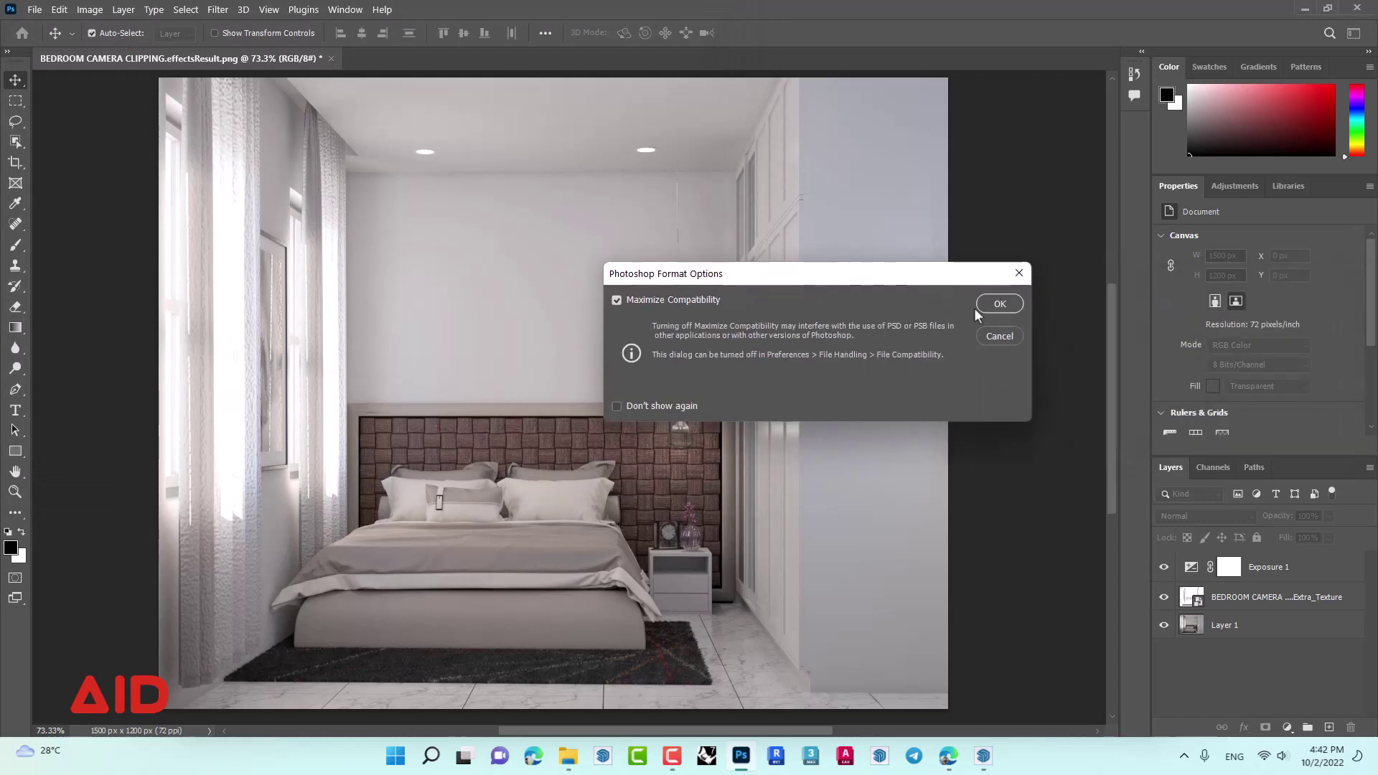
{"action": "left_click", "coordinate": [999, 305]}
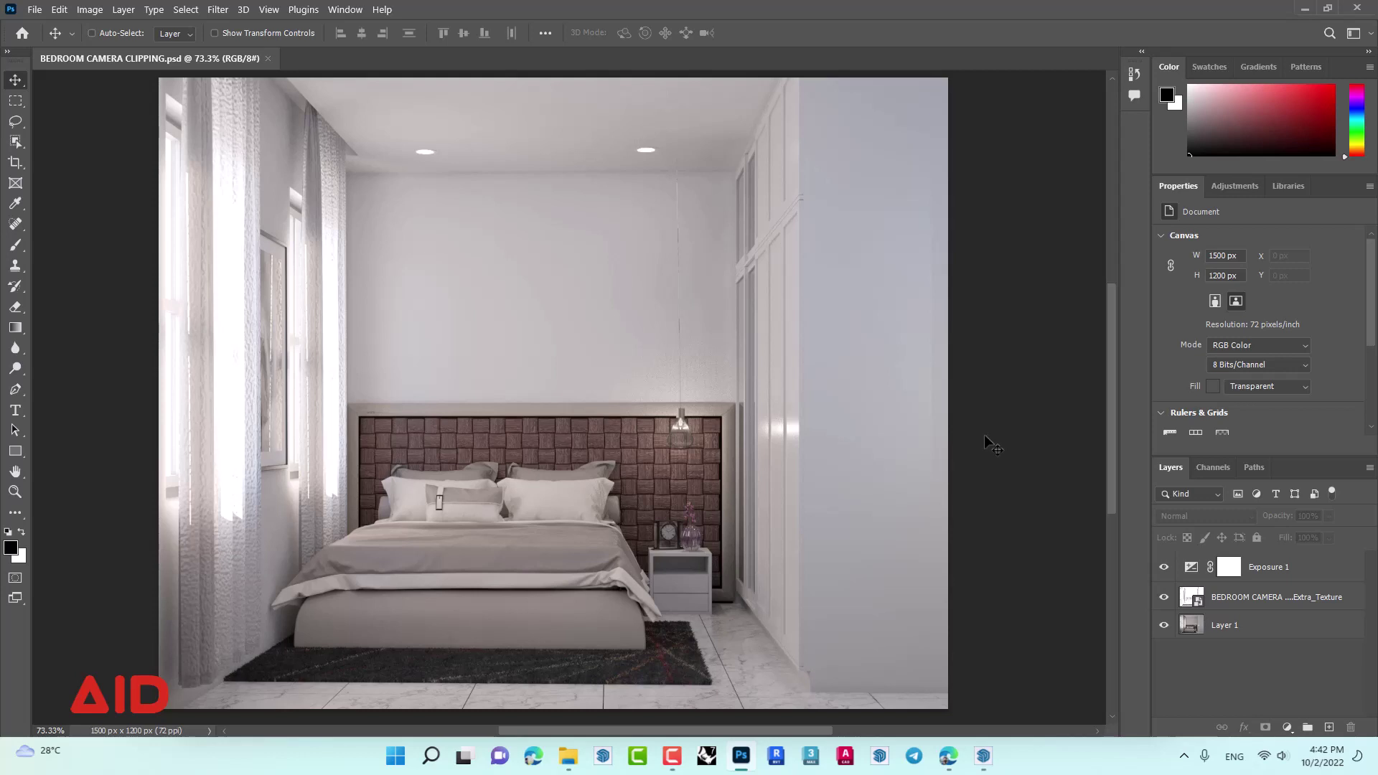
- Save a JPEG copy named BEDROOM CAMERA CLIPPING copy
{"action": "key", "text": "ctrl+shift+s"}
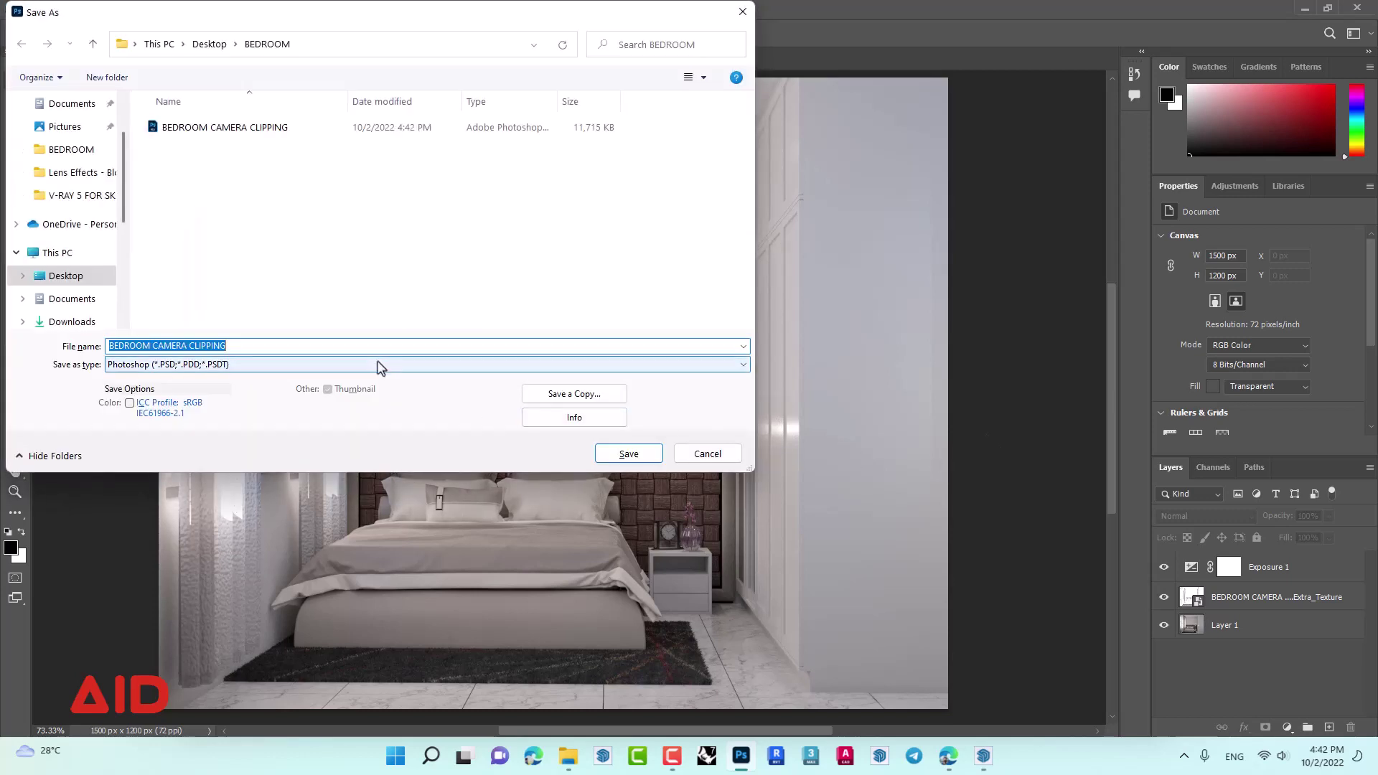
{"action": "left_click", "coordinate": [380, 366]}
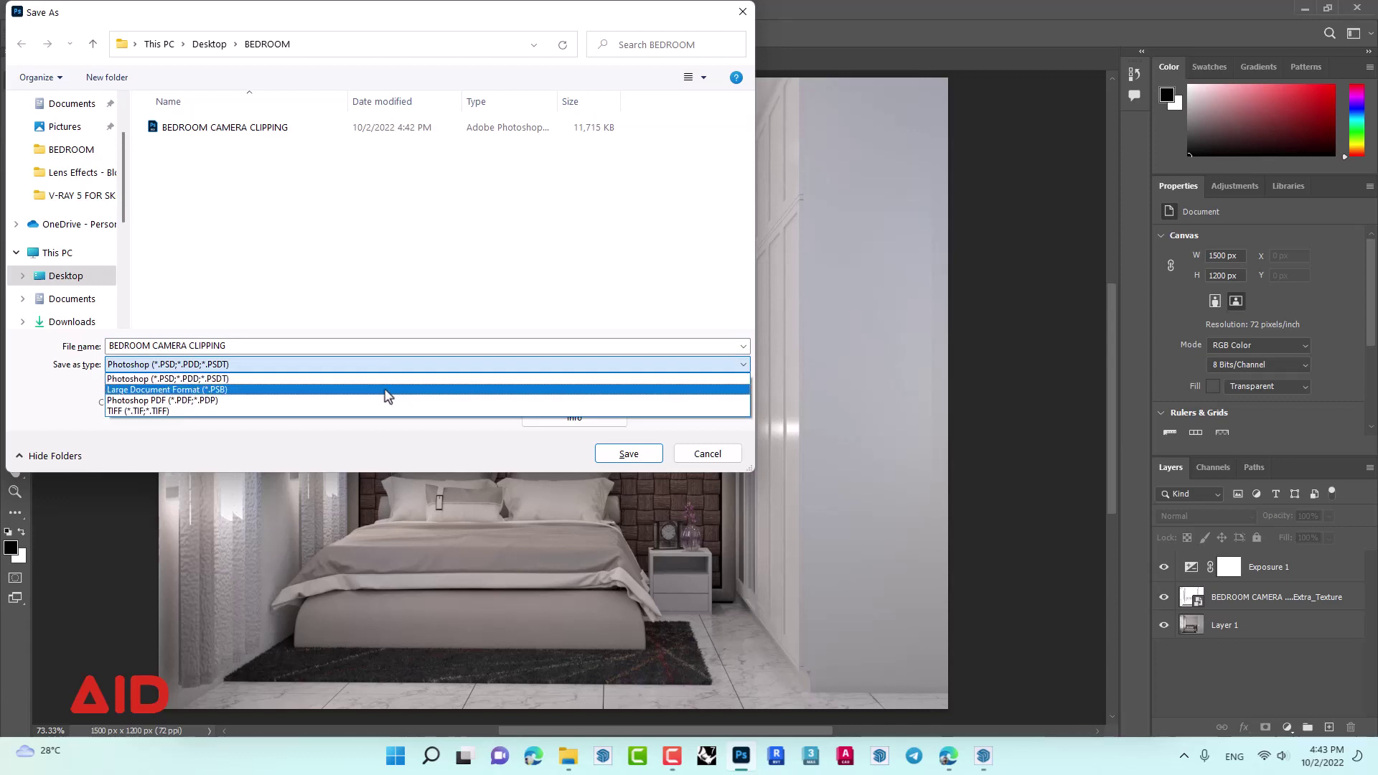
{"action": "left_click", "coordinate": [566, 258]}
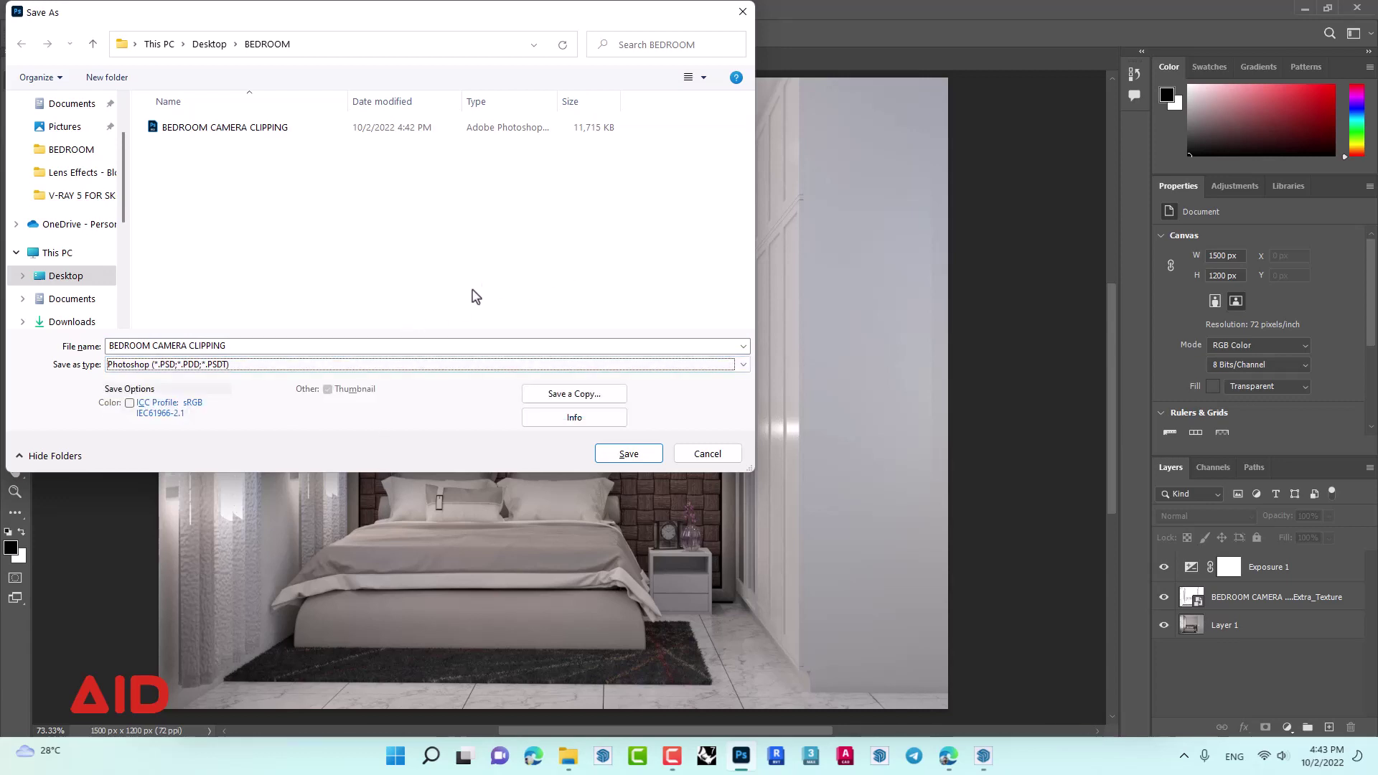
{"action": "left_click", "coordinate": [566, 393]}
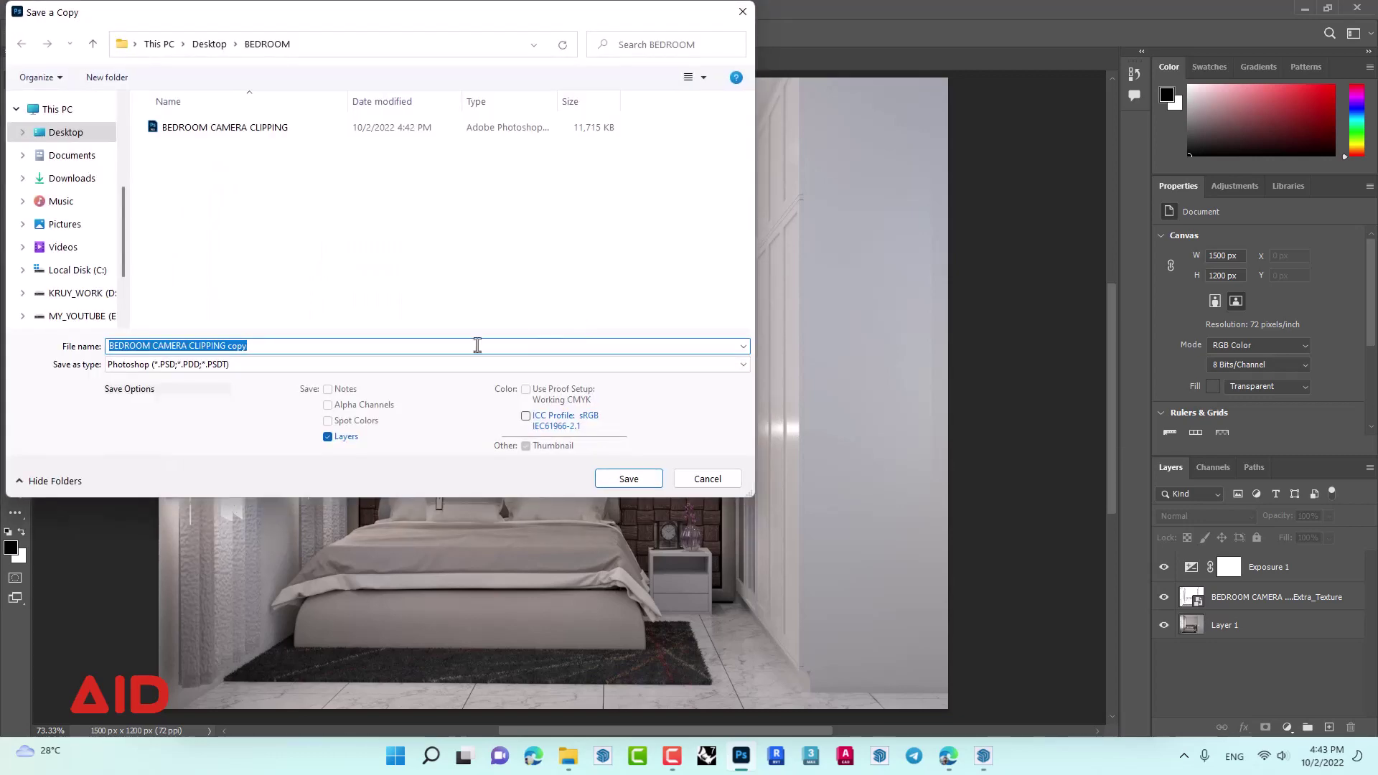
{"action": "left_click", "coordinate": [372, 364]}
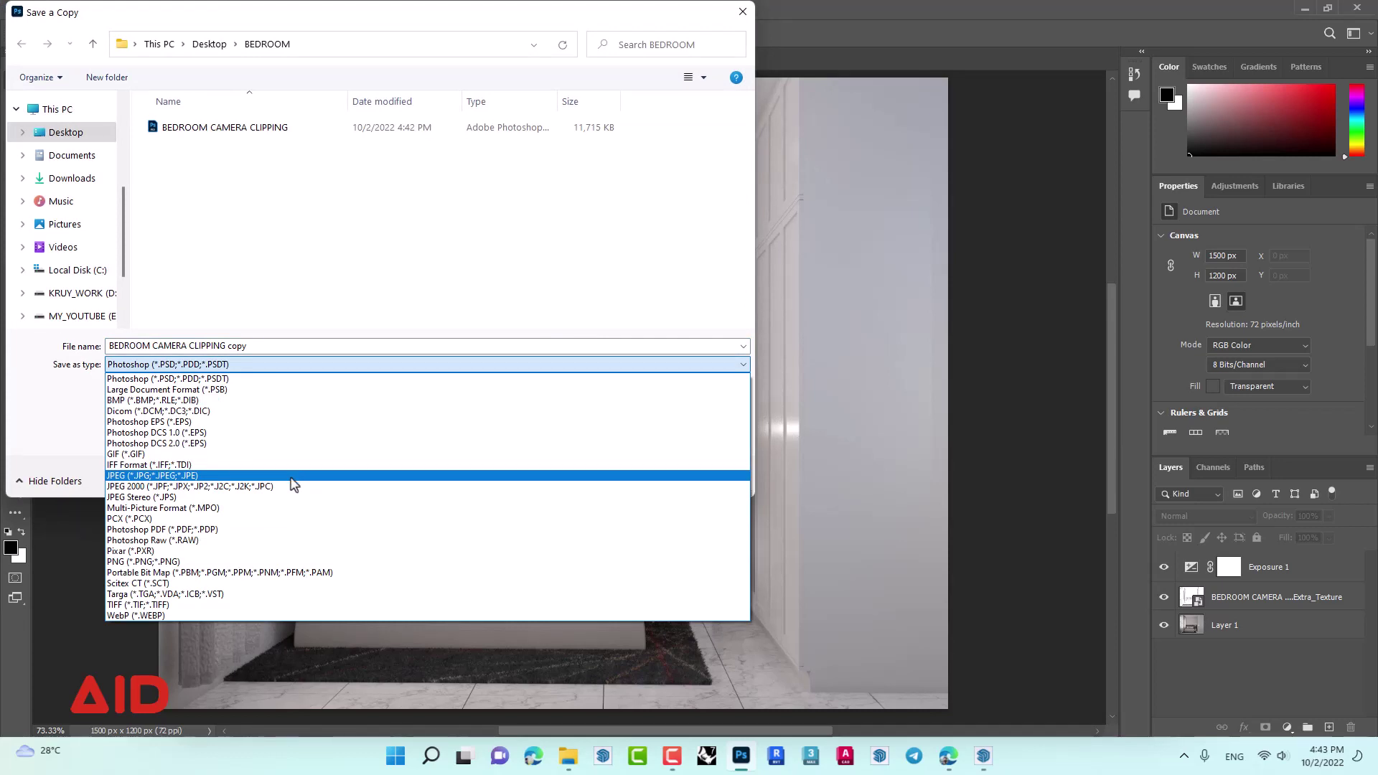
{"action": "left_click", "coordinate": [293, 475]}
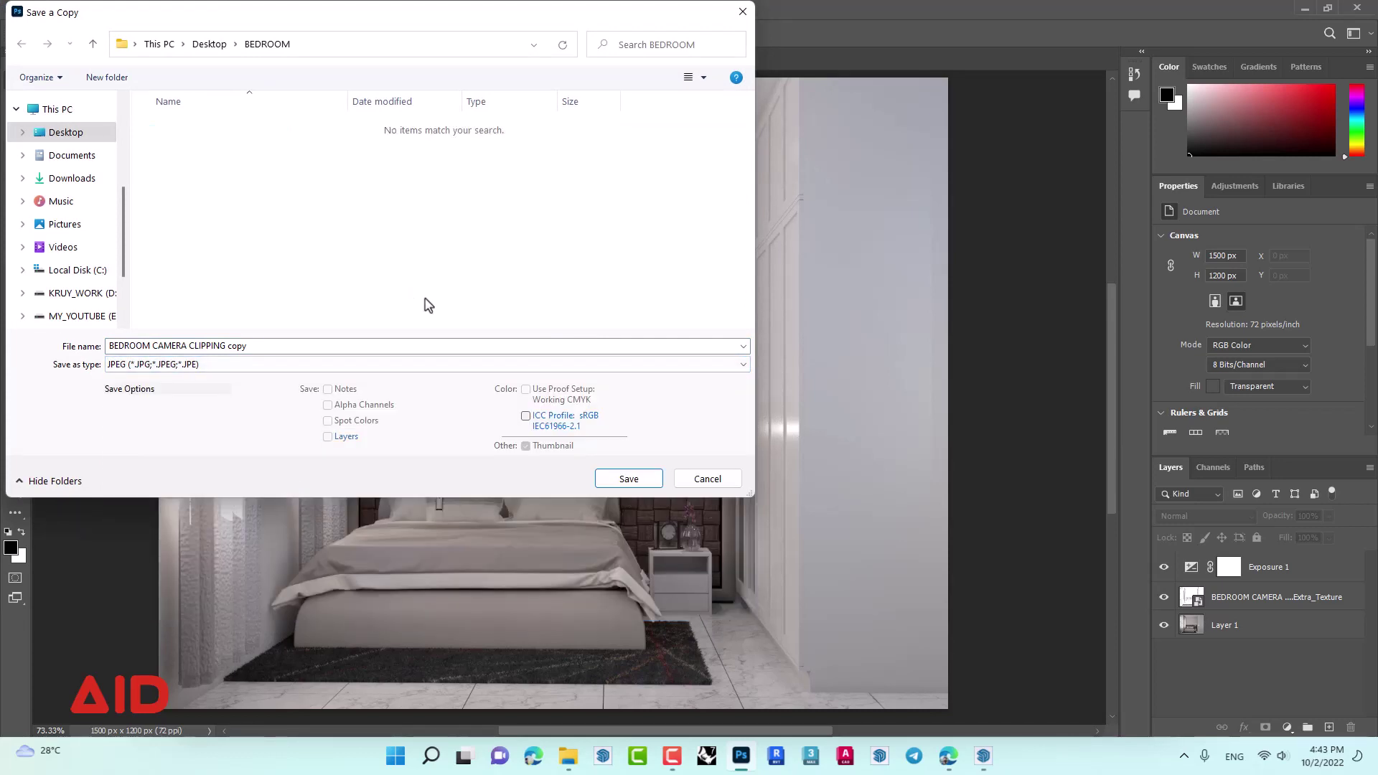
{"action": "left_click", "coordinate": [621, 481]}
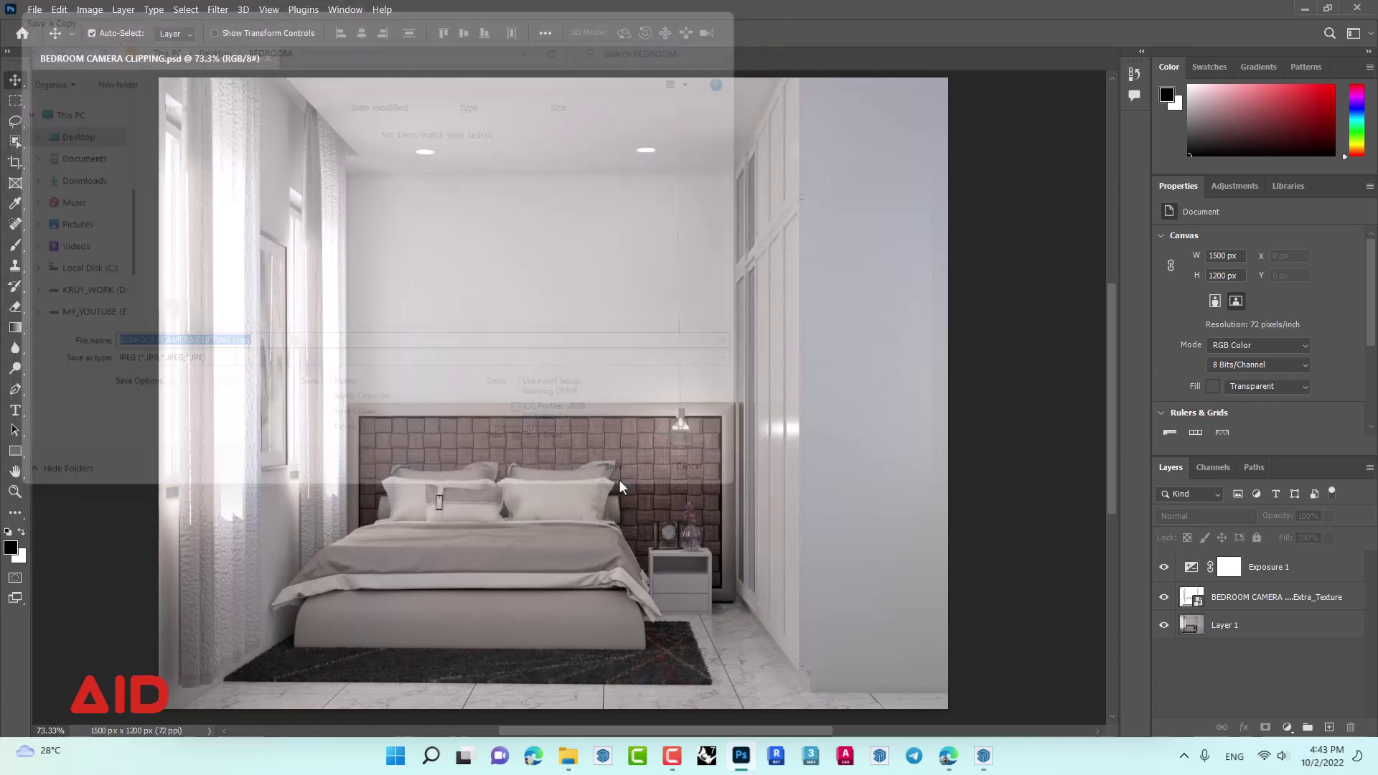
{"action": "left_click", "coordinate": [788, 189]}
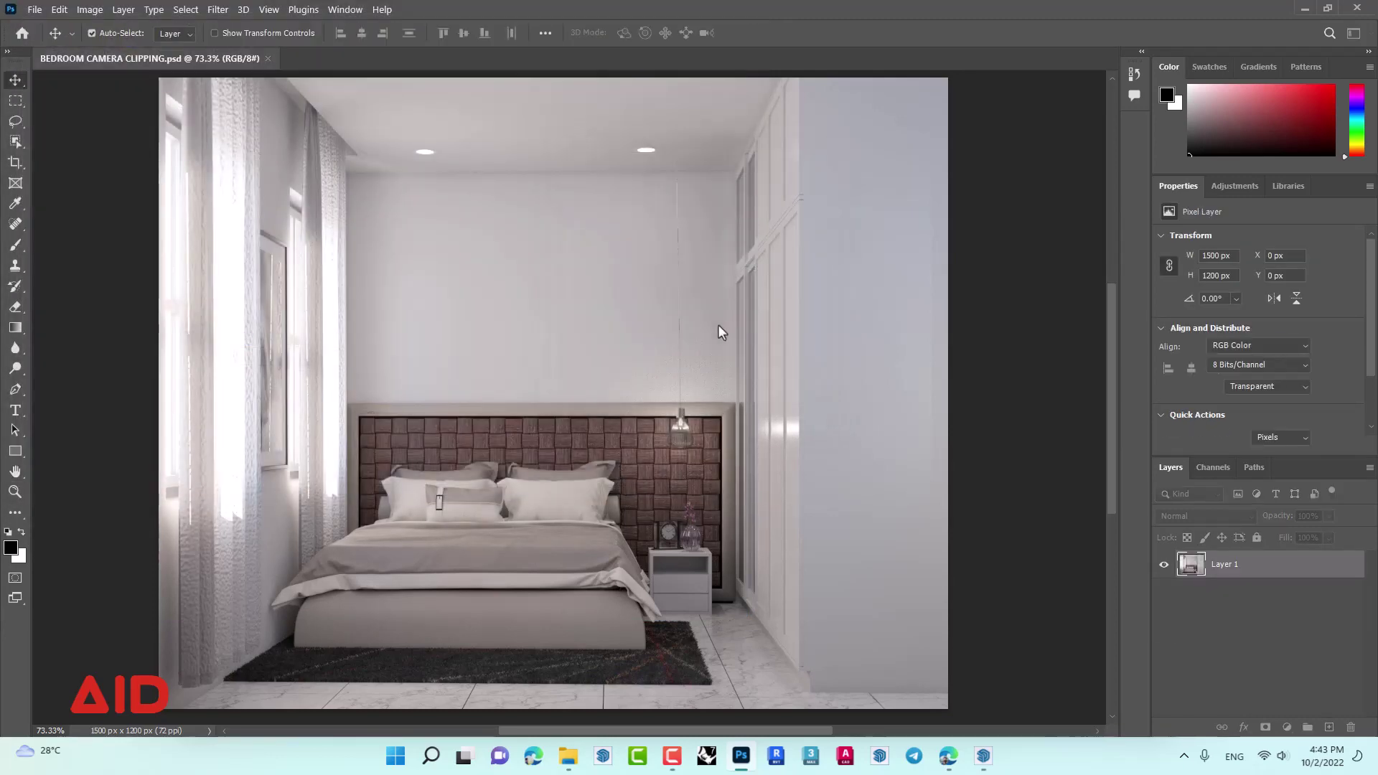
{"action": "left_click", "coordinate": [567, 755]}
{"action": "left_click", "coordinate": [760, 553]}
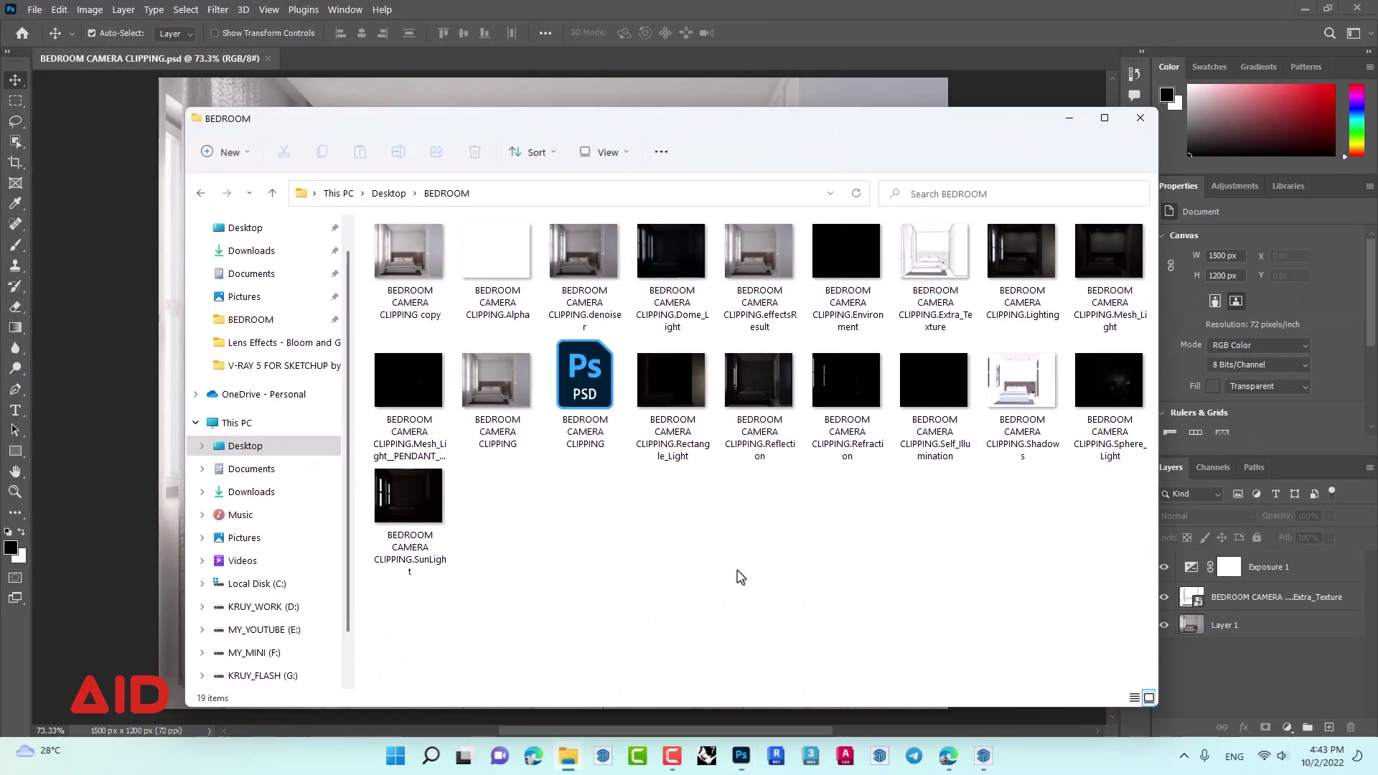
{"action": "left_click", "coordinate": [585, 402]}
{"action": "left_click", "coordinate": [787, 607]}
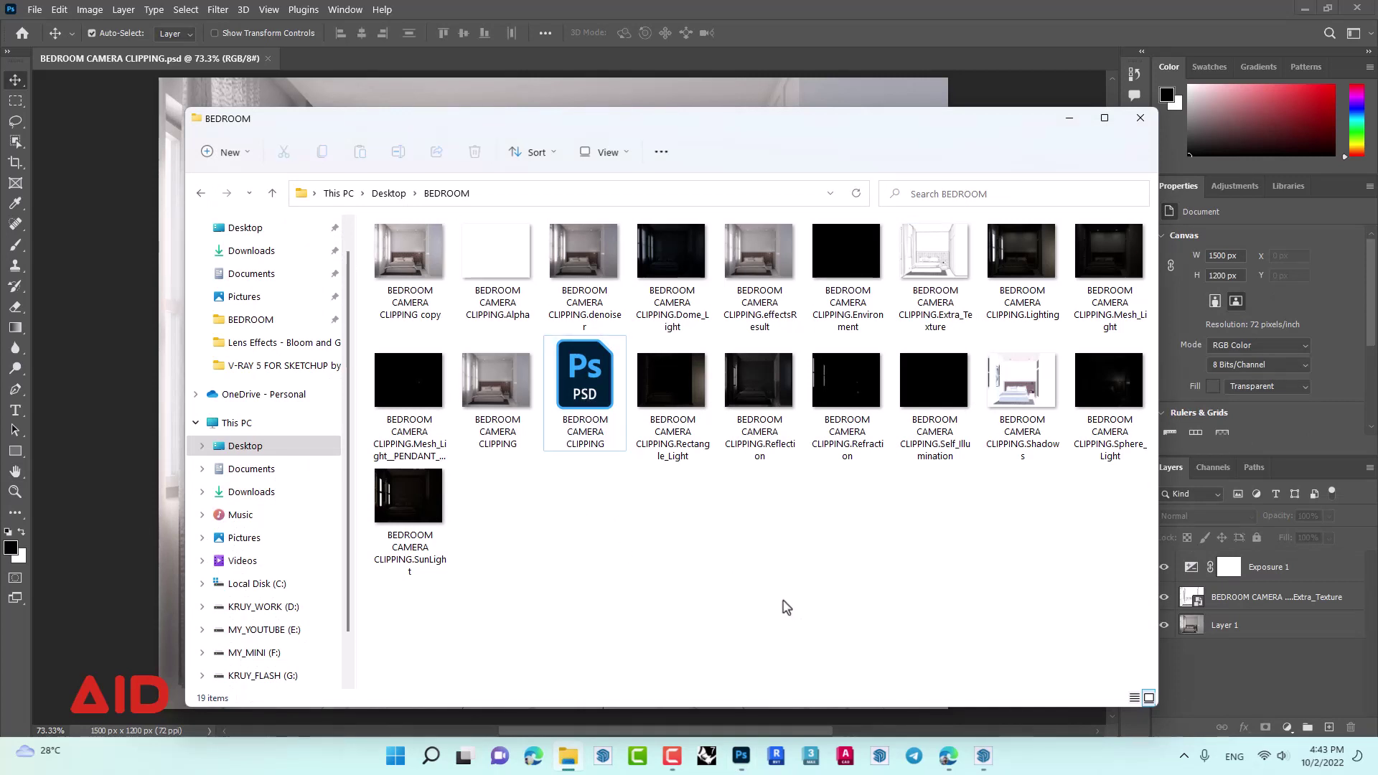
{"action": "left_click", "coordinate": [412, 271]}
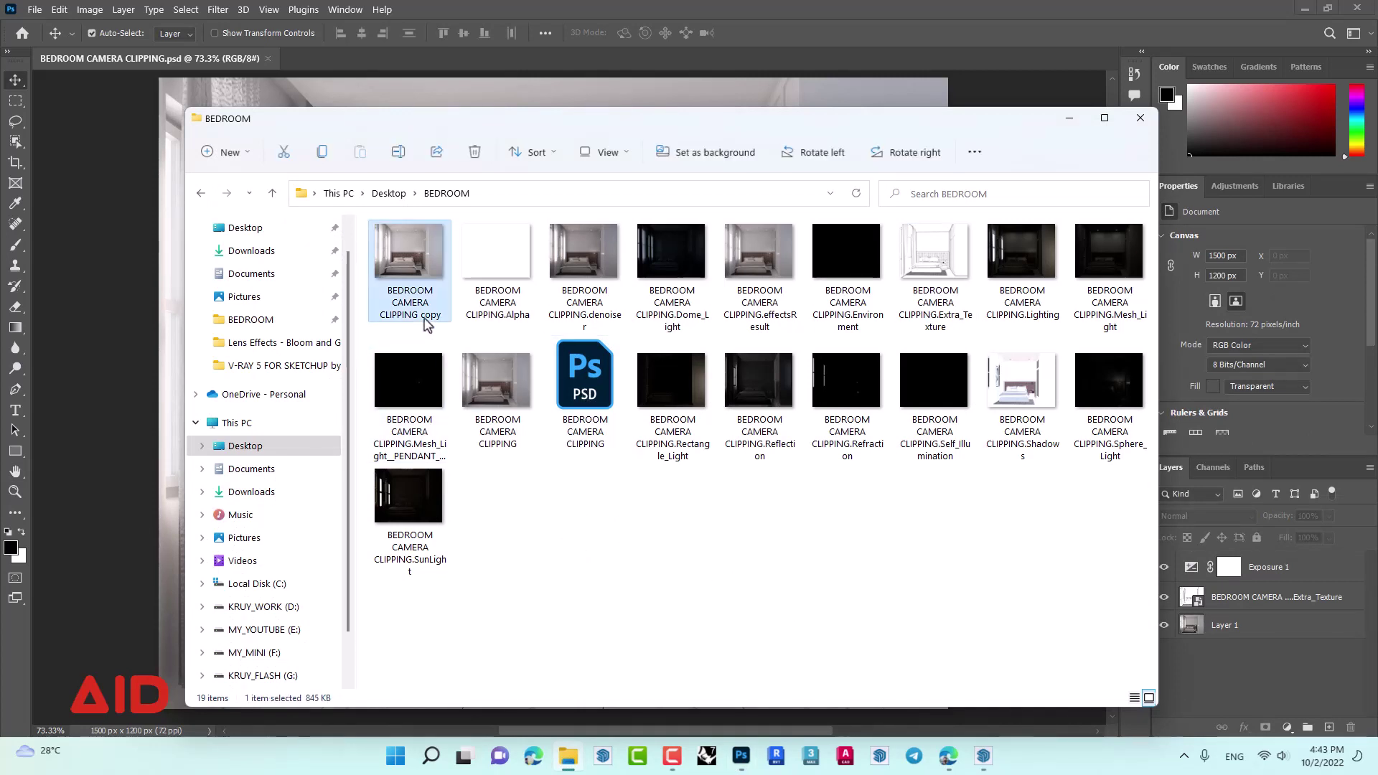
{"action": "double_click", "coordinate": [411, 272]}
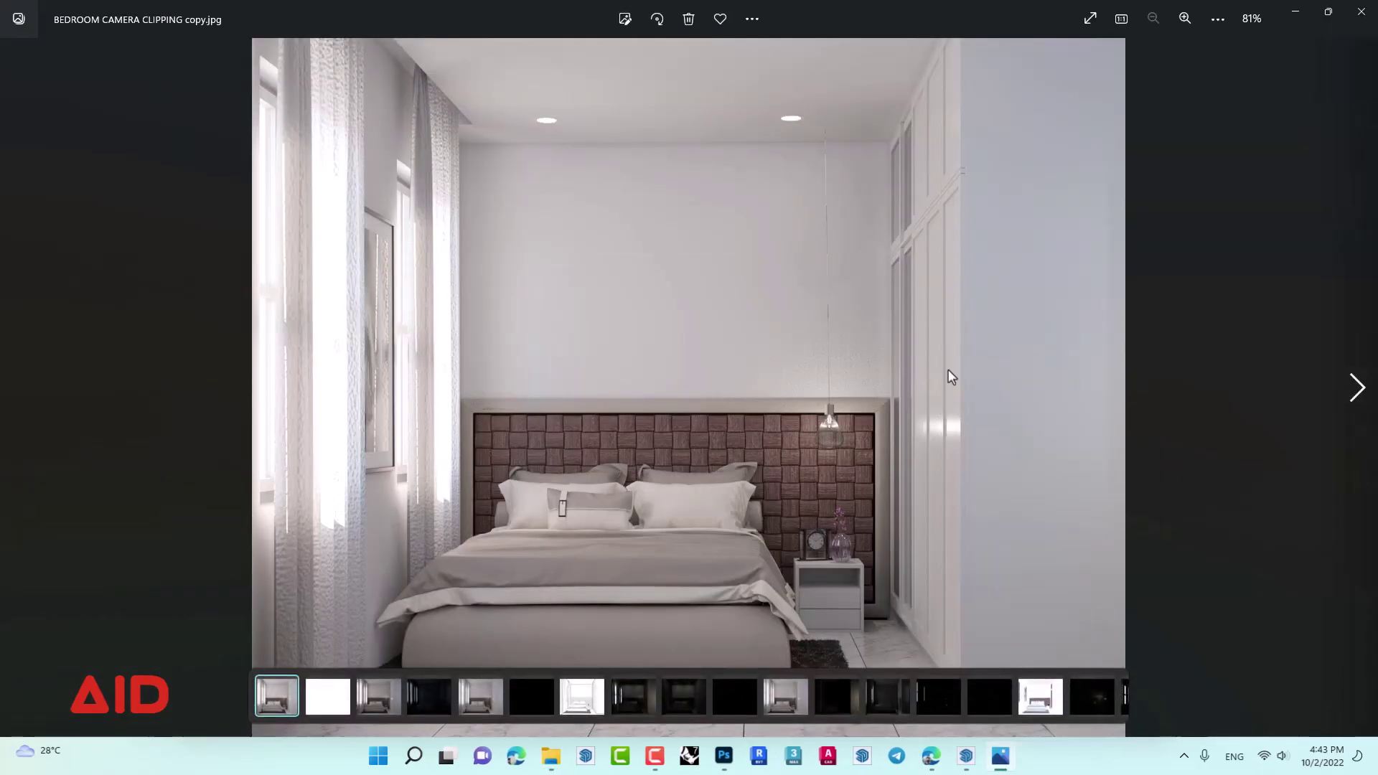
{"action": "left_click", "coordinate": [1360, 11]}
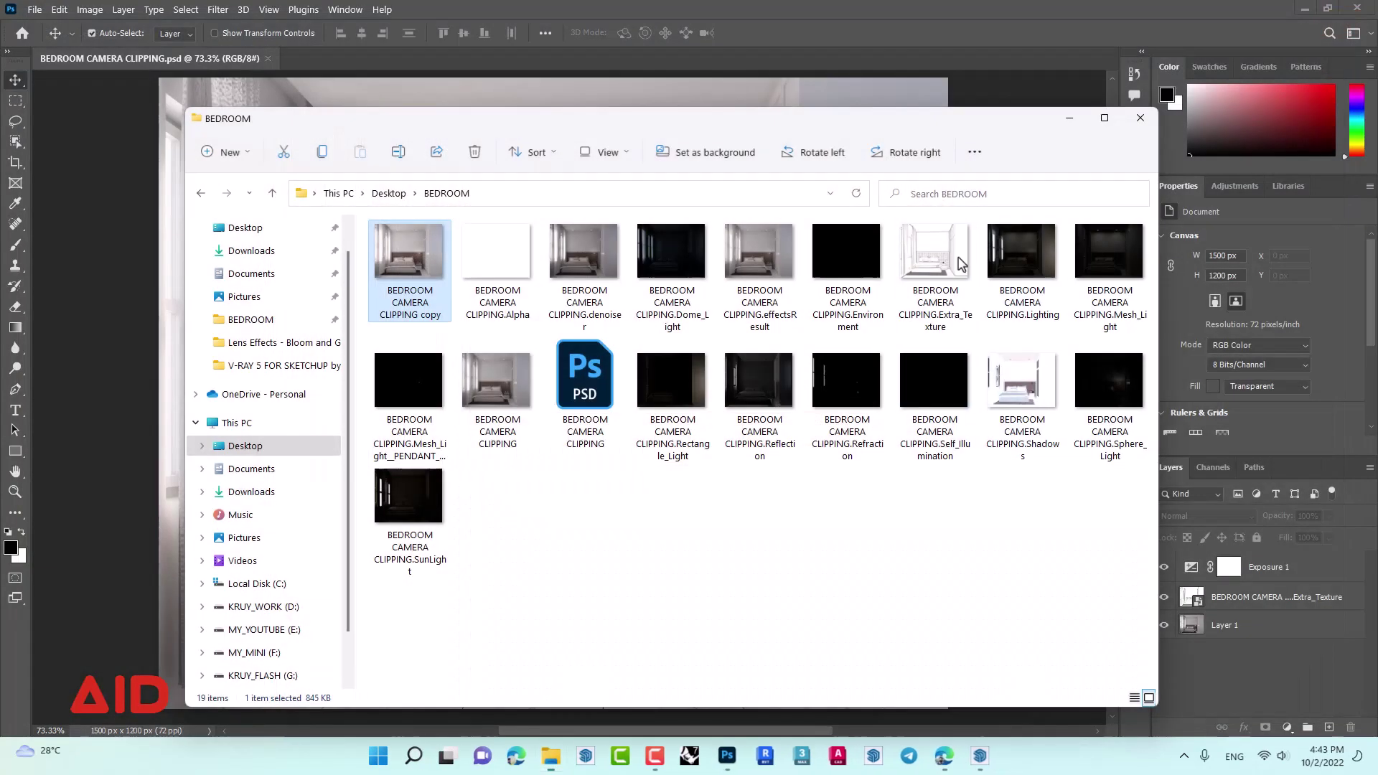
{"action": "left_click", "coordinate": [631, 12]}
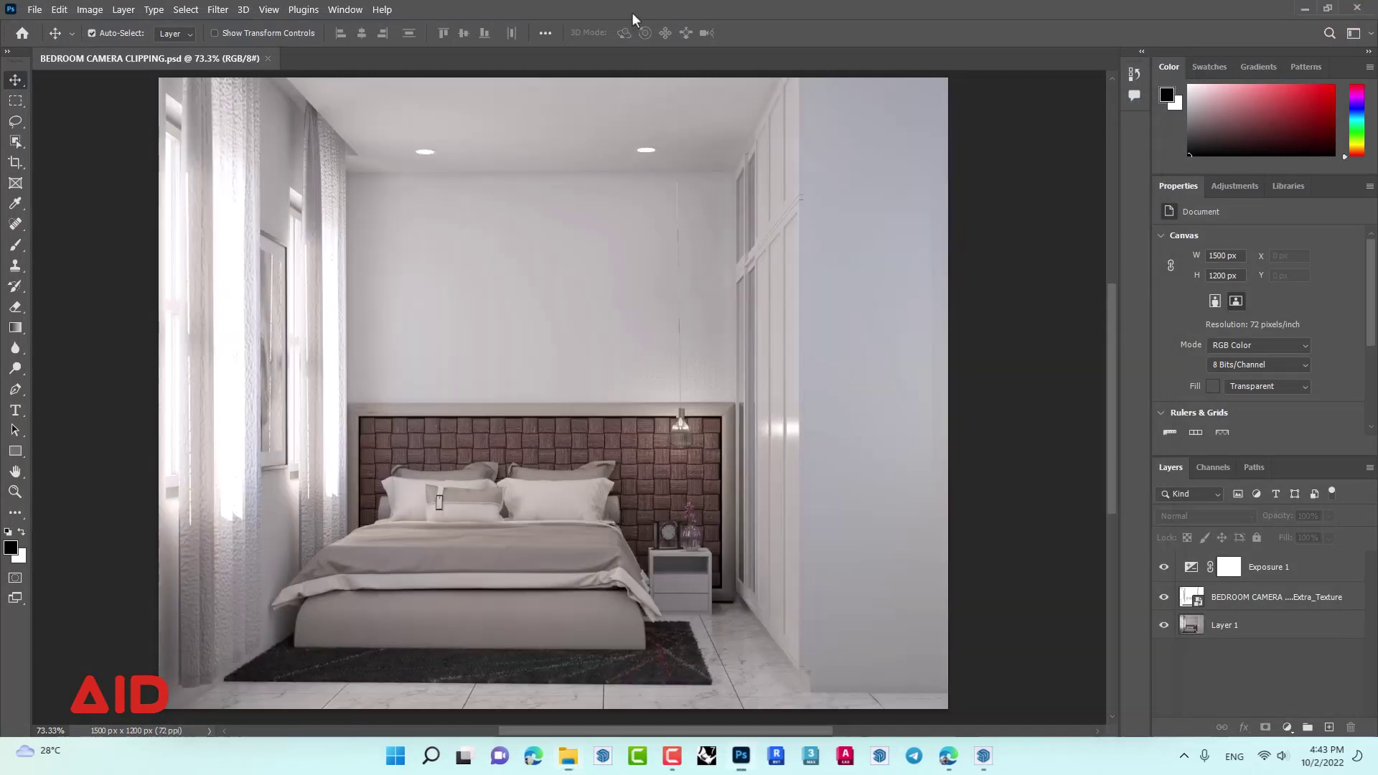